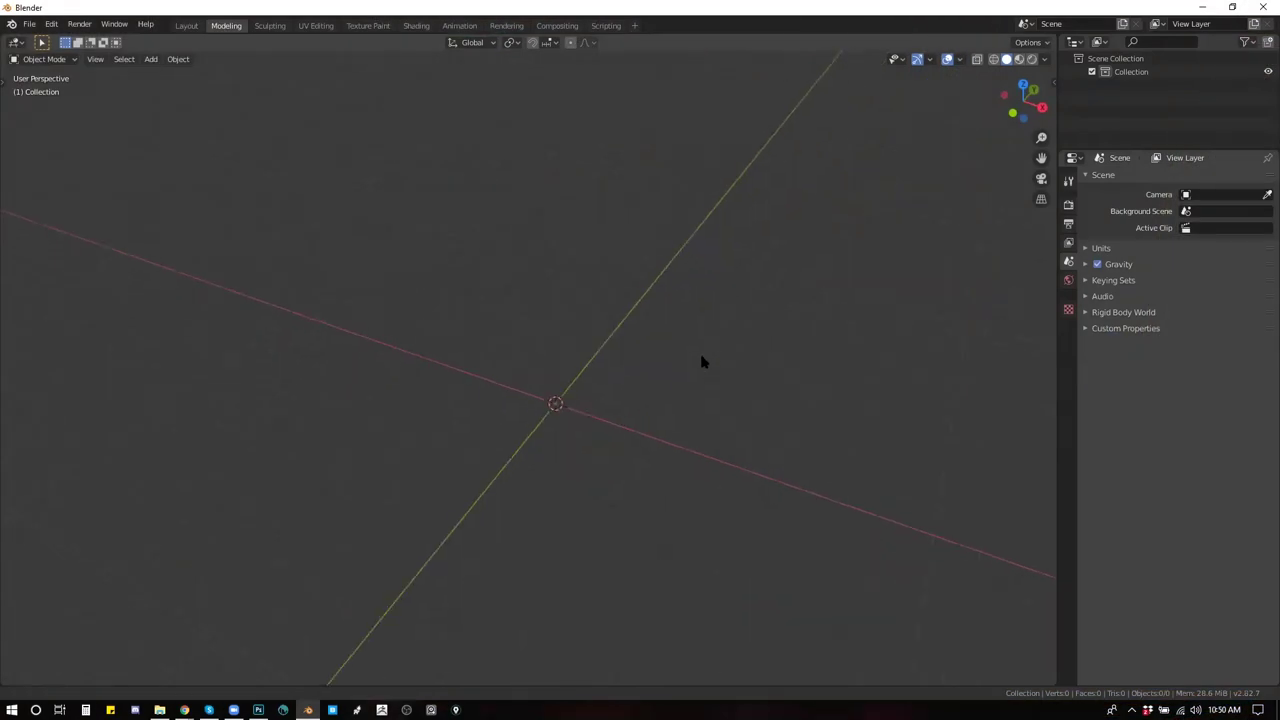
key(shift+a)
key(shift+a)
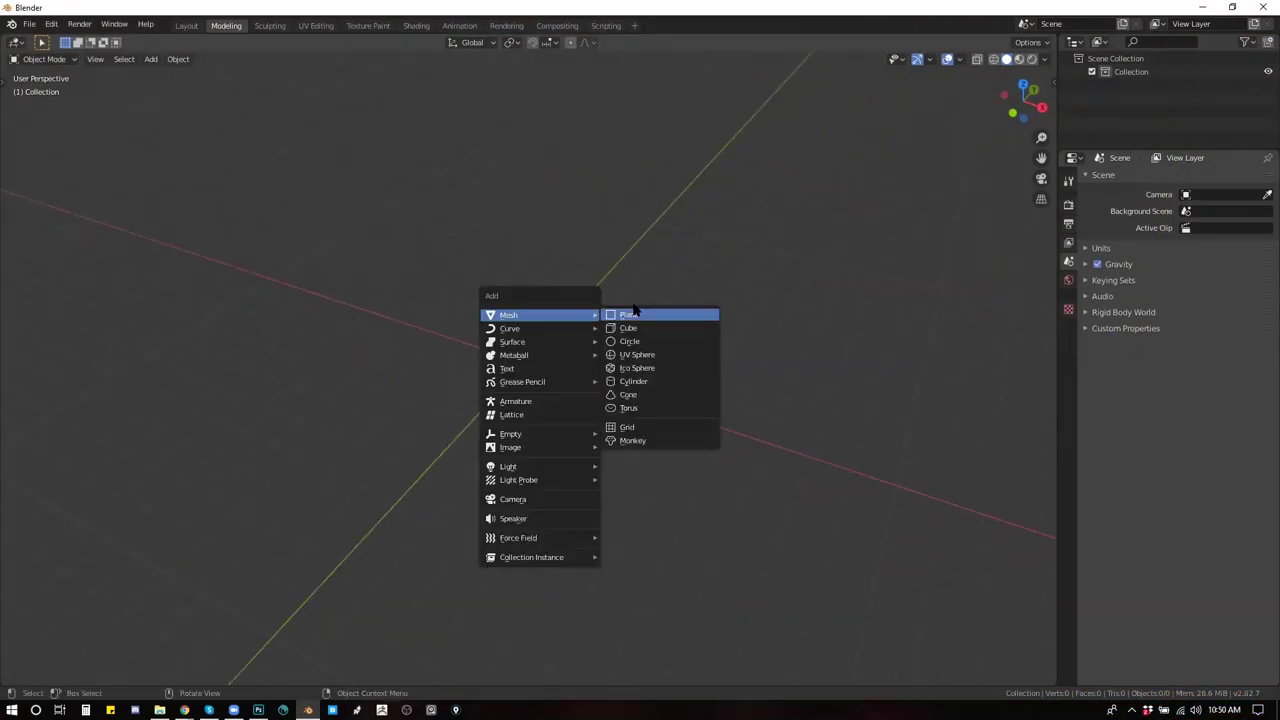
key(shift+a)
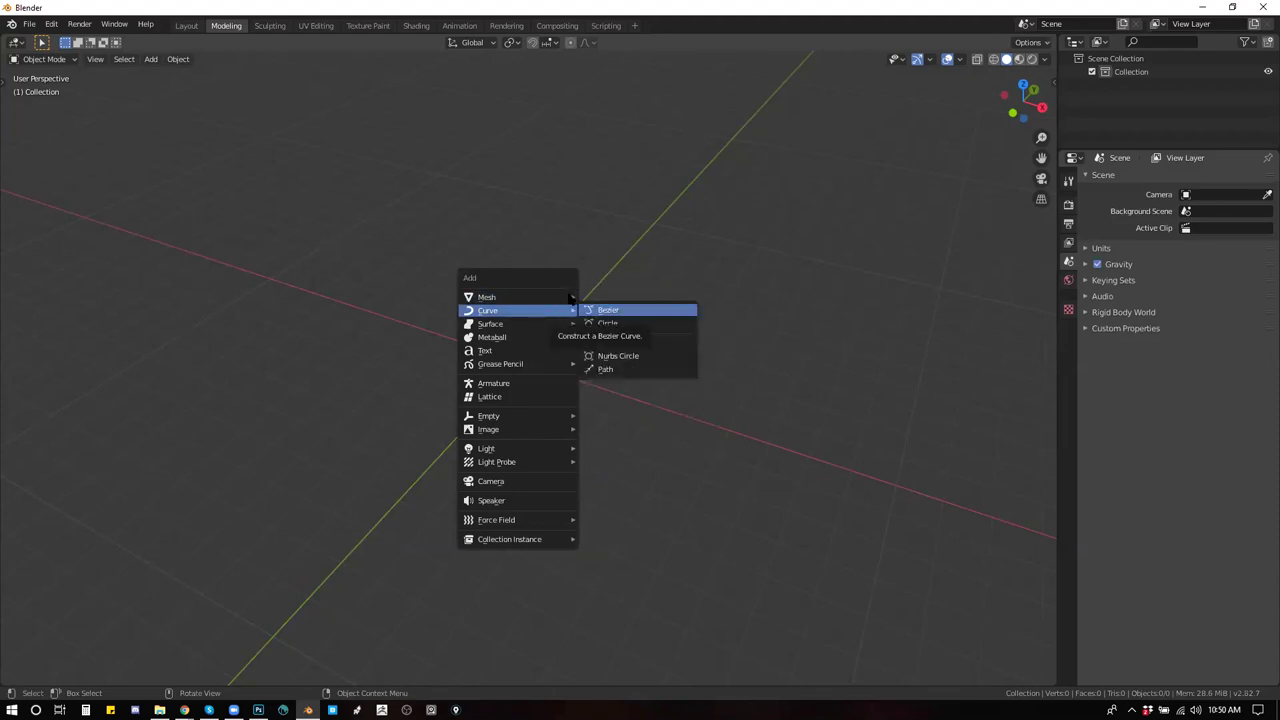
key(shift+a)
click(533, 206)
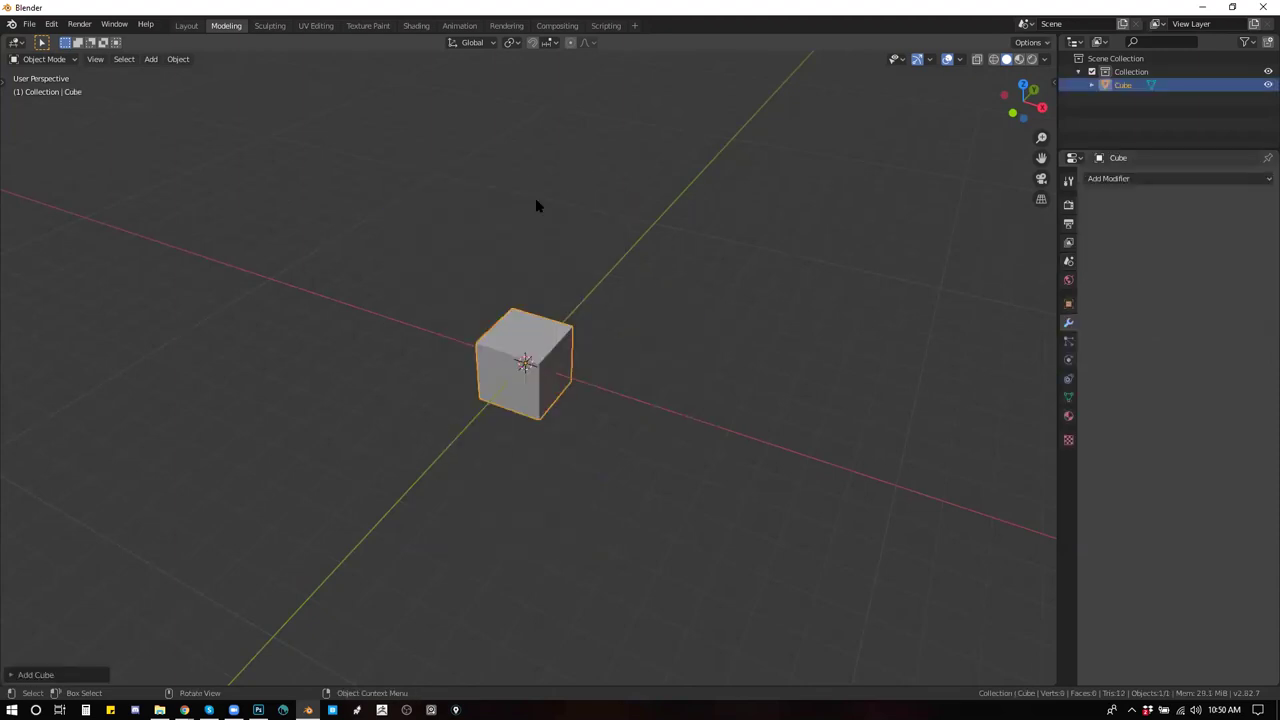
key(shift+a)
mouse_move(604, 287)
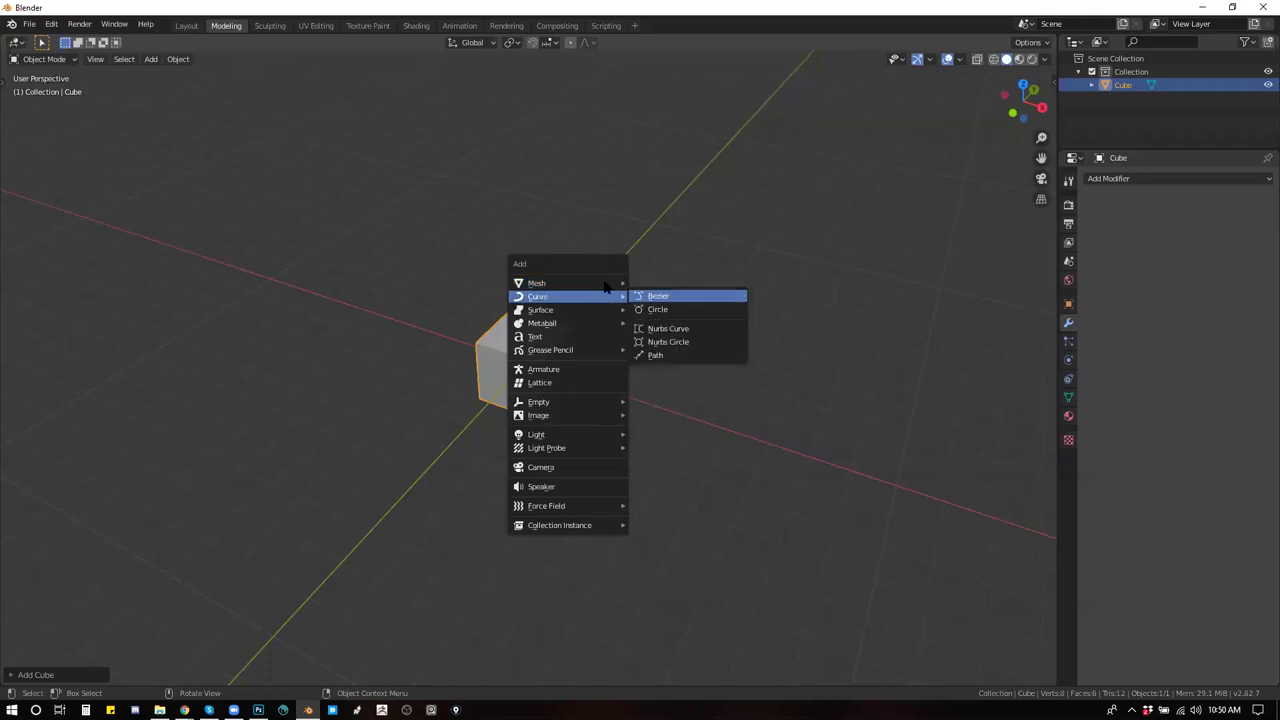
click(649, 290)
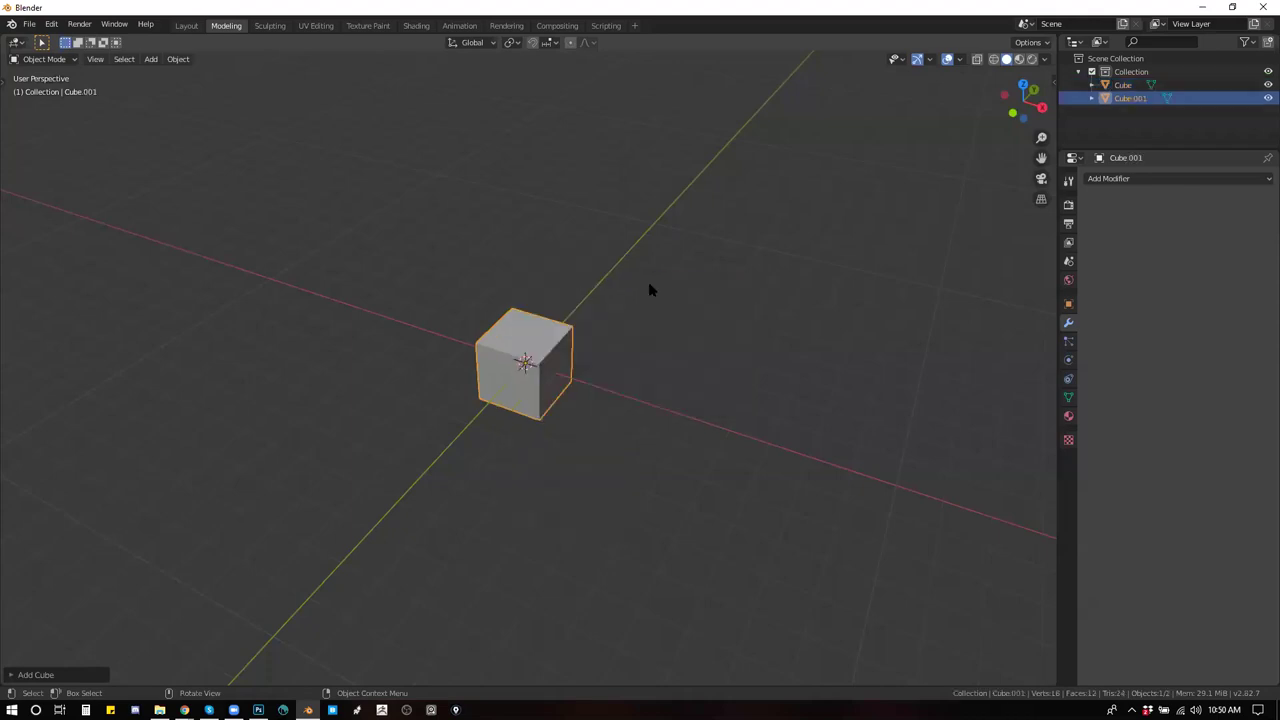
key(a)
key(x)
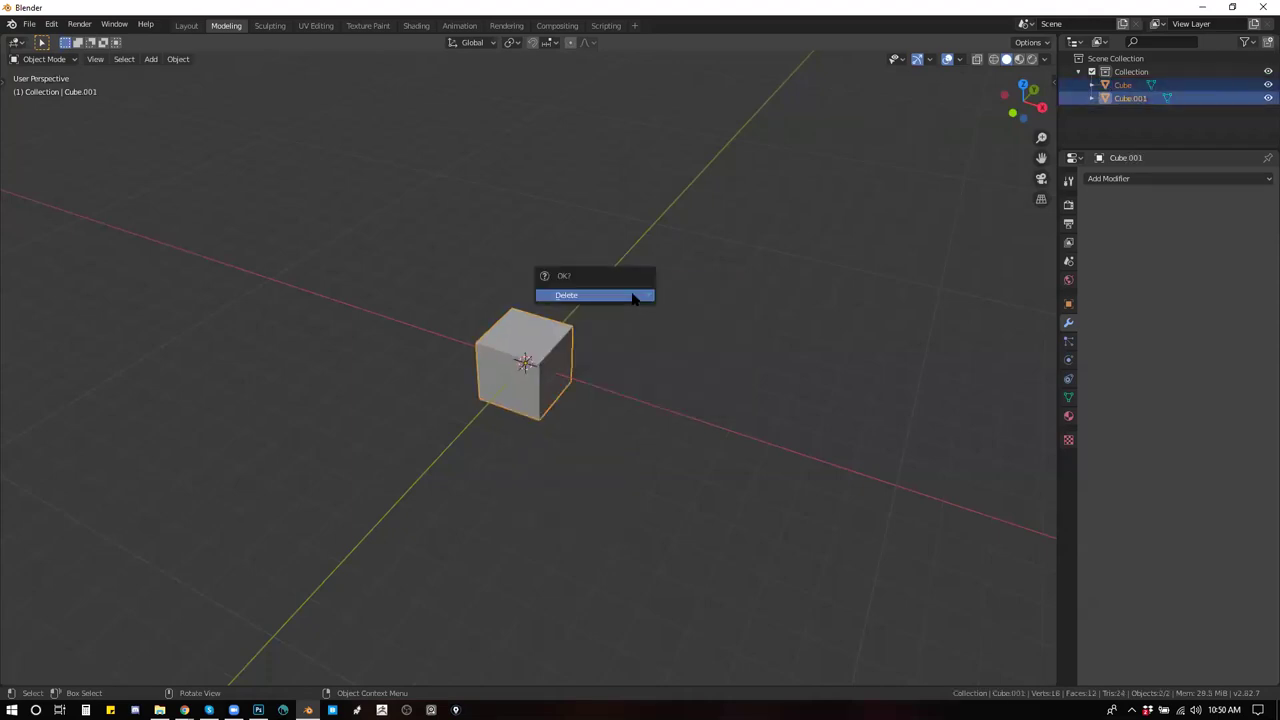
click(631, 292)
Step: Add a new mesh cube at the world origin
key(shift+a)
mouse_move(651, 274)
click(716, 272)
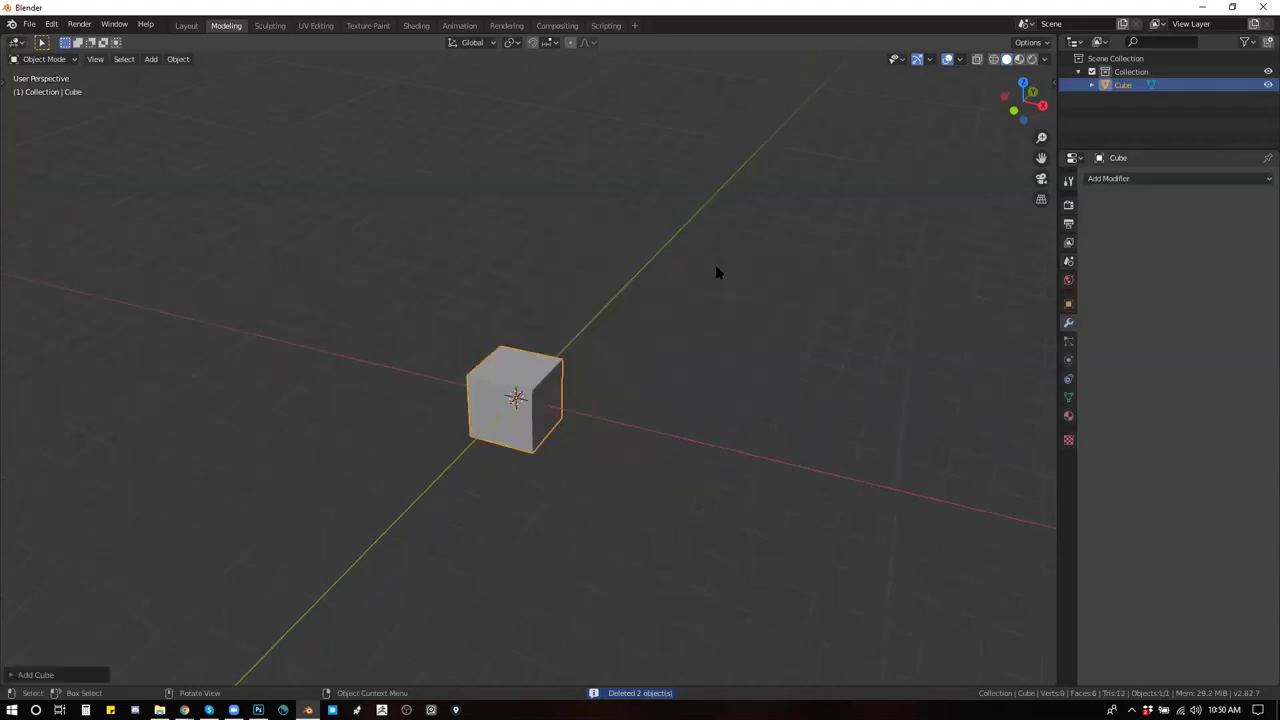
drag(567, 334, 545, 263)
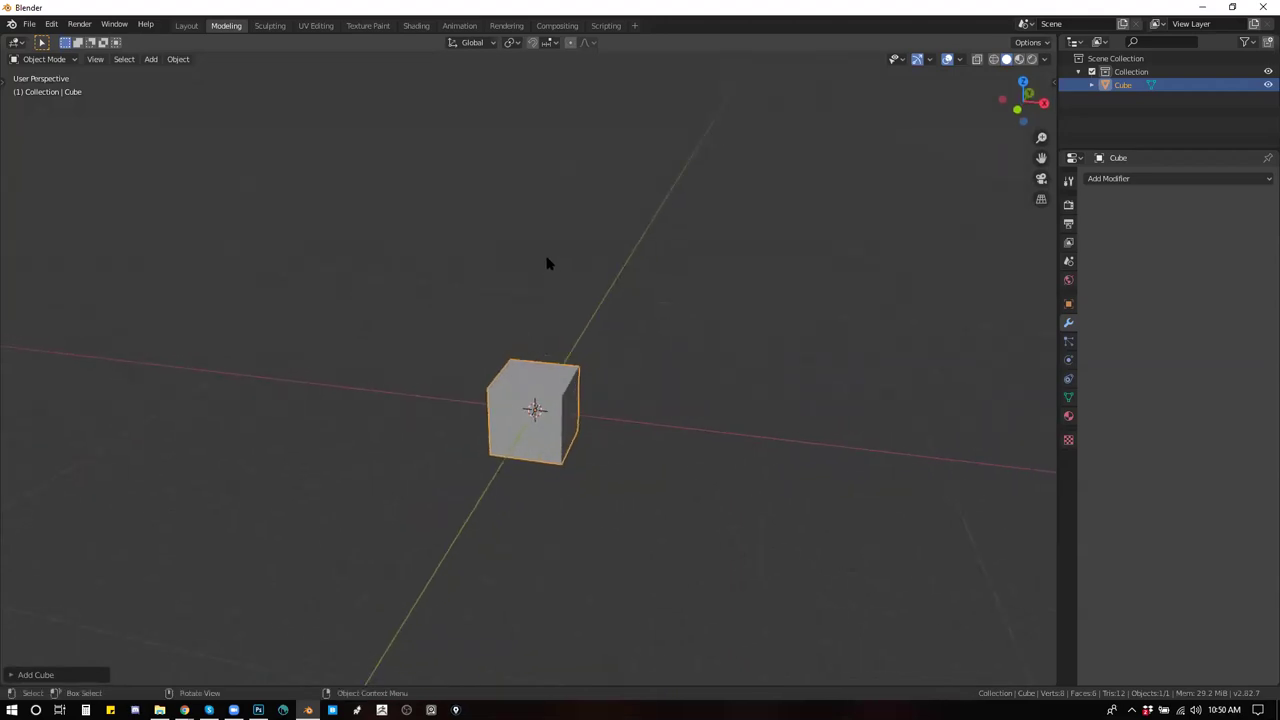
Step: Add an Array modifier to the cube and set its relative X offset to 1.800
click(1108, 178)
click(1150, 180)
click(1008, 210)
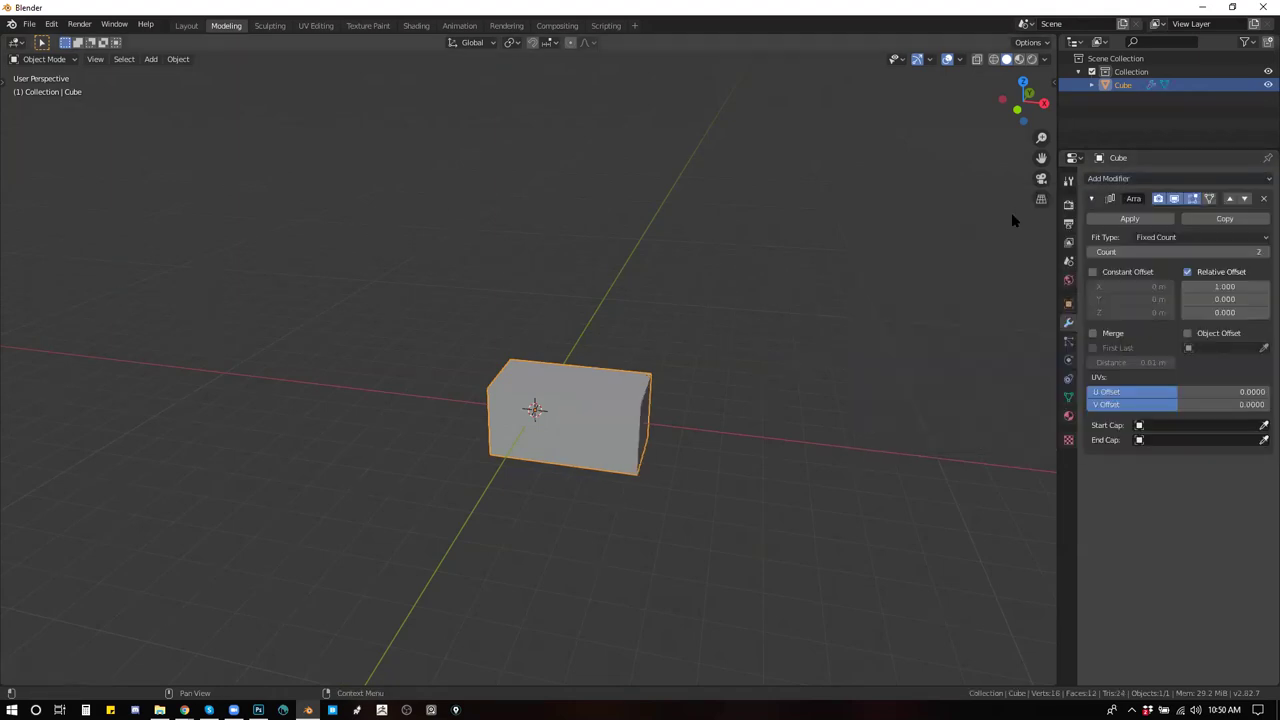
drag(1225, 286, 1270, 286)
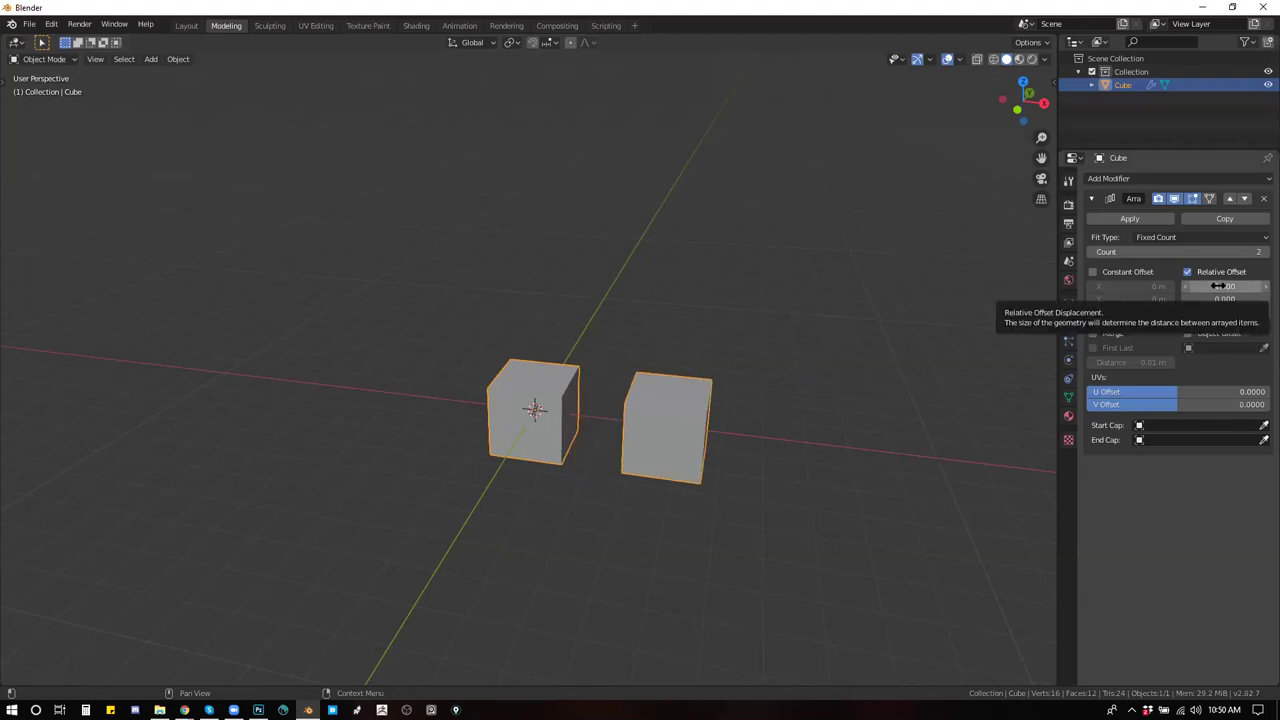
drag(734, 381, 850, 330)
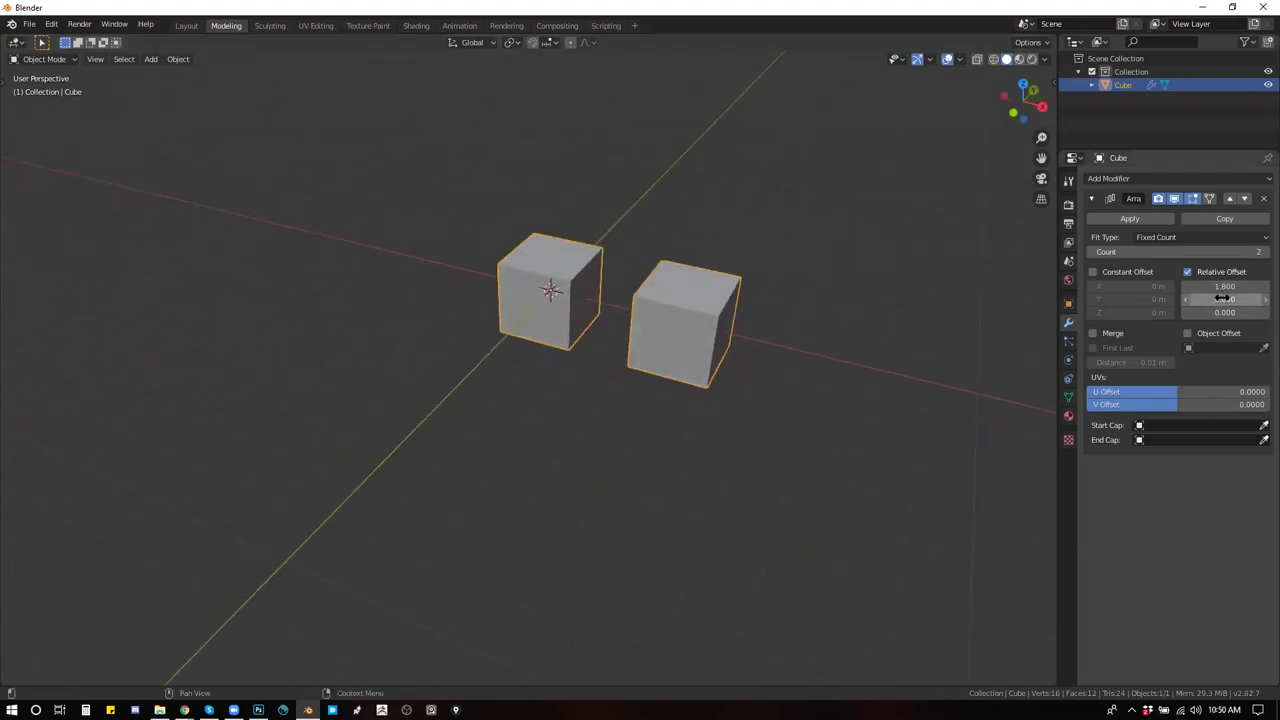
Step: Raise the array count to 38 copies
drag(1180, 252, 1250, 252)
scroll(745, 408, down, 2)
drag(700, 402, 613, 394)
scroll(613, 393, down, 3)
scroll(694, 434, down, 2)
drag(694, 434, 520, 370)
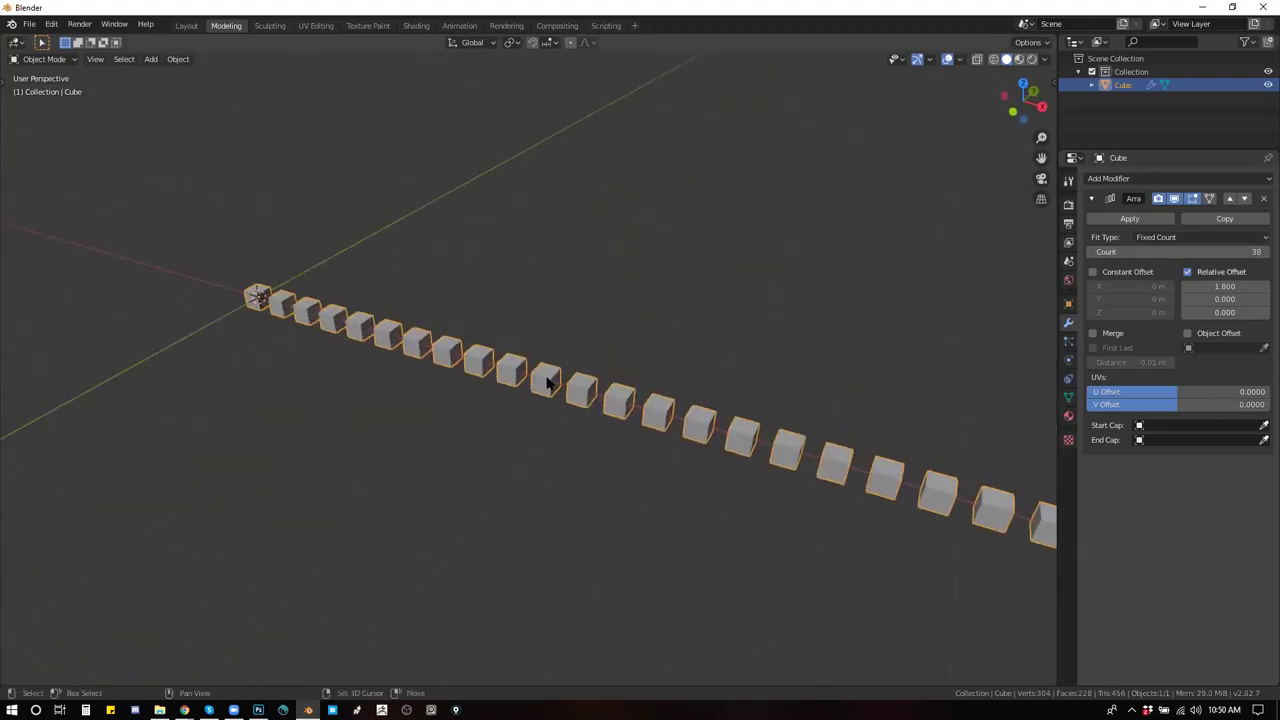
scroll(547, 383, down, 7)
scroll(771, 409, up, 4)
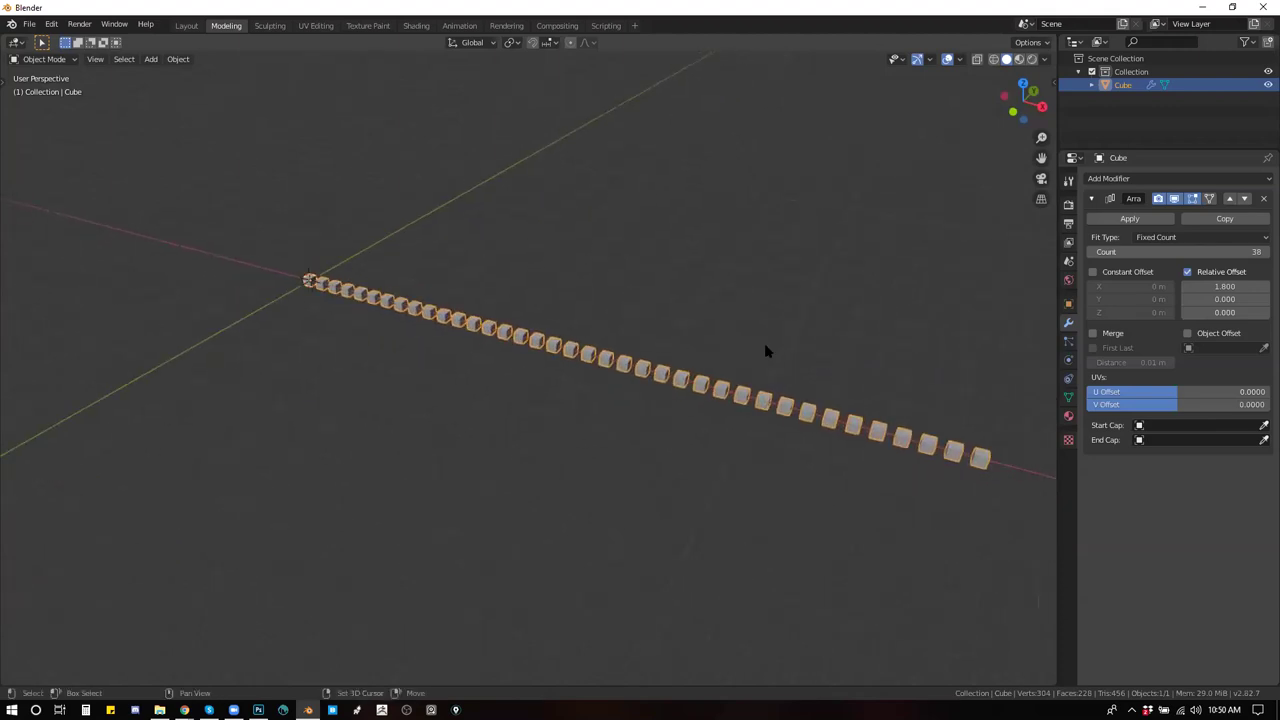
Step: In Edit Mode, move the original cube's top face up along Z to stretch it into a tall pillar
scroll(483, 316, up, 3)
drag(327, 222, 524, 506)
scroll(650, 268, up, 5)
scroll(527, 503, up, 3)
drag(639, 466, 729, 387)
scroll(588, 402, up, 3)
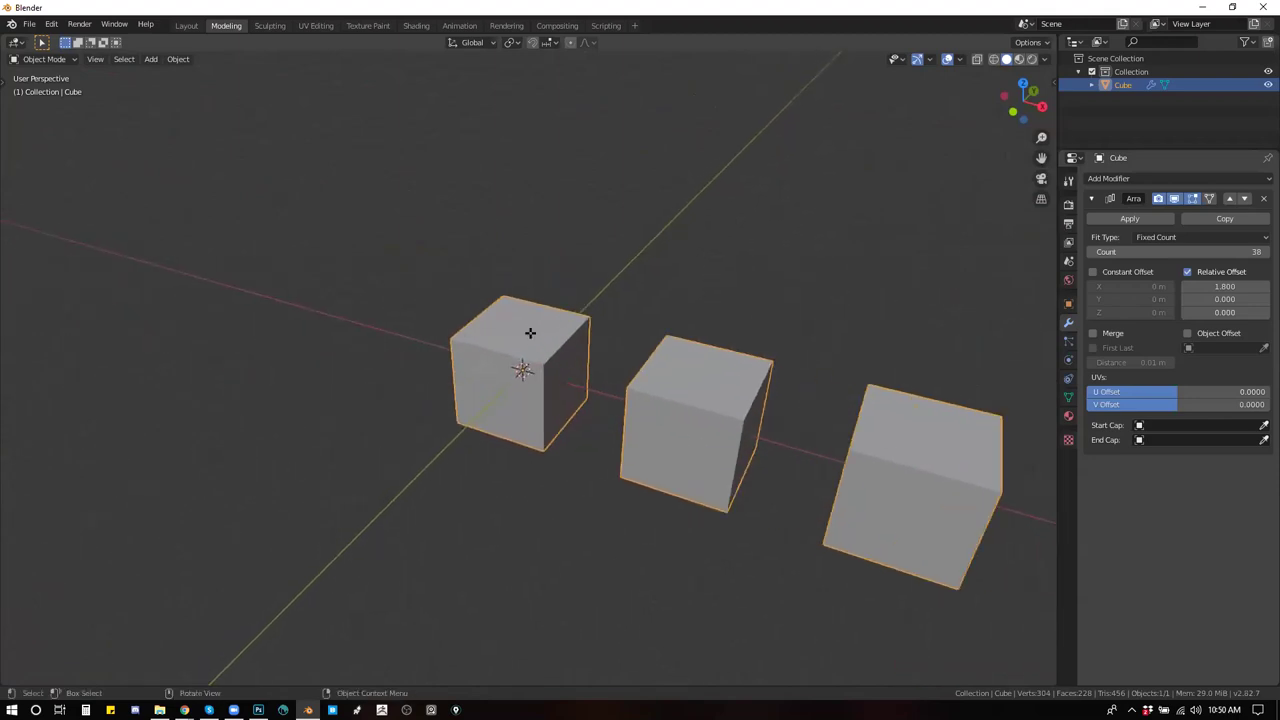
key(Tab)
drag(603, 397, 586, 323)
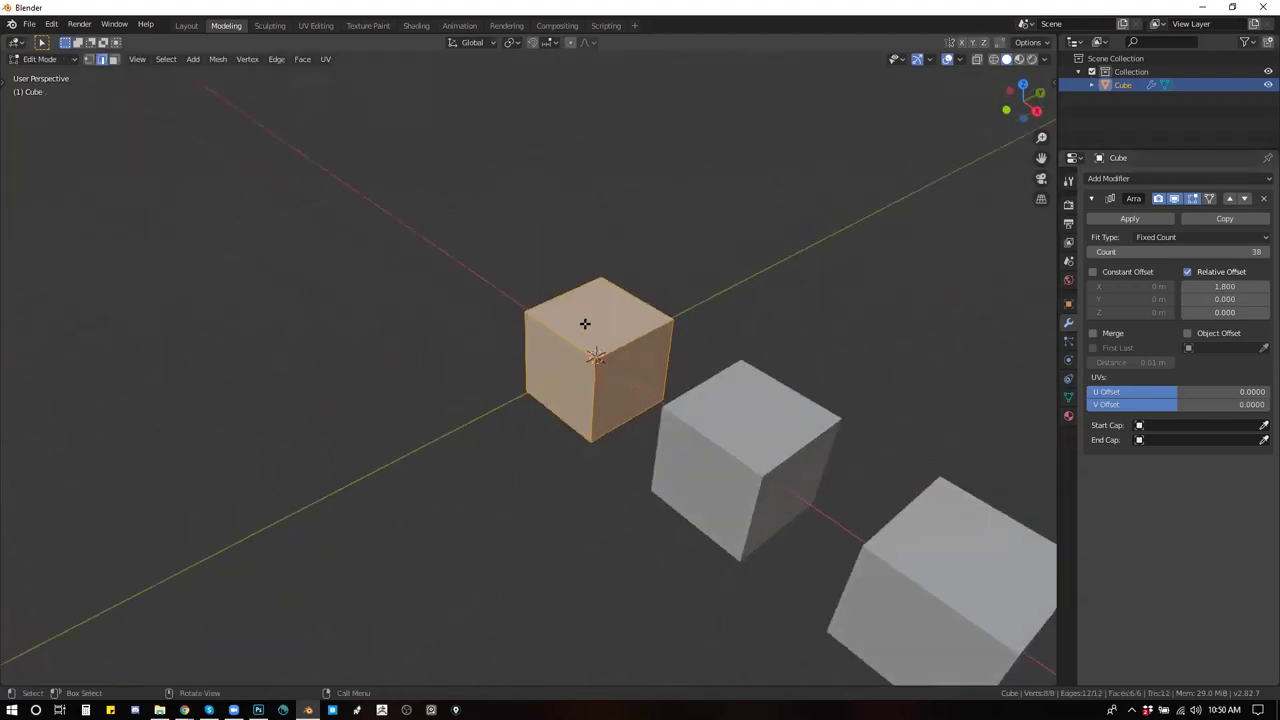
key(3)
click(614, 342)
key(g)
key(z)
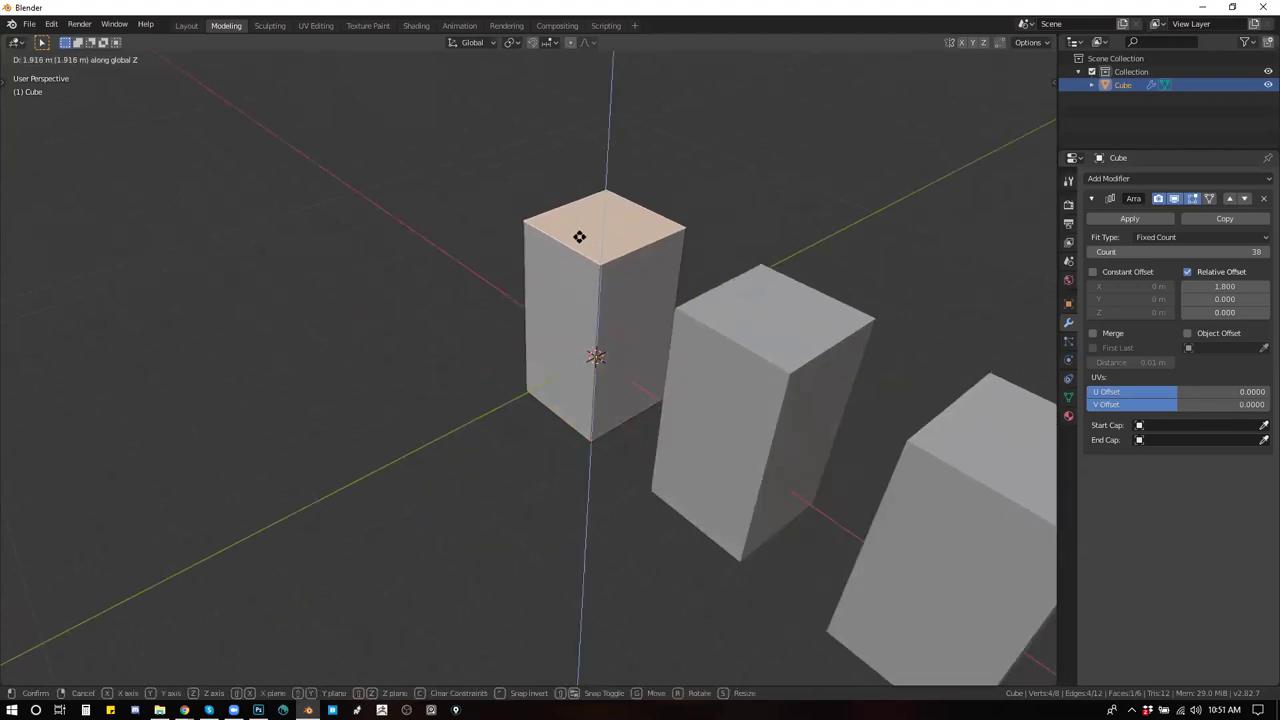
key(x)
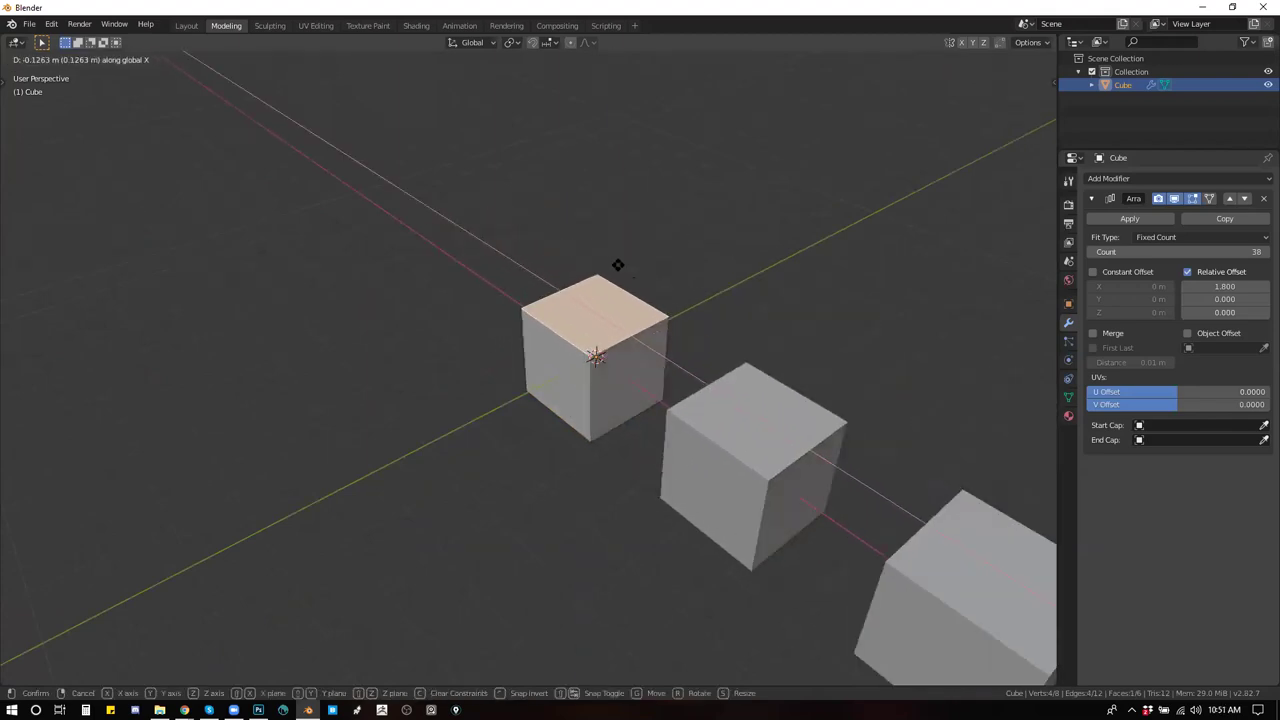
key(z)
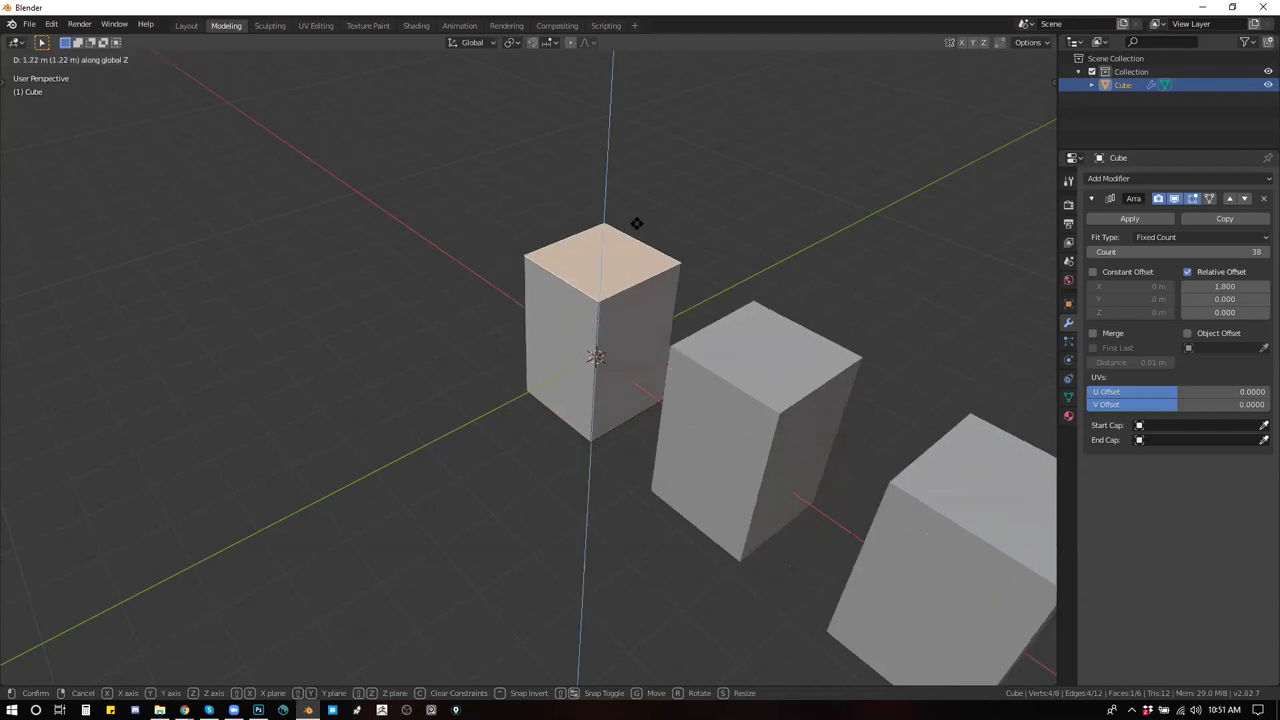
click(645, 150)
Step: Raise the pillar's top face slightly more along Z and extrude it upward into a short top block
drag(837, 162, 648, 314)
scroll(648, 314, down, 3)
drag(706, 382, 852, 347)
scroll(851, 347, up, 5)
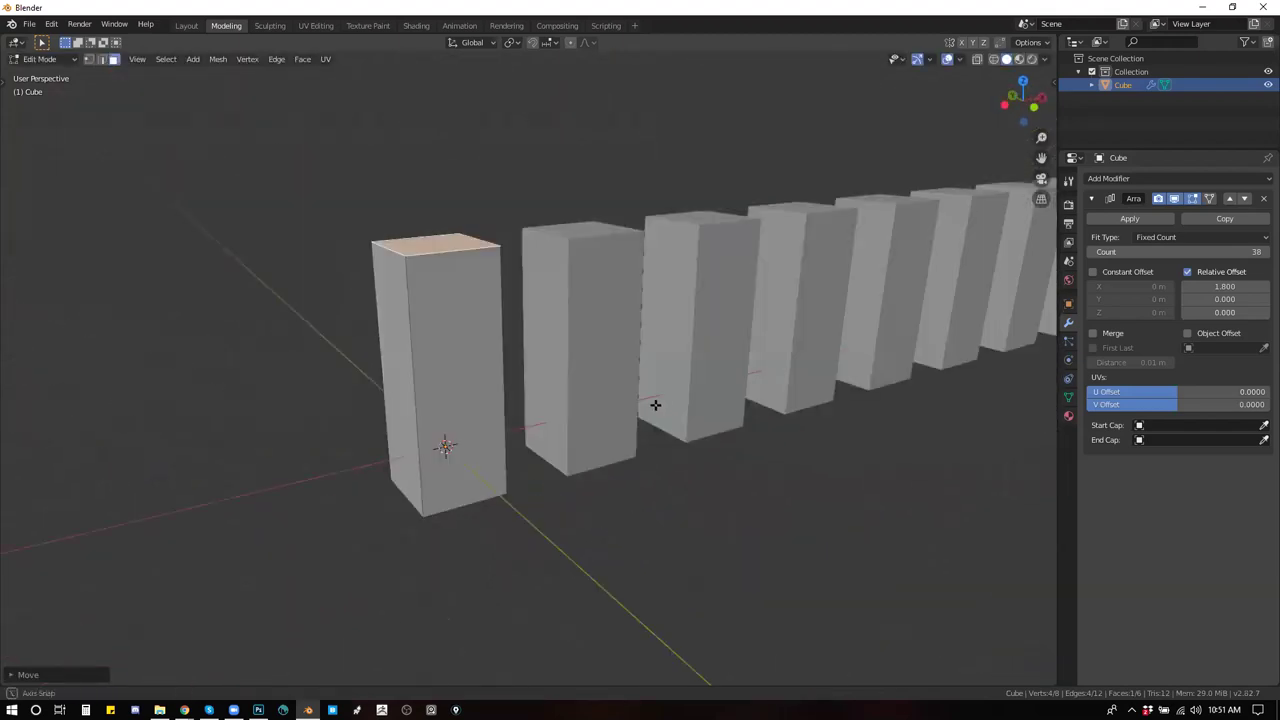
mouse_move(666, 405)
mouse_down()
mouse_move(671, 366)
mouse_move(695, 375)
mouse_move(642, 390)
mouse_move(549, 368)
mouse_move(532, 334)
mouse_move(651, 329)
mouse_move(586, 349)
mouse_move(546, 291)
mouse_up()
key(z)
click(529, 321)
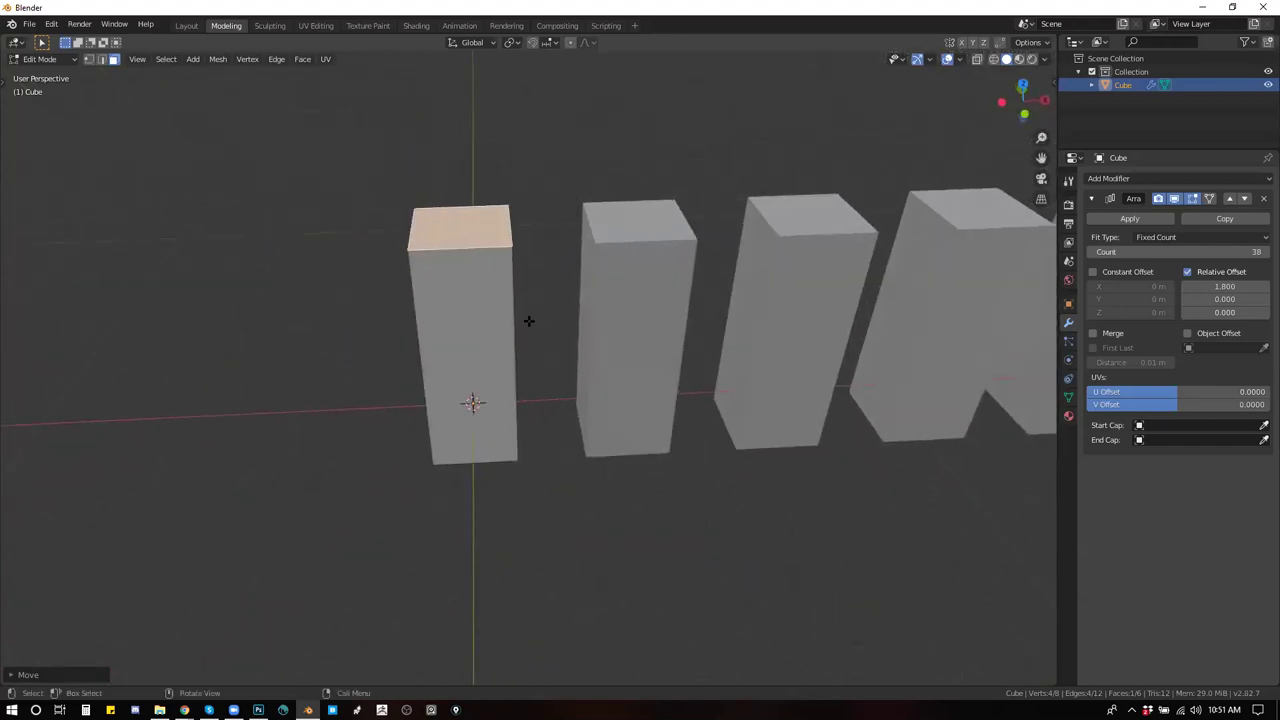
key(g)
key(z)
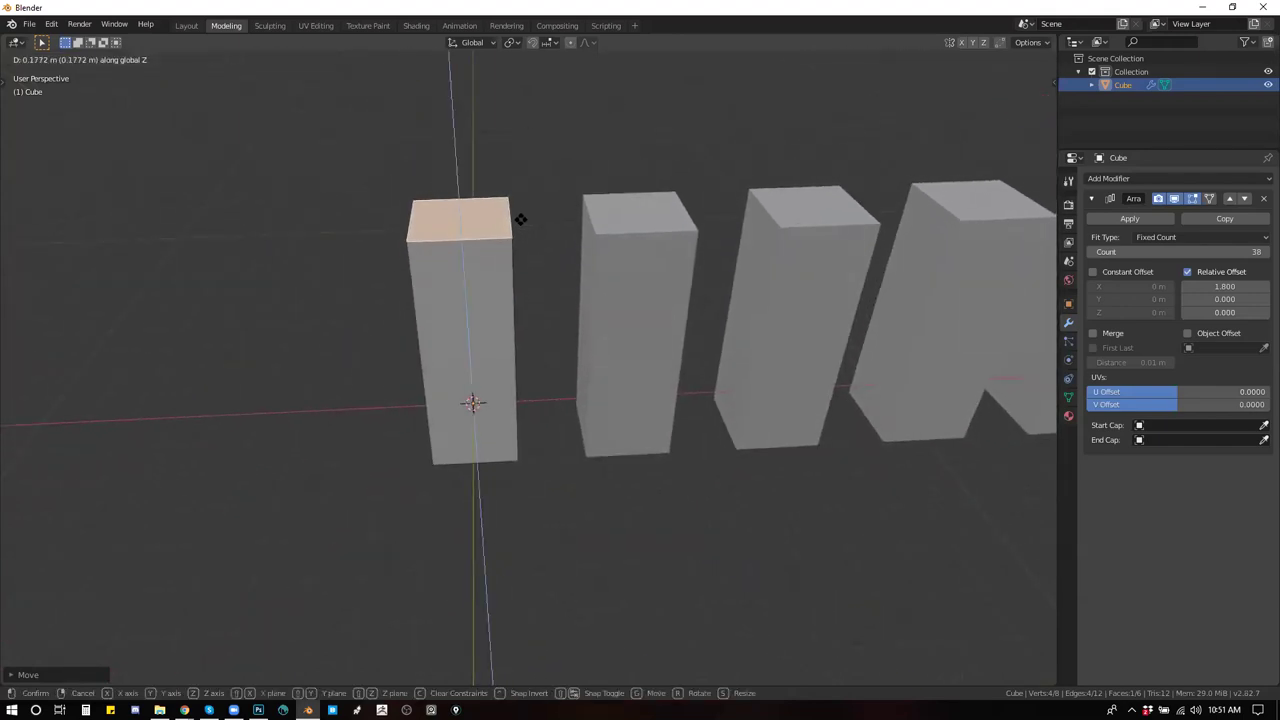
click(512, 195)
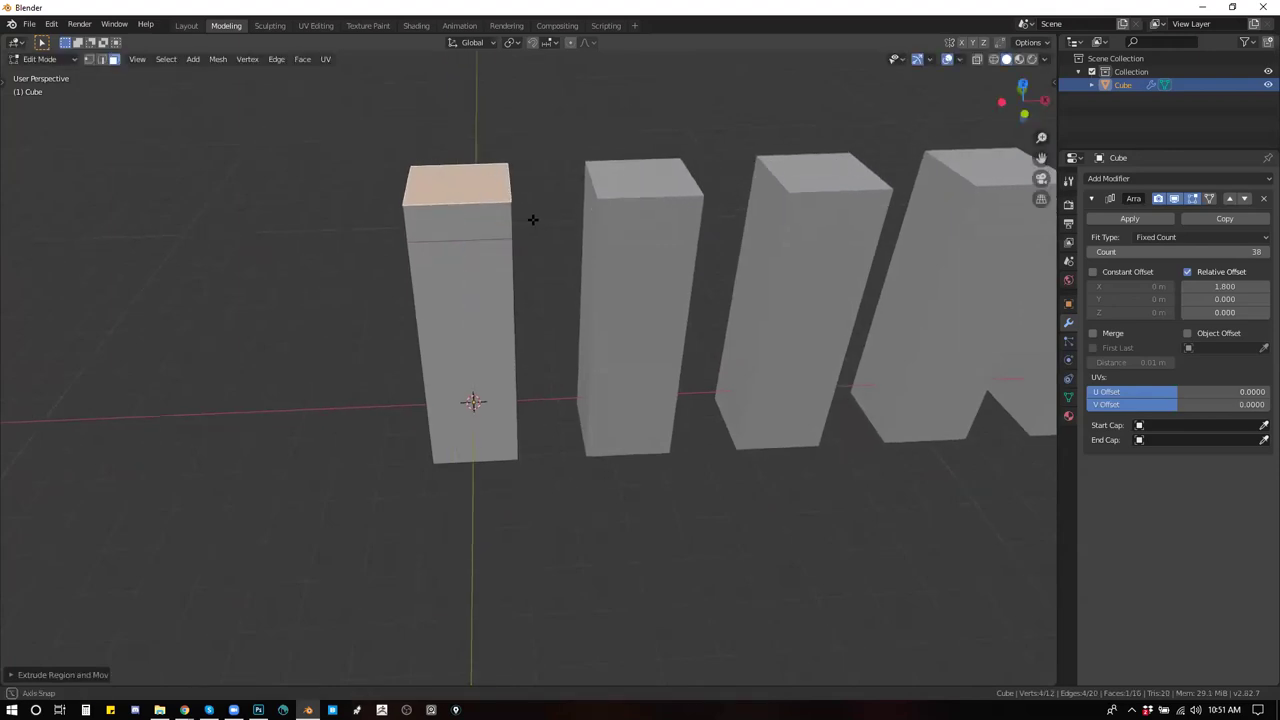
drag(529, 217, 499, 210)
Step: Enable Merge in the Array modifier and extrude the top block's +X side face outward into a horizontal beam
click(534, 208)
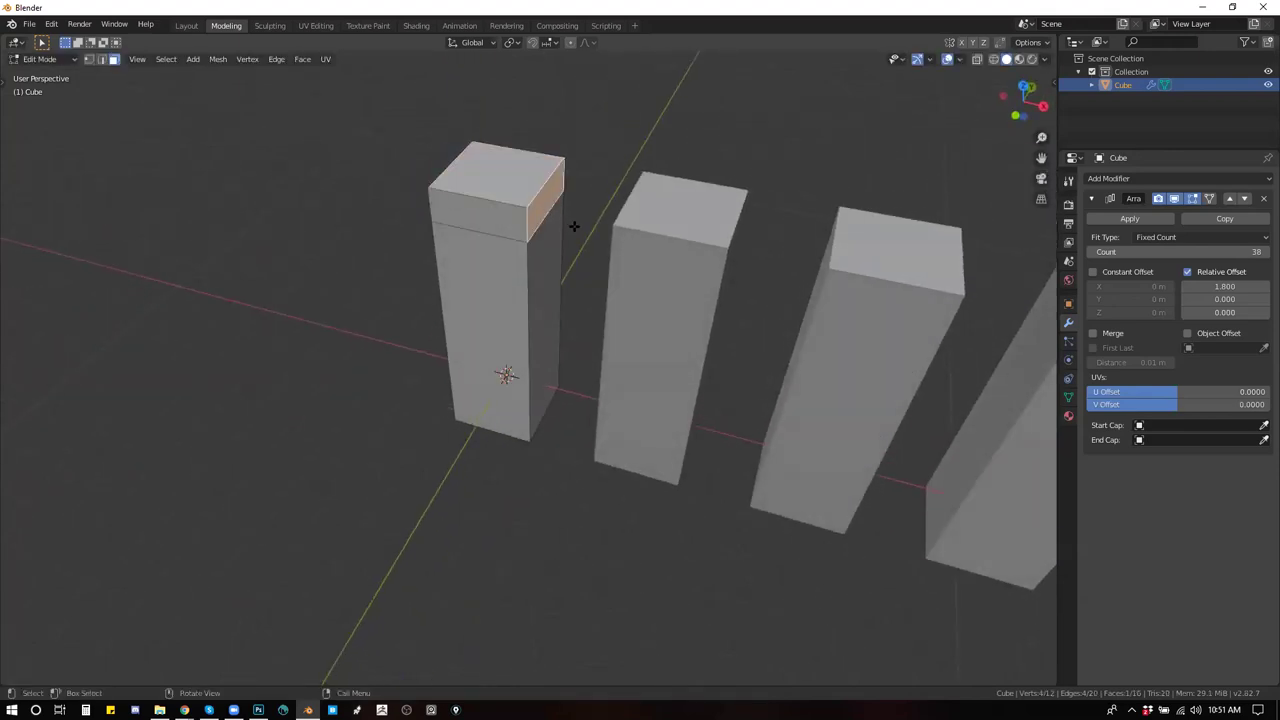
mouse_move(642, 197)
mouse_down()
mouse_move(683, 160)
mouse_move(630, 183)
mouse_up()
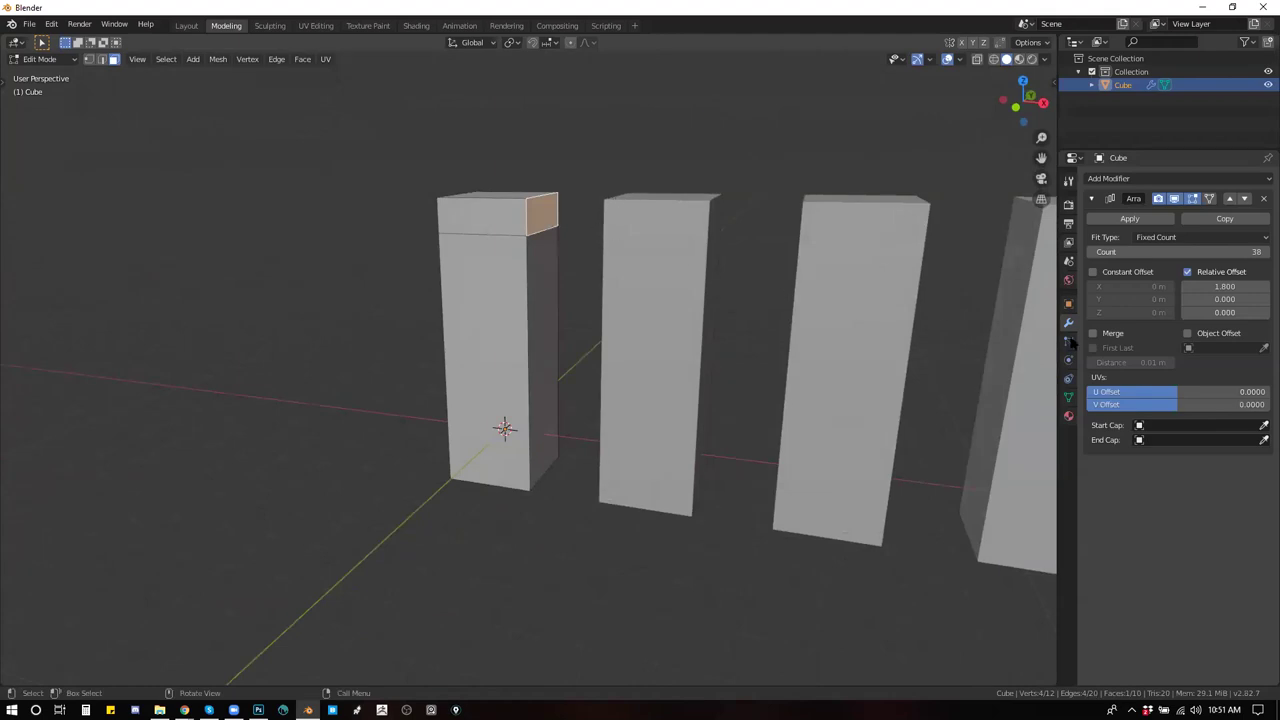
drag(720, 291, 679, 297)
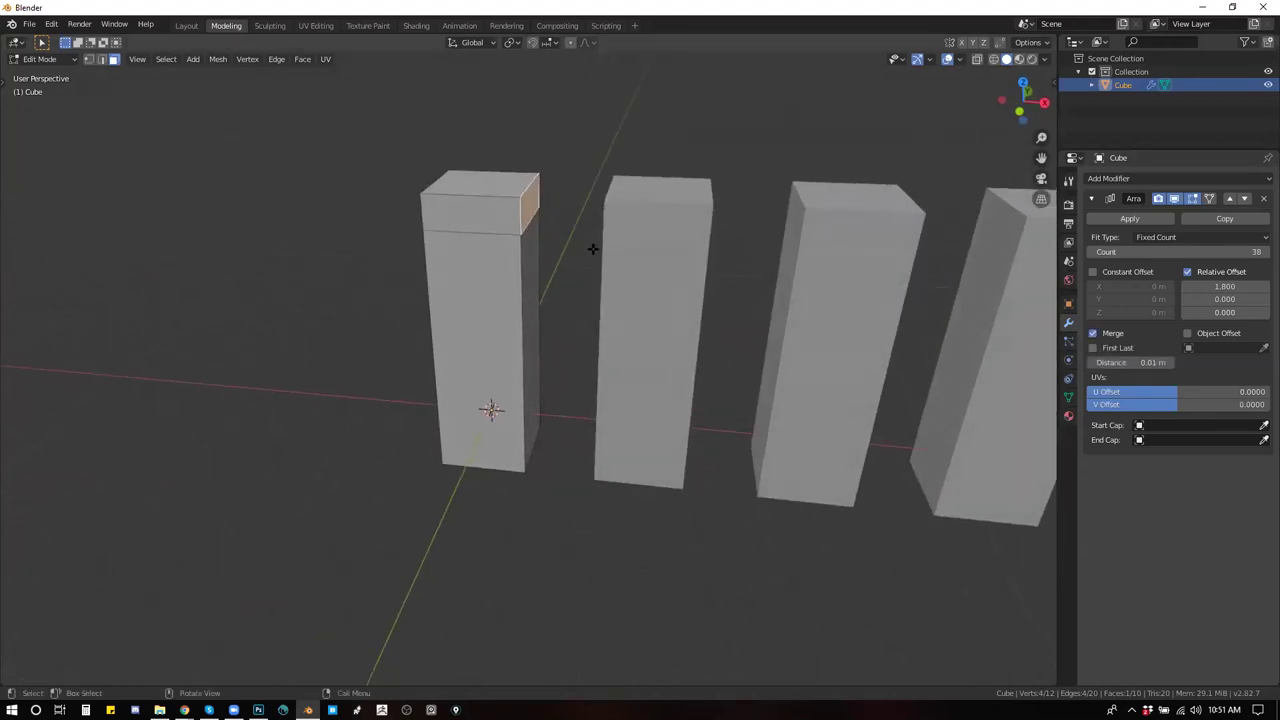
key(e)
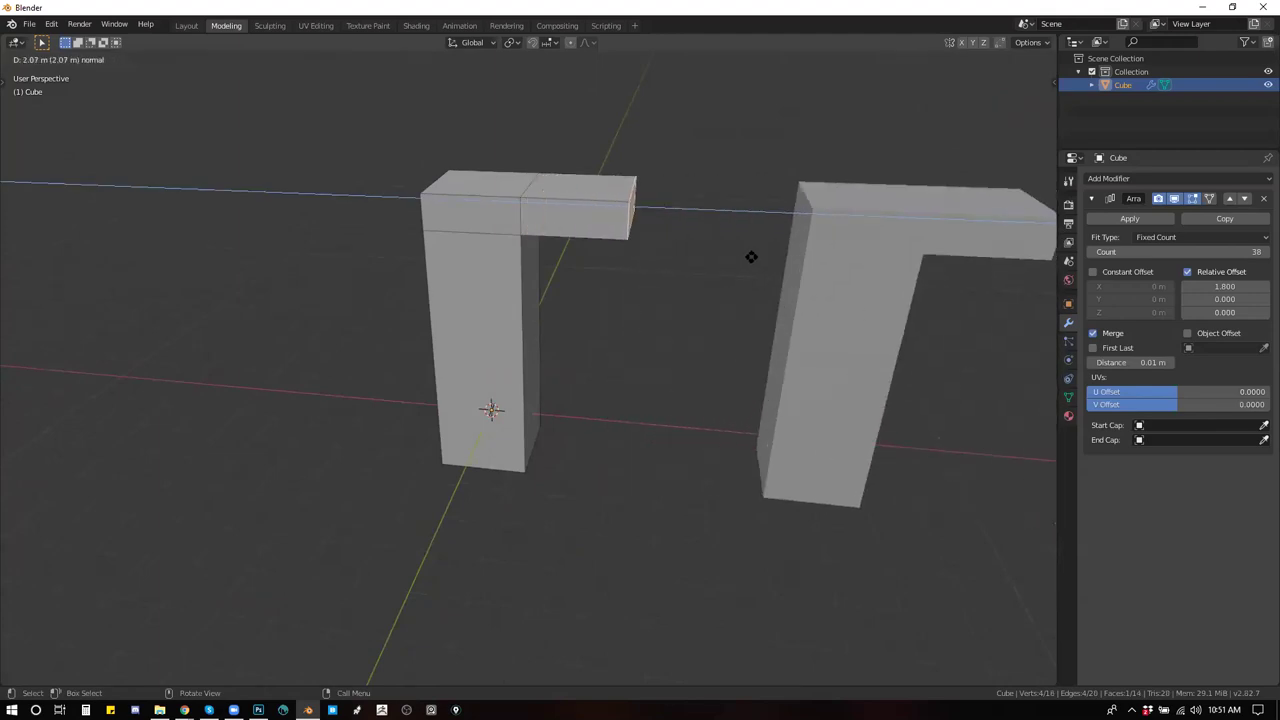
click(806, 271)
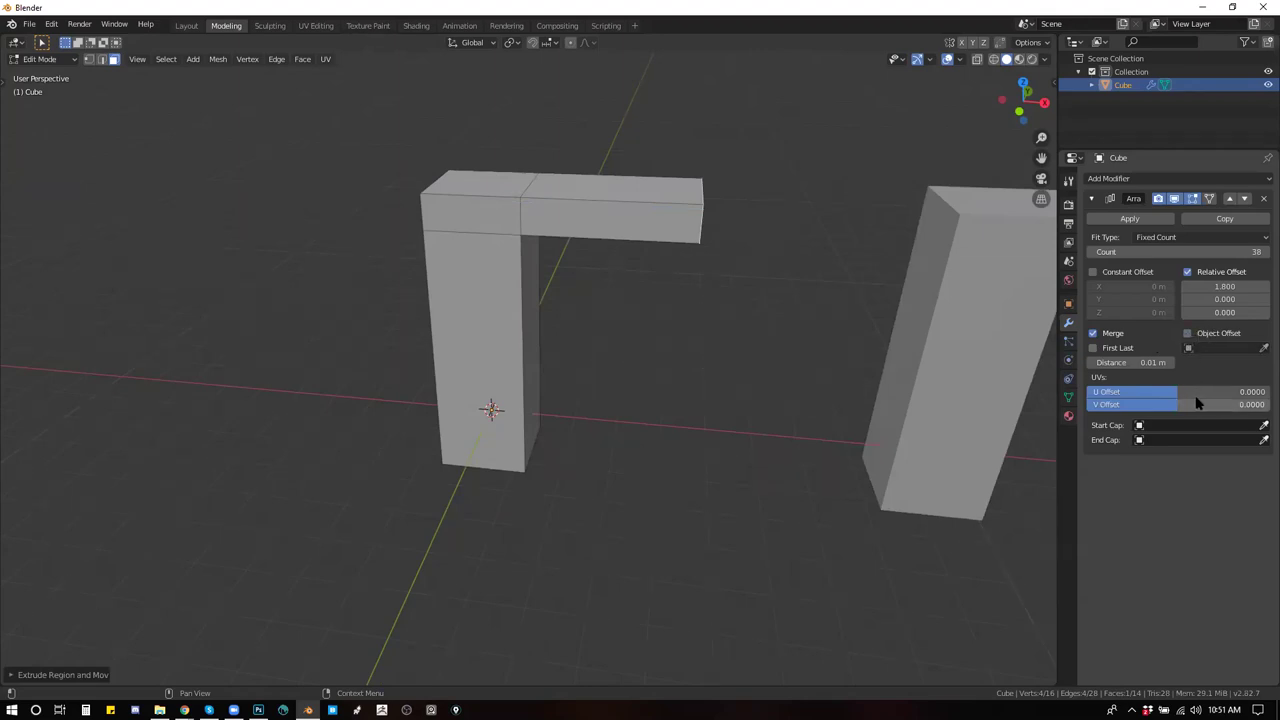
Step: Set the array's relative X offset to 1.000 and its count to 15
mouse_move(1229, 286)
mouse_down()
mouse_move(1203, 286)
mouse_move(1222, 286)
mouse_up()
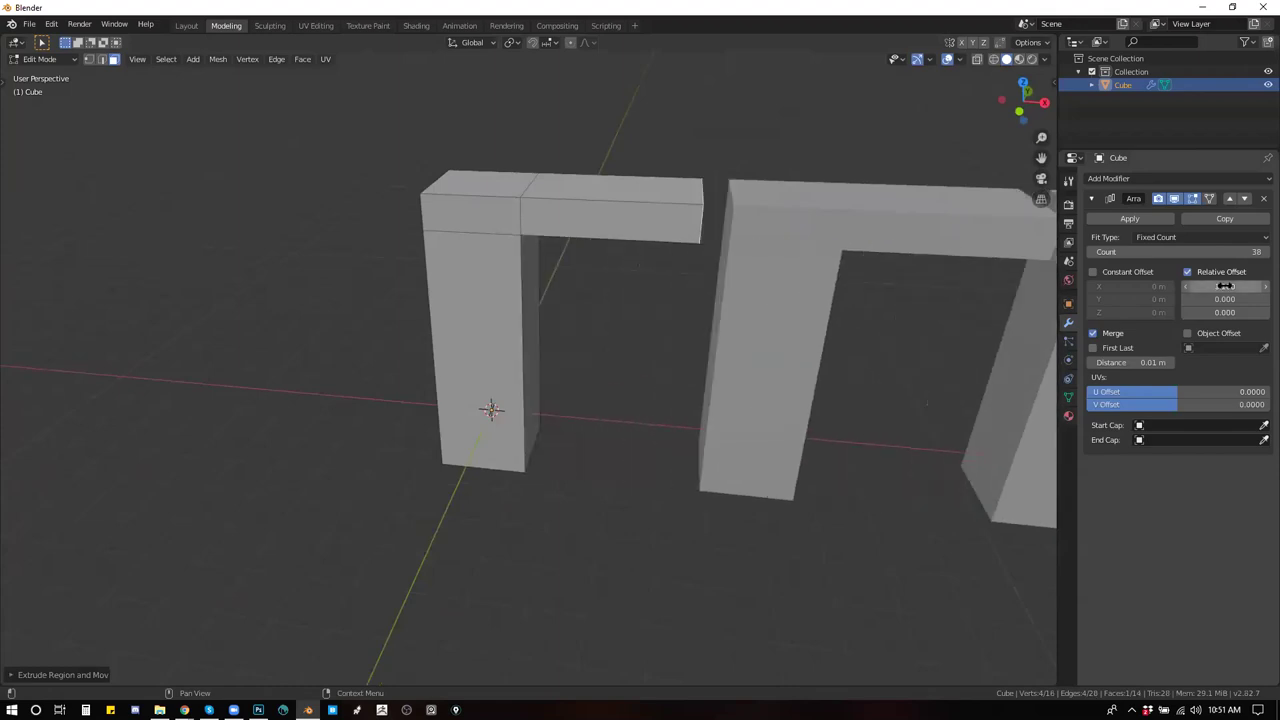
key(Return)
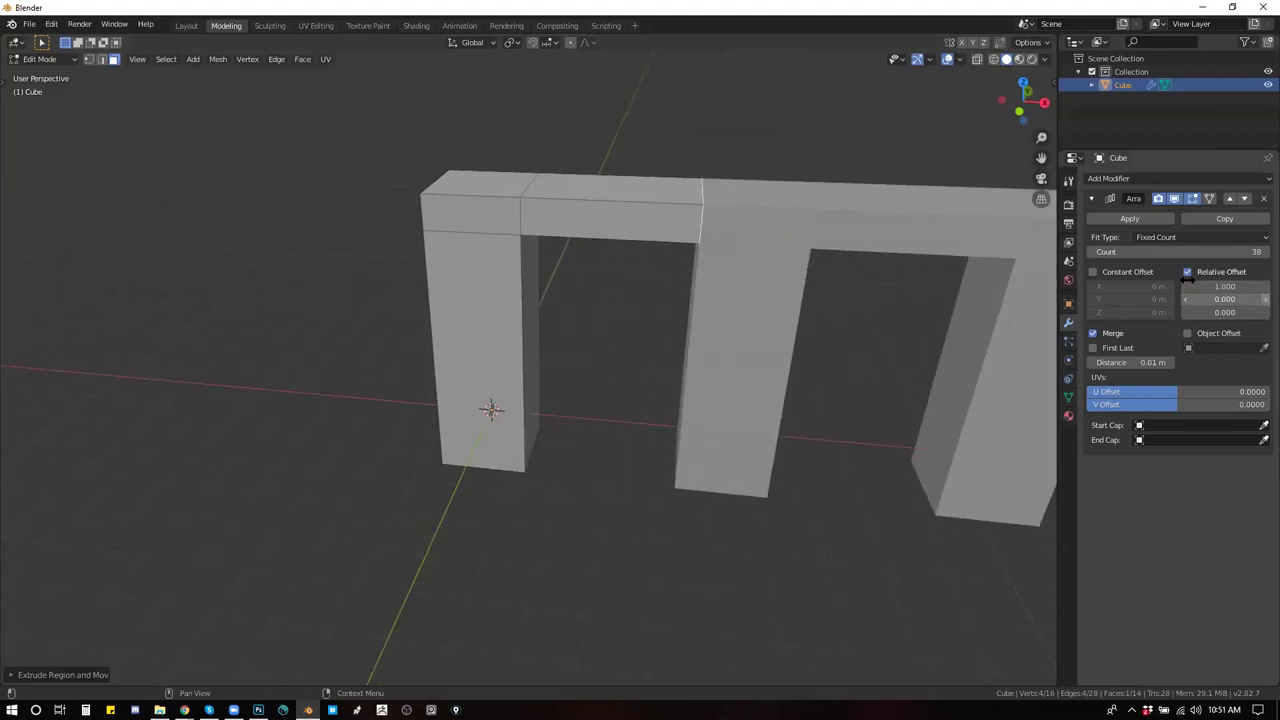
drag(874, 374, 989, 354)
click(1251, 254)
key(Return)
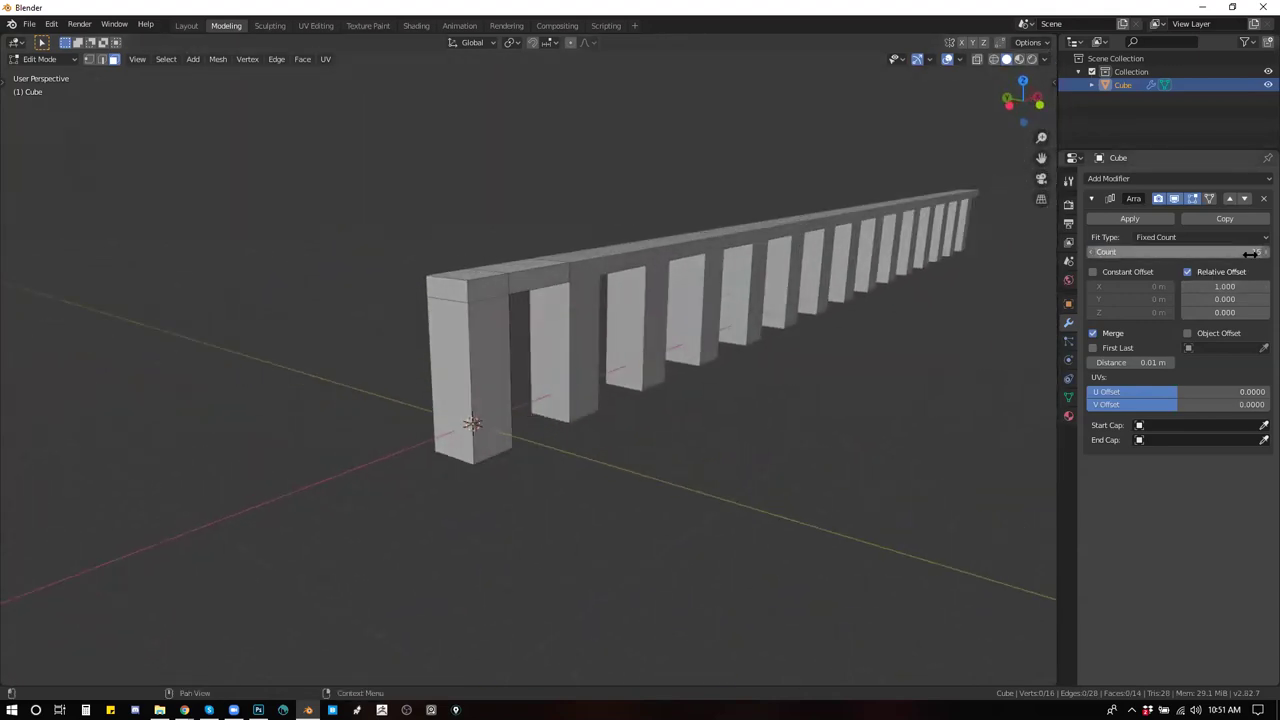
Step: Turn the array's Merge option off and back on to compare the result
drag(877, 323, 870, 356)
click(1092, 333)
click(1092, 333)
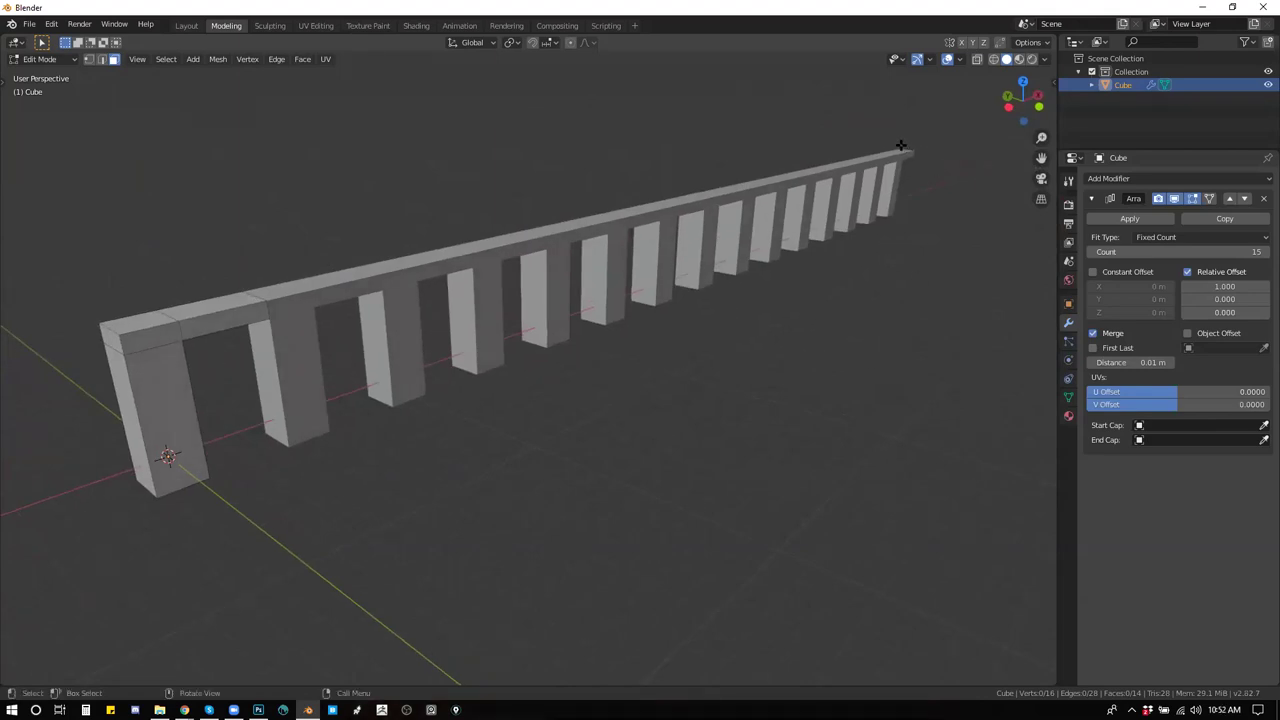
Step: Try the Fit Length fit type, return to Fixed Count, and toggle Constant Offset on and off again
click(1164, 237)
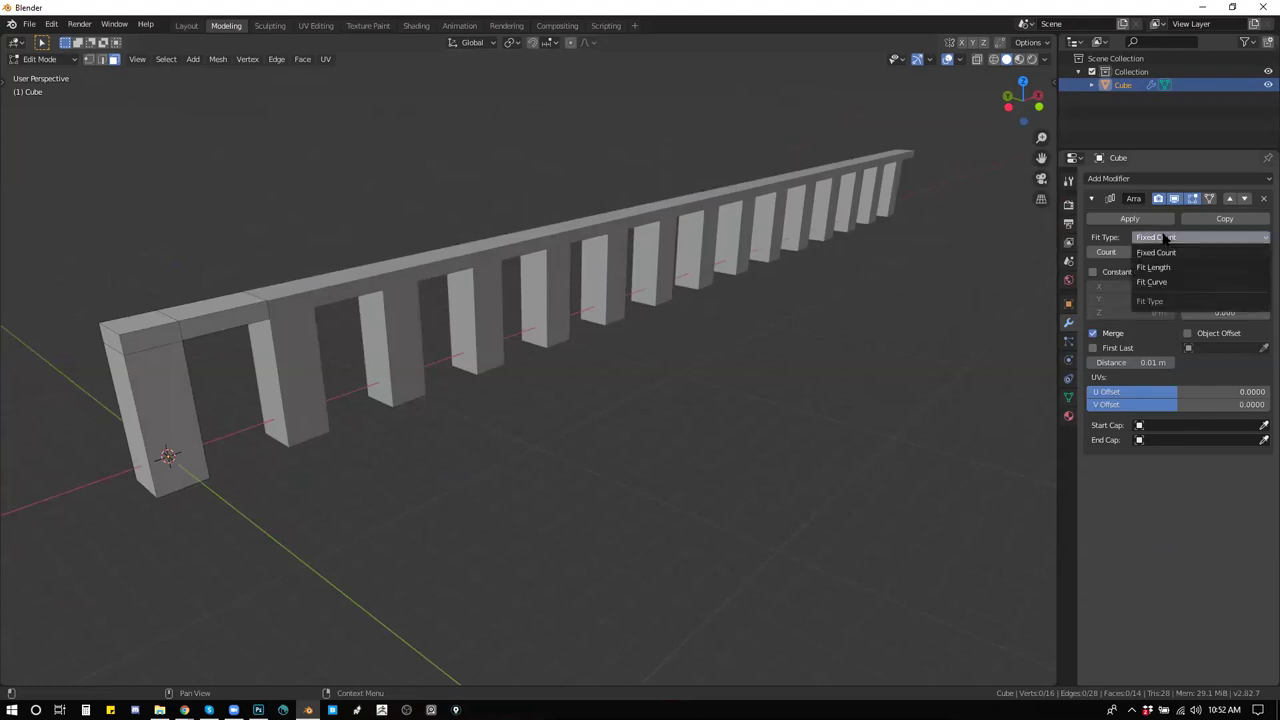
click(1158, 267)
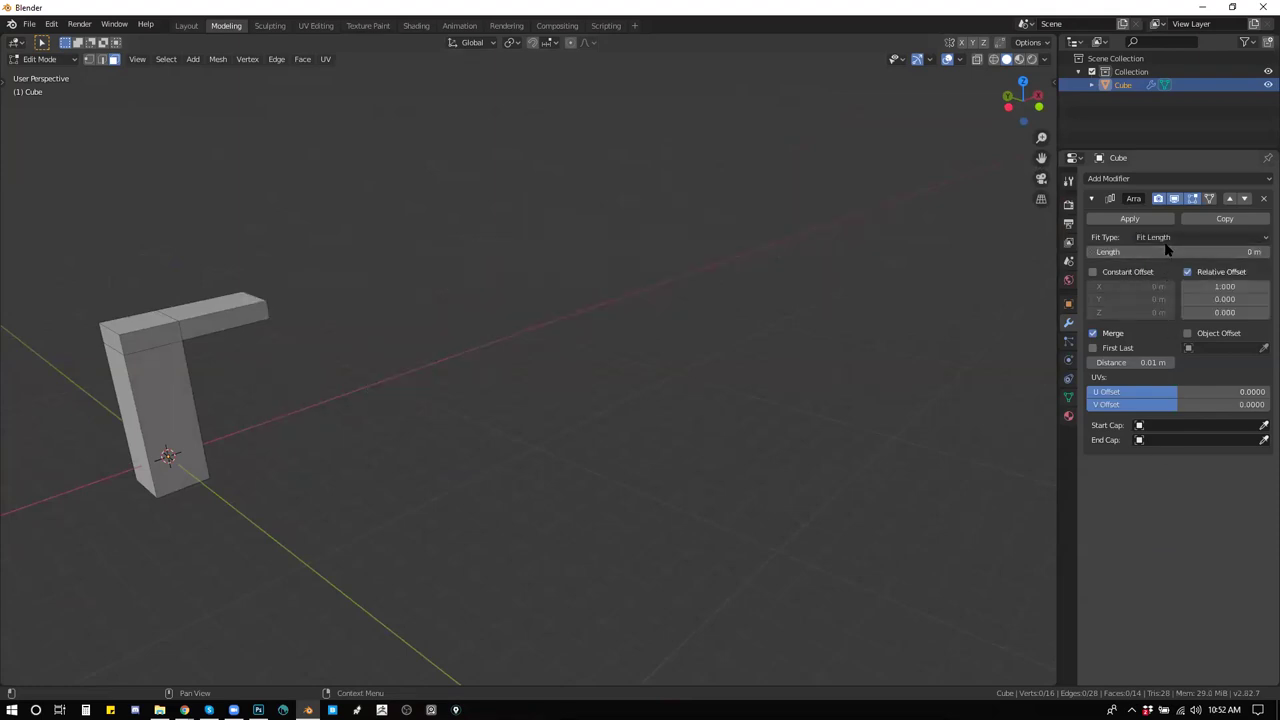
click(1165, 240)
click(1166, 240)
click(1166, 240)
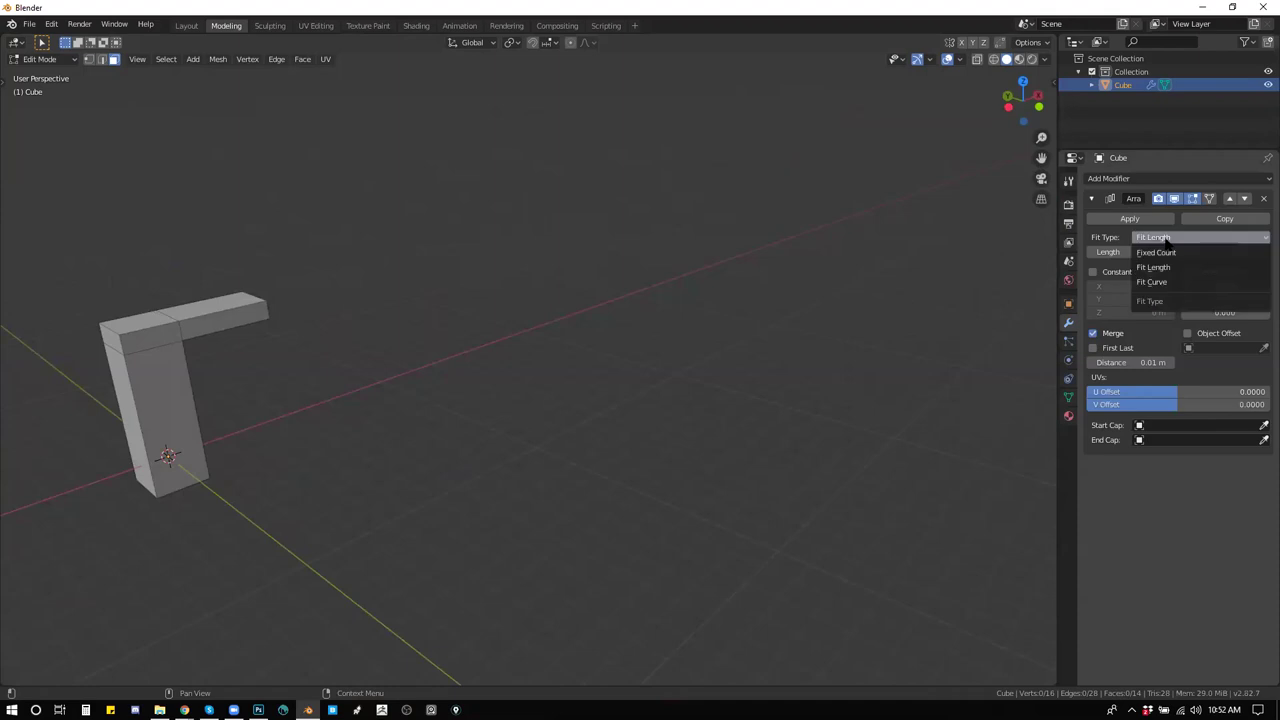
click(1157, 252)
click(1095, 274)
click(1095, 274)
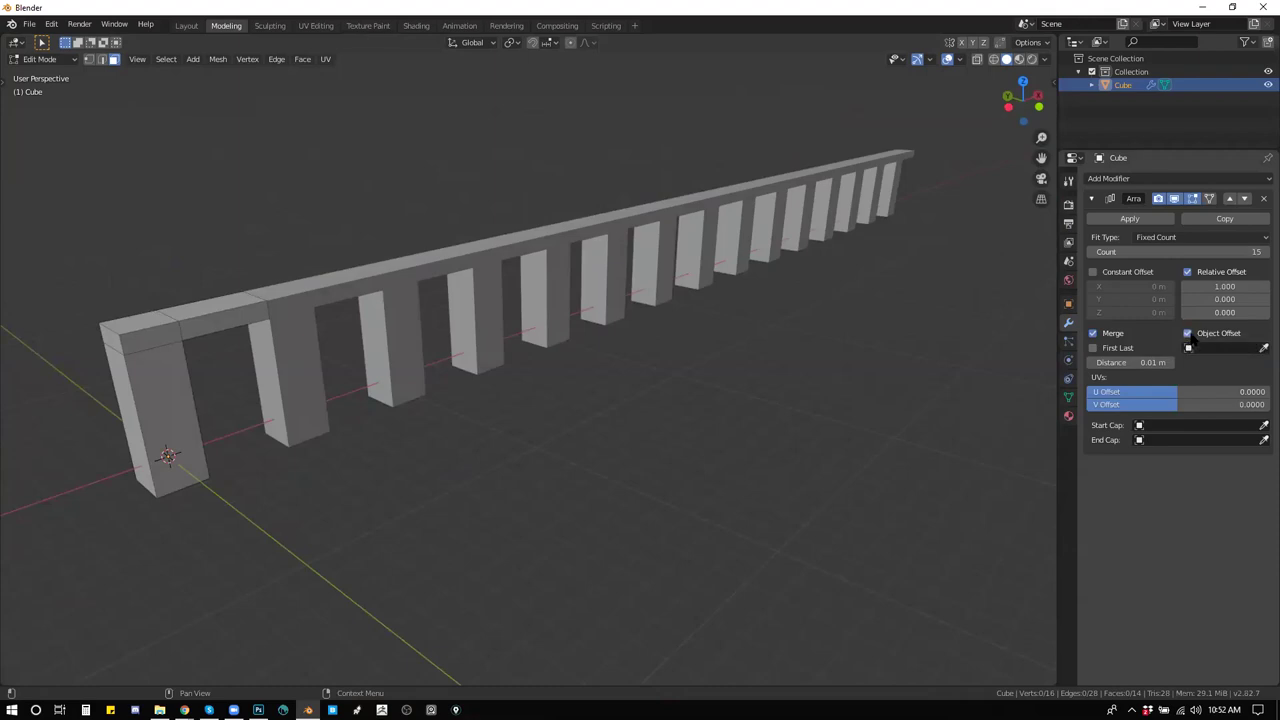
Step: Try to assign an end cap to the array by picking an object in the scene
click(1150, 440)
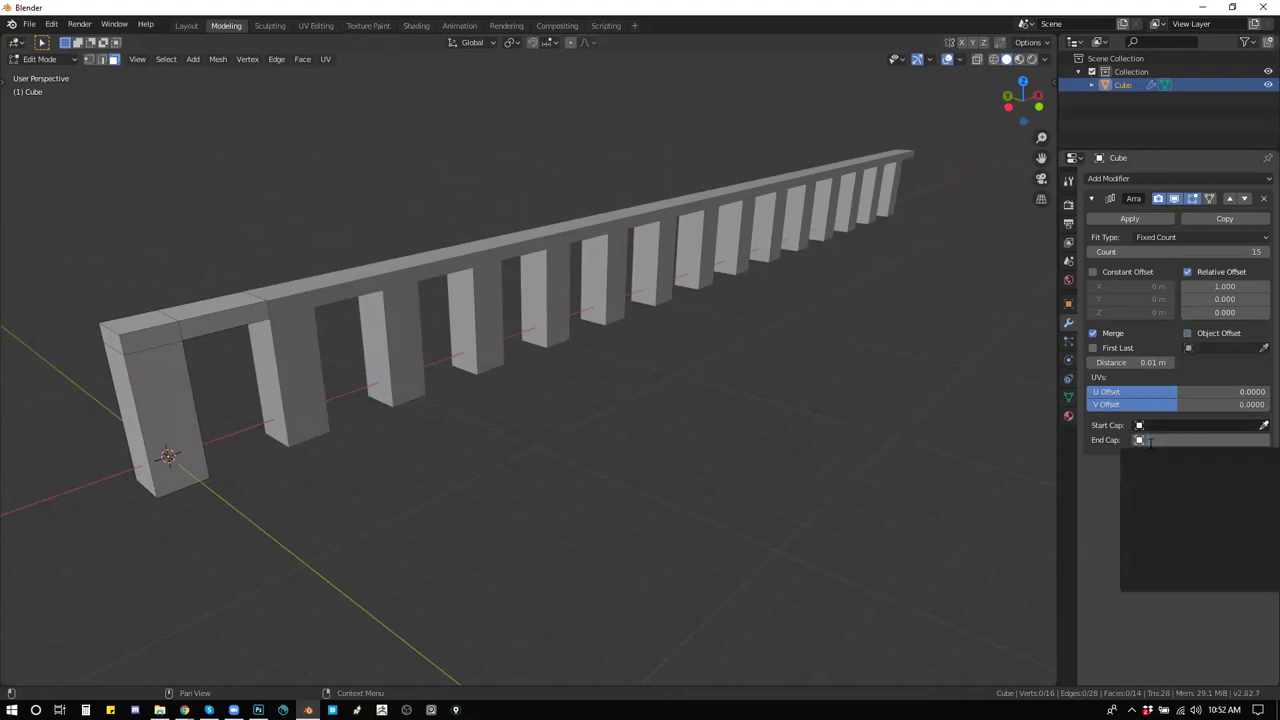
click(1226, 431)
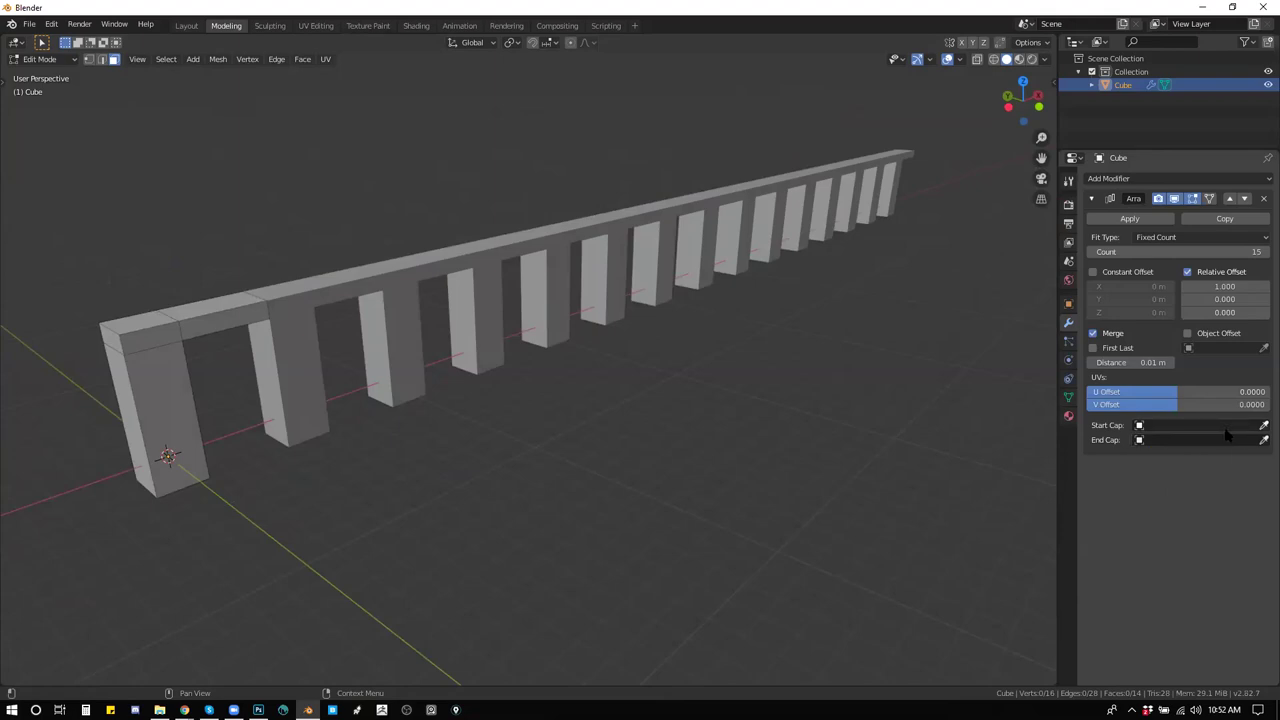
click(897, 162)
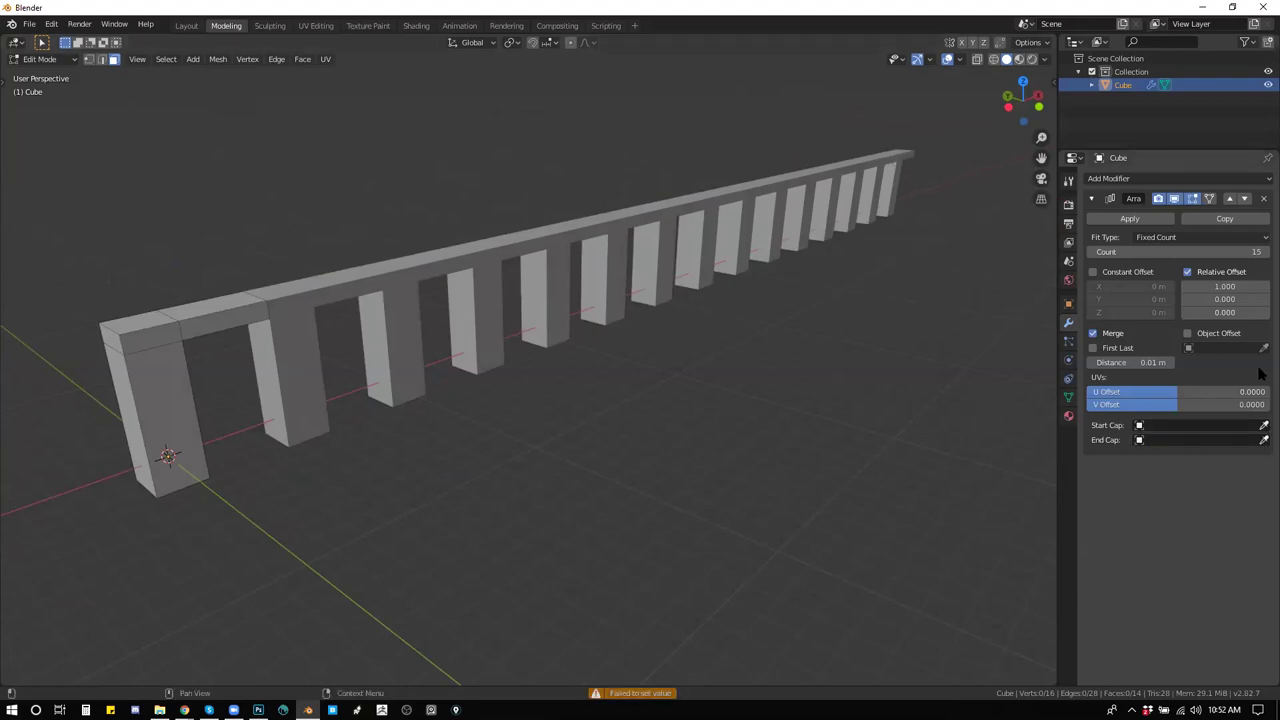
Step: Add three horizontal loop cuts to the first pillar's shaft and slide them down toward its base
click(240, 306)
drag(732, 357, 417, 317)
scroll(675, 347, down, 2)
click(417, 312)
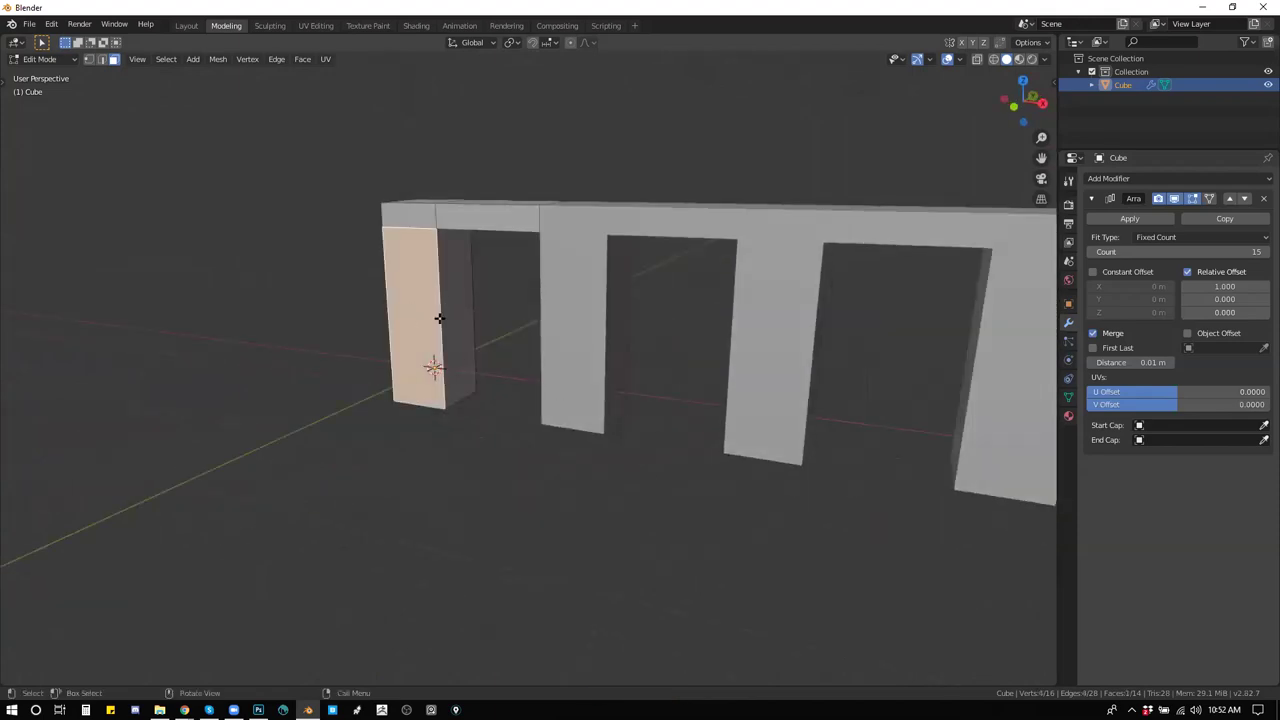
key(ctrl+r)
scroll(441, 307, up, 3)
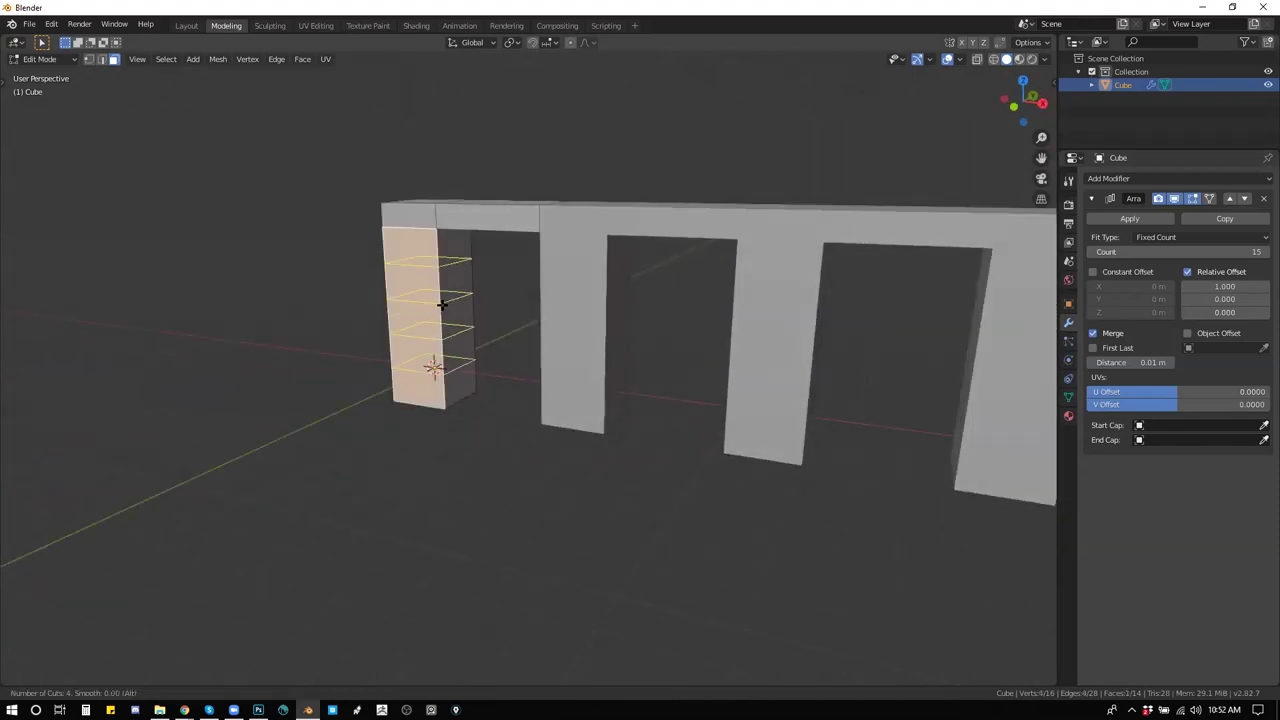
click(441, 304)
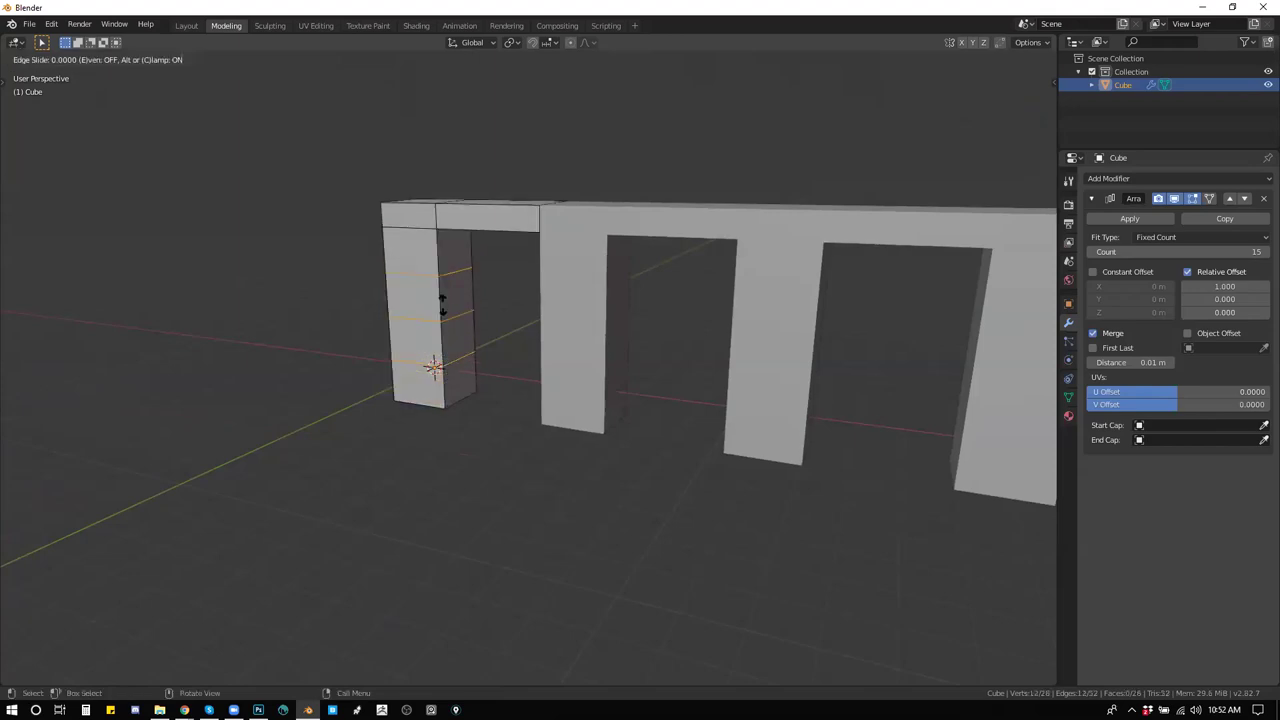
click(446, 341)
Step: Select the uppermost new edge loop on the first pillar's shaft and move it along the X axis
click(447, 311)
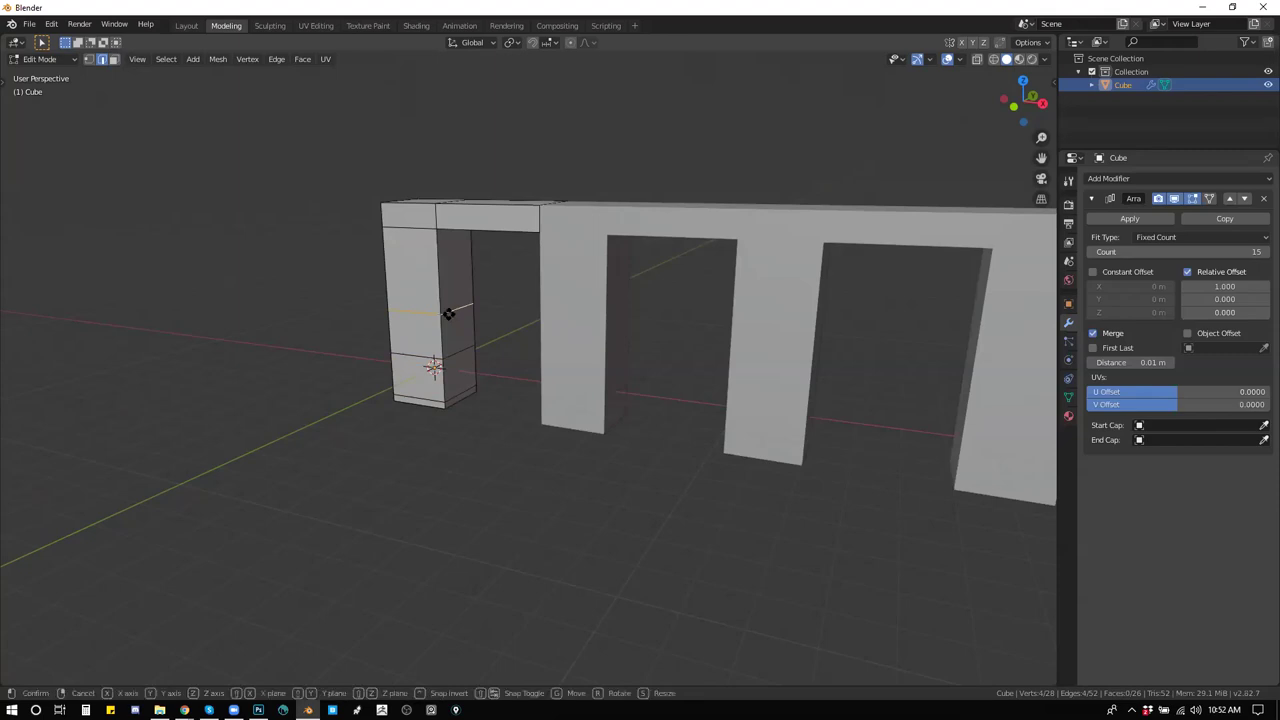
key(g)
key(x)
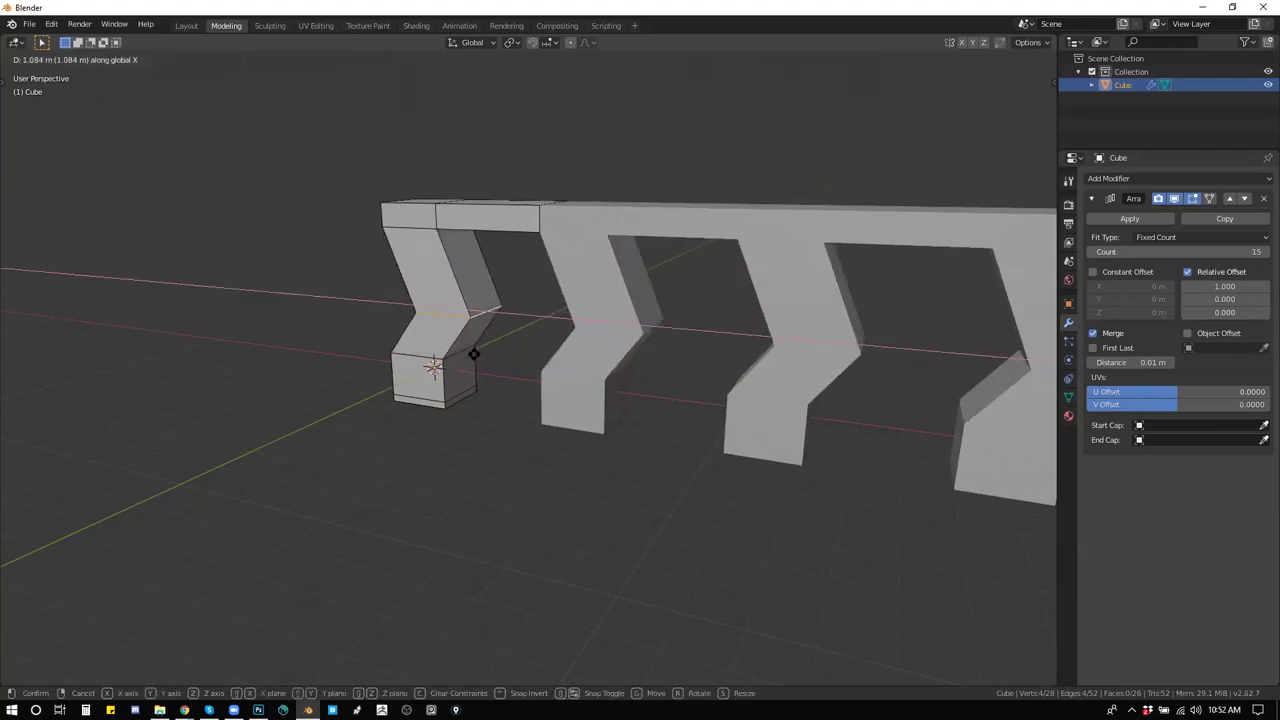
click(461, 347)
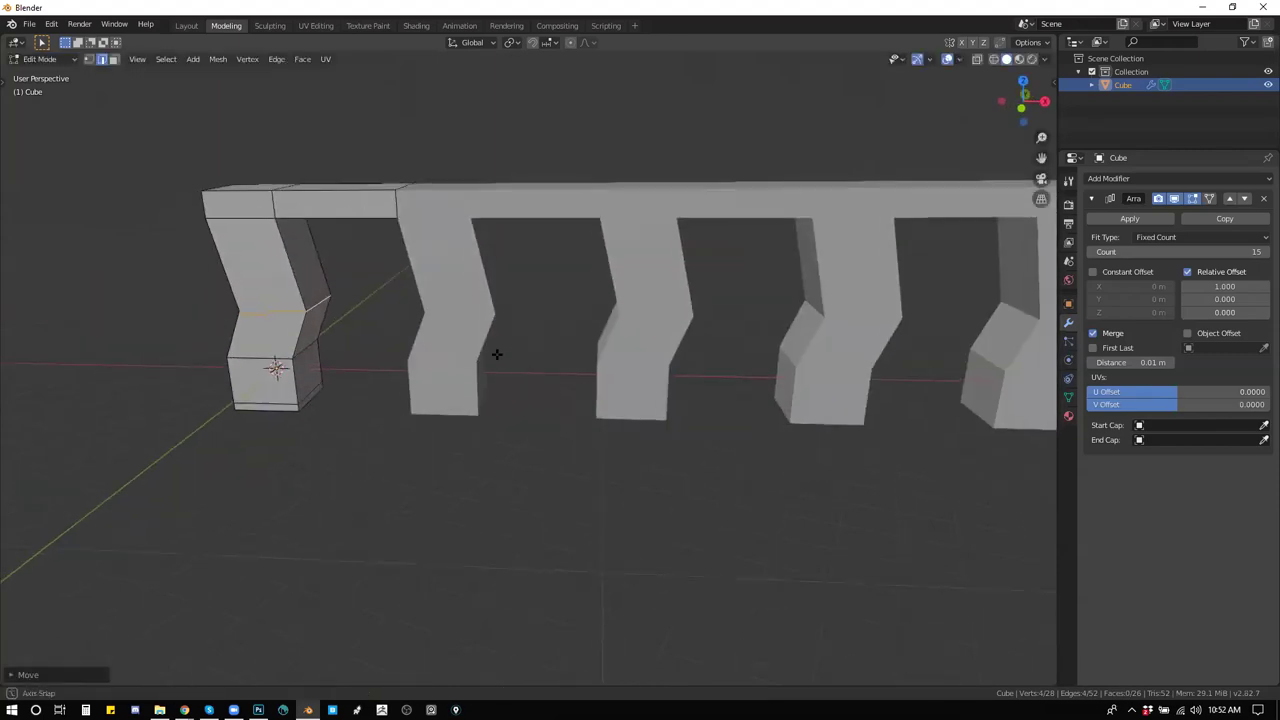
Step: Scale the selected edge loop down to about 0.43 and edge-slide it to just above the pillar's base block
key(s)
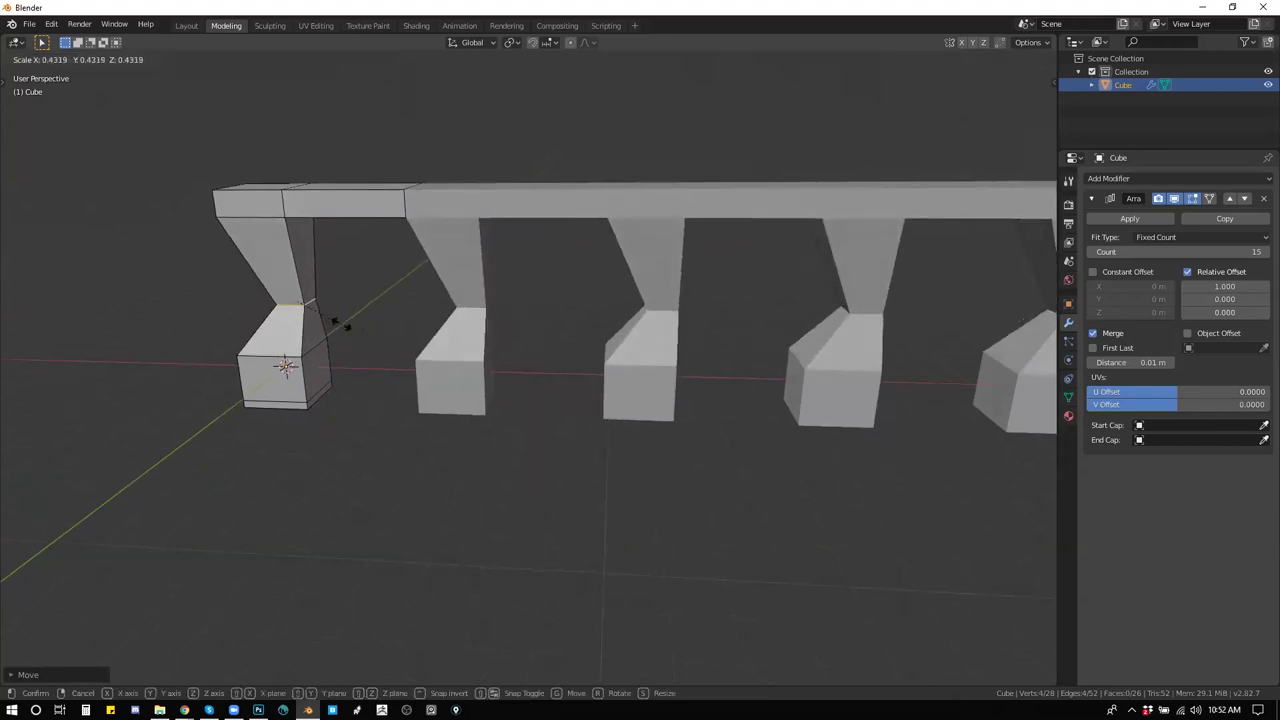
click(342, 319)
key(g)
key(g)
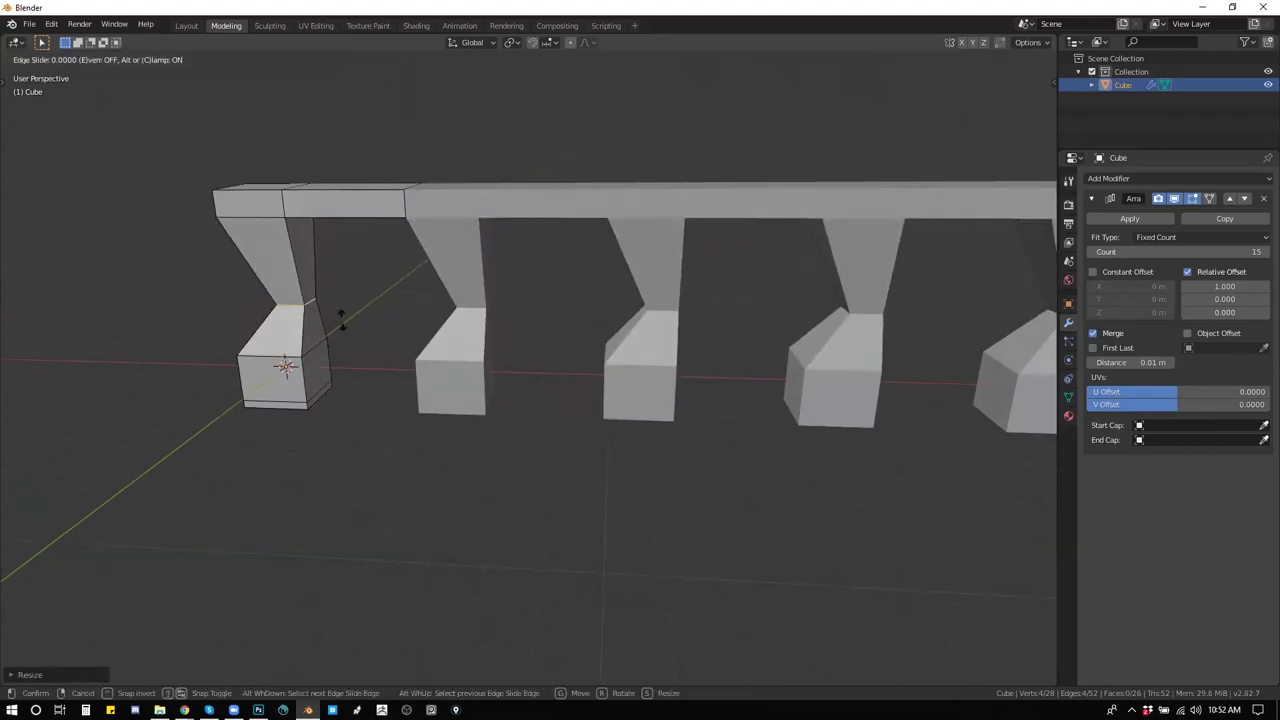
click(343, 372)
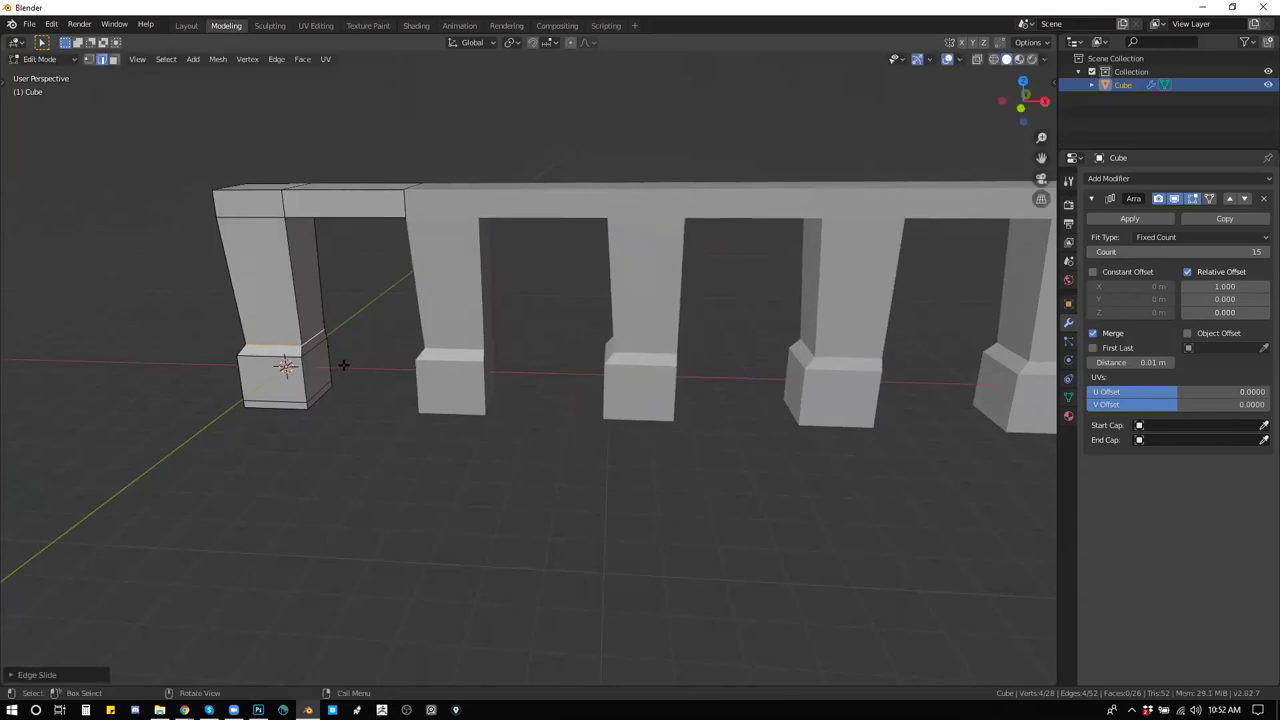
Step: Return to Object Mode, add a Sun light and move it up above the row of pillars
drag(483, 397, 509, 369)
drag(384, 354, 565, 402)
drag(711, 372, 925, 297)
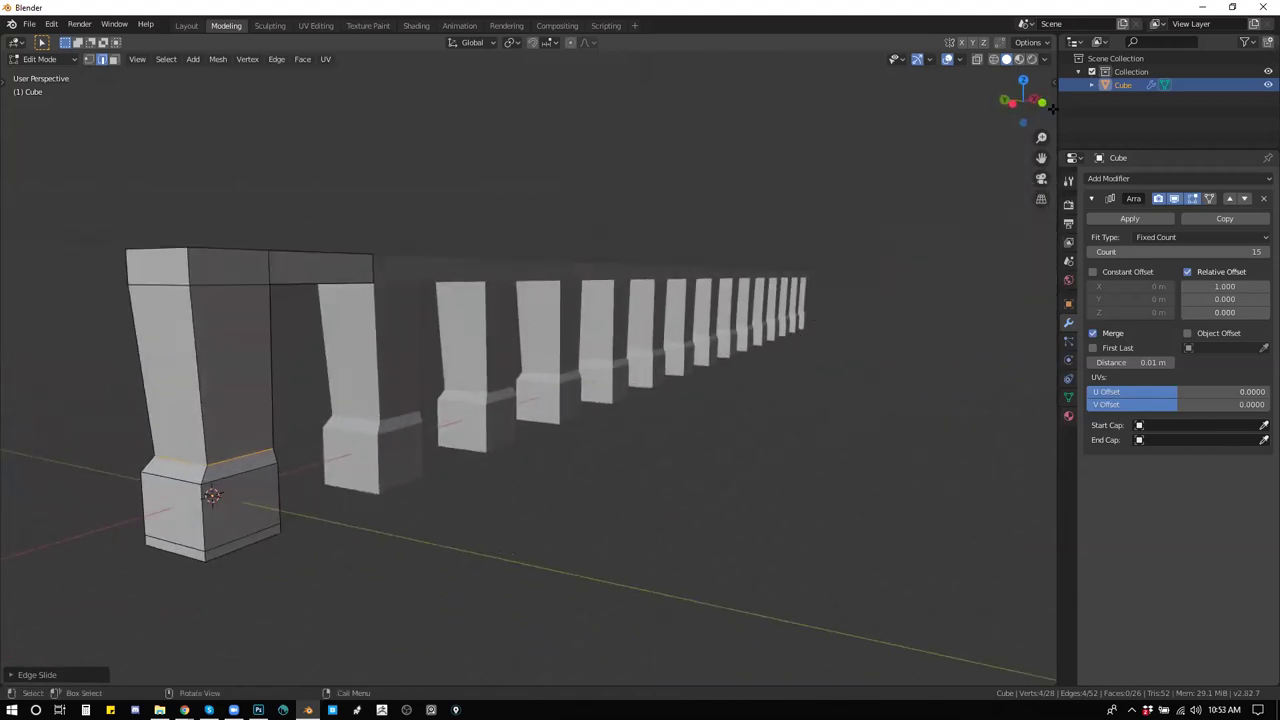
right_click(765, 257)
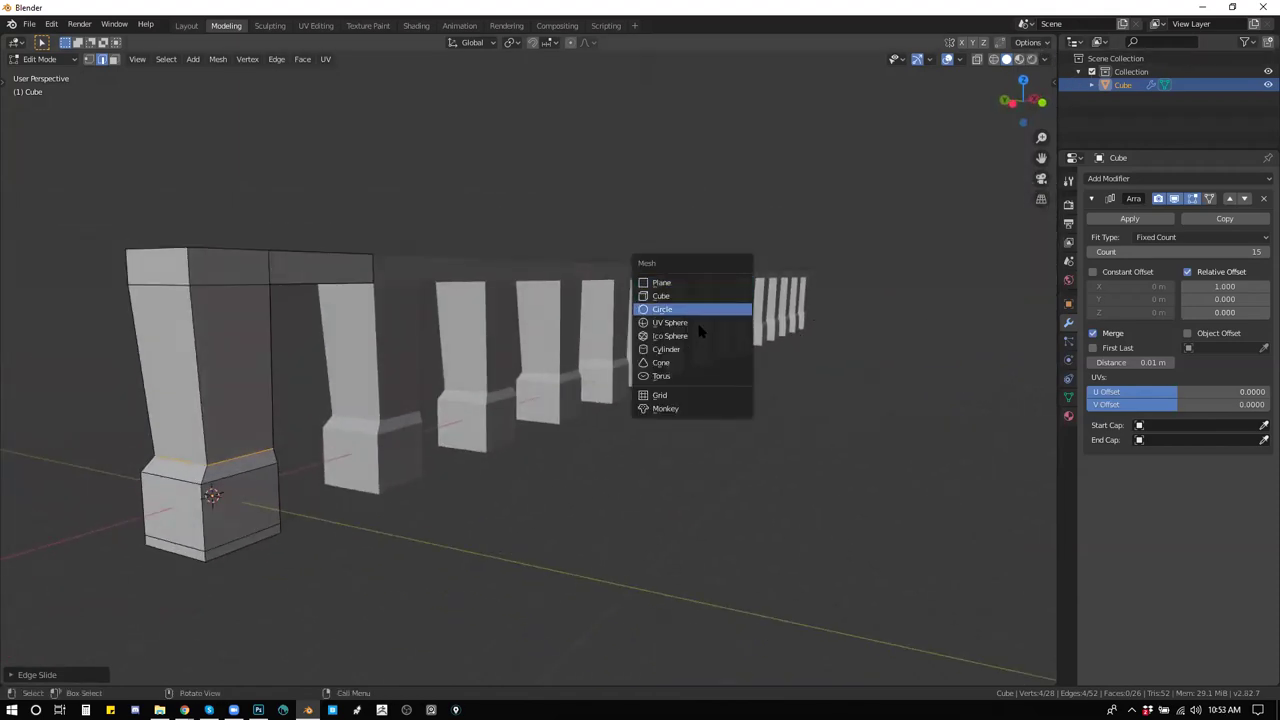
key(Tab)
key(shift+a)
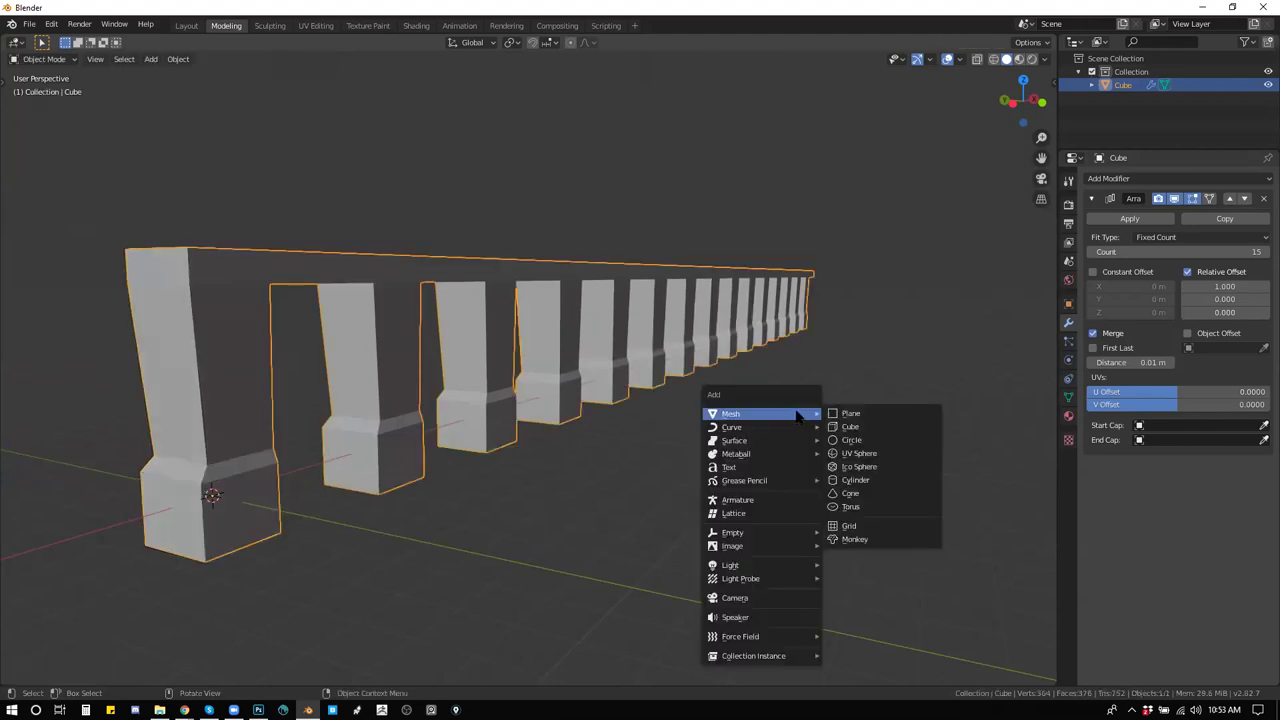
mouse_move(810, 566)
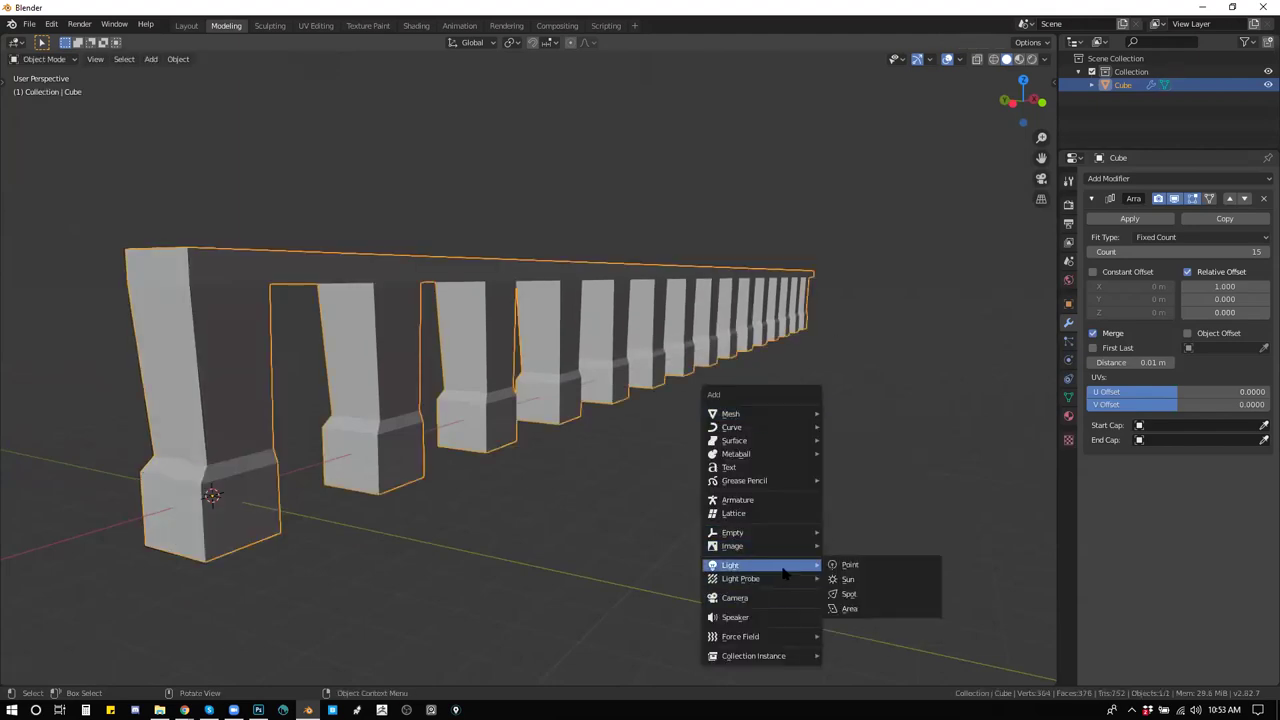
click(848, 580)
key(g)
click(443, 135)
Step: Preview the scene in rendered shading and rotate the Sun to about -42° X, -17° Y and 15° Z
key(r)
click(935, 121)
click(1032, 60)
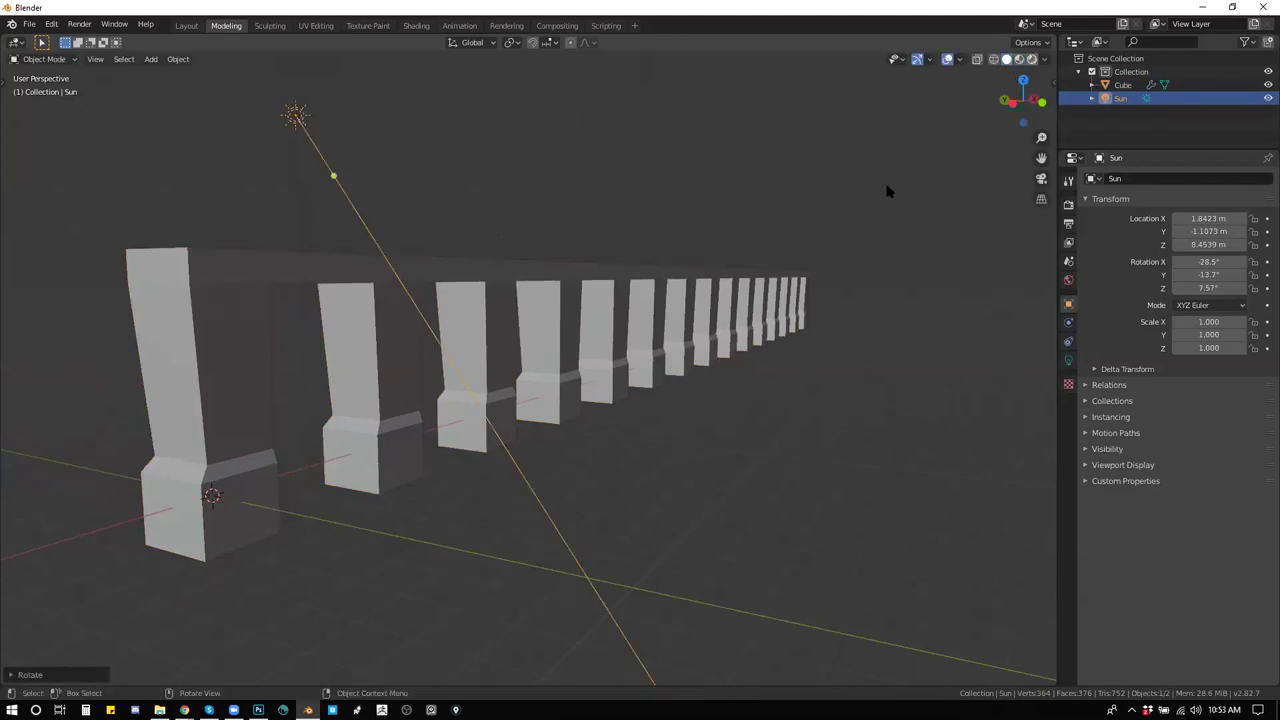
mouse_move(695, 393)
mouse_down()
mouse_move(684, 407)
mouse_move(609, 403)
mouse_move(257, 517)
mouse_up()
key(r)
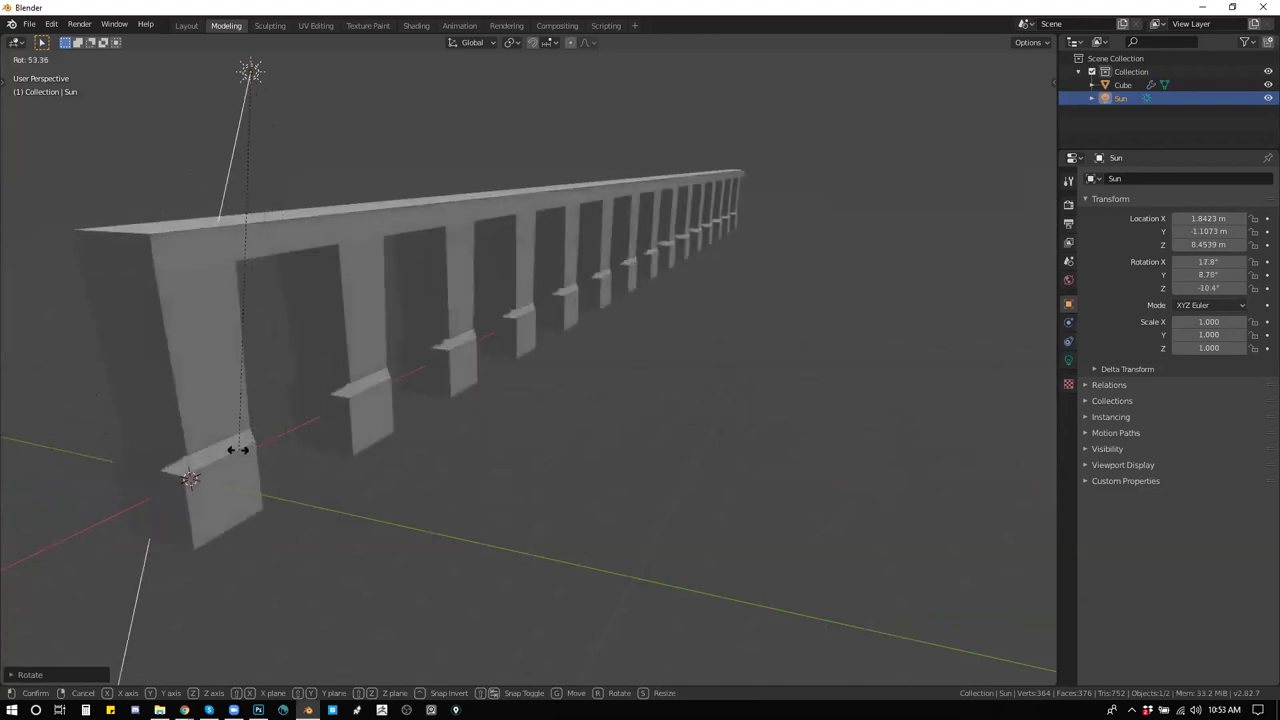
click(966, 390)
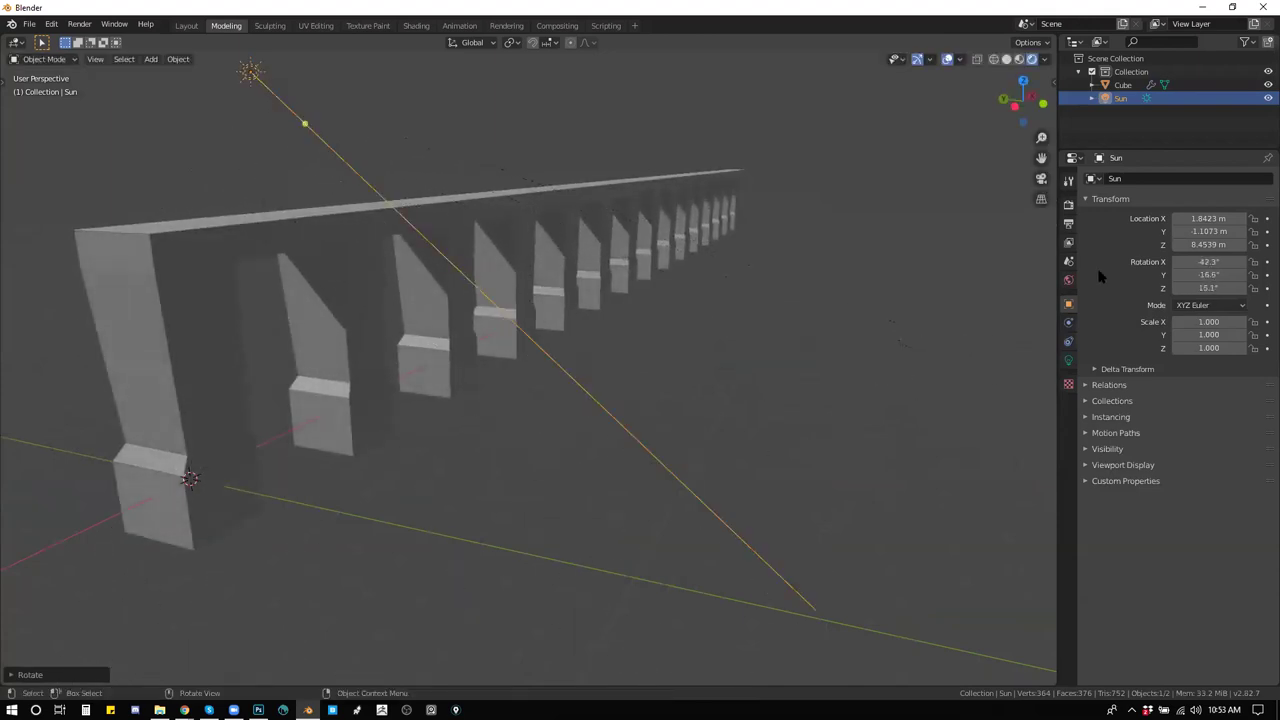
Step: Return the viewport to solid shading and add a Bevel modifier to the pillar array
click(994, 59)
click(1006, 59)
click(443, 214)
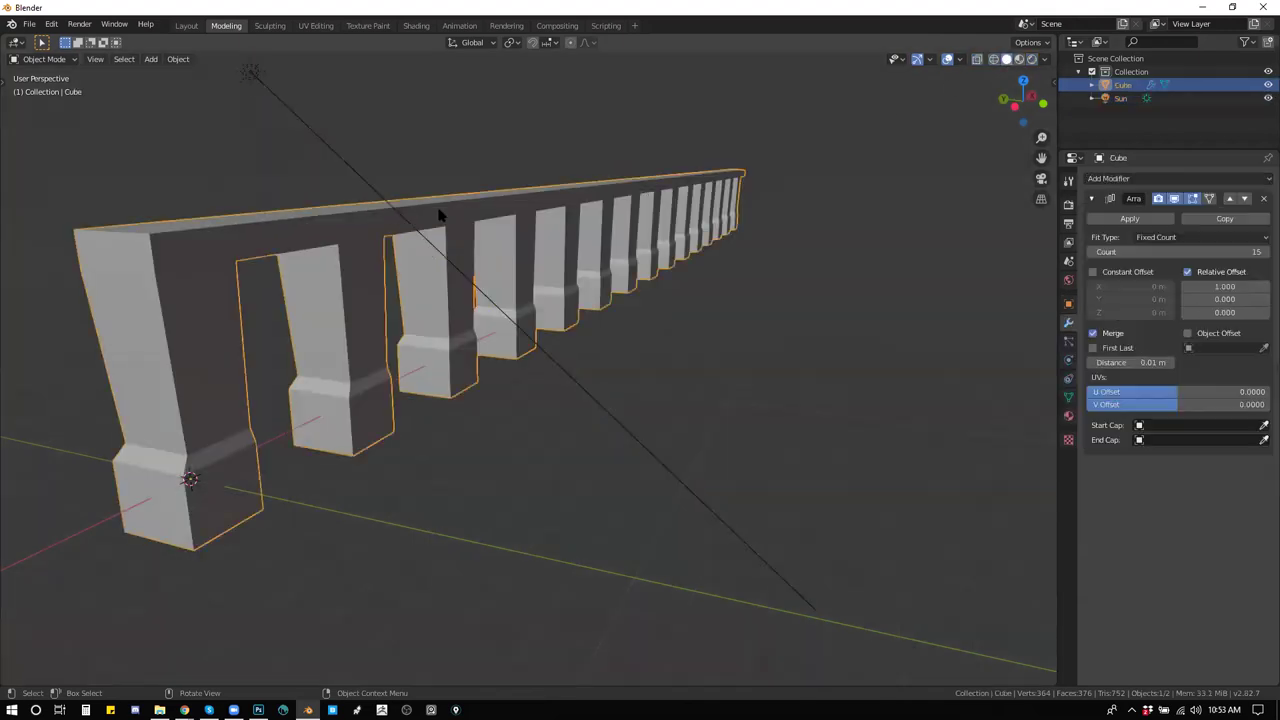
click(1118, 179)
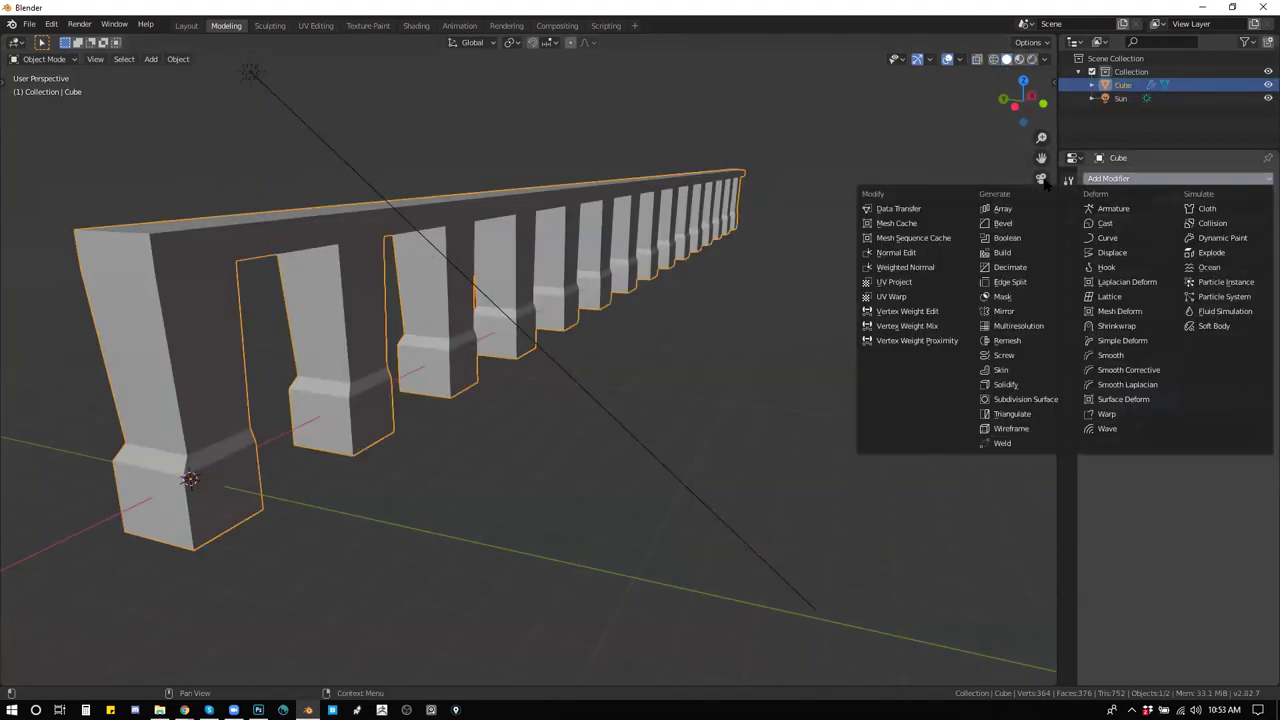
click(1003, 223)
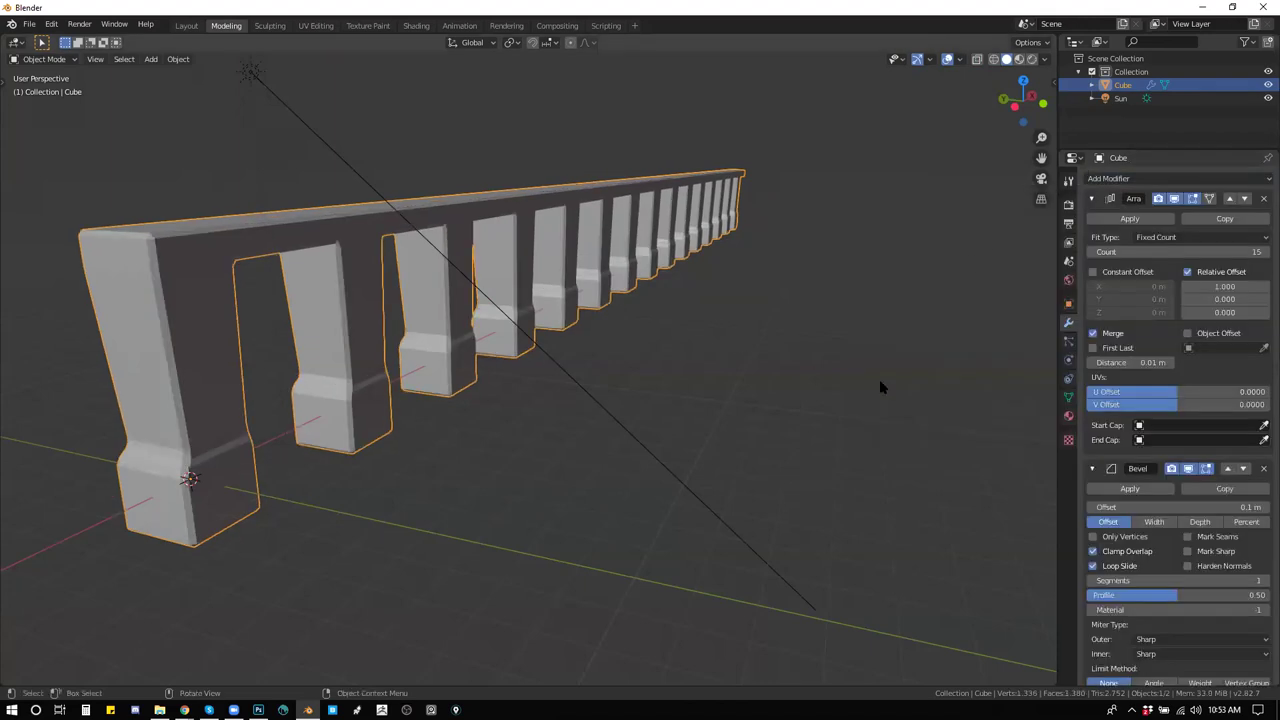
Step: Set the Bevel modifier's profile to 0.39 and limit it by angle at 22°
drag(708, 338, 648, 338)
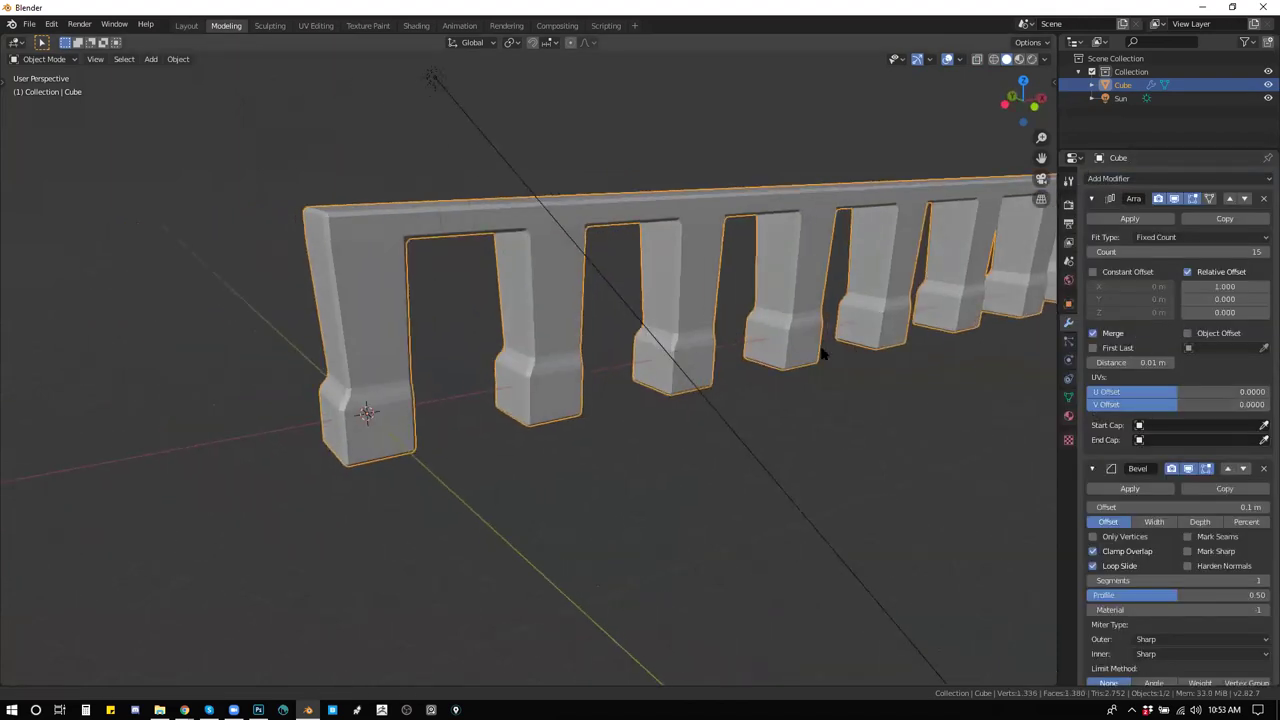
scroll(822, 352, up, 1)
scroll(1168, 520, down, 2)
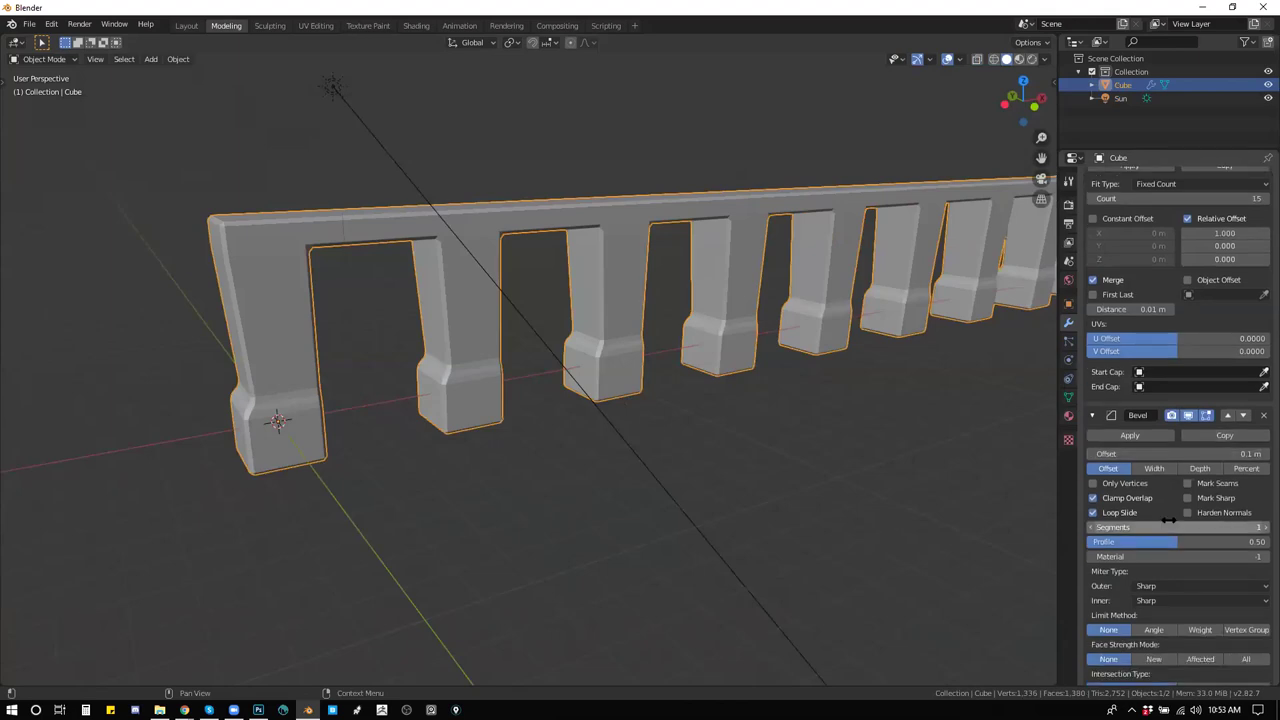
scroll(1168, 520, down, 1)
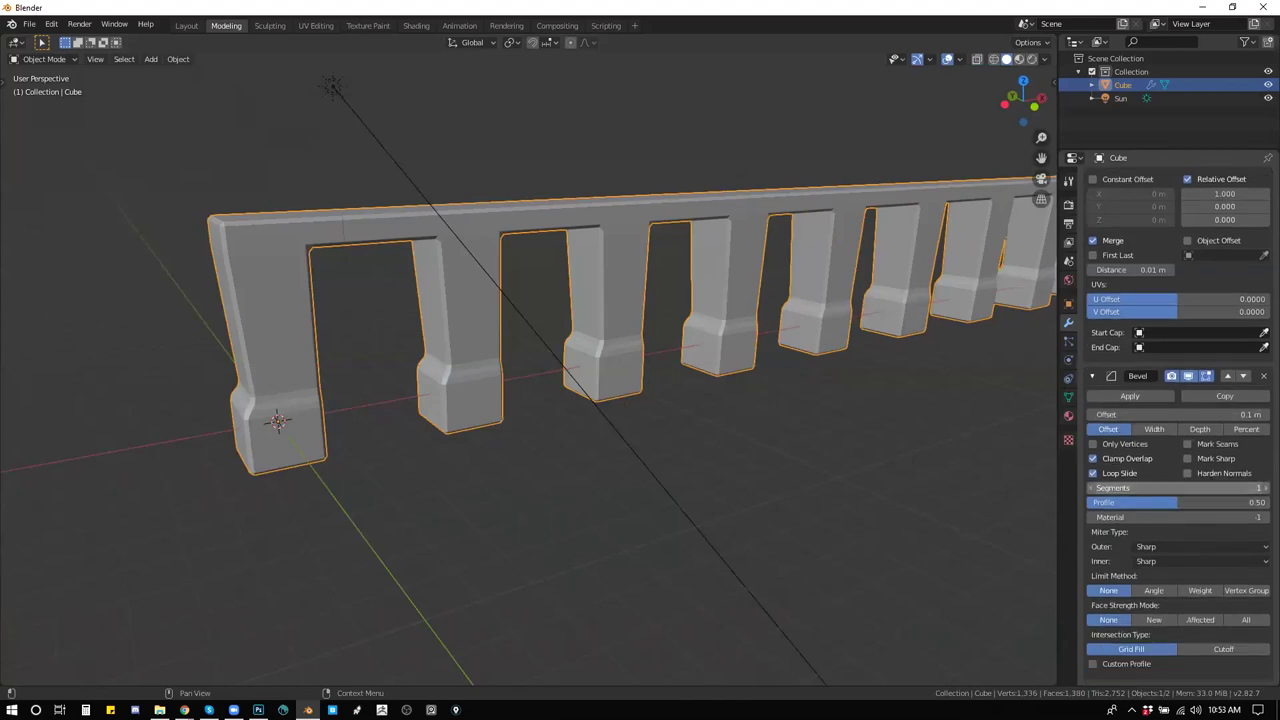
mouse_move(1176, 502)
mouse_down()
mouse_move(1190, 502)
mouse_move(1135, 502)
mouse_move(1160, 502)
mouse_up()
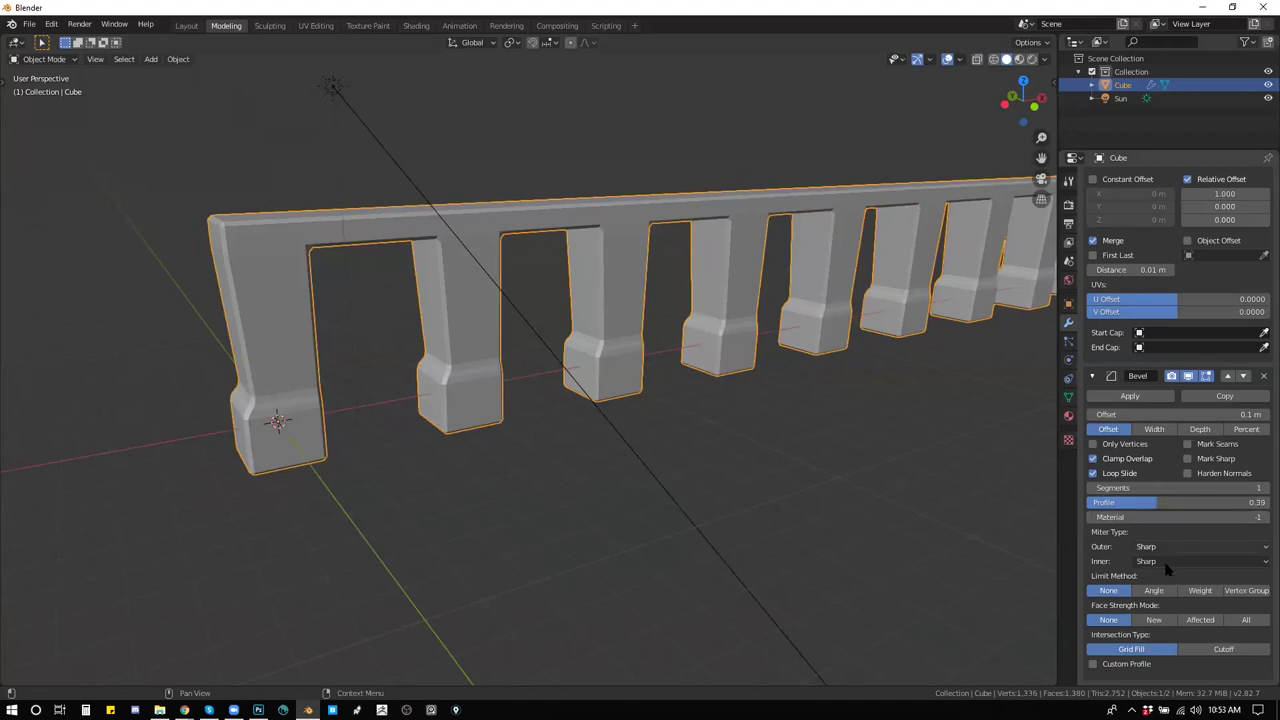
click(1155, 592)
drag(1170, 605, 1140, 605)
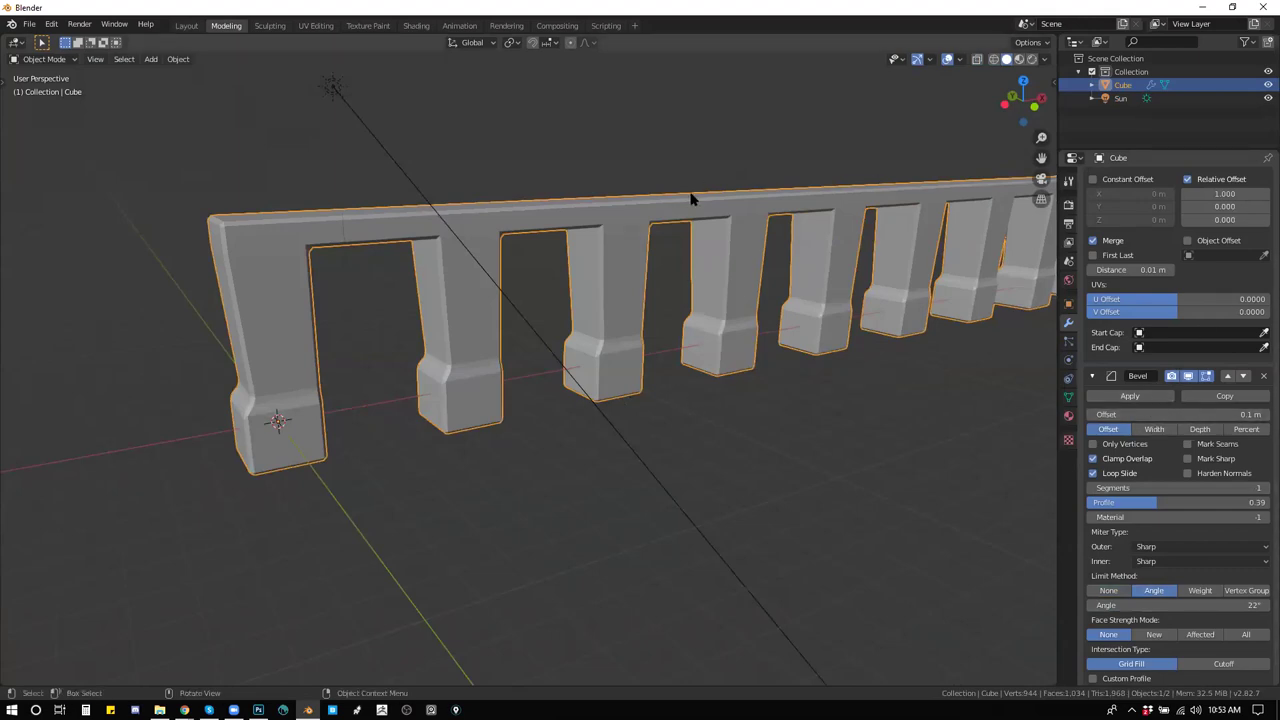
scroll(812, 268, down, 5)
drag(911, 340, 995, 347)
drag(829, 349, 737, 264)
drag(749, 331, 825, 265)
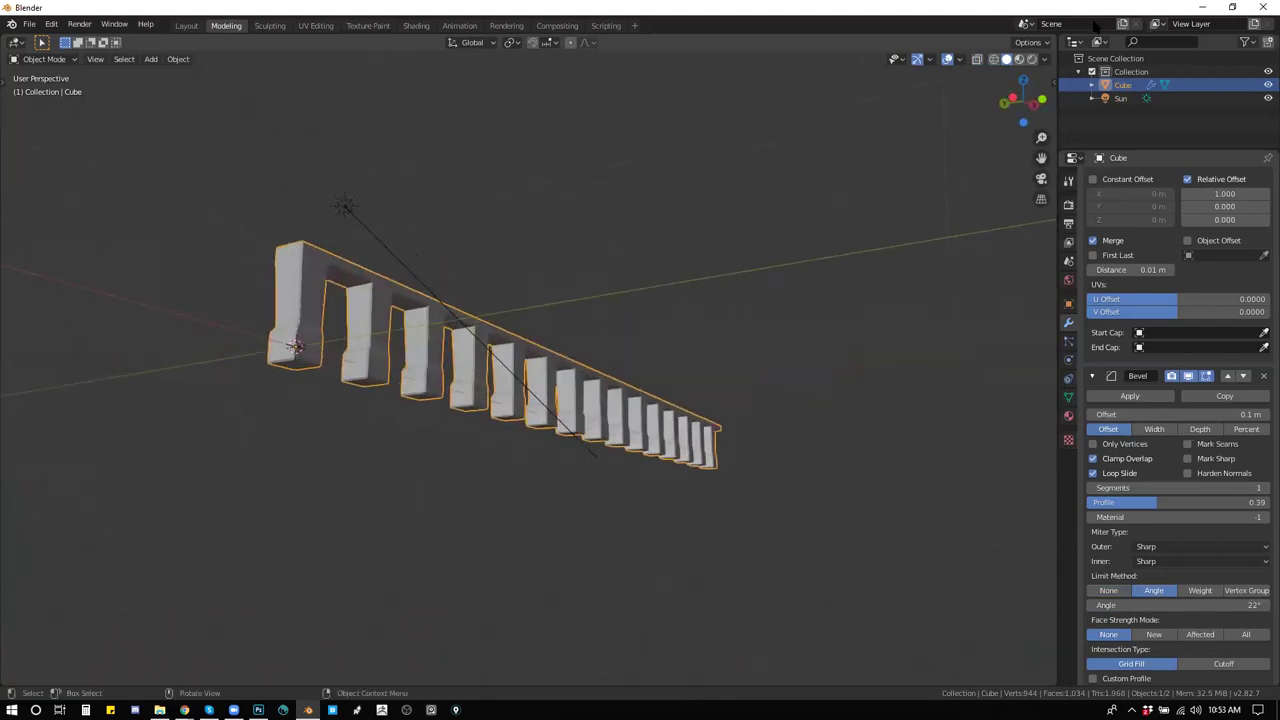
click(1262, 7)
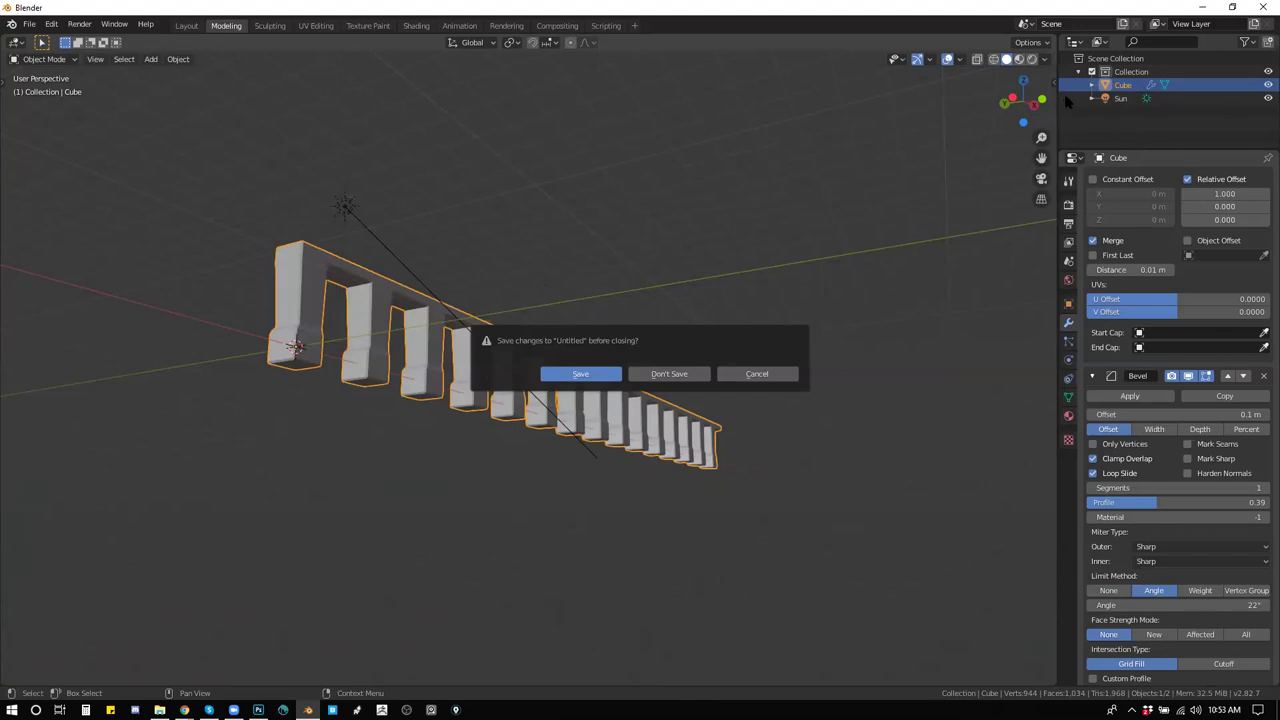
click(757, 373)
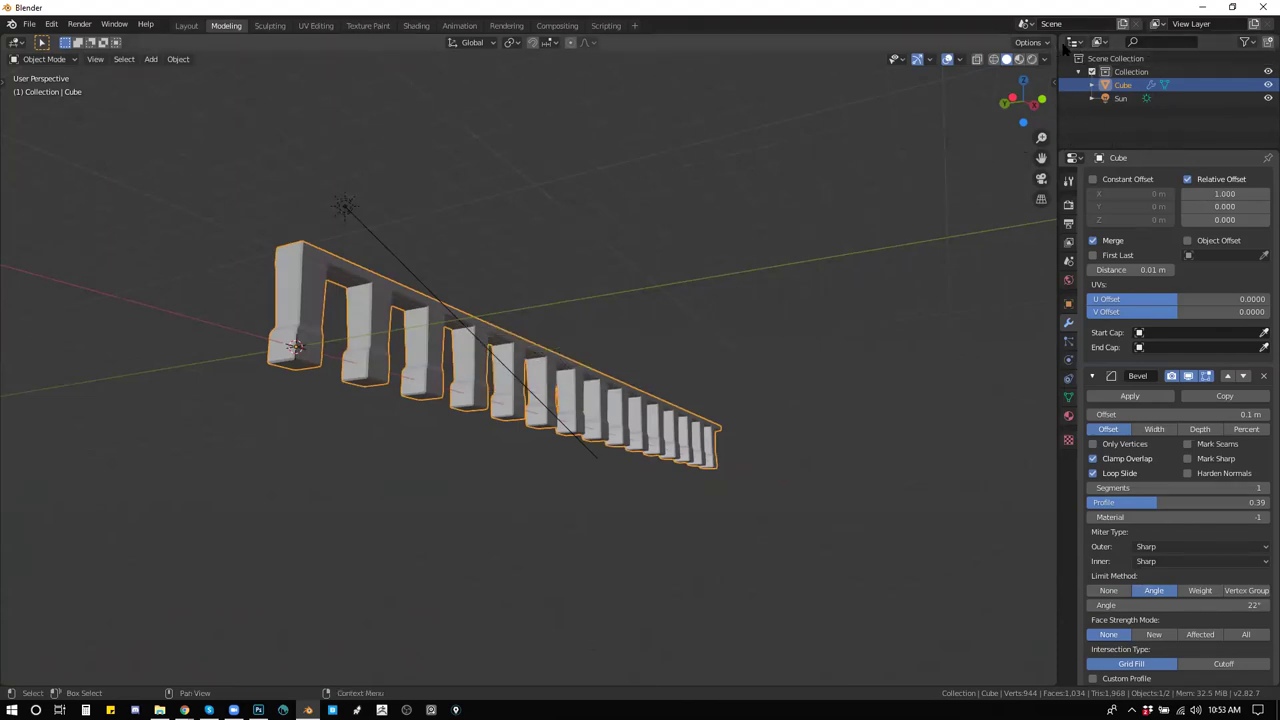
click(1246, 46)
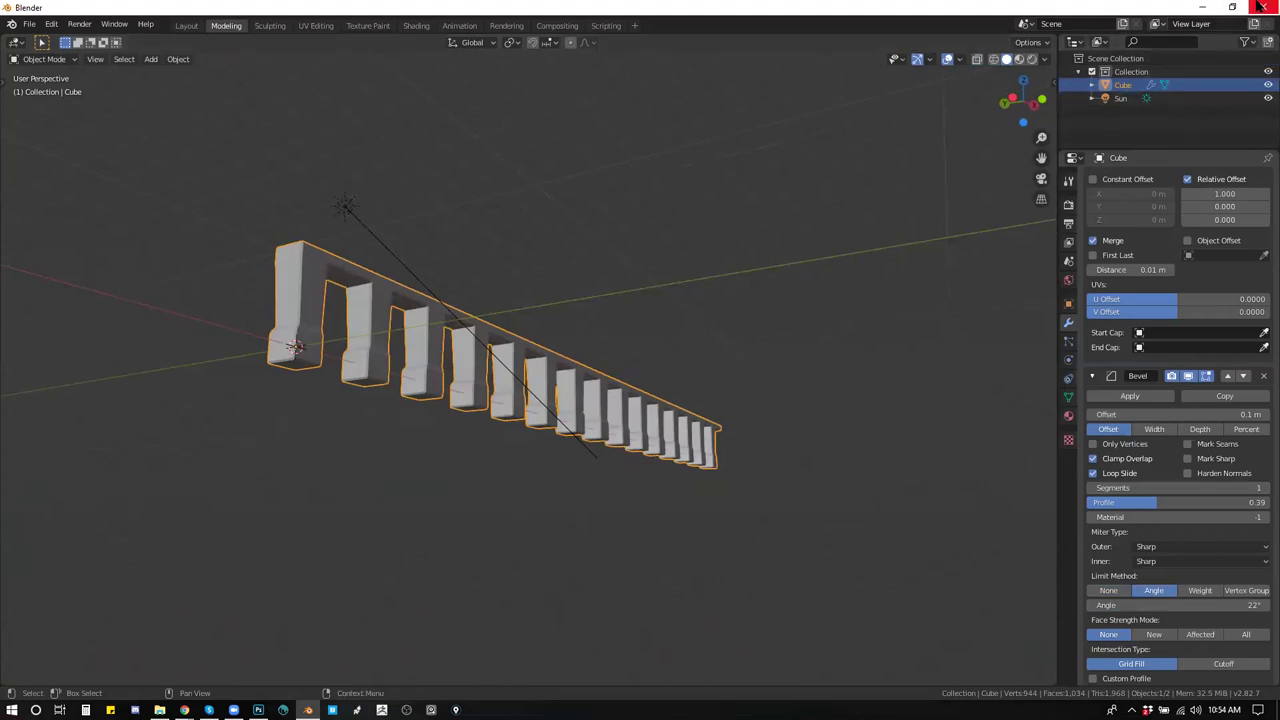
drag(689, 294, 486, 194)
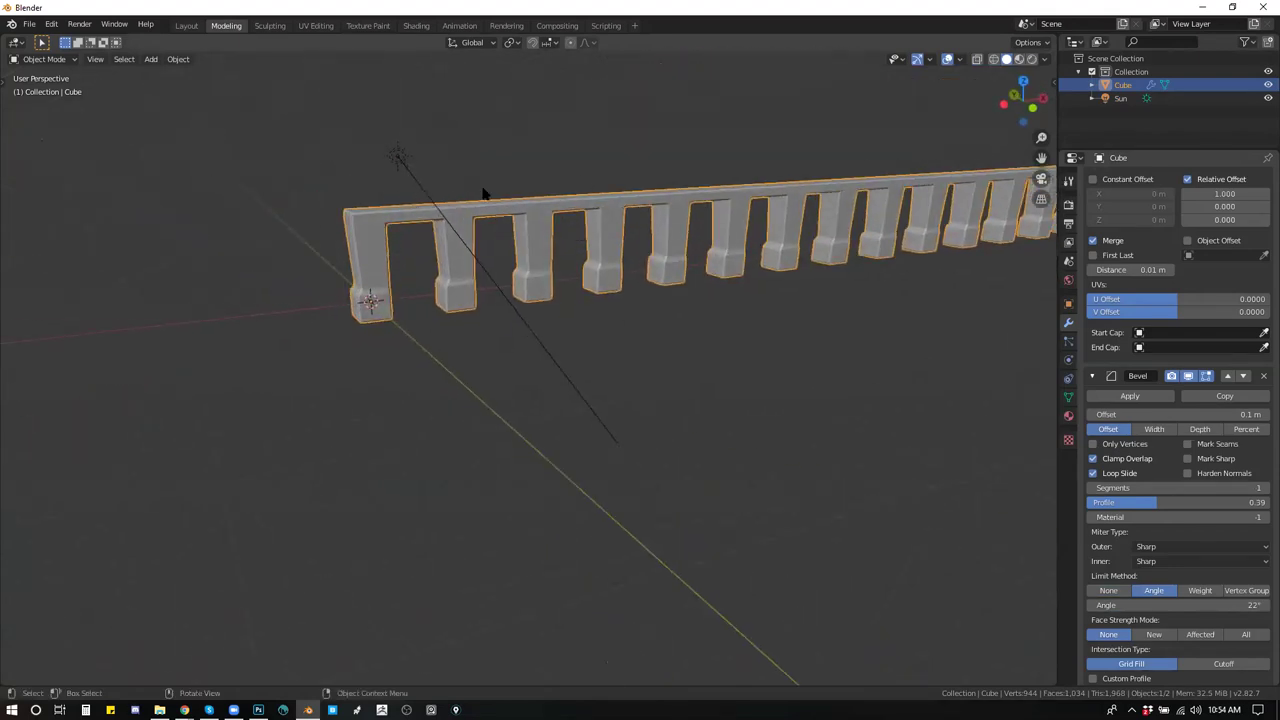
Step: Quit the program without saving the changes to the untitled scene
click(1262, 7)
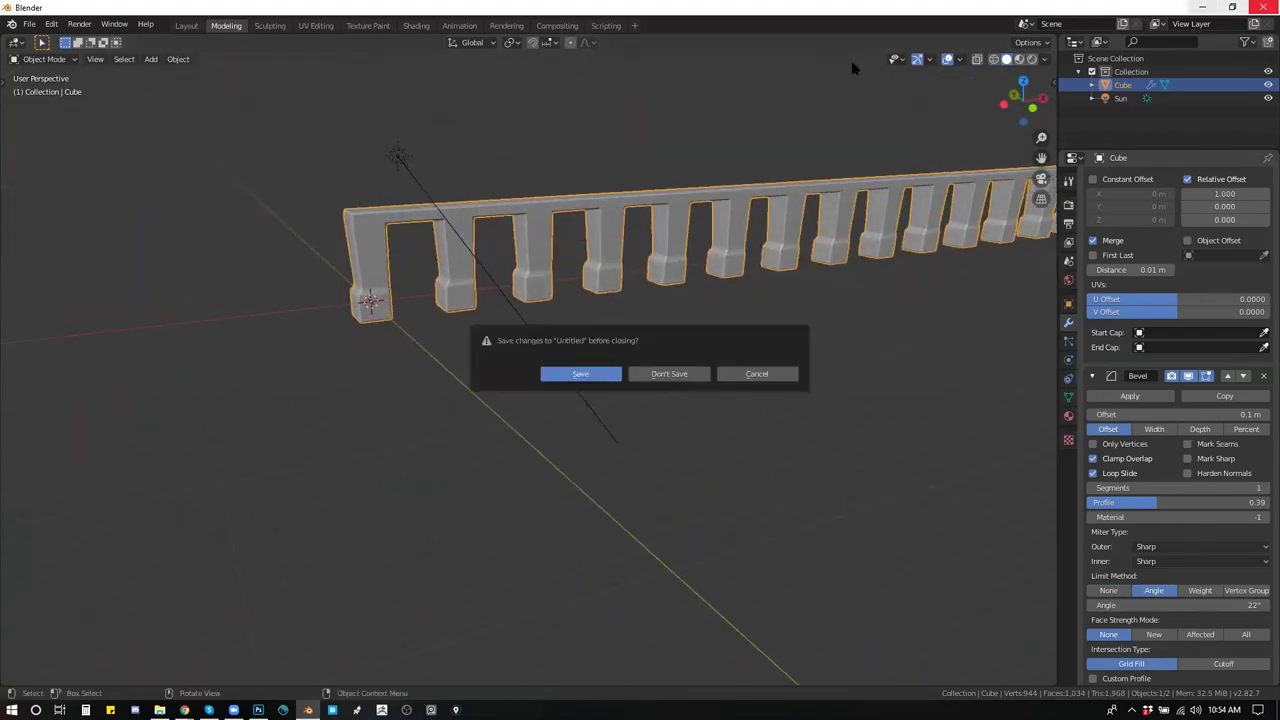
click(668, 376)
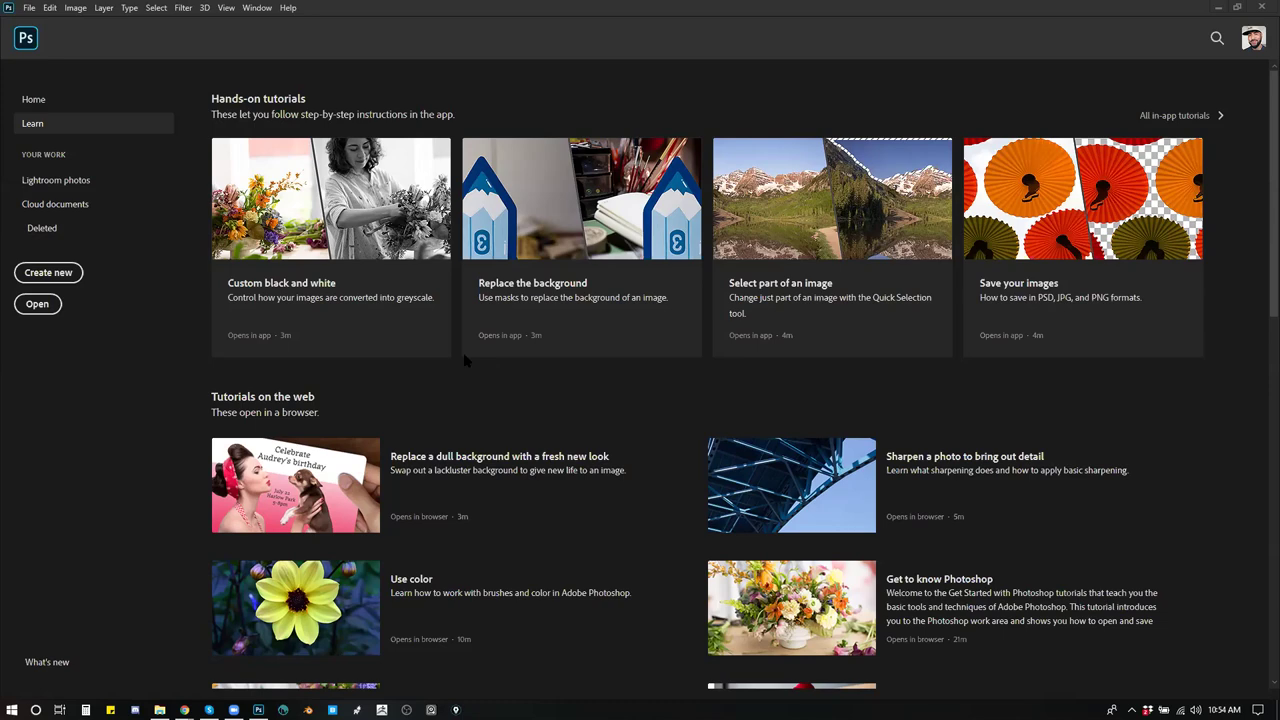
Step: Create a new document from the recent Letter preset, 8.5 x 11 in at 300 ppi with a white background
click(55, 276)
click(456, 204)
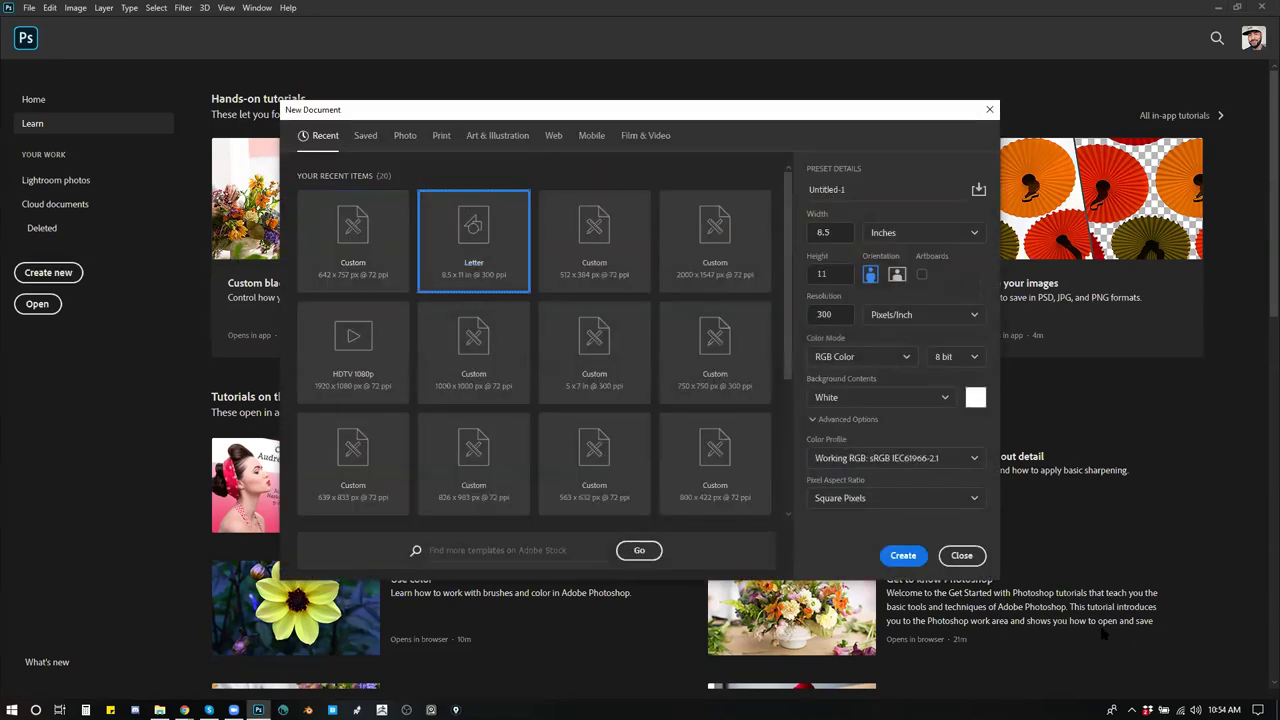
click(903, 555)
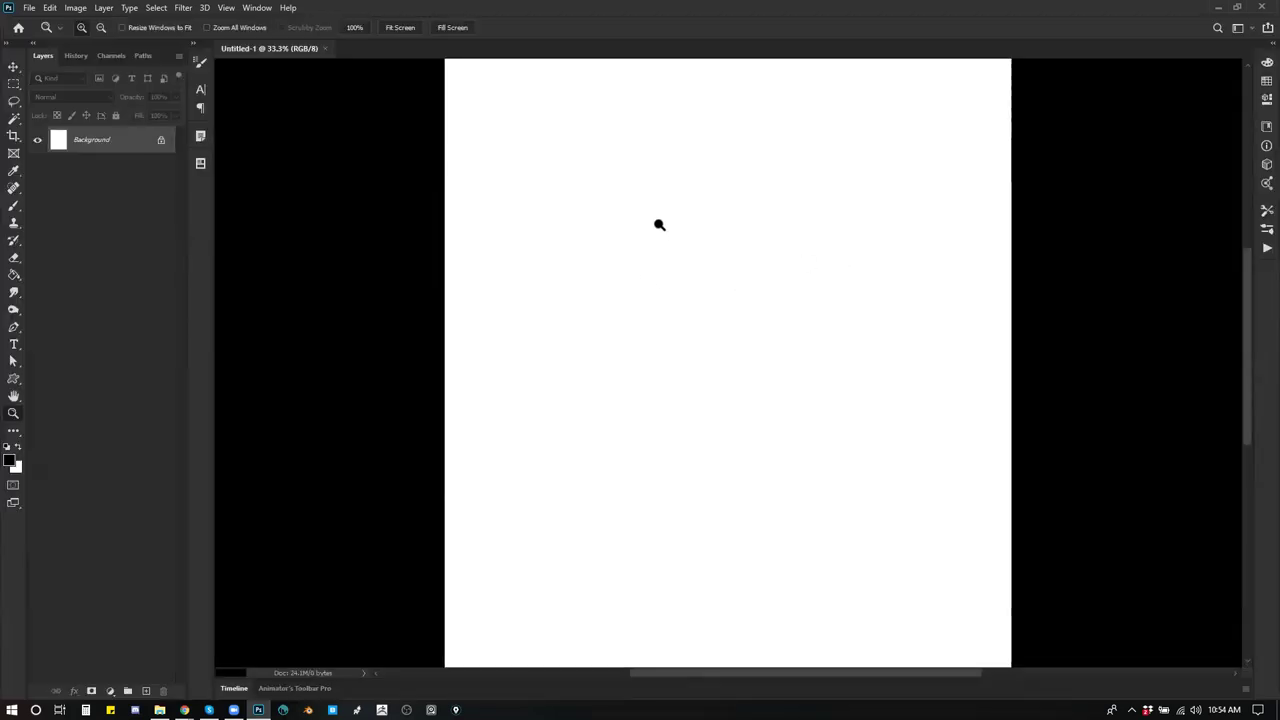
Step: Cycle through the screen modes and settle on full screen with the menu bar
key(f)
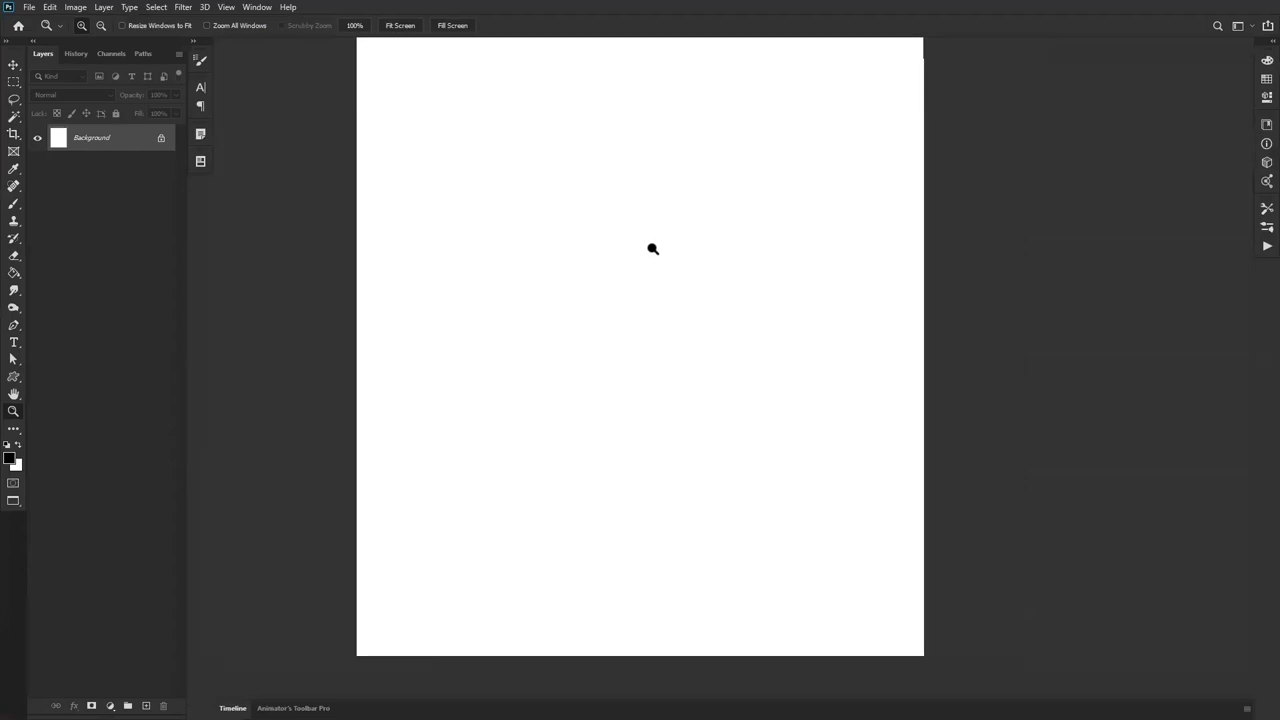
scroll(632, 228, up, 1)
key(f)
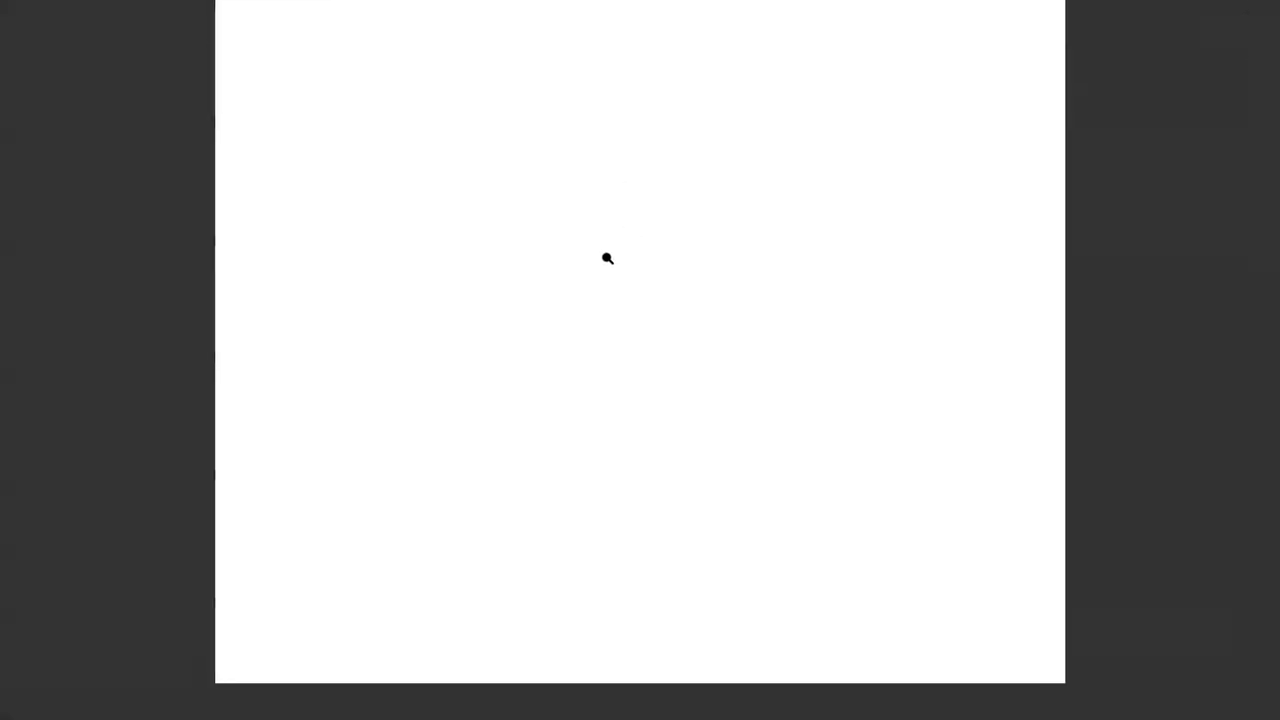
scroll(606, 263, down, 2)
key(f)
Step: Select the Brush tool and enlarge the triangular brush to 100 px
key(b)
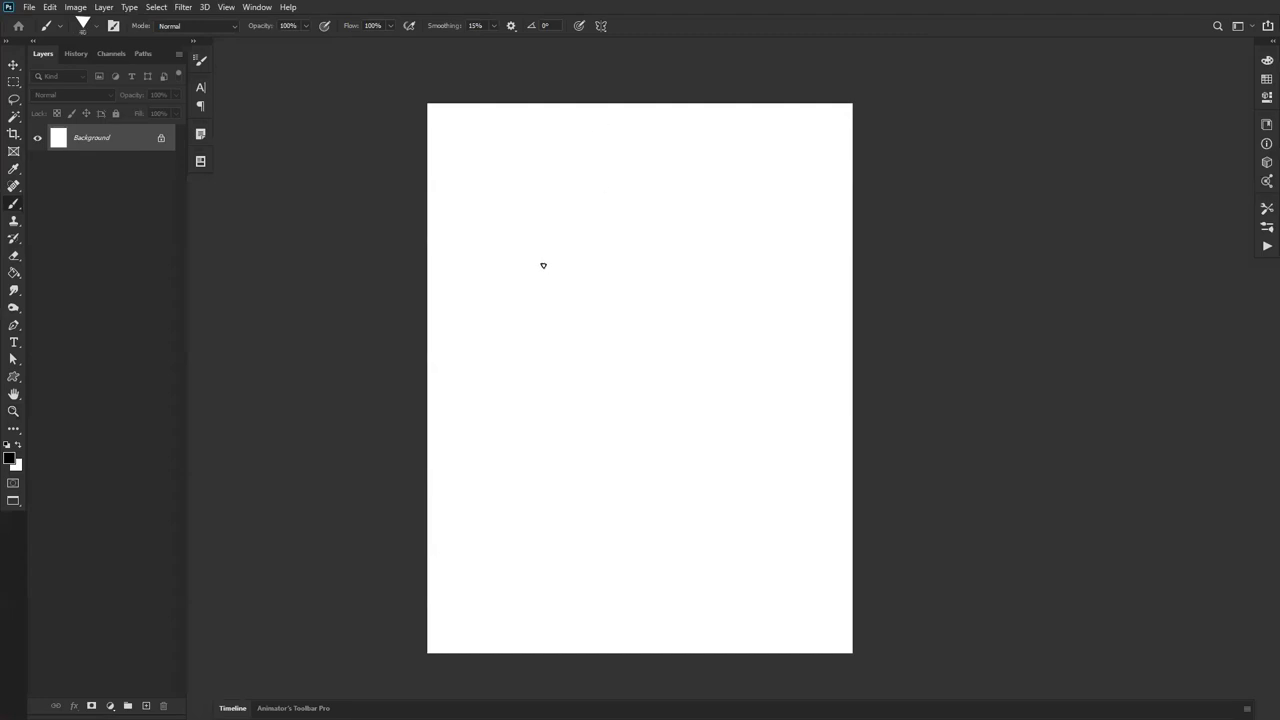
key(bracketright)
key(bracketright)
key(bracketright)
key(bracketright)
key(bracketright)
mouse_move(623, 140)
mouse_down()
mouse_move(542, 185)
mouse_move(606, 243)
mouse_up()
mouse_move(697, 205)
mouse_down()
mouse_move(599, 144)
mouse_move(535, 240)
mouse_move(555, 259)
mouse_move(555, 208)
mouse_move(647, 212)
mouse_move(503, 196)
mouse_move(569, 158)
mouse_up()
key(ctrl+z)
key(ctrl+z)
key(ctrl+z)
key(ctrl+z)
Step: Paint bold black diagonal strokes and two long vertical bars in the upper left area of the page
drag(466, 130, 570, 160)
drag(502, 136, 601, 165)
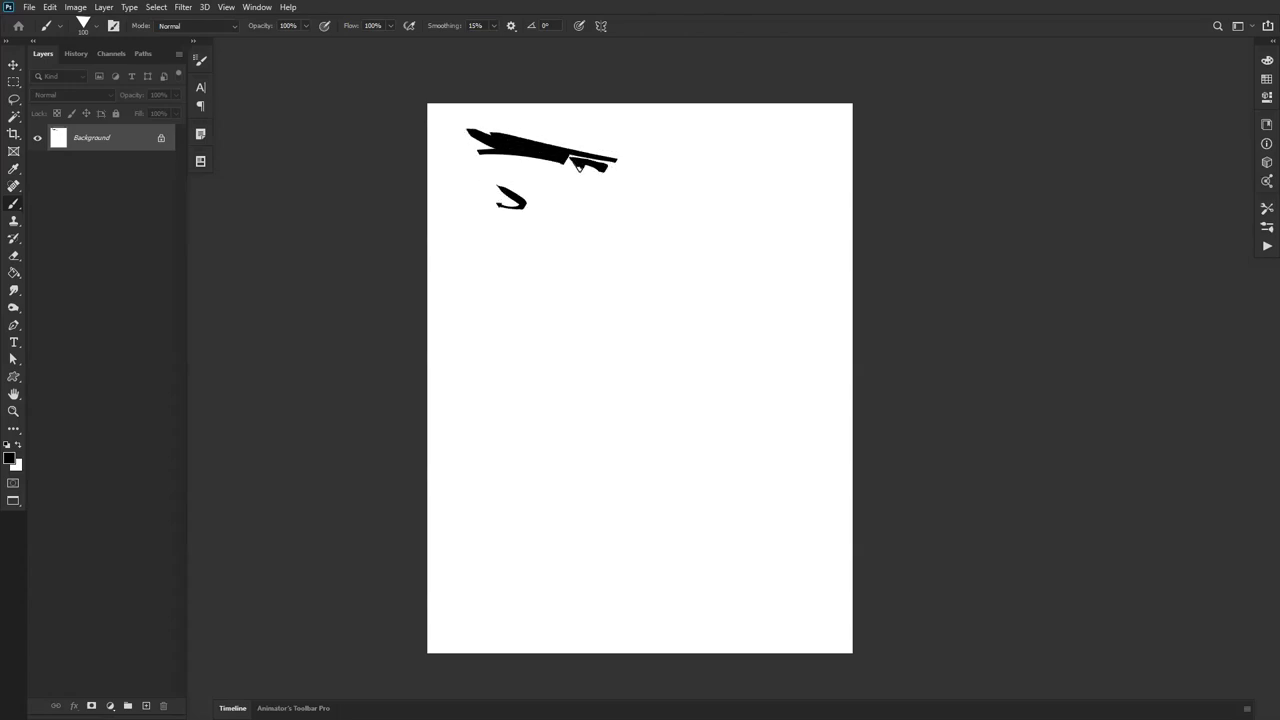
click(562, 171)
click(554, 181)
click(553, 168)
drag(555, 162, 557, 282)
drag(573, 178, 559, 311)
mouse_move(576, 203)
mouse_down()
mouse_move(573, 317)
mouse_move(585, 176)
mouse_move(550, 204)
mouse_move(545, 184)
mouse_up()
click(585, 228)
Step: Enlarge the brush to 200 px and paint a cluster of thick black strokes and dabs beside the vertical bars
key(ctrl+space)
ctrl+click(562, 288)
ctrl+click(654, 288)
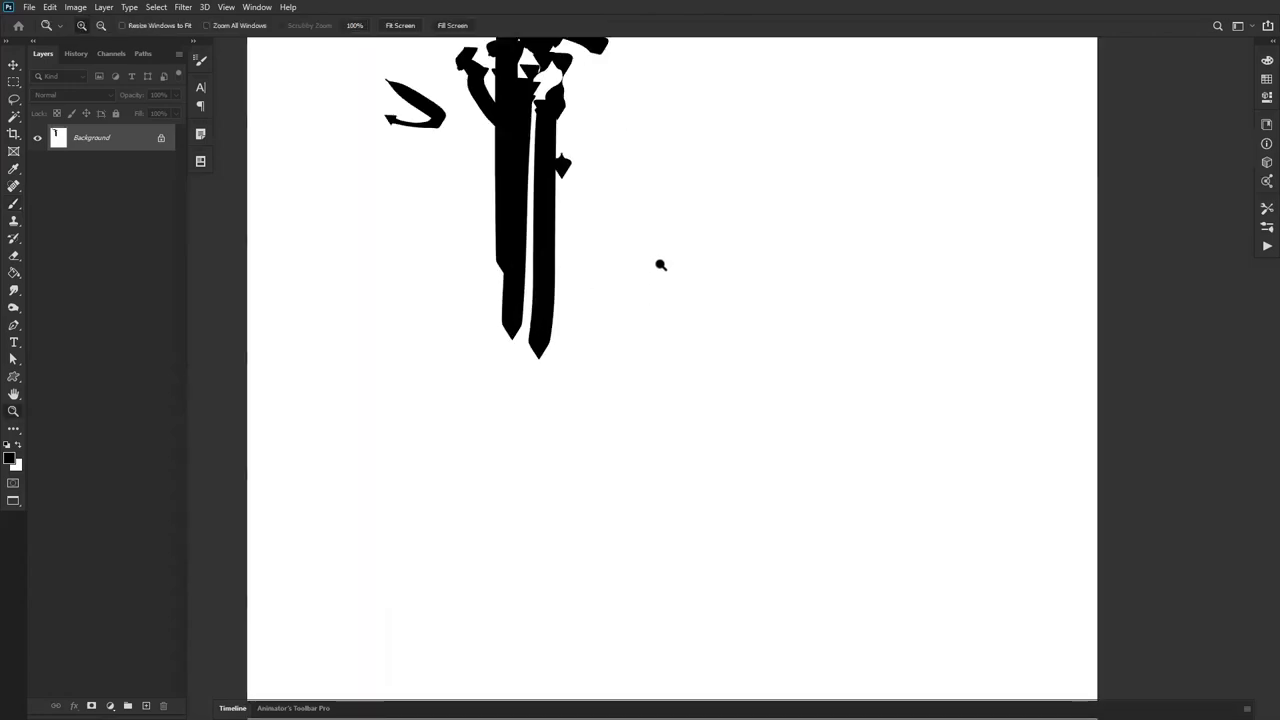
key(space)
drag(669, 296, 648, 212)
key(])
key(])
key(])
key(])
mouse_move(789, 202)
mouse_down()
mouse_move(715, 190)
mouse_move(758, 284)
mouse_up()
drag(801, 265, 756, 232)
drag(790, 161, 771, 156)
click(757, 158)
click(750, 134)
key(ctrl+z)
click(729, 157)
click(742, 133)
click(741, 125)
Step: Reduce the brush to 45 px and add fine hatching and a thin vertical stroke around the thick cluster
key([)
key([)
key([)
key([)
key([)
key([)
key([)
key([)
key([)
key([)
mouse_move(766, 135)
mouse_down()
mouse_move(726, 119)
mouse_move(774, 129)
mouse_up()
mouse_move(726, 117)
mouse_down()
mouse_move(696, 117)
mouse_move(694, 103)
mouse_move(699, 128)
mouse_move(641, 123)
mouse_move(679, 147)
mouse_move(669, 130)
mouse_move(682, 97)
mouse_move(731, 105)
mouse_move(685, 96)
mouse_move(770, 127)
mouse_move(670, 155)
mouse_move(683, 167)
mouse_move(701, 158)
mouse_move(692, 250)
mouse_move(640, 203)
mouse_move(655, 152)
mouse_move(653, 262)
mouse_up()
drag(616, 425, 541, 424)
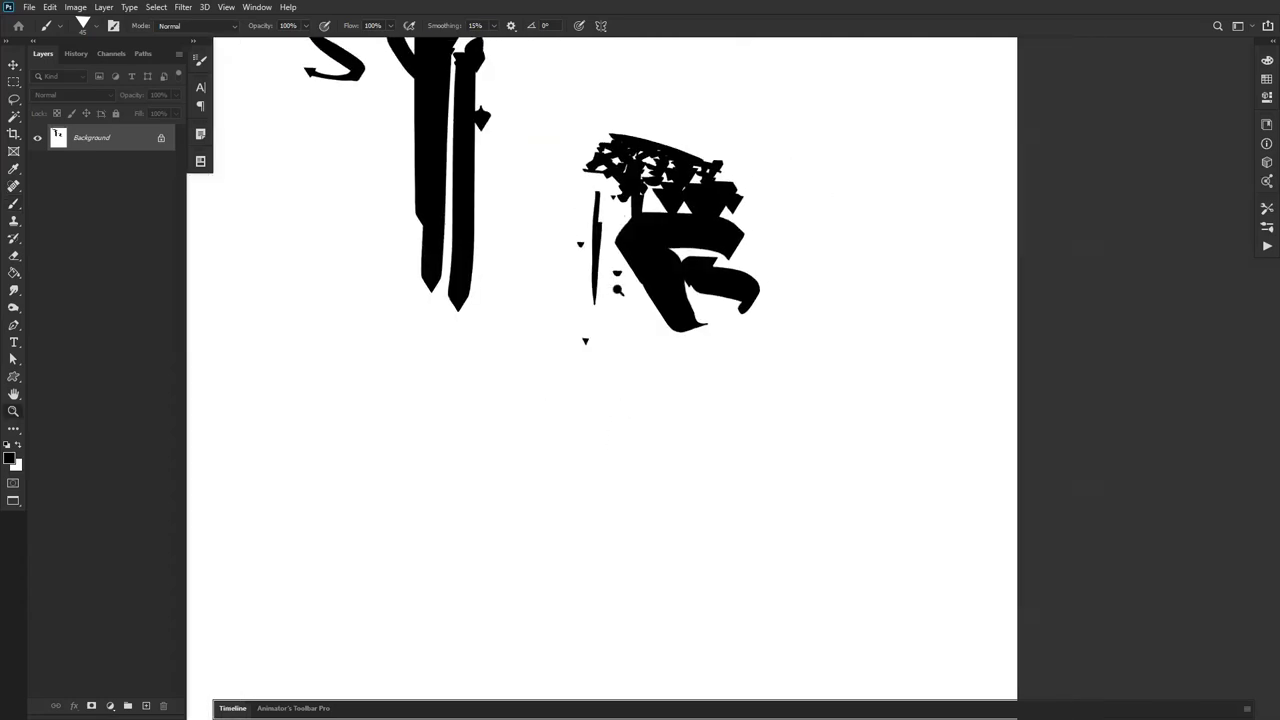
Step: Paint a short stroke and scatter small triangular dabs on the page area between the bars and the cluster
alt+click(615, 307)
click(627, 299)
key(b)
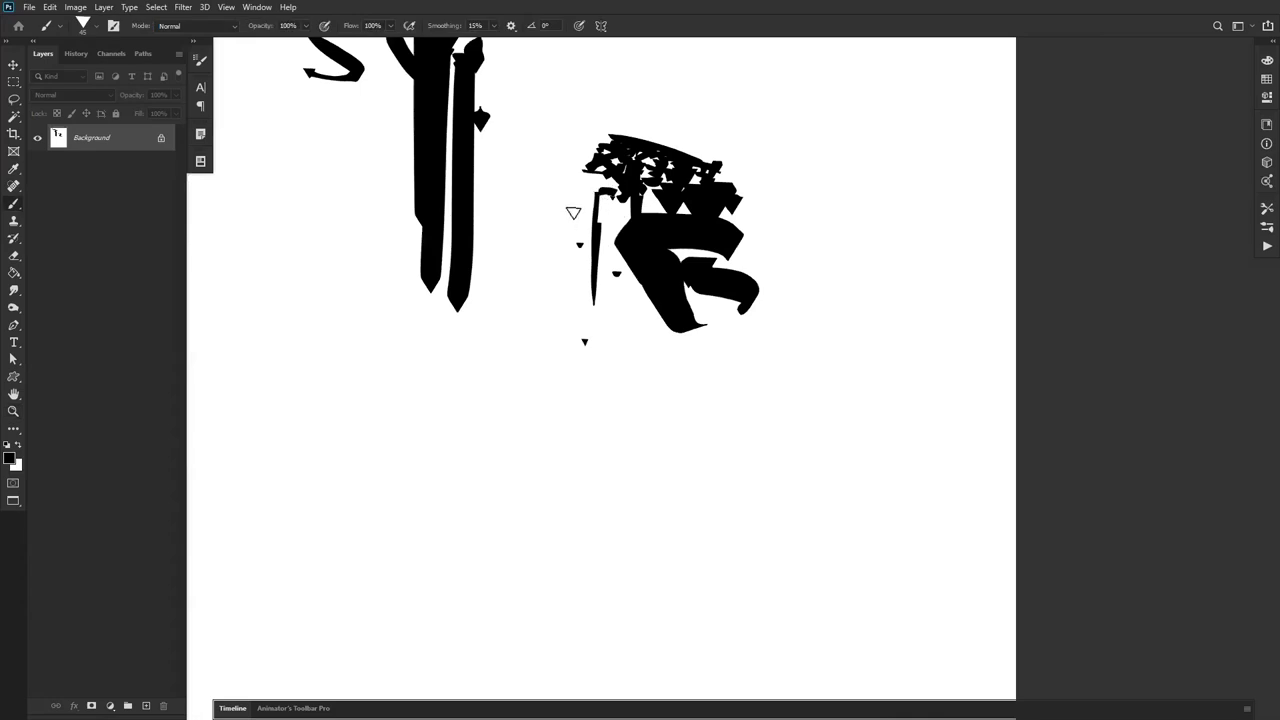
mouse_move(612, 196)
mouse_down()
mouse_move(554, 190)
mouse_move(588, 200)
mouse_move(571, 127)
mouse_move(545, 186)
mouse_up()
click(543, 189)
click(545, 209)
click(529, 221)
click(501, 287)
click(513, 381)
Step: Switch to the textured 200 px brush of the Drawing set and paint long horizontal strokes with a rising wing-like mass
right_click(630, 331)
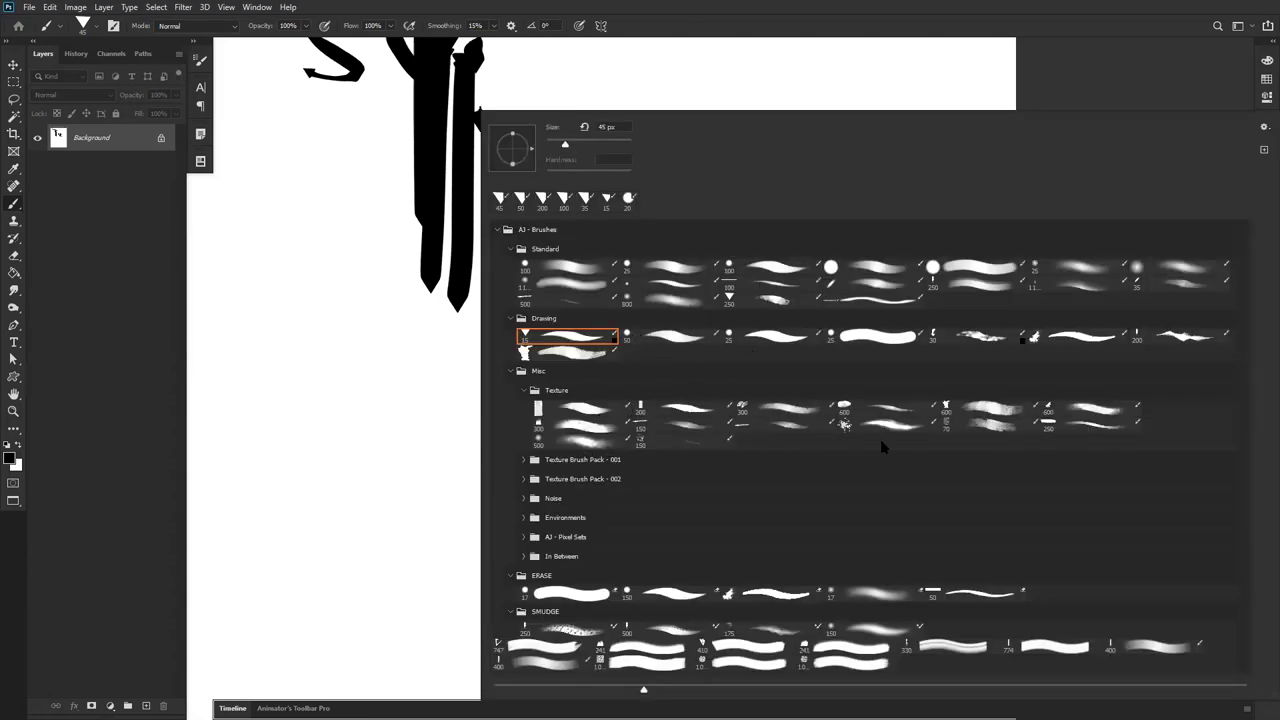
double_click(1198, 340)
mouse_move(305, 385)
mouse_down()
mouse_move(457, 377)
mouse_move(465, 427)
mouse_move(560, 467)
mouse_move(666, 317)
mouse_up()
drag(477, 370, 618, 358)
drag(425, 391, 720, 386)
drag(313, 396, 818, 389)
mouse_move(650, 362)
mouse_down()
mouse_move(583, 354)
mouse_move(576, 366)
mouse_up()
mouse_move(640, 347)
mouse_down()
mouse_move(714, 326)
mouse_move(730, 350)
mouse_up()
mouse_move(680, 340)
mouse_down()
mouse_move(738, 312)
mouse_move(735, 285)
mouse_move(750, 345)
mouse_move(790, 272)
mouse_move(764, 292)
mouse_move(690, 300)
mouse_move(626, 332)
mouse_move(680, 300)
mouse_move(572, 345)
mouse_move(676, 270)
mouse_up()
click(666, 213)
Step: Alternate white and black strokes to carve light streaks through the wing-like mass and rebuild its dark areas
key(x)
mouse_move(603, 241)
mouse_down()
mouse_move(569, 238)
mouse_move(615, 305)
mouse_move(573, 322)
mouse_move(539, 236)
mouse_move(582, 310)
mouse_move(610, 247)
mouse_move(599, 313)
mouse_move(667, 278)
mouse_move(620, 318)
mouse_move(697, 268)
mouse_up()
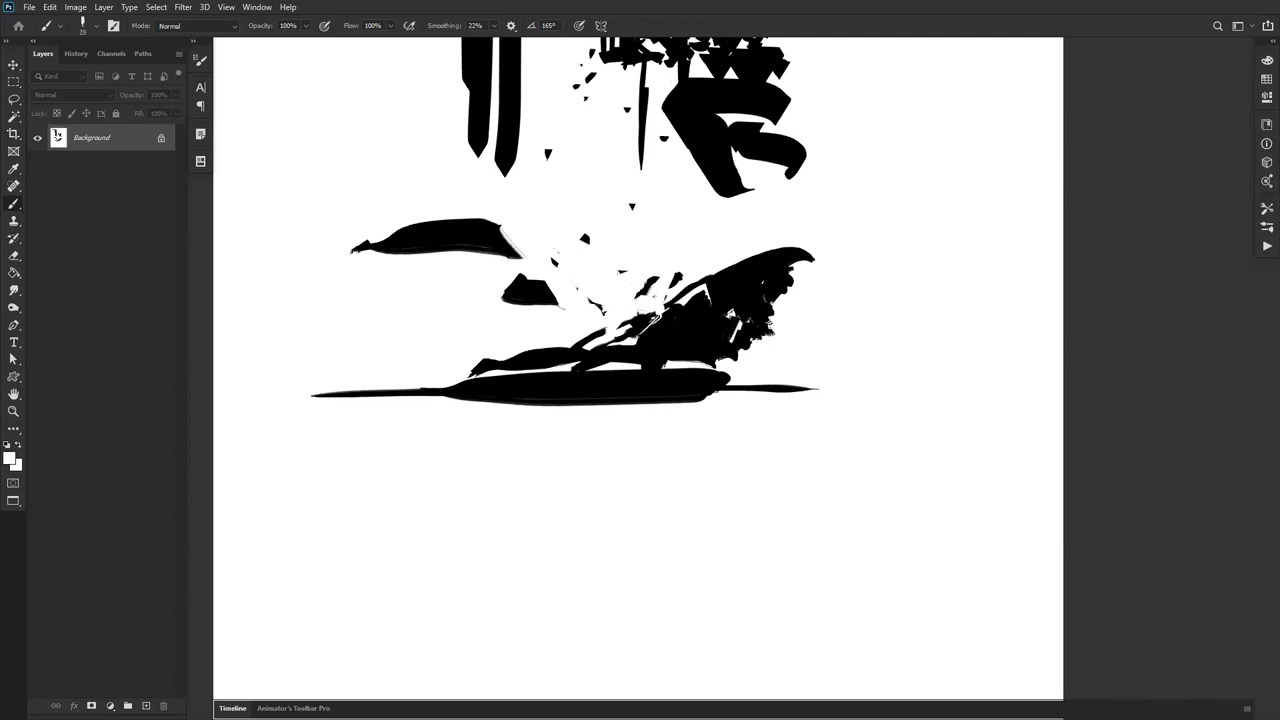
mouse_move(598, 345)
mouse_down()
mouse_move(550, 354)
mouse_move(682, 316)
mouse_up()
key(x)
key(x)
mouse_move(739, 249)
mouse_down()
mouse_move(690, 300)
mouse_move(770, 256)
mouse_move(718, 286)
mouse_up()
mouse_move(654, 324)
mouse_down()
mouse_move(700, 295)
mouse_move(686, 314)
mouse_move(702, 341)
mouse_up()
Step: Paint black strokes along the upper edge of the wing shape, ending in a thin curved tip
key(ctrl+space)
ctrl+click(740, 335)
ctrl+click(740, 335)
alt+click(701, 278)
mouse_move(700, 259)
mouse_down()
mouse_move(665, 331)
mouse_move(680, 288)
mouse_move(650, 322)
mouse_move(655, 336)
mouse_move(657, 318)
mouse_up()
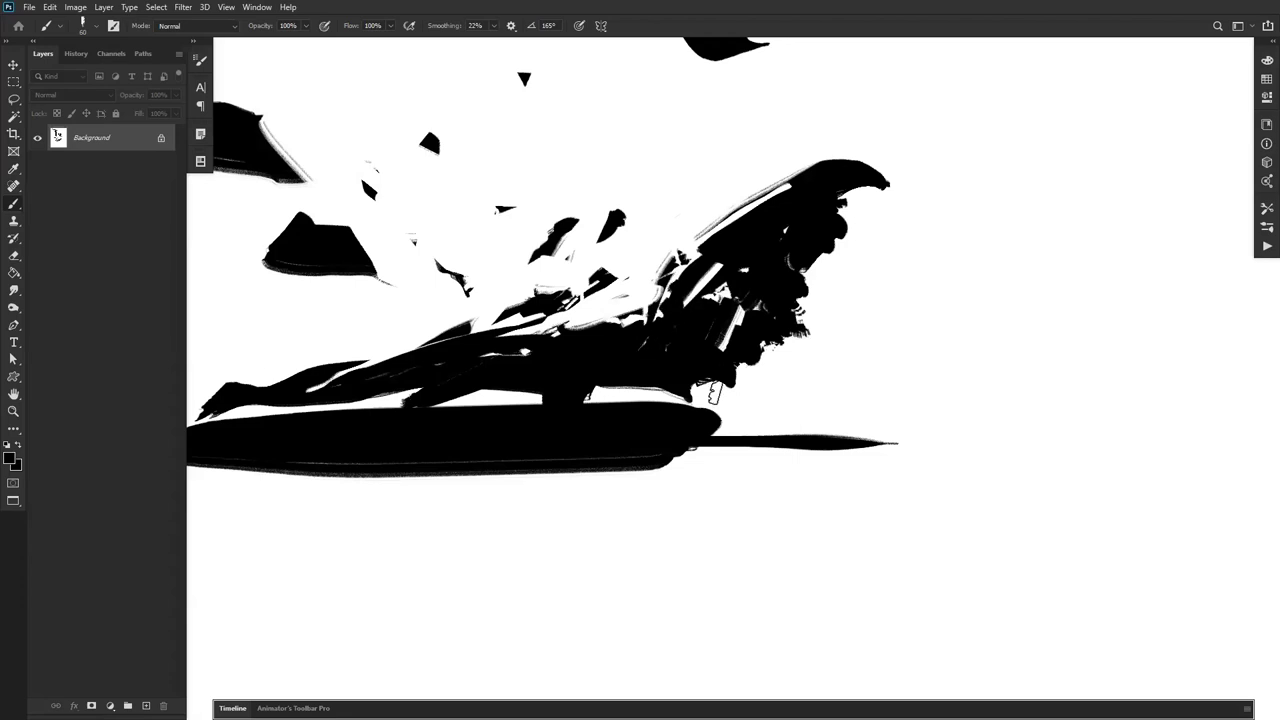
drag(722, 228, 795, 168)
drag(799, 155, 804, 151)
mouse_move(883, 135)
mouse_down()
mouse_move(804, 156)
mouse_move(785, 180)
mouse_up()
mouse_move(788, 183)
mouse_down()
mouse_move(741, 179)
mouse_move(710, 230)
mouse_move(715, 205)
mouse_move(700, 235)
mouse_move(643, 270)
mouse_up()
Step: Break up the wing's upper edge with white strokes and cut a long white streak through its middle
key(x)
drag(652, 209, 538, 272)
mouse_move(664, 204)
mouse_down()
mouse_move(804, 140)
mouse_move(619, 288)
mouse_up()
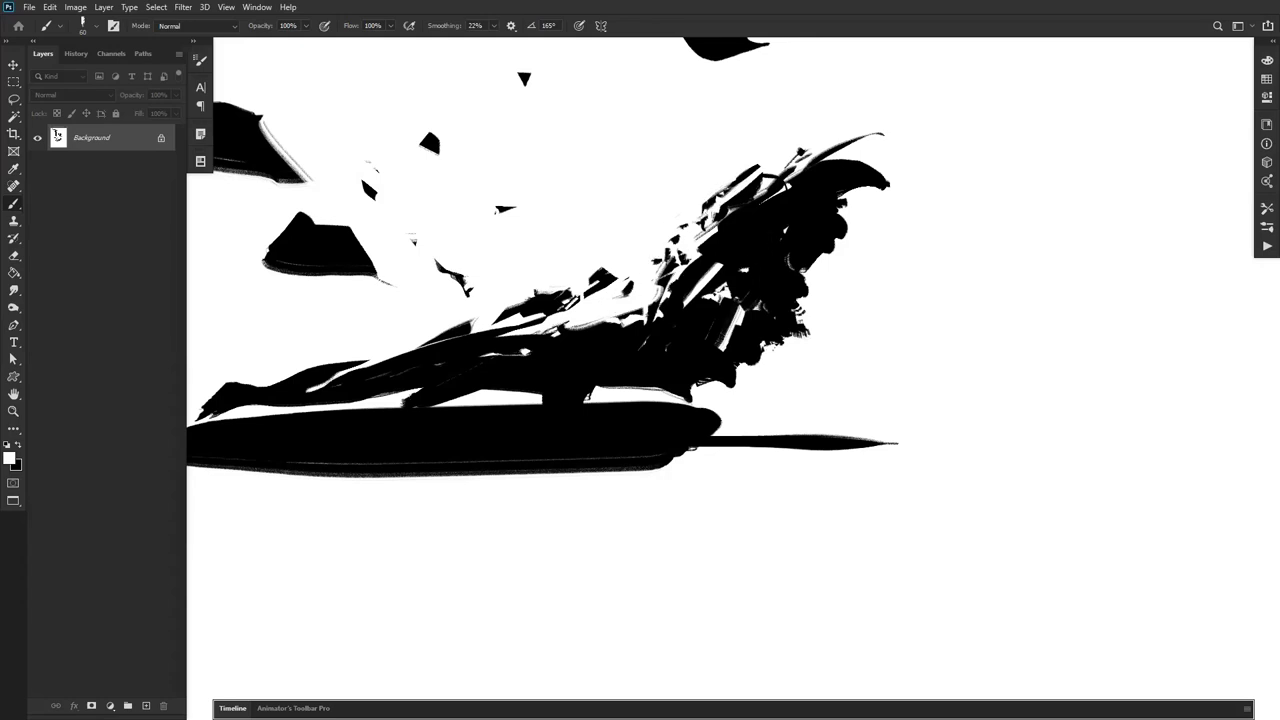
drag(660, 312, 866, 194)
Step: Alternate black and white strokes to darken and refine the long body between the wing and the pointed end
key(x)
mouse_move(745, 250)
mouse_down()
mouse_move(738, 270)
mouse_move(612, 330)
mouse_move(550, 389)
mouse_up()
key(x)
drag(496, 385, 460, 396)
drag(558, 367, 522, 396)
key(x)
drag(596, 357, 434, 404)
drag(500, 392, 492, 403)
drag(538, 327, 312, 387)
mouse_move(598, 308)
mouse_down()
mouse_move(352, 361)
mouse_move(478, 324)
mouse_up()
Step: Trim the upper contour of the long body with sweeping white strokes
key(x)
drag(625, 262, 420, 335)
drag(565, 308, 341, 365)
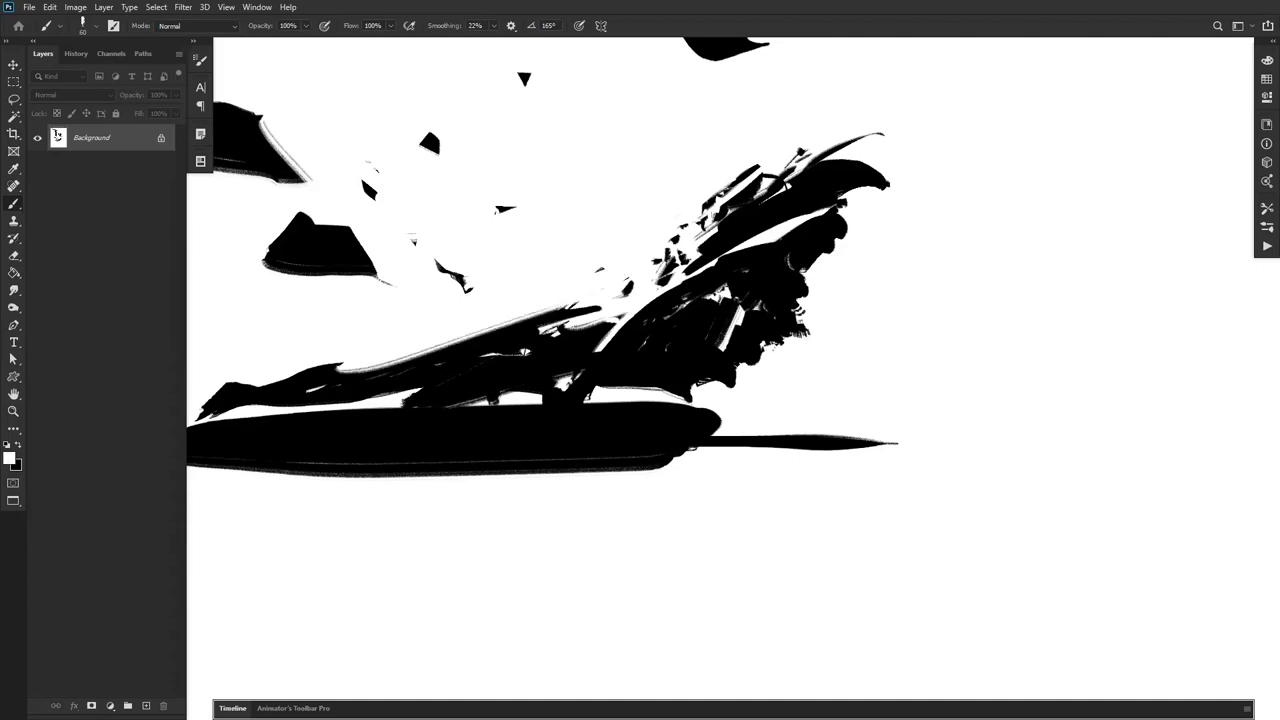
alt+click(626, 373)
alt+click(626, 373)
alt+click(626, 373)
ctrl+click(667, 380)
ctrl+click(667, 380)
Step: Paint long white streaks along the underside of the body to separate it from the dark base
key(x)
key(x)
mouse_move(728, 264)
mouse_down()
mouse_move(743, 226)
mouse_move(608, 318)
mouse_move(412, 392)
mouse_up()
drag(570, 352, 400, 396)
drag(606, 349, 465, 394)
drag(600, 383, 370, 407)
drag(477, 394, 412, 400)
drag(570, 376, 660, 367)
drag(625, 421, 674, 327)
Step: Swap back to black and paint a horizontal bar, short marks and a zigzag stroke below the wing drawing
key(x)
drag(540, 409, 574, 354)
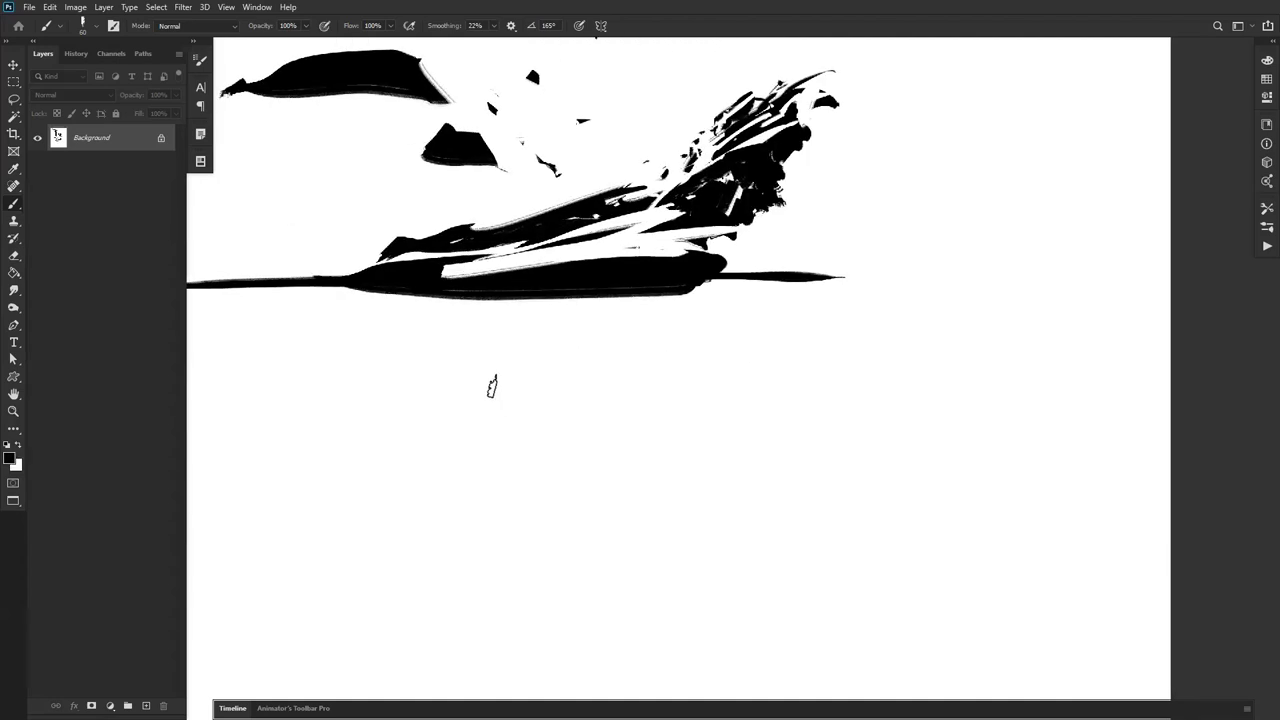
drag(474, 364, 623, 357)
drag(520, 392, 565, 413)
mouse_move(534, 345)
mouse_down()
mouse_move(492, 421)
mouse_move(347, 493)
mouse_move(658, 510)
mouse_up()
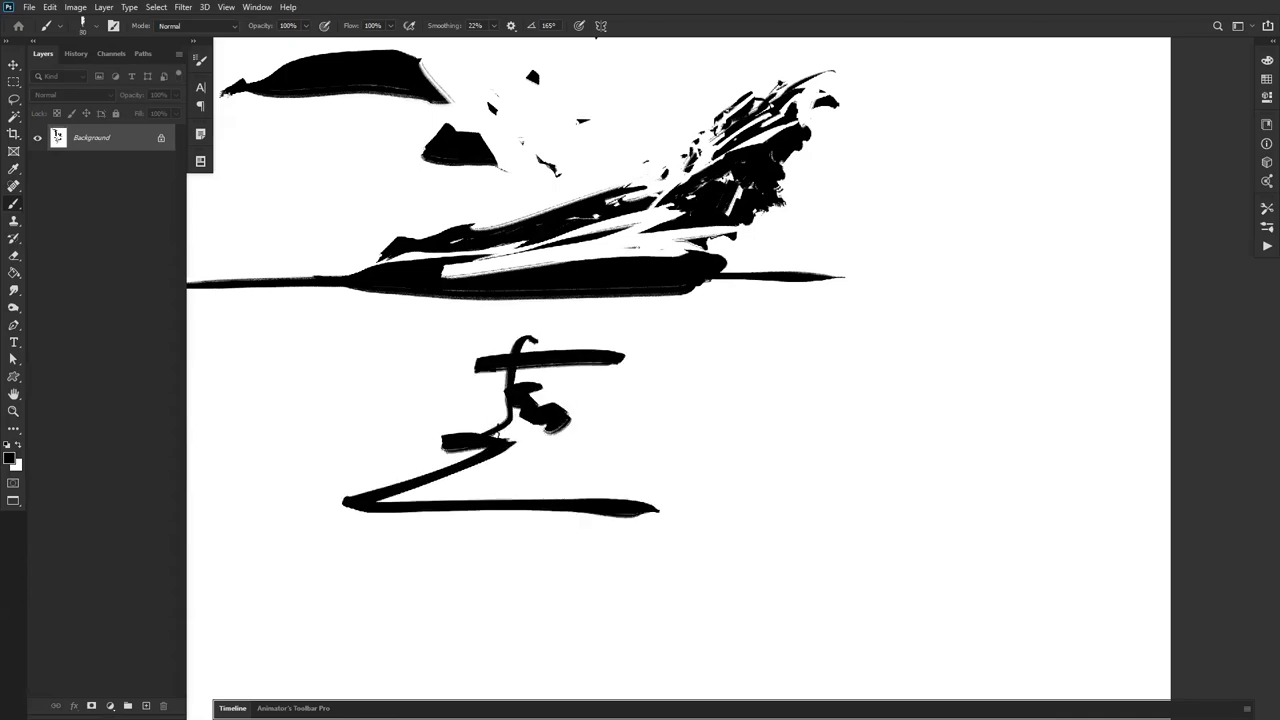
Step: Enlarge the brush to 200 px and fill a thick black mass over the zigzag strokes
key(bracketright)
key(bracketright)
key(bracketright)
key(bracketright)
key(bracketright)
mouse_move(492, 410)
mouse_down()
mouse_move(602, 460)
mouse_move(668, 460)
mouse_up()
drag(466, 474, 660, 462)
Step: Pick other round brushes from the Drawing set and paint a grey curve and a tapered line around the mass
right_click(700, 450)
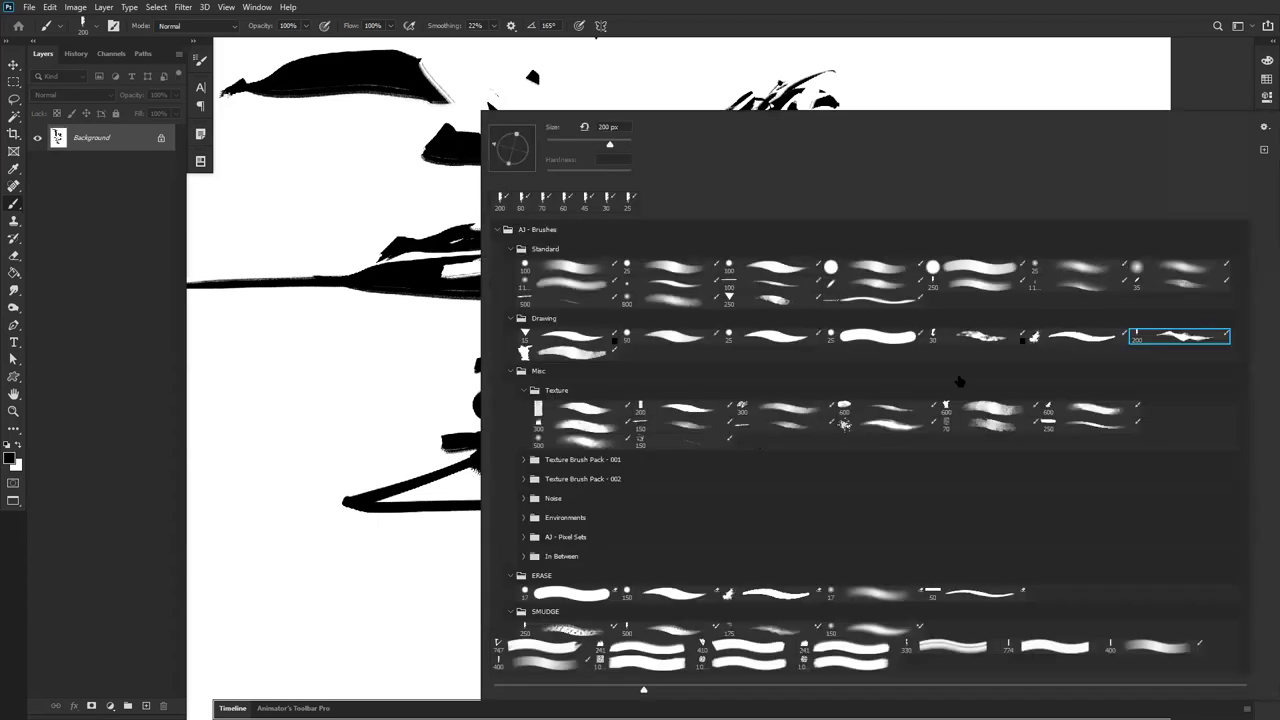
mouse_move(1180, 336)
mouse_down()
mouse_move(655, 340)
mouse_move(667, 338)
mouse_up()
click(752, 340)
mouse_move(360, 430)
mouse_down()
mouse_move(430, 380)
mouse_move(335, 441)
mouse_move(382, 472)
mouse_up()
right_click(551, 381)
drag(880, 338, 525, 337)
mouse_move(337, 391)
mouse_down()
mouse_move(420, 337)
mouse_move(640, 316)
mouse_up()
Step: Choose a hard round 25 px brush and draw connected and separate straight lines across the lower right of the page
right_click(676, 323)
click(955, 334)
mouse_move(349, 409)
mouse_down()
mouse_move(740, 409)
mouse_move(695, 535)
mouse_move(701, 558)
mouse_move(790, 527)
mouse_up()
drag(863, 409, 722, 541)
click(888, 411)
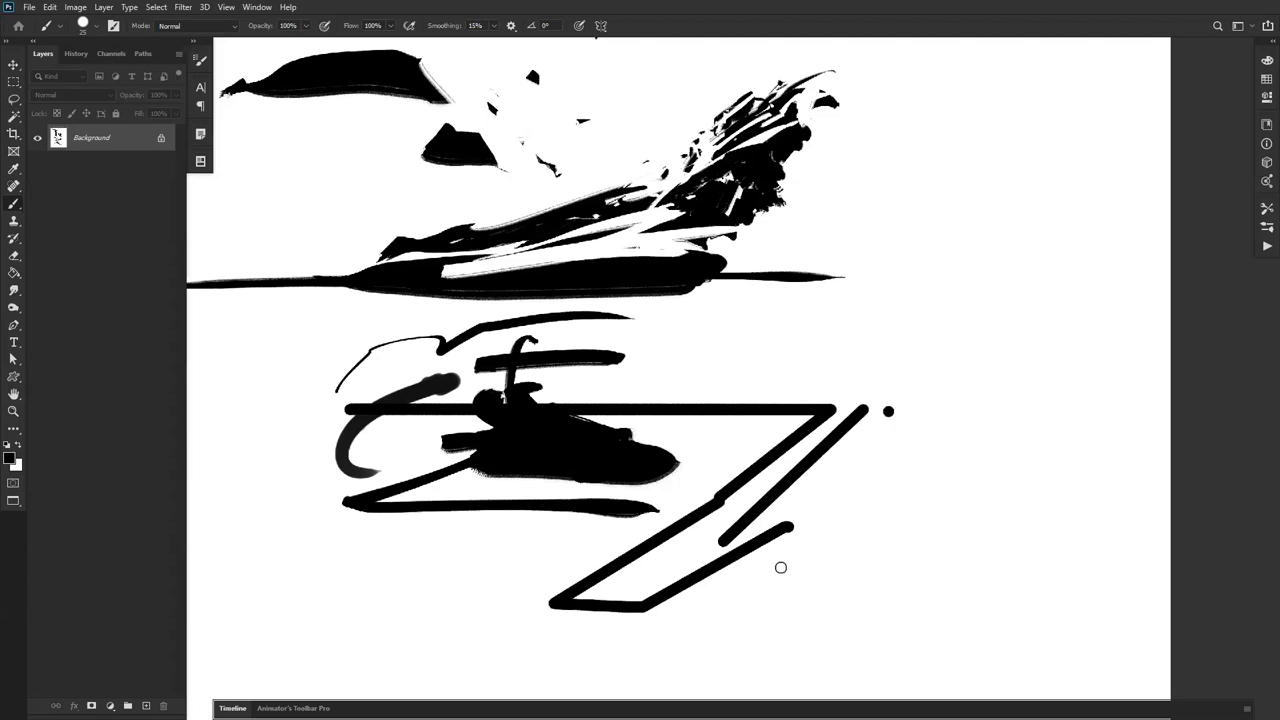
shift+click(781, 567)
click(932, 430)
shift+click(904, 552)
Step: Draw three 2 px diagonal lines with the Line tool, plus one more with the weight set to 26 px
key(u)
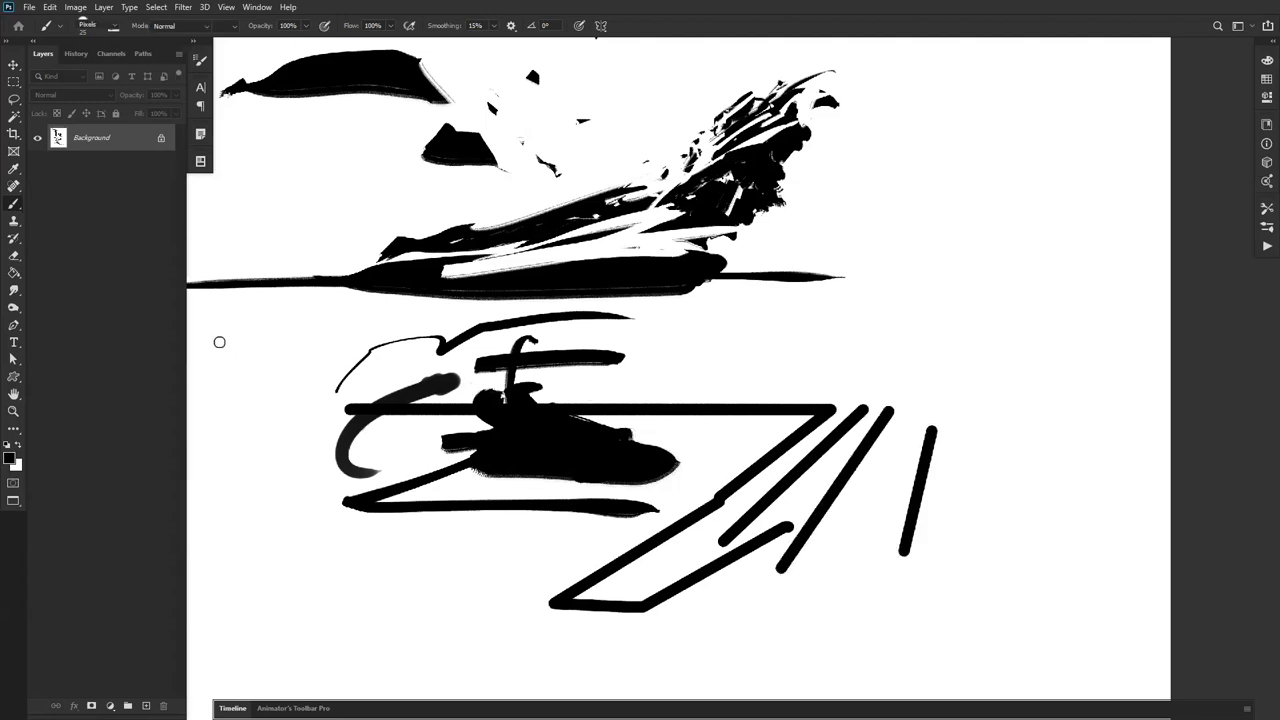
right_click(14, 378)
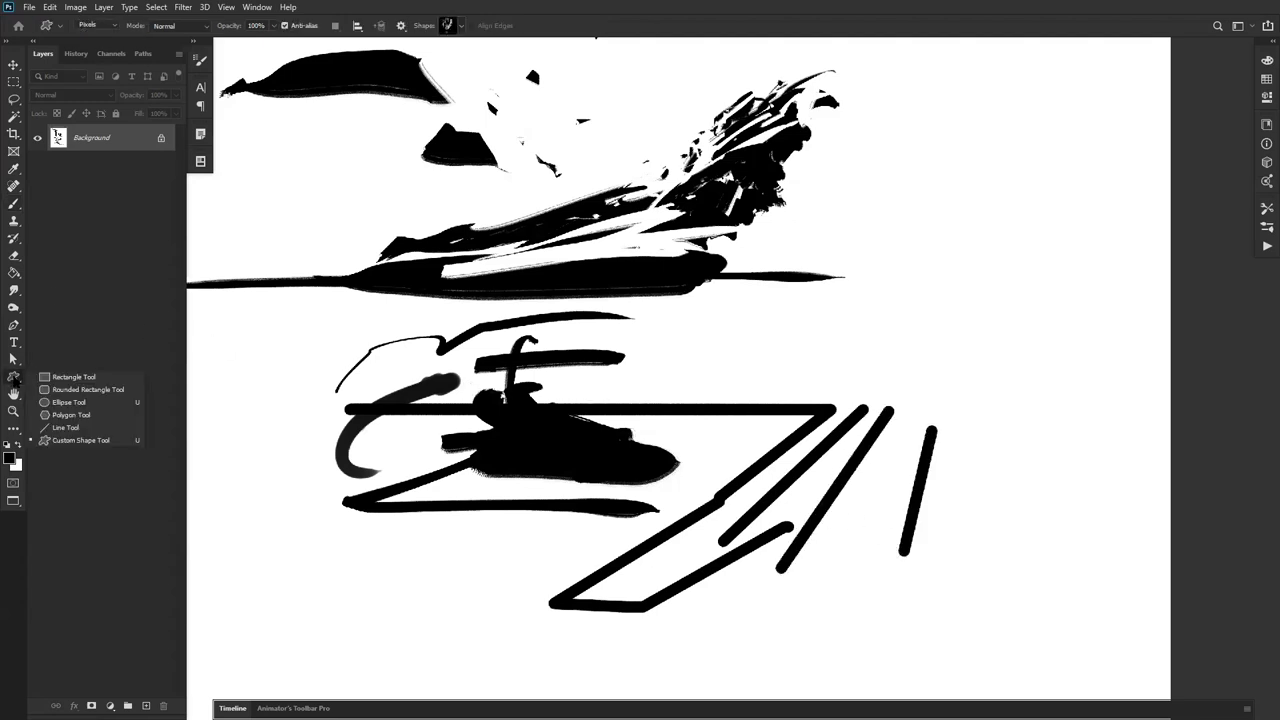
click(60, 428)
drag(273, 349, 469, 420)
drag(361, 441, 490, 498)
drag(261, 461, 391, 566)
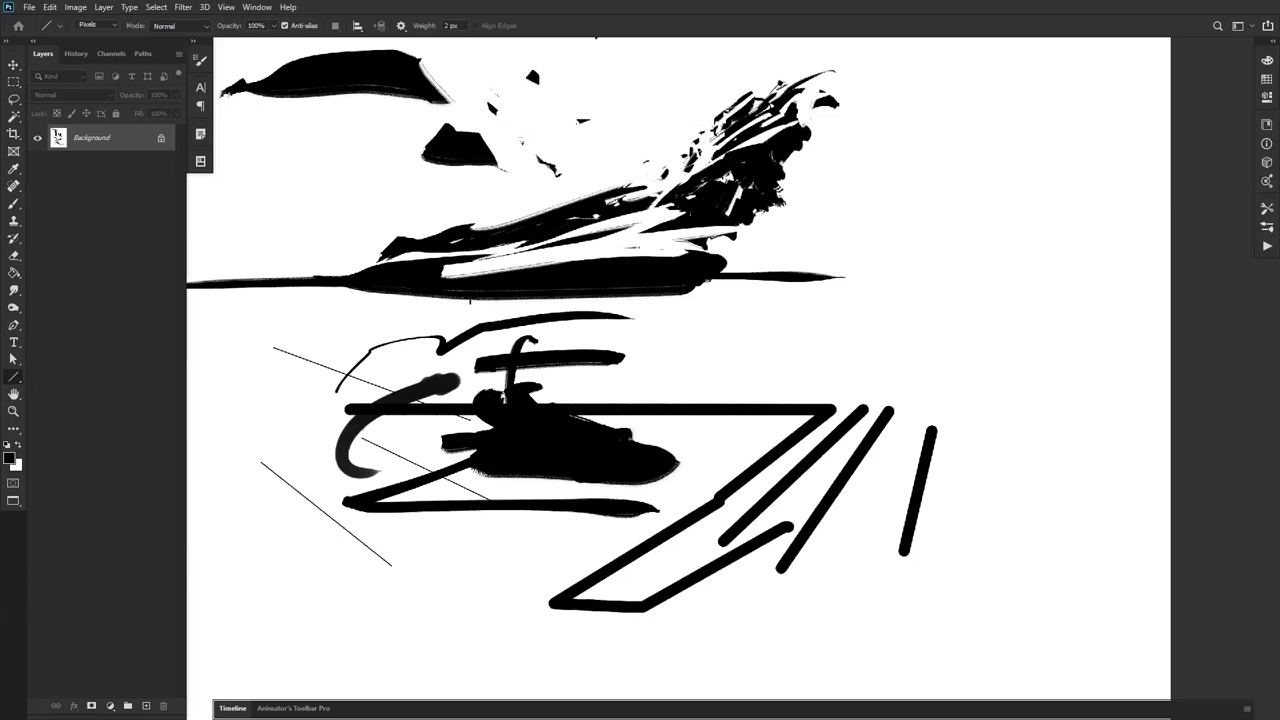
drag(345, 350, 428, 452)
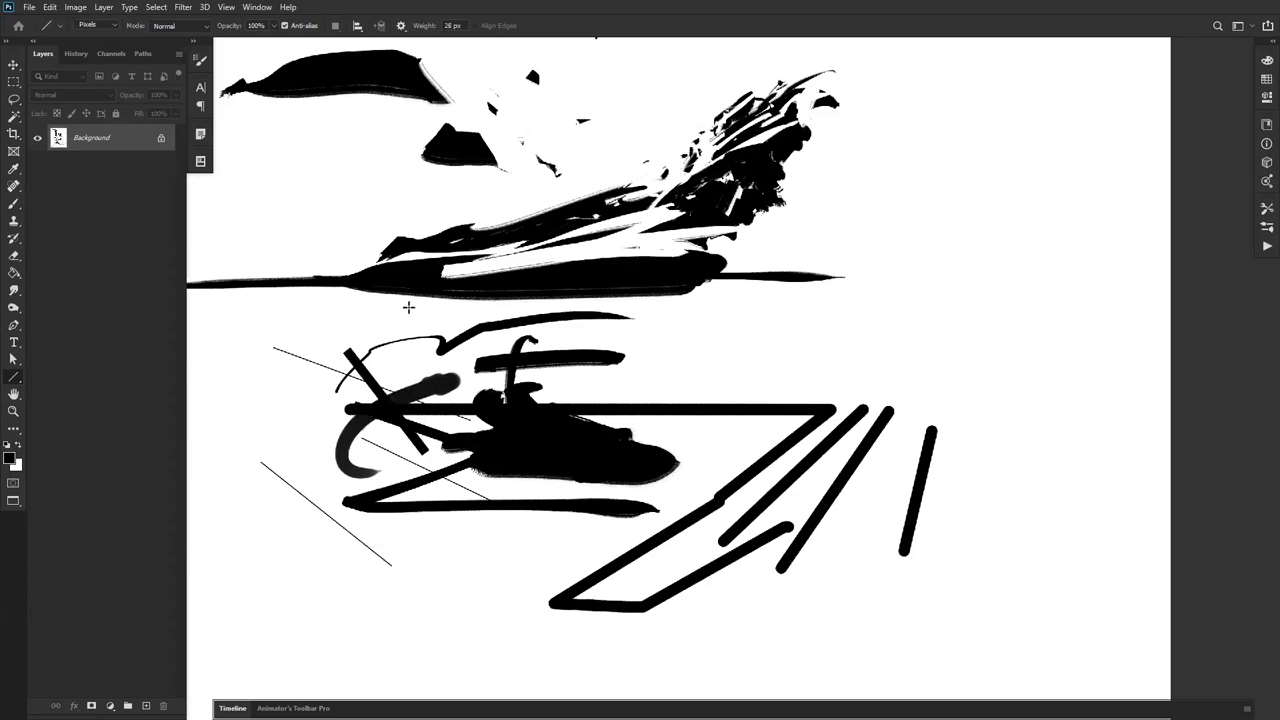
Step: Draw a thick near-horizontal line across the sketch and a row of vertical bars beneath and beyond its far end
drag(364, 299, 857, 311)
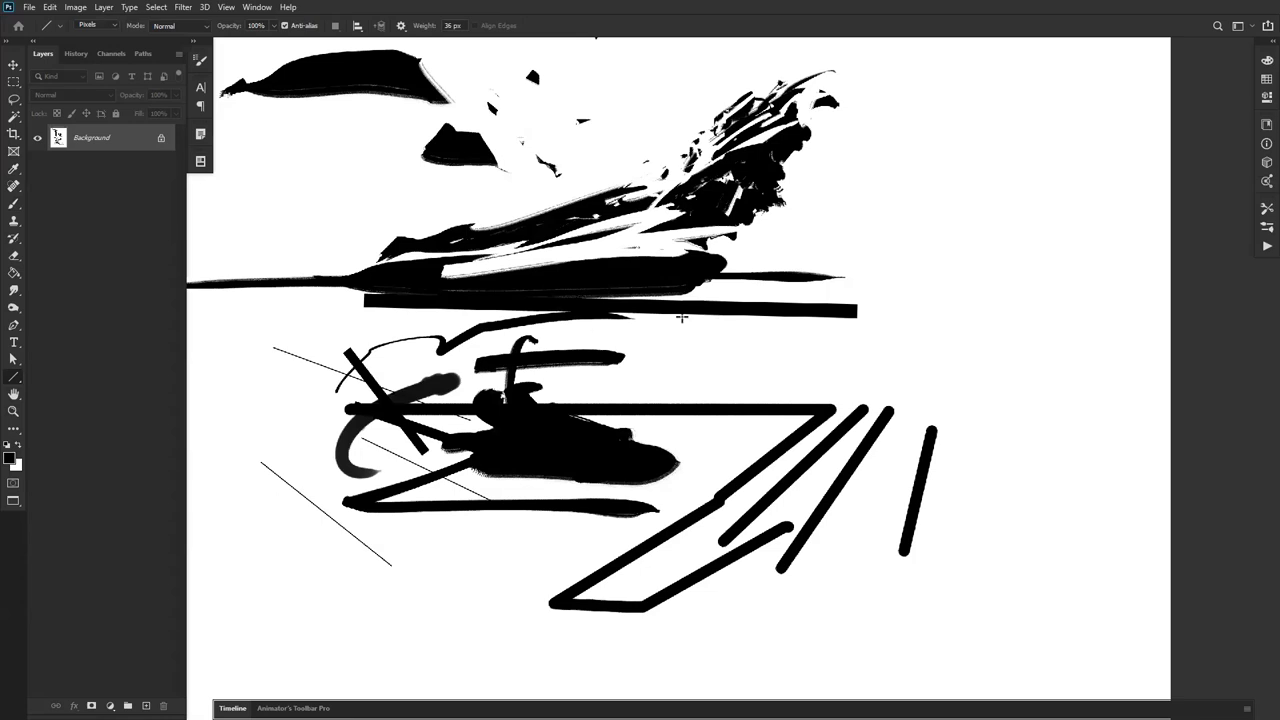
drag(679, 311, 679, 428)
mouse_move(707, 311)
mouse_down()
mouse_move(707, 424)
mouse_move(735, 420)
mouse_up()
mouse_move(747, 316)
mouse_down()
mouse_move(749, 405)
mouse_move(767, 418)
mouse_up()
drag(777, 312, 776, 417)
drag(794, 312, 804, 415)
drag(825, 308, 823, 415)
drag(839, 318, 852, 410)
mouse_move(878, 306)
mouse_down()
mouse_move(877, 411)
mouse_move(892, 403)
mouse_up()
drag(910, 327, 914, 399)
drag(938, 323, 937, 392)
Step: Extend the row with progressively thinner short bars, reducing the line weight down to 1 px
key([)
key([)
key([)
key([)
key([)
mouse_move(950, 345)
mouse_down()
mouse_move(950, 389)
mouse_move(987, 398)
mouse_up()
drag(993, 349, 992, 401)
drag(1015, 349, 1015, 401)
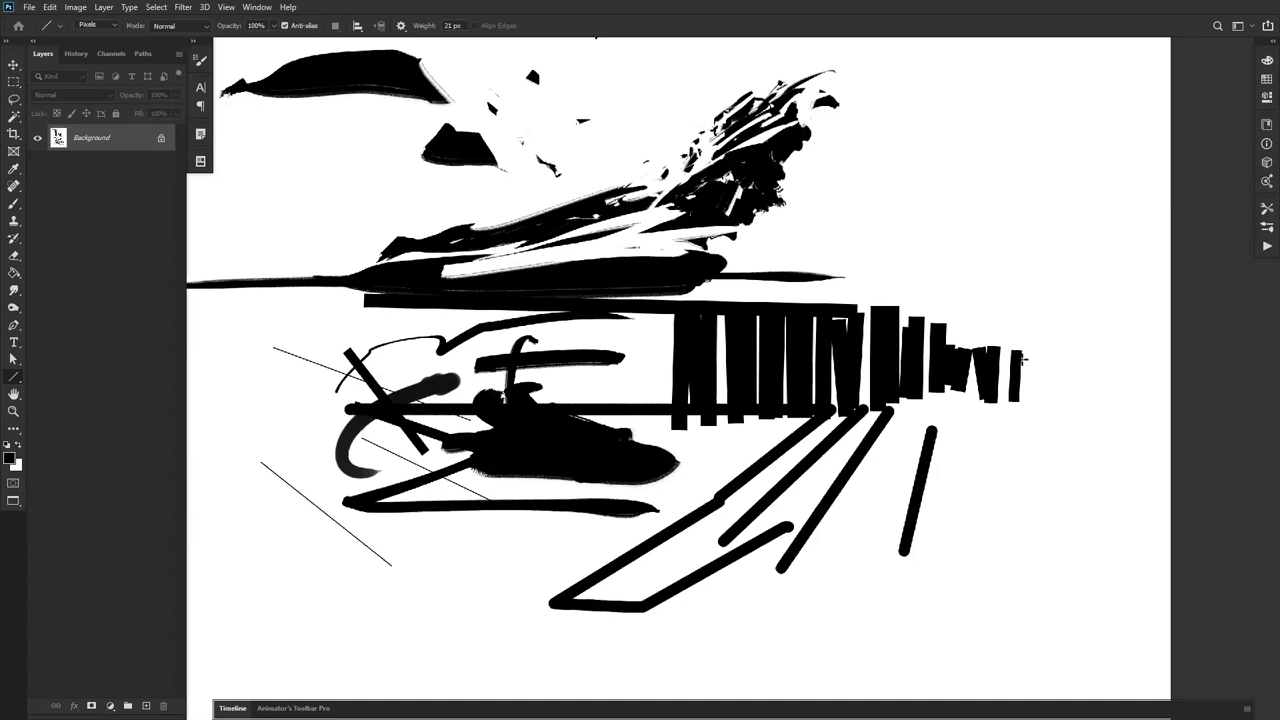
drag(1030, 349, 1030, 398)
mouse_move(1061, 348)
mouse_down()
mouse_move(1061, 400)
mouse_move(1079, 398)
mouse_up()
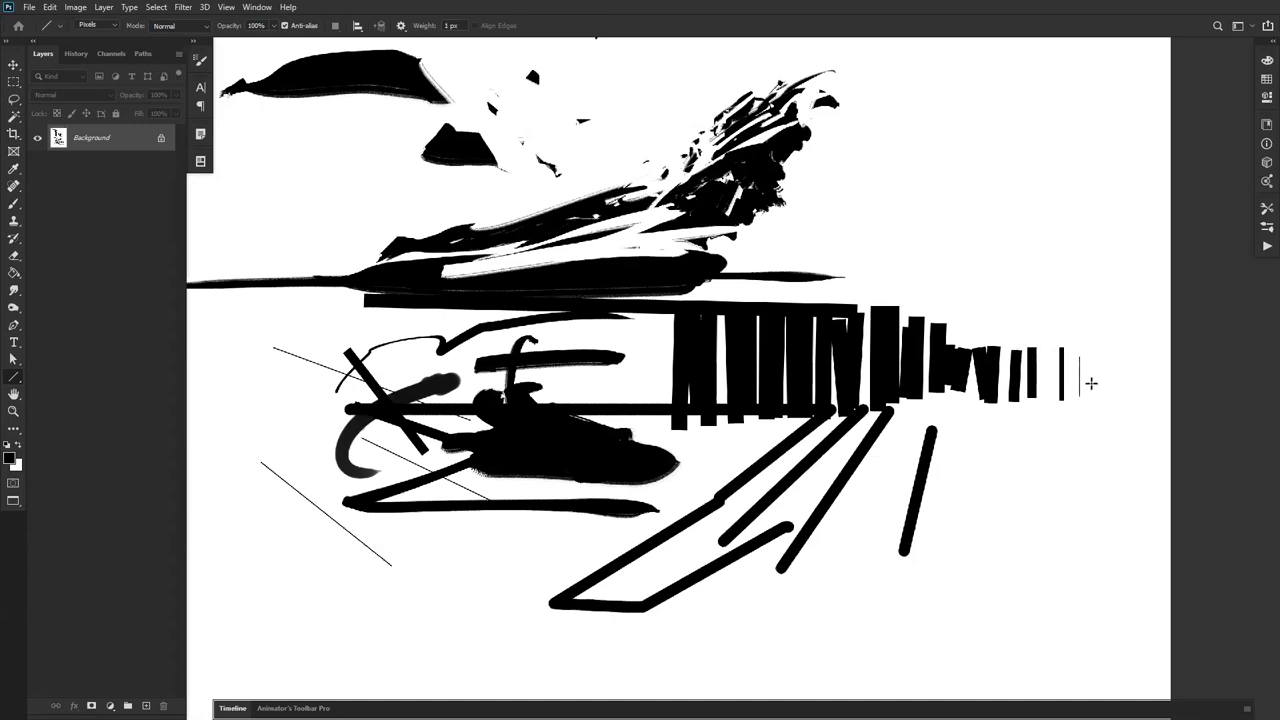
Step: Raise the line weight progressively and draw heavier vertical blocks through the row, lower page and left side of the sketch
drag(973, 278, 973, 432)
drag(913, 374, 913, 456)
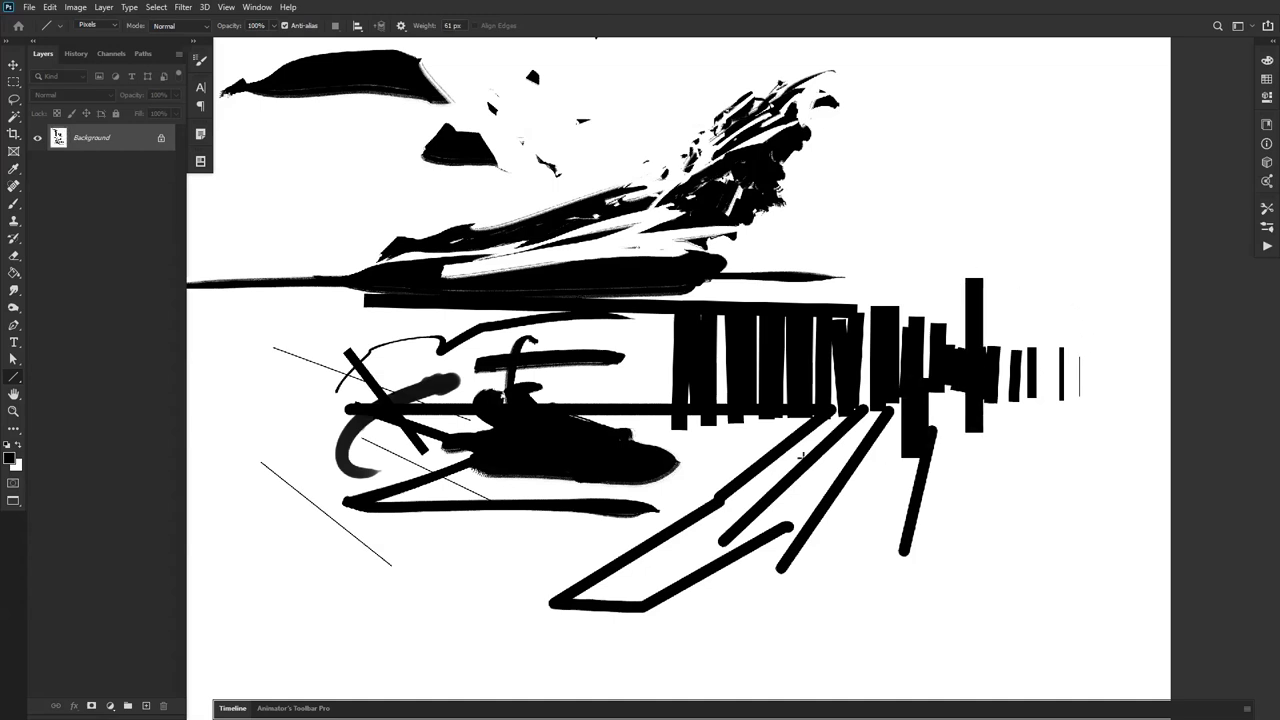
drag(782, 464, 782, 532)
drag(553, 518, 553, 582)
drag(337, 590, 337, 384)
drag(271, 580, 281, 332)
drag(319, 400, 319, 290)
drag(401, 475, 401, 296)
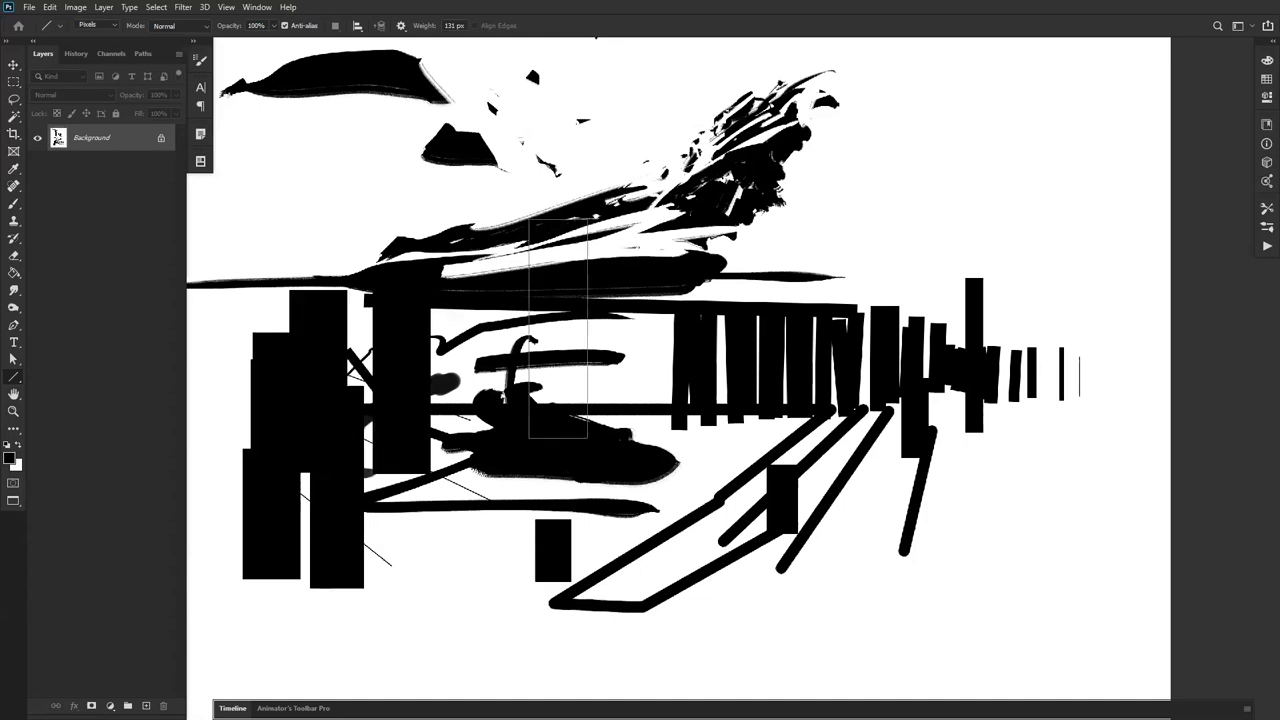
Step: Draw a 131 px vertical column, then a horizontal beam and a slanted beam at 161 px across the sketch
drag(557, 440, 557, 217)
drag(283, 200, 795, 200)
drag(465, 235, 815, 335)
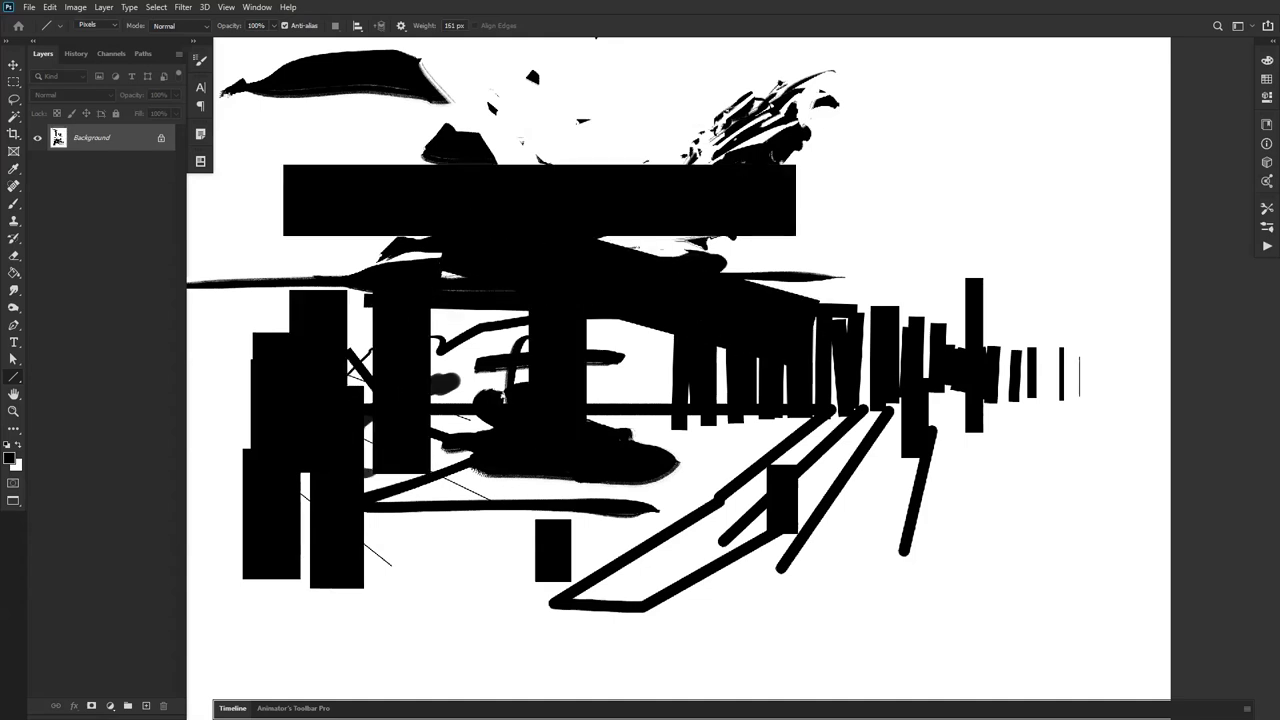
Step: Switch to white and carve straight cuts beside the central column, undoing the two long diagonal attempts
key(x)
drag(458, 242, 858, 398)
key(ctrl+z)
drag(375, 245, 848, 400)
key(ctrl+z)
drag(628, 296, 619, 370)
drag(666, 325, 651, 406)
drag(609, 298, 609, 410)
Step: Draw a straight black Brush line toward the row of bars, and choose the 15 px triangular brush from the Drawing set
key(b)
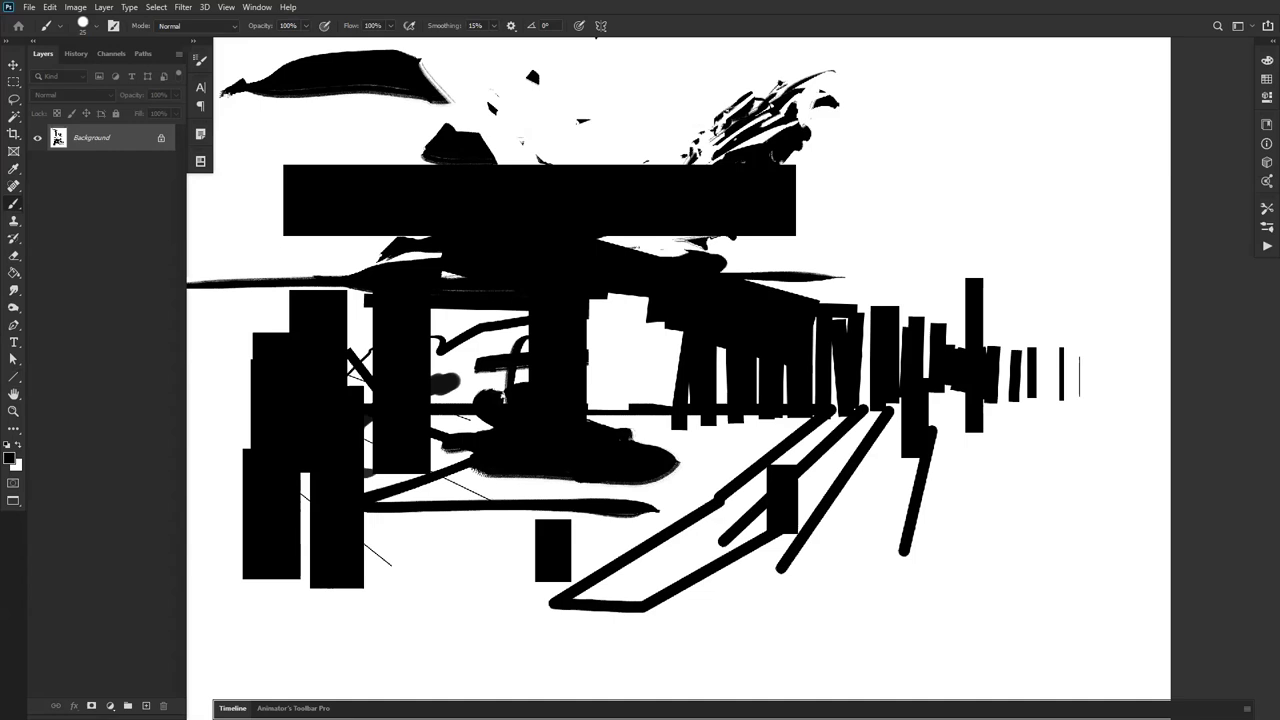
shift+click(868, 364)
right_click(833, 424)
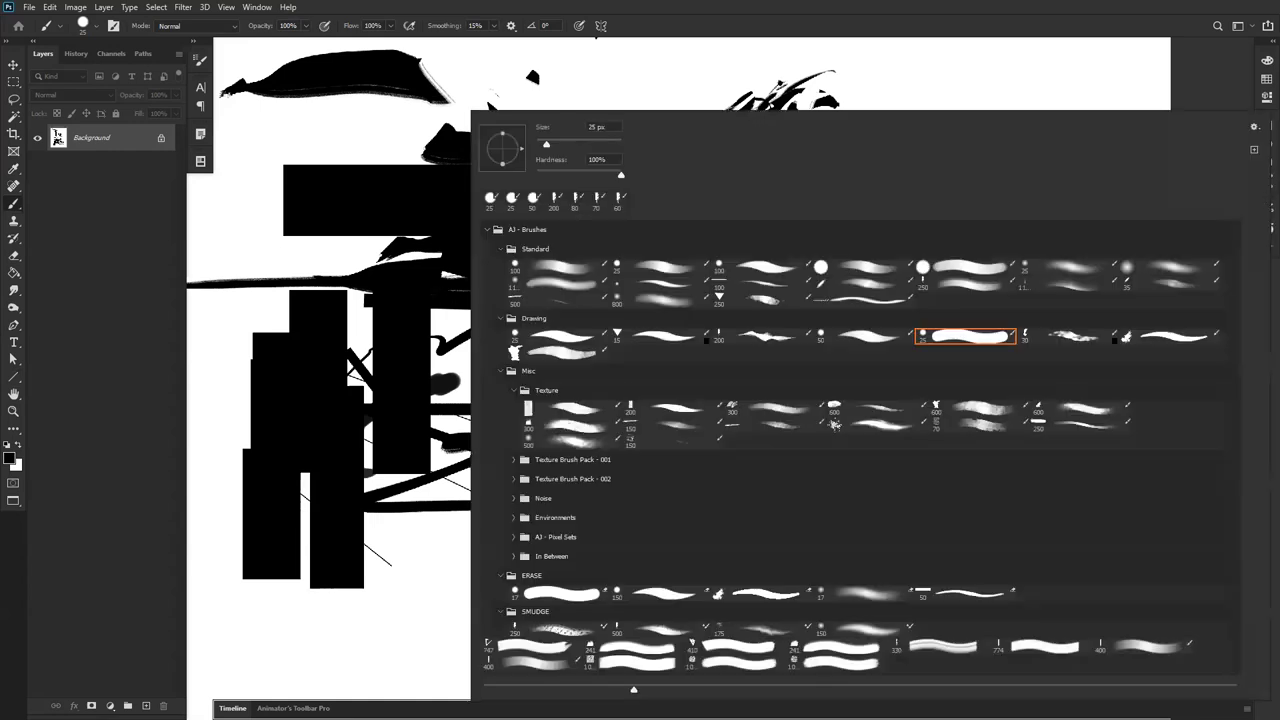
click(208, 62)
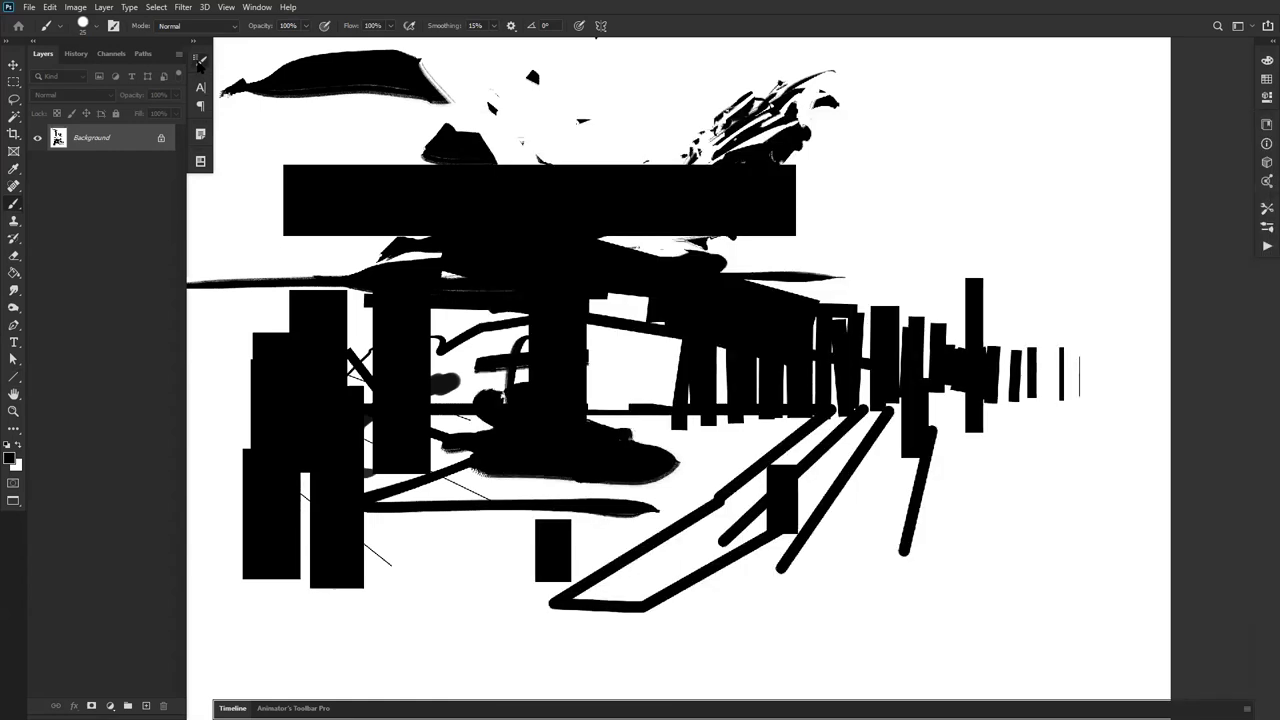
click(200, 63)
right_click(523, 350)
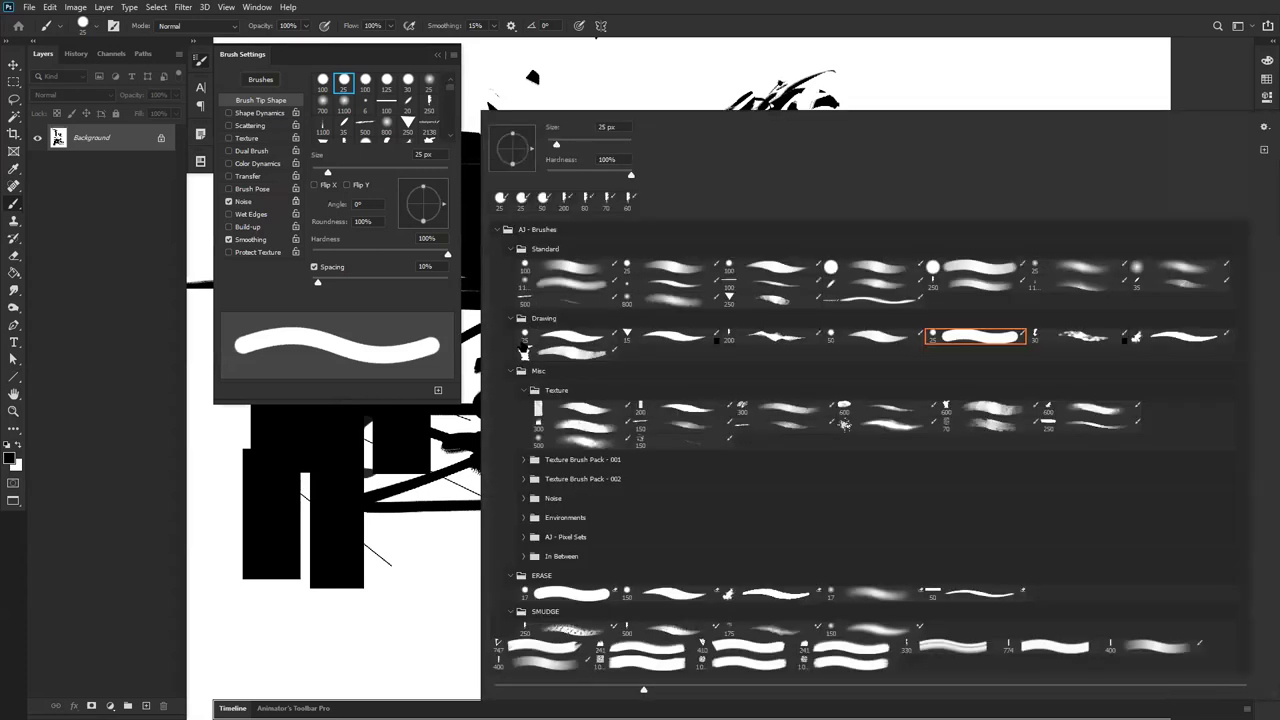
click(673, 337)
key(Escape)
Step: Select a tall narrow rectangle on the empty area below the sketch, fill it with black and deselect it
key(f)
drag(640, 460, 660, 317)
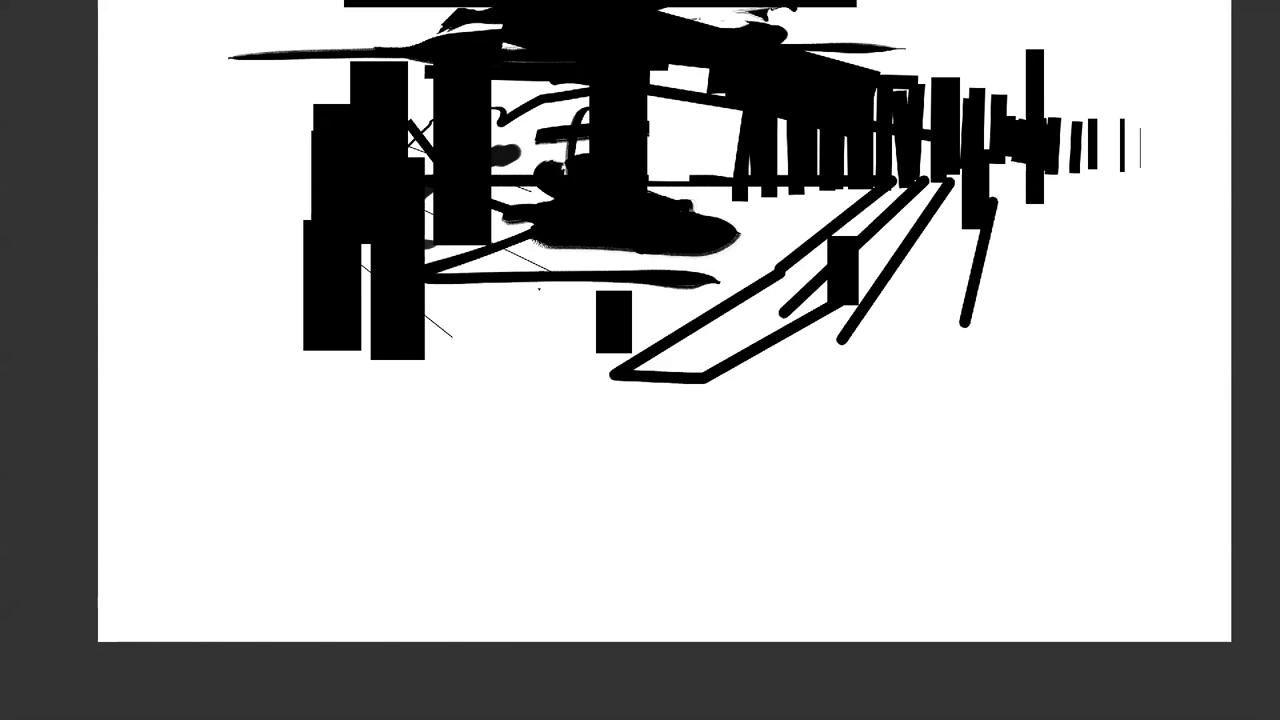
mouse_move(485, 343)
mouse_down()
mouse_move(483, 551)
mouse_move(510, 574)
mouse_up()
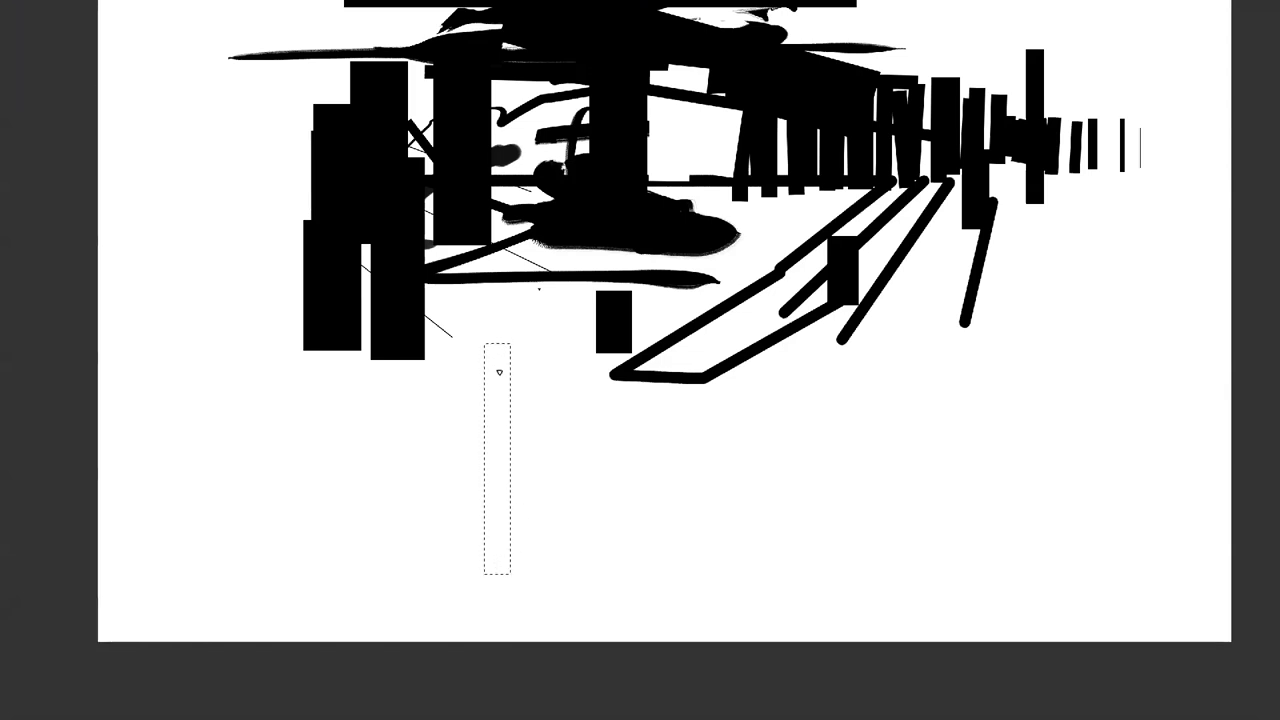
key(alt+BackSpace)
drag(551, 332, 504, 474)
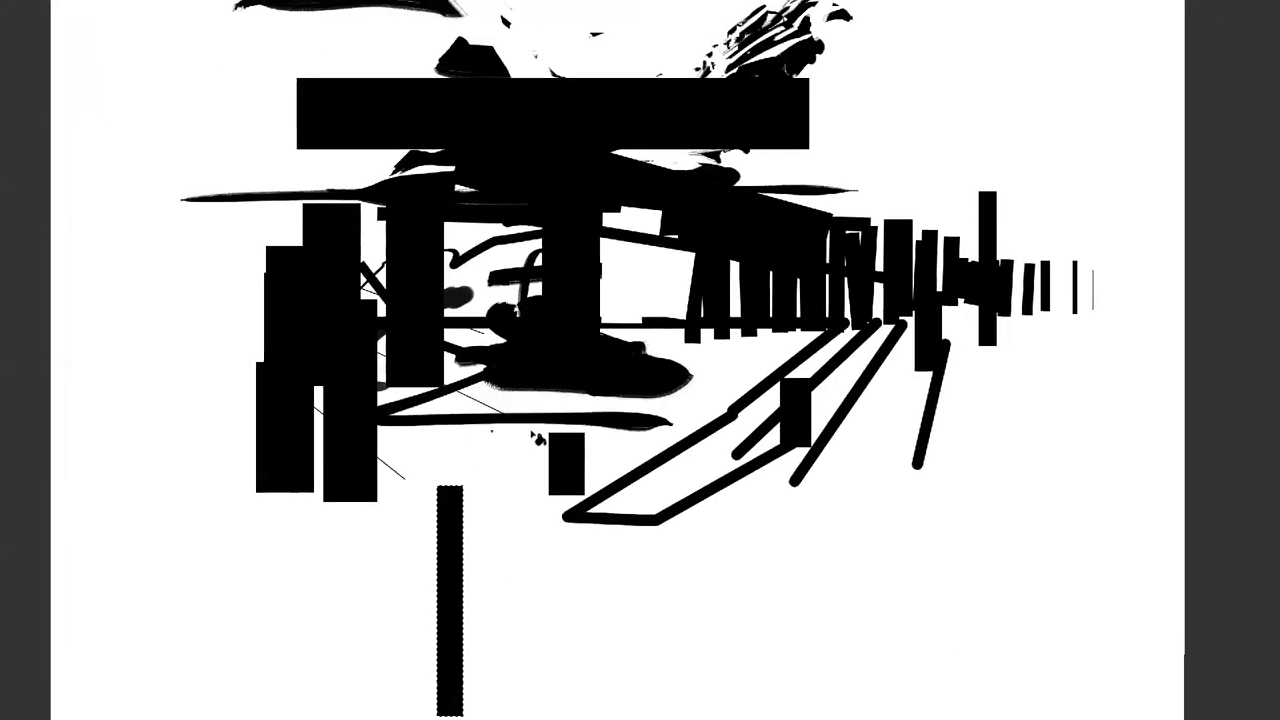
drag(543, 446, 547, 296)
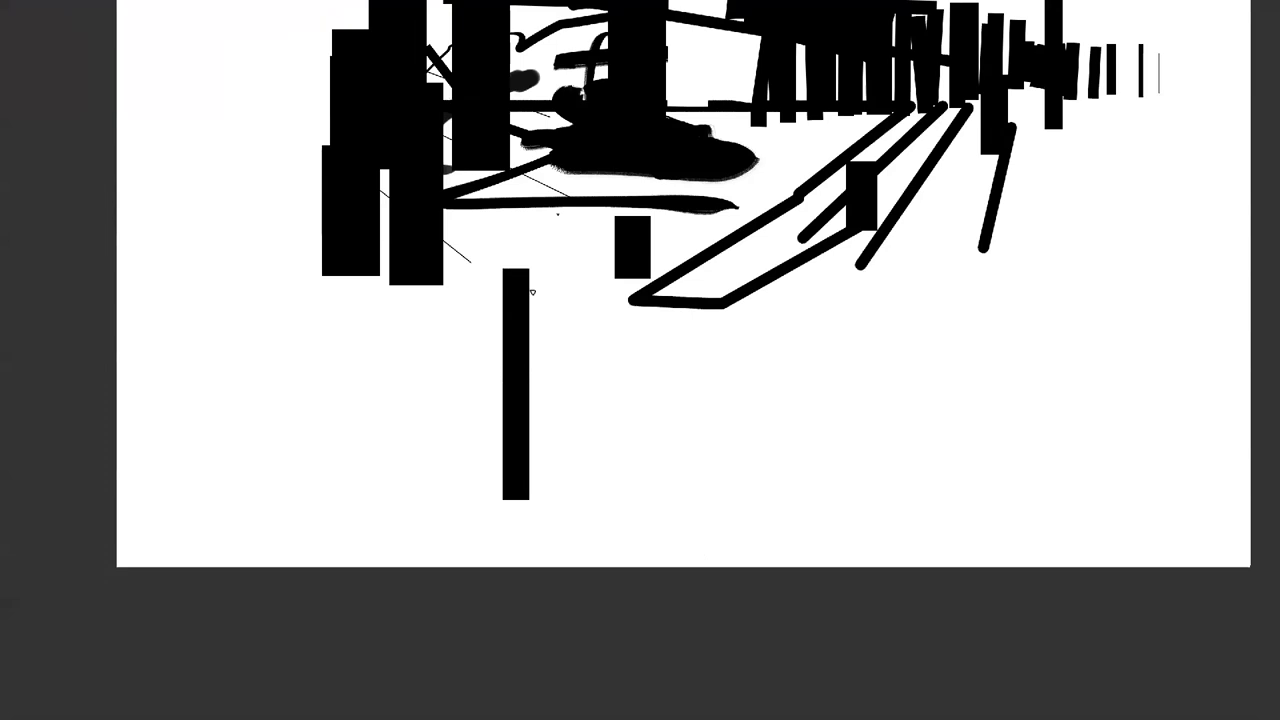
Step: Choose the first rectangular brush from the Texture set and enlarge it to 250 px
right_click(574, 278)
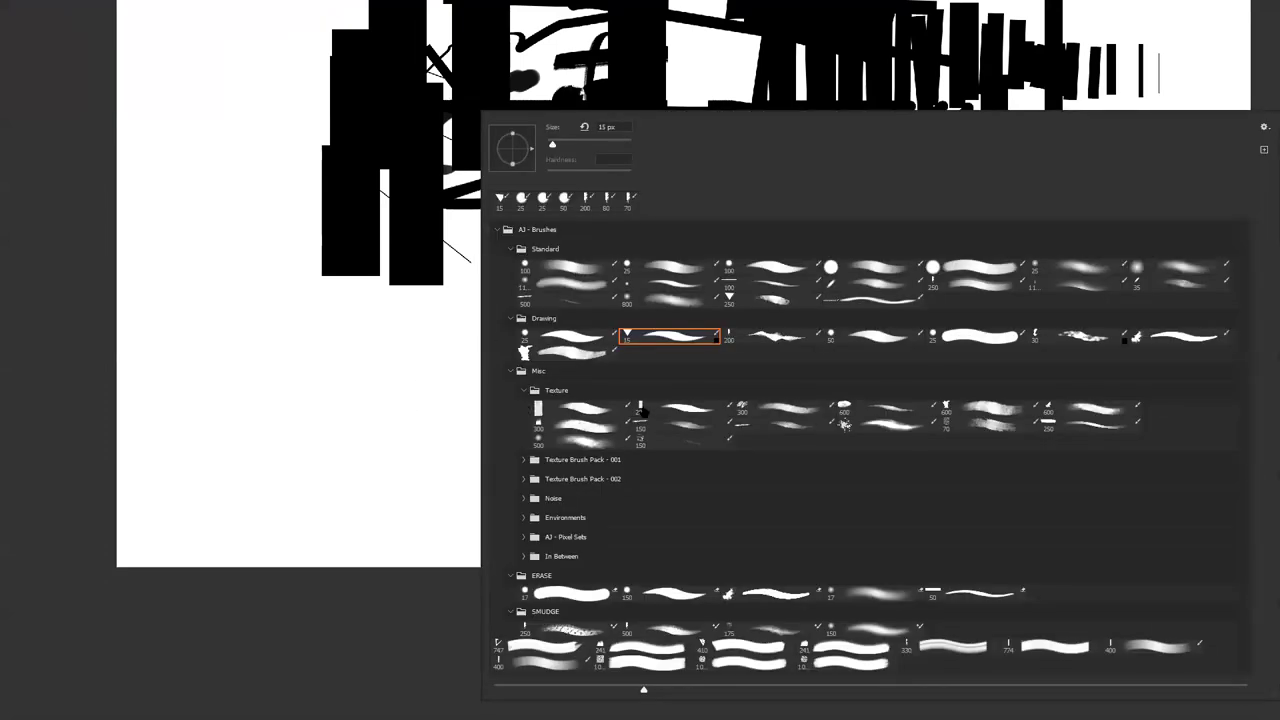
click(585, 412)
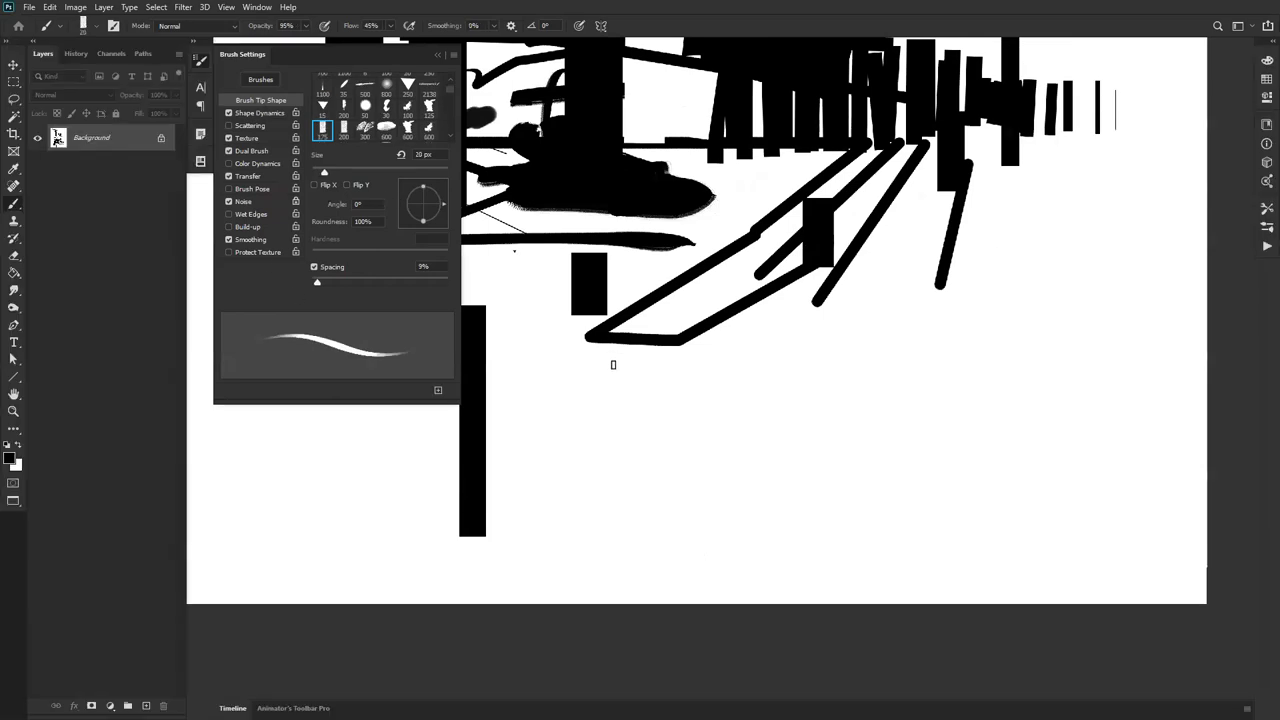
key(bracketright)
key(bracketright)
key(bracketright)
key(bracketright)
key(bracketright)
key(bracketright)
key(bracketright)
key(bracketright)
key(bracketright)
key(bracketright)
key(bracketright)
key(bracketright)
key(bracketright)
key(bracketright)
key(bracketright)
key(bracketright)
key(bracketright)
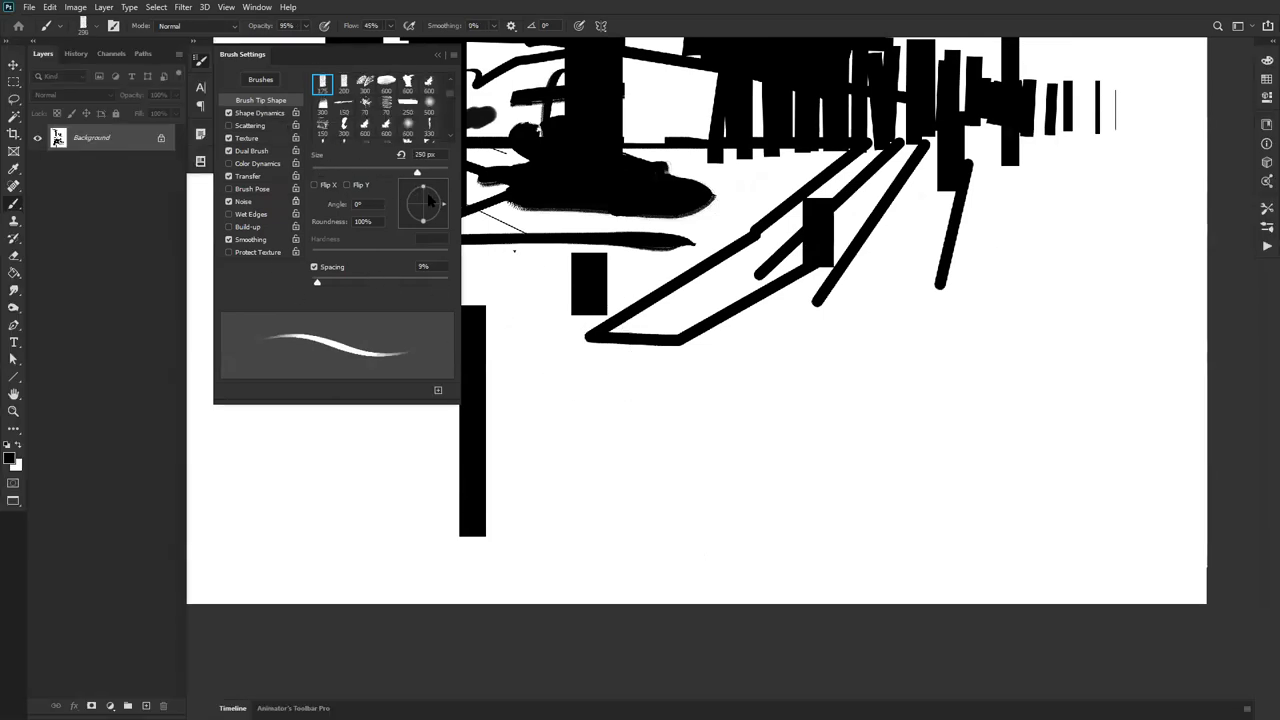
Step: Choose the tall, narrow 774 px brush preset and test it with a broad horizontal stroke, undoing the stroke
right_click(670, 350)
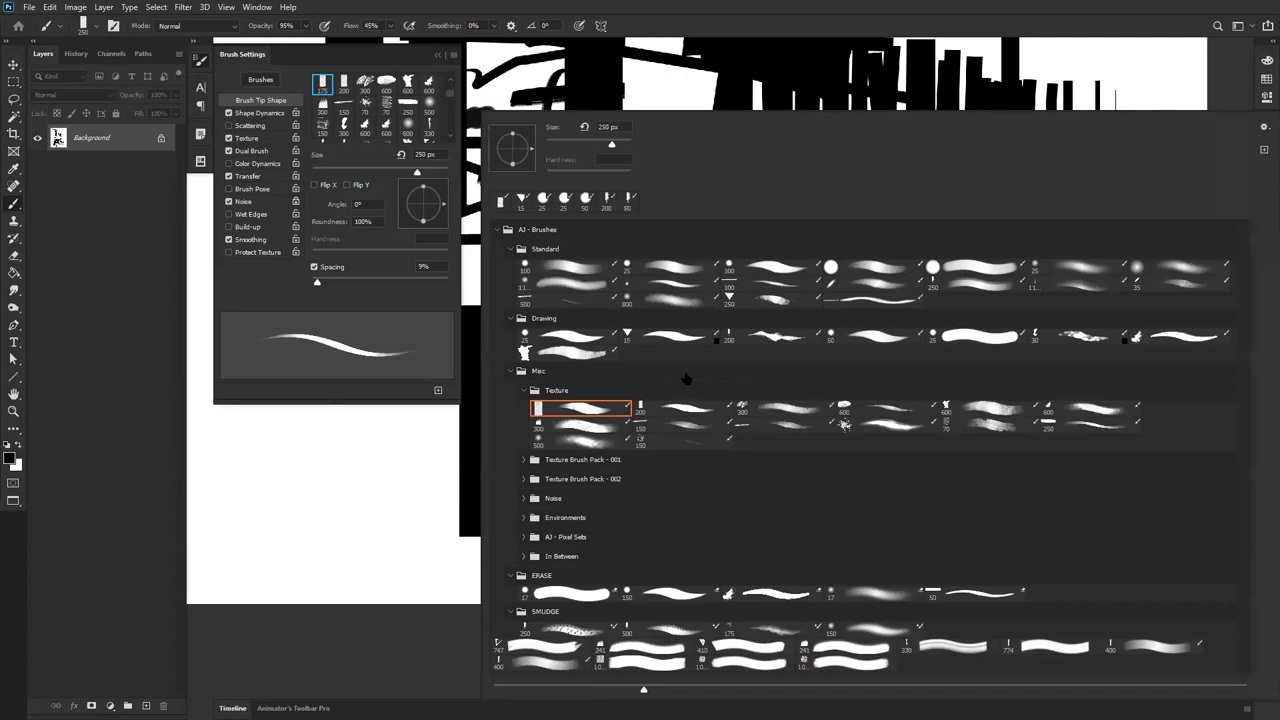
click(1050, 649)
drag(315, 523, 692, 518)
key(ctrl+z)
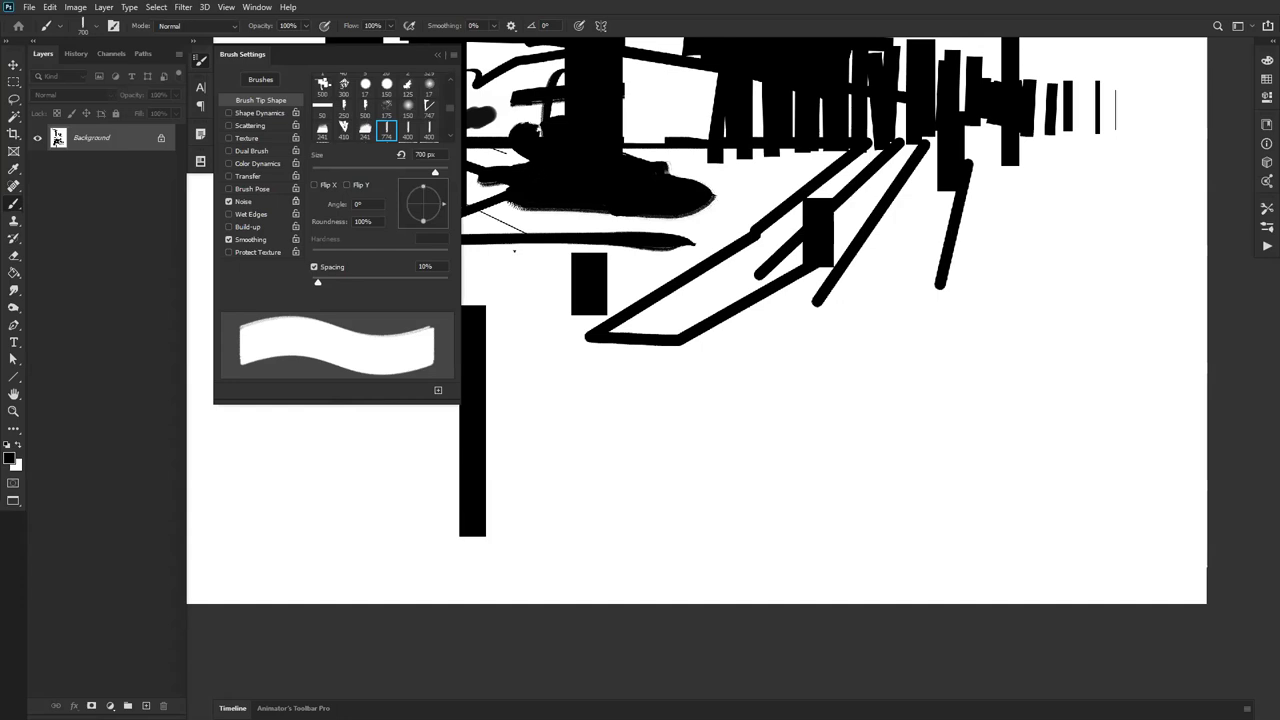
Step: Enable Shape Dynamics for the brush with size controlled by Pen Pressure and a minimum diameter of 65%
click(265, 113)
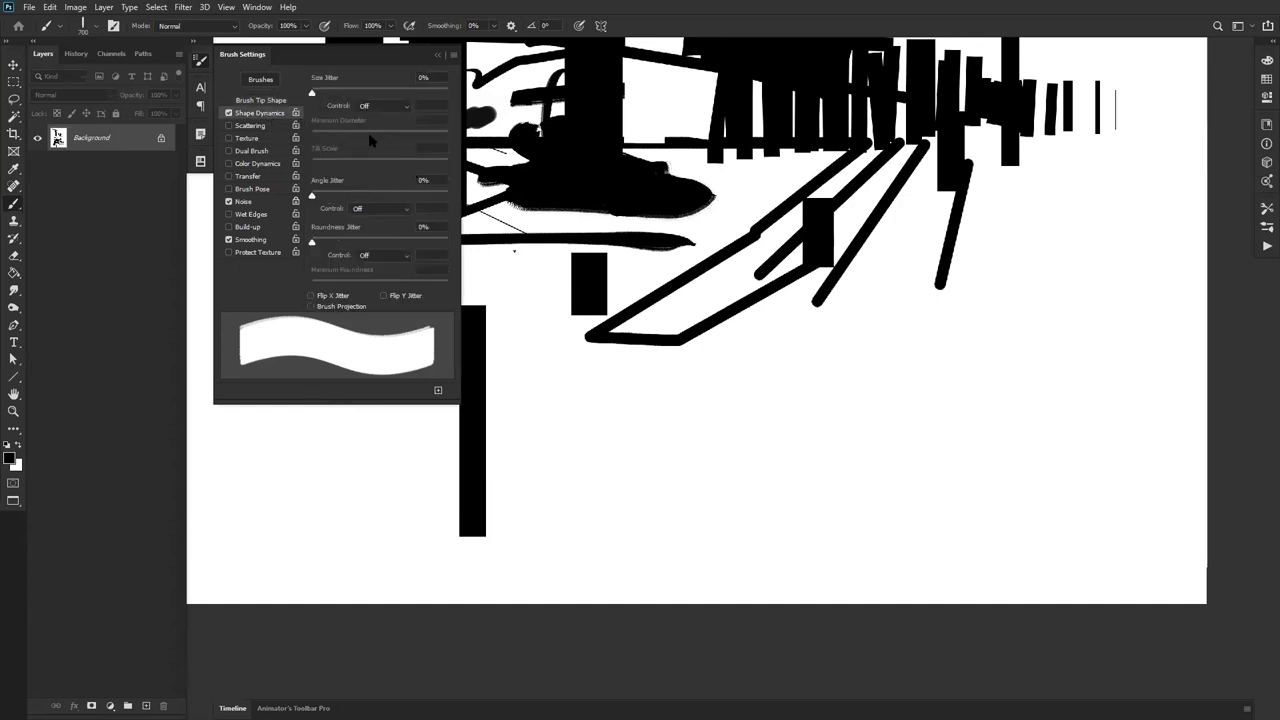
click(388, 106)
click(375, 140)
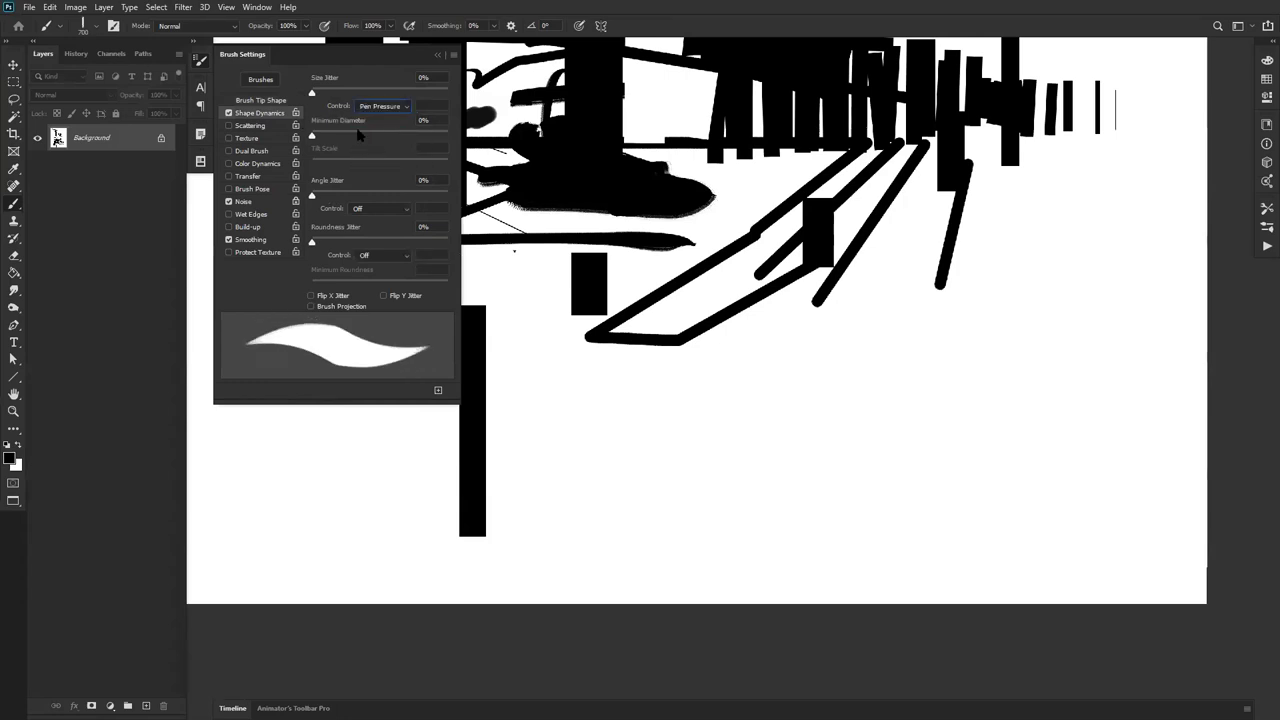
drag(395, 136, 397, 137)
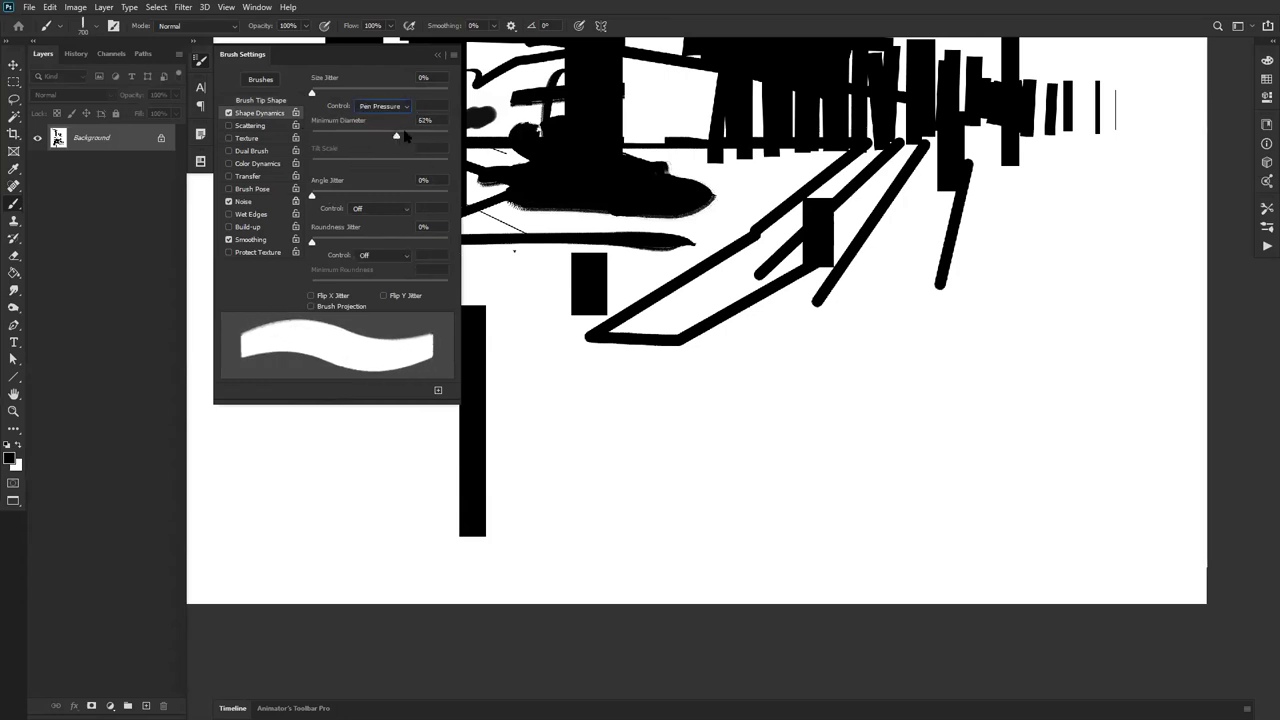
text(65)
Step: Draw two thick straight beams crossing on the empty lower page, plus a short dab above them
click(543, 352)
shift+click(895, 478)
click(973, 433)
shift+click(524, 524)
click(791, 314)
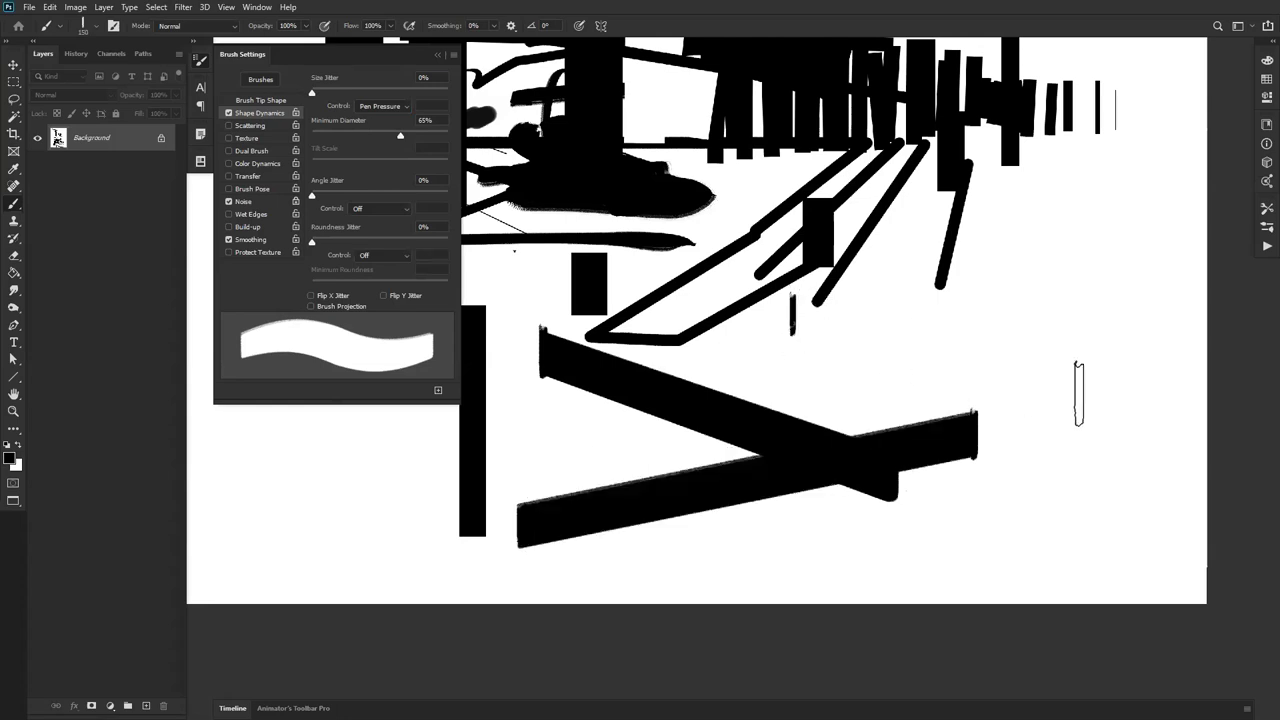
Step: Set the minimum diameter to 22% and draw one tapered straight beam above the crossing pair, undoing the other test lines
drag(395, 138, 342, 141)
click(556, 298)
shift+click(943, 453)
key(ctrl+z)
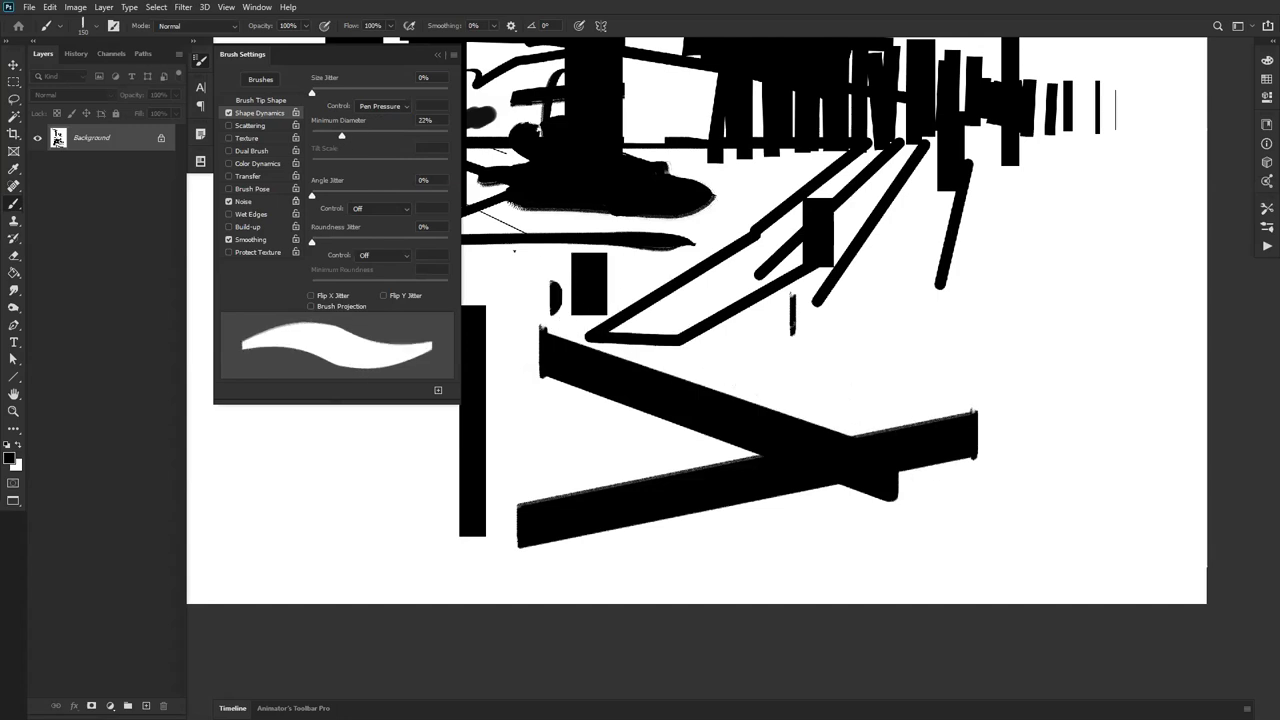
shift+click(992, 428)
shift+click(1040, 280)
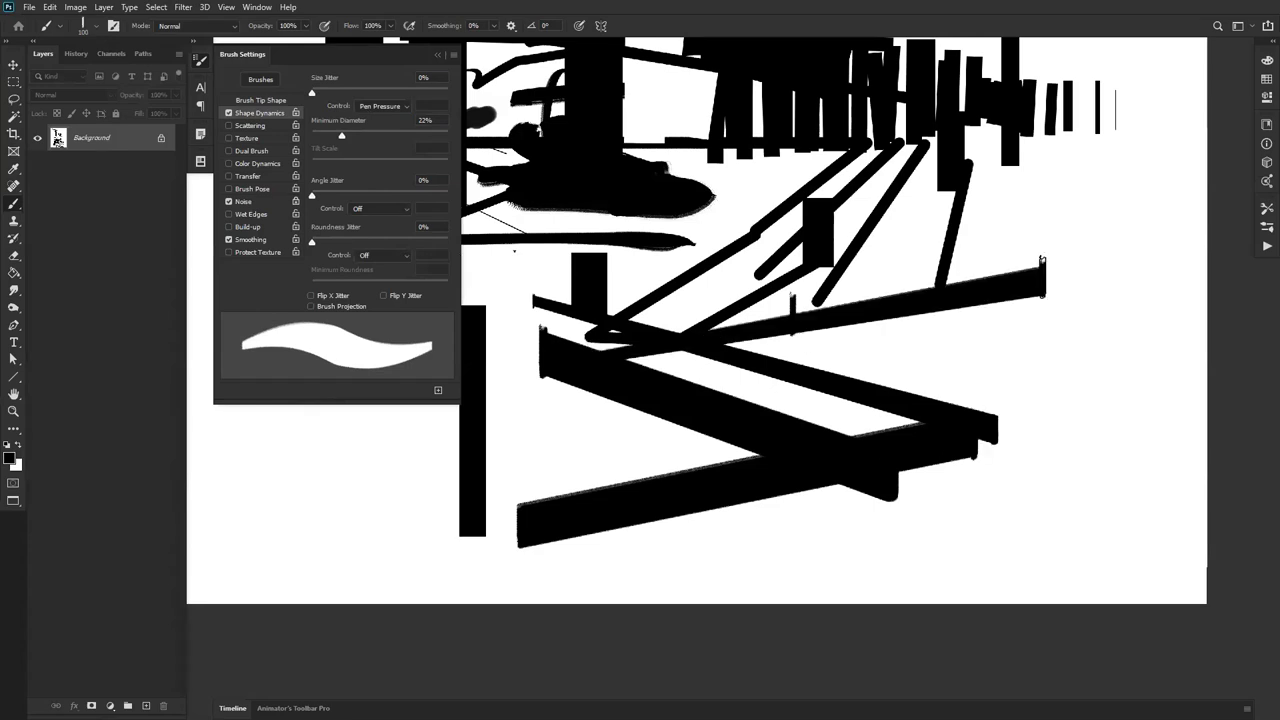
key(ctrl+z)
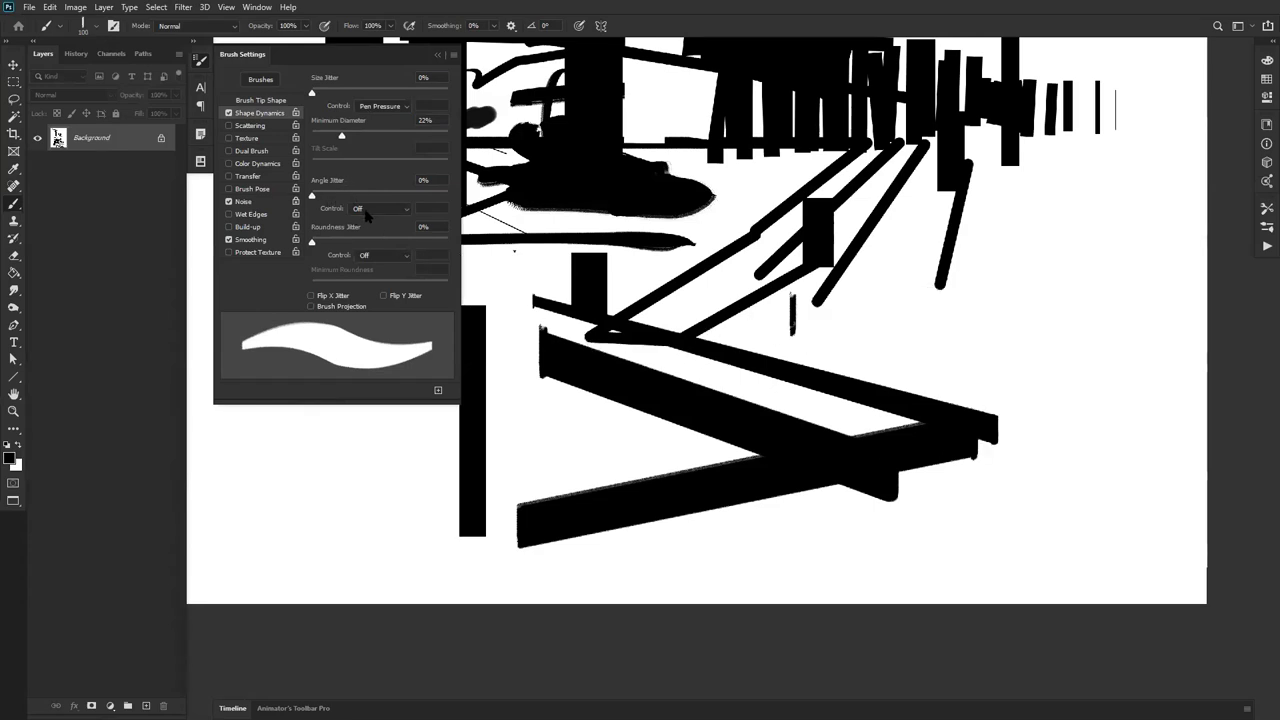
Step: Set the angle jitter control to Direction and draw straight beams fanning out toward the page's right edge
click(366, 212)
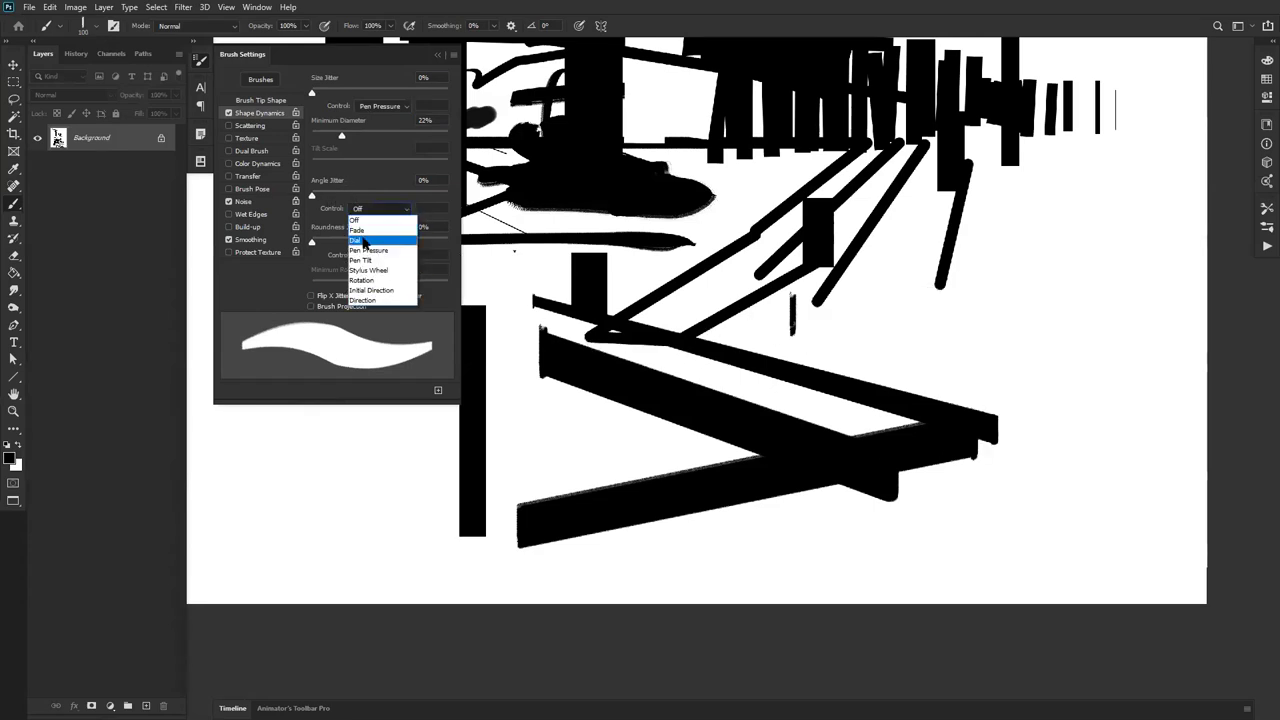
click(378, 300)
shift+click(928, 224)
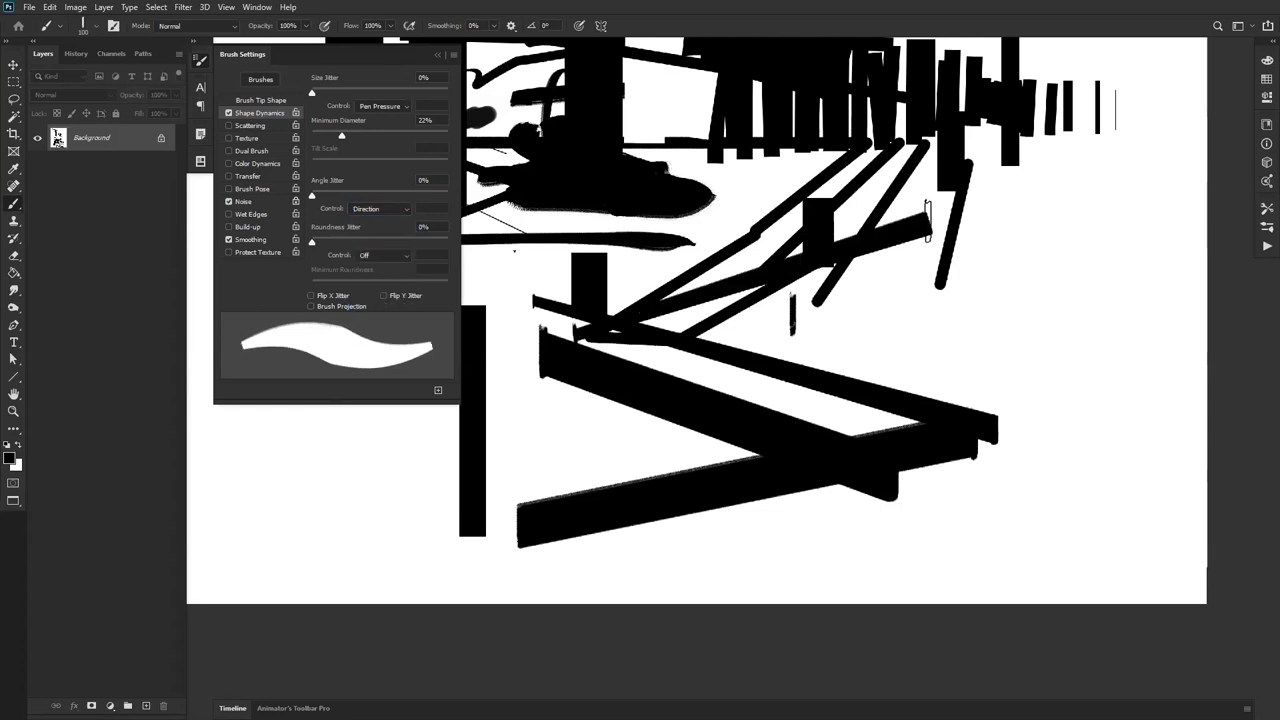
shift+click(1073, 258)
shift+click(1159, 302)
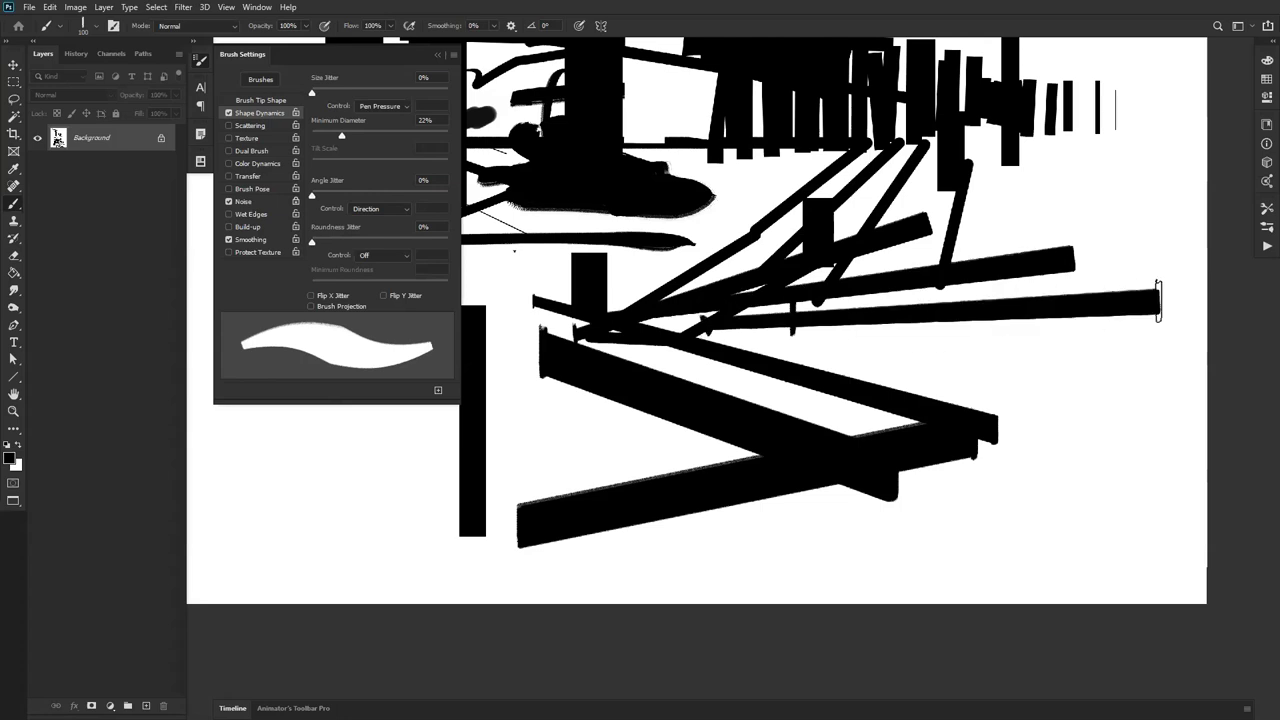
drag(1176, 323, 1162, 328)
shift+click(749, 337)
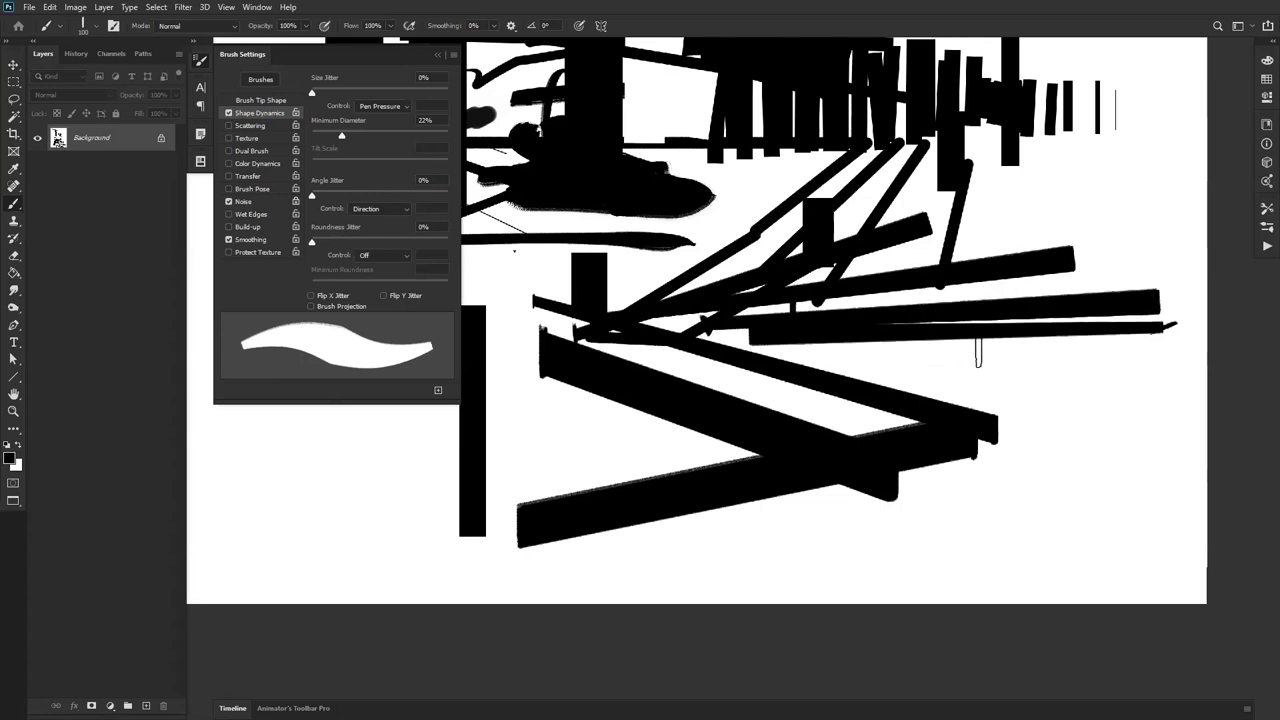
Step: Hatch short vertical strokes under the lowest fanned beam, reducing the brush to 40 px along the way
mouse_move(941, 335)
mouse_down()
mouse_move(907, 355)
mouse_move(955, 373)
mouse_move(967, 348)
mouse_move(969, 370)
mouse_move(1010, 380)
mouse_up()
key(bracketleft)
key(bracketleft)
key(bracketleft)
key(bracketleft)
key(bracketleft)
key(bracketleft)
mouse_move(1026, 322)
mouse_down()
mouse_move(1022, 368)
mouse_move(1064, 350)
mouse_move(1070, 372)
mouse_up()
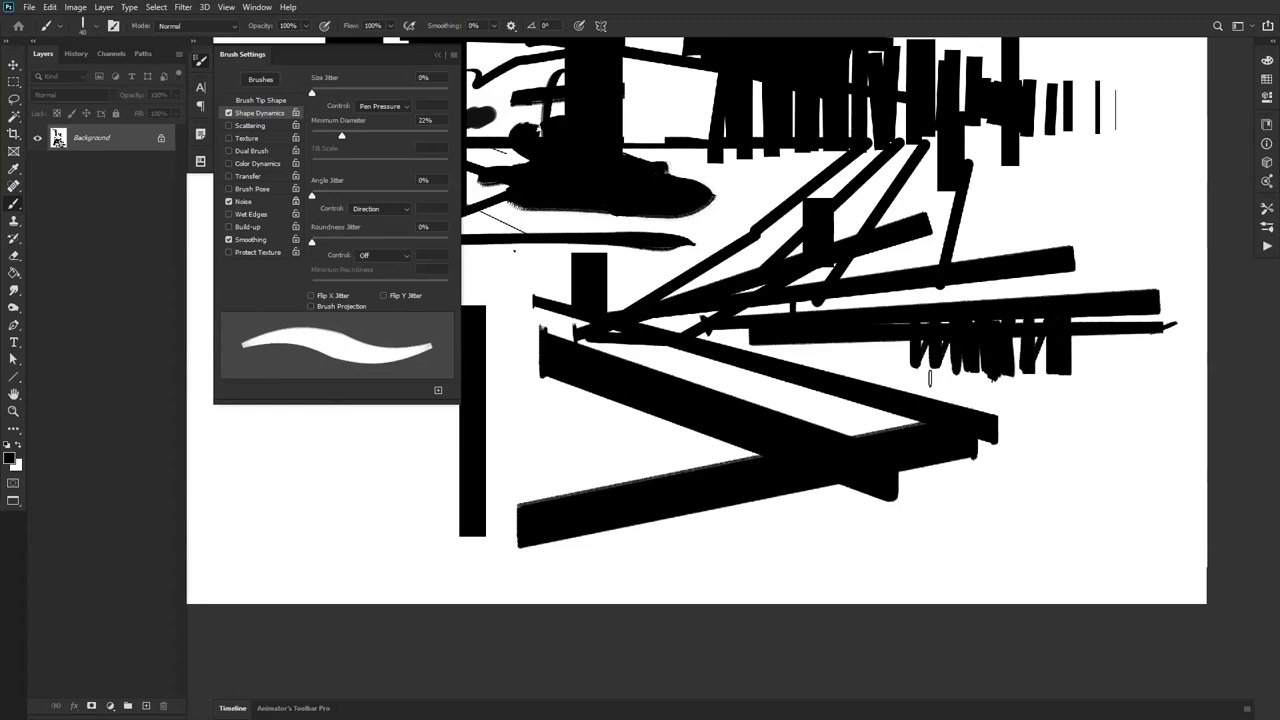
Step: Fit the whole page in view and clear the sketch by filling it with white
drag(731, 338, 640, 340)
drag(640, 142, 646, 312)
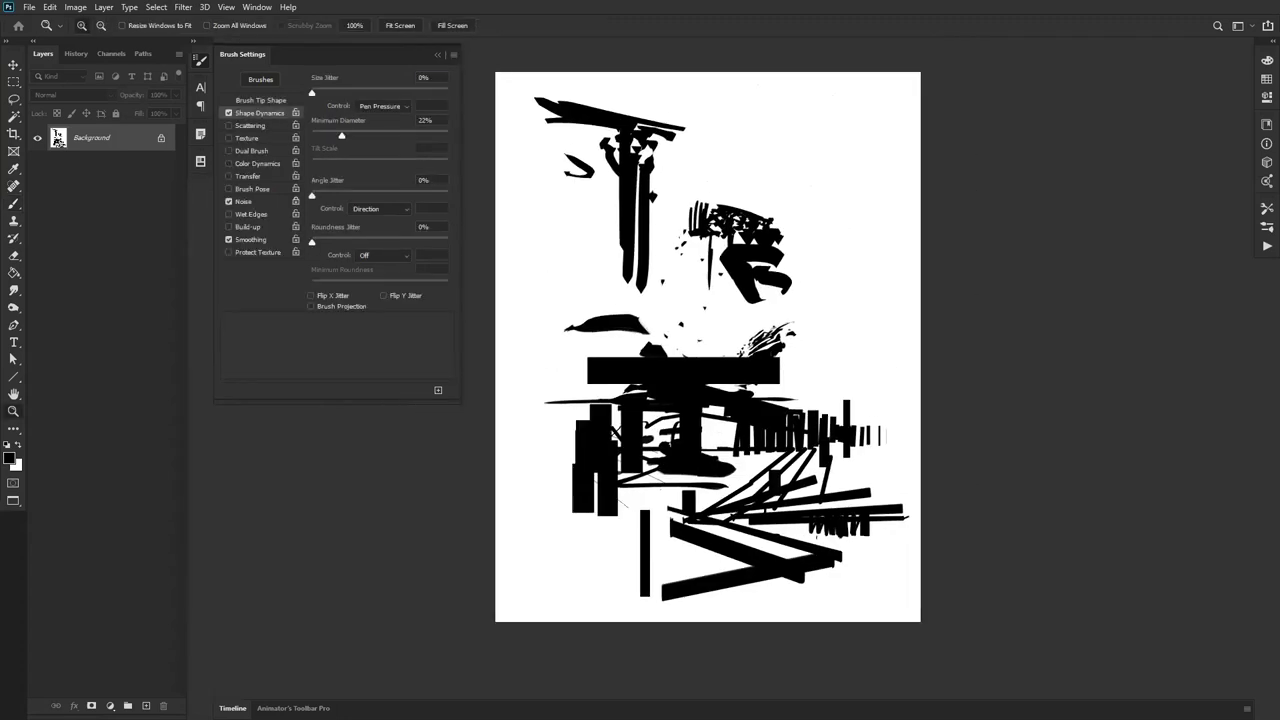
key(ctrl+BackSpace)
Step: Enlarge the brush to 600 px and draw a thick tapered beam slanting down from the page's upper left edge
key(bracketright)
key(bracketright)
key(bracketright)
key(bracketright)
key(bracketright)
key(bracketright)
key(bracketright)
key(bracketright)
key(bracketright)
key(bracketright)
key(bracketright)
key(bracketright)
click(495, 148)
shift+click(700, 221)
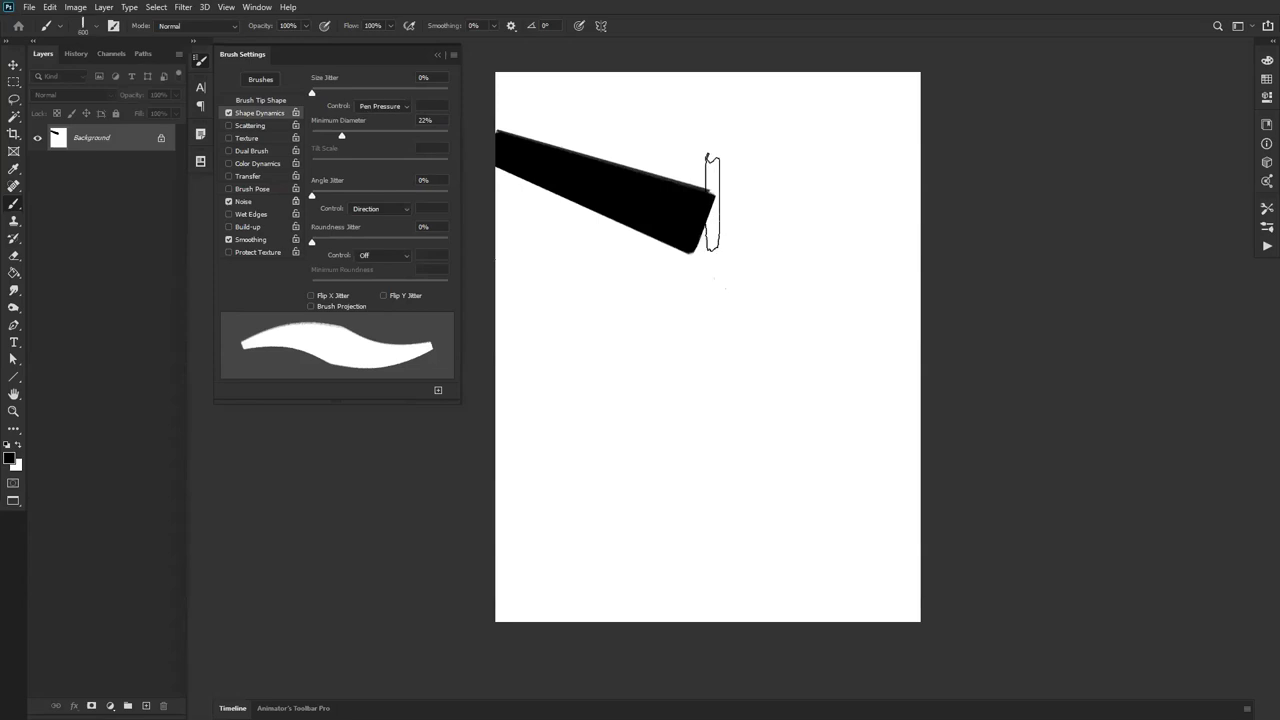
Step: Shrink the brush down to 125 px and paint a series of vertical supports hanging beneath the slanted beam
key(bracketleft)
key(bracketleft)
key(bracketleft)
key(bracketleft)
key(bracketleft)
key(bracketleft)
drag(708, 192, 692, 290)
key(bracketleft)
key(bracketleft)
mouse_move(631, 230)
mouse_down()
mouse_move(631, 292)
mouse_move(600, 262)
mouse_up()
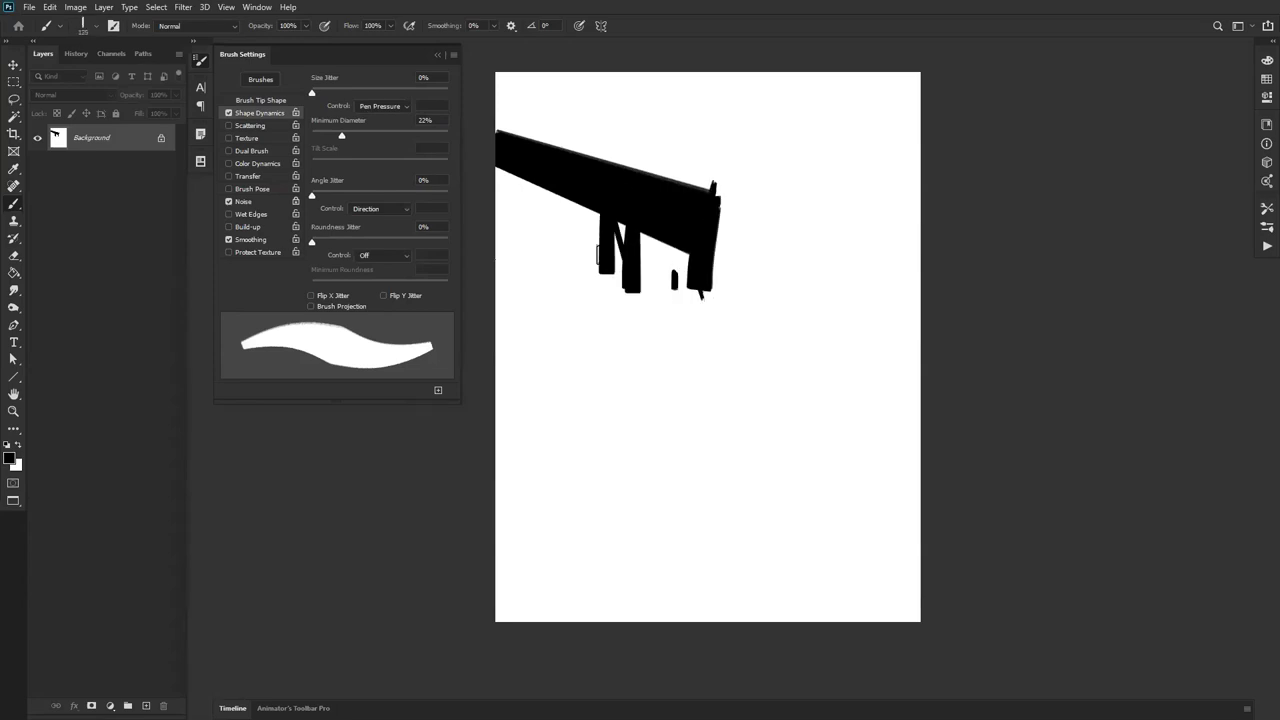
mouse_move(593, 208)
mouse_down()
mouse_move(589, 274)
mouse_move(566, 252)
mouse_up()
mouse_move(554, 190)
mouse_down()
mouse_move(551, 244)
mouse_move(517, 183)
mouse_move(536, 224)
mouse_up()
drag(515, 176, 517, 214)
Step: Add small dabs between the supports and near-horizontal strokes below the beam's end
mouse_move(645, 236)
mouse_down()
mouse_move(646, 270)
mouse_move(680, 254)
mouse_up()
drag(652, 268, 665, 269)
drag(714, 309, 721, 315)
Step: Draw two ink-textured custom shapes below the strokes, one tall and narrow and one wide and flat
mouse_move(596, 316)
mouse_down()
mouse_move(742, 318)
mouse_move(562, 312)
mouse_move(568, 494)
mouse_up()
key(u)
drag(530, 418, 745, 440)
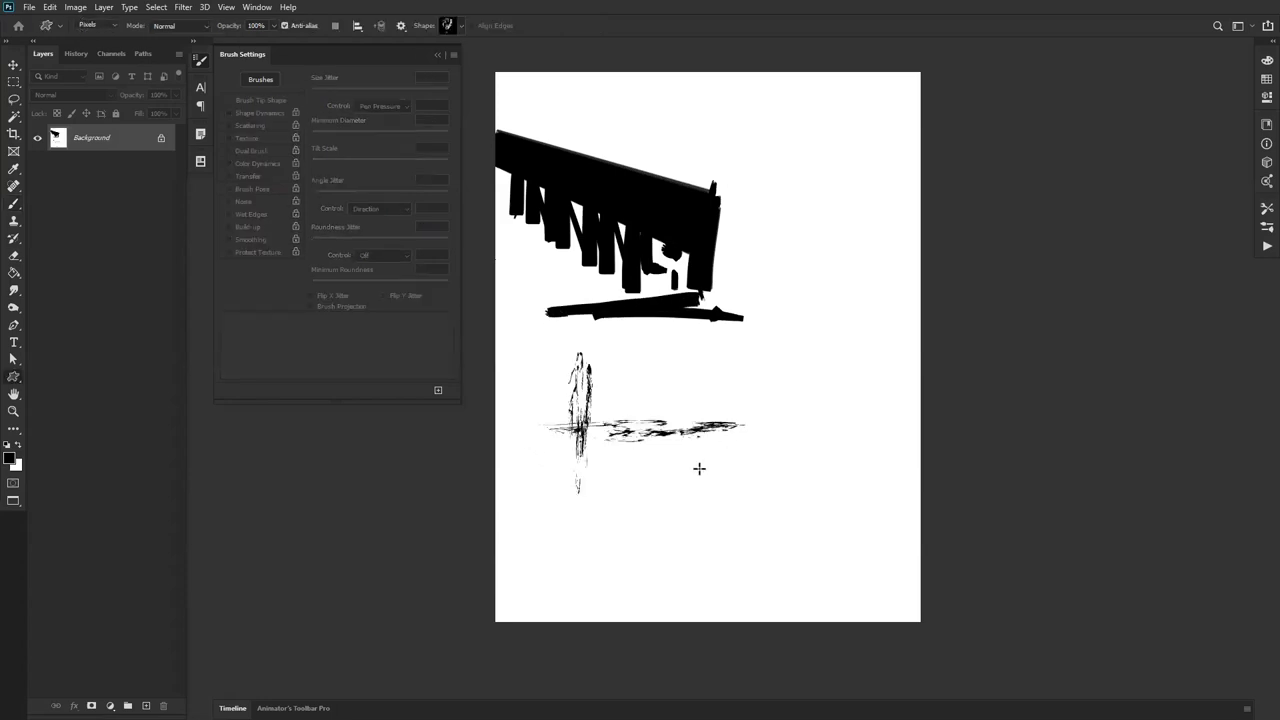
Step: Undo the wide, flat ink-textured shape and try to cycle from the Custom Shape tool to another shape tool
key(ctrl+z)
key(shift+u)
key(shift+u)
key(shift+u)
key(shift+u)
Step: Assign the keyboard shortcut U to the Line Tool and the Custom Shape Tool and accept the changes
click(78, 7)
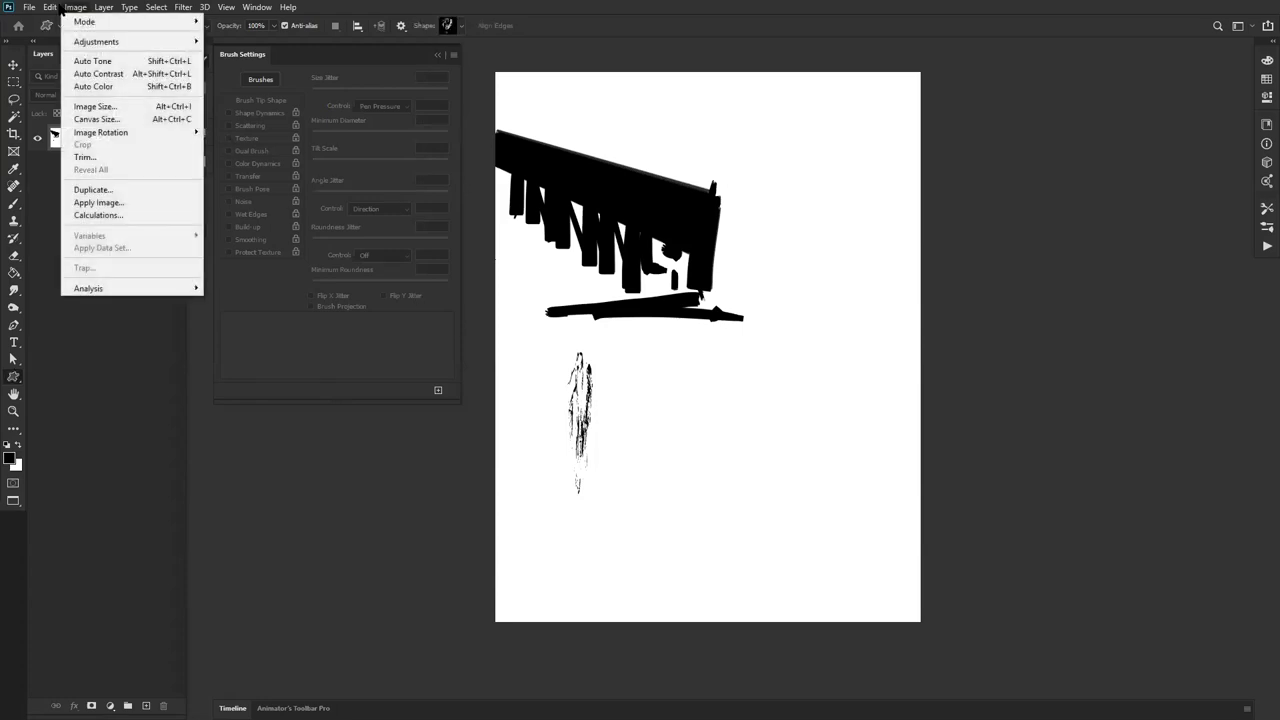
mouse_move(49, 7)
click(90, 512)
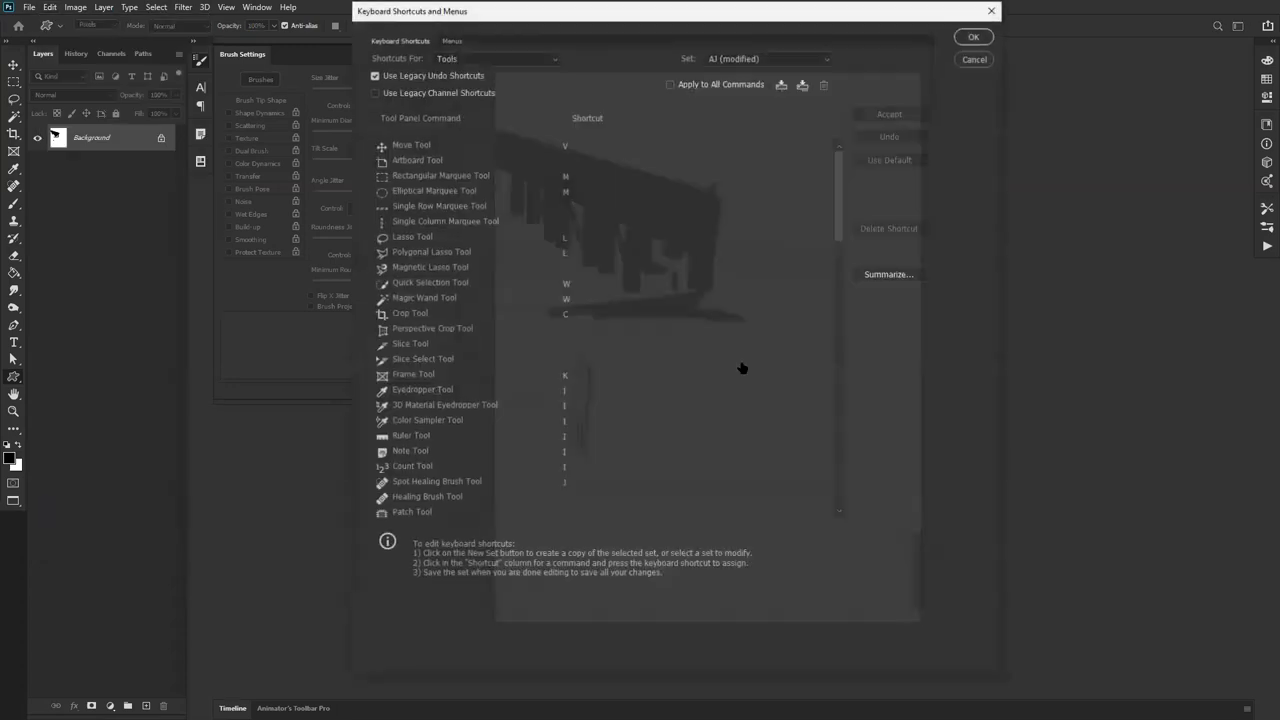
drag(841, 220, 816, 413)
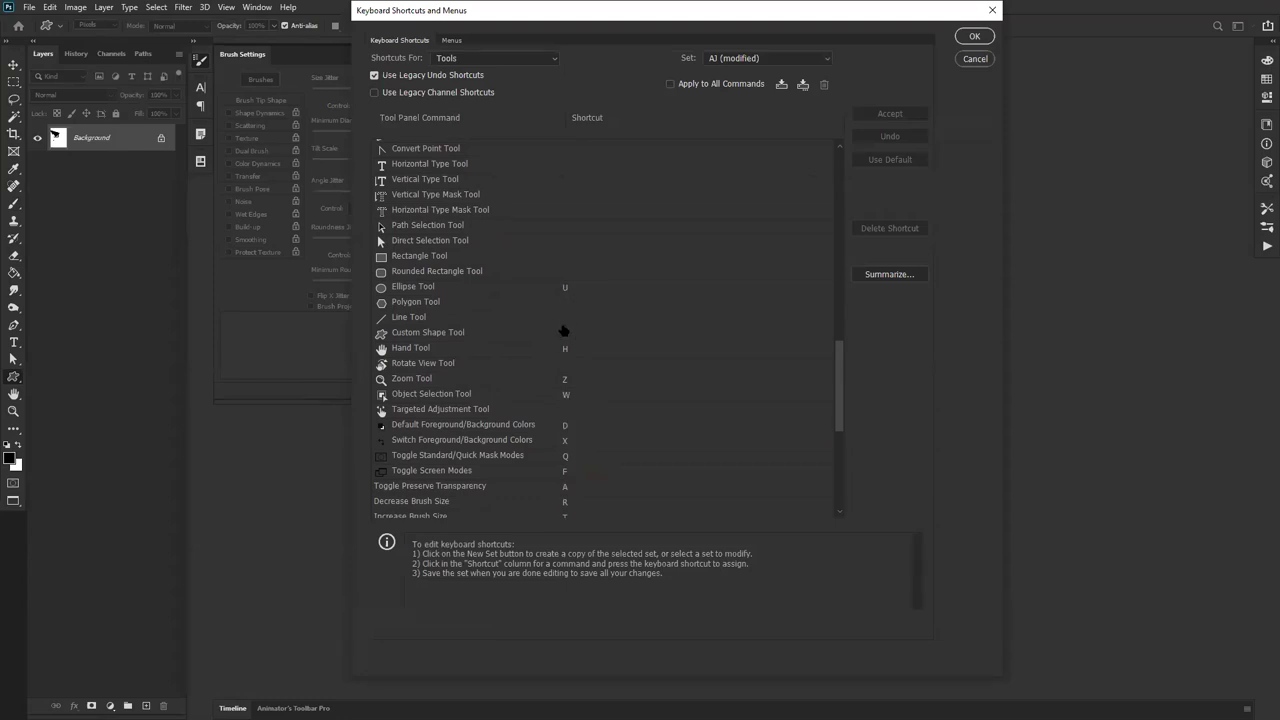
click(572, 318)
text(u)
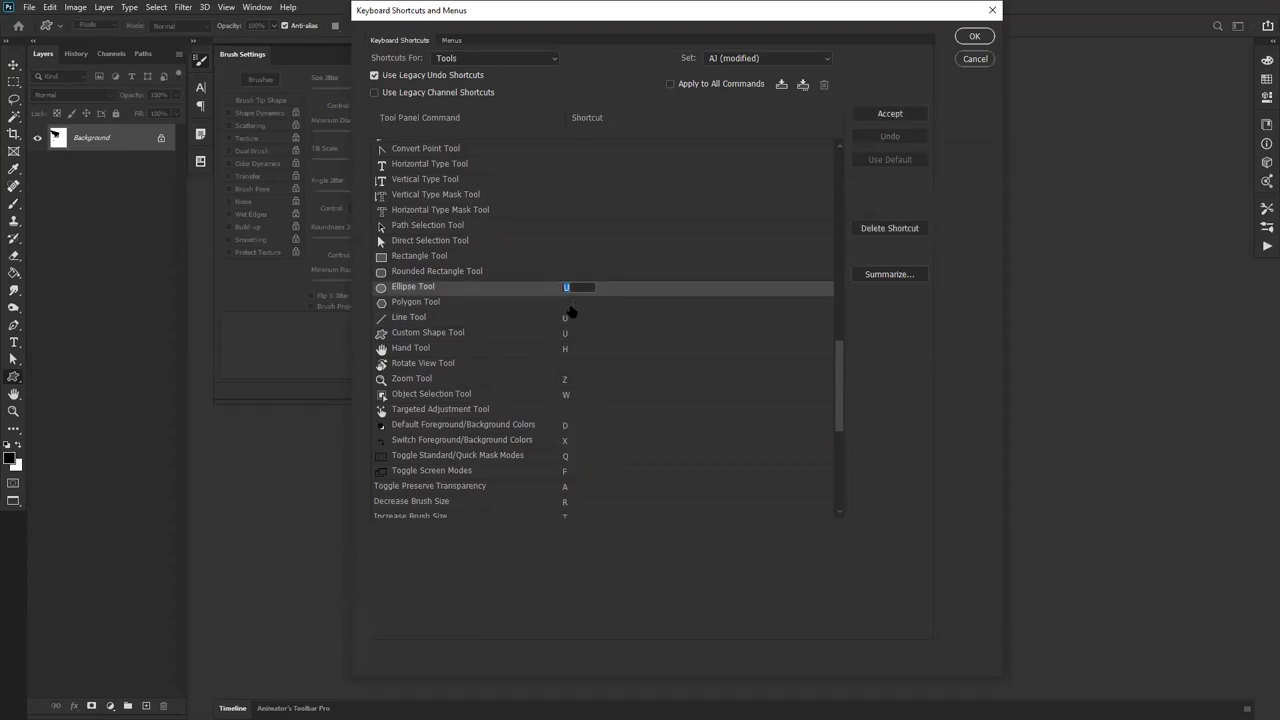
click(904, 115)
click(974, 36)
Step: Add a second tall ink-textured shape below the supports, plus a 92 px black post and a short angled brace drawn with the Line tool
drag(615, 228, 603, 451)
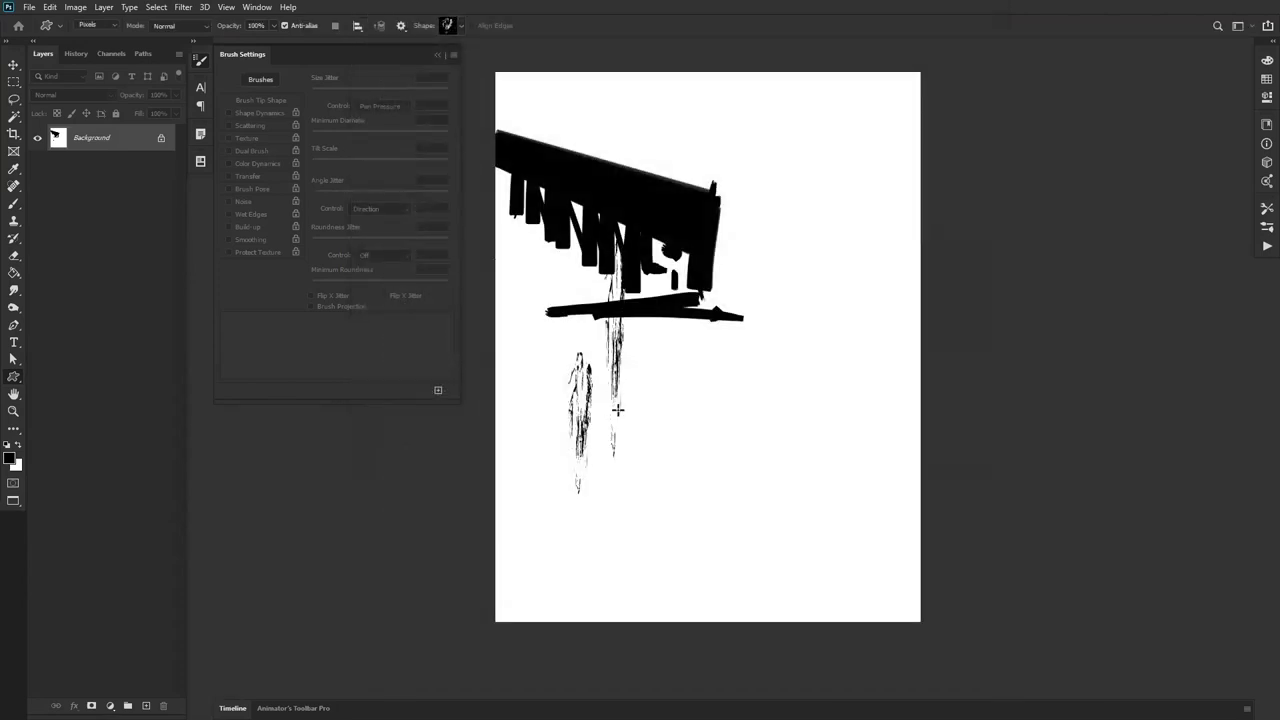
key(u)
drag(688, 293, 708, 430)
mouse_move(634, 374)
mouse_down()
mouse_move(694, 409)
mouse_move(656, 432)
mouse_up()
Step: Draw long, nearly horizontal black base slabs beneath the post and switch the foreground colour to white
drag(543, 438, 905, 469)
drag(537, 437, 920, 452)
mouse_move(541, 428)
mouse_down()
mouse_move(855, 424)
mouse_move(575, 428)
mouse_up()
key(x)
drag(561, 436, 549, 434)
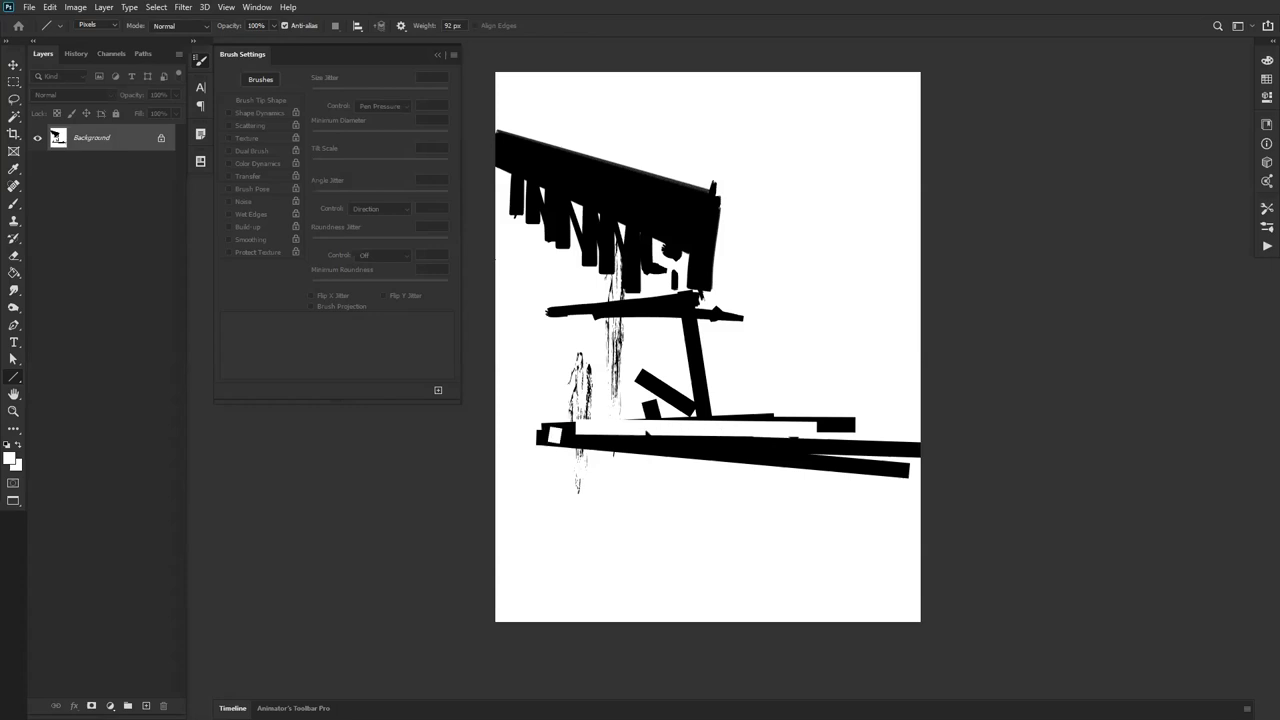
key(ctrl+z)
key(ctrl+z)
key(ctrl+z)
key(ctrl+z)
Step: Lasso a thin floor wedge across the base slabs, draw white lines inside it and deselect
key(l)
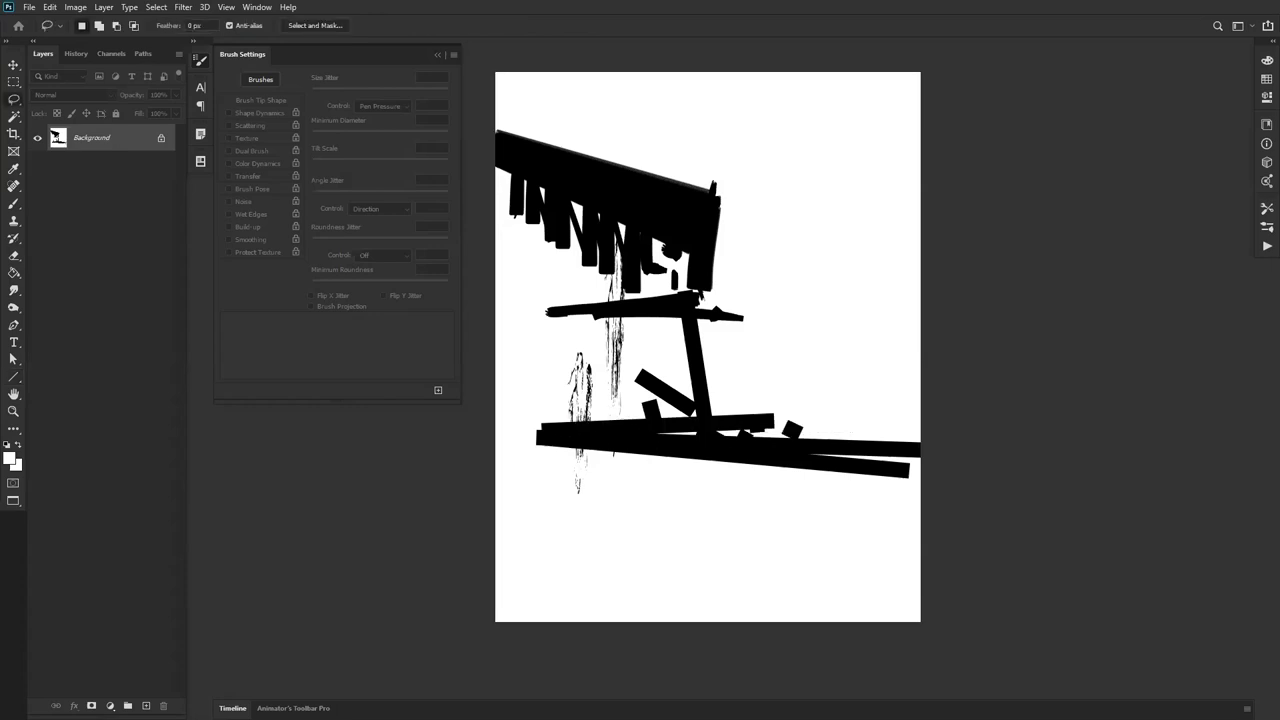
mouse_move(720, 437)
mouse_down()
mouse_move(928, 448)
mouse_move(492, 440)
mouse_up()
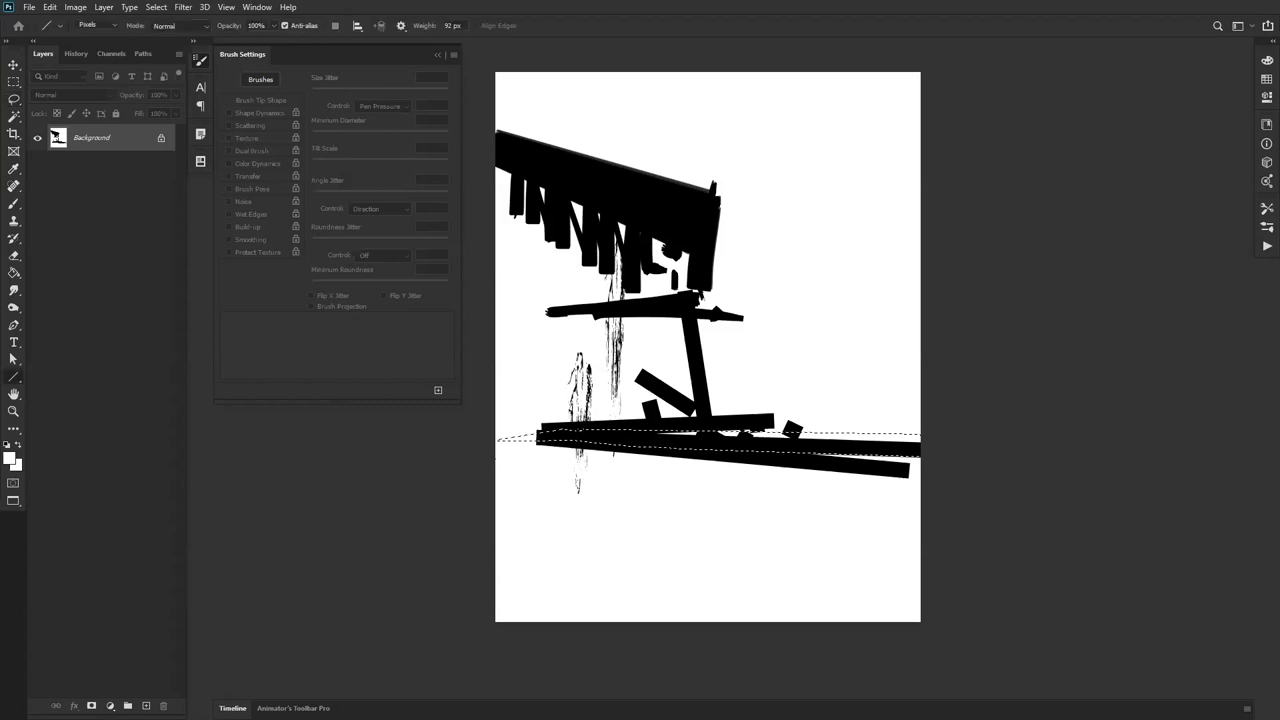
key(u)
drag(494, 456, 916, 456)
mouse_move(547, 455)
mouse_down()
mouse_move(708, 432)
mouse_move(806, 450)
mouse_move(855, 478)
mouse_move(900, 450)
mouse_up()
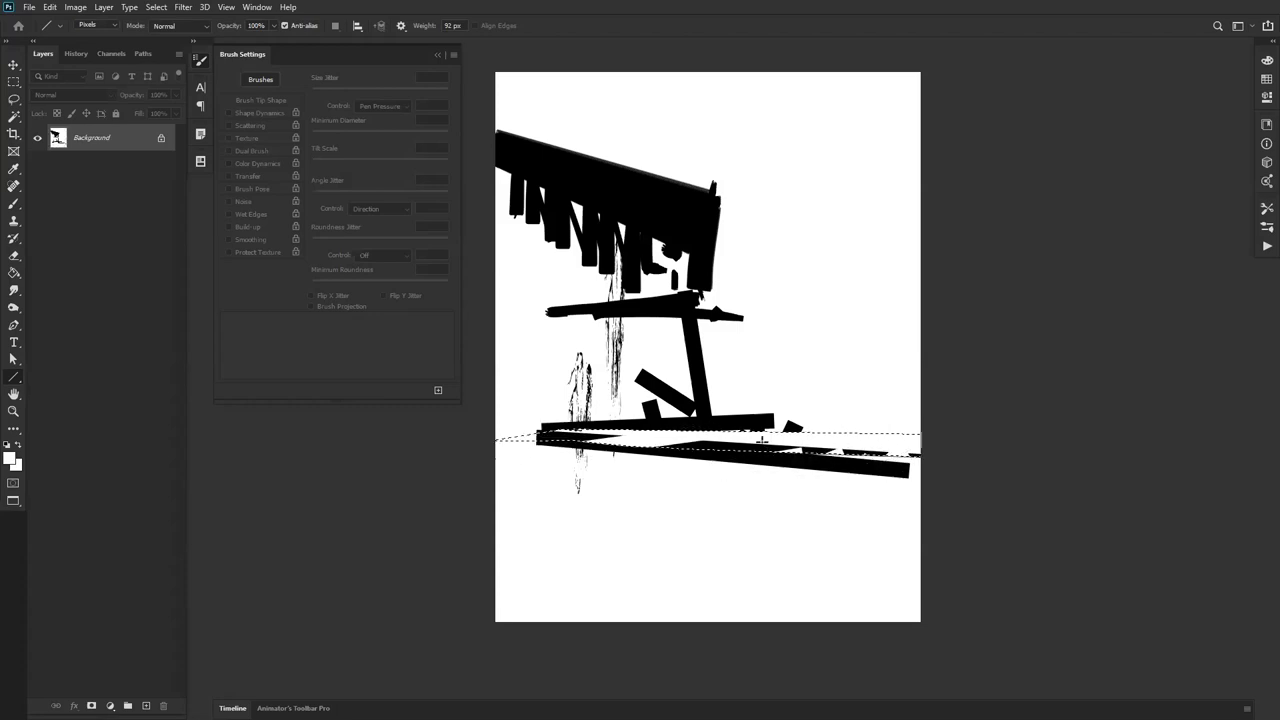
key(ctrl+d)
Step: Paint a black diagonal brace with the brush from the top of the post down to the left
key(b)
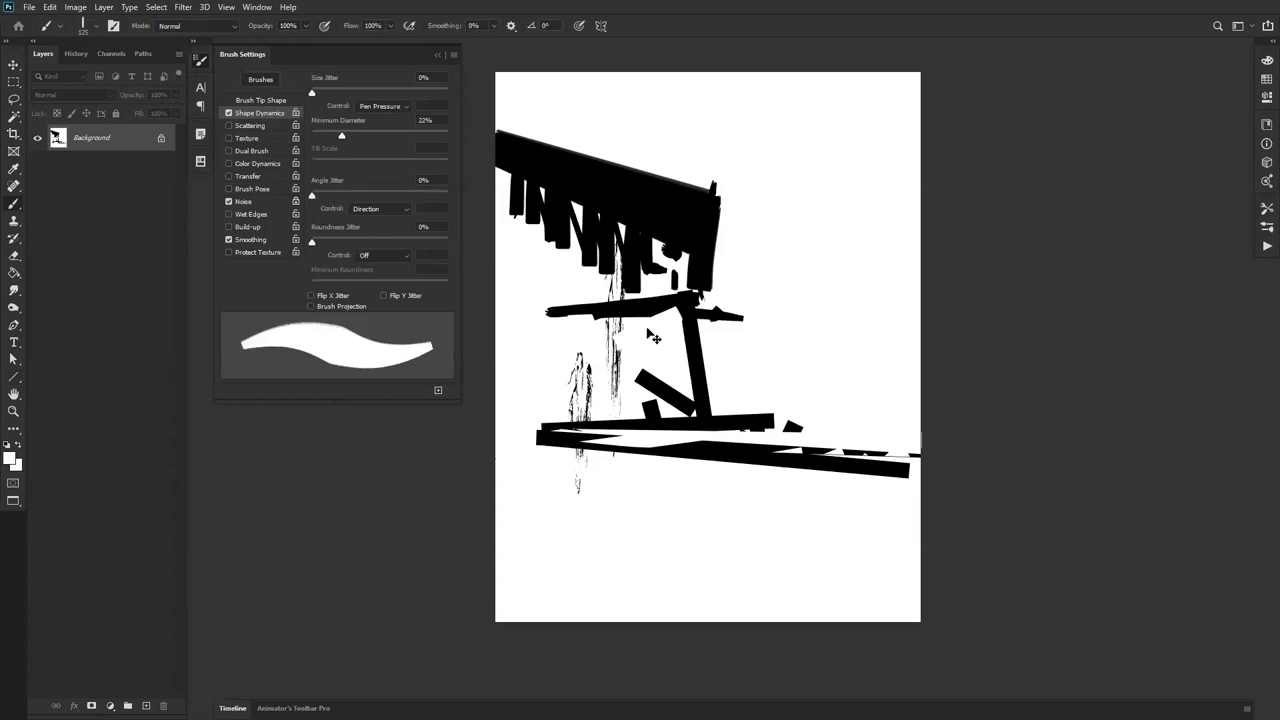
key(x)
drag(676, 320, 607, 380)
drag(606, 318, 600, 420)
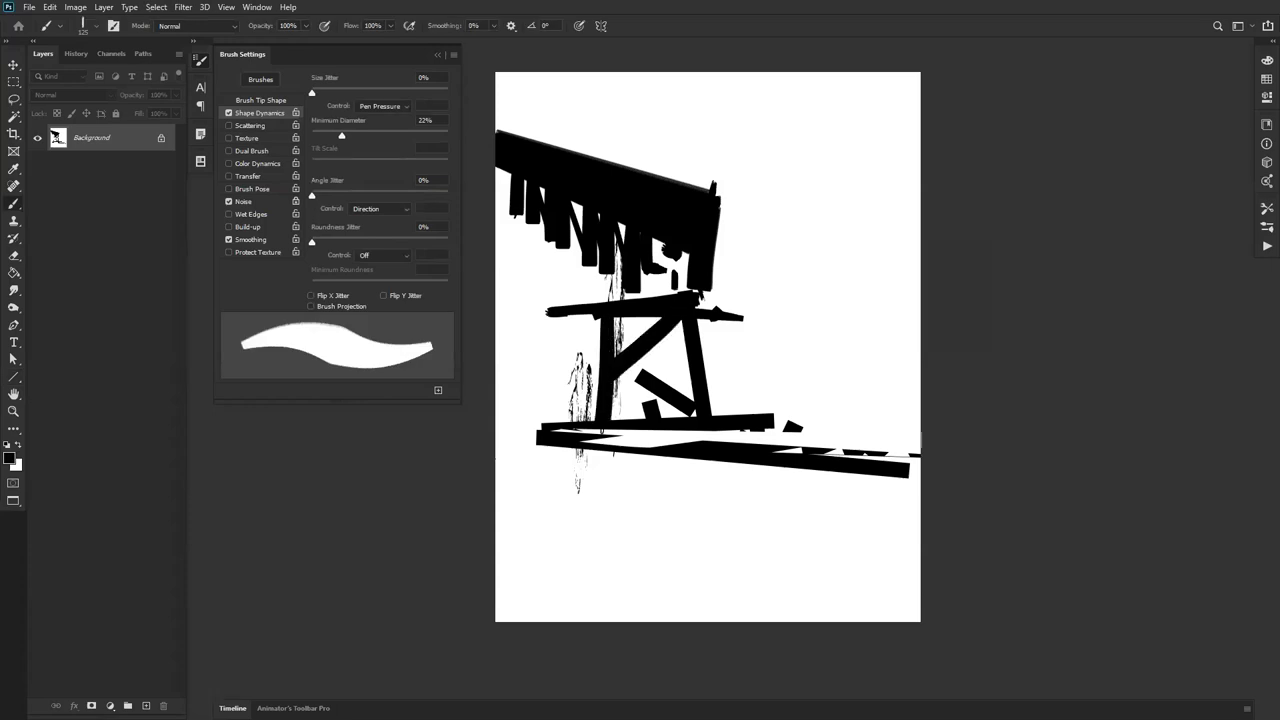
key(ctrl+z)
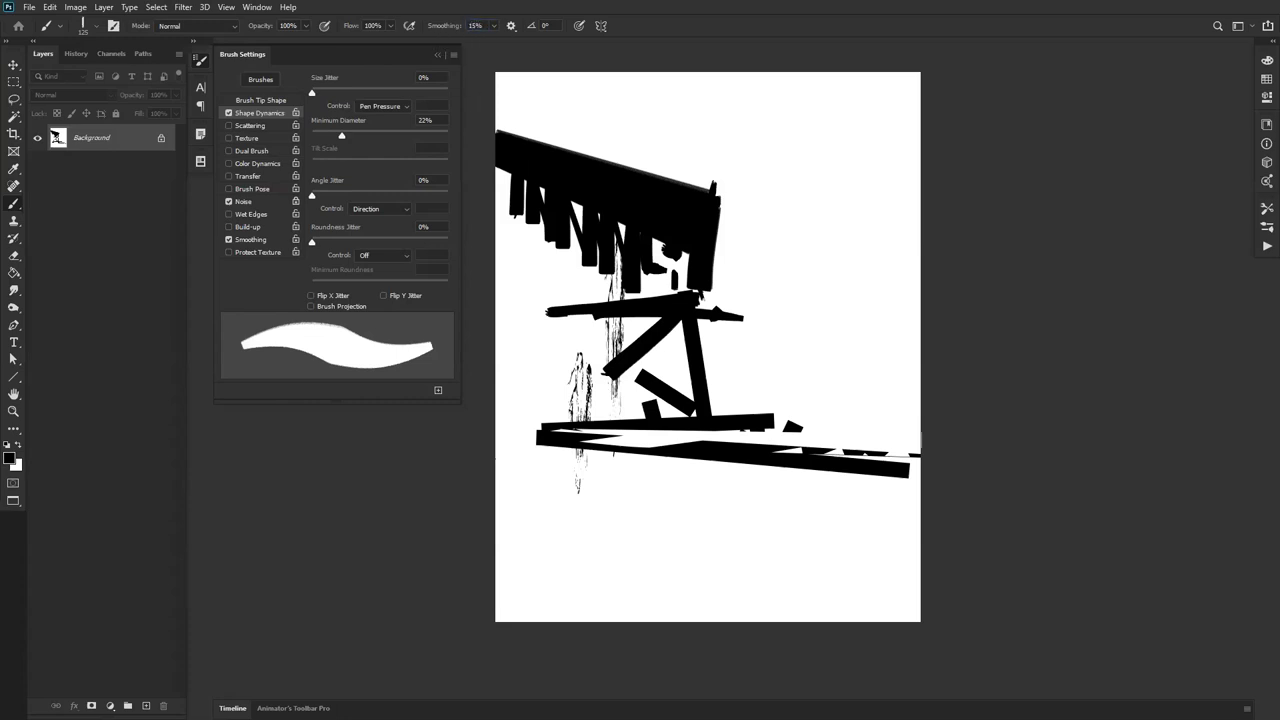
drag(621, 316, 609, 418)
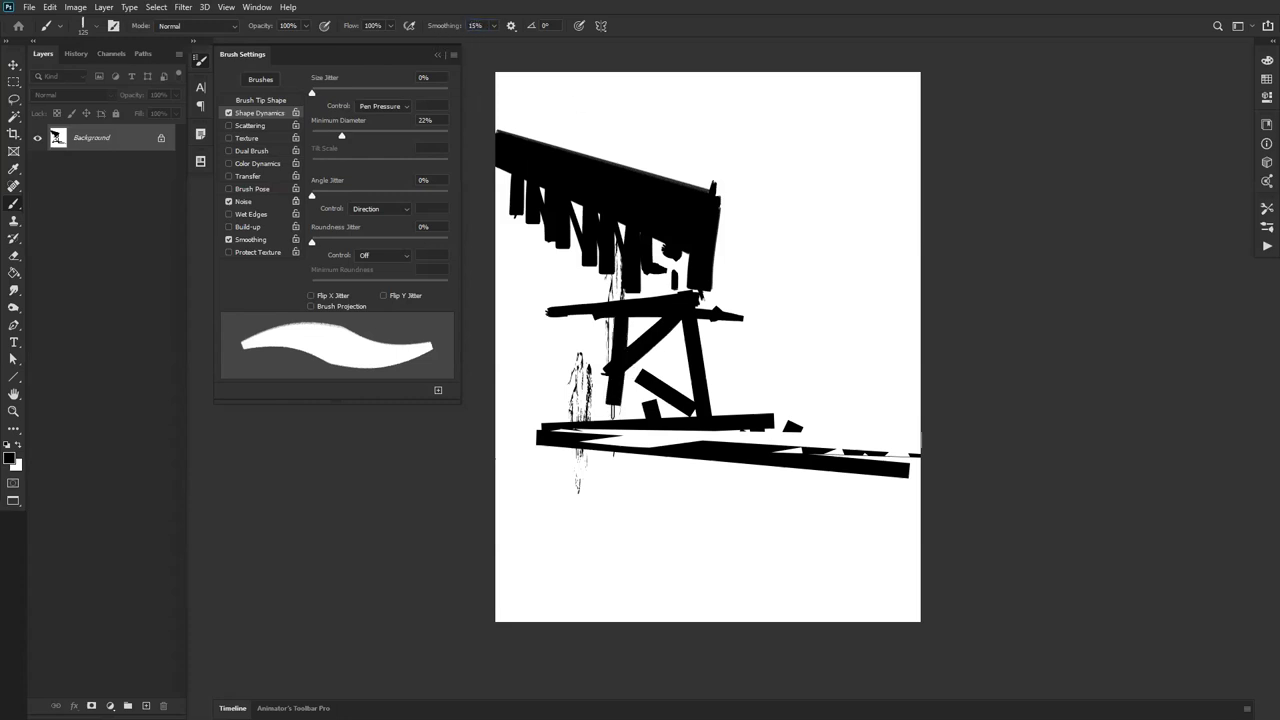
key(ctrl+z)
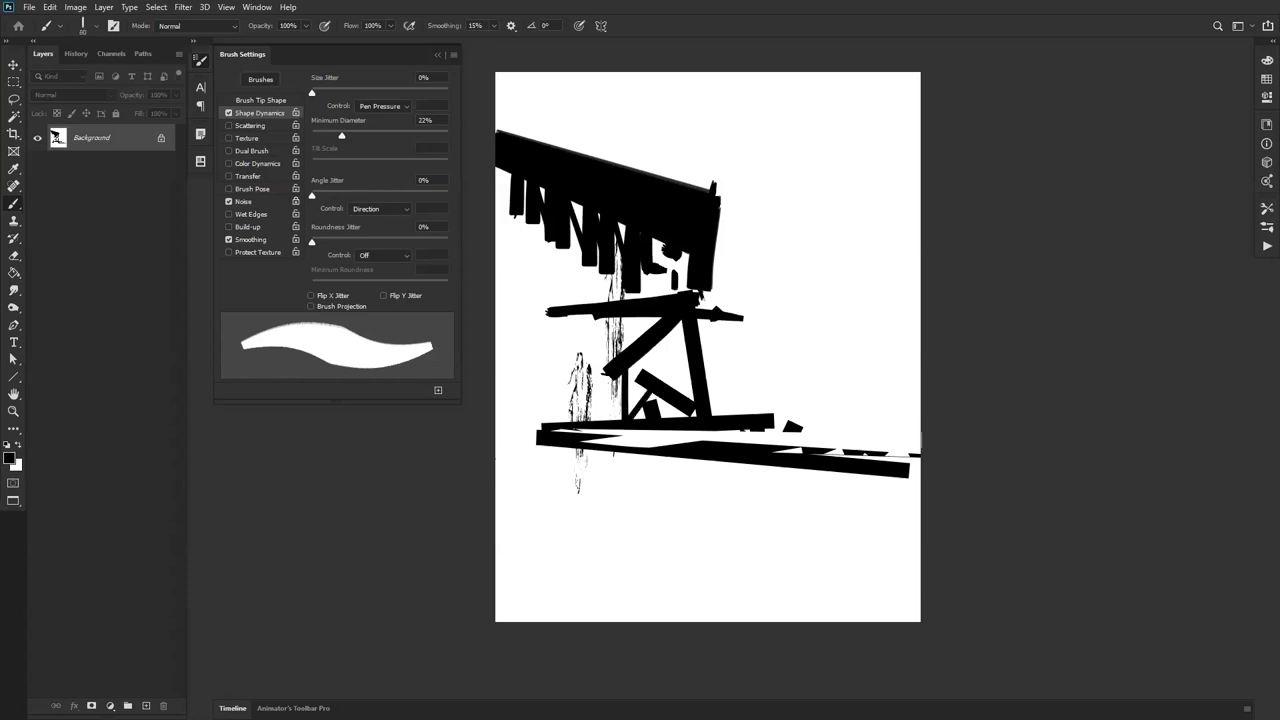
Step: Paint a low stroke beside the post, a short beam near its top, and a 400 px beam rising to the page's right edge
drag(712, 404, 772, 415)
drag(698, 325, 790, 304)
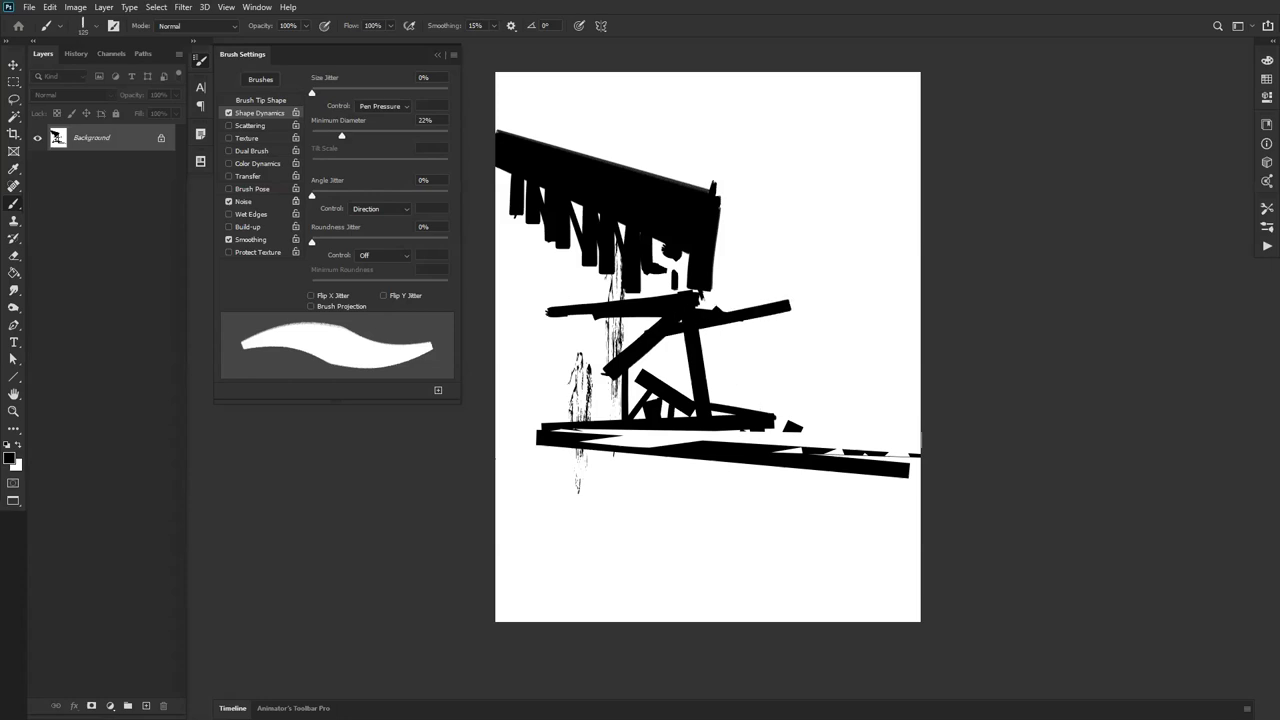
key(bracketright)
drag(685, 288, 983, 189)
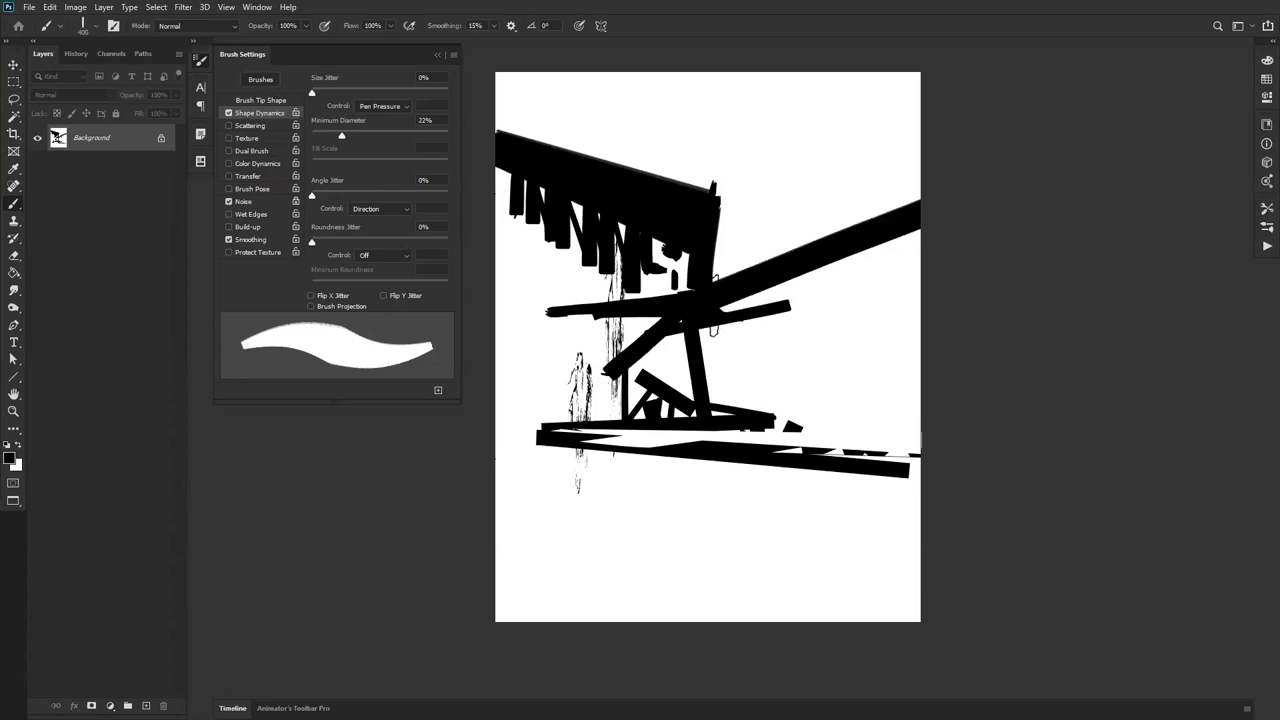
drag(714, 305, 1024, 280)
key(bracketleft)
key(ctrl+z)
Step: Set the brush smoothing to 20% and paint a thin line leftward from the beam junction with slim vertical posts at its end
key(Return)
key(bracketleft)
drag(680, 309, 514, 366)
key(ctrl+z)
mouse_move(678, 309)
mouse_down()
mouse_move(523, 354)
mouse_move(538, 414)
mouse_up()
key(bracketright)
drag(545, 352, 546, 428)
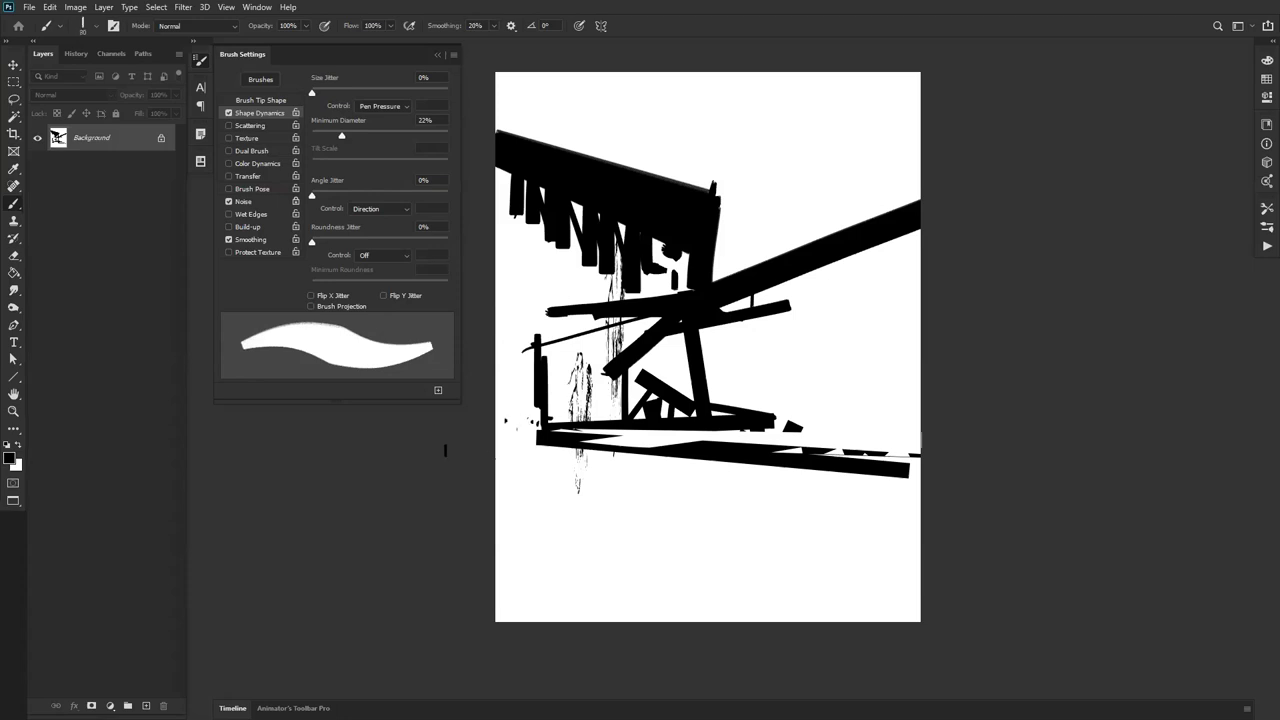
Step: Paint a diagonal stroke and a broad horizontal band beneath the base slabs, reaching the page's left edge, with a 200 px brush
drag(413, 447, 823, 495)
key(ctrl+z)
drag(522, 424, 588, 486)
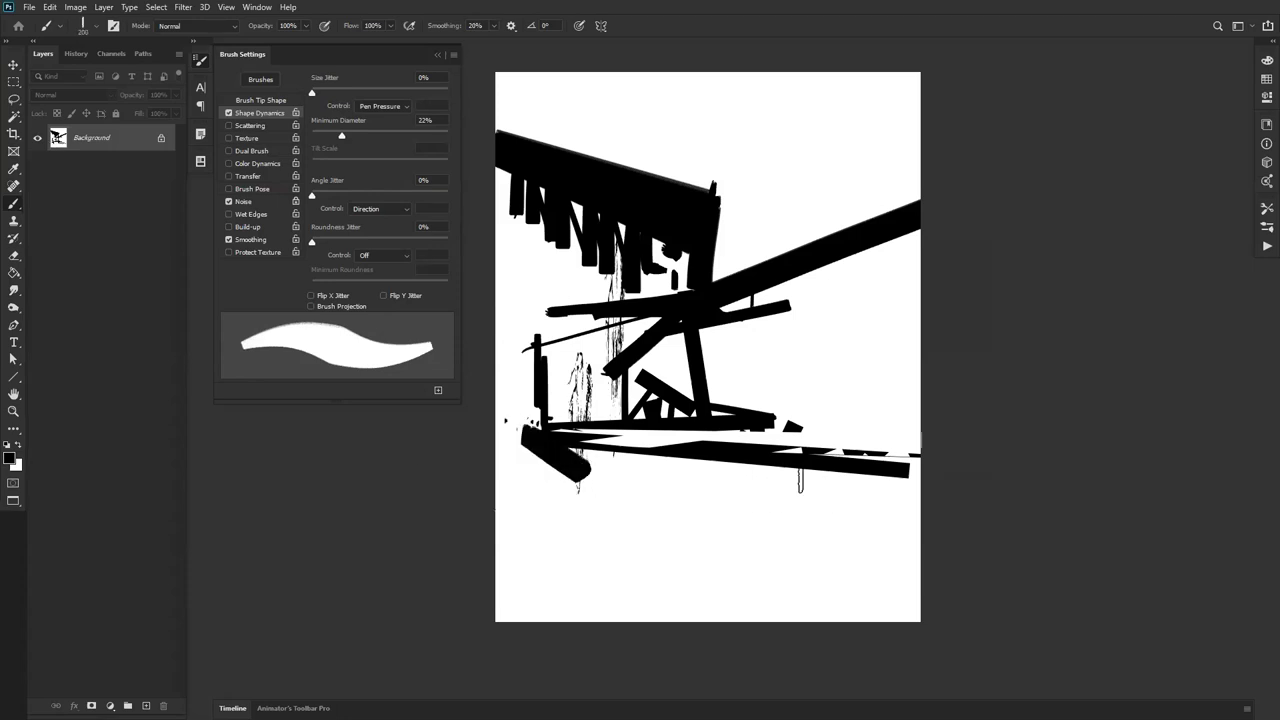
drag(815, 475, 330, 469)
Step: Enlarge the brush and paint a thick slanted beam below the band, with diagonal supports between them and dabs at the right end
key(bracketright)
mouse_move(460, 461)
mouse_down()
mouse_move(860, 487)
mouse_move(438, 583)
mouse_up()
drag(732, 494, 552, 531)
drag(668, 502, 484, 546)
drag(528, 478, 574, 524)
mouse_move(614, 480)
mouse_down()
mouse_move(582, 514)
mouse_move(640, 506)
mouse_up()
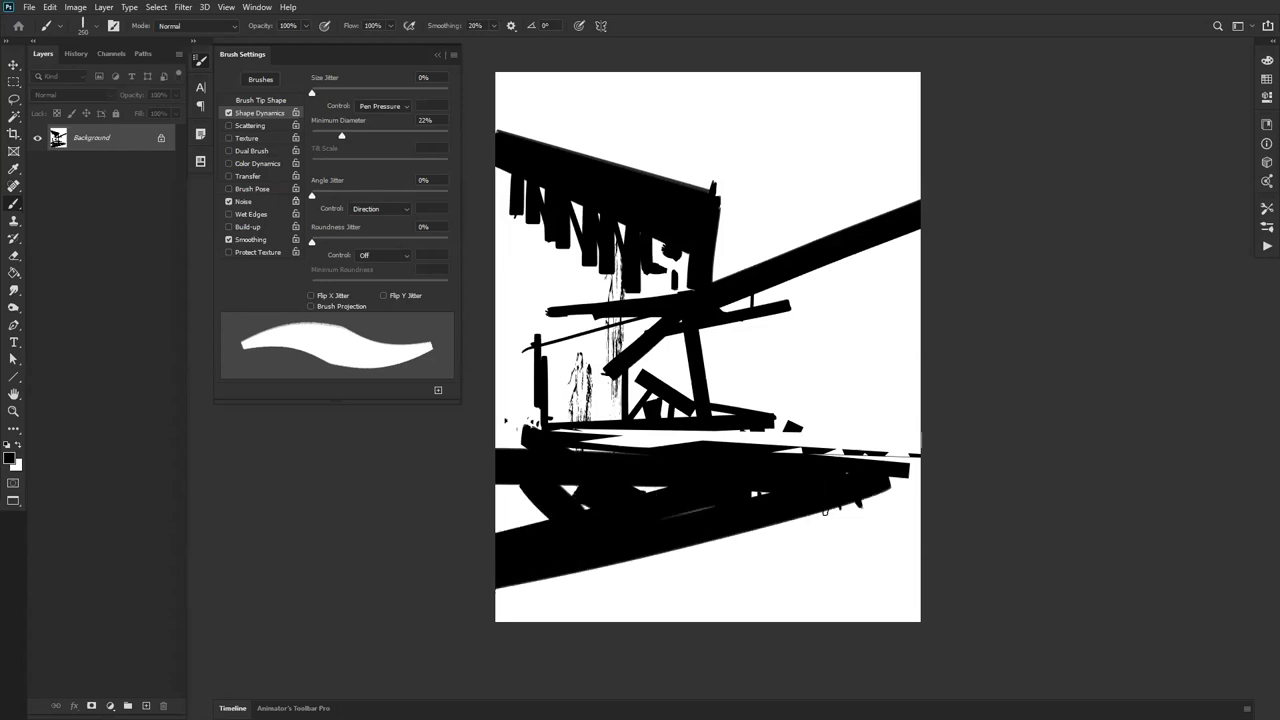
mouse_move(895, 495)
mouse_down()
mouse_move(913, 496)
mouse_move(853, 512)
mouse_up()
Step: Clean the underside of the lower slanted beam with long white strokes, covering the dabs at its right end
key(x)
drag(943, 484, 536, 641)
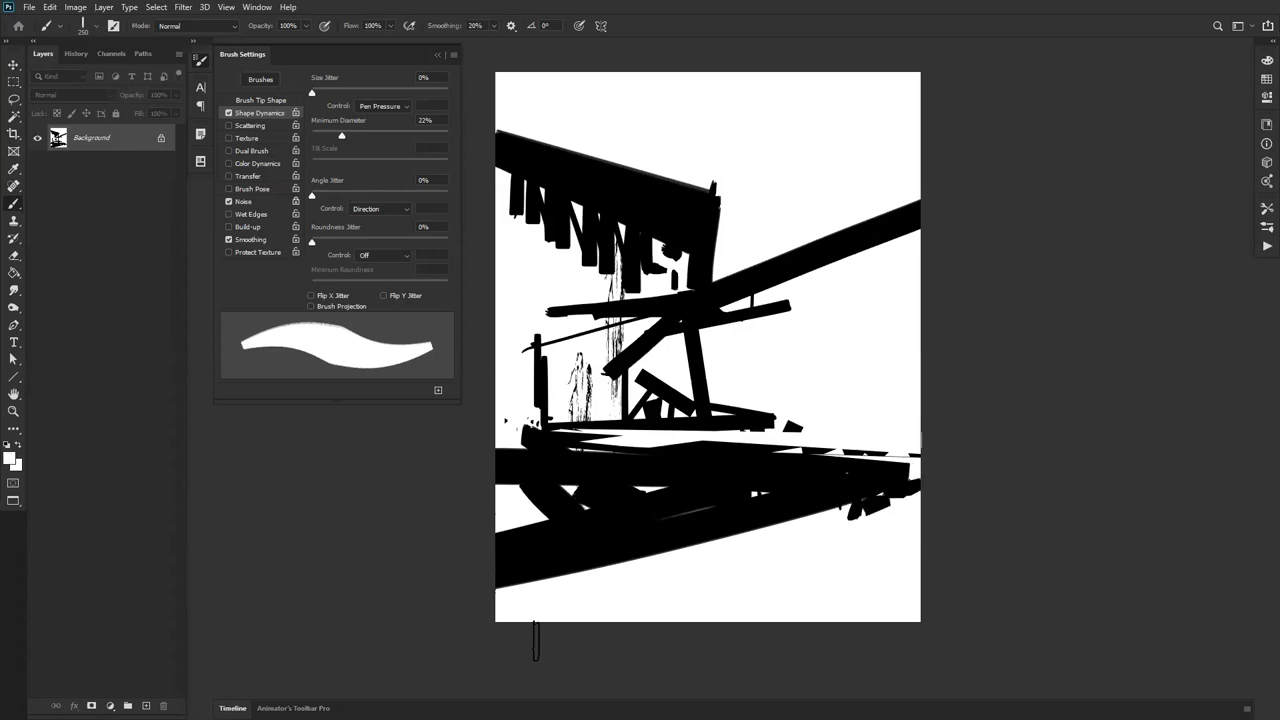
drag(995, 485, 454, 620)
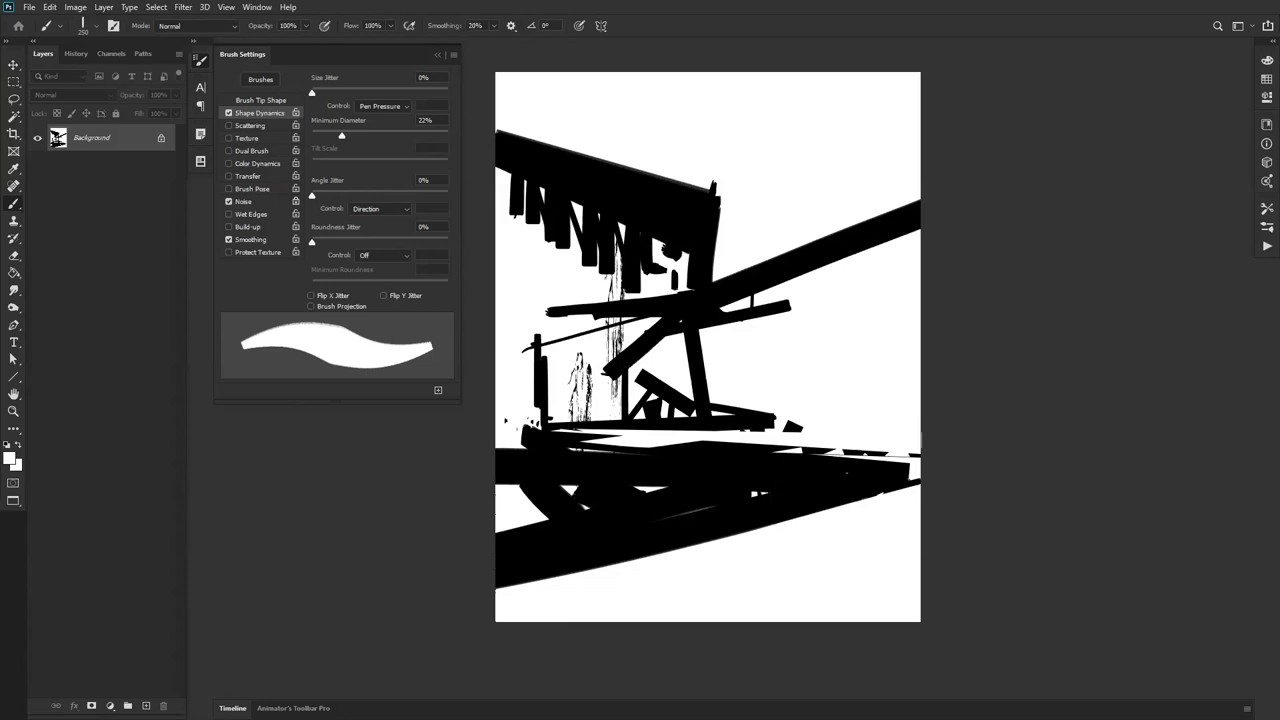
Step: Lasso a long wedge across the lower slanted beam, paint it white while leaving a few dark slivers, and deselect
key(l)
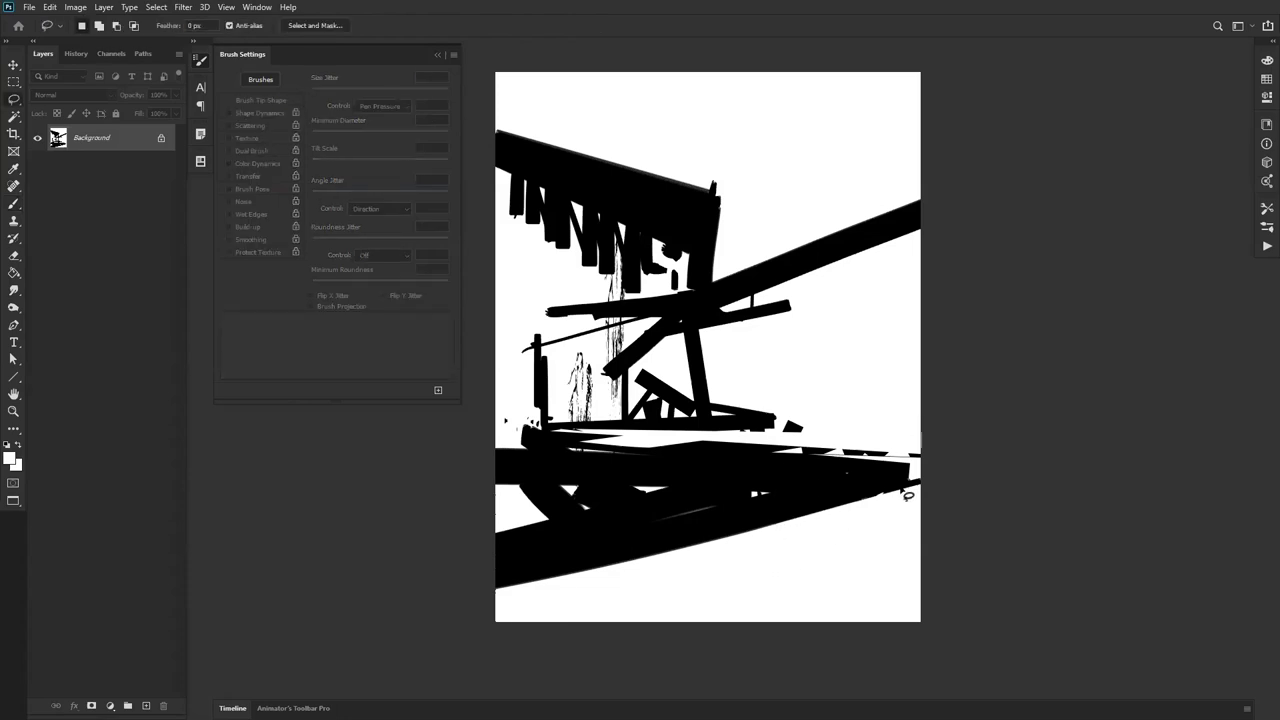
click(914, 486)
click(393, 522)
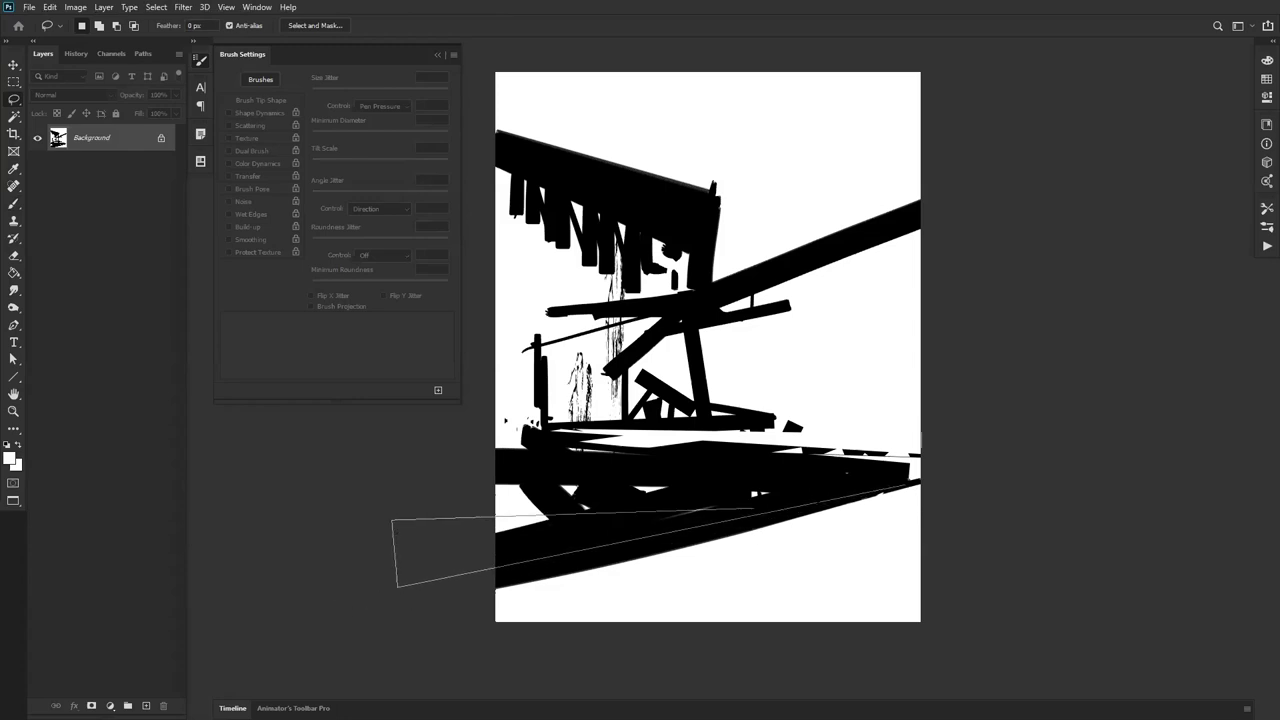
click(911, 492)
key(b)
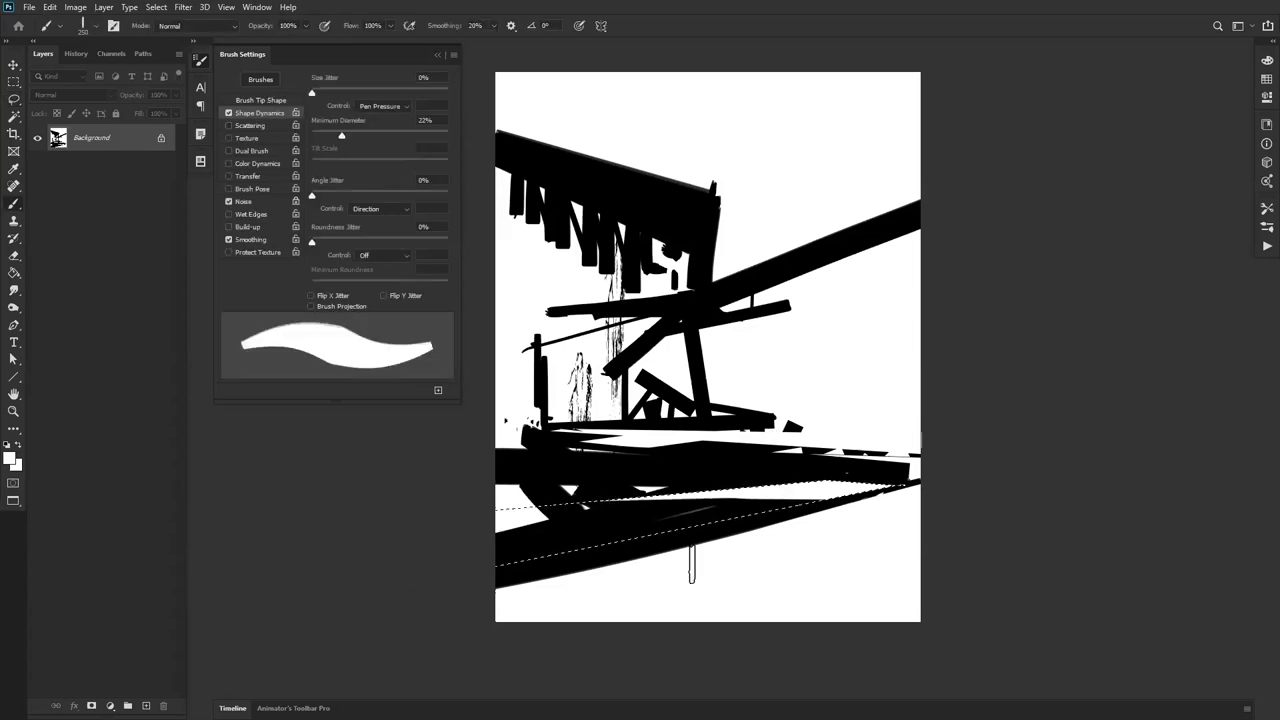
mouse_move(706, 567)
mouse_down()
mouse_move(733, 554)
mouse_move(810, 558)
mouse_move(901, 521)
mouse_move(968, 532)
mouse_up()
mouse_move(590, 500)
mouse_down()
mouse_move(667, 581)
mouse_move(617, 520)
mouse_move(578, 528)
mouse_move(522, 548)
mouse_move(463, 640)
mouse_move(538, 590)
mouse_move(599, 581)
mouse_move(543, 537)
mouse_move(590, 527)
mouse_move(461, 512)
mouse_up()
key(ctrl+d)
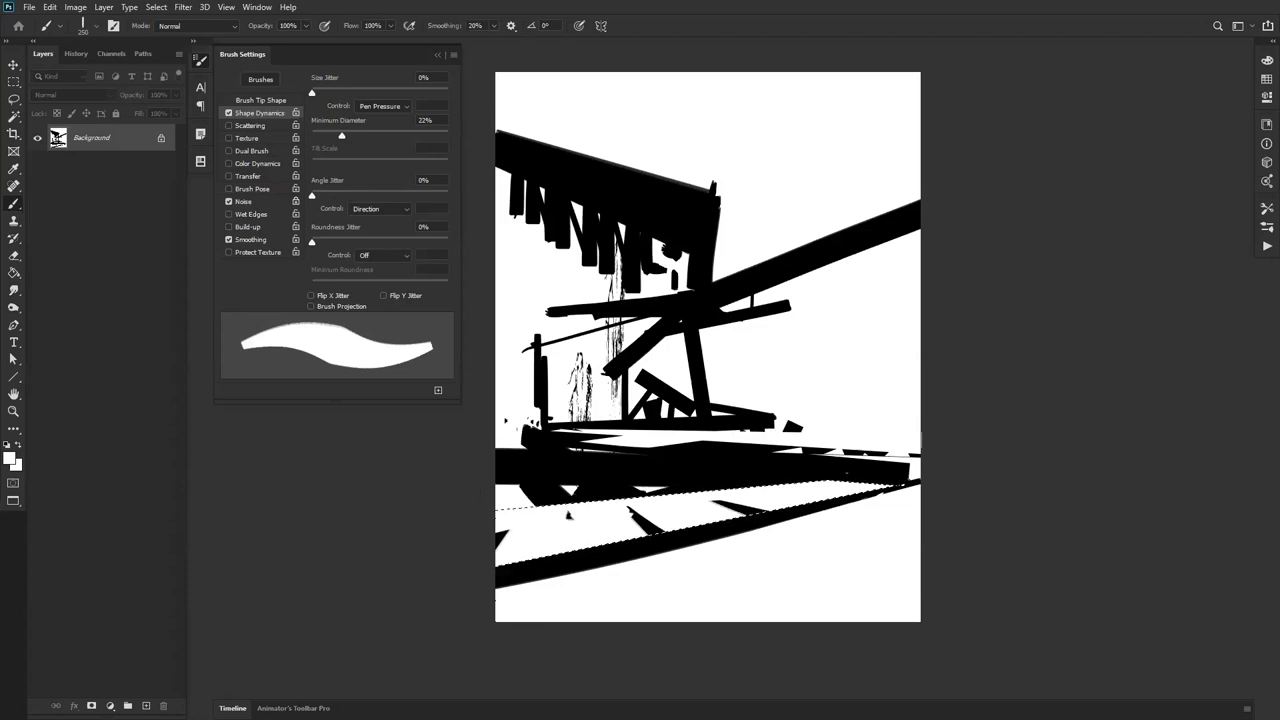
drag(700, 508, 689, 520)
drag(457, 593, 968, 507)
key(ctrl+z)
drag(392, 613, 938, 485)
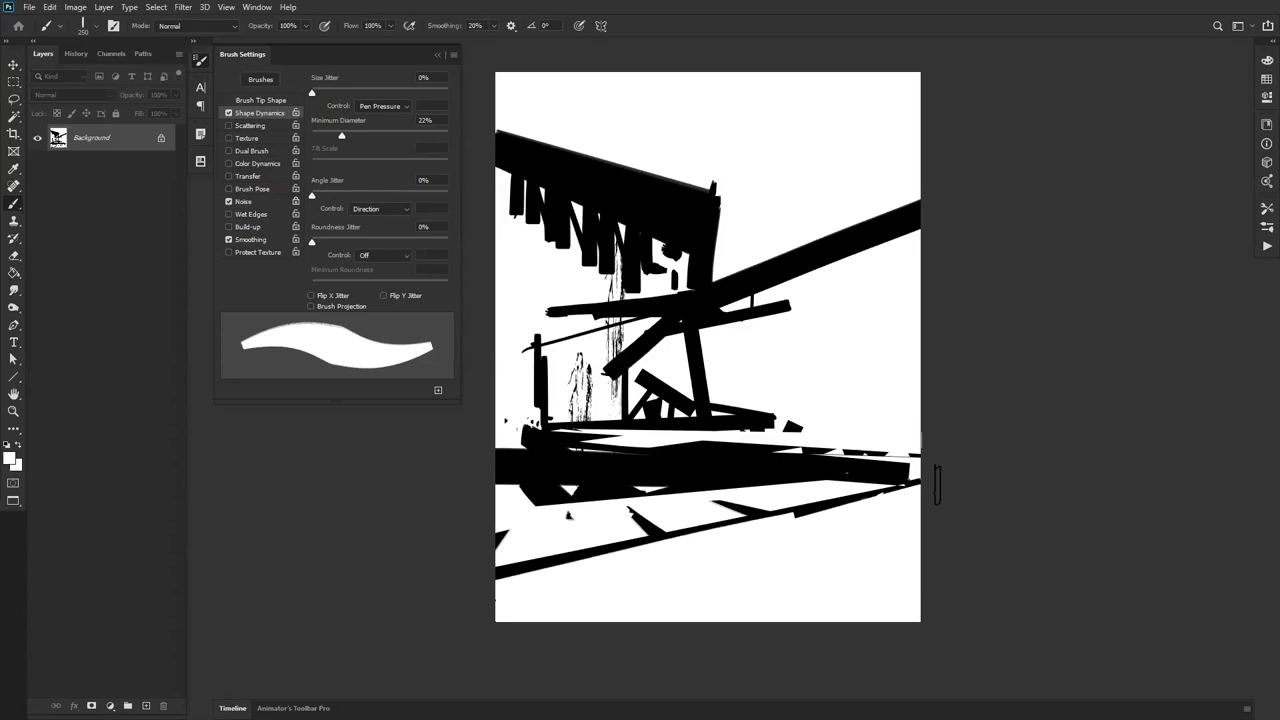
key(ctrl+z)
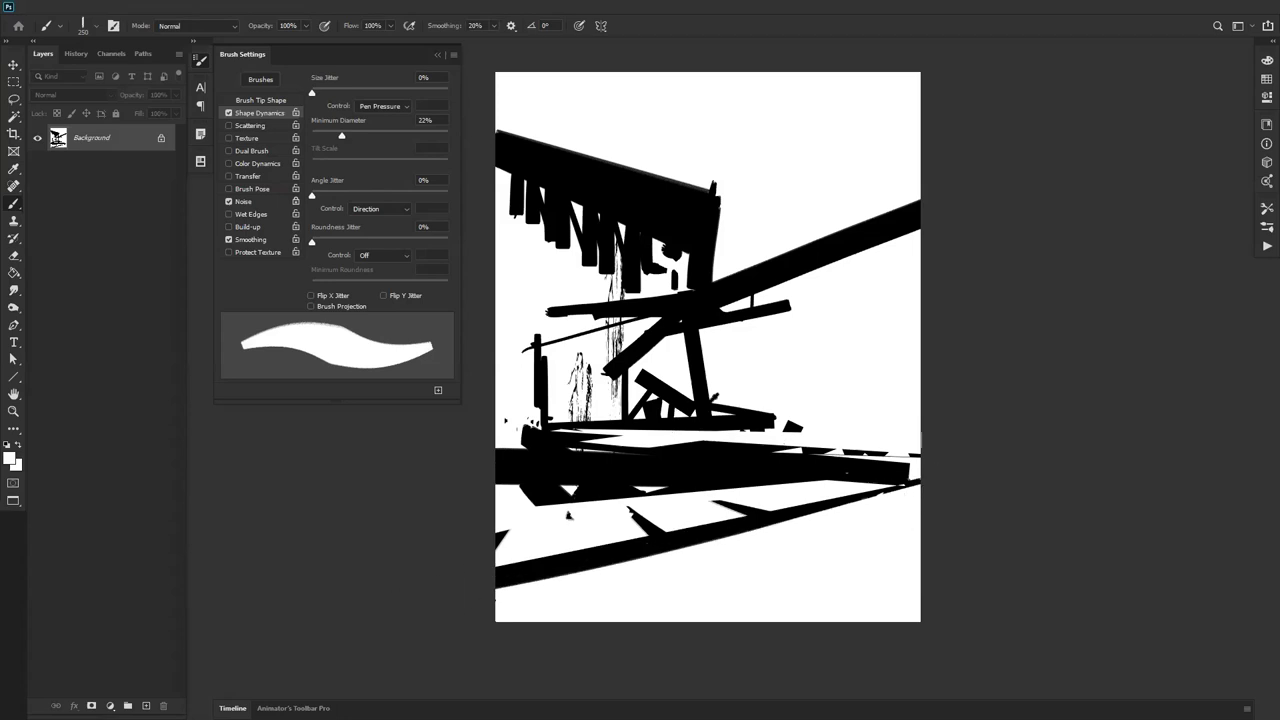
key(bracketleft)
key(bracketleft)
drag(871, 246, 857, 440)
key(ctrl+z)
key(bracketright)
key(bracketright)
drag(895, 238, 828, 442)
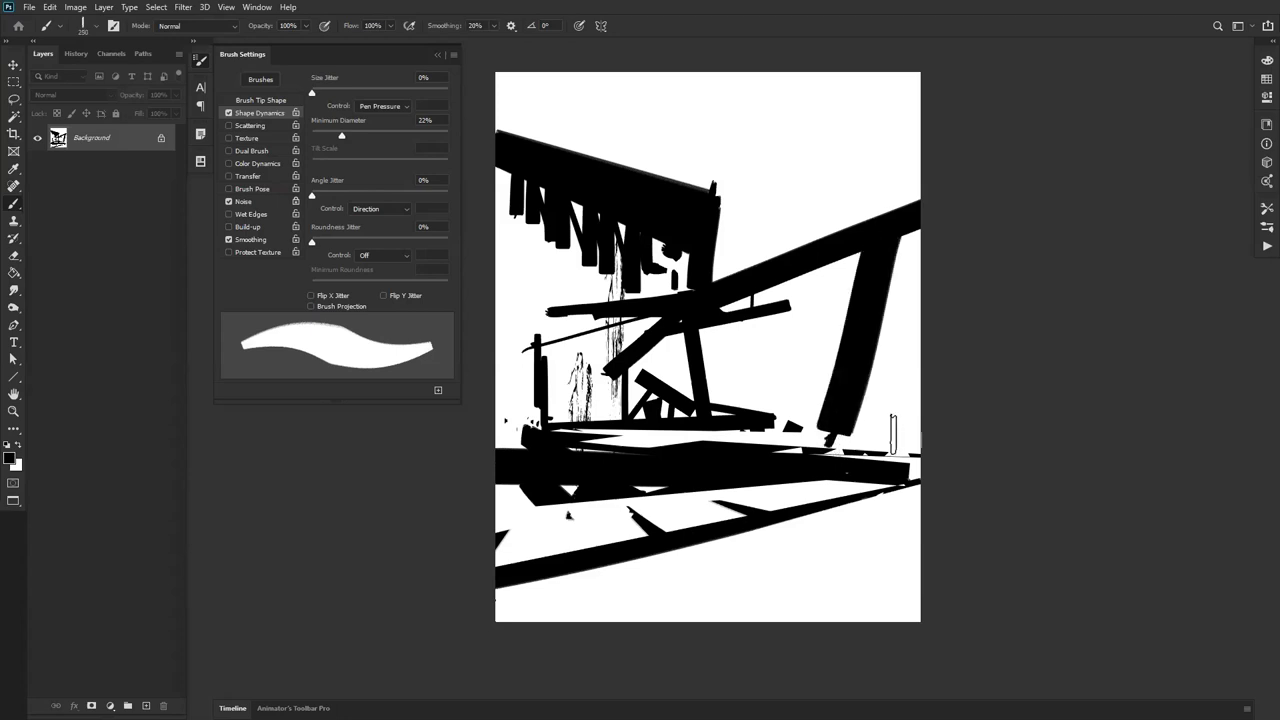
key(ctrl+z)
key(bracketleft)
drag(878, 248, 832, 440)
key(ctrl+z)
Step: Select the region above the floor line with a straight-edged lasso outline that encloses the beams and the open area at right
key(k)
key(l)
click(790, 428)
click(953, 429)
click(1050, 182)
click(878, 132)
click(561, 166)
click(486, 298)
key(Return)
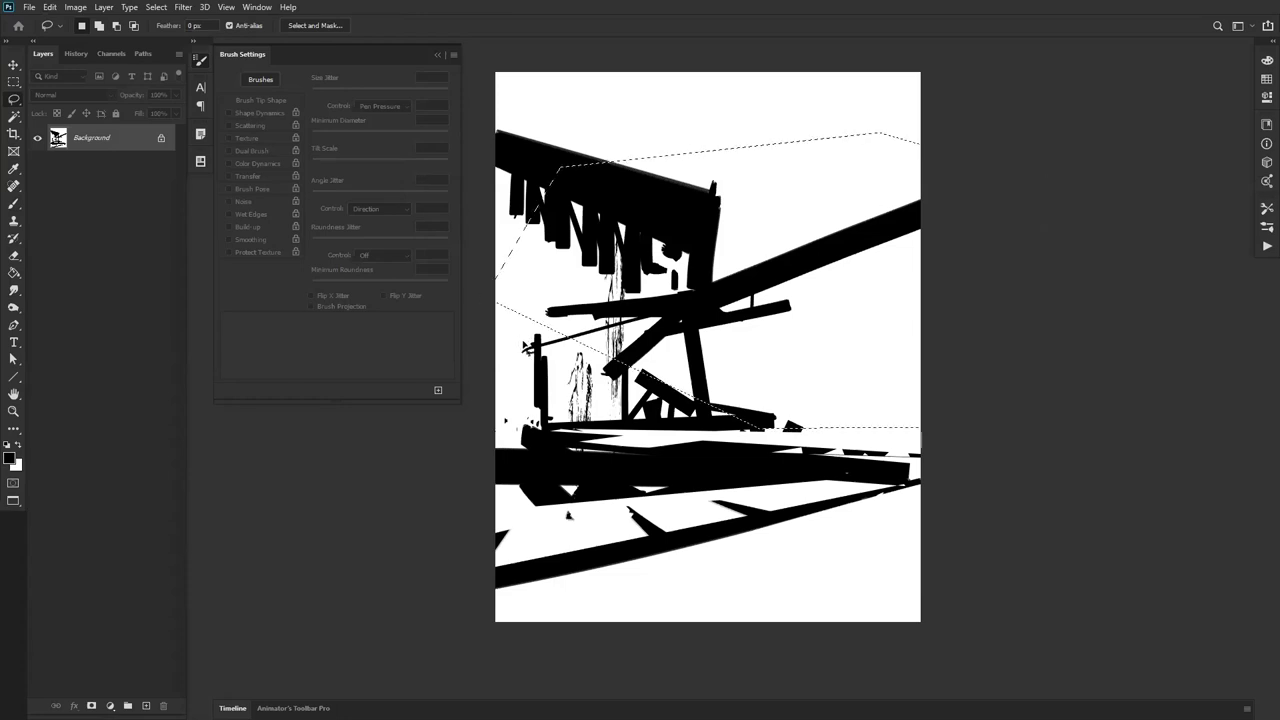
Step: Paint a thick black pillar under the rising beam at 400 px and an angled brace at its upper right at 175 px
key(b)
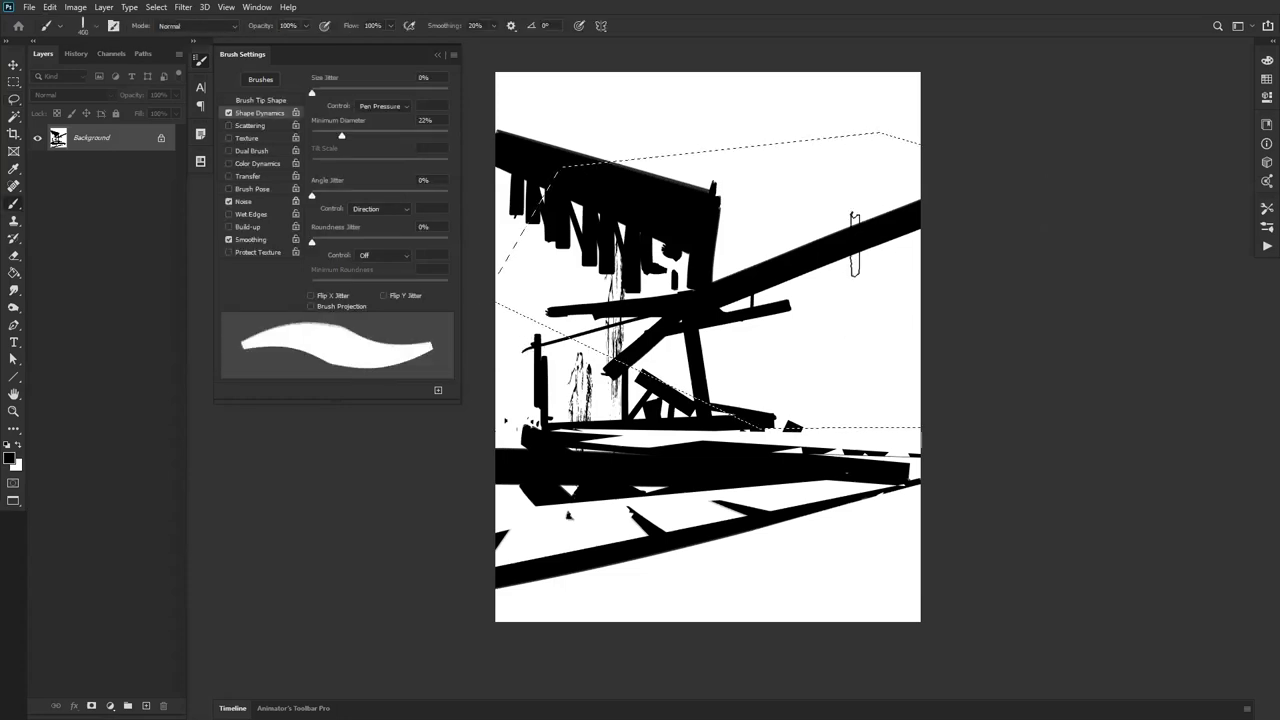
drag(852, 263, 825, 490)
drag(872, 356, 866, 424)
key(ctrl+z)
key(bracketleft)
key(bracketleft)
key(bracketleft)
drag(912, 238, 863, 332)
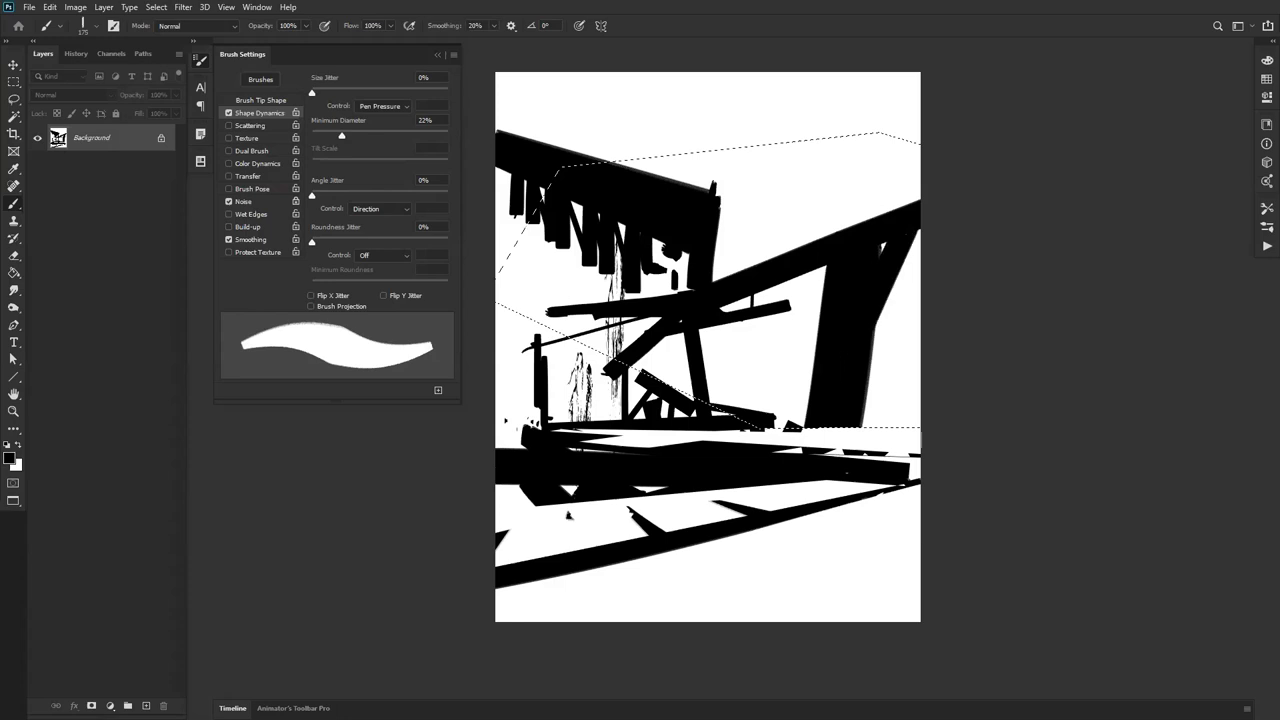
Step: Shrink the brush and paint thin braces at the pillar's upper left and at its right foot
key(bracketleft)
key(bracketleft)
key(bracketleft)
key(bracketleft)
key(bracketleft)
key(bracketleft)
key(bracketleft)
drag(824, 268, 816, 298)
drag(866, 374, 886, 428)
Step: Set the brush to 100 px, paint along the floor line at the pillar's base and clear the selection
key(bracketright)
key(bracketright)
key(bracketright)
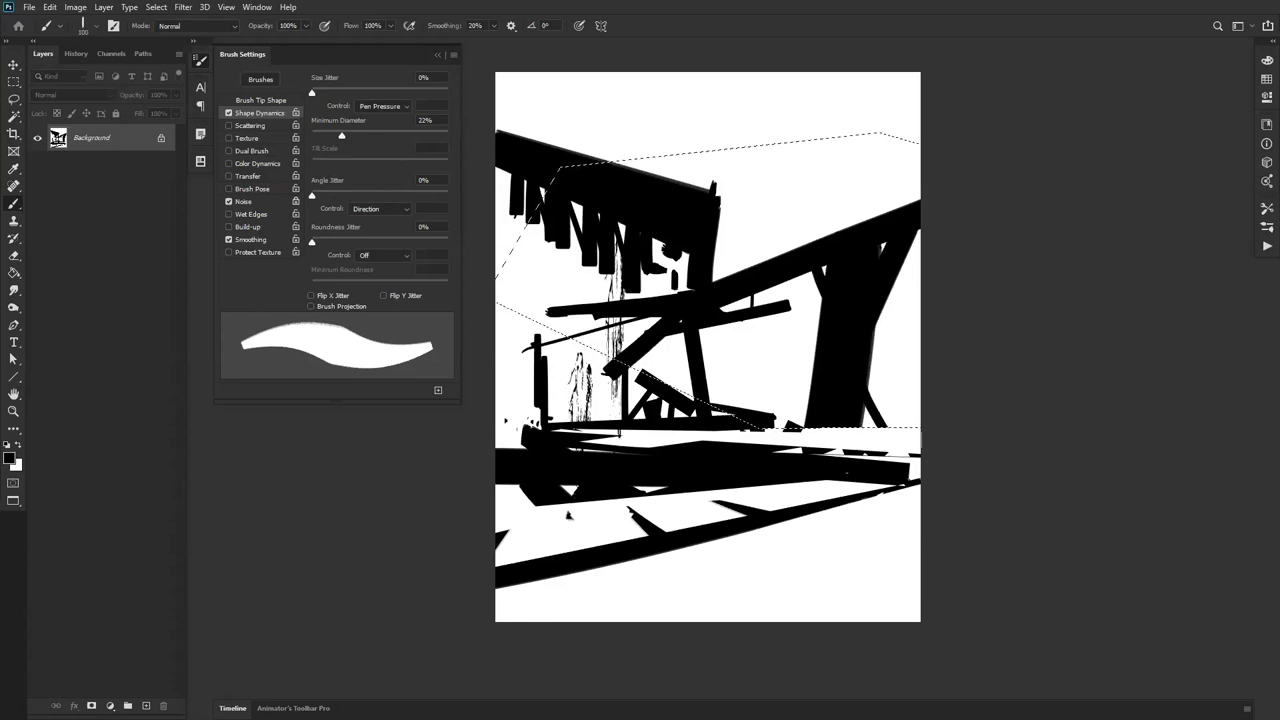
drag(762, 421, 871, 420)
key(ctrl+d)
Step: Paint over the thick slanted beam and its hanging supports at the upper left in white, shrinking the brush for the remaining bits
key(x)
mouse_move(562, 146)
mouse_down()
mouse_move(580, 165)
mouse_move(572, 213)
mouse_move(810, 171)
mouse_up()
drag(534, 236, 744, 205)
key(bracketleft)
key(bracketleft)
key(bracketleft)
key(bracketleft)
key(bracketleft)
key(bracketleft)
key(bracketleft)
key(bracketleft)
key(bracketleft)
mouse_move(650, 268)
mouse_down()
mouse_move(658, 280)
mouse_move(698, 272)
mouse_move(526, 249)
mouse_move(751, 206)
mouse_move(838, 210)
mouse_move(693, 233)
mouse_up()
Step: Lasso a jagged, cloud-like outline above the rising beam, paint it solid black and deselect
key(l)
drag(748, 266, 746, 268)
key(b)
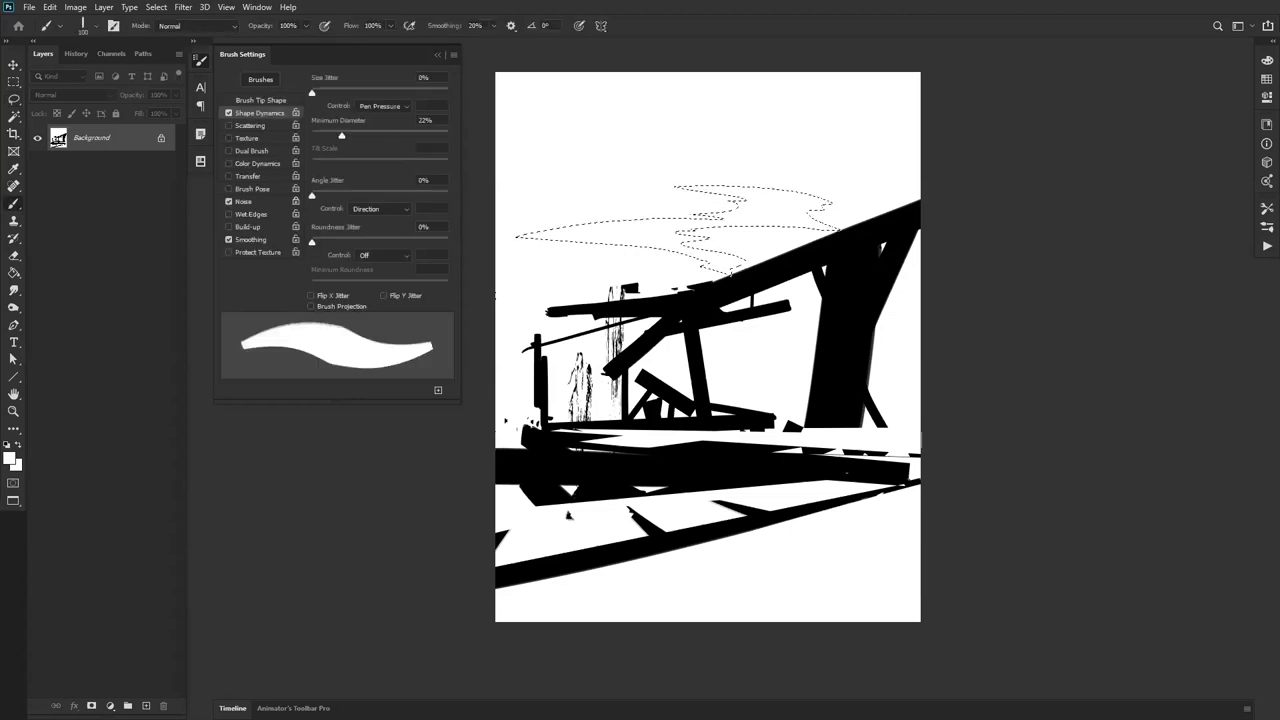
mouse_move(889, 177)
mouse_down()
mouse_move(800, 220)
mouse_move(805, 206)
mouse_move(520, 289)
mouse_move(778, 188)
mouse_up()
key(ctrl+d)
Step: Reduce the brush size and paint small detail strokes on the jagged black shape, undoing the last one
key(bracketleft)
key(bracketleft)
key(bracketleft)
key(bracketleft)
key(bracketleft)
key(bracketleft)
mouse_move(743, 236)
mouse_down()
mouse_move(800, 240)
mouse_move(715, 200)
mouse_move(689, 213)
mouse_up()
key(bracketleft)
key(bracketleft)
key(bracketleft)
key(bracketleft)
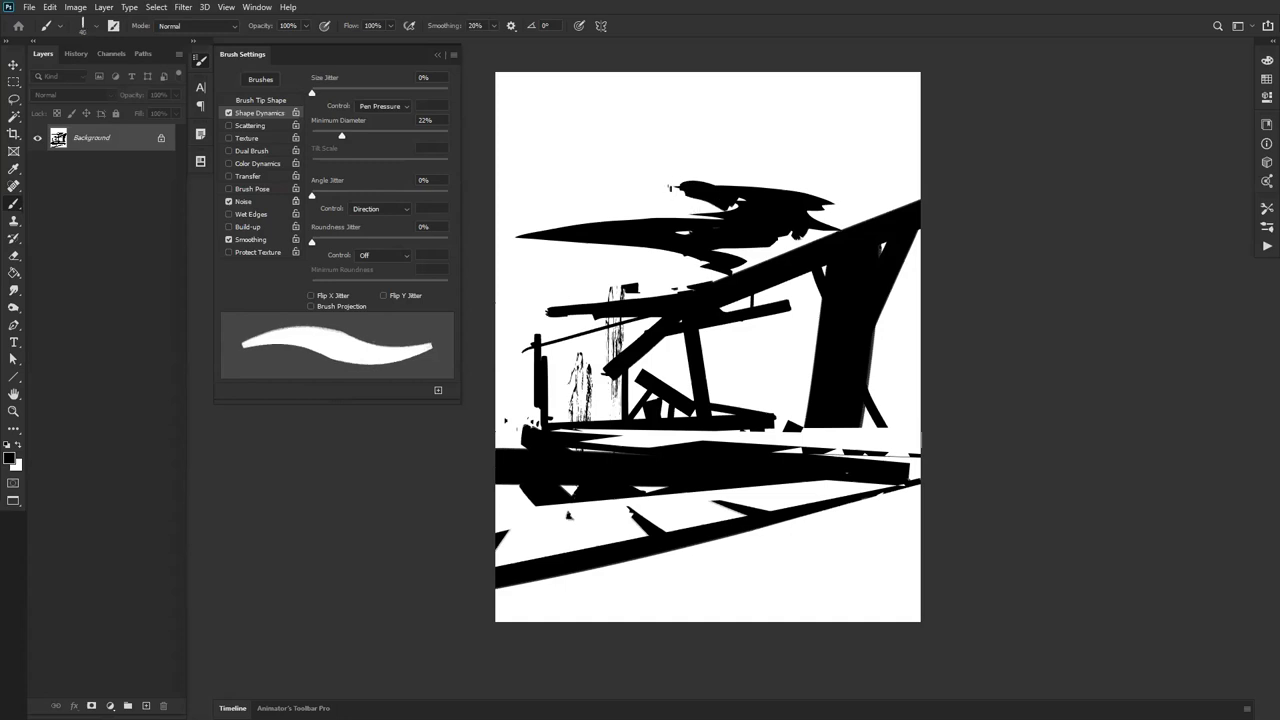
key(ctrl+z)
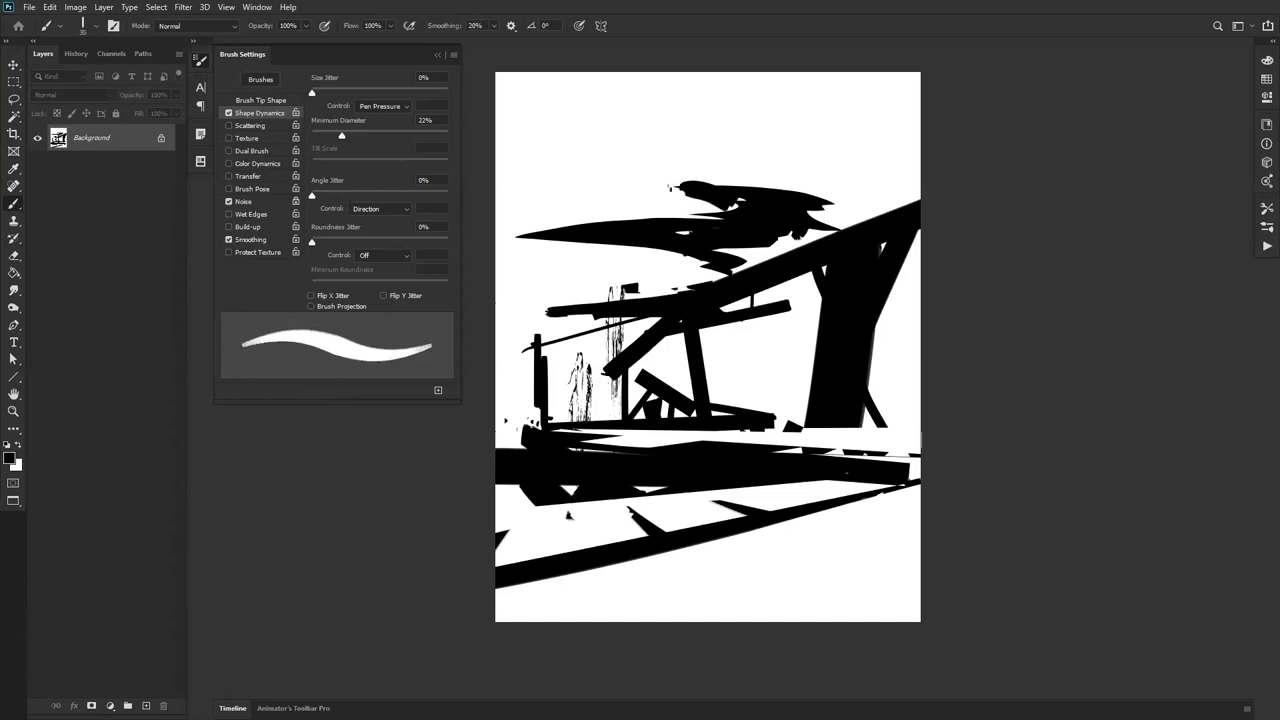
Step: Paint thin black lines projecting from the jagged black shape above the rising beam, adjusting the brush size between strokes
key(bracketright)
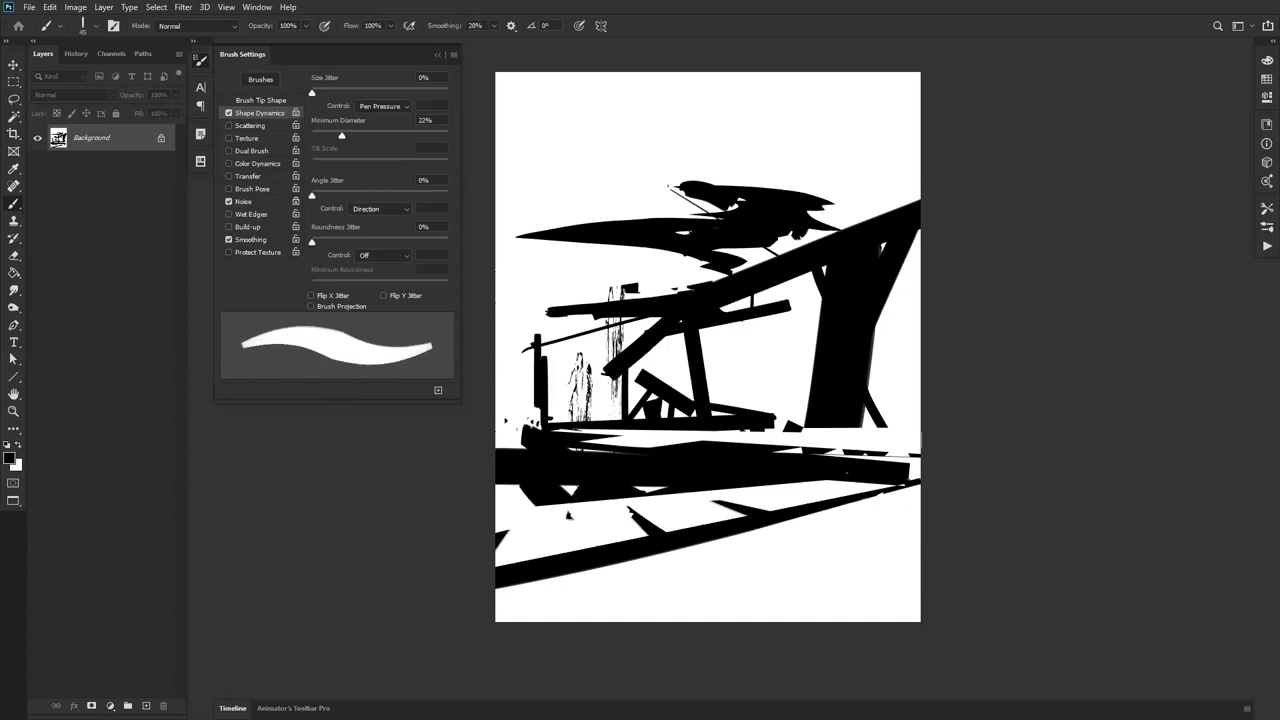
mouse_move(638, 186)
mouse_down()
mouse_move(796, 190)
mouse_move(840, 212)
mouse_up()
key(bracketright)
key(bracketright)
key(bracketright)
key(bracketright)
key(bracketright)
key(bracketright)
key(bracketright)
key(bracketright)
key(bracketleft)
key(bracketleft)
key(bracketleft)
key(bracketleft)
key(bracketleft)
key(bracketleft)
key(bracketleft)
key(bracketleft)
key(bracketleft)
drag(664, 157, 868, 221)
drag(782, 256, 510, 217)
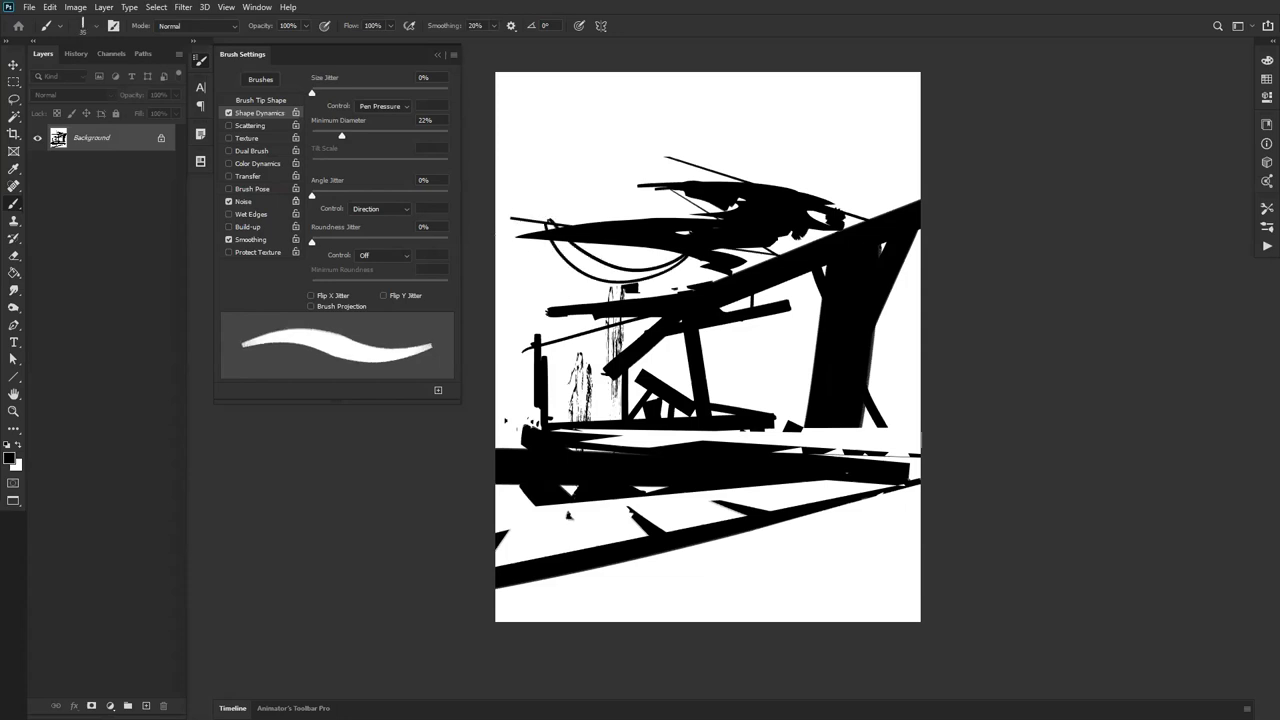
Step: Lasso a crescent hanging below the long pointed wing shape, paint it solid black and clear the selection
key(l)
mouse_move(555, 228)
mouse_down()
mouse_move(692, 268)
mouse_move(562, 236)
mouse_move(630, 288)
mouse_move(690, 262)
mouse_move(695, 275)
mouse_up()
key(b)
key(ctrl+d)
Step: Lasso a long tapered shape hanging from the jagged mass down across the beam and paint it solid black
key(l)
mouse_move(677, 162)
mouse_down()
mouse_move(711, 378)
mouse_move(766, 383)
mouse_move(814, 253)
mouse_move(720, 380)
mouse_move(738, 432)
mouse_move(790, 320)
mouse_move(790, 246)
mouse_up()
mouse_move(703, 178)
mouse_down()
mouse_move(786, 315)
mouse_move(800, 256)
mouse_move(765, 265)
mouse_move(716, 226)
mouse_up()
drag(697, 175, 702, 177)
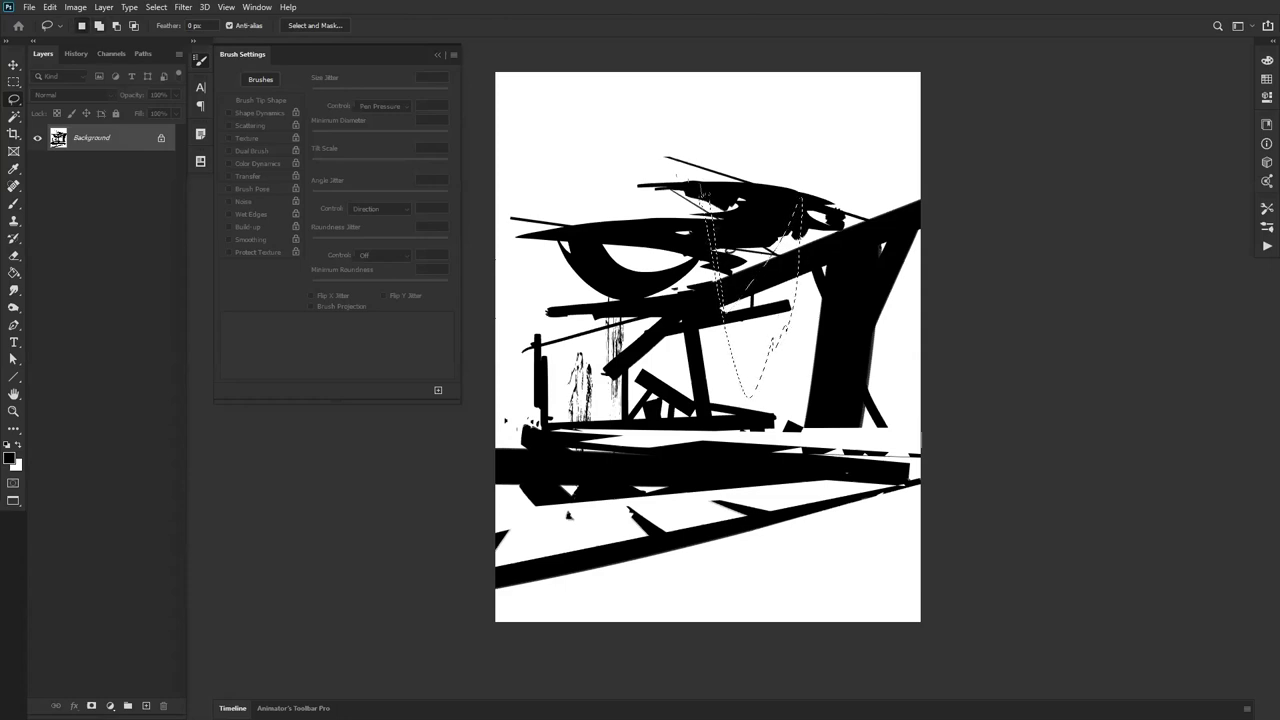
key(b)
drag(760, 225, 752, 402)
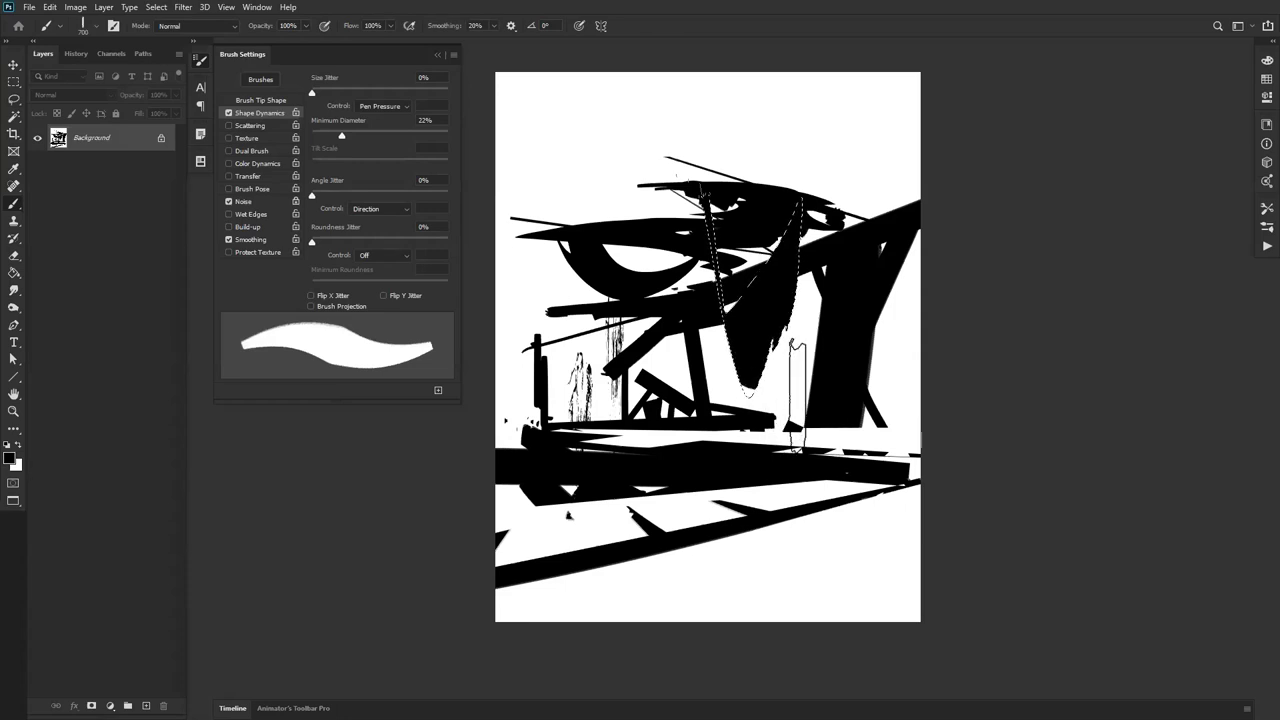
Step: Try to cut a white line across the lower part of the hanging black shape with the Line tool
key(e)
drag(771, 357, 773, 367)
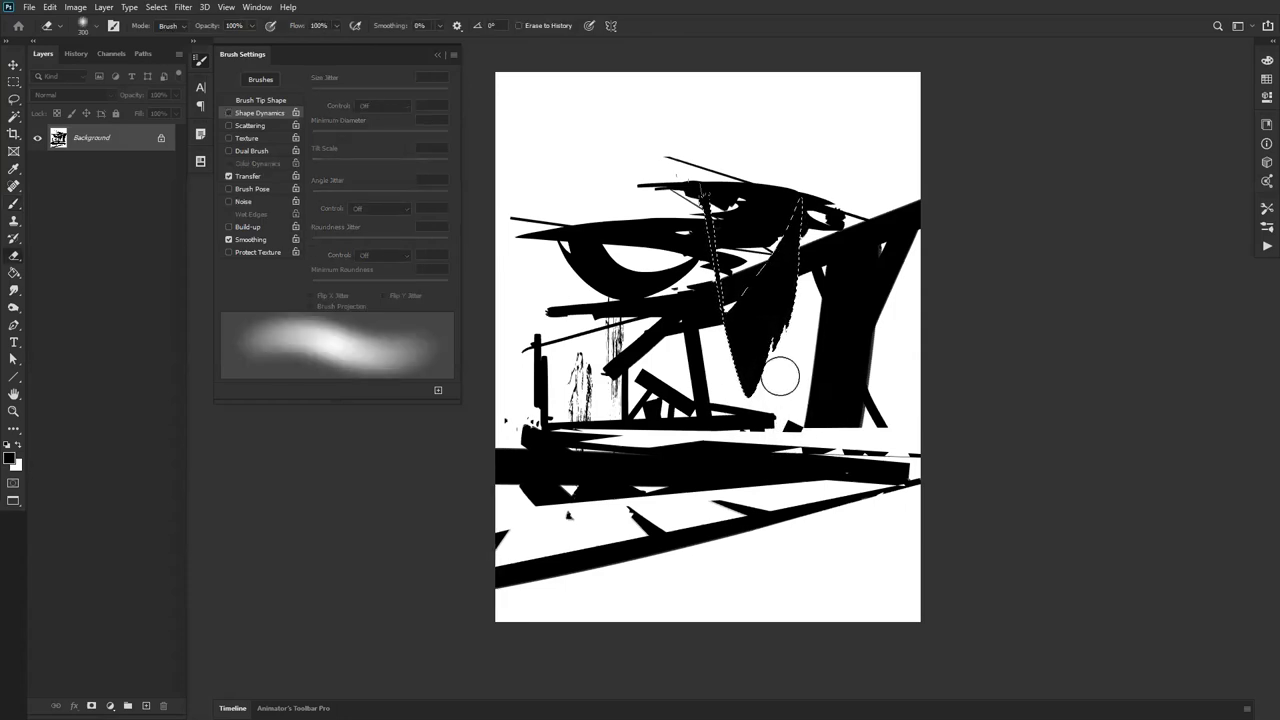
key(u)
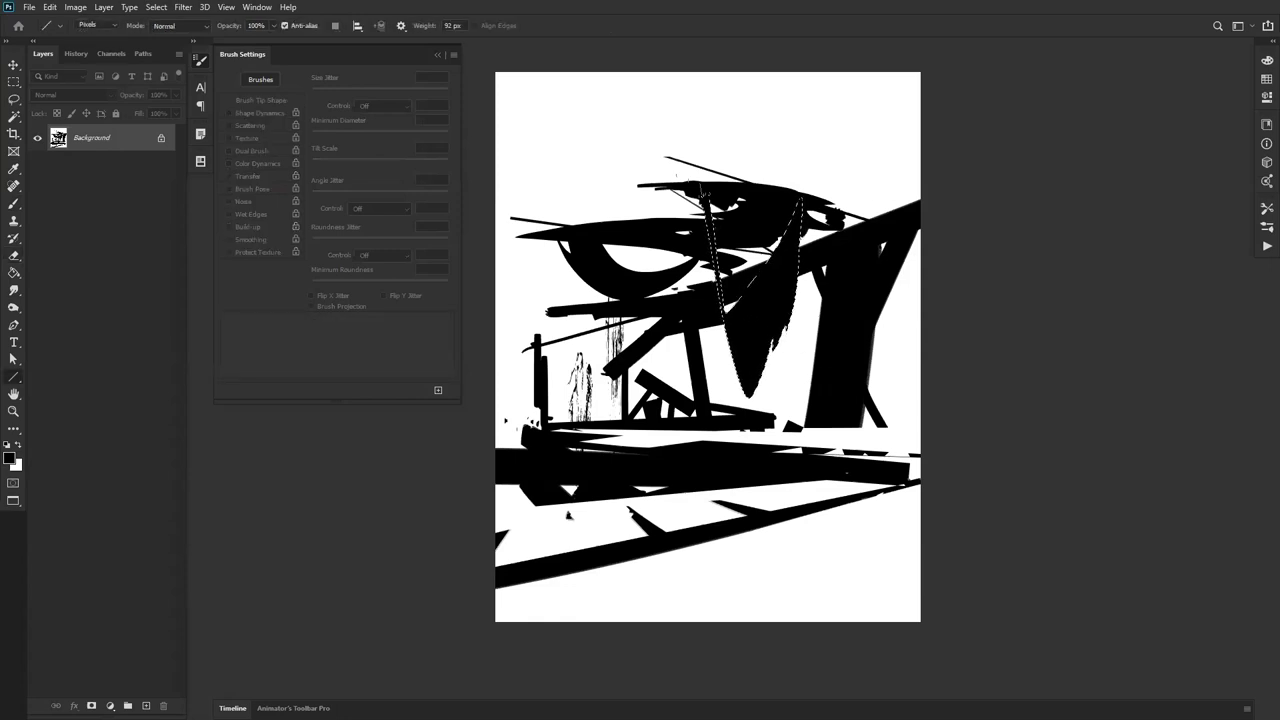
key(x)
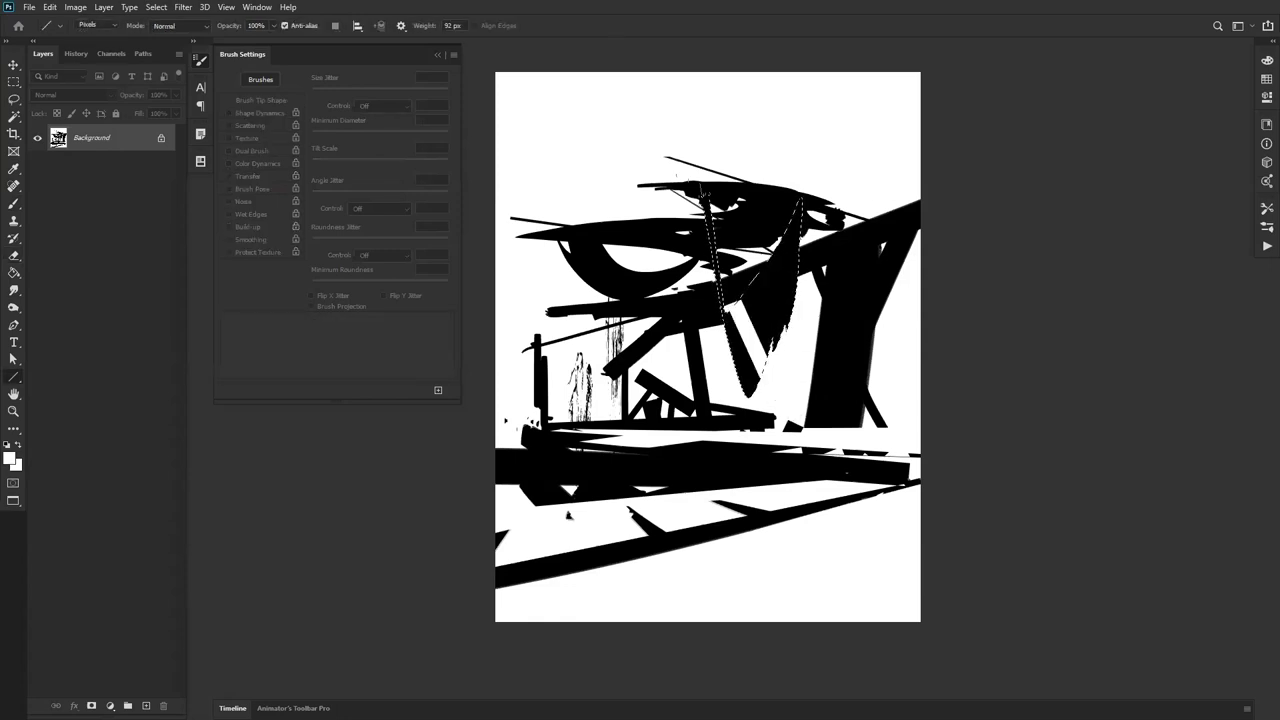
right_click(739, 339)
click(920, 262)
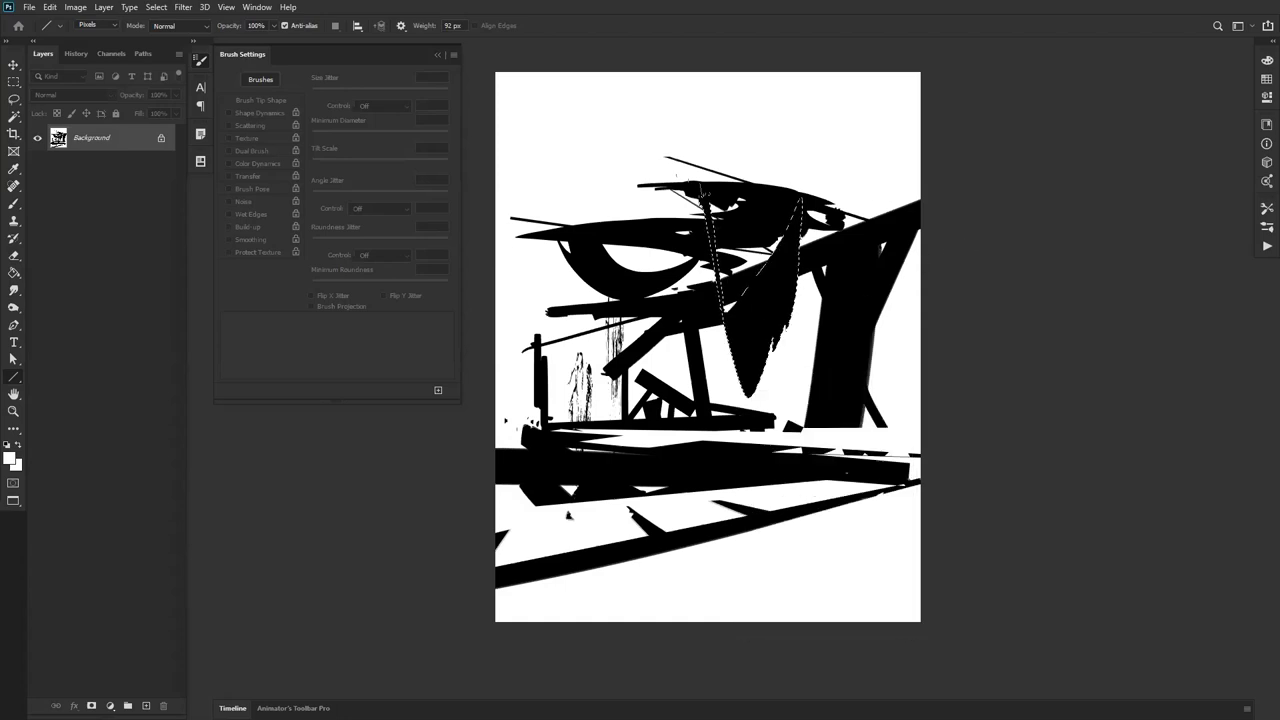
Step: Stamp a white grunge custom shape over the hanging shape's lower part, paint some of it back in black and deselect
key(shift+u)
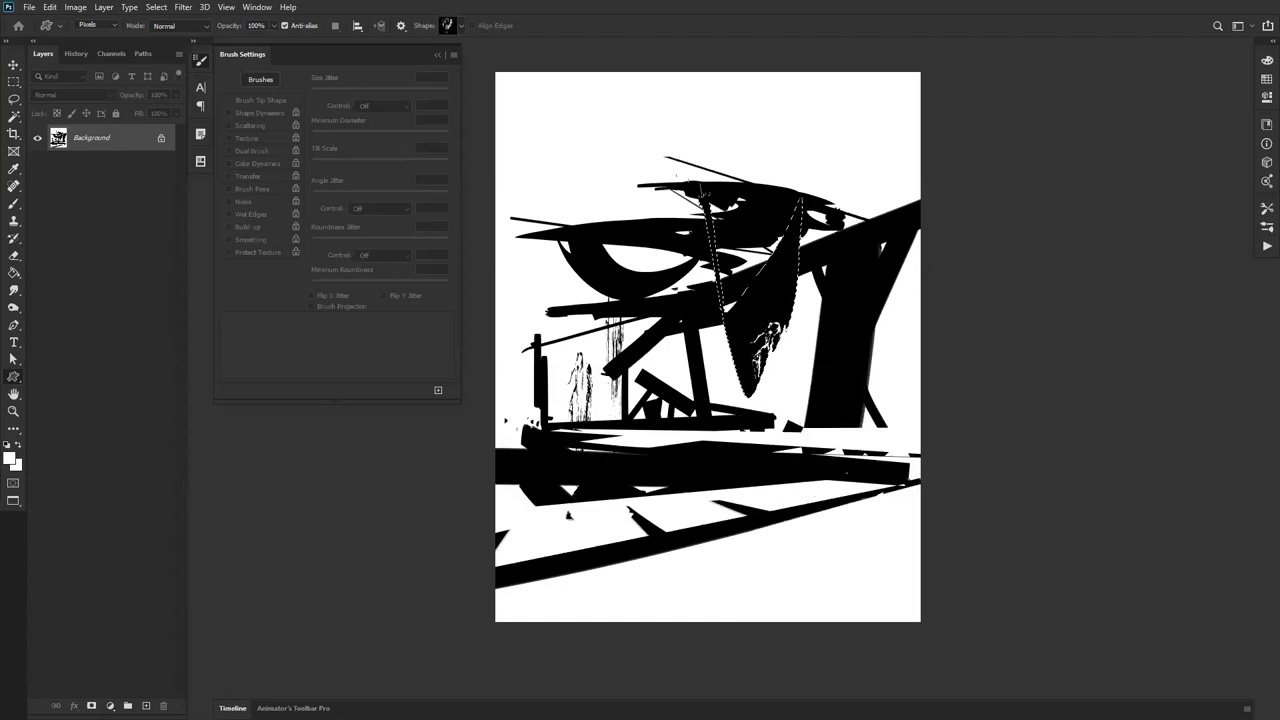
mouse_move(738, 312)
mouse_down()
mouse_move(782, 351)
mouse_move(755, 297)
mouse_up()
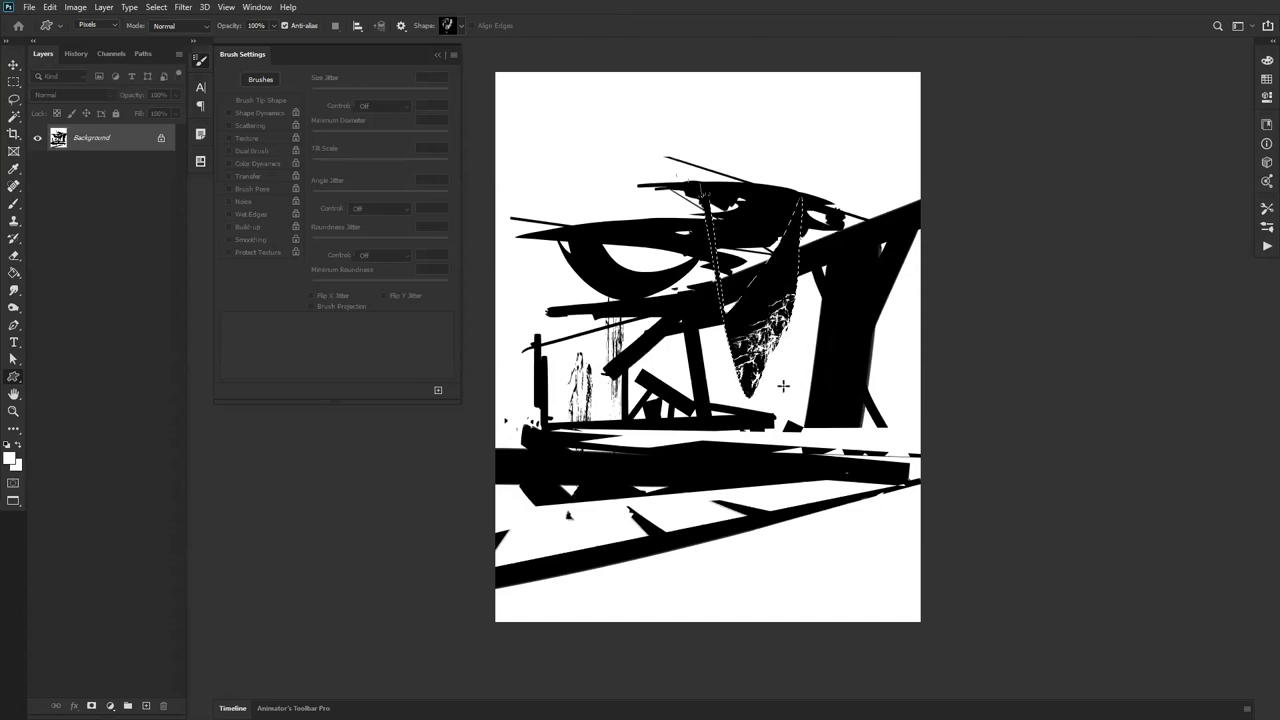
key(b)
key(x)
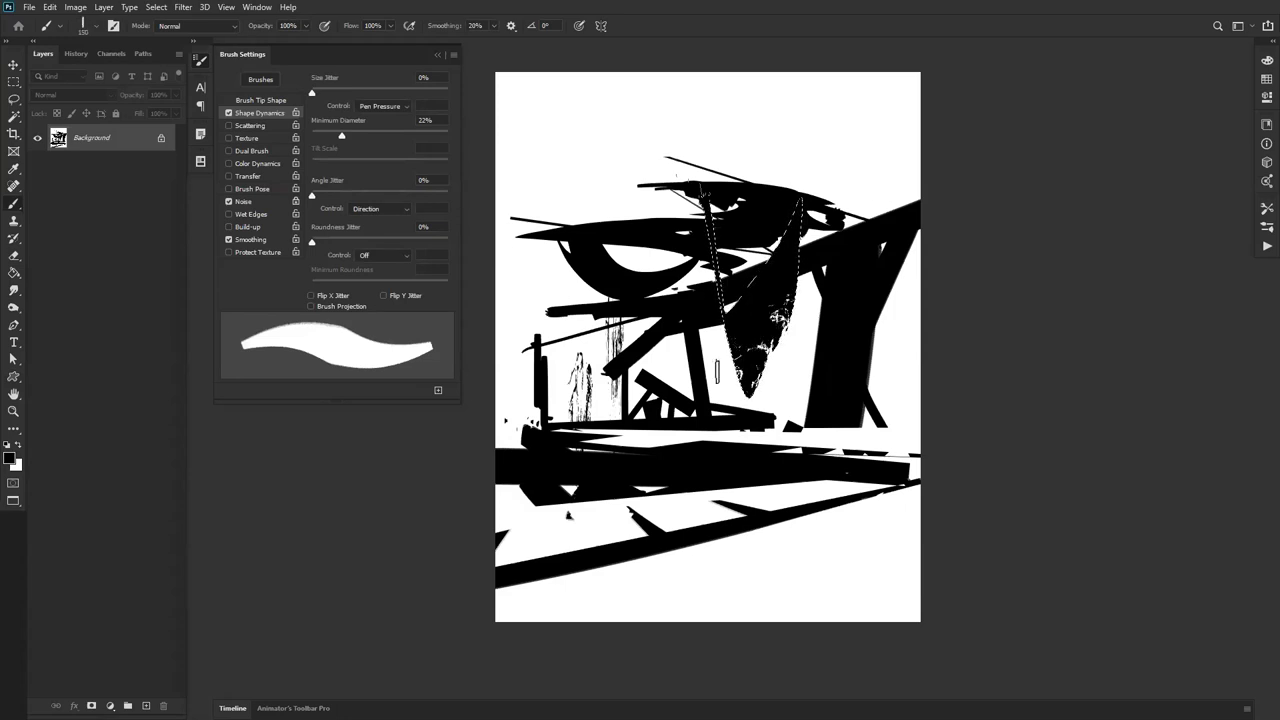
key(ctrl+d)
Step: Hide all panels and cycle the display from full screen mode back to the standard window
key(z)
alt+click(745, 472)
alt+click(745, 472)
click(777, 439)
click(769, 441)
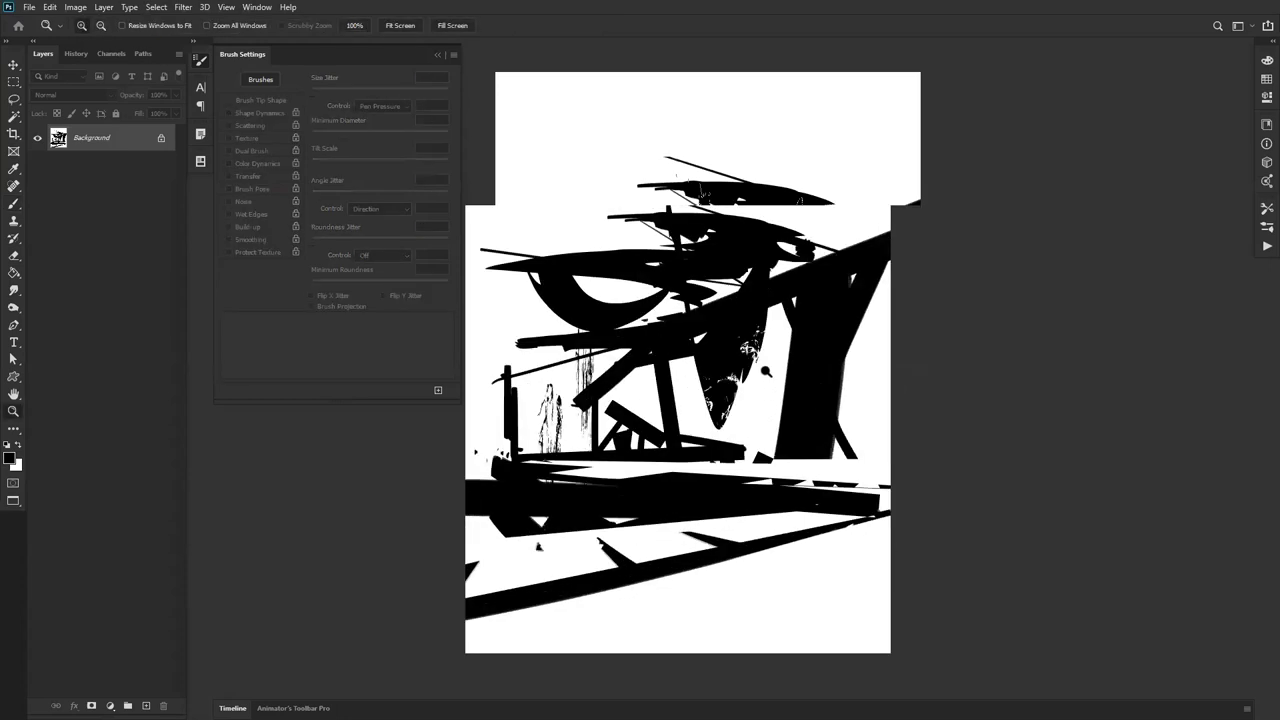
key(b)
key(Tab)
key(f)
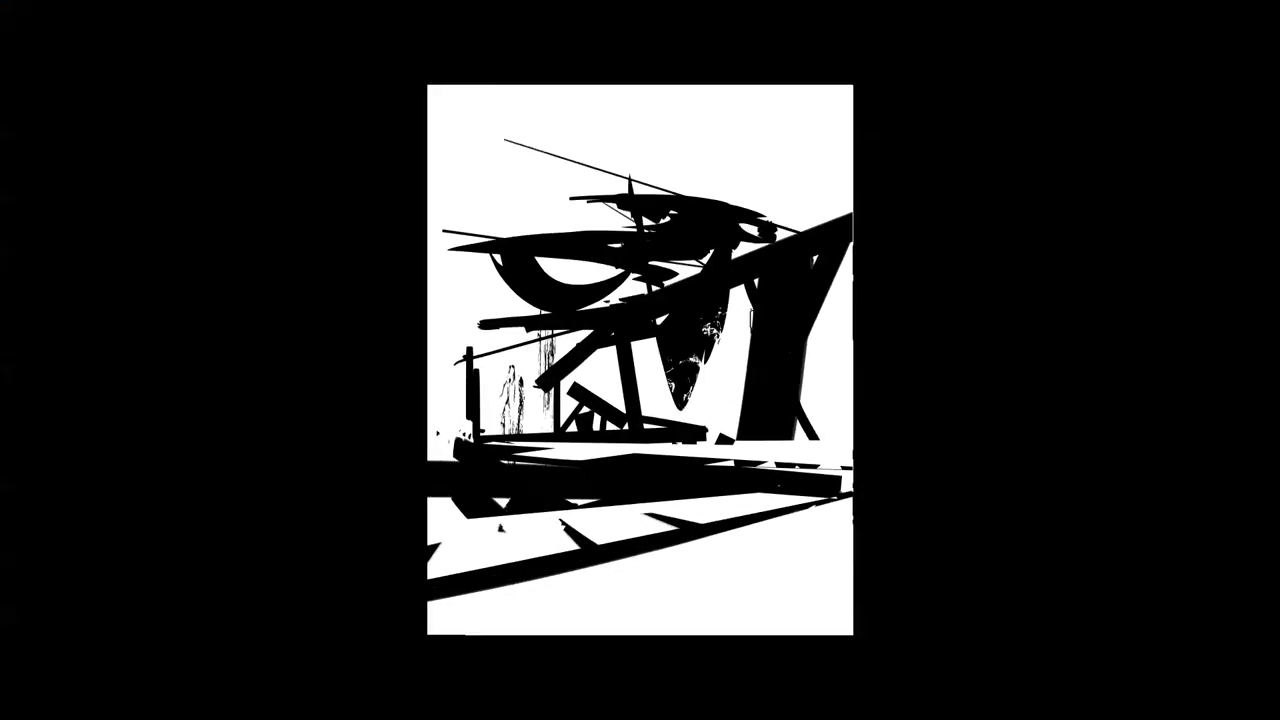
key(f)
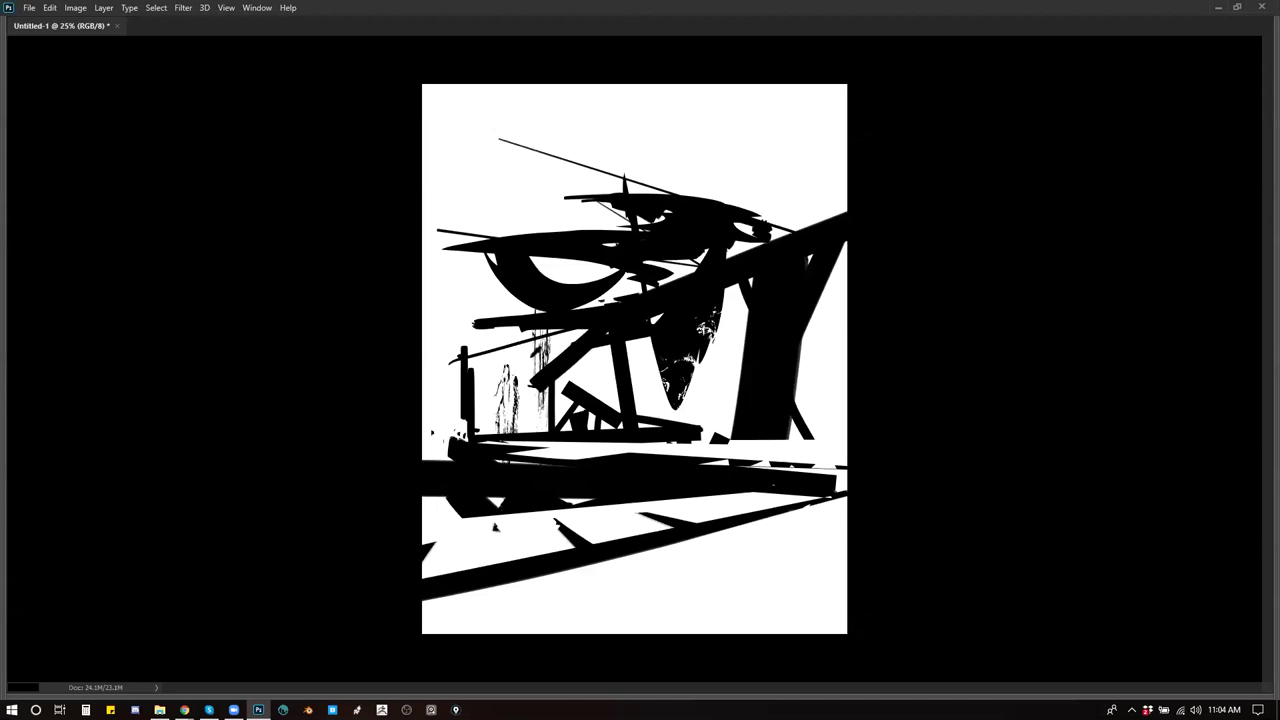
Step: Paint out the grungy vertical textures between the left posts in white and add thin black strokes along the ground line there
mouse_move(569, 338)
mouse_down()
mouse_move(491, 400)
mouse_move(513, 408)
mouse_move(507, 426)
mouse_up()
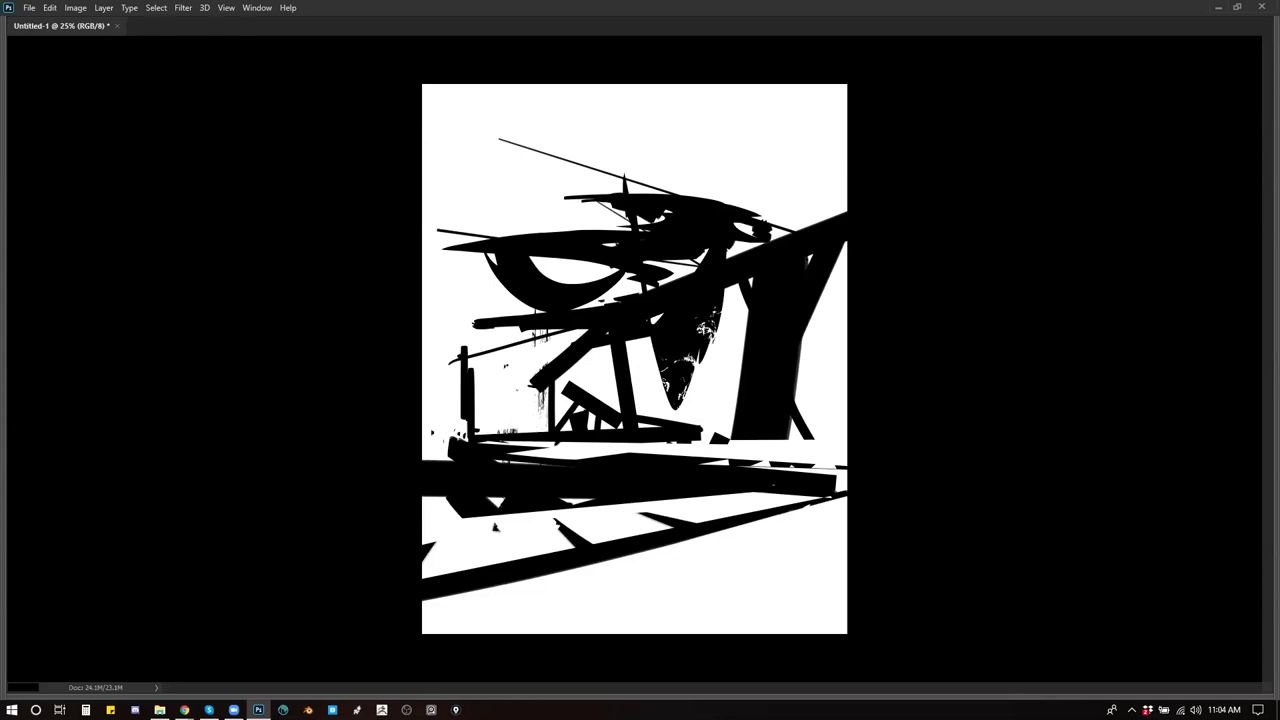
mouse_move(466, 440)
mouse_down()
mouse_move(562, 439)
mouse_move(546, 434)
mouse_up()
key(ctrl+z)
key(ctrl+z)
mouse_move(468, 439)
mouse_down()
mouse_move(552, 437)
mouse_move(489, 437)
mouse_move(514, 436)
mouse_up()
drag(422, 439, 466, 437)
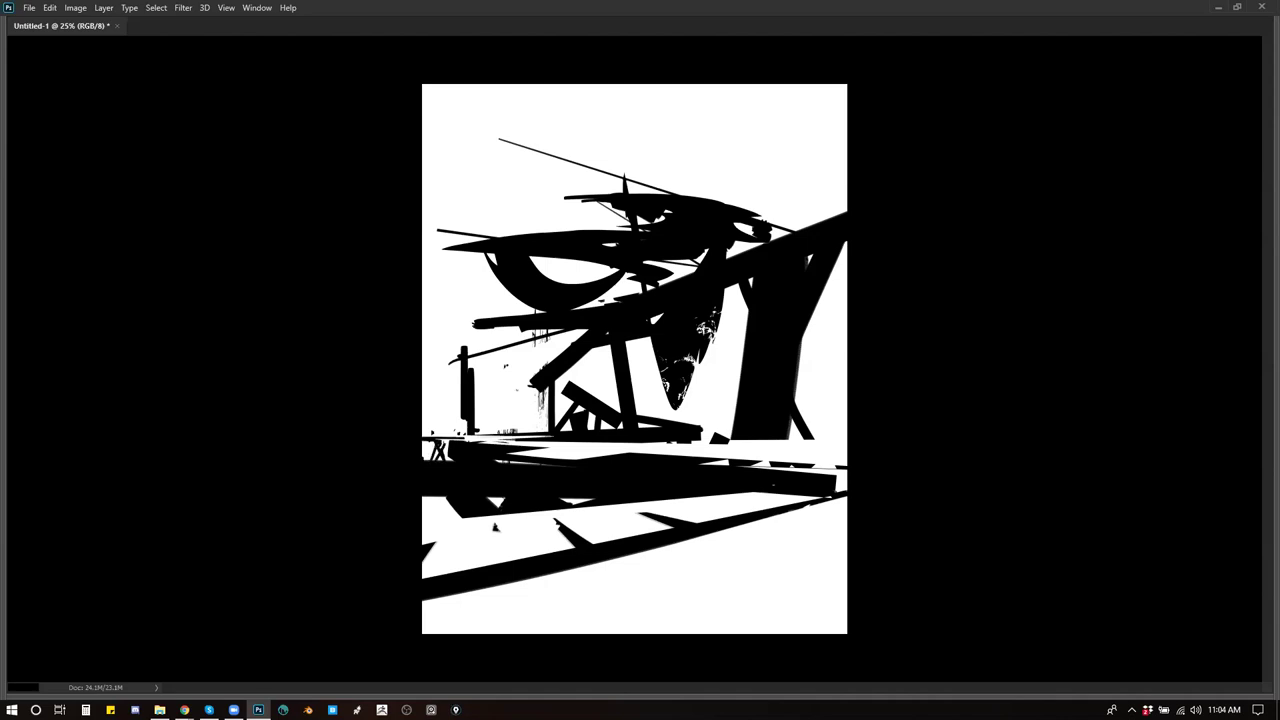
Step: Paint thin black perspective lines across the foreground paving and along the ground at the pillar's base
drag(422, 500, 450, 498)
drag(422, 507, 460, 514)
drag(632, 508, 810, 499)
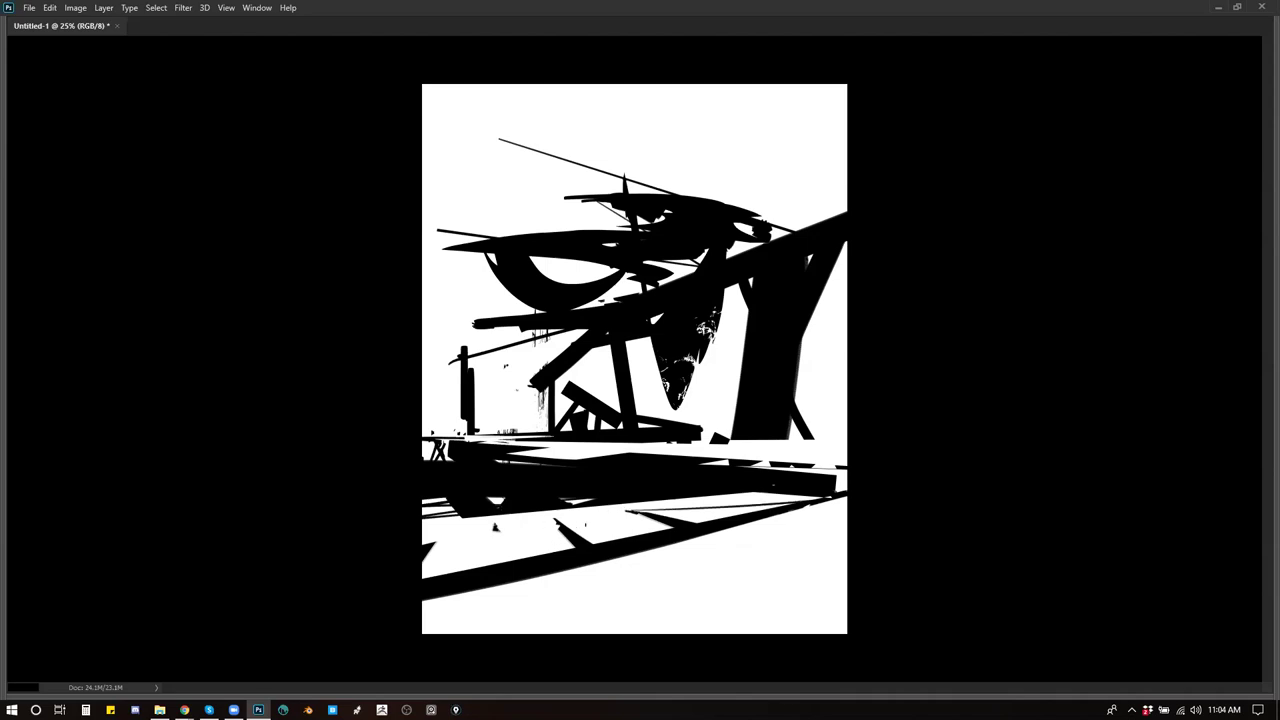
drag(423, 540, 502, 541)
mouse_move(572, 523)
mouse_down()
mouse_move(644, 503)
mouse_move(659, 514)
mouse_move(540, 522)
mouse_up()
key(ctrl+z)
drag(724, 445, 800, 446)
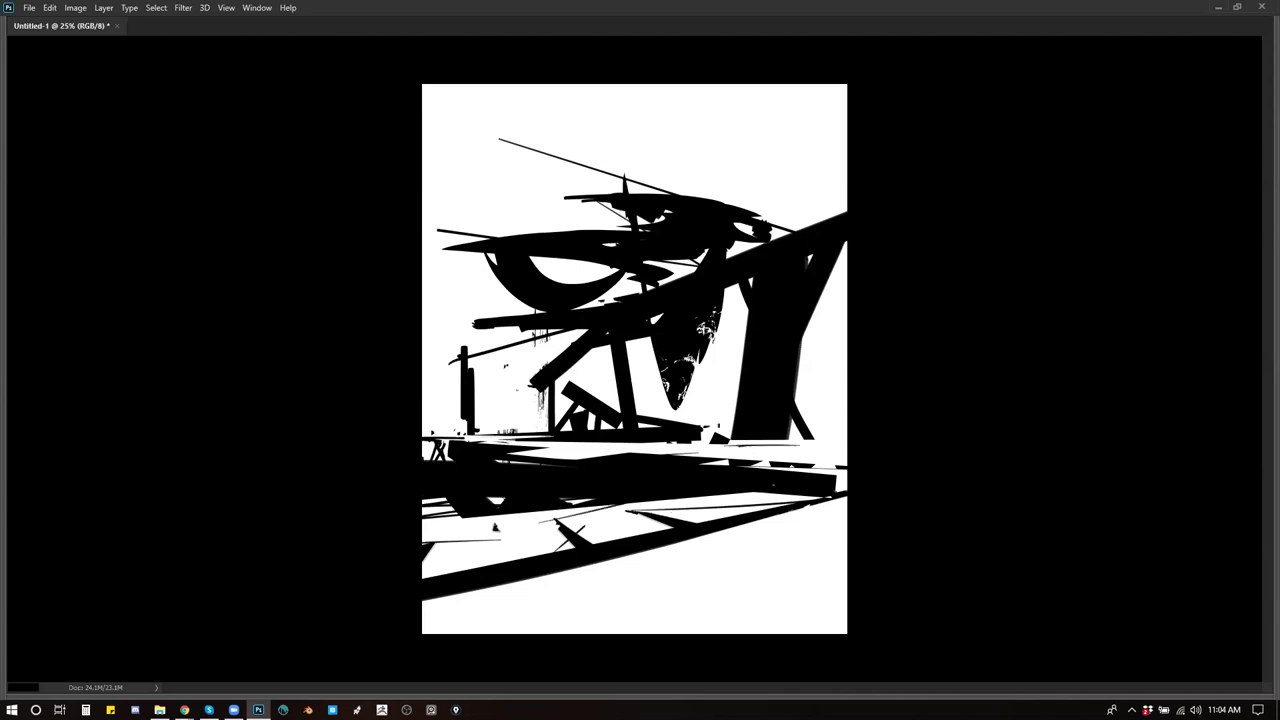
Step: Paint small black building blocks along the horizon on both sides of the pillar and at the far left edge
drag(702, 420, 708, 438)
drag(709, 403, 709, 413)
drag(797, 426, 796, 452)
drag(818, 421, 817, 433)
mouse_move(826, 424)
mouse_down()
mouse_move(816, 436)
mouse_move(840, 431)
mouse_up()
key(ctrl+z)
drag(813, 408, 846, 436)
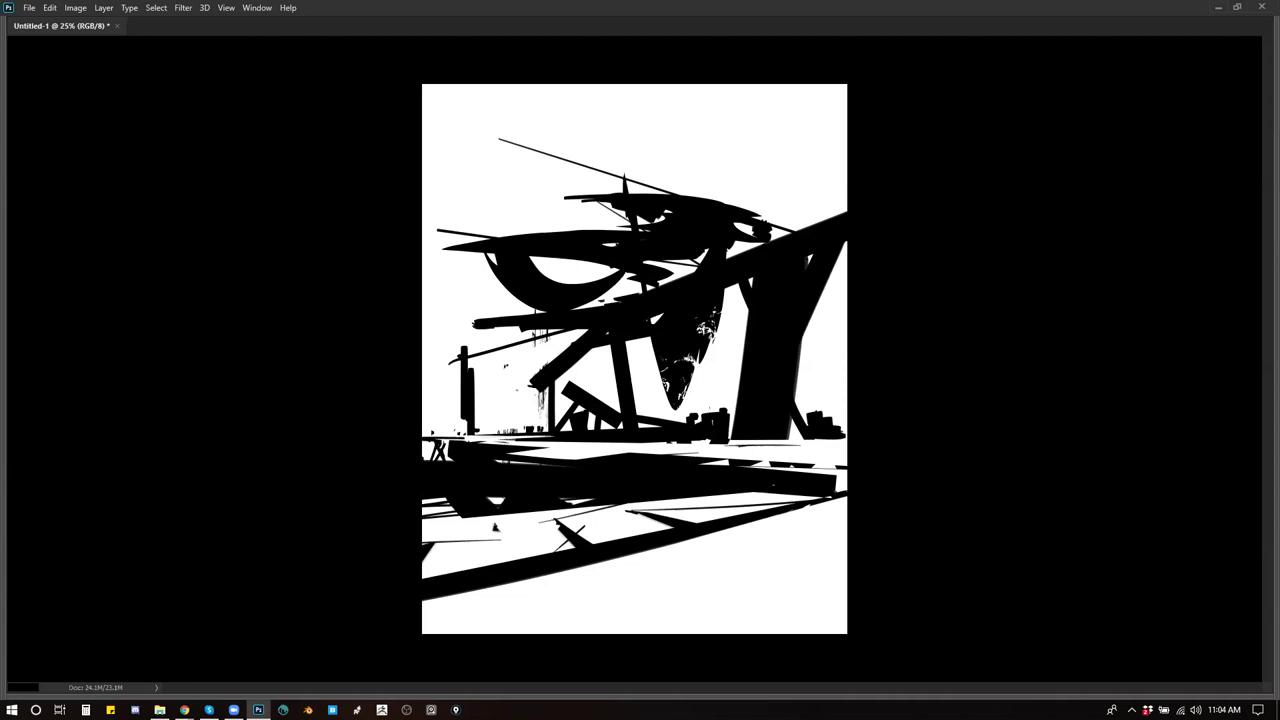
drag(439, 412, 439, 434)
mouse_move(448, 418)
mouse_down()
mouse_move(448, 434)
mouse_move(427, 435)
mouse_up()
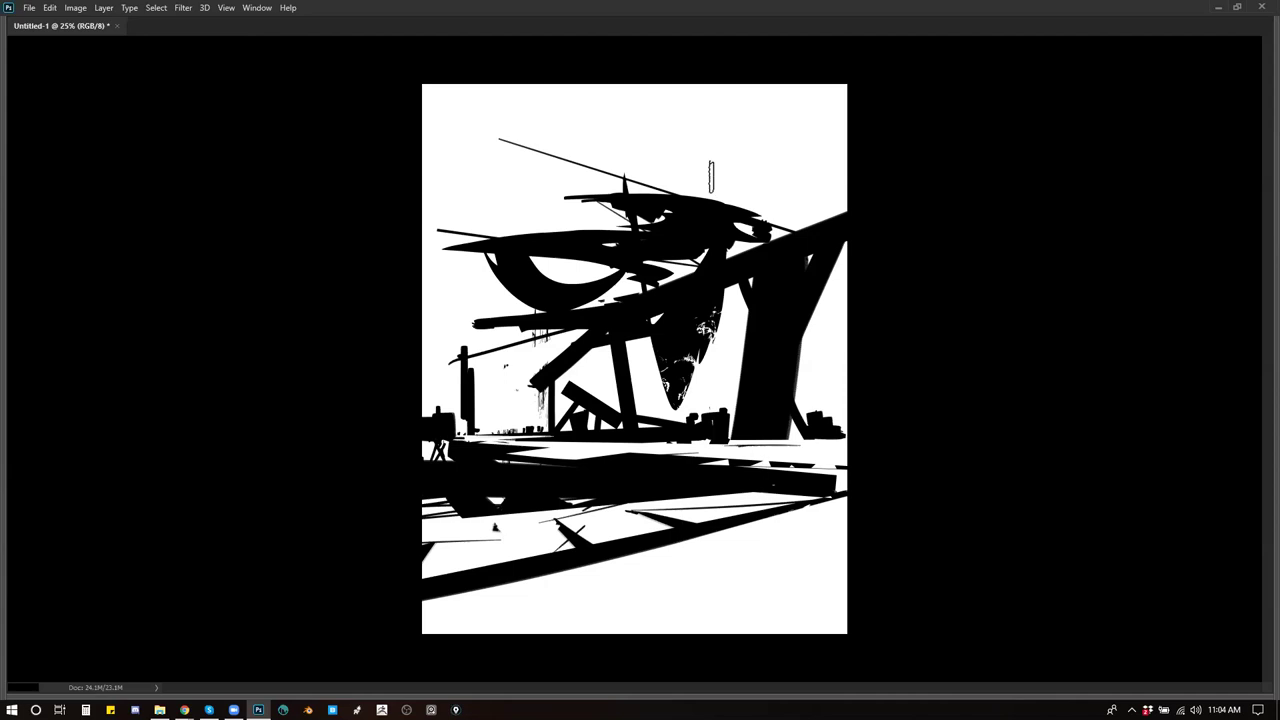
Step: Paint a thick black diagonal from the canvas's top edge to the rising beam's right end, undoing the trial curve beside it
mouse_move(736, 86)
mouse_down()
mouse_move(828, 212)
mouse_move(772, 119)
mouse_move(846, 212)
mouse_up()
key(ctrl+z)
drag(726, 85, 797, 166)
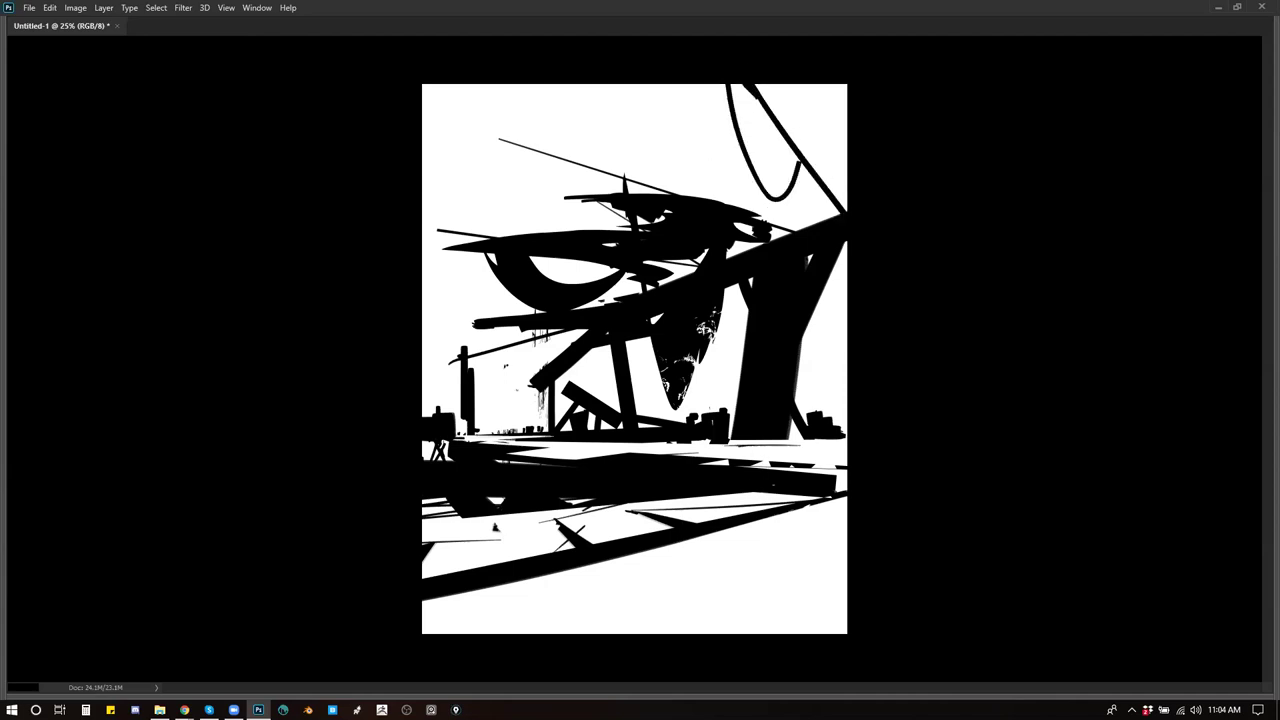
key(ctrl+z)
Step: Lasso a curved horn-like shape rising from the beam to the top edge, paint it solid black and deselect
key(l)
mouse_move(715, 87)
mouse_down()
mouse_move(765, 266)
mouse_move(796, 172)
mouse_move(758, 90)
mouse_move(735, 112)
mouse_move(740, 150)
mouse_up()
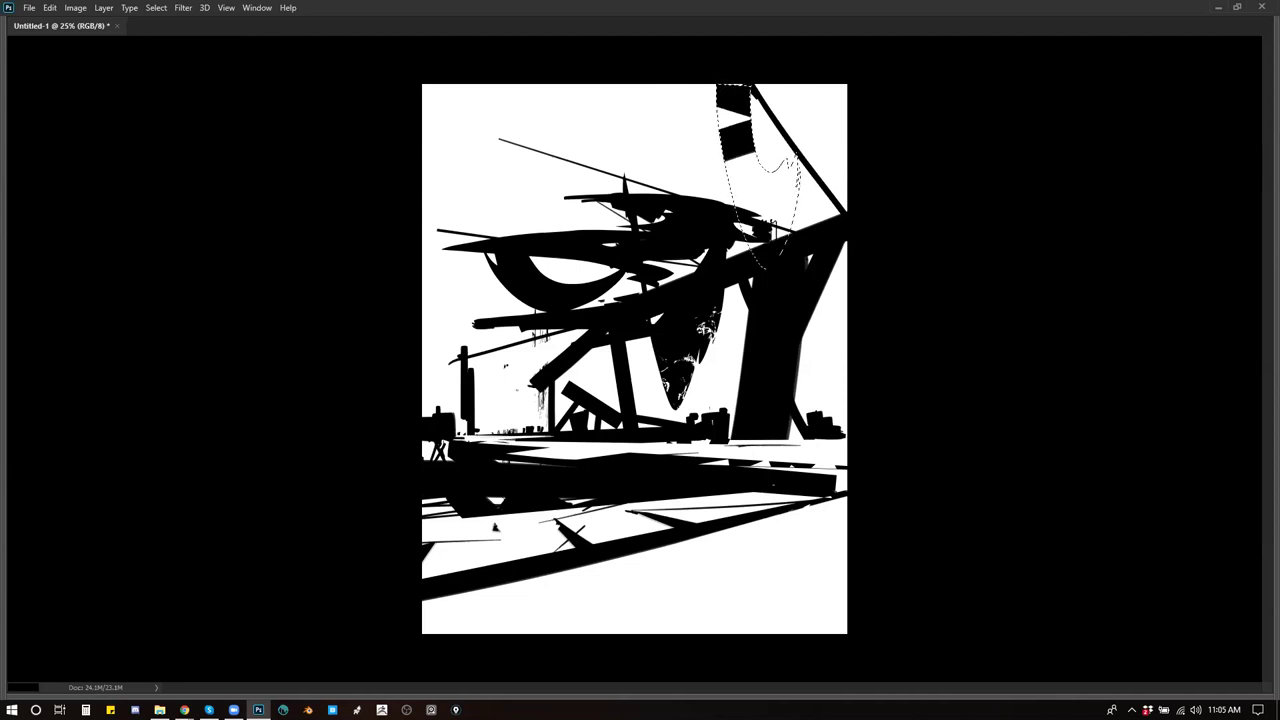
mouse_move(755, 115)
mouse_down()
mouse_move(776, 140)
mouse_move(760, 200)
mouse_move(770, 250)
mouse_move(795, 190)
mouse_up()
key(ctrl+d)
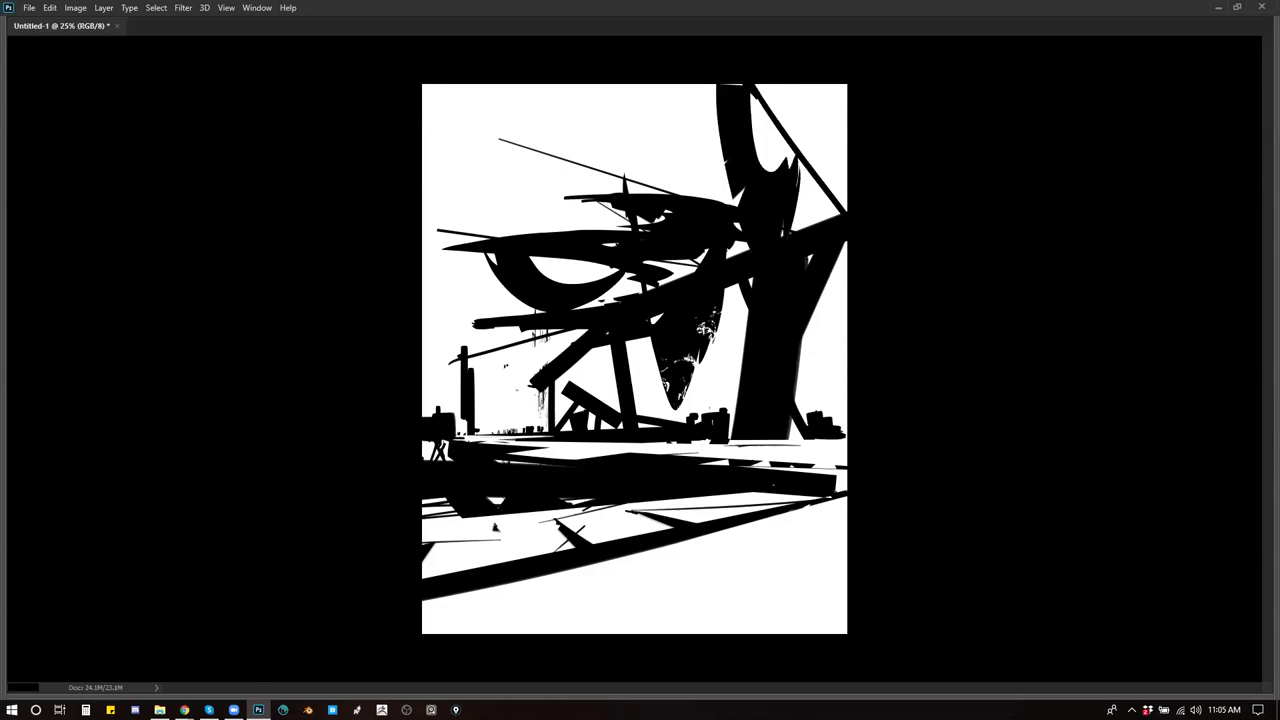
Step: Add chunky black strokes to the hanging shape, the beams and the small structures below, undoing the last stroke
mouse_move(700, 326)
mouse_down()
mouse_move(706, 360)
mouse_move(718, 310)
mouse_up()
mouse_move(543, 400)
mouse_down()
mouse_move(572, 410)
mouse_move(566, 426)
mouse_move(573, 396)
mouse_up()
mouse_move(536, 334)
mouse_down()
mouse_move(560, 335)
mouse_move(536, 348)
mouse_up()
drag(572, 307, 610, 295)
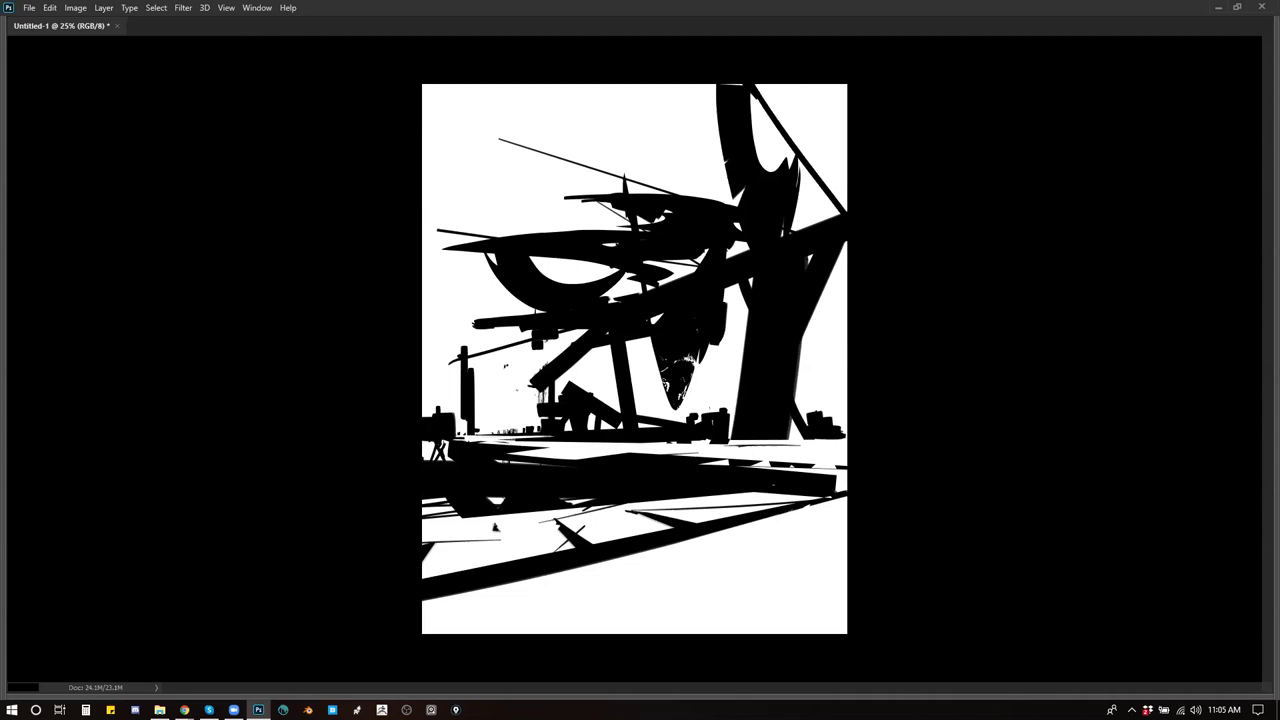
drag(467, 324, 494, 334)
key(ctrl+z)
Step: Paint two thin black perspective lines crossing the white floor in the lower right of the sketch
drag(664, 545, 847, 548)
drag(714, 634, 848, 540)
scroll(640, 403, down, 3)
scroll(640, 403, up, 3)
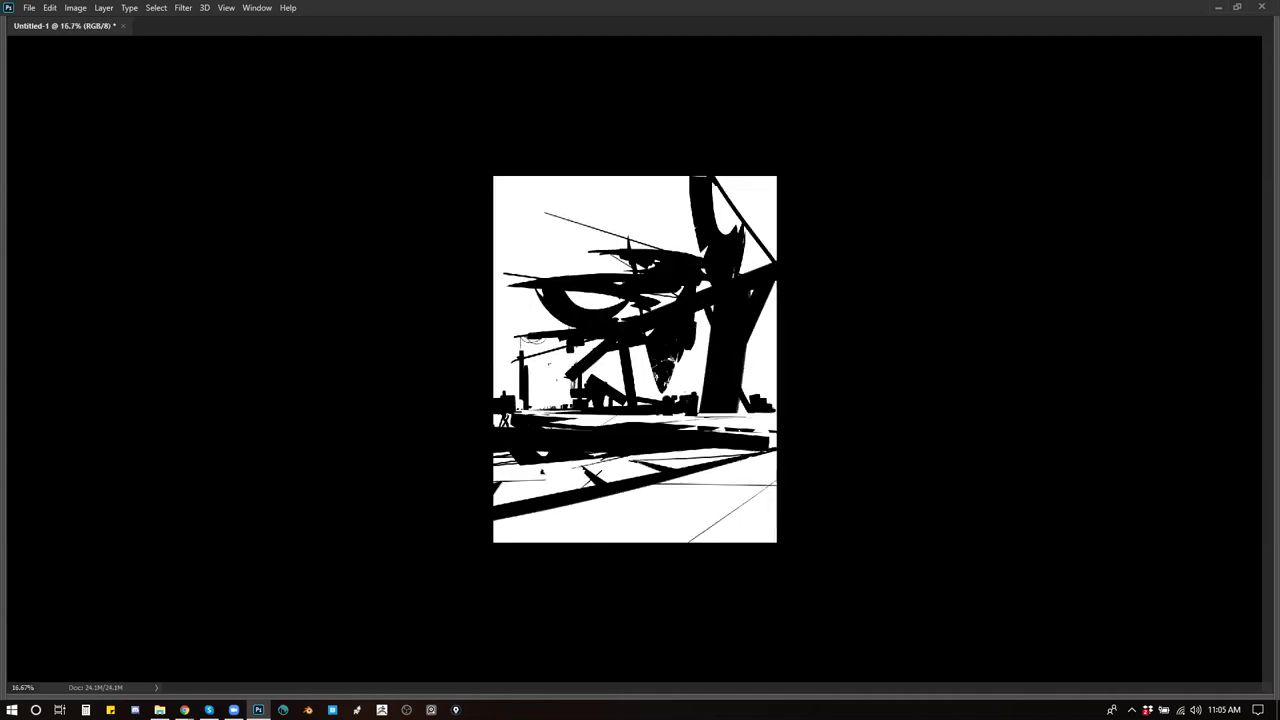
Step: Bring back the panels, duplicate the sketch onto its own layer and fill a new layer beneath it with white
key(Tab)
key(Tab)
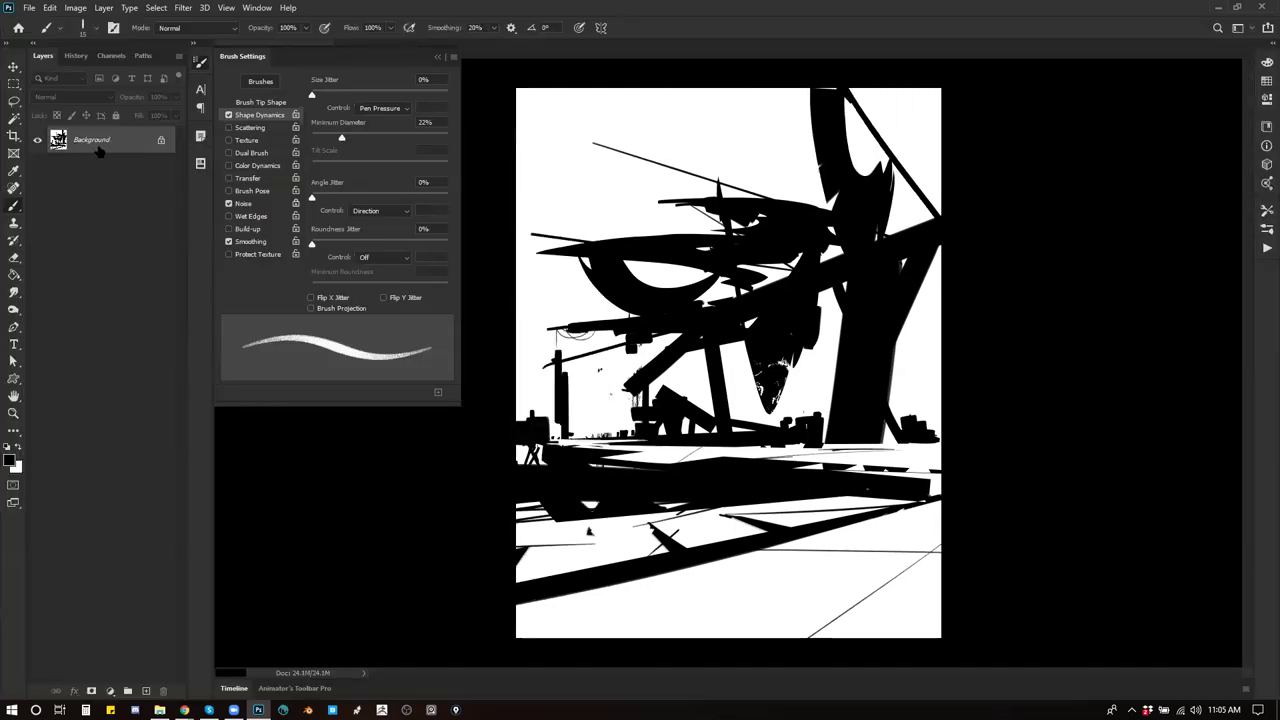
click(100, 166)
key(ctrl+alt+shift+n)
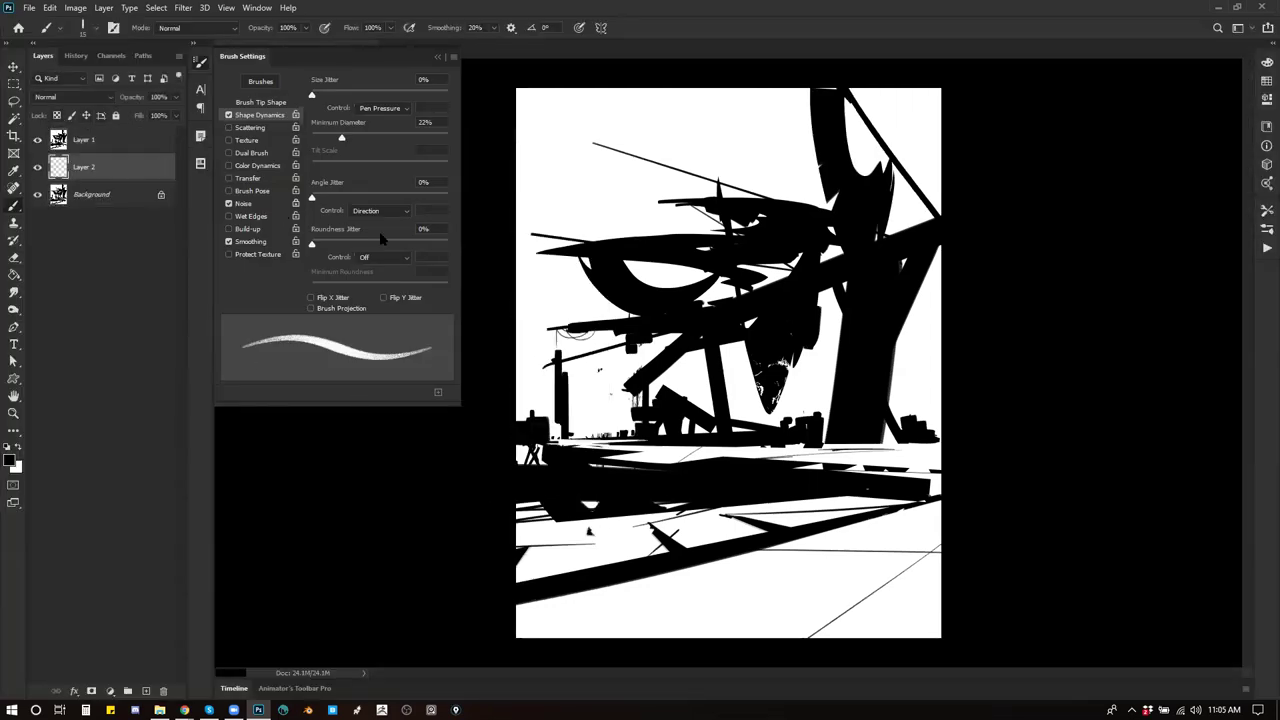
key(g)
key(x)
click(579, 285)
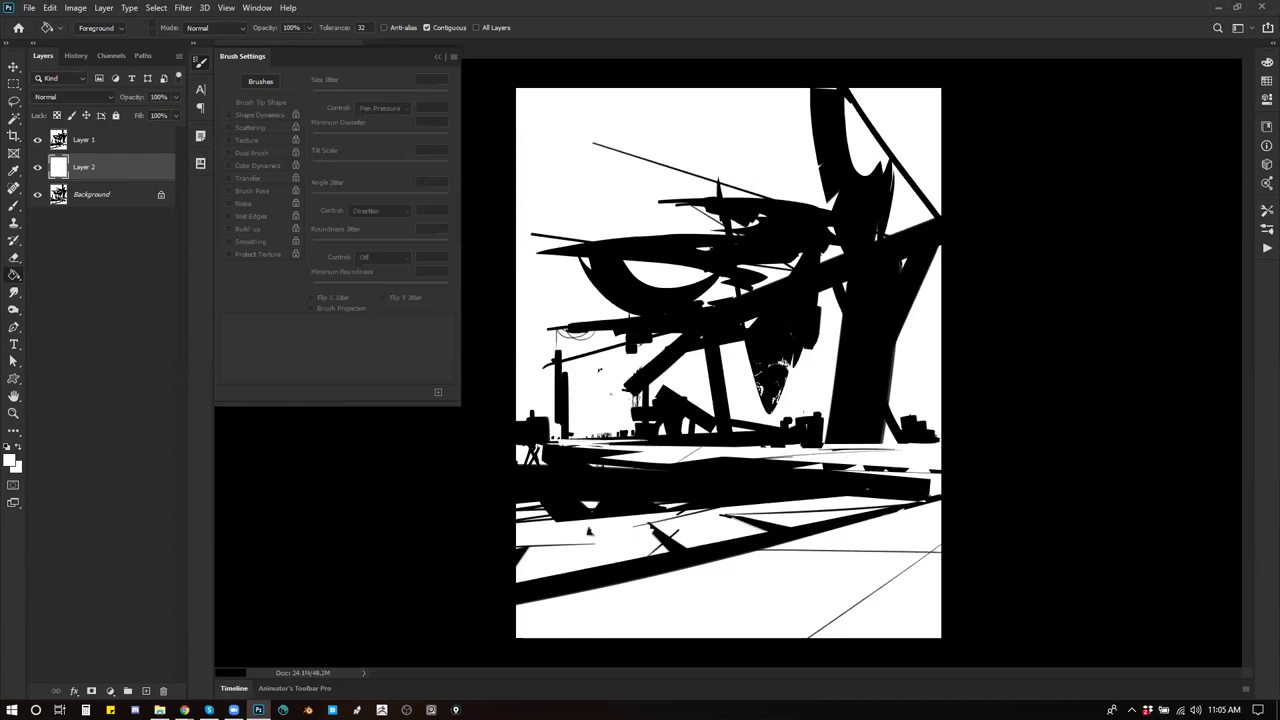
Step: Save the current 200 px brush as a new brush preset
key(b)
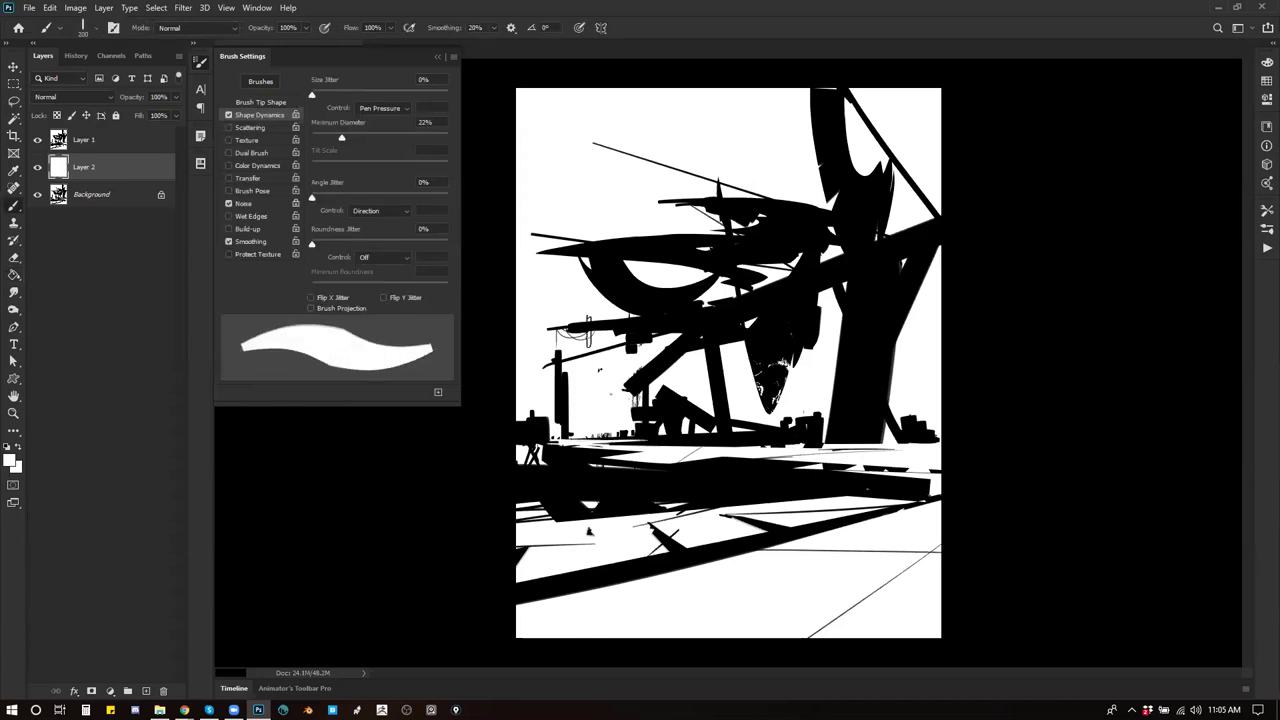
right_click(588, 340)
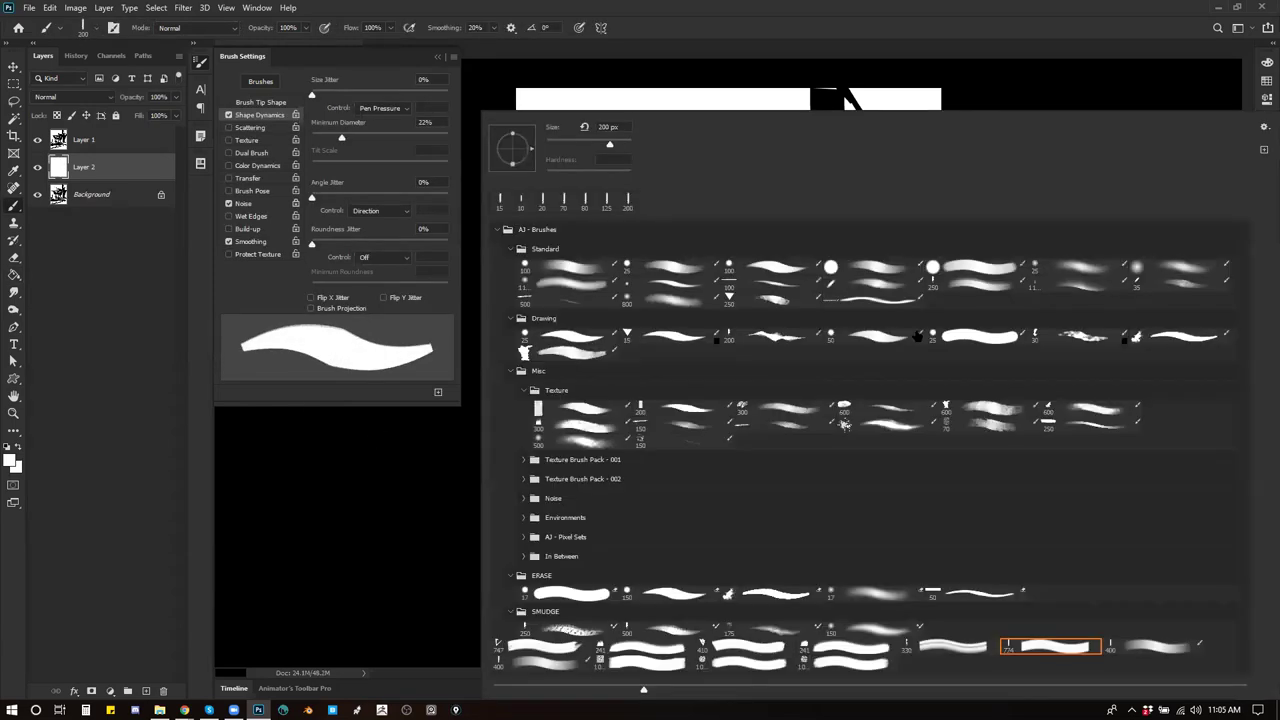
click(1264, 149)
click(824, 201)
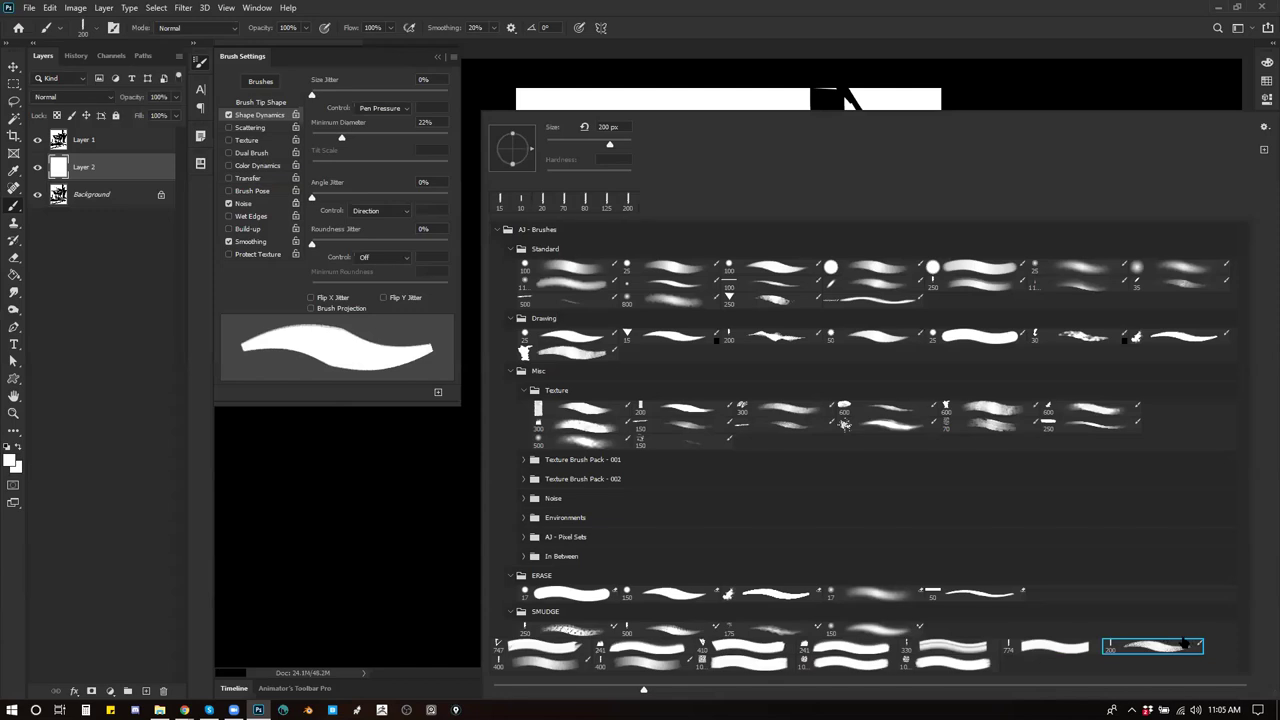
click(440, 487)
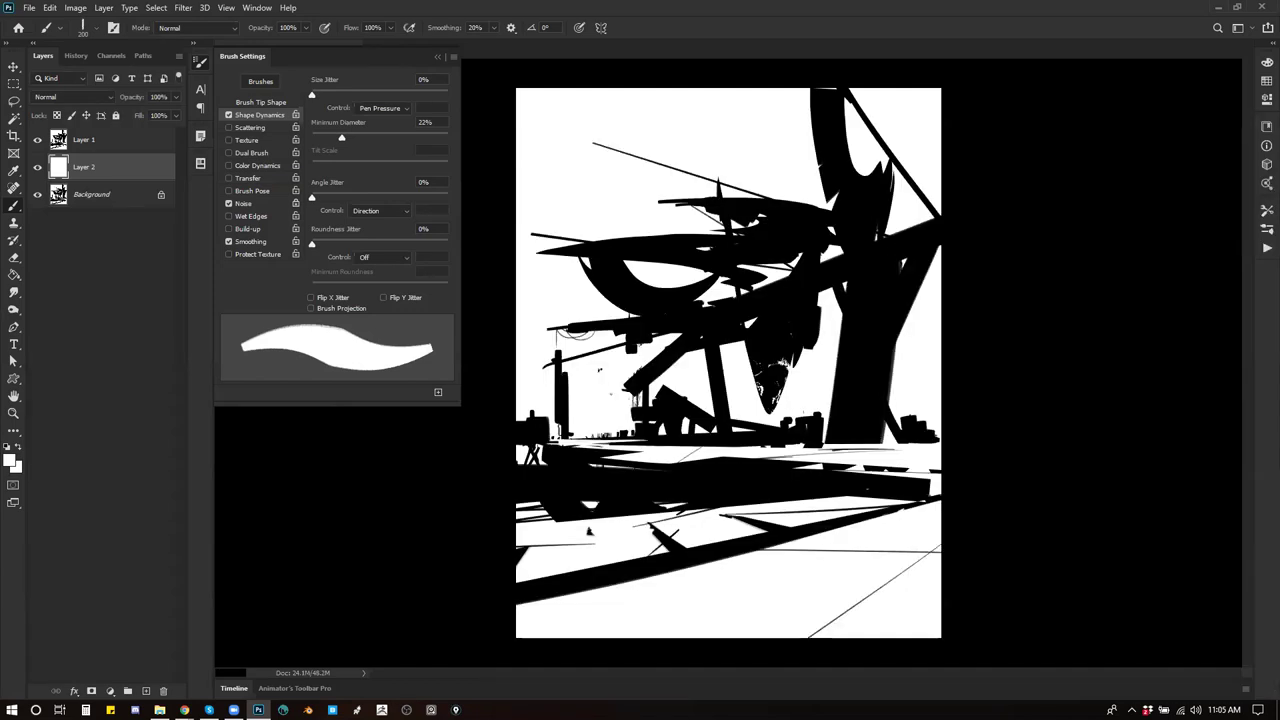
Step: Reset the colors to default black and white and set Layer 1's blending mode to Multiply
key(d)
click(124, 142)
click(78, 96)
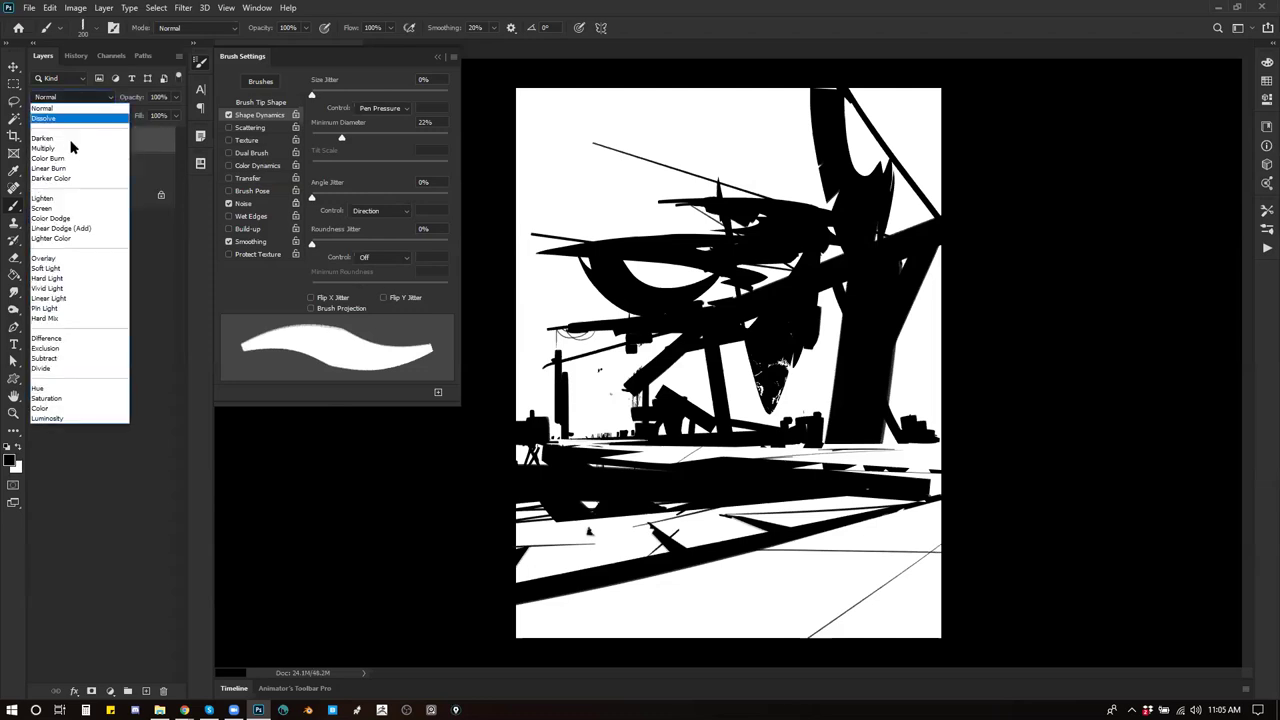
click(68, 154)
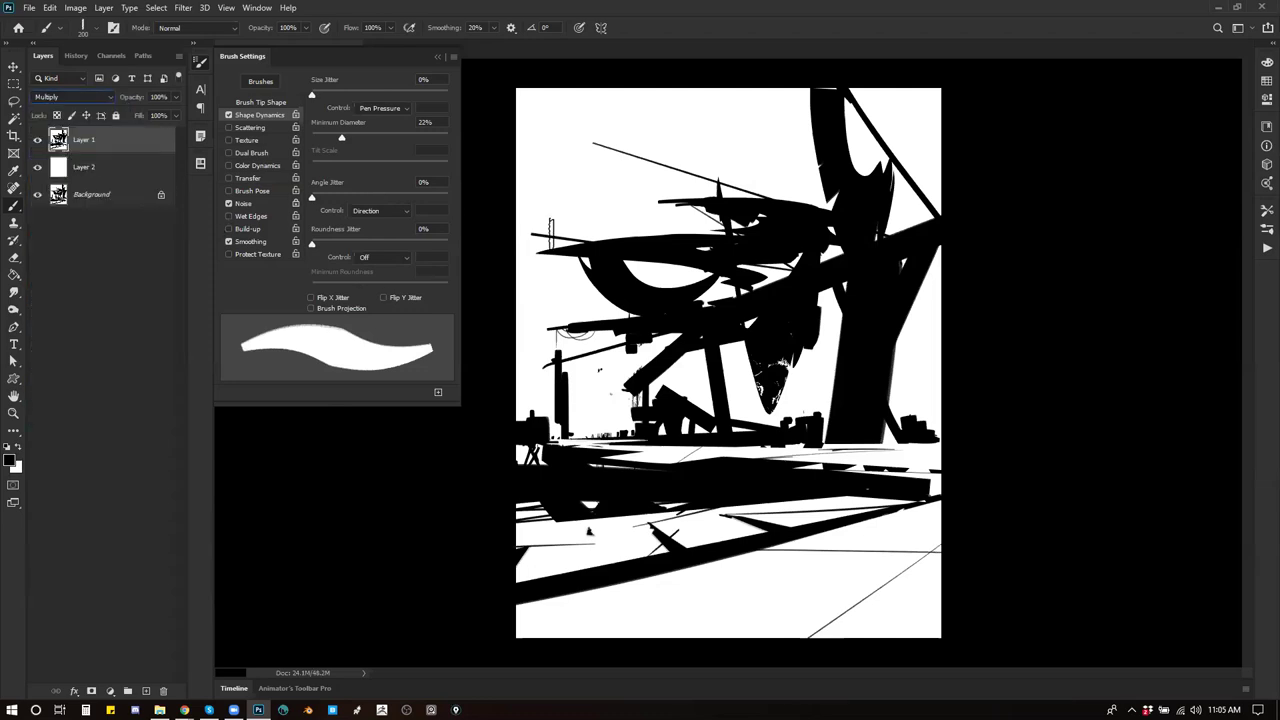
Step: Move the newly saved 200 px brush preset into the Drawing brush group
mouse_move(556, 209)
mouse_down()
mouse_move(615, 195)
mouse_move(607, 221)
mouse_up()
right_click(580, 206)
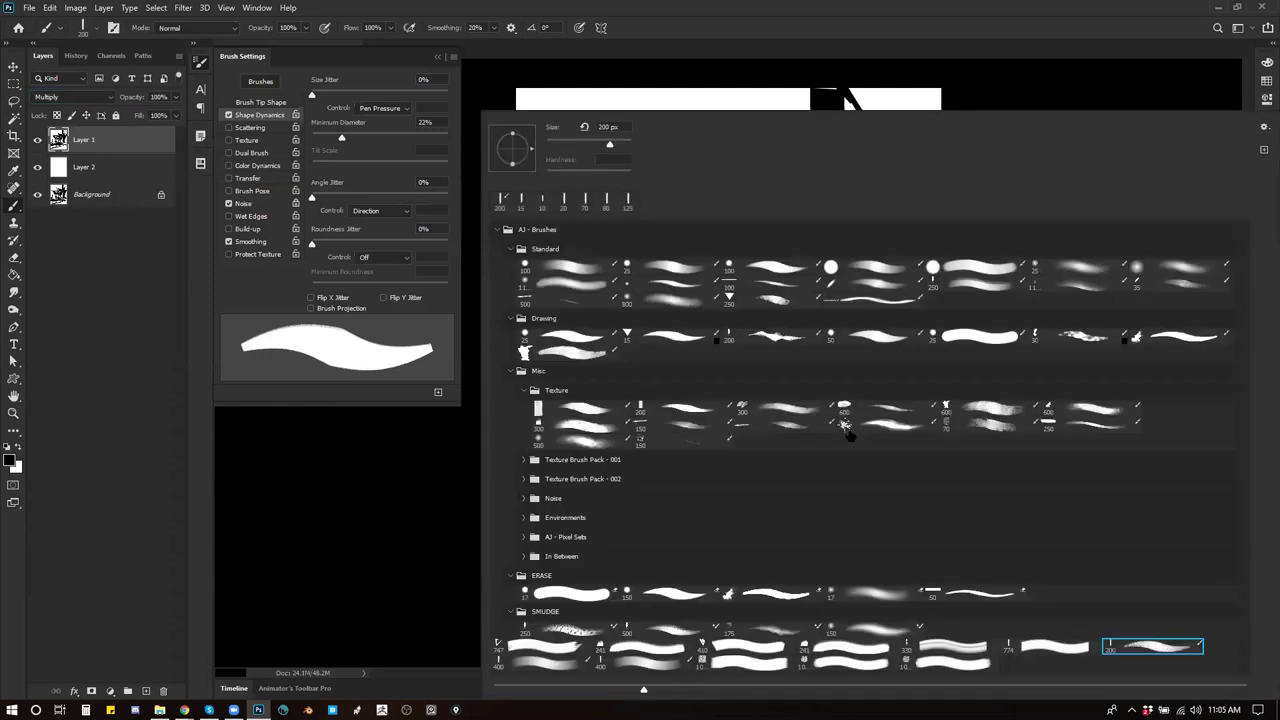
click(1058, 648)
click(1148, 648)
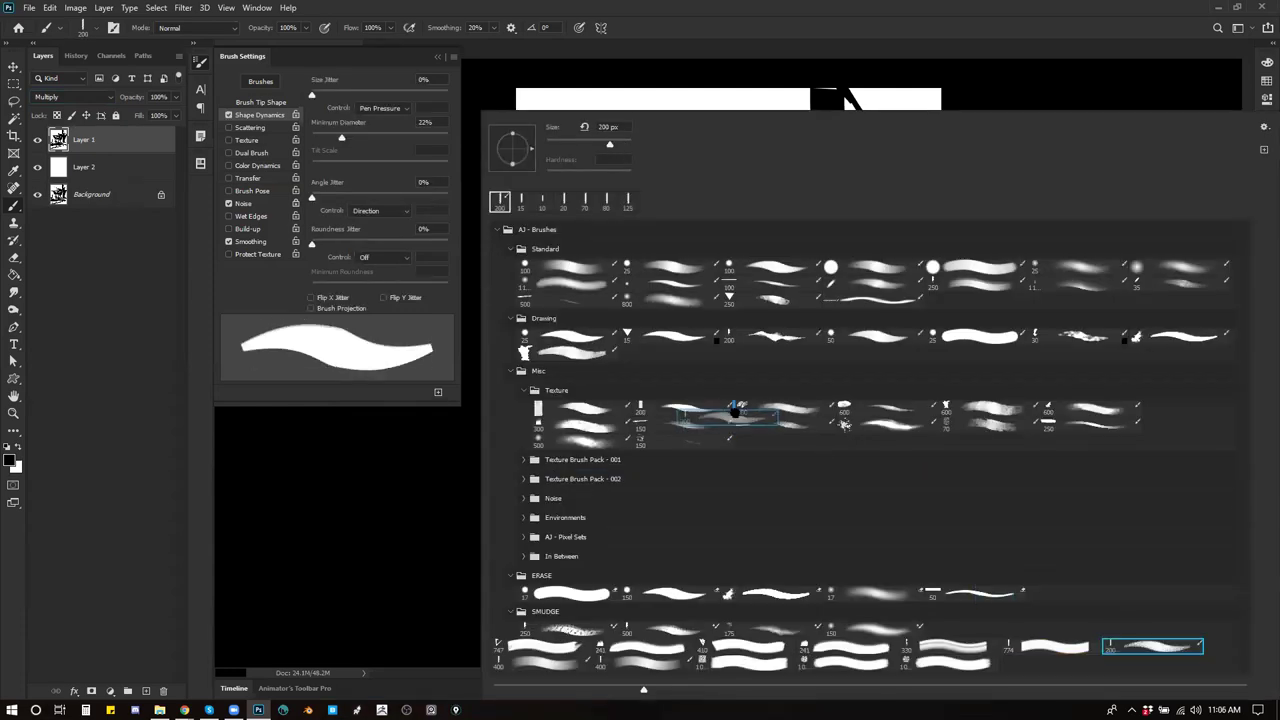
mouse_move(645, 428)
mouse_down()
mouse_move(640, 352)
mouse_move(745, 338)
mouse_up()
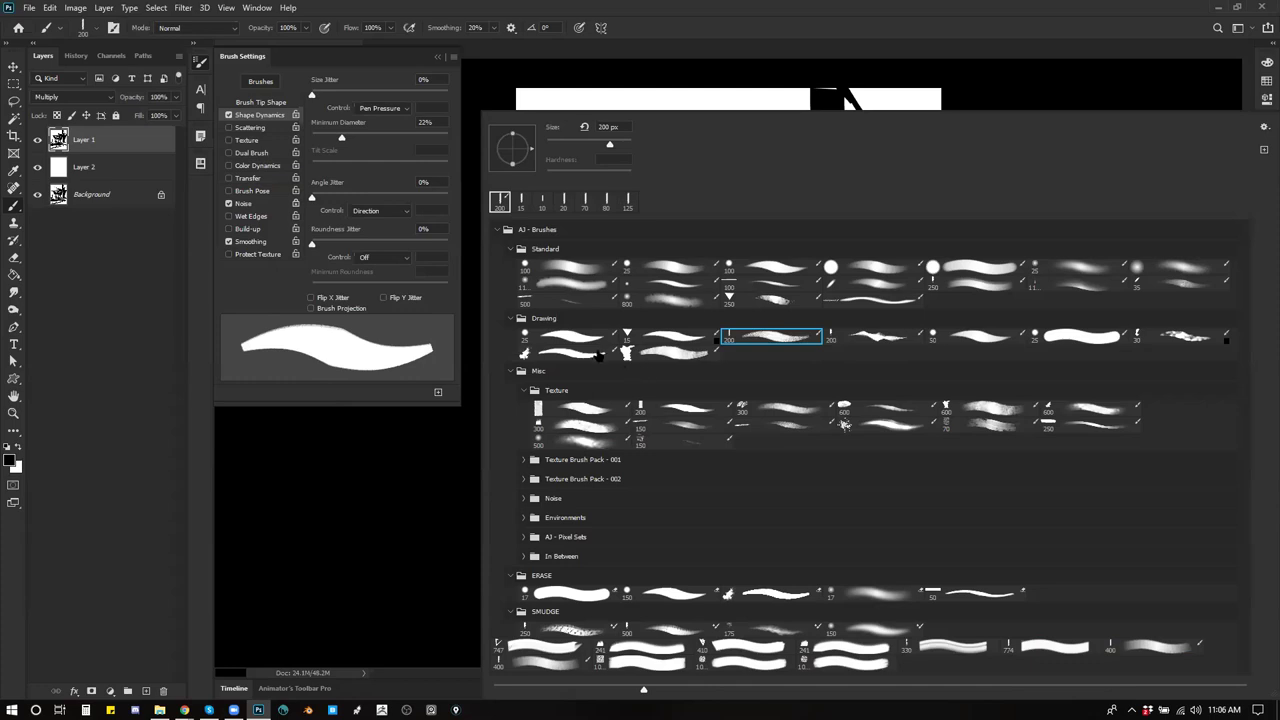
Step: Choose a rough textured brush from the Drawing group, undo the test strokes and reduce its size to 300 px
double_click(588, 353)
mouse_move(606, 428)
mouse_down()
mouse_move(626, 432)
mouse_move(610, 442)
mouse_move(612, 420)
mouse_move(576, 402)
mouse_up()
key(ctrl+z)
key(ctrl+z)
key(ctrl+z)
key(ctrl+z)
key(ctrl+z)
key(ctrl+z)
key(bracketleft)
key(bracketleft)
key(bracketleft)
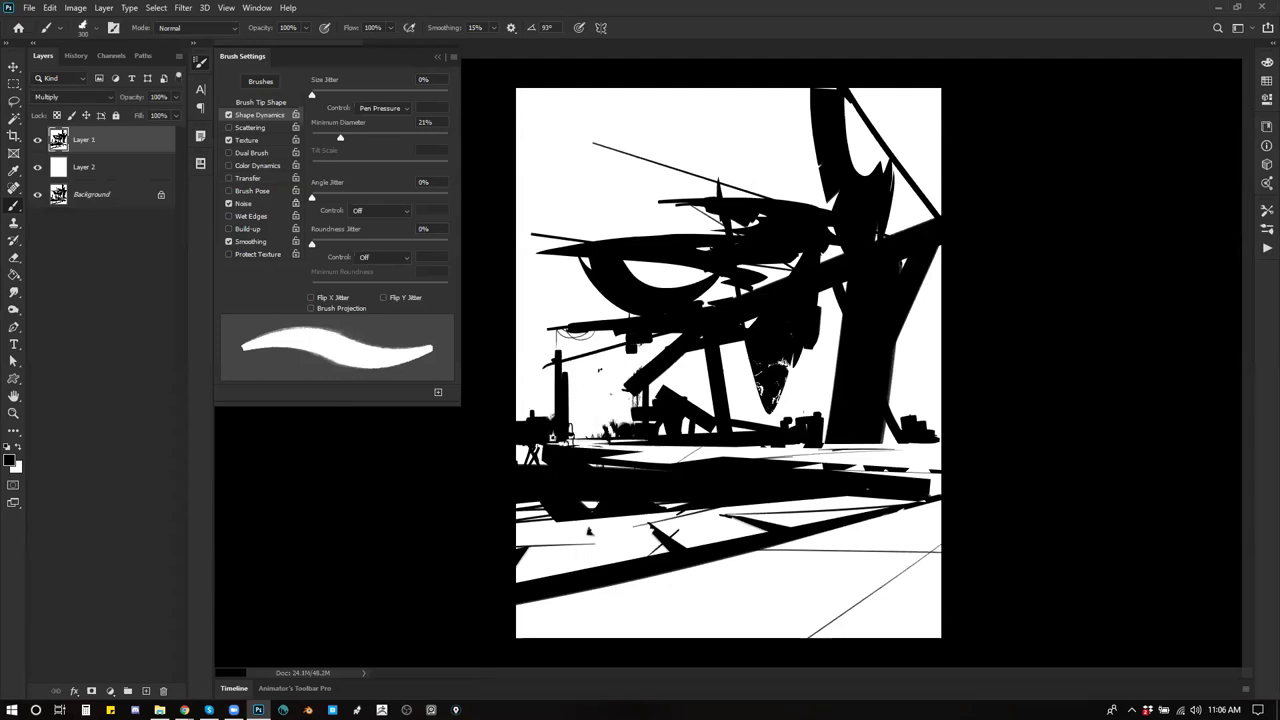
Step: Paint a rough black bush silhouette inside a rectangular selection along the left horizon, and deselect
key(m)
drag(520, 401, 743, 445)
key(b)
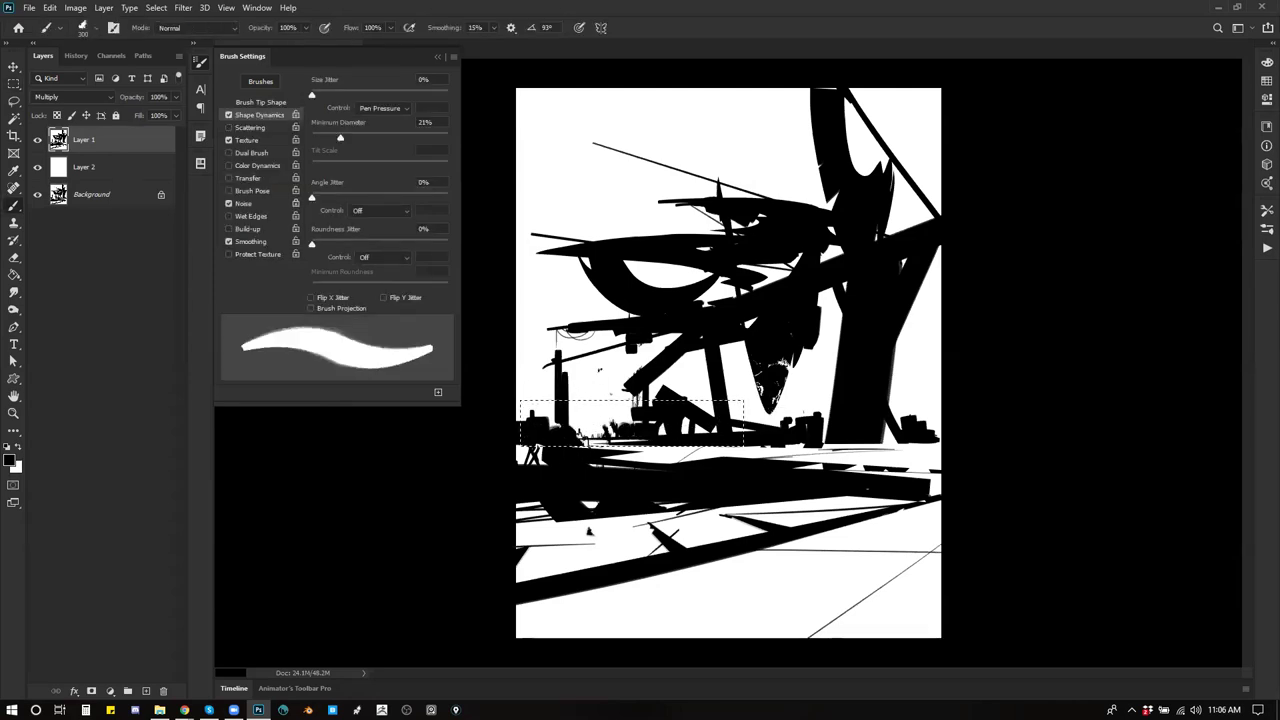
key(ctrl+d)
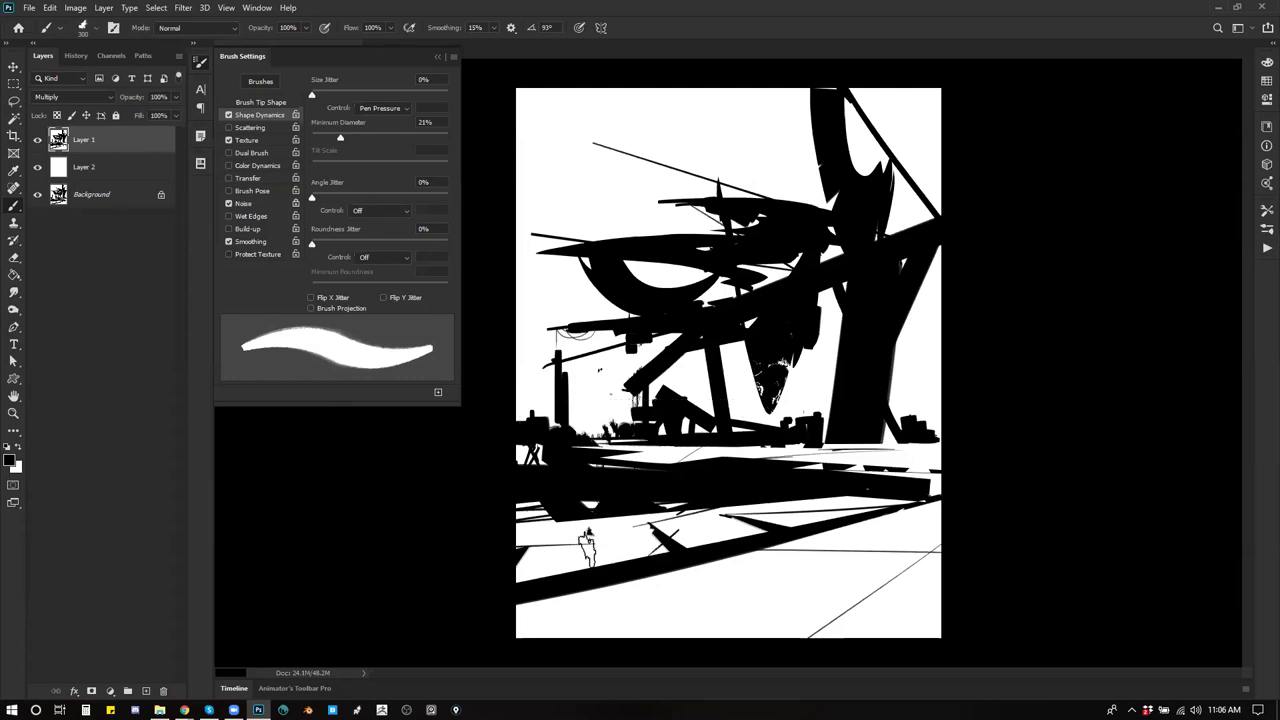
Step: Try painting a large textured black mass inside a rectangular selection across the lower-right floor
key(m)
drag(628, 573, 1048, 650)
key(b)
mouse_move(821, 626)
mouse_down()
mouse_move(895, 638)
mouse_move(925, 600)
mouse_move(910, 585)
mouse_move(870, 590)
mouse_move(745, 625)
mouse_up()
key(b)
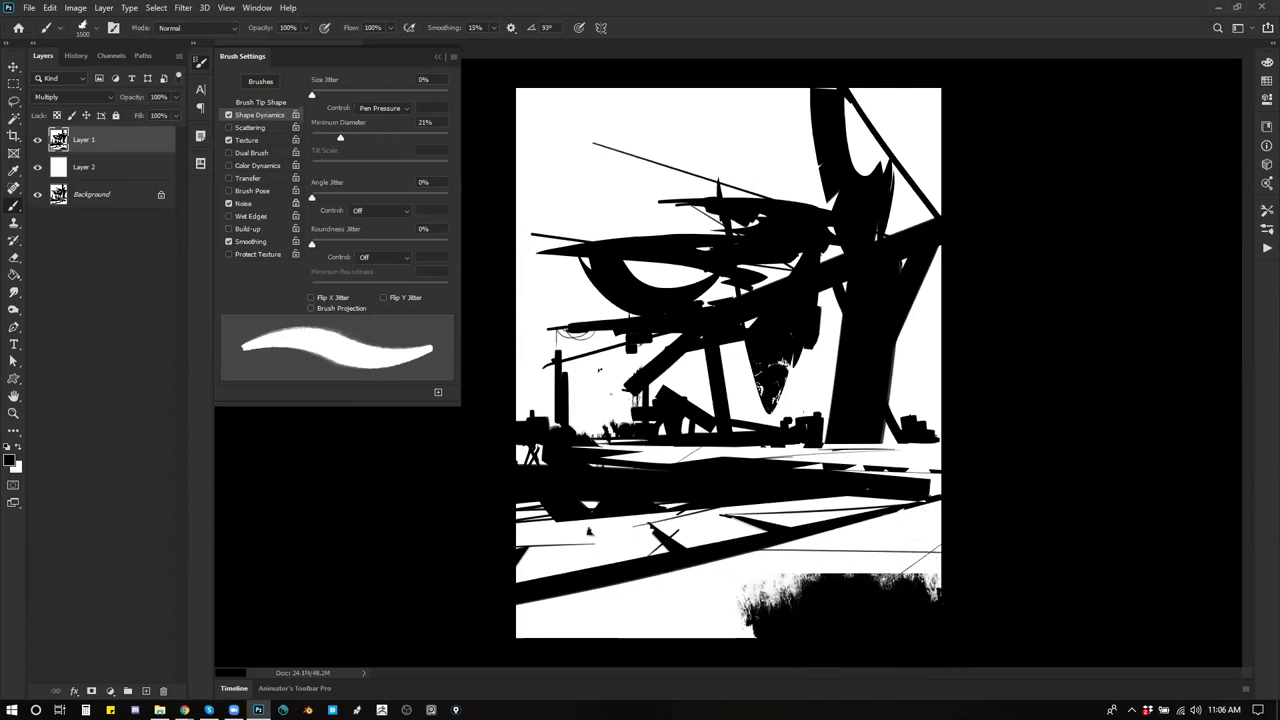
key(ctrl+z)
key(ctrl+z)
key(ctrl+z)
key(ctrl+z)
key(ctrl+z)
key(ctrl+z)
drag(910, 447, 896, 452)
key(ctrl+d)
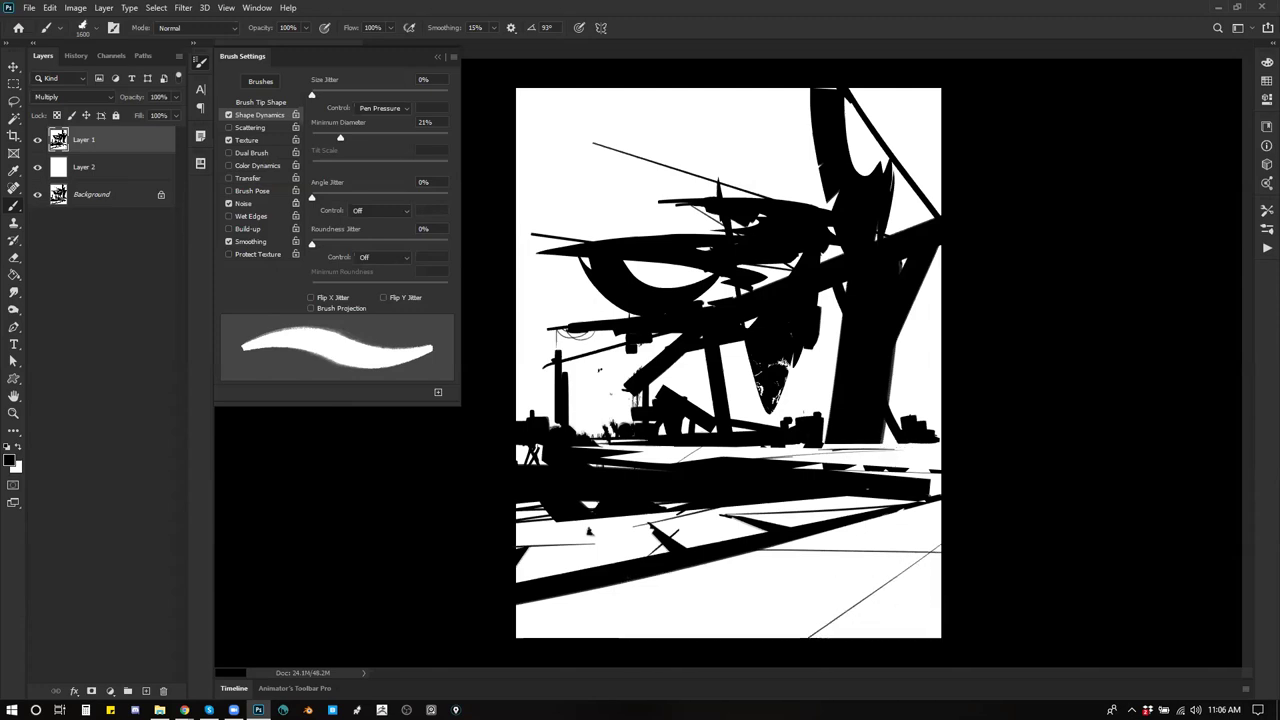
Step: Lasso a wedge along the horizon around the trunk's base and paint textured black foliage inside it
key(l)
mouse_move(788, 445)
mouse_down()
mouse_move(973, 449)
mouse_move(988, 422)
mouse_move(958, 403)
mouse_move(800, 435)
mouse_up()
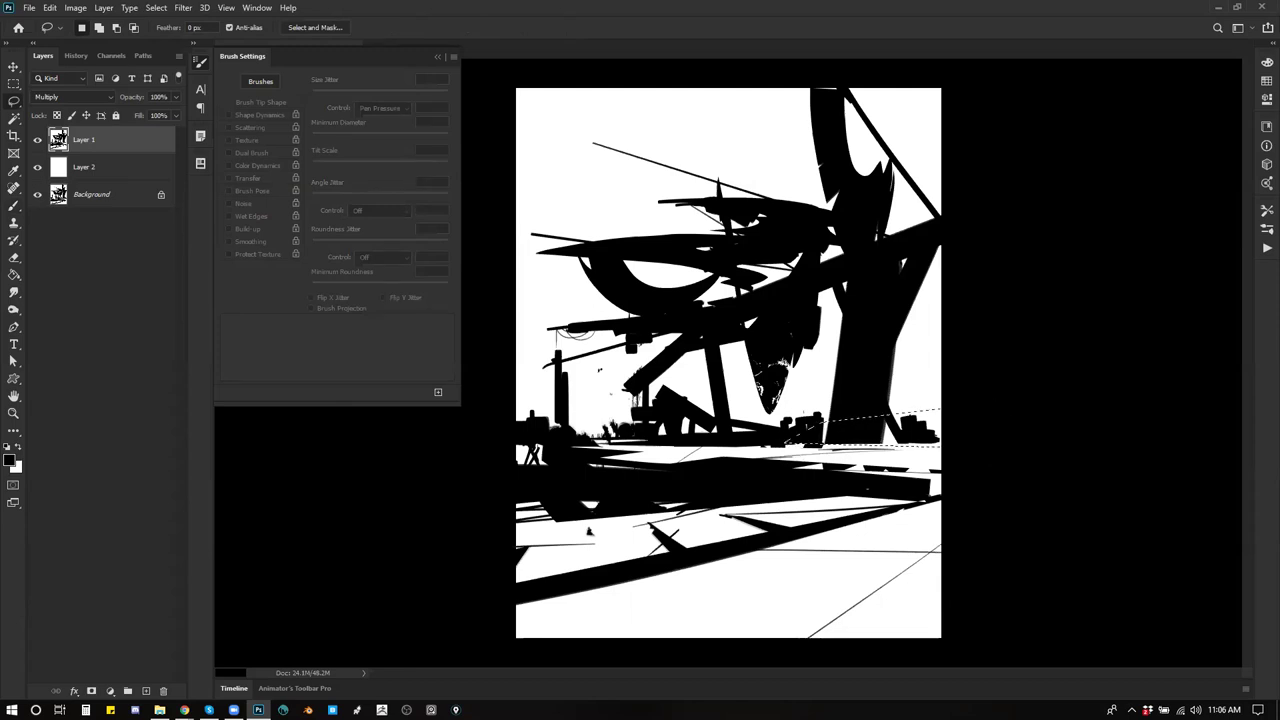
key(b)
drag(905, 445, 822, 445)
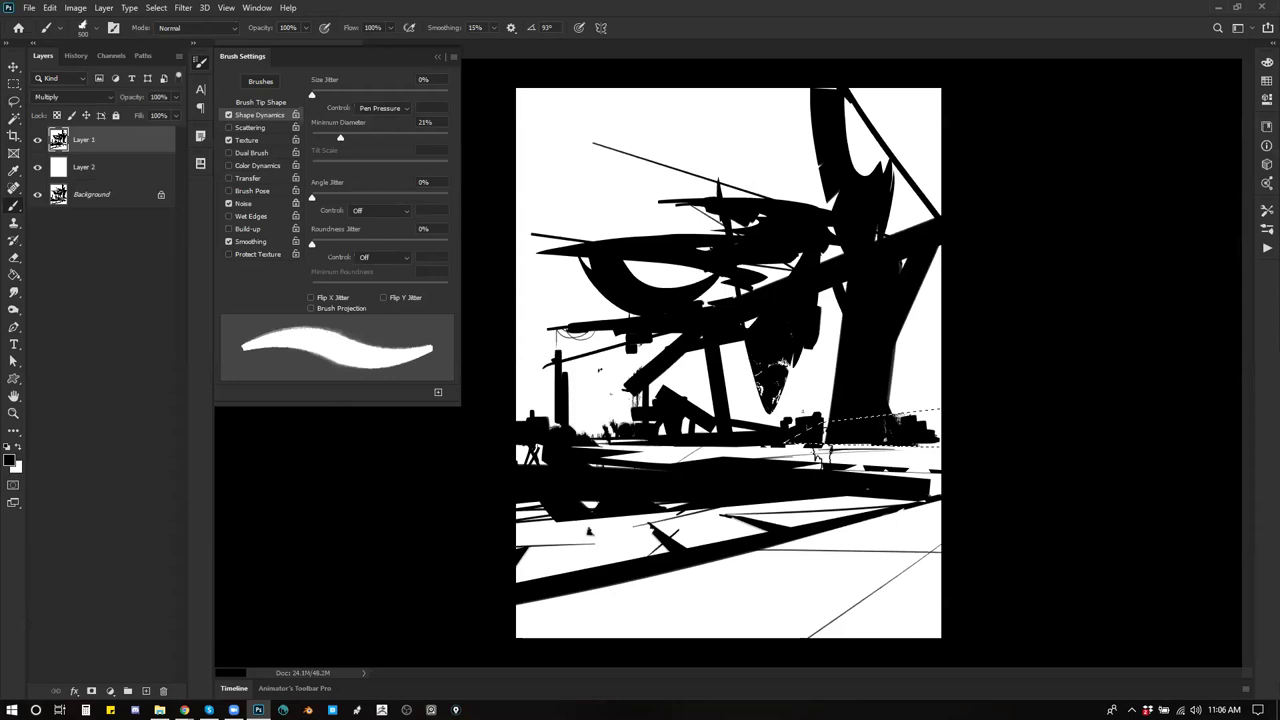
key(bracketleft)
drag(918, 450, 939, 450)
key(ctrl+d)
Step: Try painting black over the white texture in the pointed form hanging from the structure
alt+click(802, 380)
alt+click(786, 352)
drag(785, 358, 782, 384)
key(ctrl+z)
Step: Shrink the brush to 30 px and add thin black details around the left figures and beside the trunk
key(bracketleft)
key(bracketleft)
key(bracketleft)
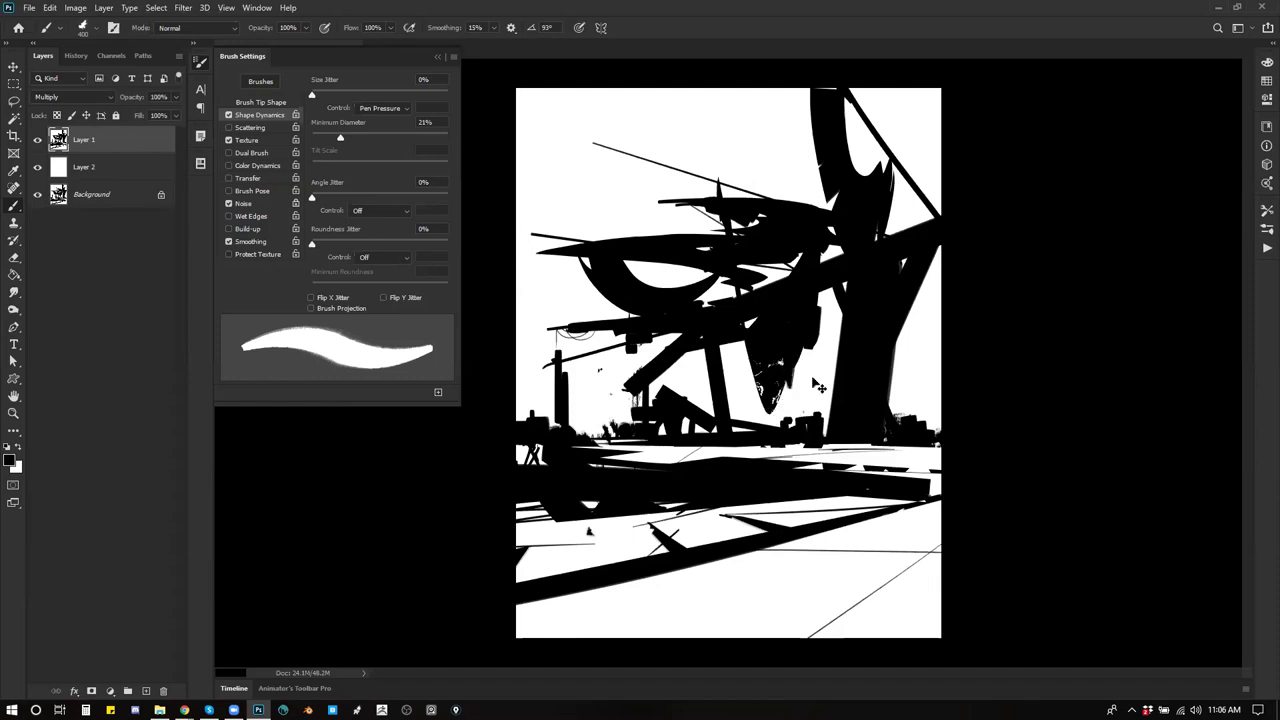
key(bracketleft)
key(bracketleft)
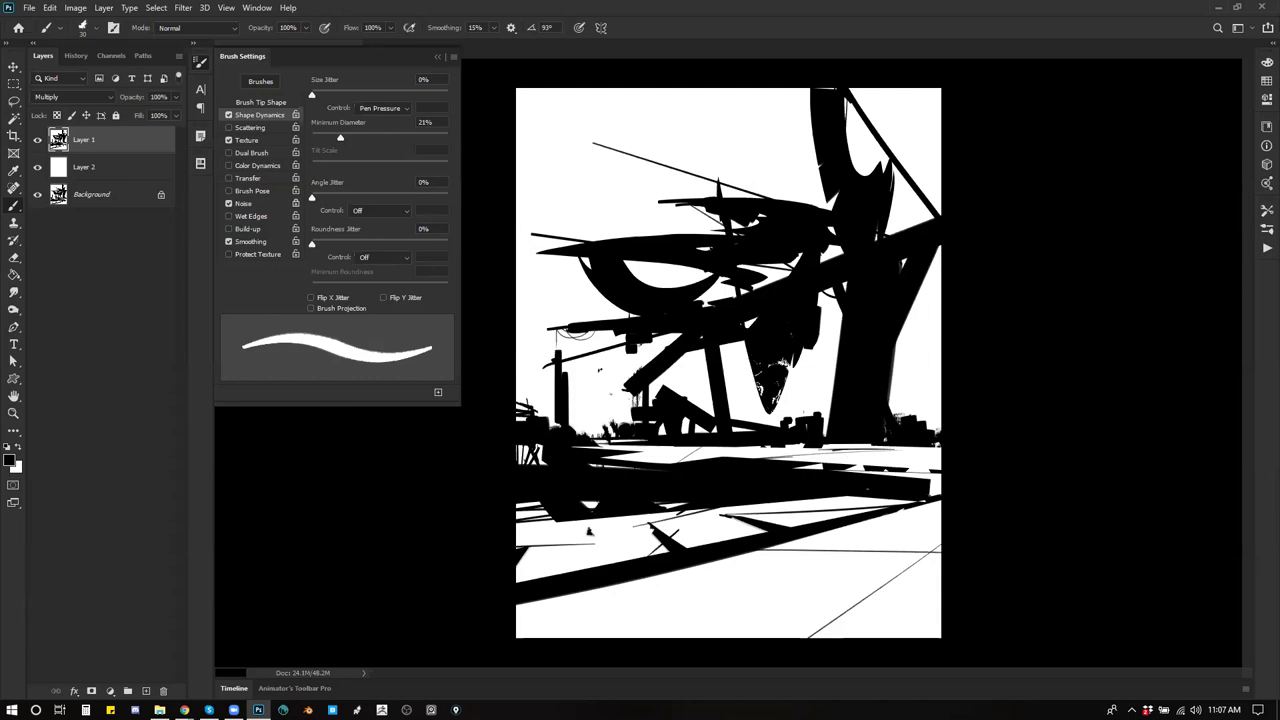
Step: Paint thin black perspective lines across the white strip in the sketch's lower left, undoing unwanted strokes
key(bracketleft)
key(bracketleft)
key(bracketleft)
drag(530, 524, 720, 513)
drag(554, 529, 800, 520)
key(ctrl+z)
drag(936, 553, 578, 617)
key(ctrl+z)
key(bracketright)
key(bracketright)
key(bracketright)
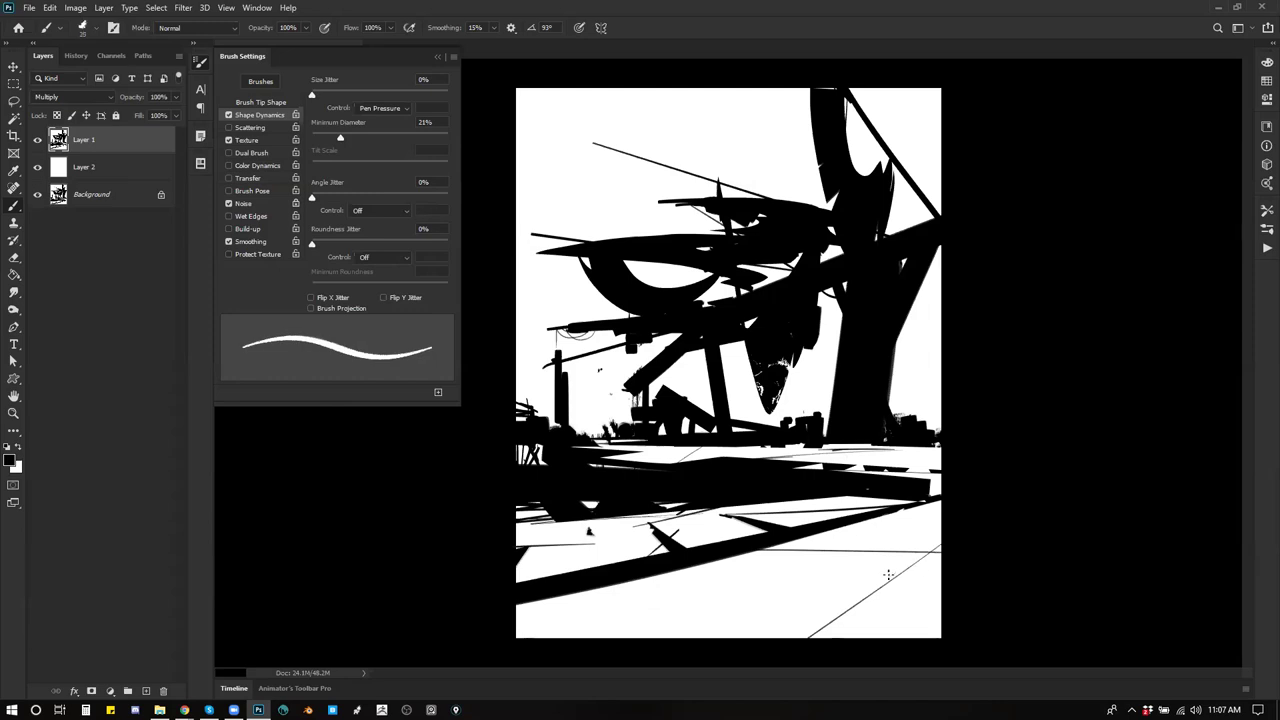
Step: Select the white foreground floor areas with the Magic Wand and switch to the Custom Shape tool
key(w)
click(806, 585)
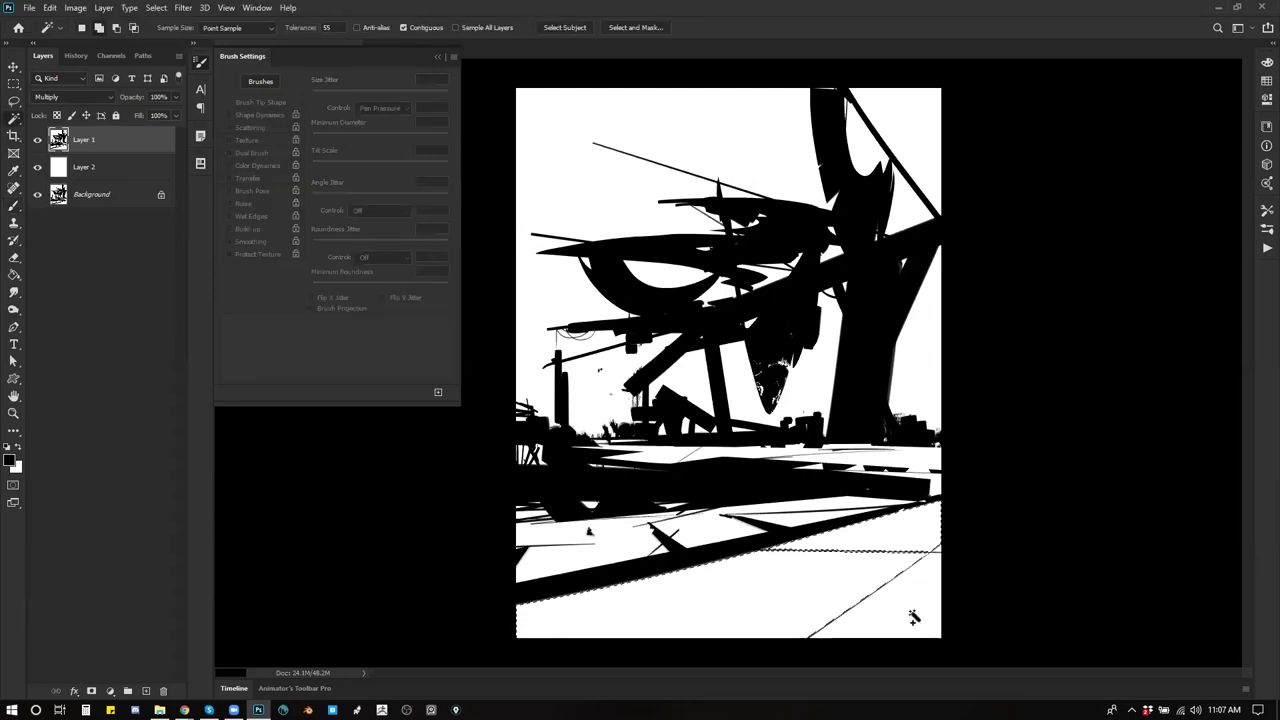
key(u)
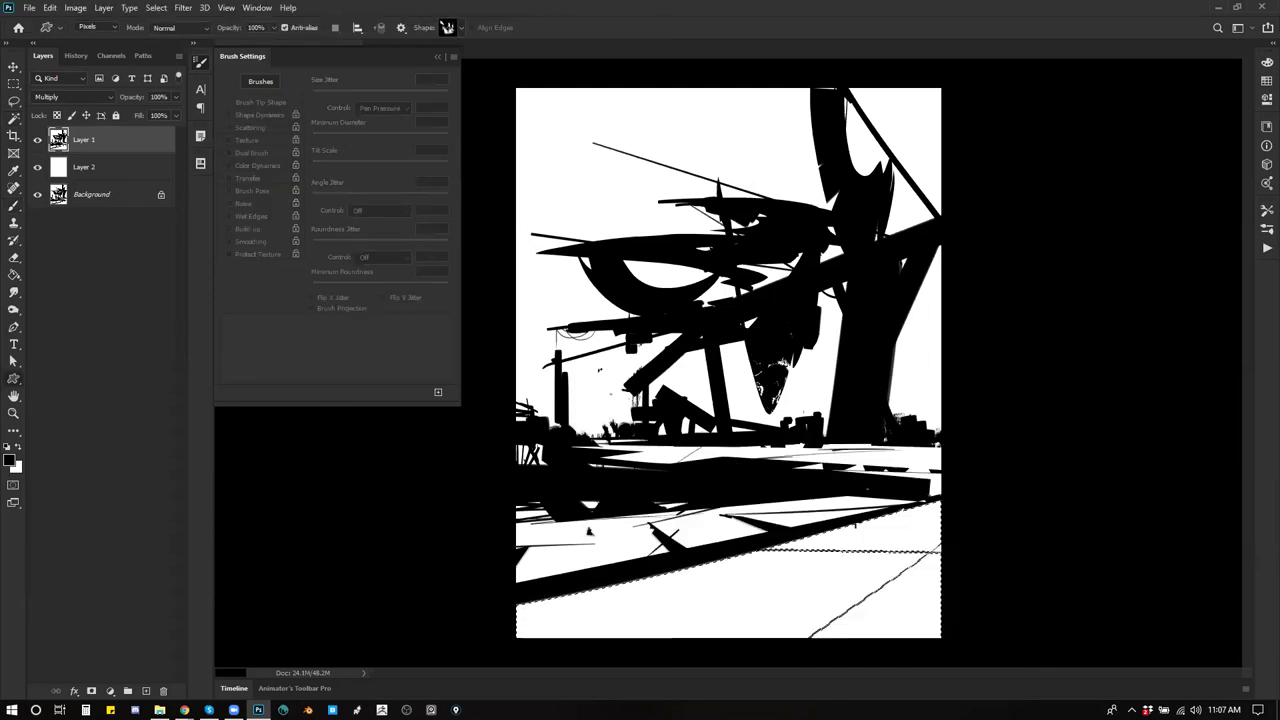
Step: Try stretching a scattered-patch custom shape across the selected foreground floor
right_click(709, 531)
click(829, 552)
mouse_move(360, 508)
mouse_down()
mouse_move(1026, 630)
mouse_move(1092, 667)
mouse_up()
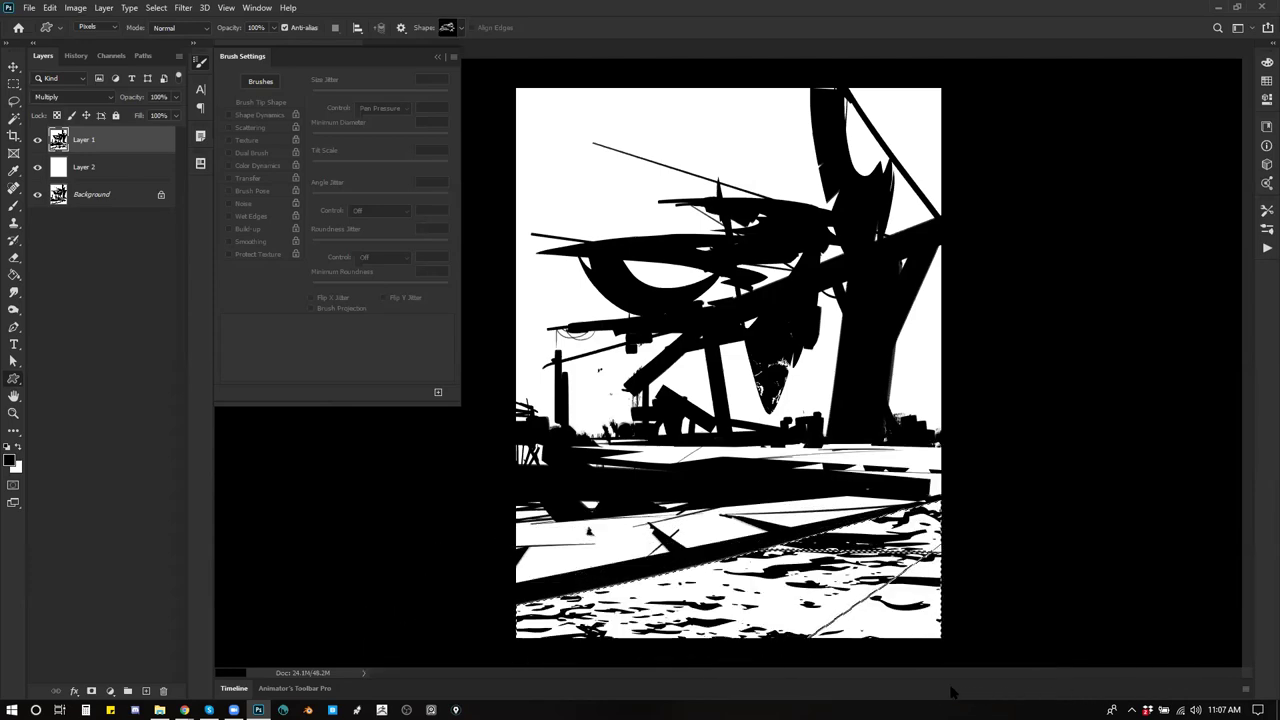
key(ctrl+z)
key([)
Step: Choose a craggy texture custom shape and stamp it in black across the selected foreground floor
right_click(767, 564)
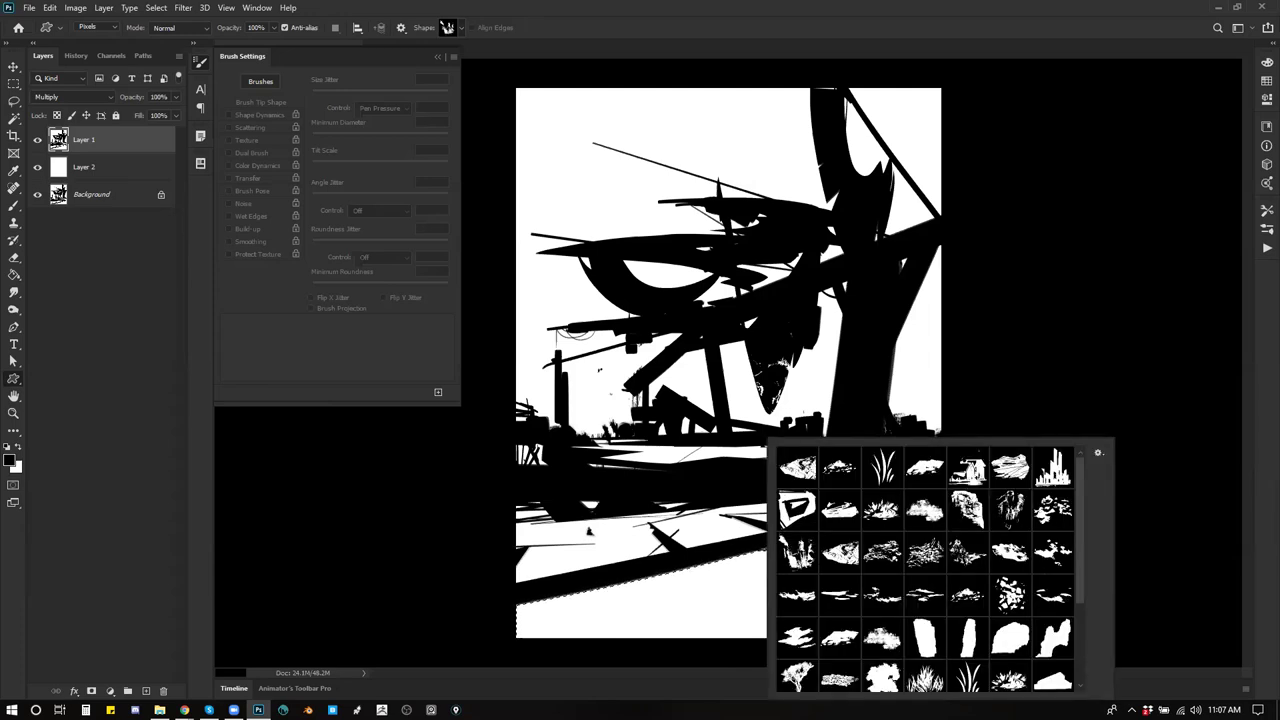
click(1014, 509)
click(446, 558)
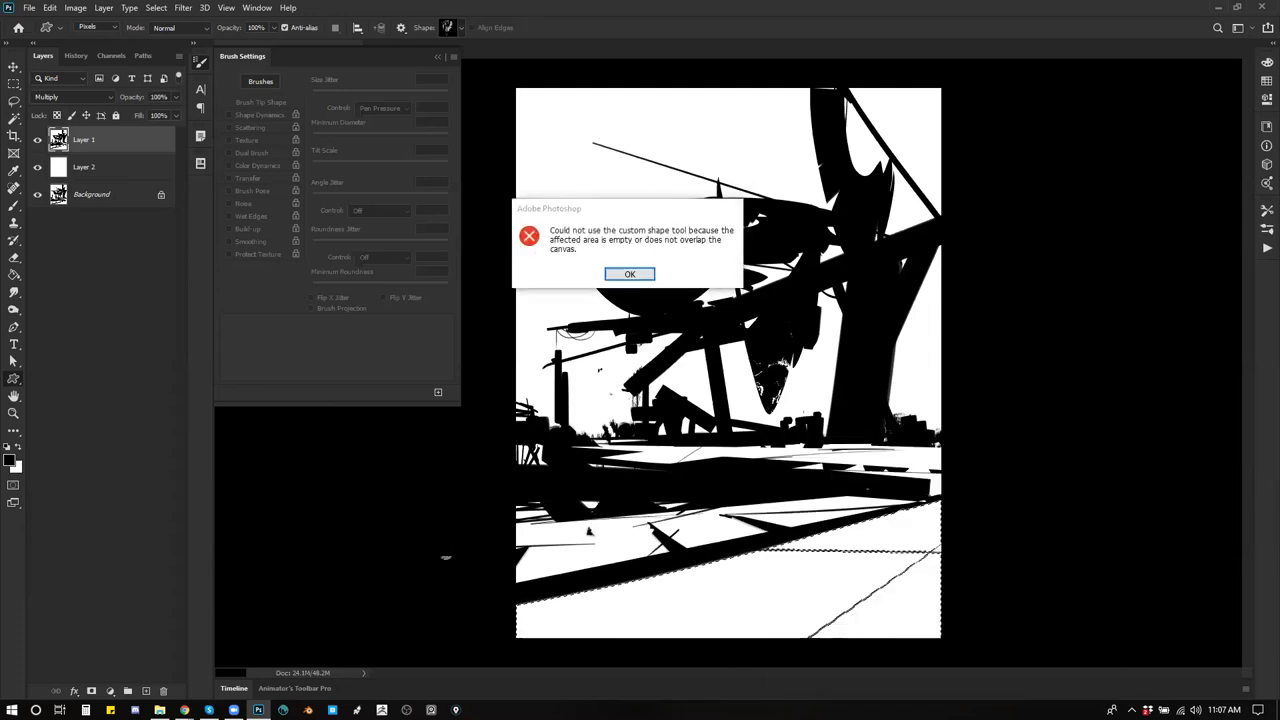
key(Return)
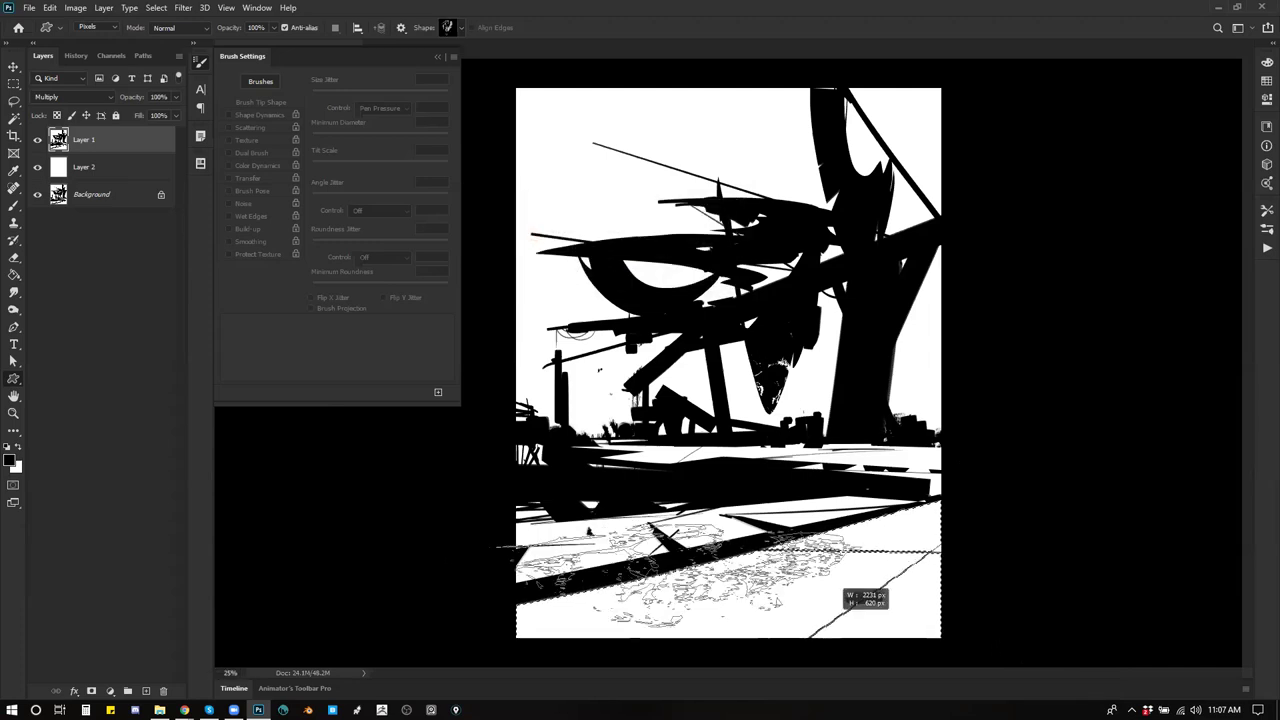
key(ctrl+shift+z)
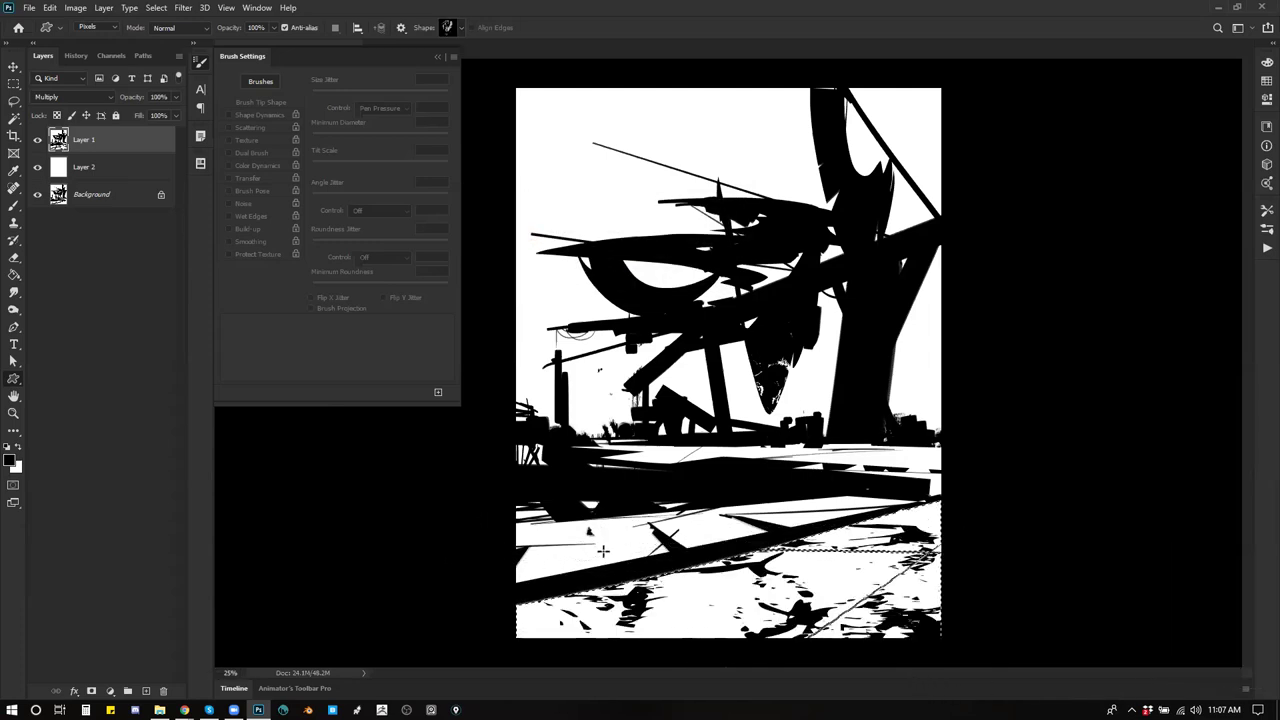
Step: Deselect the floor and break up the heaviest dark patches of its texture with white brush strokes
key(b)
key(x)
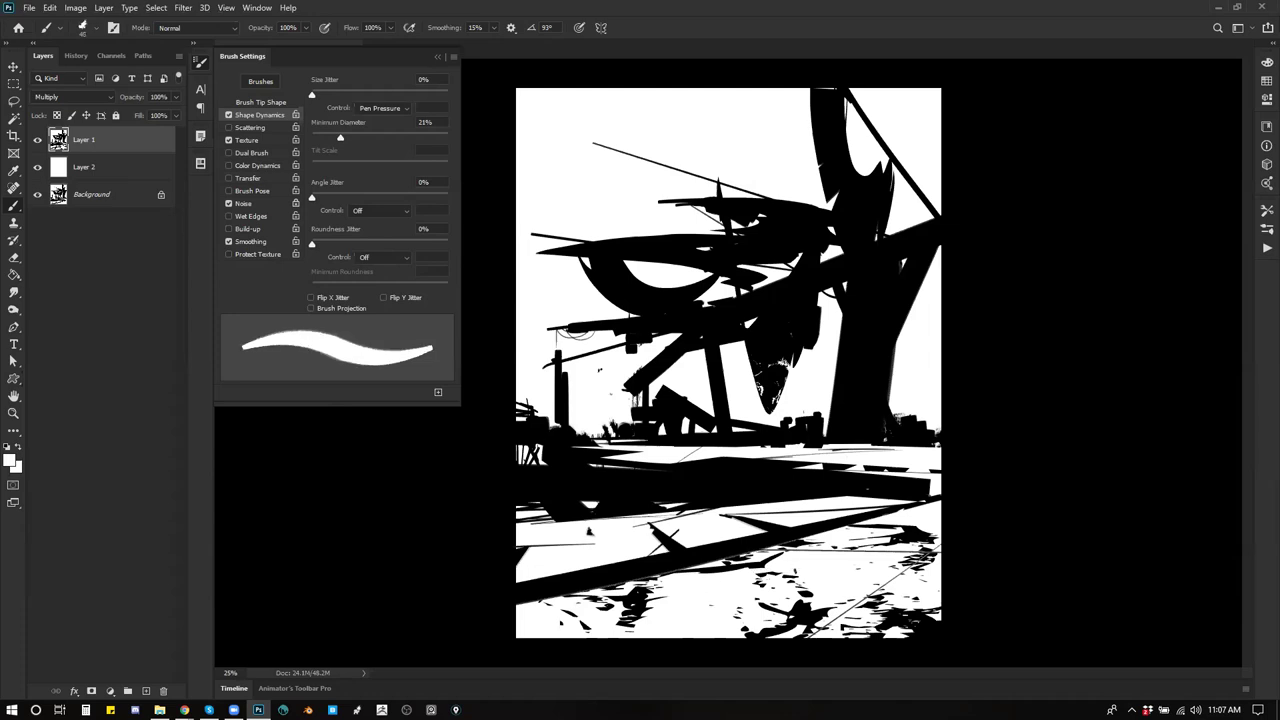
drag(757, 571, 686, 571)
key(bracketright)
key(bracketright)
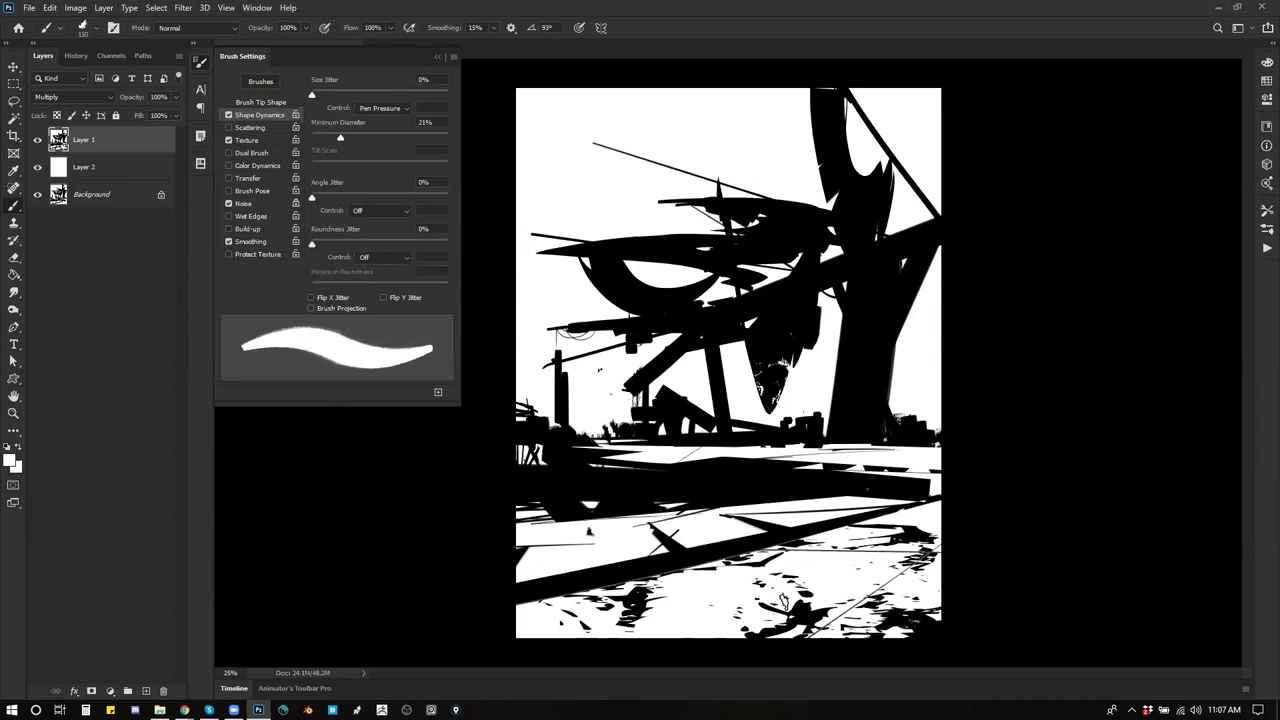
mouse_move(820, 604)
mouse_down()
mouse_move(765, 632)
mouse_move(821, 613)
mouse_up()
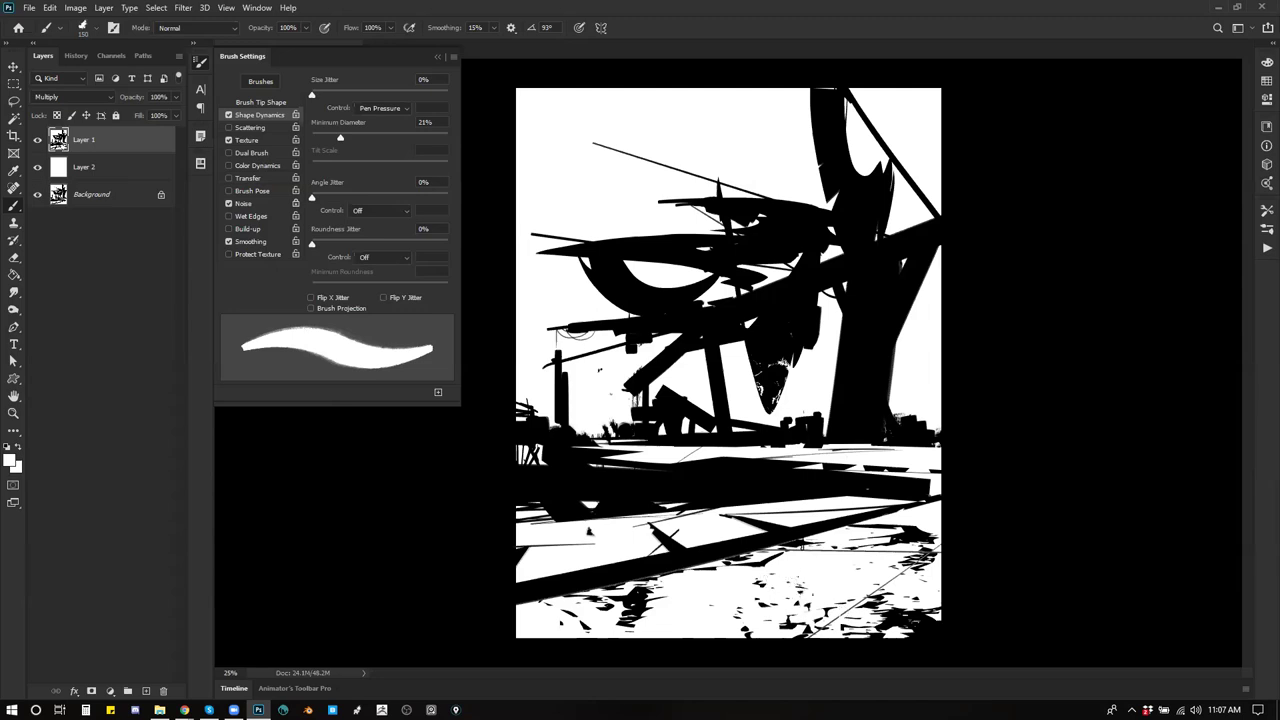
Step: Rough up the edge of the foreground ledge with brush strokes, undoing the unwanted long strokes
mouse_move(785, 548)
mouse_down()
mouse_move(870, 527)
mouse_move(925, 531)
mouse_up()
key(ctrl+z)
key(bracketleft)
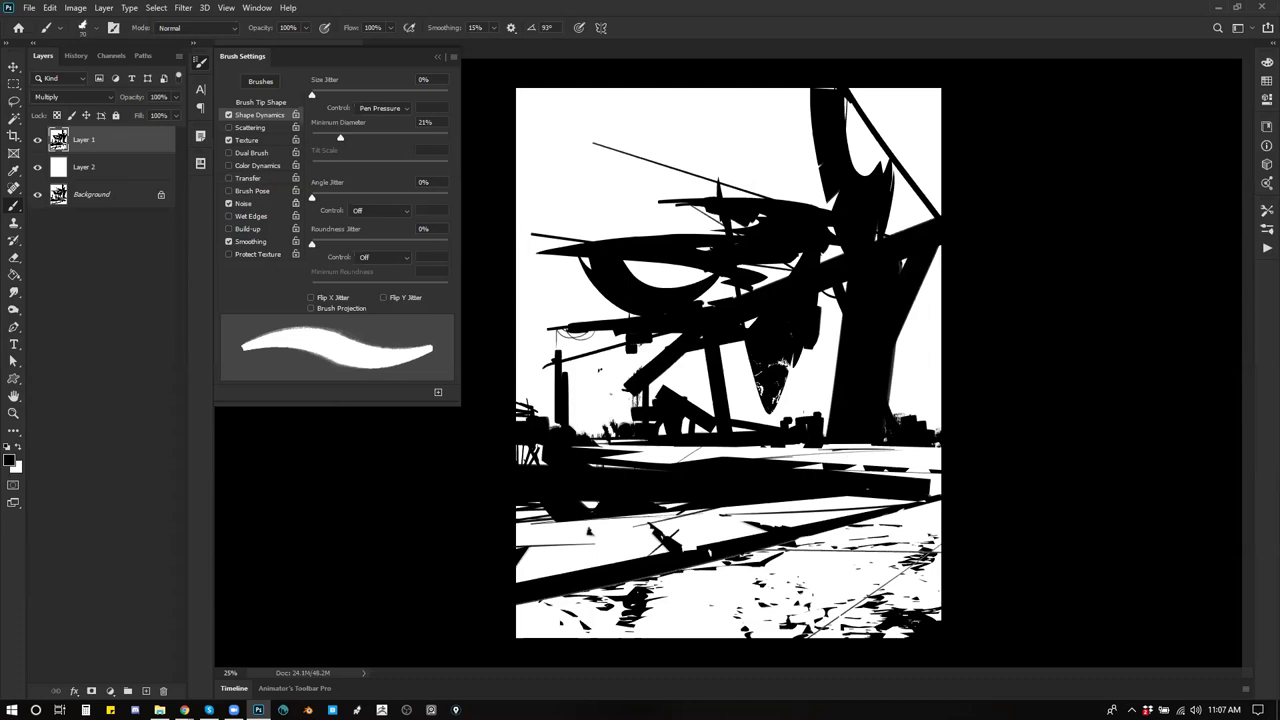
drag(706, 566, 942, 500)
key(ctrl+z)
Step: Paint white over much of the foreground floor texture, clearing the lower left and thinning the right side
key(x)
drag(802, 563, 520, 608)
drag(664, 598, 540, 627)
mouse_move(830, 606)
mouse_down()
mouse_move(912, 602)
mouse_move(885, 612)
mouse_move(933, 582)
mouse_move(904, 620)
mouse_up()
mouse_move(936, 550)
mouse_down()
mouse_move(848, 587)
mouse_move(908, 553)
mouse_up()
key(bracketleft)
Step: Lasso a narrow strip on the dark platform in front of the trunk and paint it white with a larger brush
key(l)
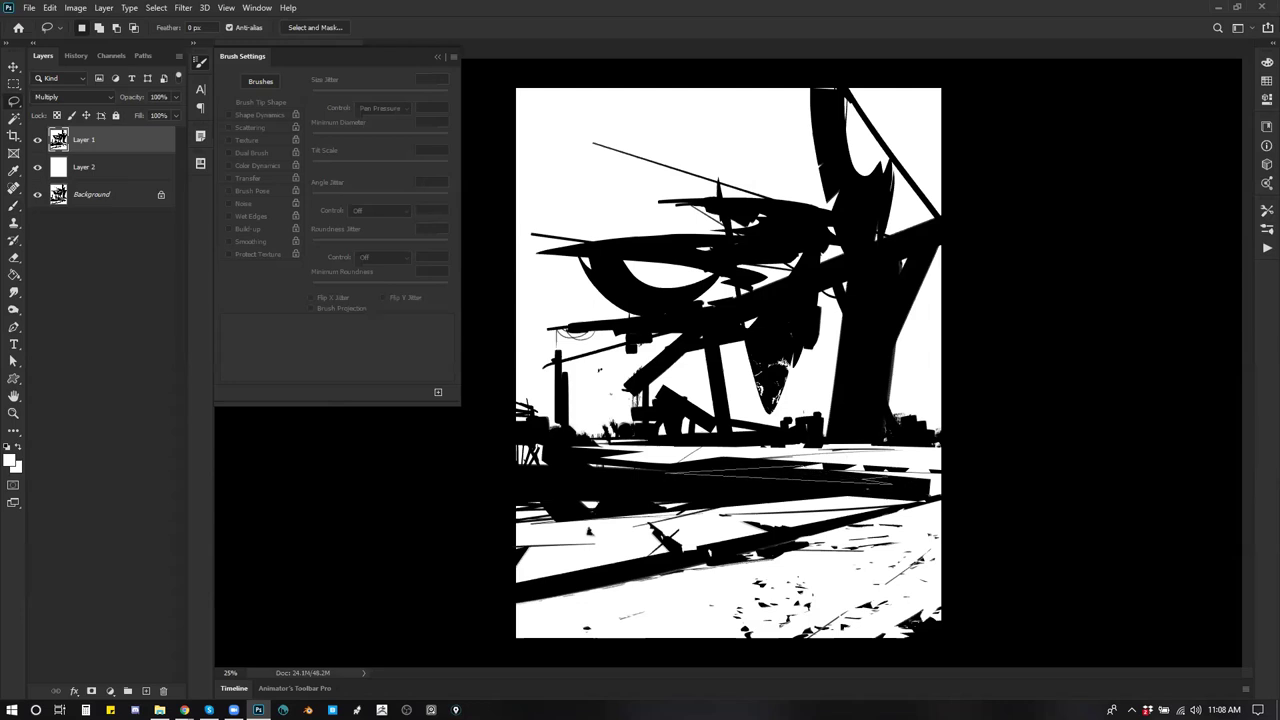
key(b)
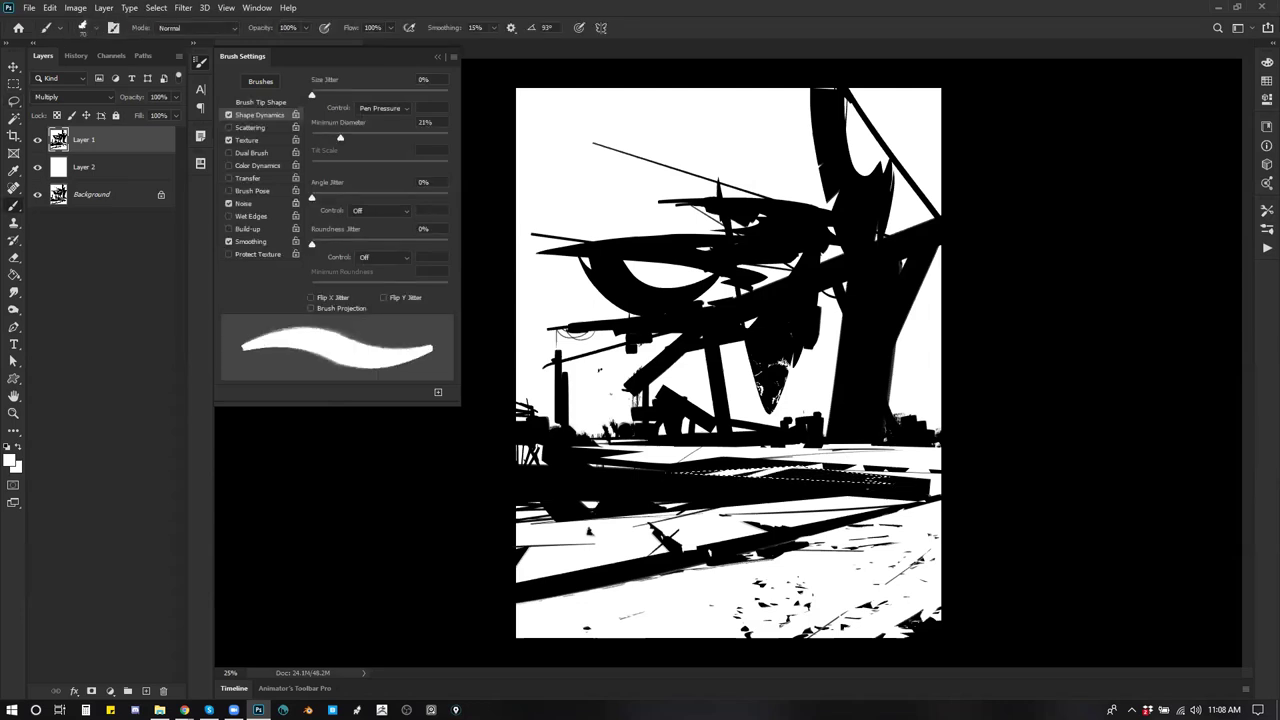
drag(784, 473, 834, 475)
key(bracketright)
key(bracketright)
key(bracketright)
key(bracketright)
key(bracketright)
key(bracketright)
key(bracketright)
key(bracketright)
drag(738, 472, 836, 475)
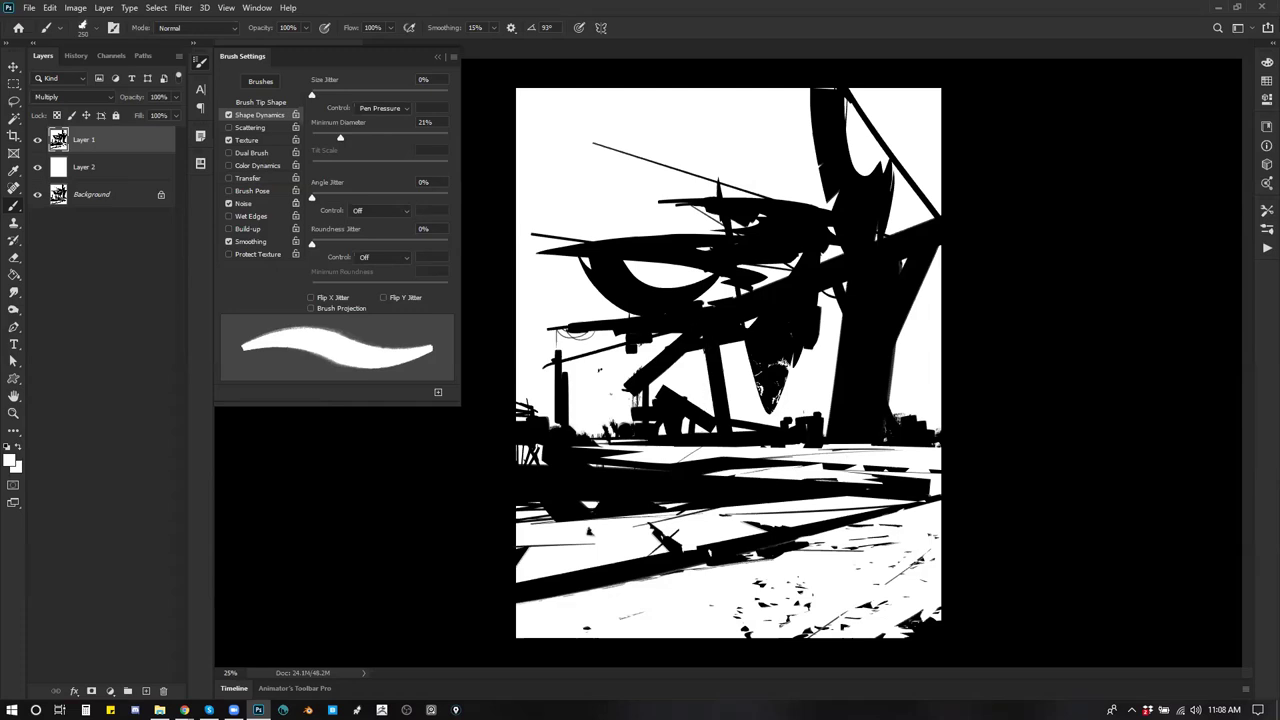
Step: Lasso along the middle support leg and trim its edge with white paint
key(l)
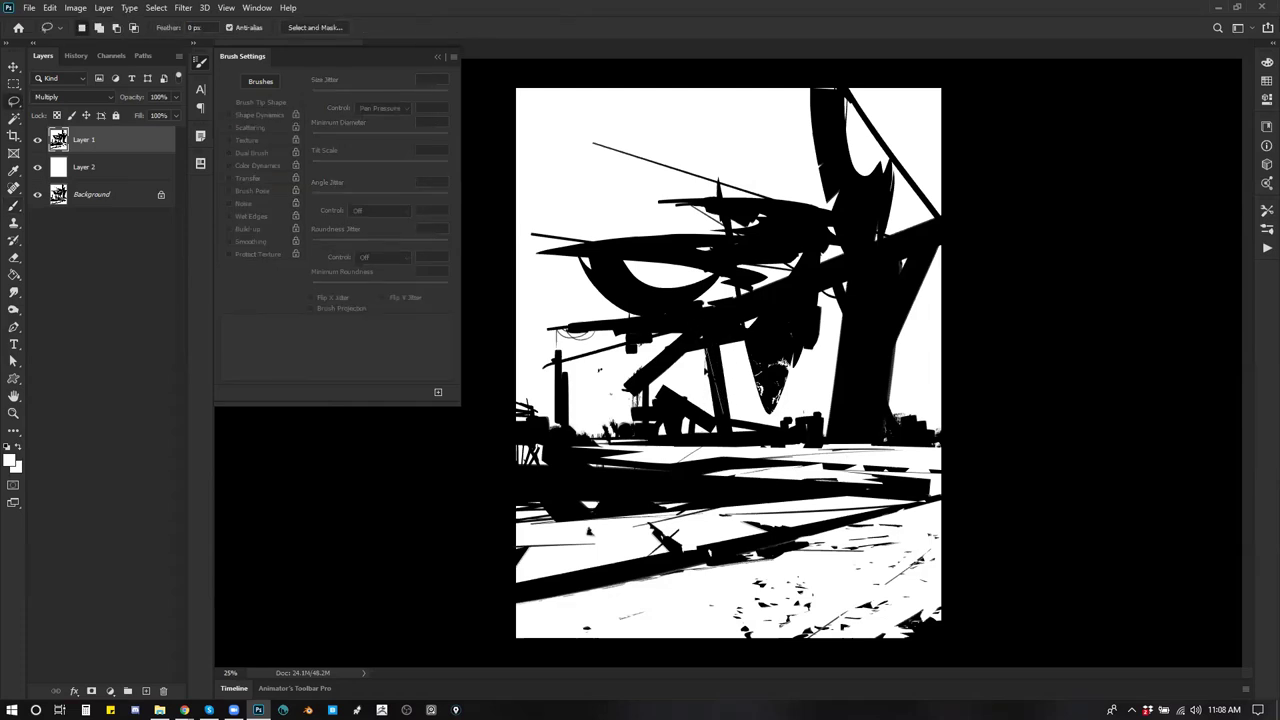
key(b)
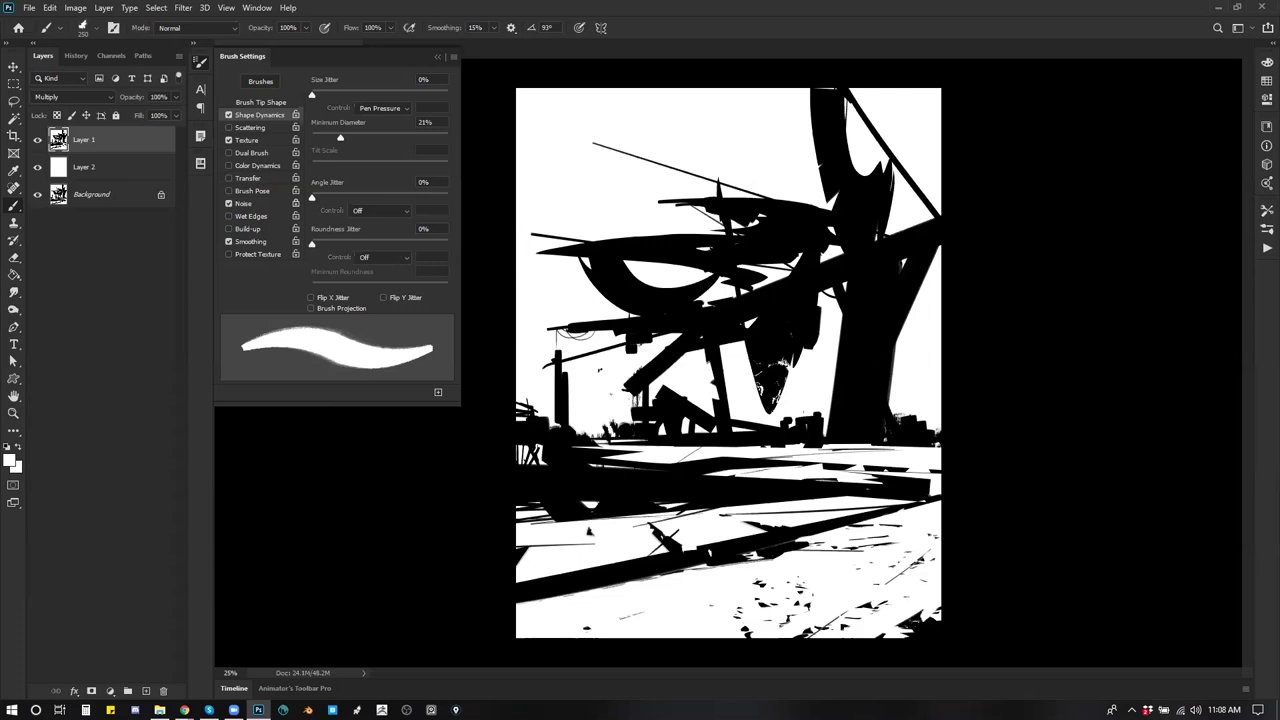
key(l)
drag(837, 352, 868, 389)
drag(860, 434, 843, 409)
key(ctrl+d)
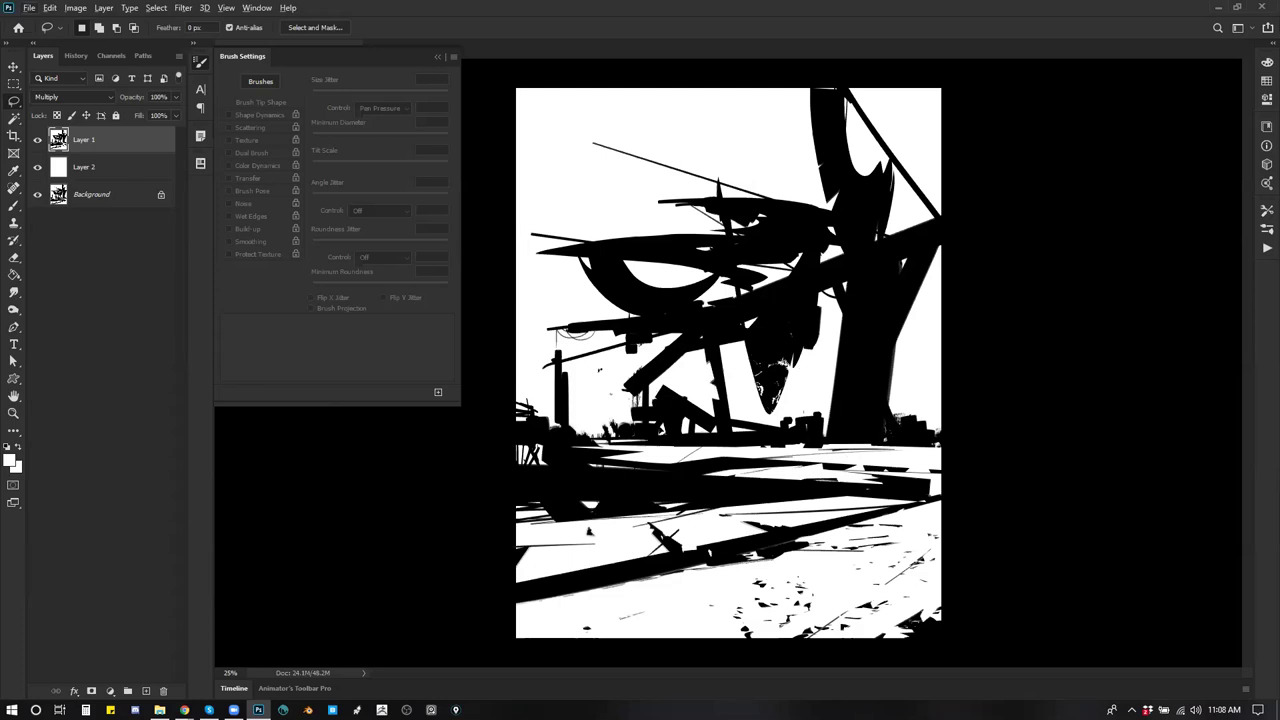
Step: Switch to black and paint small debris details around the fallen beam and the support leg's base with a smaller brush
key(b)
key(x)
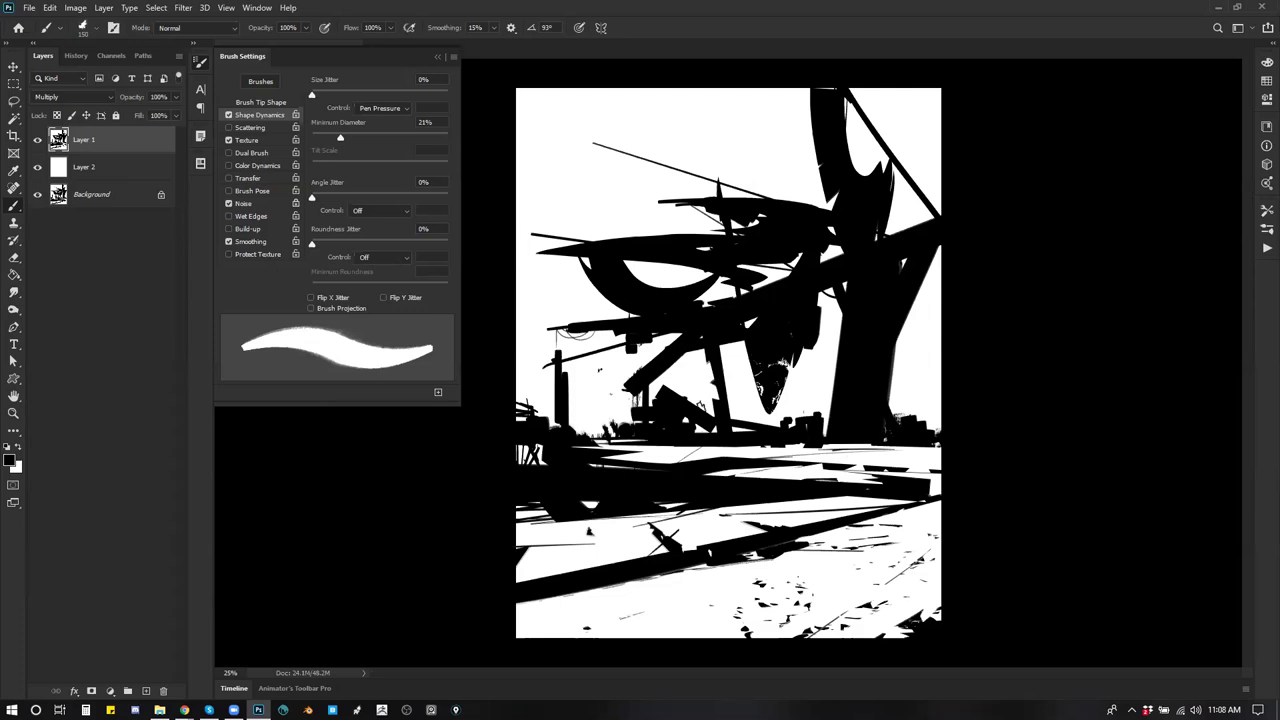
key(bracketleft)
key(bracketleft)
key(bracketleft)
key(bracketleft)
drag(697, 427, 701, 431)
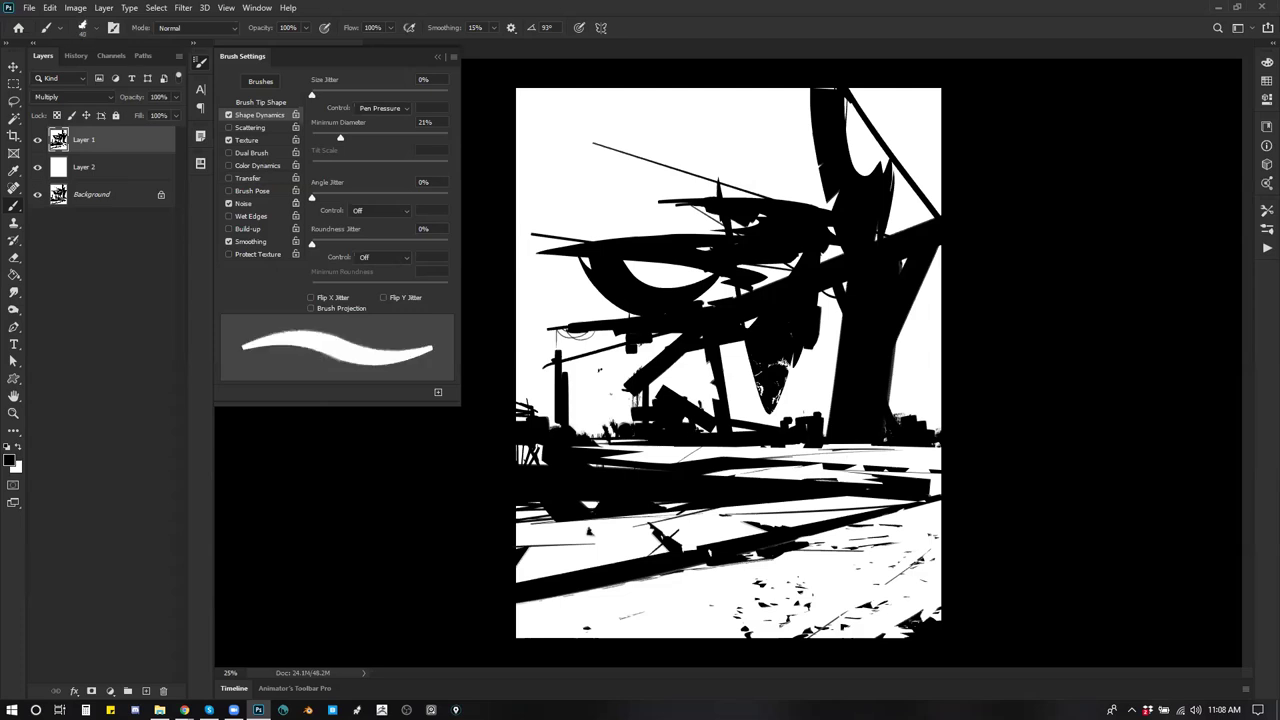
key(bracketleft)
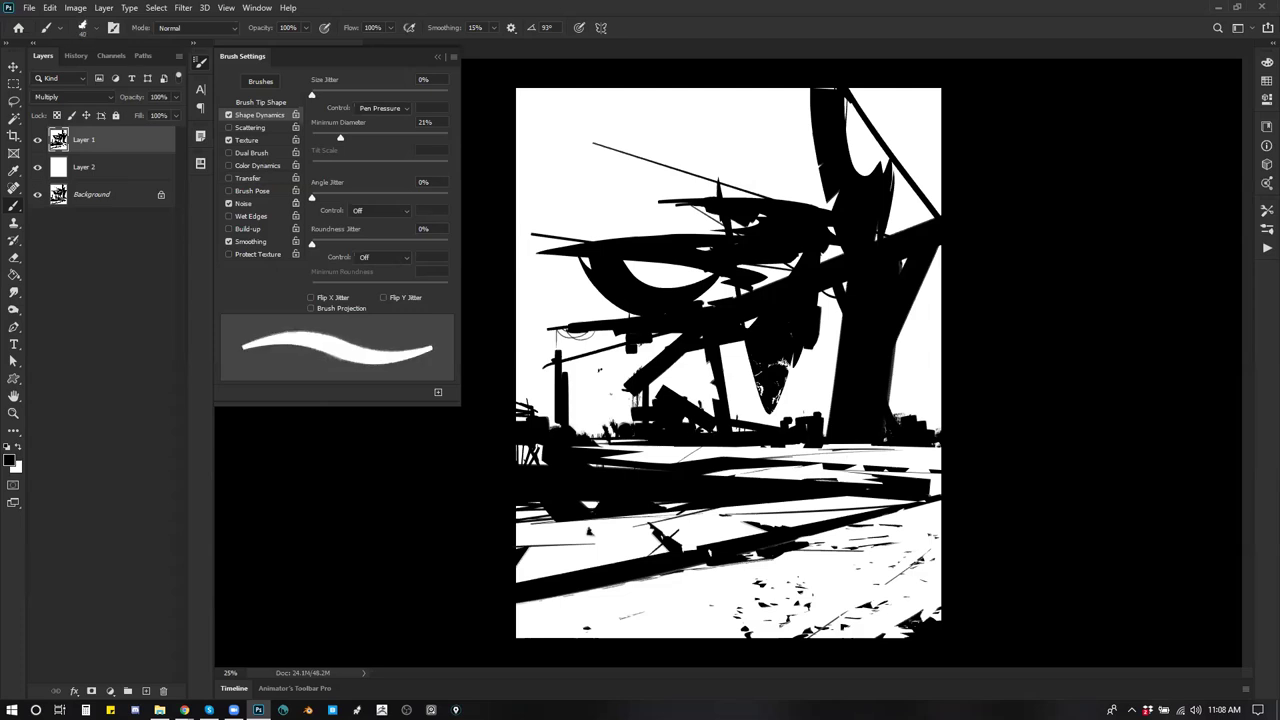
Step: Rework the dark mass at the platform's far left, painting its white gaps mostly black with the brush
alt+click(685, 378)
key(l)
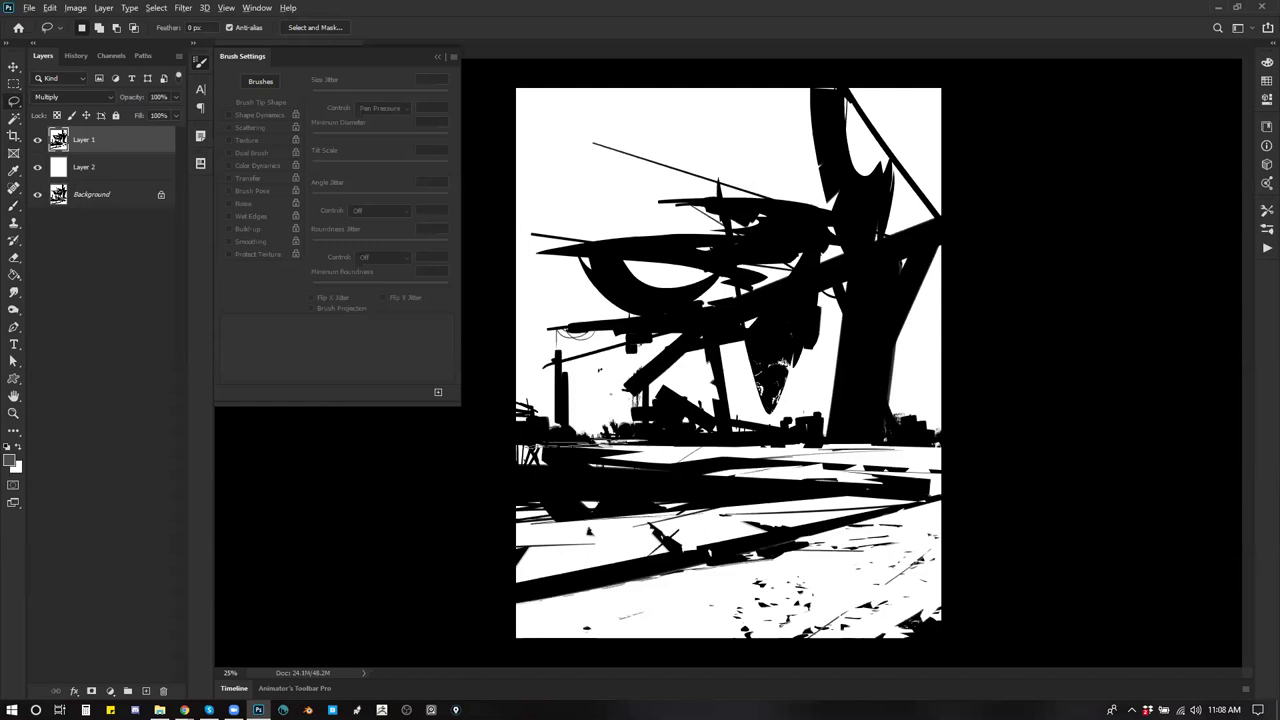
key(b)
key(x)
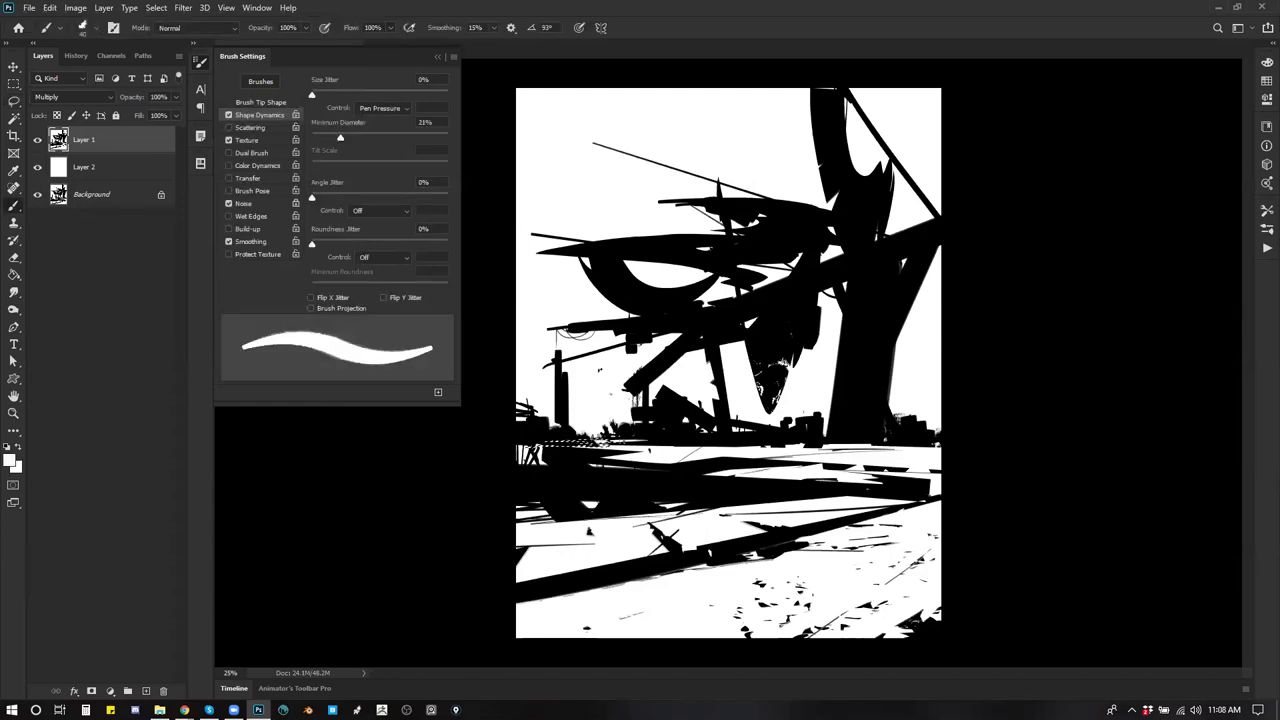
key(ctrl+d)
key(x)
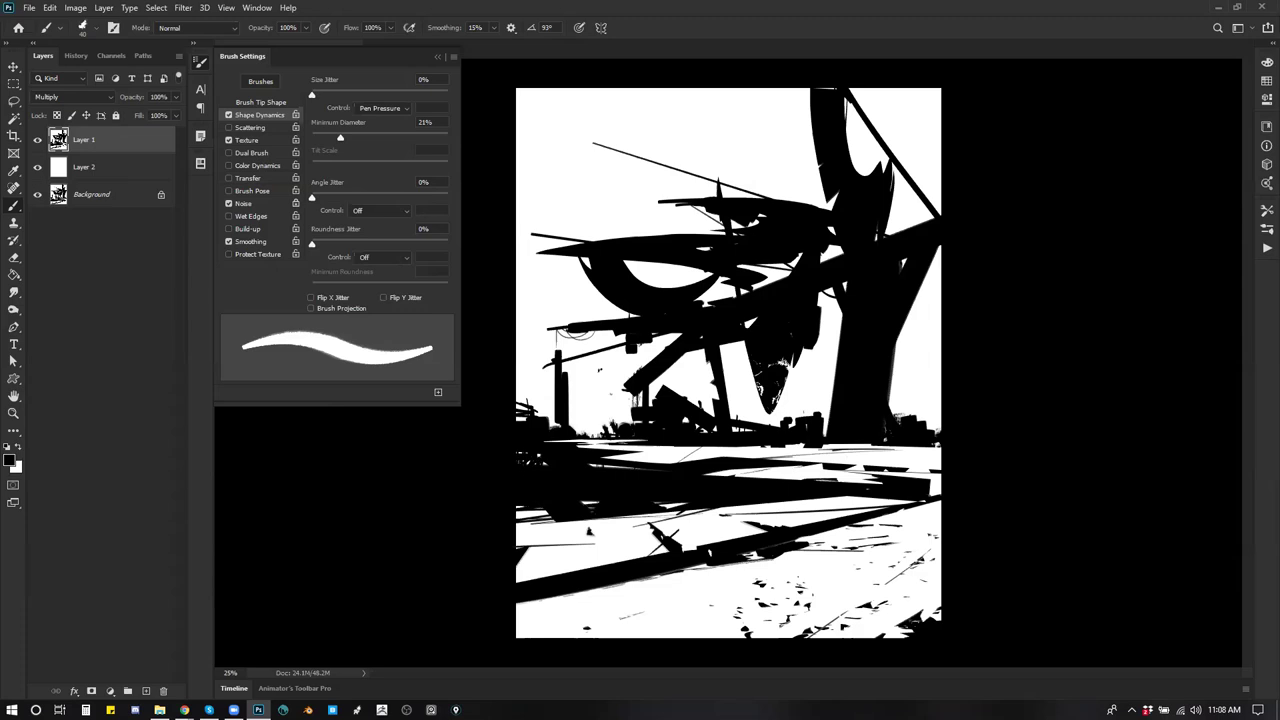
Step: Paint thin black poles and slanted branches around the upright post at the sketch's far left
key(z)
key(ctrl+minus)
key(ctrl+minus)
key(ctrl+minus)
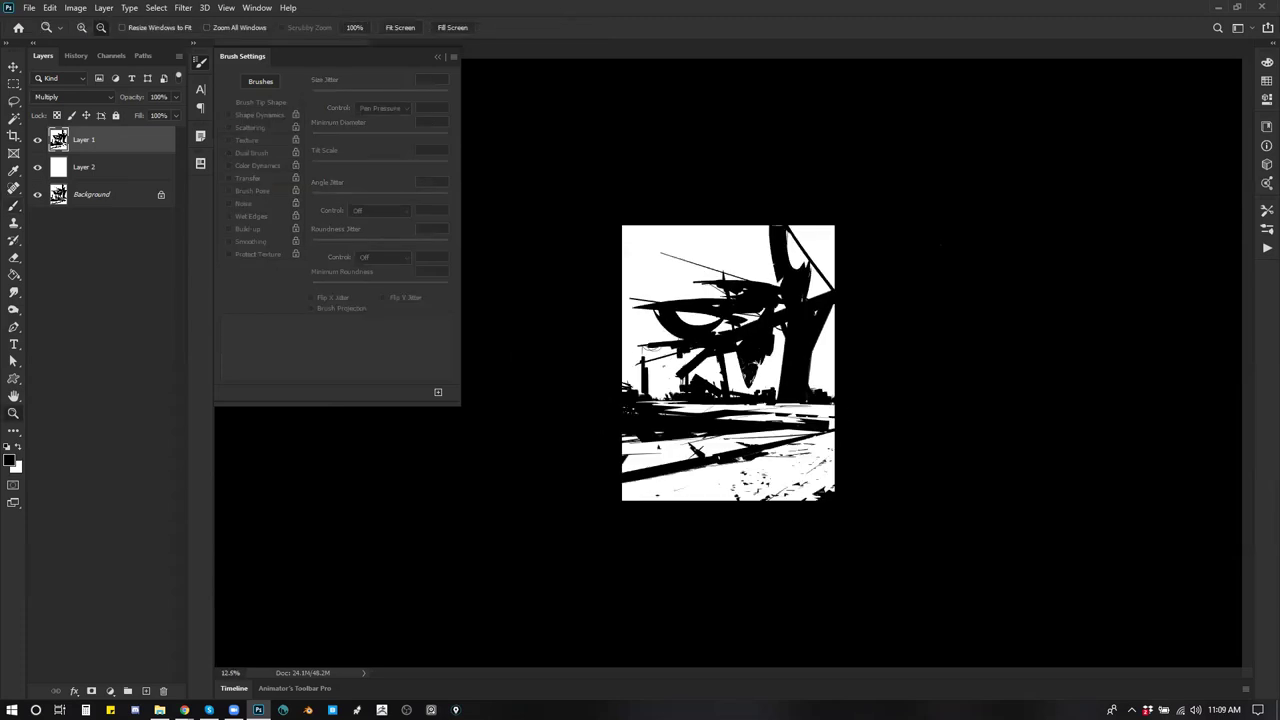
key(ctrl+plus)
key(ctrl+plus)
key(ctrl+plus)
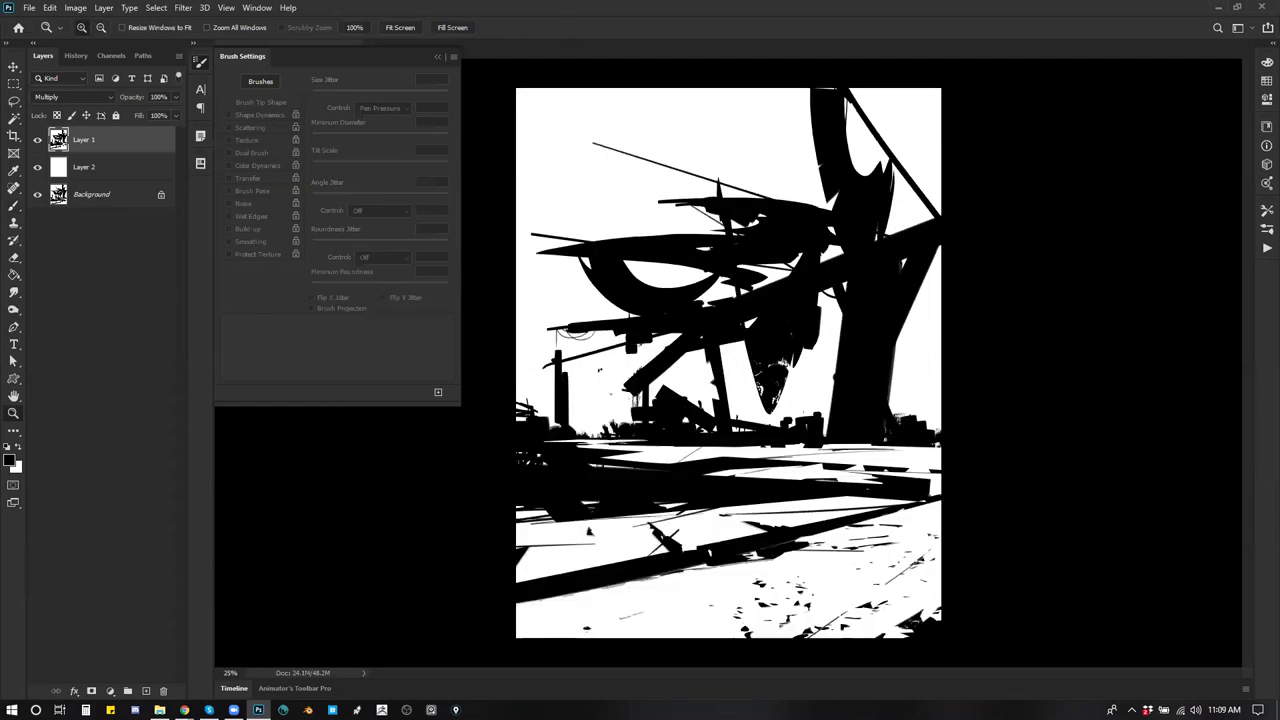
key(b)
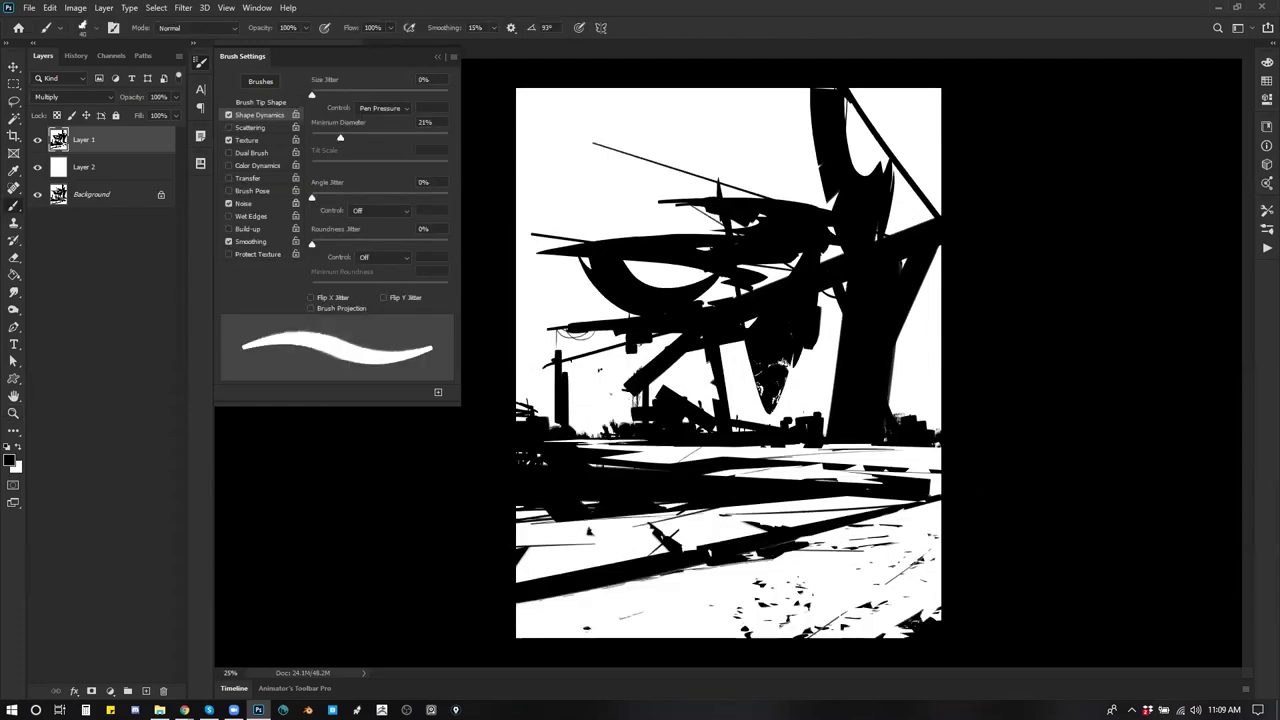
mouse_move(528, 367)
mouse_down()
mouse_move(537, 415)
mouse_move(600, 368)
mouse_up()
drag(524, 405, 556, 392)
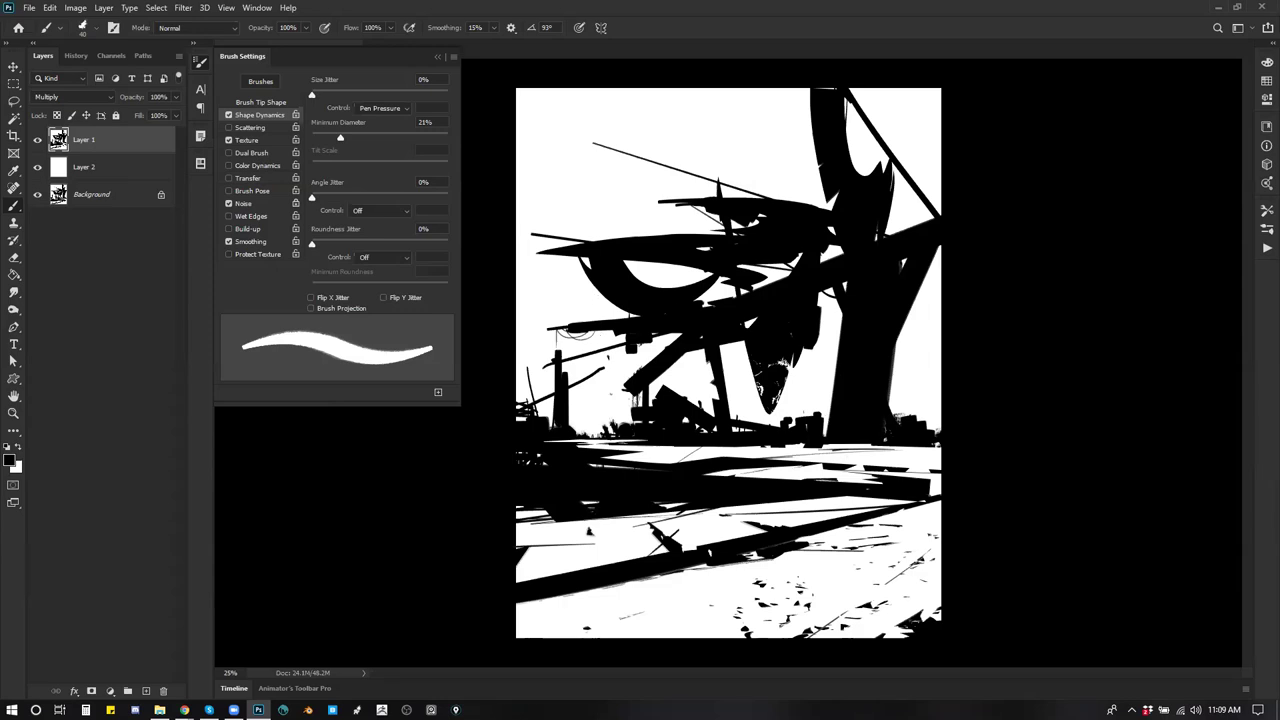
Step: Try the textured Drawing brush at 200 px and 600 px with broad strokes across the hanging wedge and foreground
right_click(851, 358)
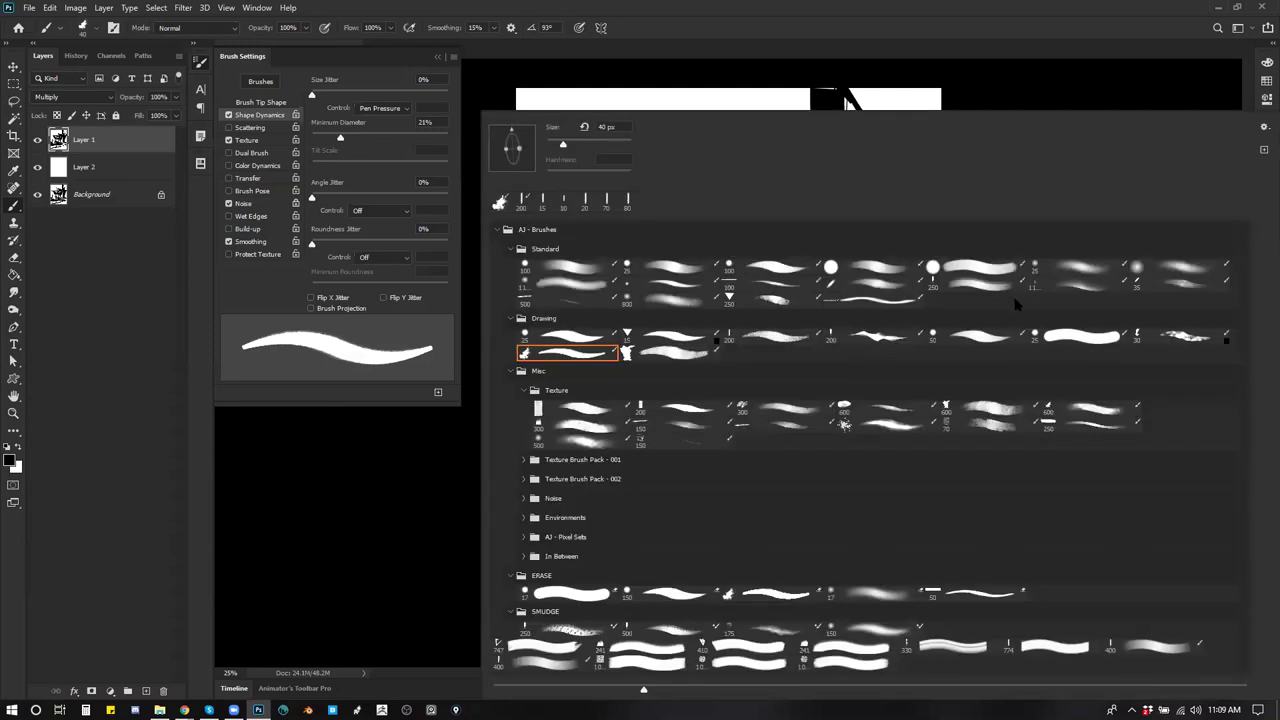
double_click(684, 352)
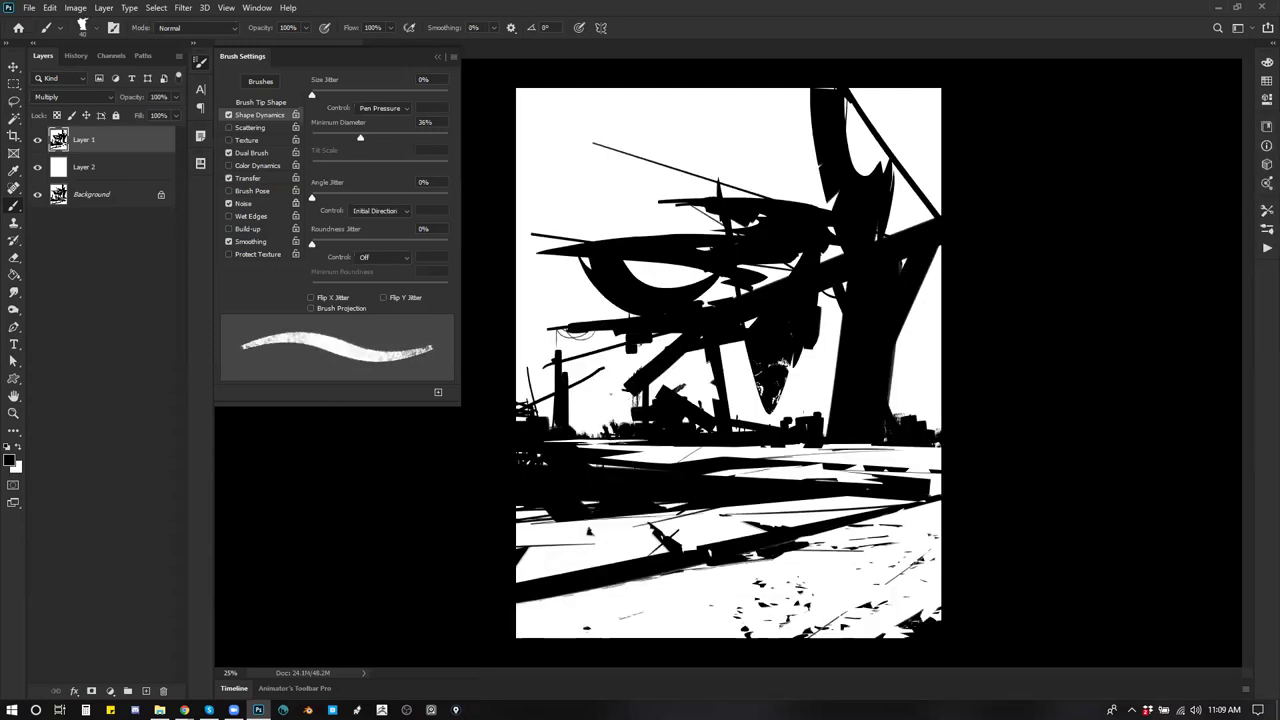
drag(695, 403, 749, 366)
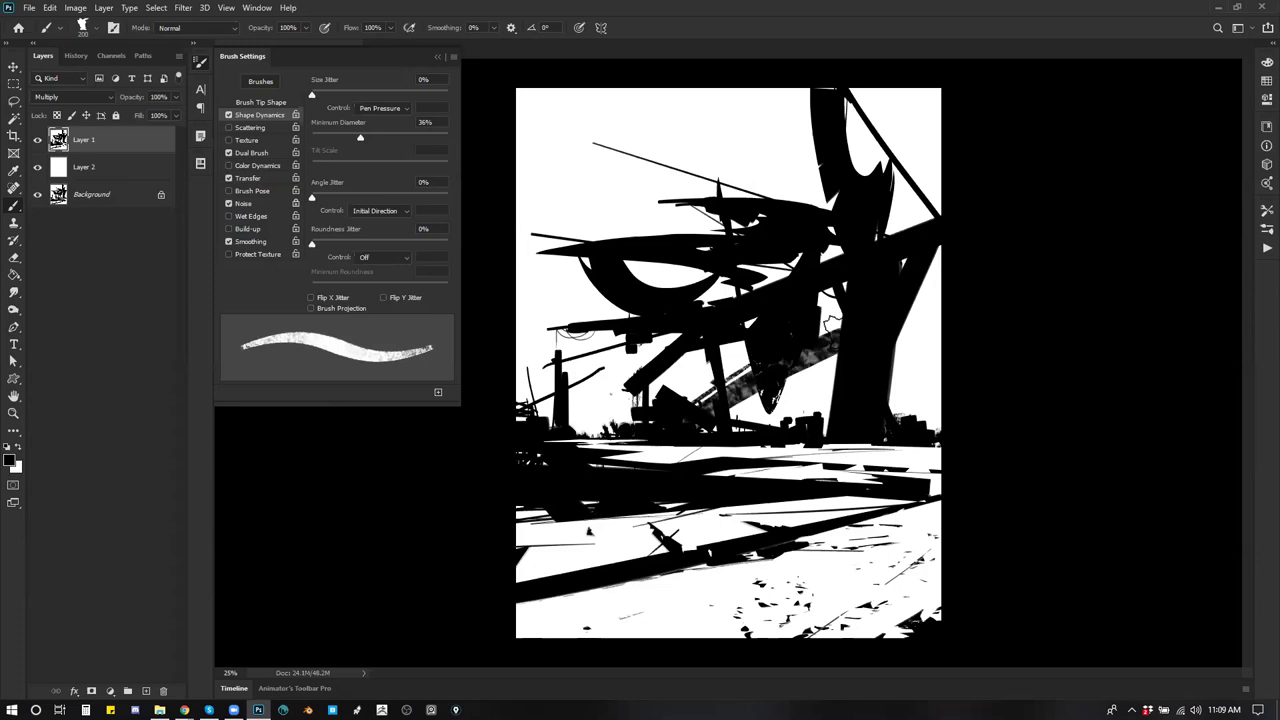
drag(795, 408, 1005, 375)
key(ctrl+z)
drag(790, 408, 990, 322)
key(ctrl+z)
key(ctrl+z)
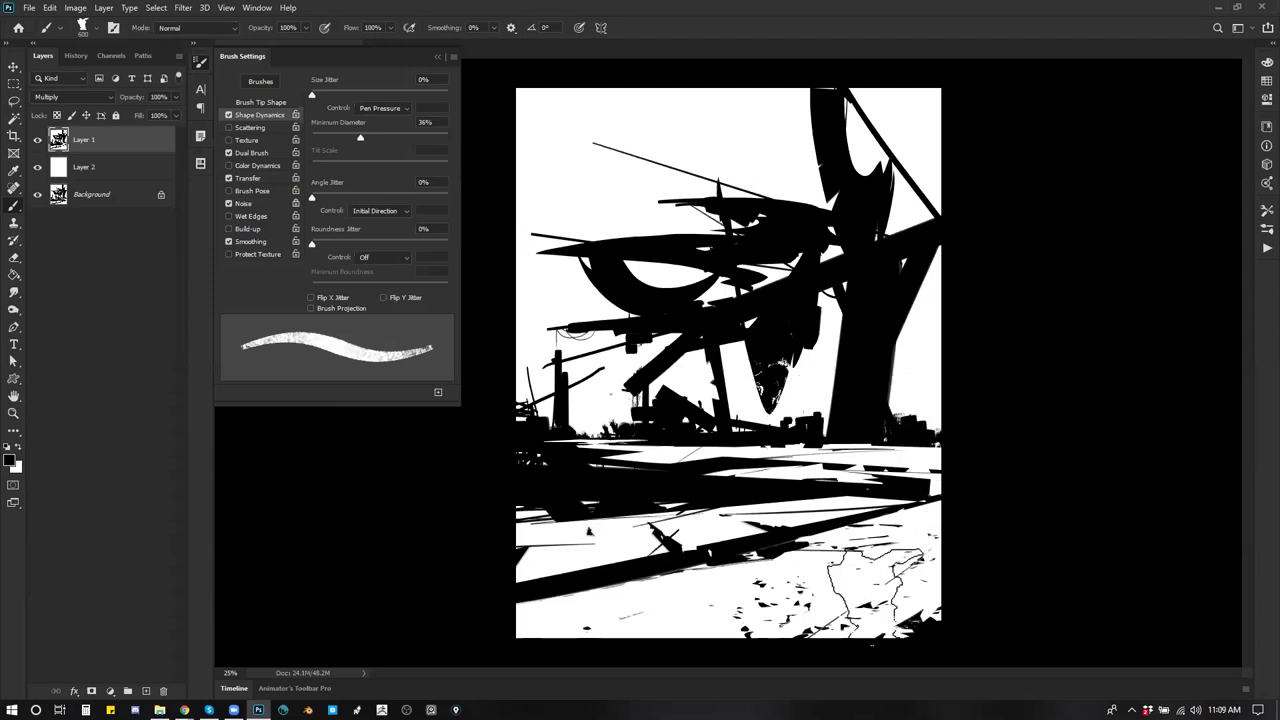
drag(893, 590, 848, 632)
key(ctrl+z)
drag(800, 575, 570, 600)
key(ctrl+z)
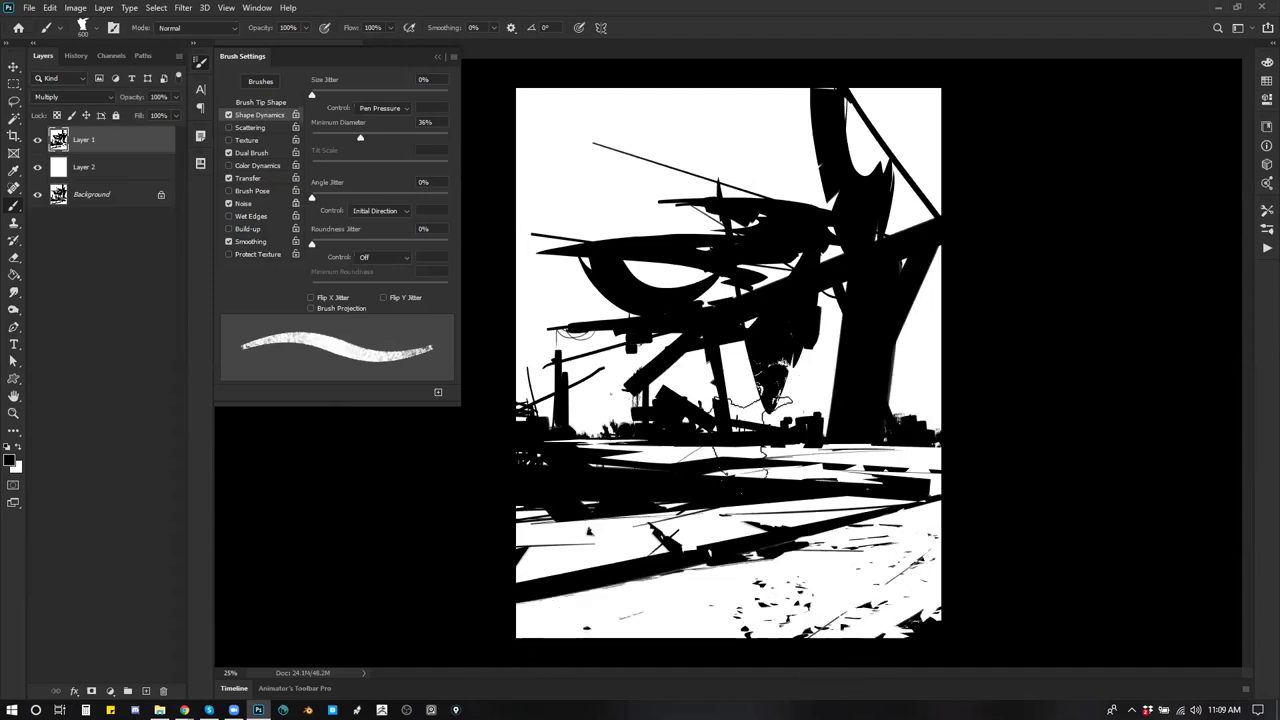
Step: Choose the rough 30 px Drawing brush and add fine black wires and marks around the hanging wedge, undoing unwanted strokes
right_click(744, 404)
click(1178, 340)
key(Return)
mouse_move(598, 520)
mouse_down()
mouse_move(664, 516)
mouse_move(518, 570)
mouse_move(902, 502)
mouse_move(730, 538)
mouse_up()
key(ctrl+z)
key(ctrl+z)
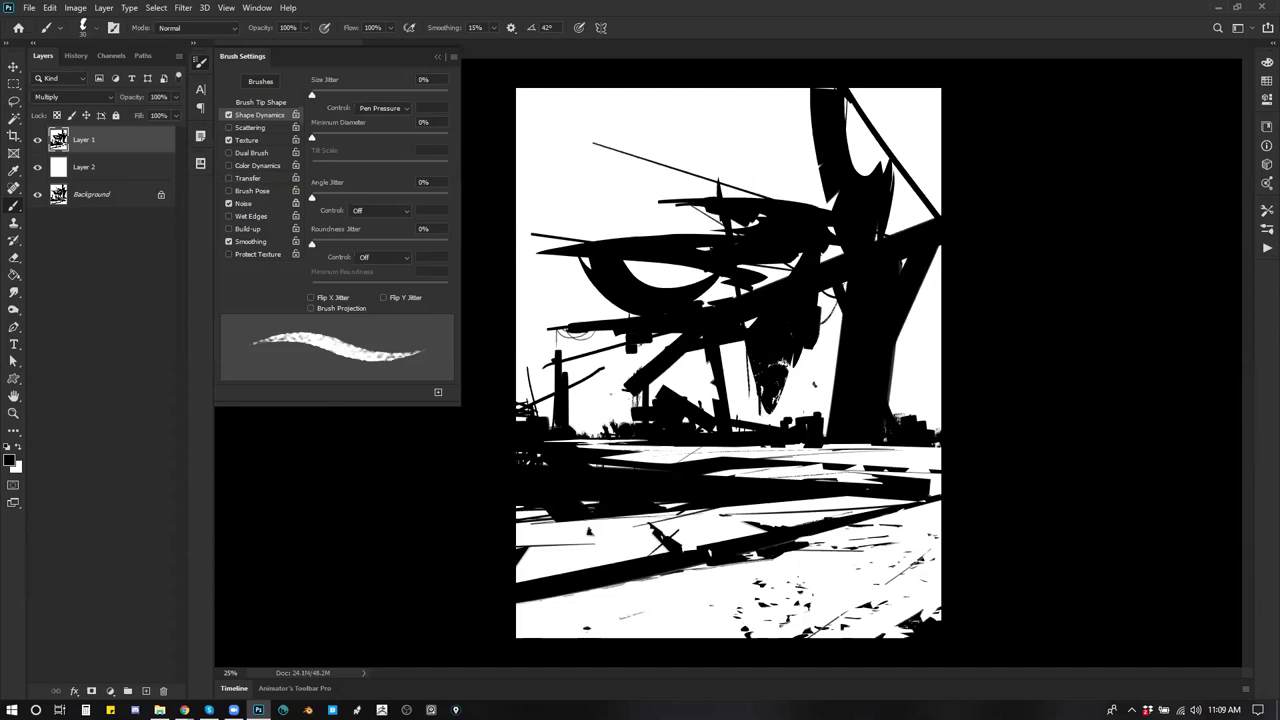
mouse_move(548, 515)
mouse_down()
mouse_move(808, 494)
mouse_move(830, 462)
mouse_move(870, 466)
mouse_up()
key(ctrl+z)
key(d)
key(ctrl+z)
Step: Examine the whole sketch at several zoom levels and with the interface panels hidden
key(z)
click(694, 440)
alt+click(785, 441)
alt+click(785, 441)
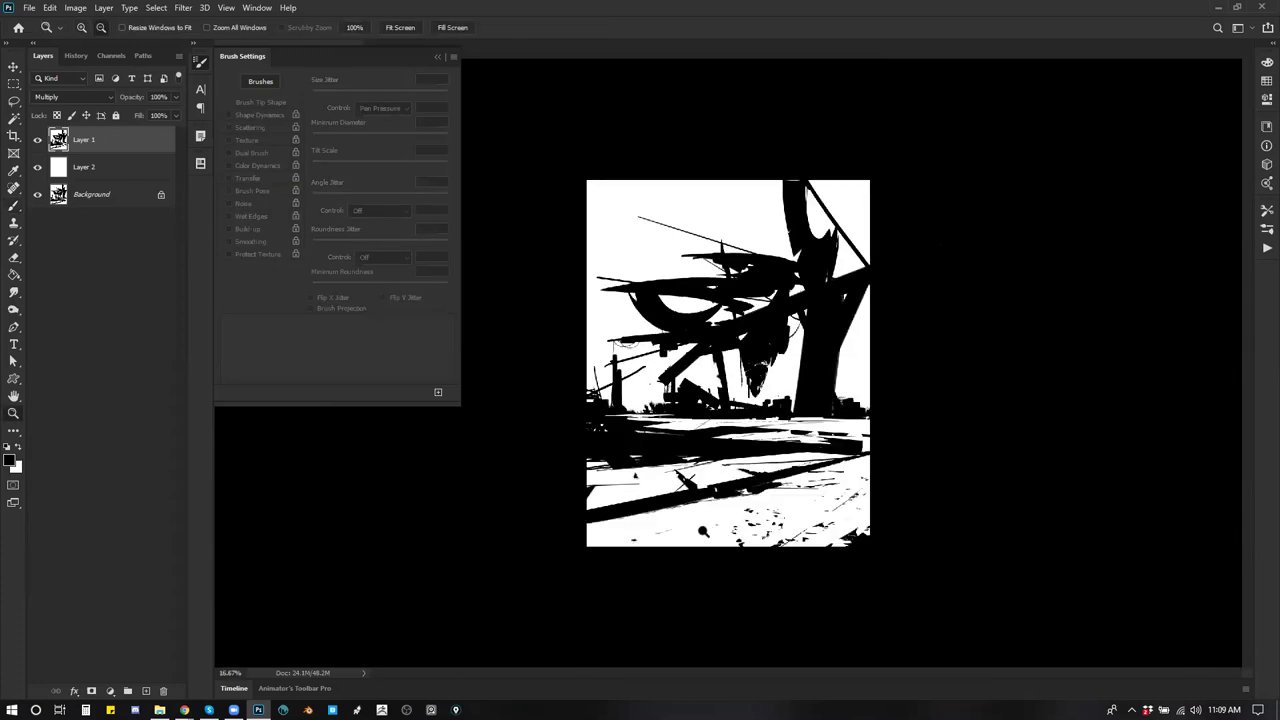
alt+click(785, 441)
alt+click(785, 441)
click(785, 441)
triple_click(783, 441)
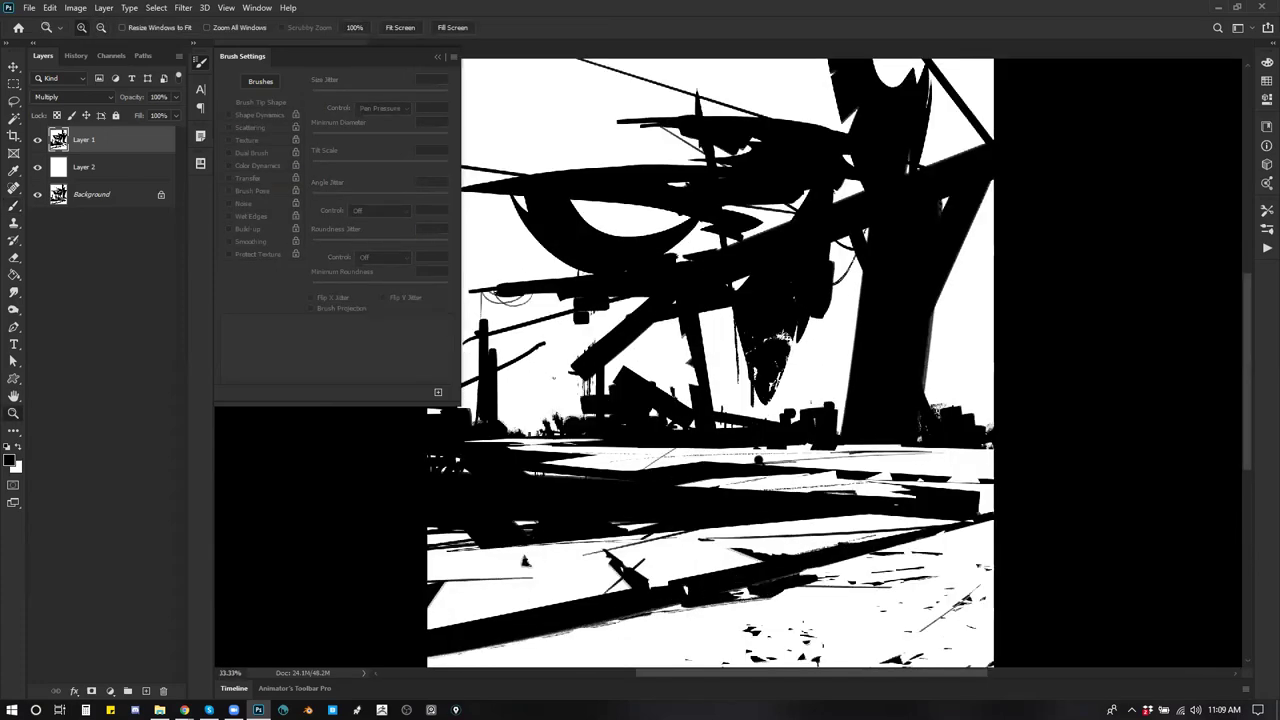
alt+click(752, 474)
key(Tab)
key(Tab)
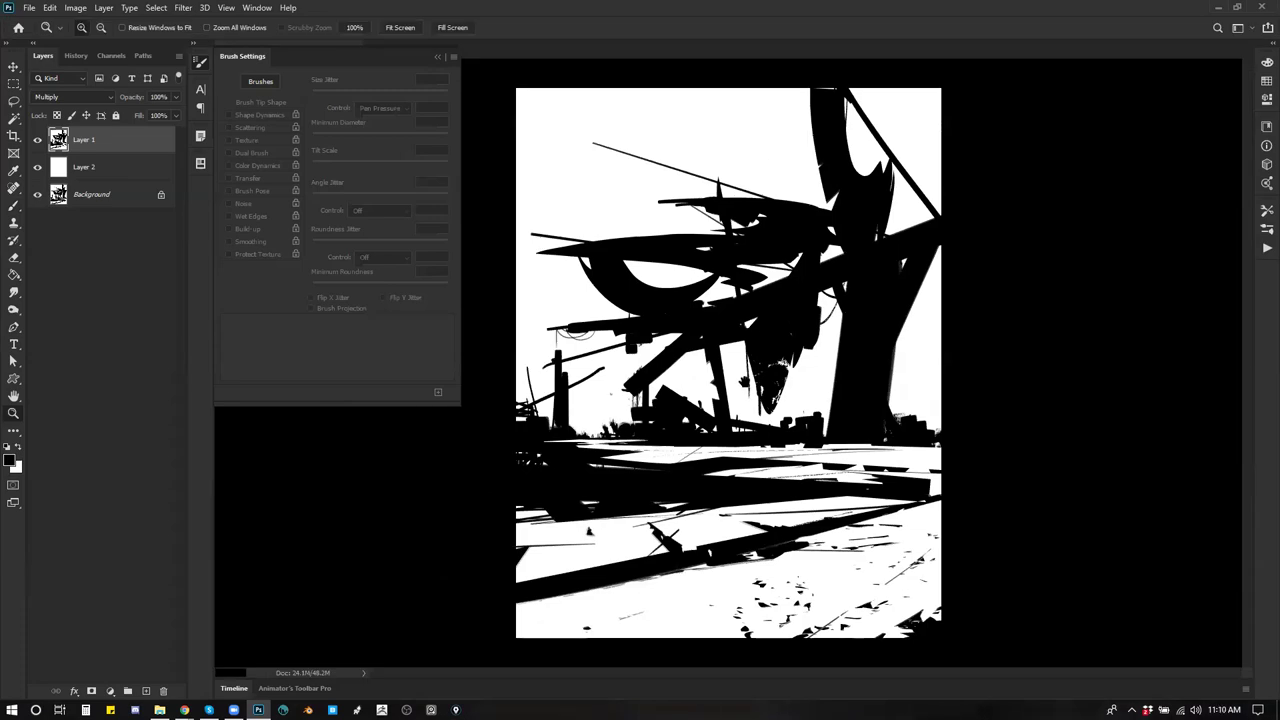
key(Tab)
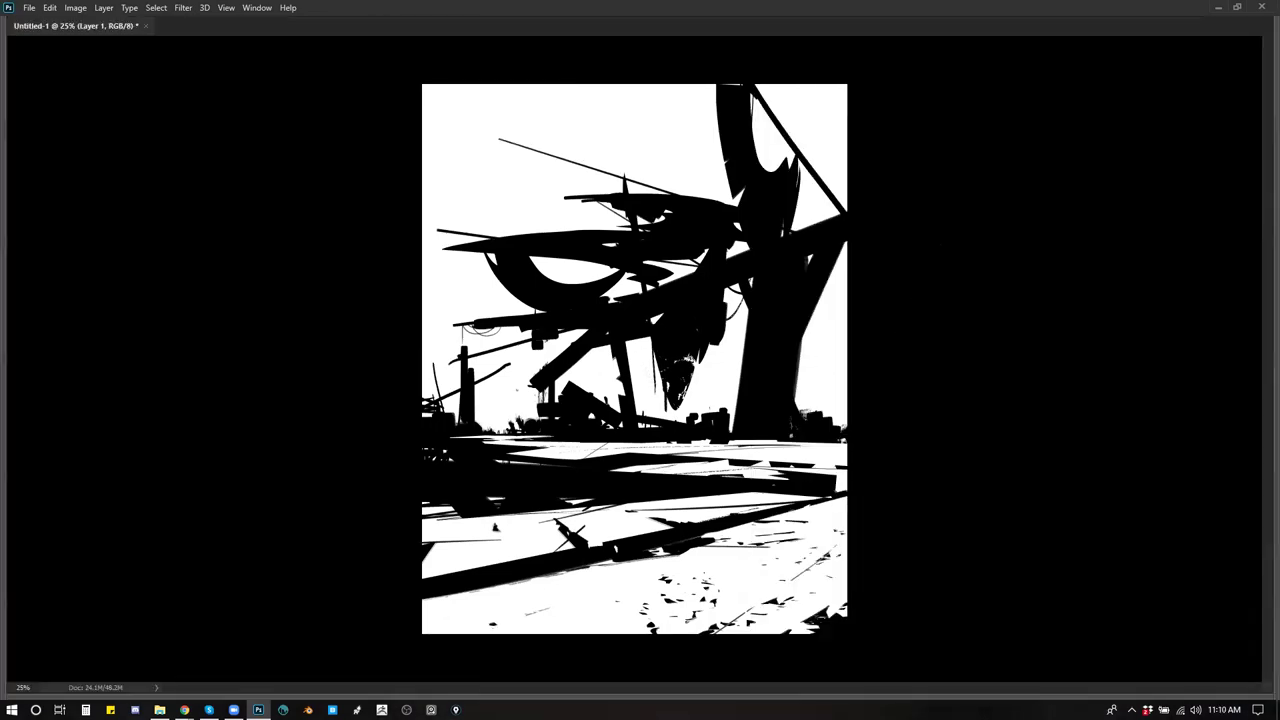
Step: Choose the triangular Drawing brush and add a new layer above the sketch with the interface panels showing
right_click(788, 426)
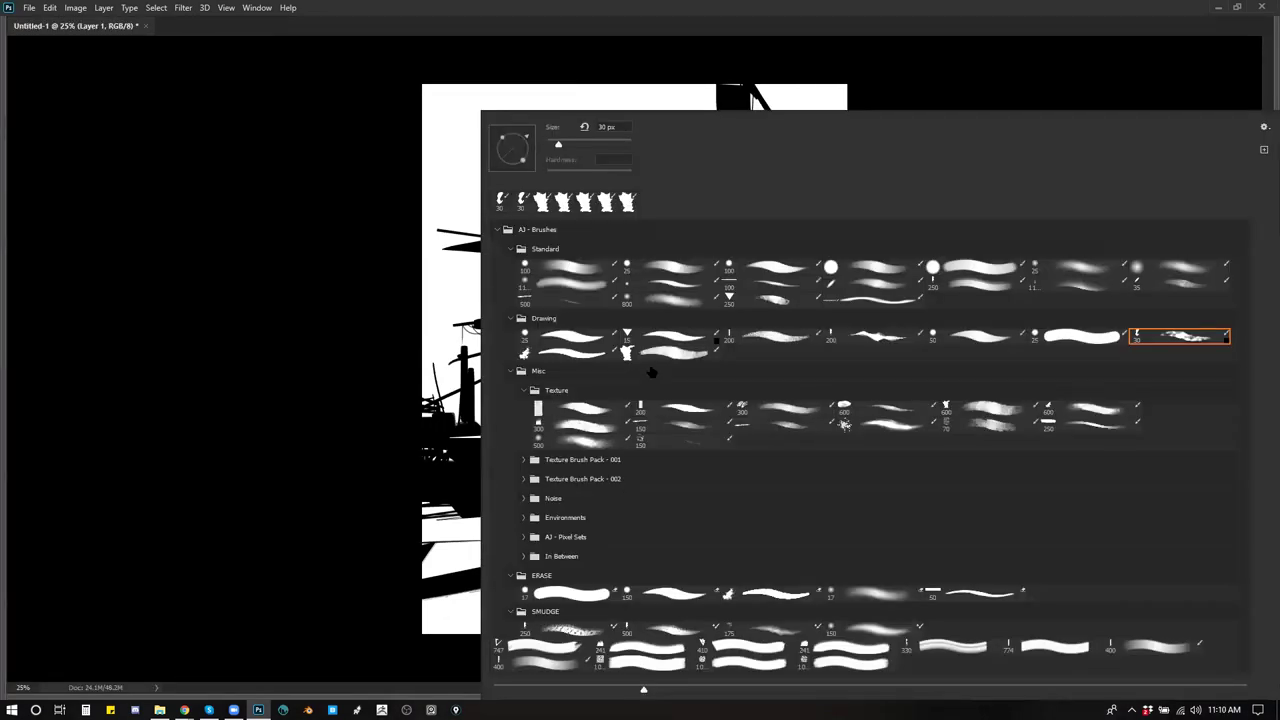
click(688, 338)
key(Return)
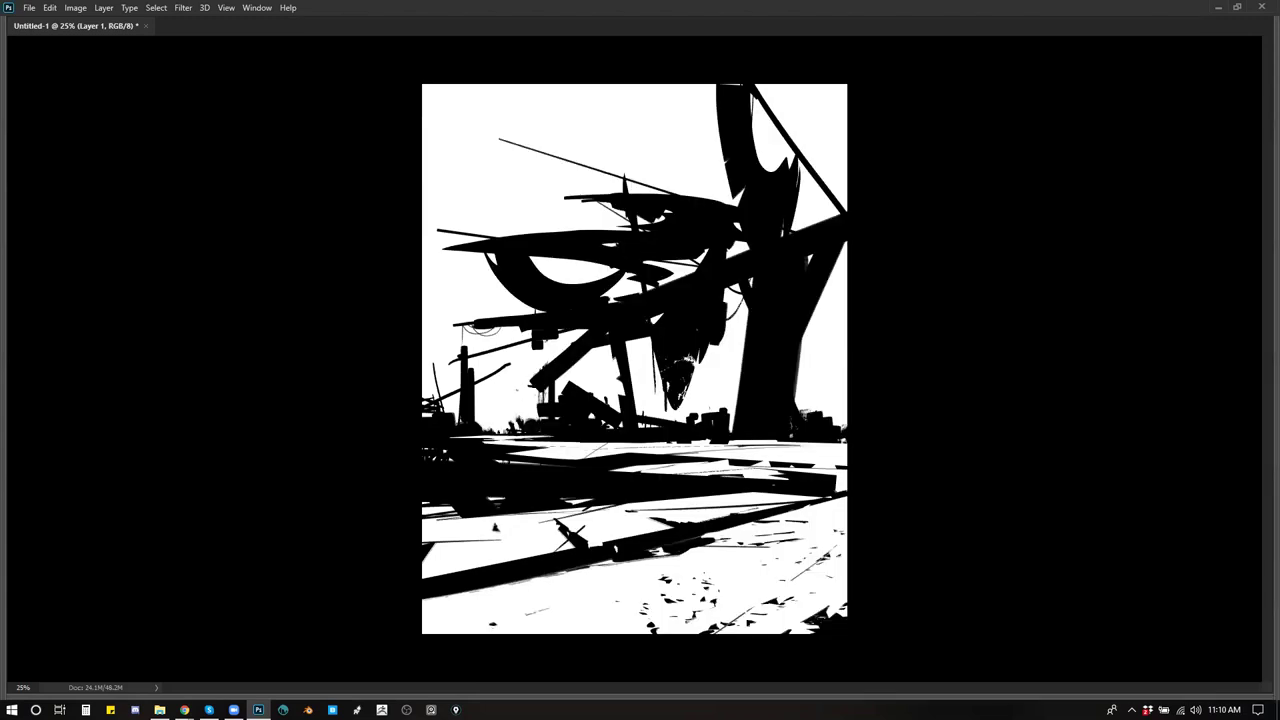
key(Tab)
key(ctrl+shift+alt+n)
Step: Try a black triangle stamp at 700 px in the sky area
key(bracketright)
key(bracketright)
key(bracketright)
key(bracketright)
key(bracketright)
key(bracketright)
key(bracketright)
key(bracketright)
key(bracketright)
key(bracketright)
key(bracketright)
key(bracketright)
key(bracketright)
key(bracketright)
key(bracketright)
key(bracketright)
key(bracketright)
key(bracketright)
key(bracketright)
click(622, 192)
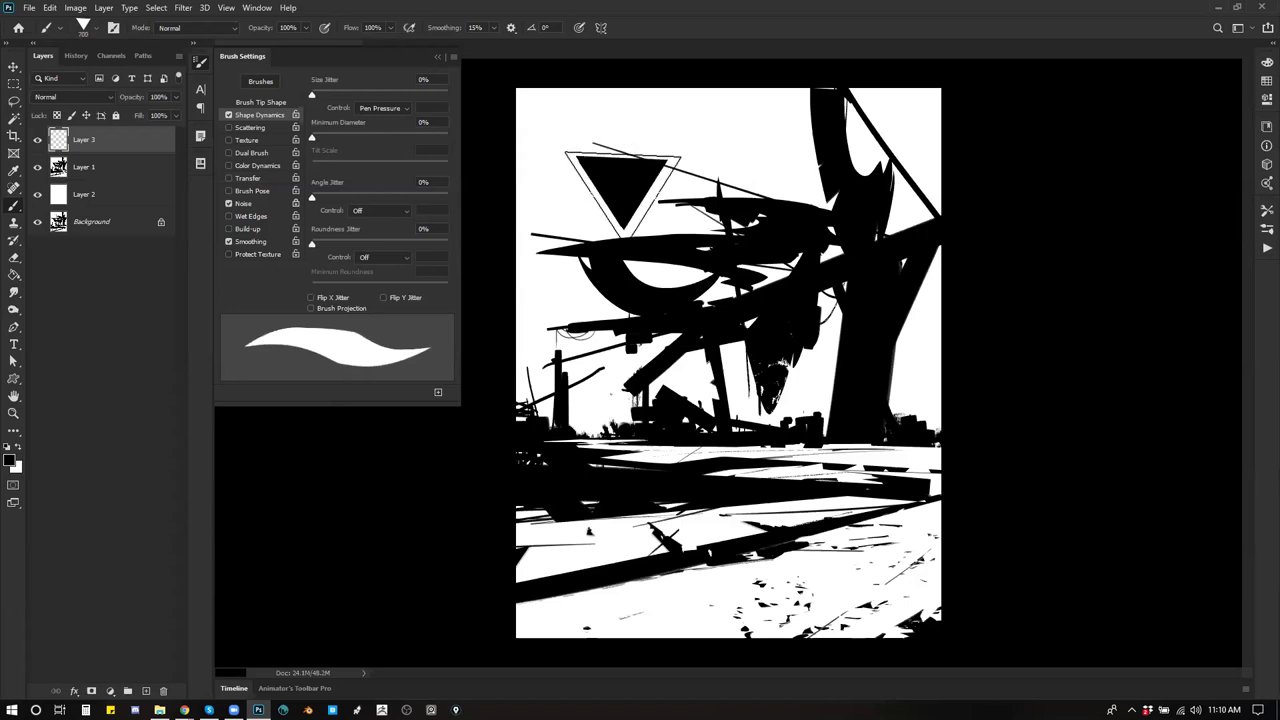
key(ctrl+z)
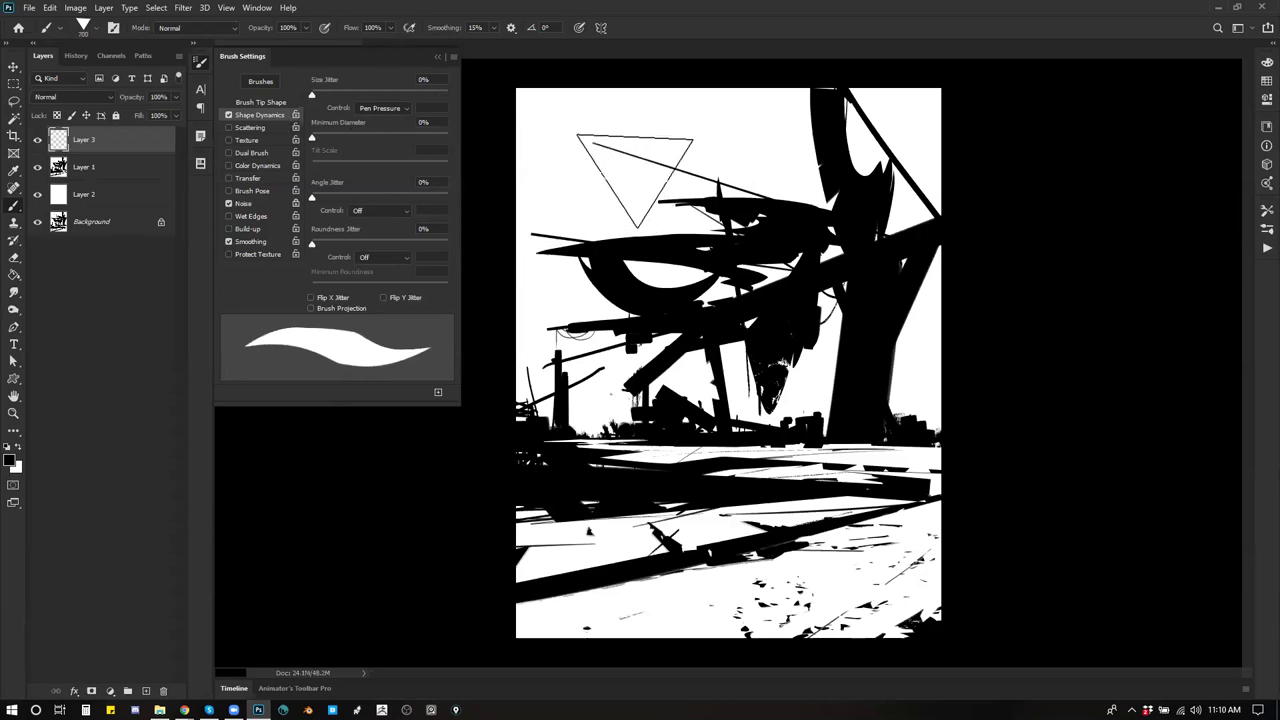
Step: Add another new layer and fill it entirely with white as a blank demonstration canvas
key(ctrl+shift+alt+n)
key(g)
click(639, 216)
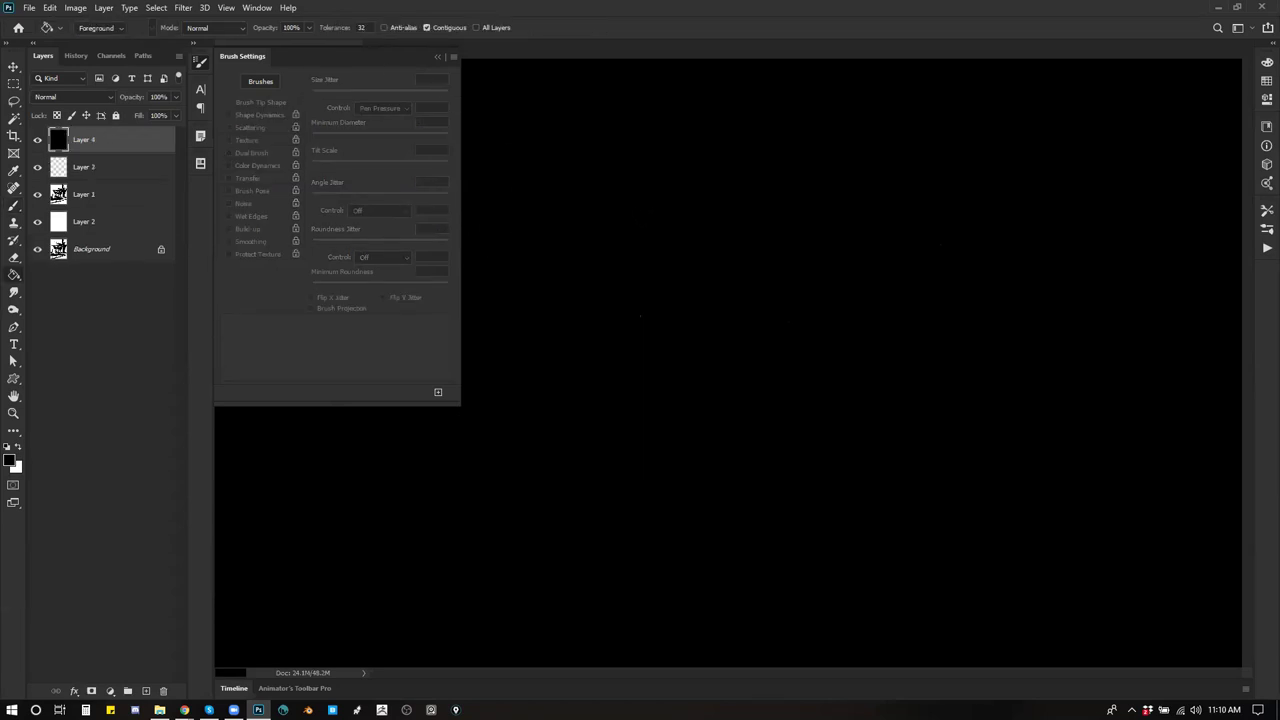
key(x)
click(787, 299)
Step: Paint a cluster of overlapping black triangles on the blank white layer, reducing the triangular brush to 70 px
key(b)
key(x)
key(bracketleft)
key(bracketleft)
key(bracketleft)
key(bracketleft)
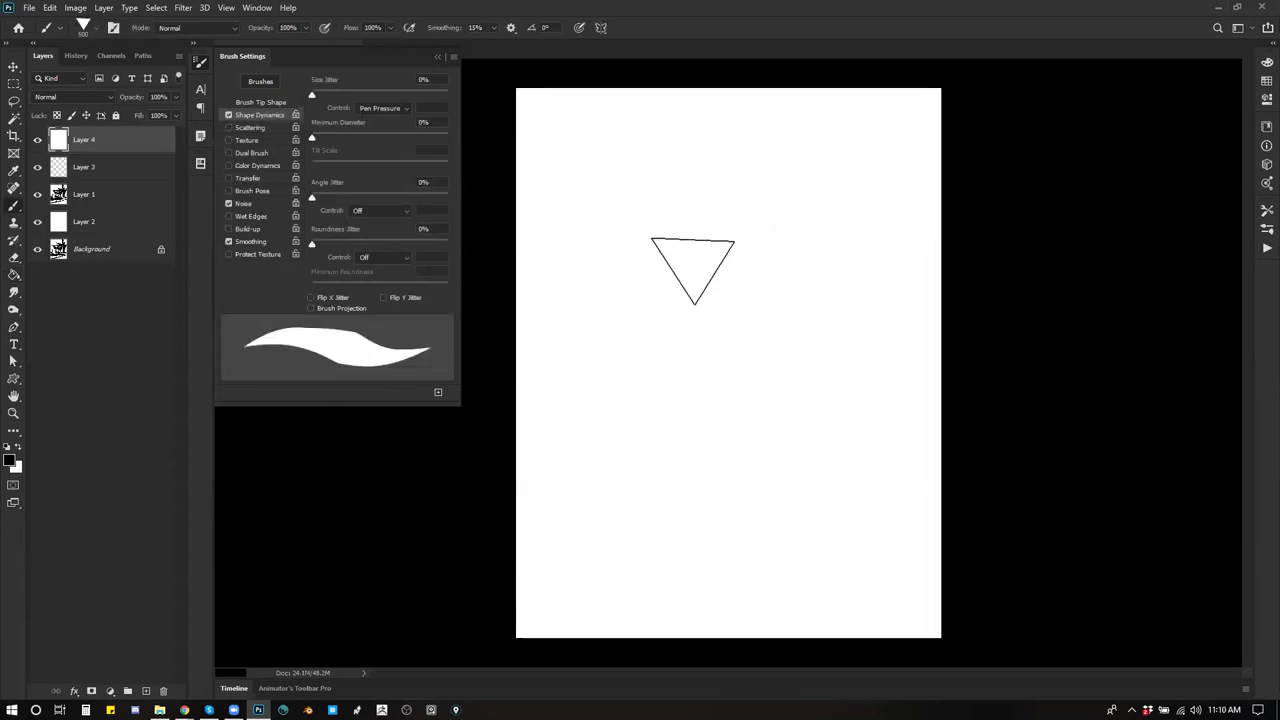
scroll(701, 239, up, 2)
mouse_move(686, 243)
mouse_down()
mouse_move(695, 212)
mouse_move(719, 215)
mouse_move(707, 186)
mouse_move(659, 210)
mouse_move(696, 186)
mouse_move(671, 184)
mouse_move(651, 234)
mouse_up()
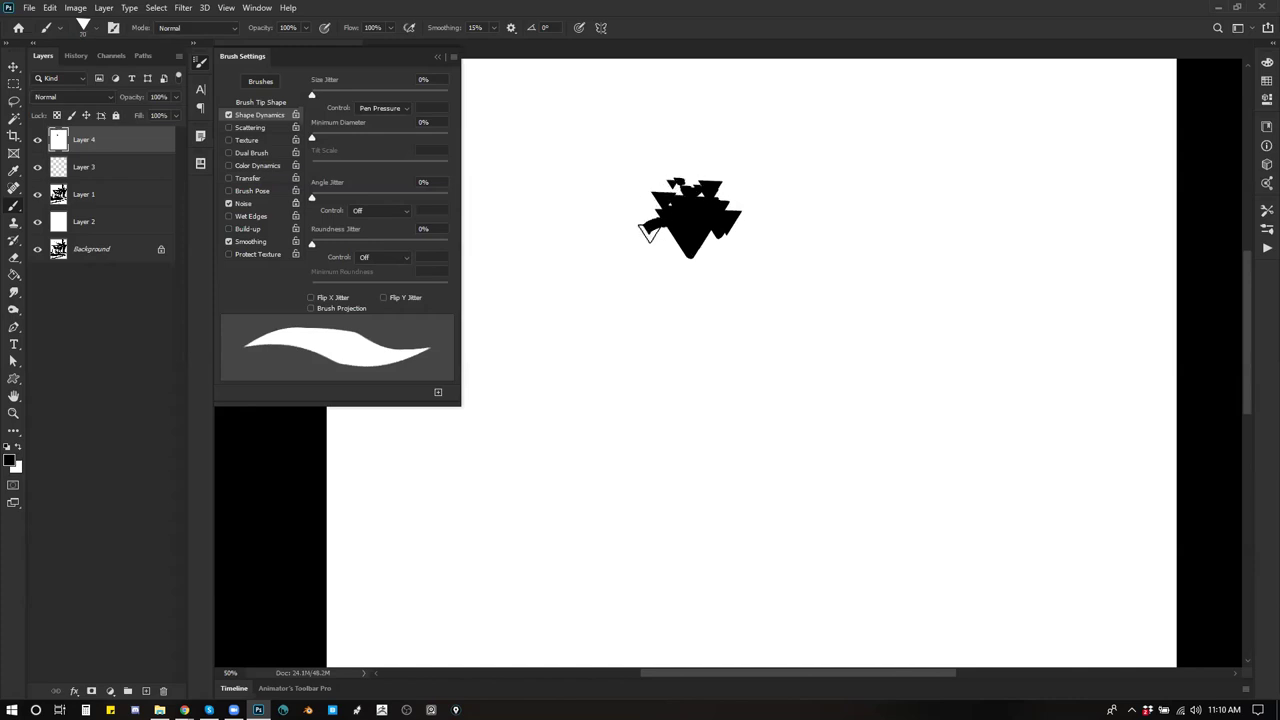
Step: Switch to the rough-edged Drawing brush and extend the triangle cluster with irregular black strokes
right_click(765, 320)
click(576, 343)
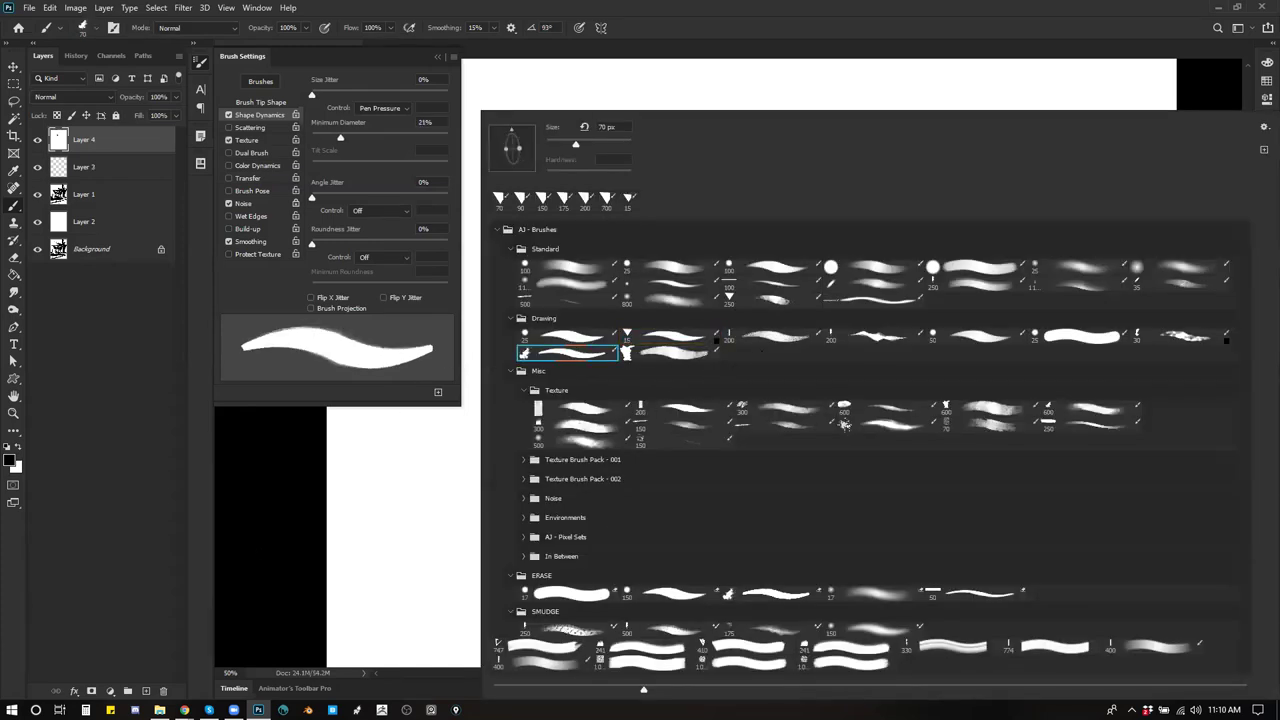
key(Return)
mouse_move(670, 240)
mouse_down()
mouse_move(612, 236)
mouse_move(660, 252)
mouse_move(638, 196)
mouse_move(676, 180)
mouse_move(721, 184)
mouse_move(697, 160)
mouse_move(756, 196)
mouse_move(781, 232)
mouse_move(751, 240)
mouse_move(751, 226)
mouse_move(718, 258)
mouse_move(677, 260)
mouse_move(768, 260)
mouse_move(730, 264)
mouse_up()
alt+click(767, 249)
mouse_move(705, 212)
mouse_down()
mouse_move(608, 250)
mouse_move(653, 258)
mouse_move(717, 236)
mouse_move(579, 212)
mouse_move(587, 205)
mouse_move(571, 208)
mouse_move(586, 230)
mouse_move(569, 221)
mouse_move(599, 231)
mouse_move(571, 209)
mouse_move(634, 241)
mouse_move(677, 211)
mouse_up()
Step: Carve white gaps into the black shape and build up its upper edge with black strokes
key(x)
alt+click(569, 223)
mouse_move(656, 226)
mouse_down()
mouse_move(655, 278)
mouse_move(640, 268)
mouse_move(640, 285)
mouse_up()
alt+click(686, 237)
key(x)
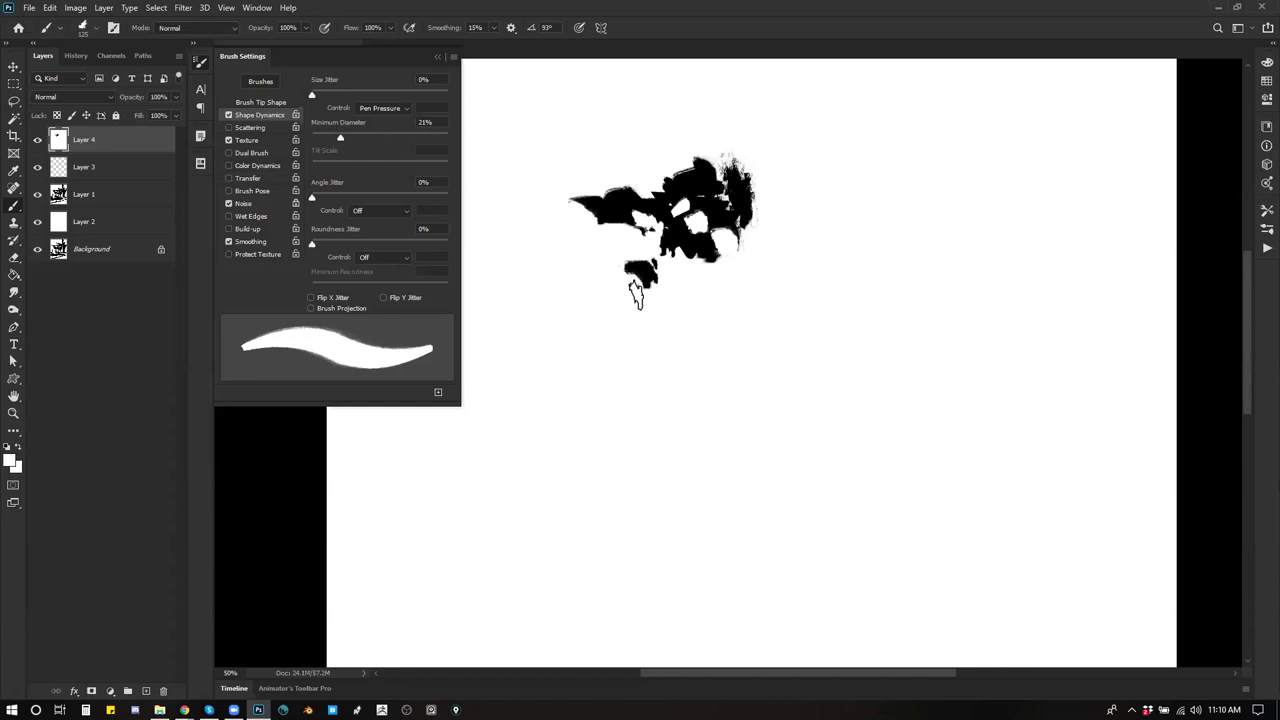
key(x)
mouse_move(690, 158)
mouse_down()
mouse_move(660, 157)
mouse_move(687, 145)
mouse_move(740, 158)
mouse_move(704, 160)
mouse_up()
key(x)
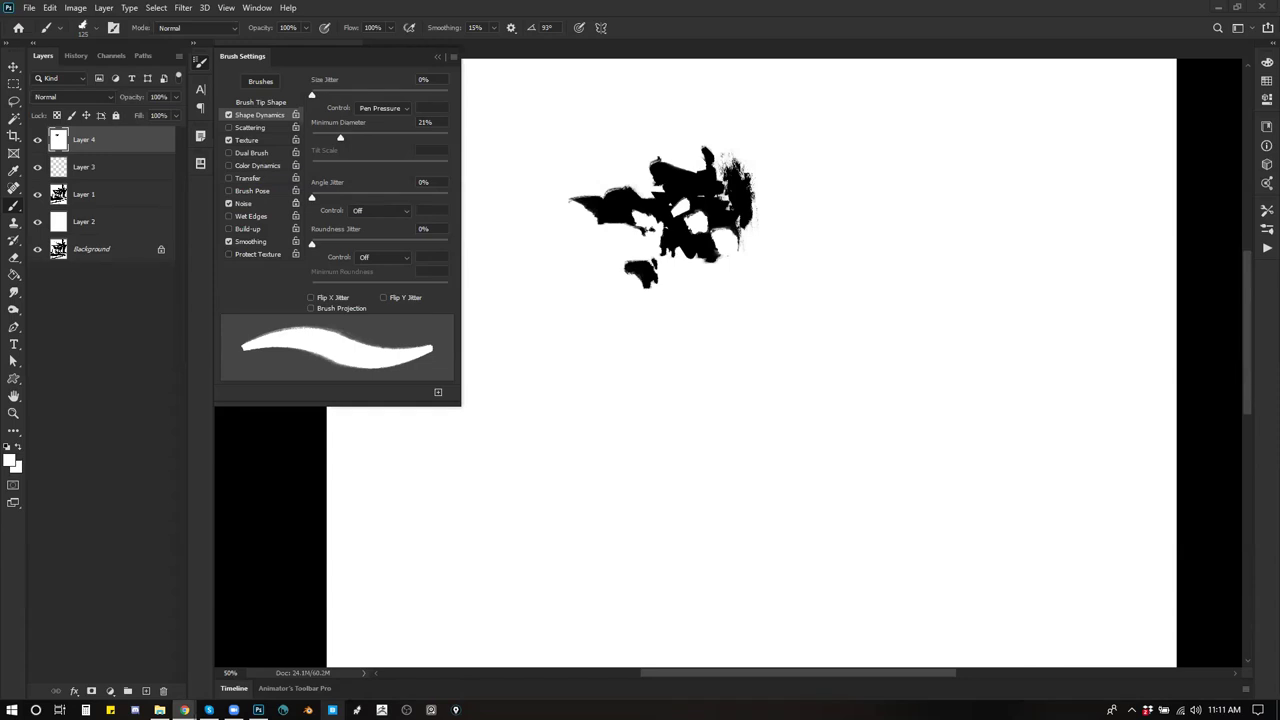
Step: Sample black and paint smaller strokes inside the shape and detached bars above and below it at 45 px
click(665, 267)
alt+click(691, 254)
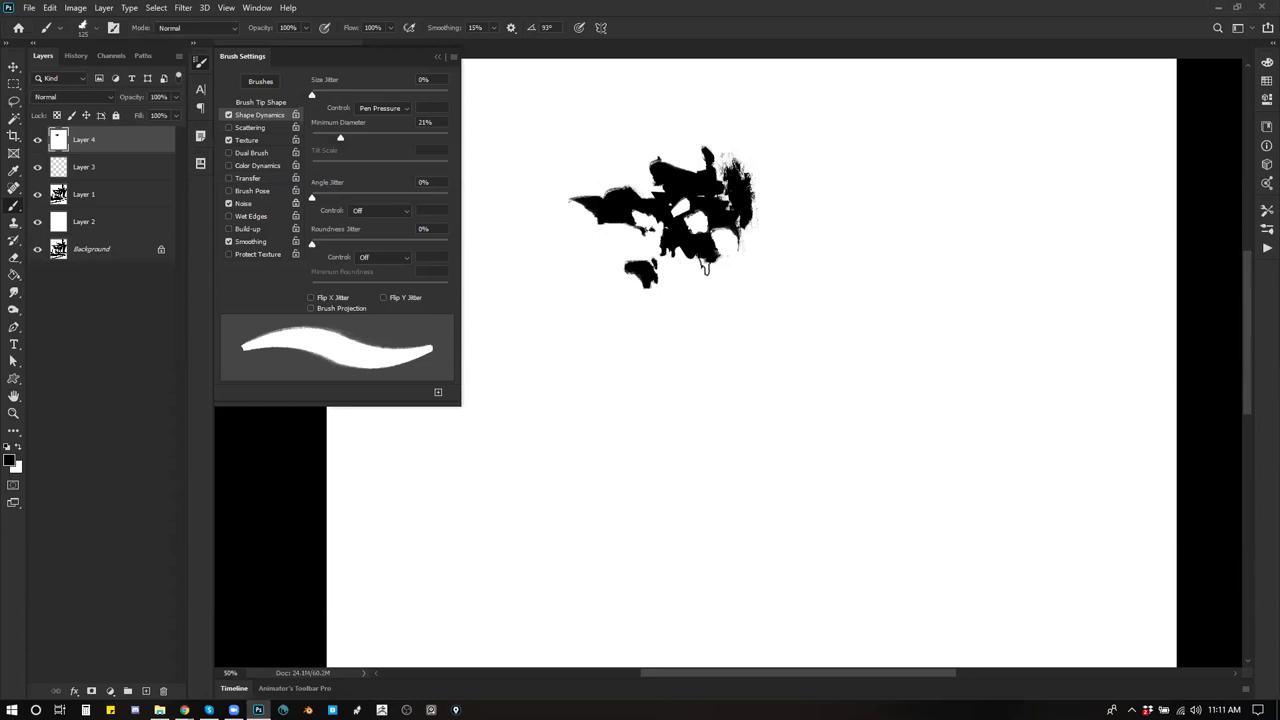
drag(740, 258, 685, 202)
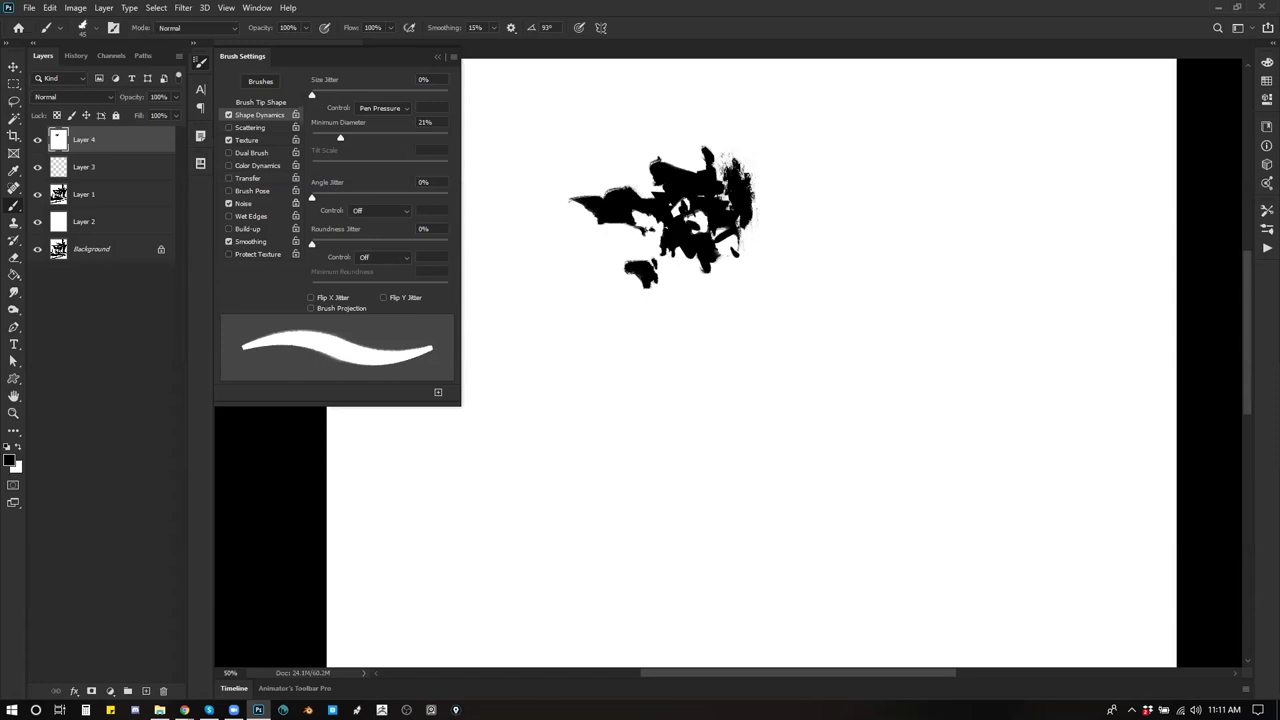
mouse_move(678, 156)
mouse_down()
mouse_move(622, 150)
mouse_move(685, 145)
mouse_up()
mouse_move(737, 277)
mouse_down()
mouse_move(689, 280)
mouse_move(755, 286)
mouse_up()
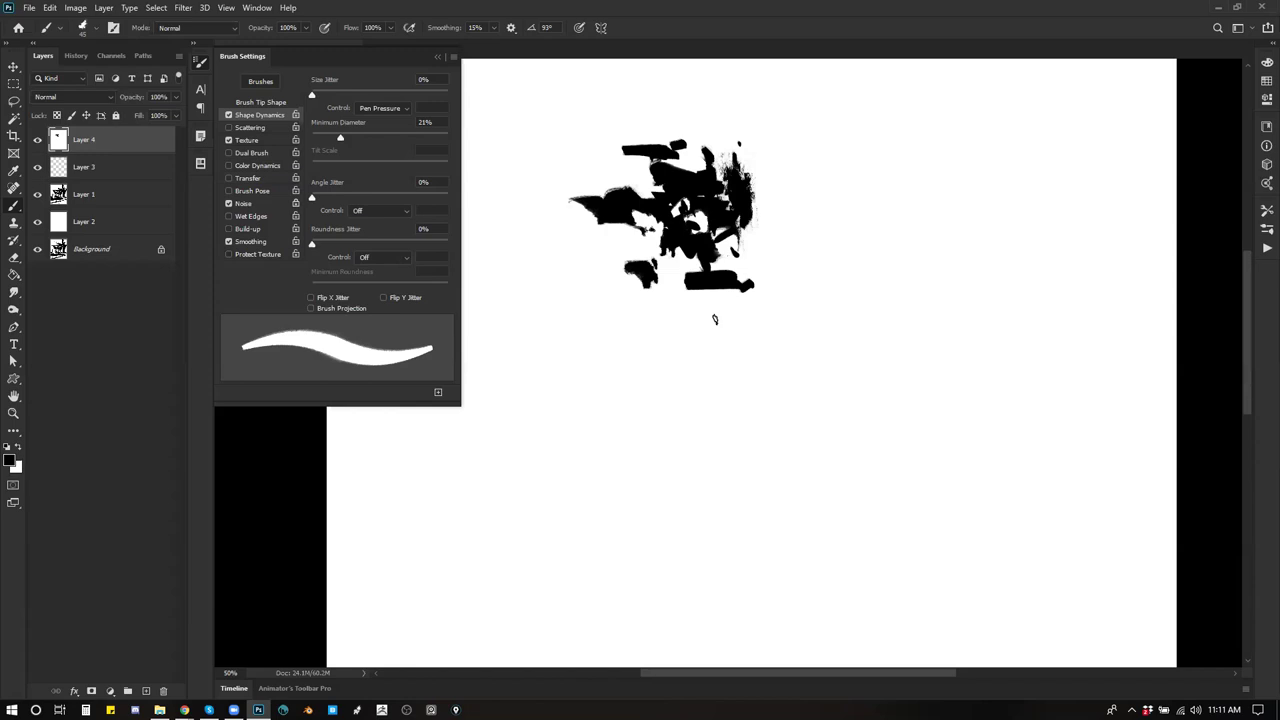
Step: Add short black strokes at the shape's lower left and right side, undoing the last two strokes
drag(637, 283, 623, 297)
drag(757, 202, 778, 173)
mouse_move(731, 153)
mouse_down()
mouse_move(782, 144)
mouse_move(748, 168)
mouse_up()
drag(767, 266, 772, 266)
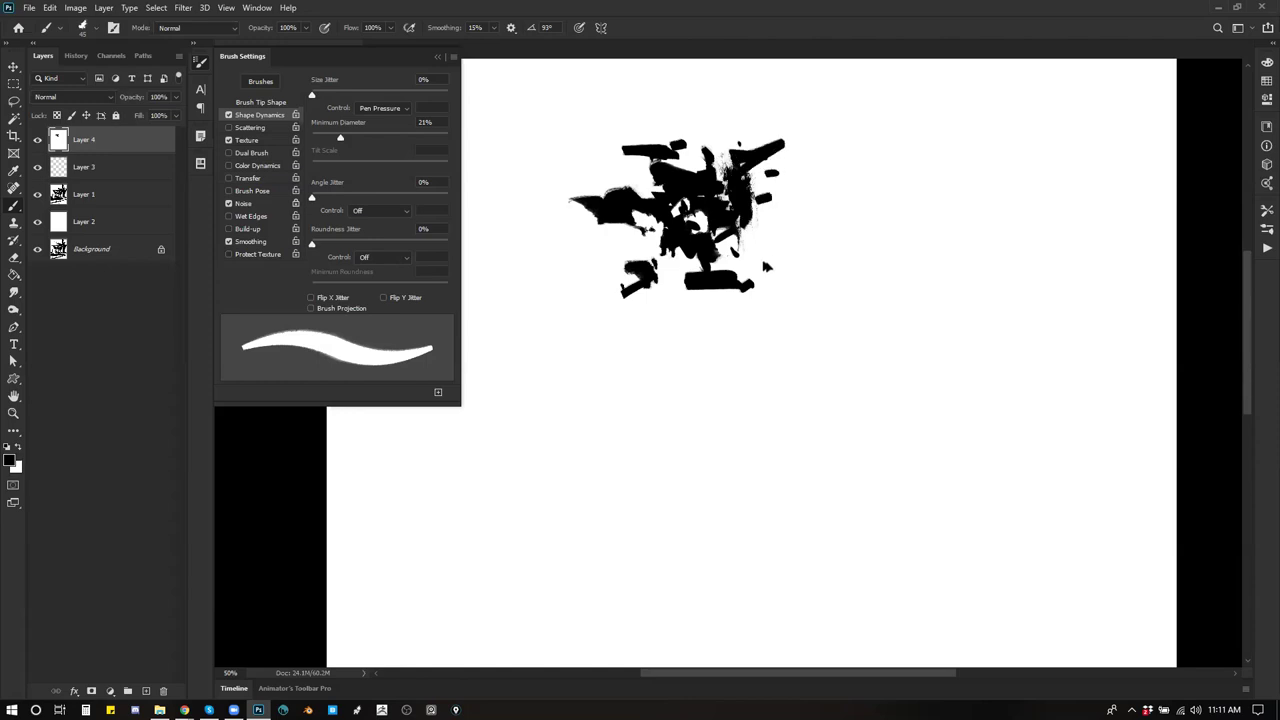
key(ctrl+z)
key(ctrl+z)
Step: Select a horizontal rectangle at the shape's upper left, paint it solid black, and deselect
key(bracketright)
key(bracketright)
key(bracketright)
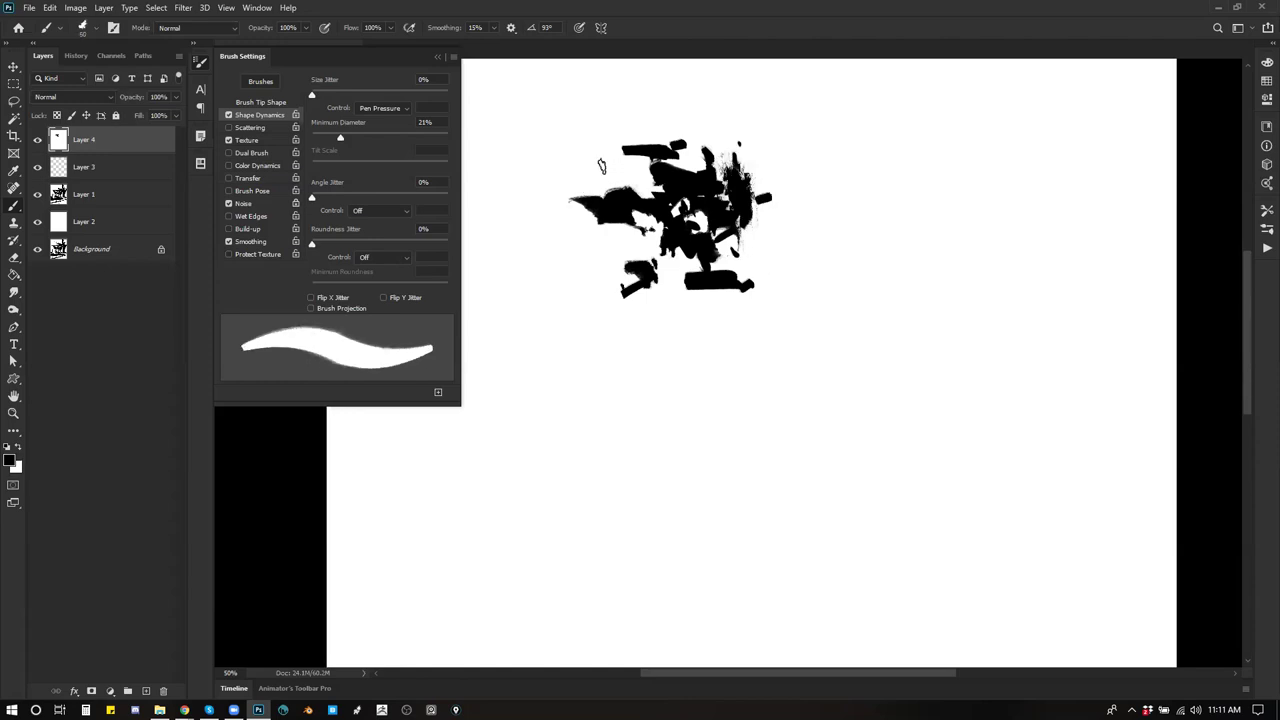
key(m)
mouse_move(580, 165)
mouse_down()
mouse_move(625, 165)
mouse_move(607, 142)
mouse_move(684, 176)
mouse_up()
key(b)
mouse_move(583, 163)
mouse_down()
mouse_move(614, 150)
mouse_move(605, 145)
mouse_move(643, 134)
mouse_up()
key(bracketright)
key(bracketright)
key(bracketright)
key(bracketright)
key(bracketright)
key(bracketright)
key(bracketright)
key(bracketright)
key(ctrl+d)
Step: Select a horizontal rectangle at the shape's lower right, paint it with textured black at 700 px, and deselect
key(m)
mouse_move(692, 234)
mouse_down()
mouse_move(842, 270)
mouse_move(815, 255)
mouse_move(740, 255)
mouse_move(845, 262)
mouse_up()
key(b)
key(ctrl+d)
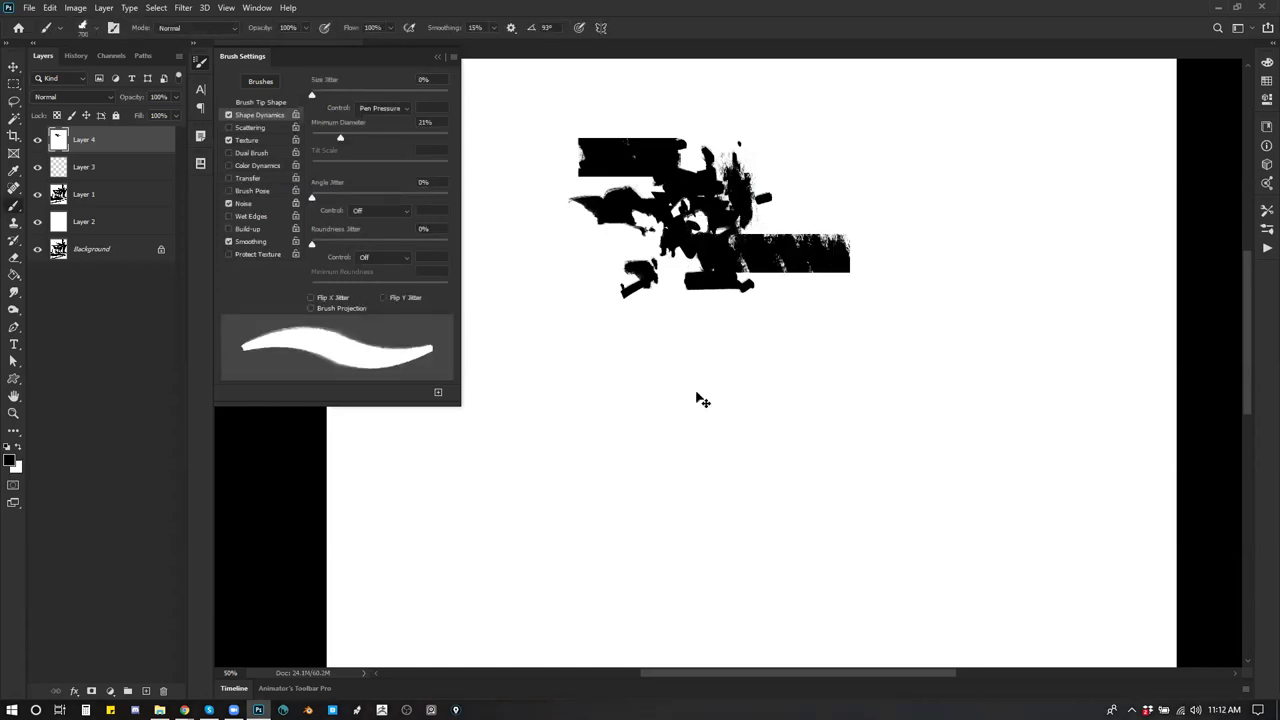
Step: Reduce the brush to 25 px and paint thin black details along the shape's left side
key(bracketleft)
key(bracketleft)
key(bracketleft)
key(bracketleft)
key(bracketleft)
key(bracketleft)
key(bracketleft)
key(bracketleft)
drag(630, 252, 648, 242)
drag(586, 196, 553, 193)
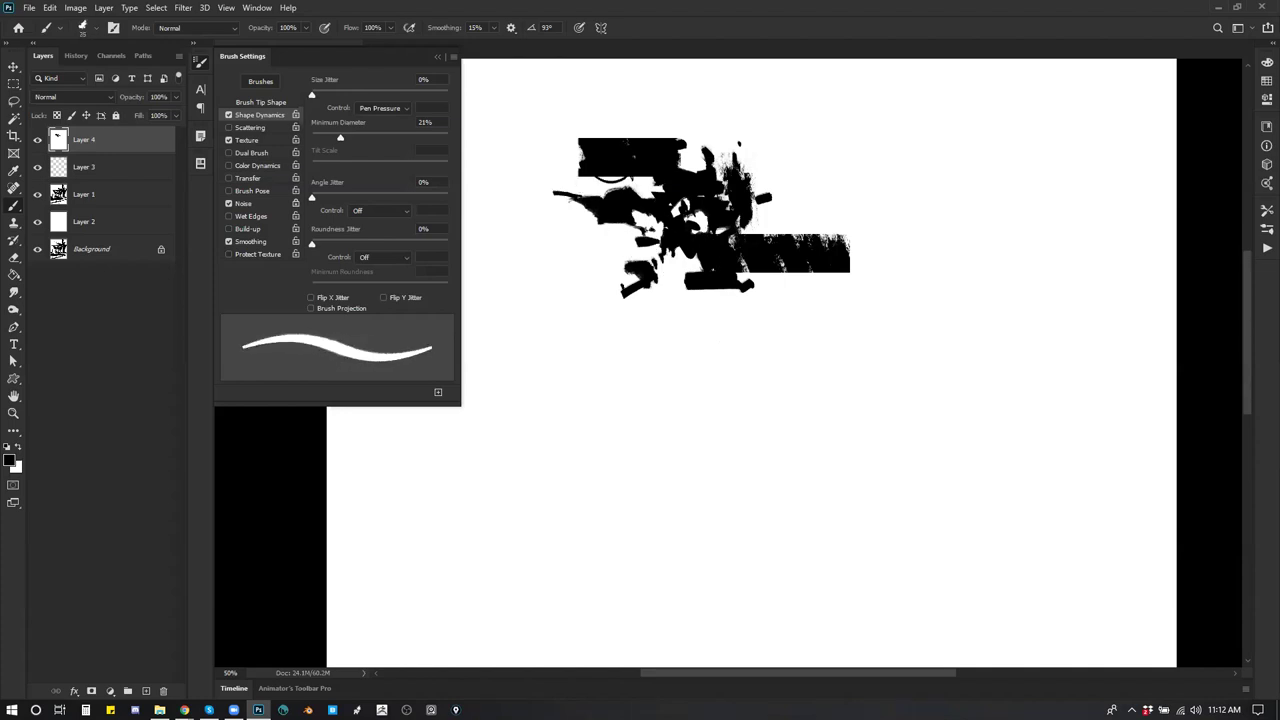
Step: Paint short thin black marks just above the textured rectangle at 20 px, undoing the last stroke
key(bracketleft)
drag(755, 203, 771, 235)
key(ctrl+z)
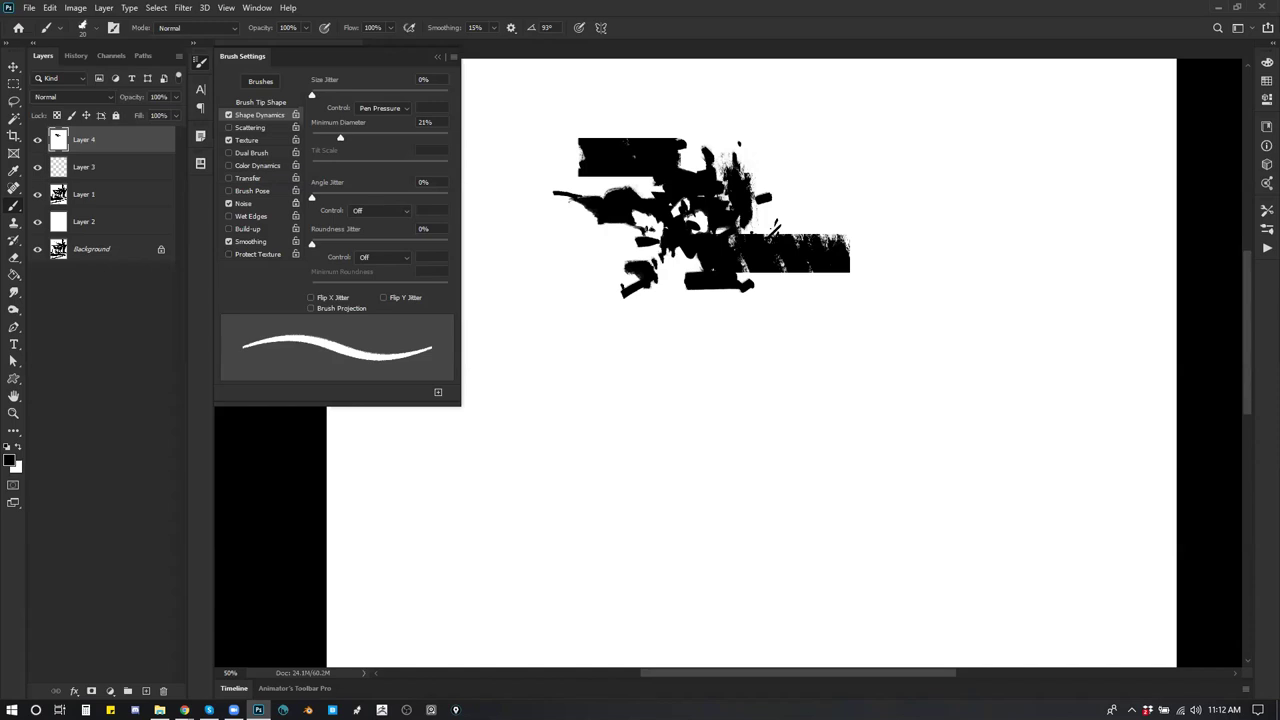
Step: Select the whole abstract shape with a rectangular marquee, define it as the brush preset Sampled Brush 12, and deselect
drag(639, 82, 641, 86)
key(m)
mouse_move(535, 132)
mouse_down()
mouse_move(630, 240)
mouse_move(863, 306)
mouse_move(851, 301)
mouse_up()
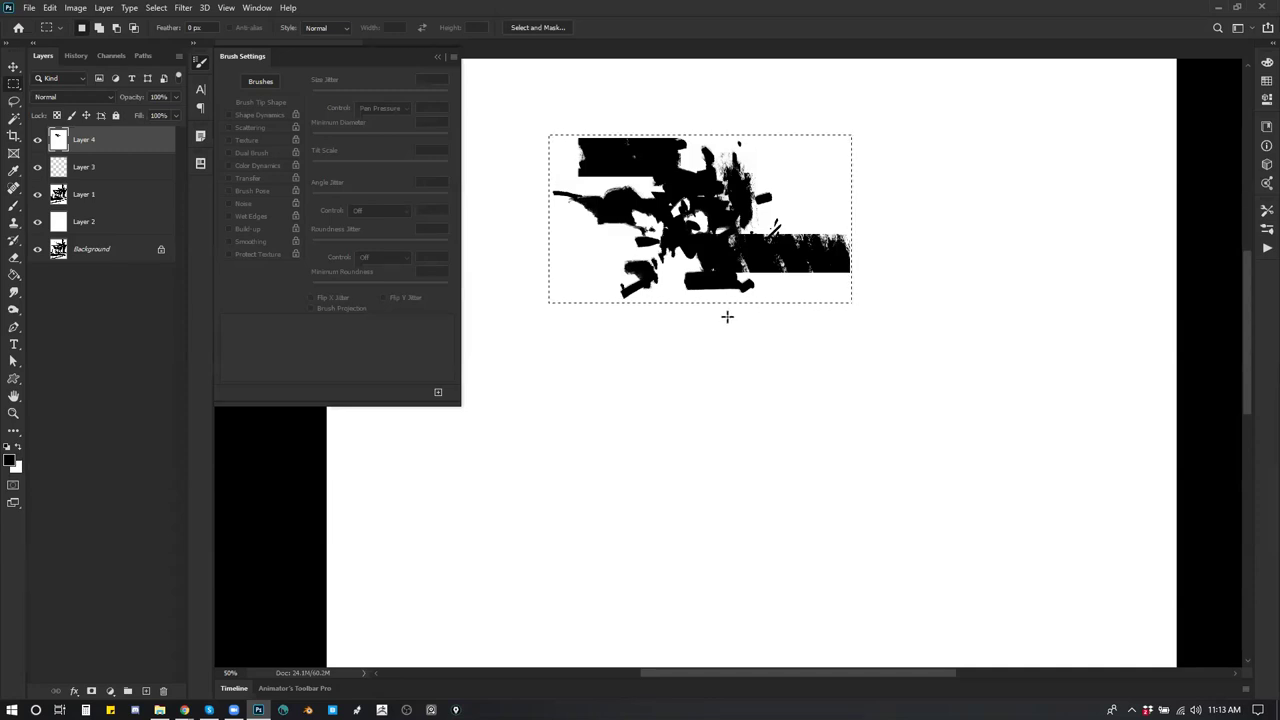
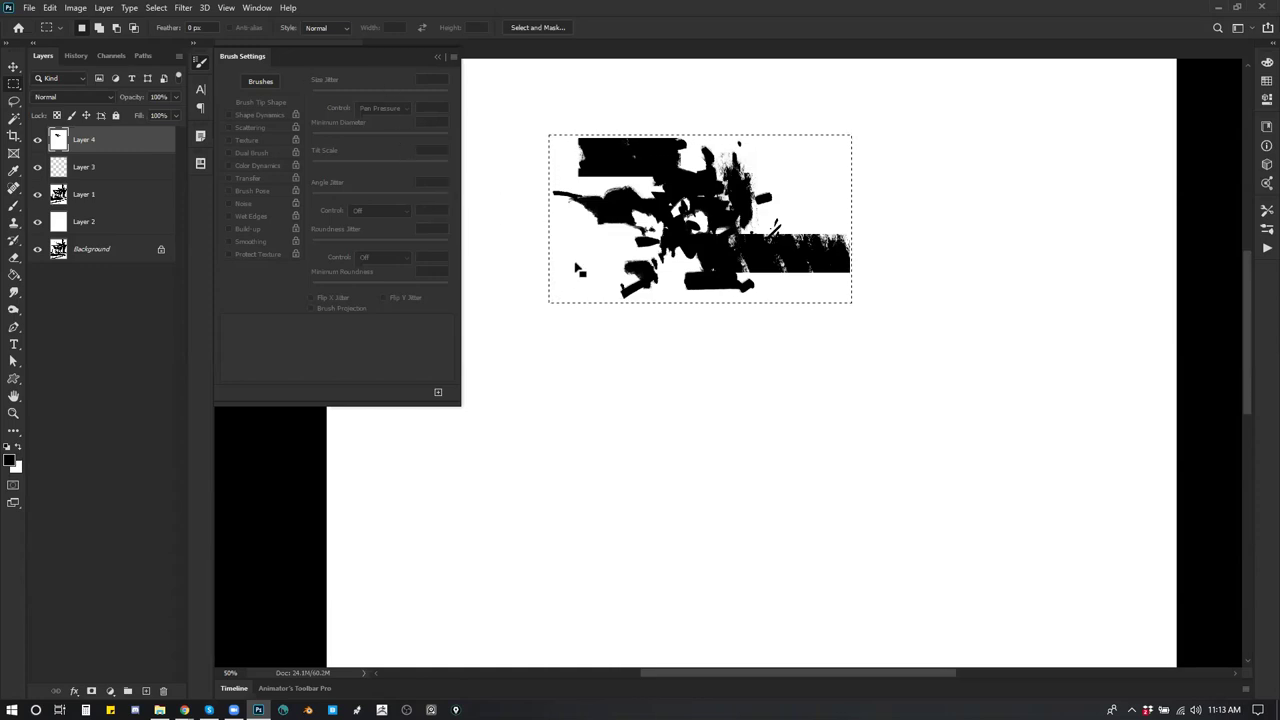
key(ctrl+alt+b)
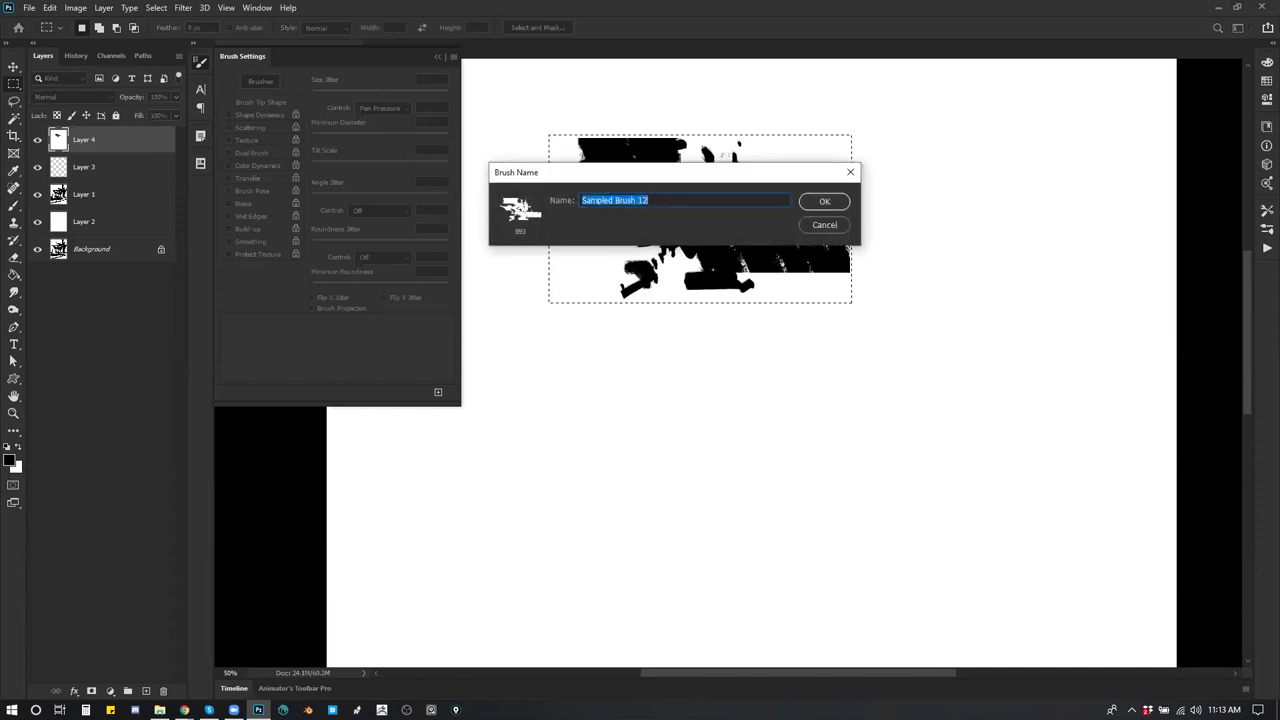
click(823, 201)
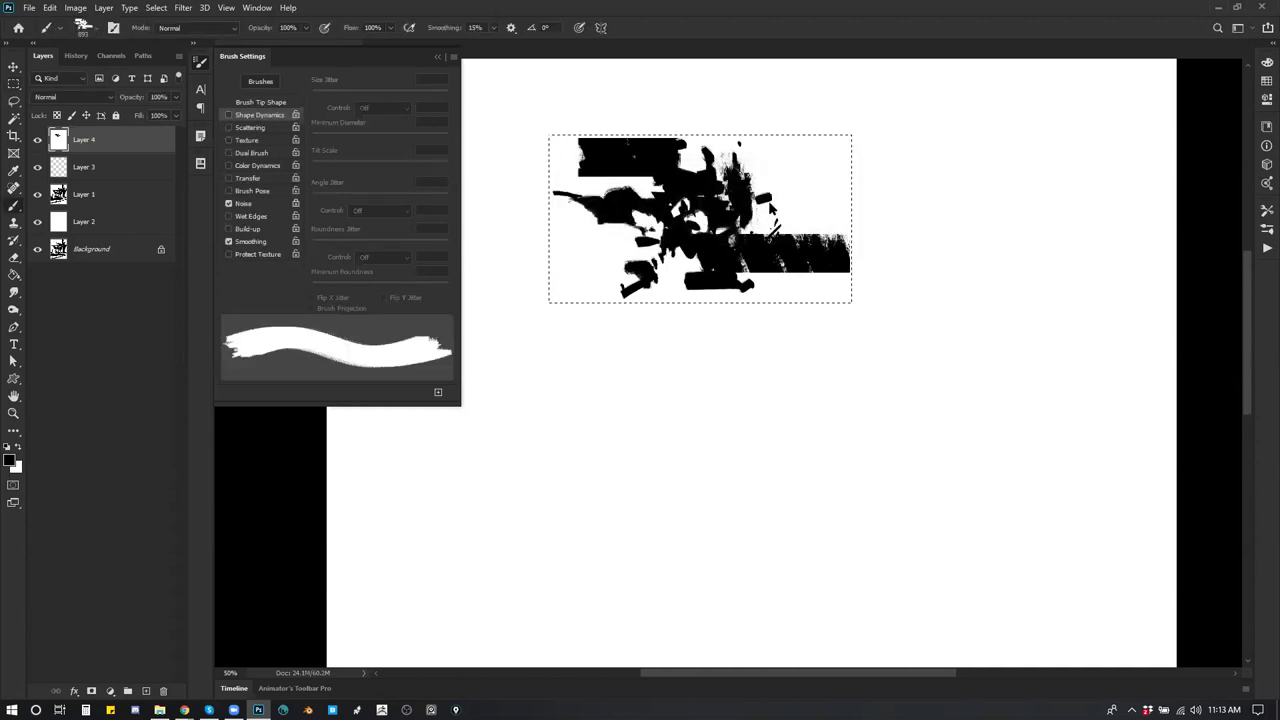
drag(677, 394, 700, 310)
key(ctrl+d)
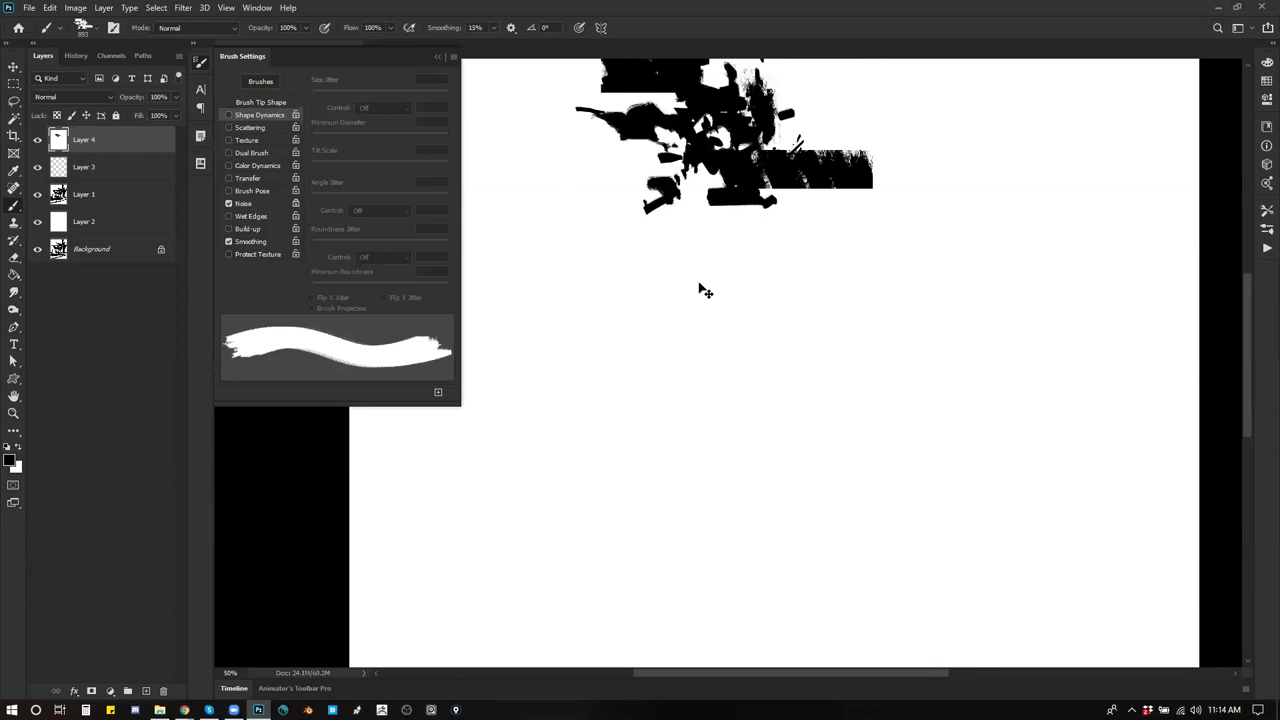
Step: Try stamping the new brush below the original shape at 900 px, undoing each stamp
key([)
key([)
key([)
drag(797, 244, 781, 235)
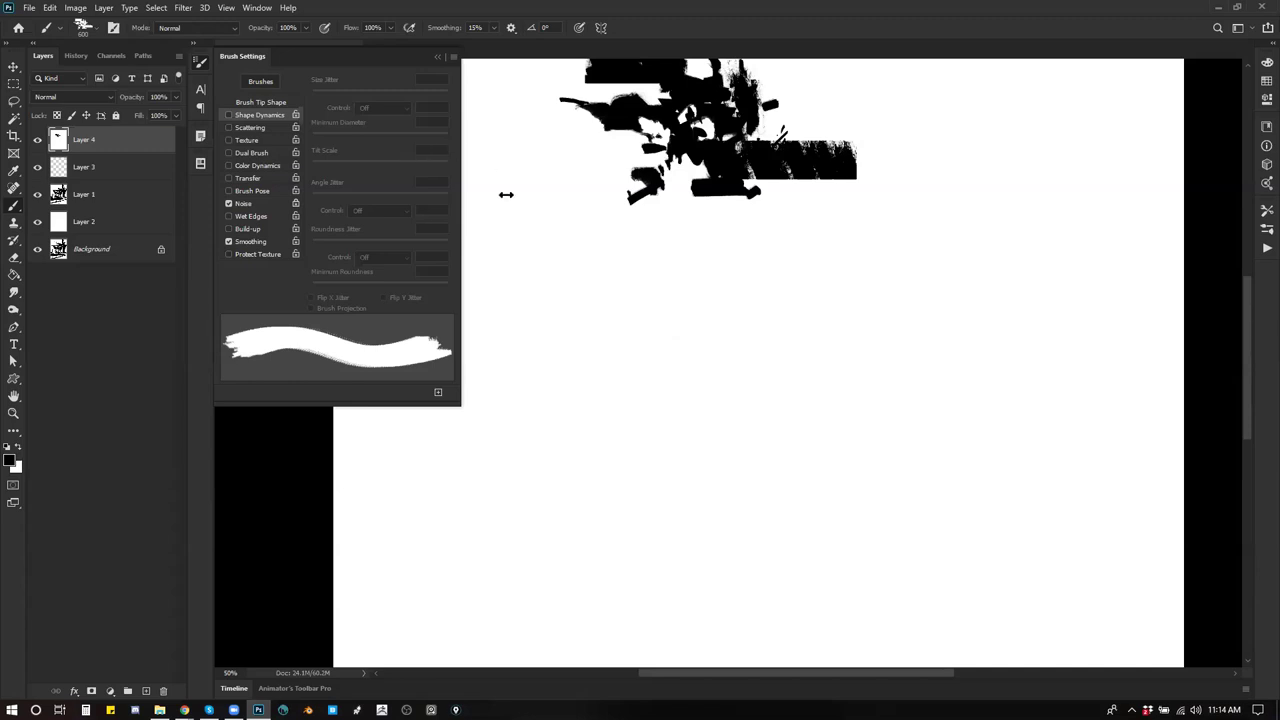
key(])
click(656, 318)
key(ctrl+z)
drag(686, 306, 705, 220)
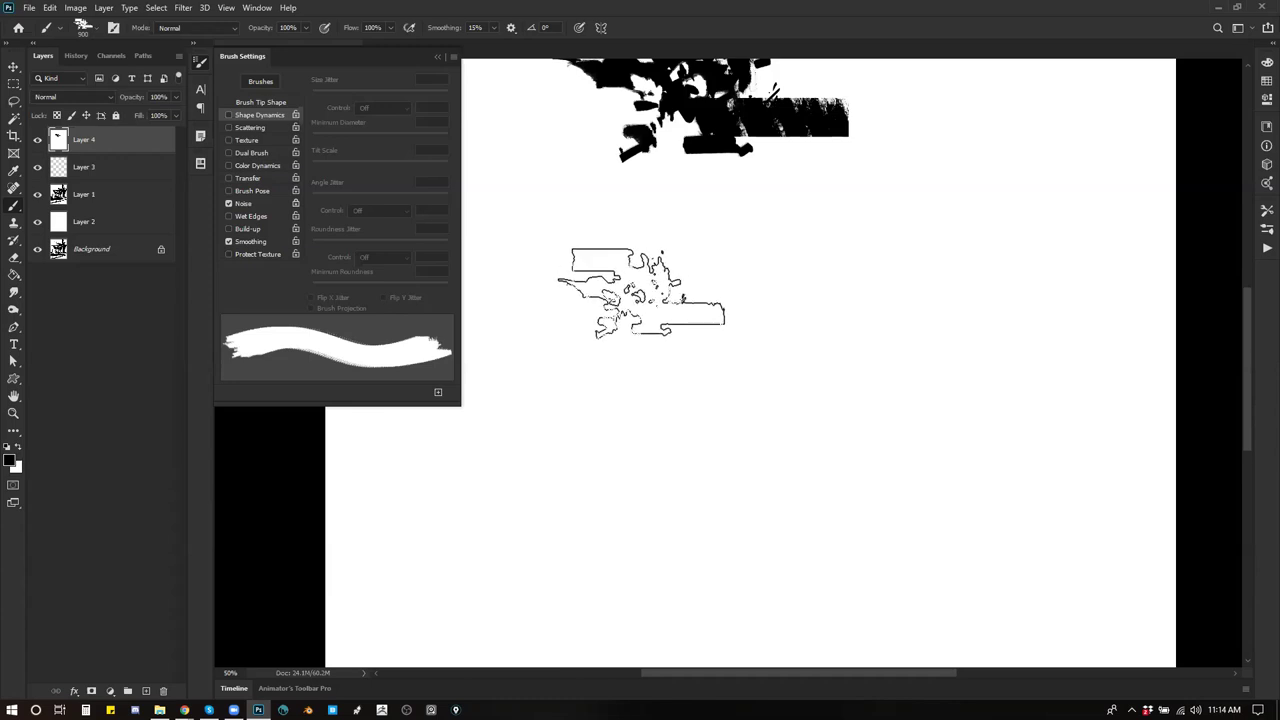
click(650, 305)
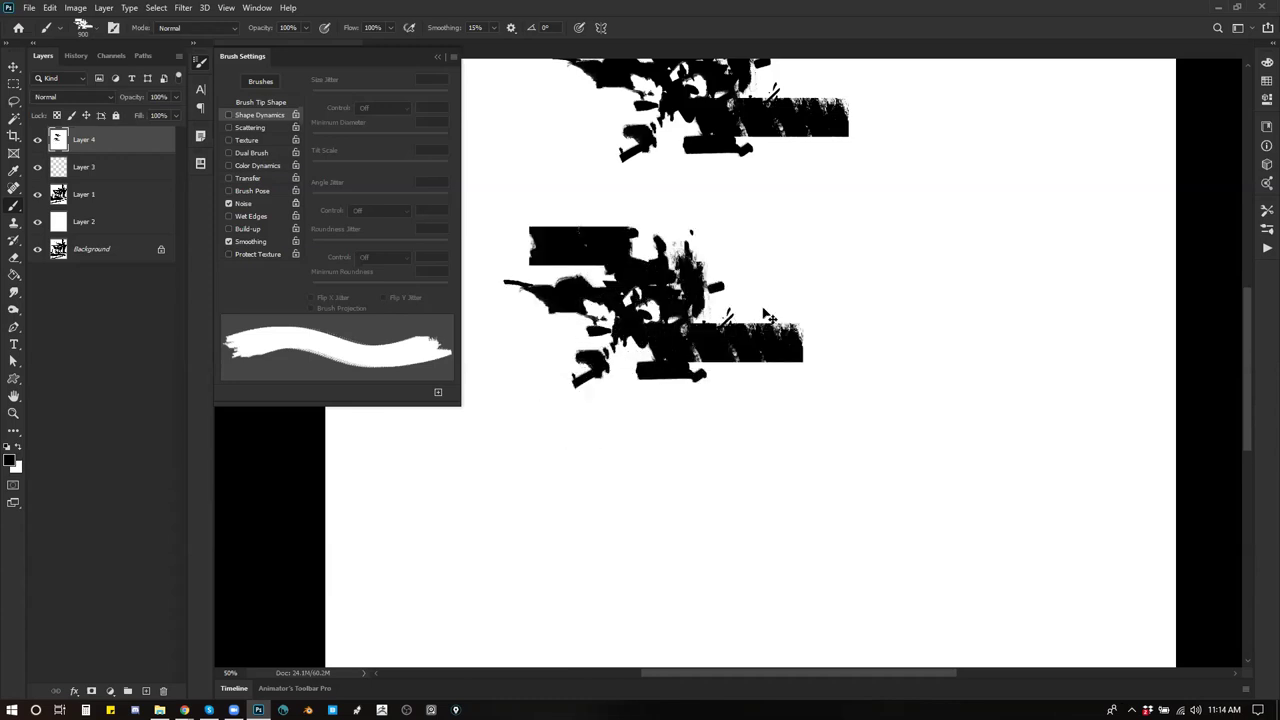
key(ctrl+z)
click(672, 308)
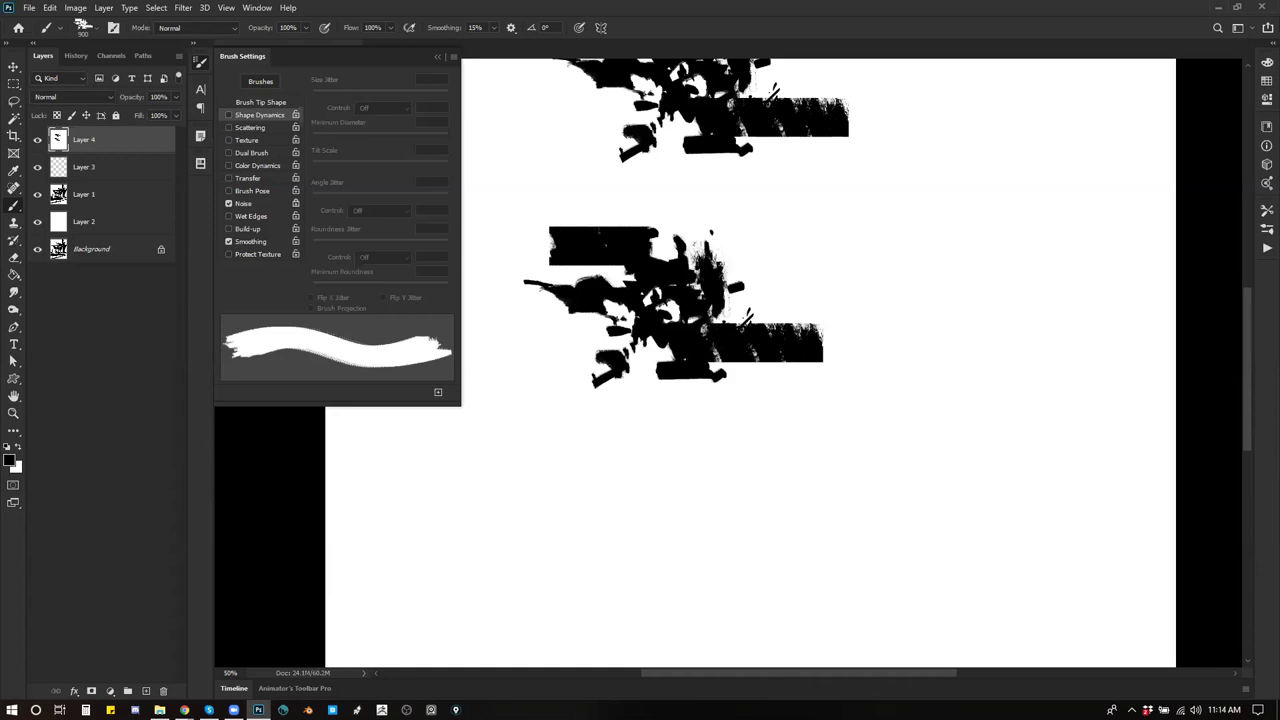
key(ctrl+z)
Step: Stamp four overlapping and separate black copies of the shape below the original, at progressively smaller brush sizes
key([)
key([)
click(679, 304)
key([)
key([)
click(797, 331)
click(810, 394)
key([)
key([)
key([)
key([)
key([)
key([)
click(600, 385)
Step: Enlarge the brush and stamp one large black copy of the shape beneath the cluster
key(])
key(])
key(])
key(])
key(])
key(])
key(])
key(])
key(])
key(])
key(])
key(])
key(])
key(])
key(])
key(])
key(])
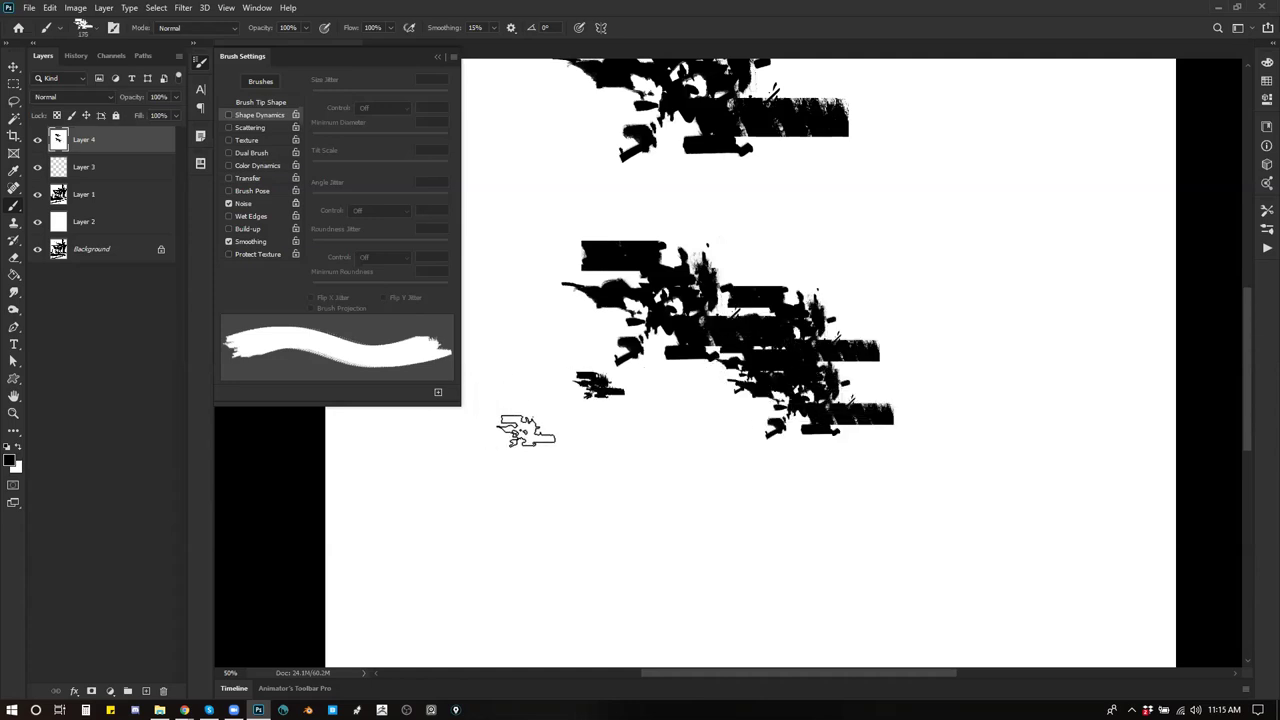
click(694, 511)
Step: Stamp small black copies into the middle of the cluster and sweep broad horizontal black strokes through it
key([)
key([)
click(646, 364)
key([)
key([)
click(694, 375)
click(665, 392)
mouse_move(632, 350)
mouse_down()
mouse_move(543, 351)
mouse_move(650, 345)
mouse_move(716, 362)
mouse_move(1006, 291)
mouse_move(920, 357)
mouse_move(850, 440)
mouse_up()
mouse_move(965, 452)
mouse_down()
mouse_move(495, 437)
mouse_move(727, 412)
mouse_move(965, 412)
mouse_up()
Step: Set the brush tip spacing to 5%, try strokes above the cluster and undo them, and stamp two small copies there at 200 px
click(275, 103)
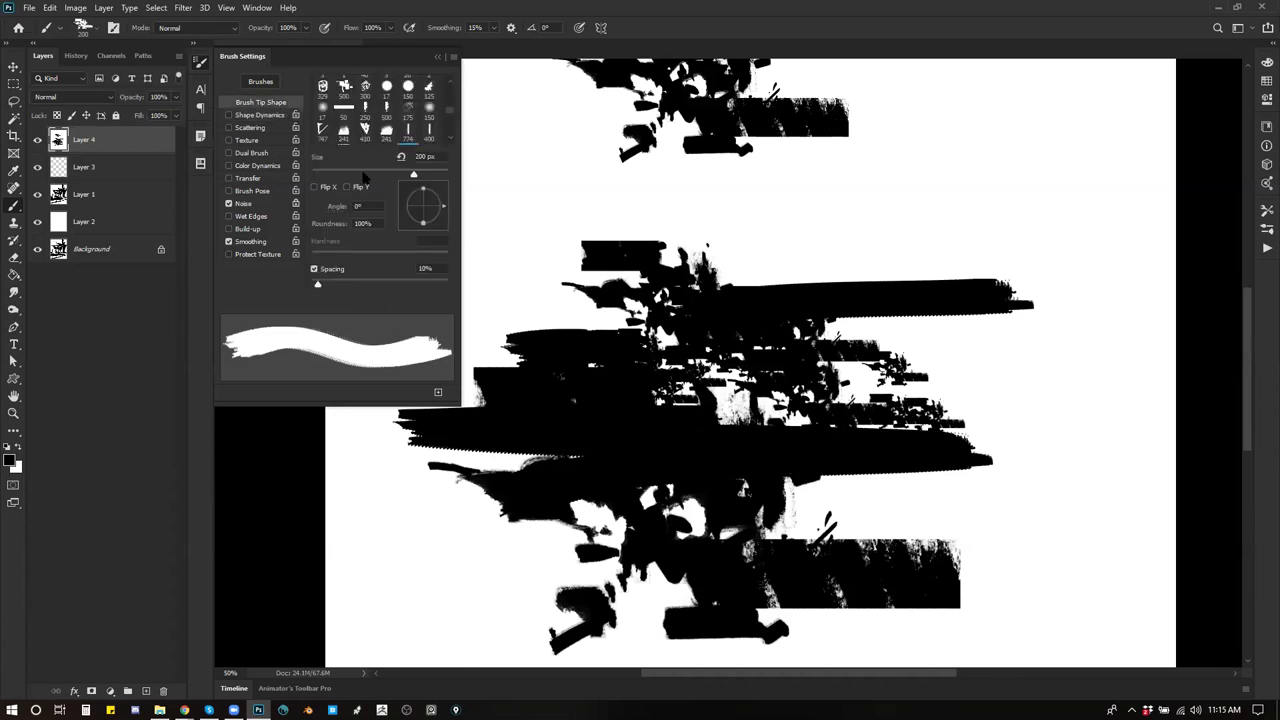
text(5)
drag(699, 264, 906, 268)
key(ctrl+z)
mouse_move(714, 216)
mouse_down()
mouse_move(828, 216)
mouse_move(900, 245)
mouse_up()
key(ctrl+z)
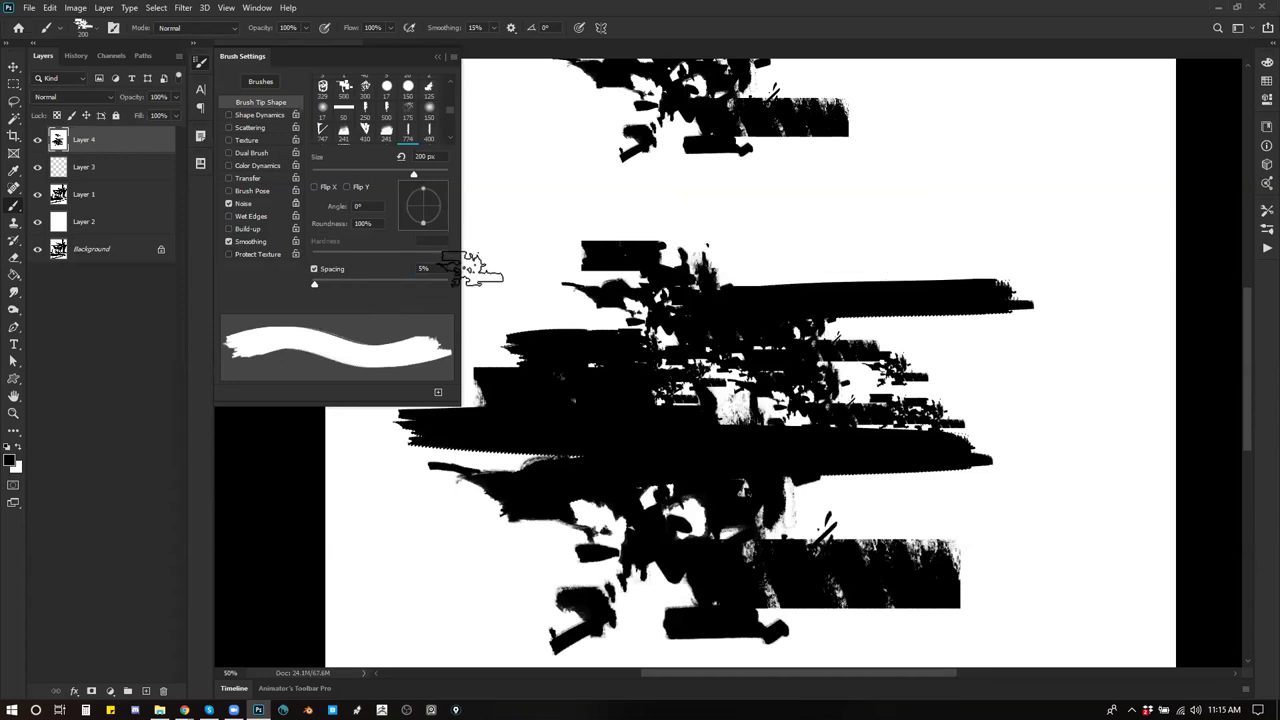
click(634, 221)
click(712, 221)
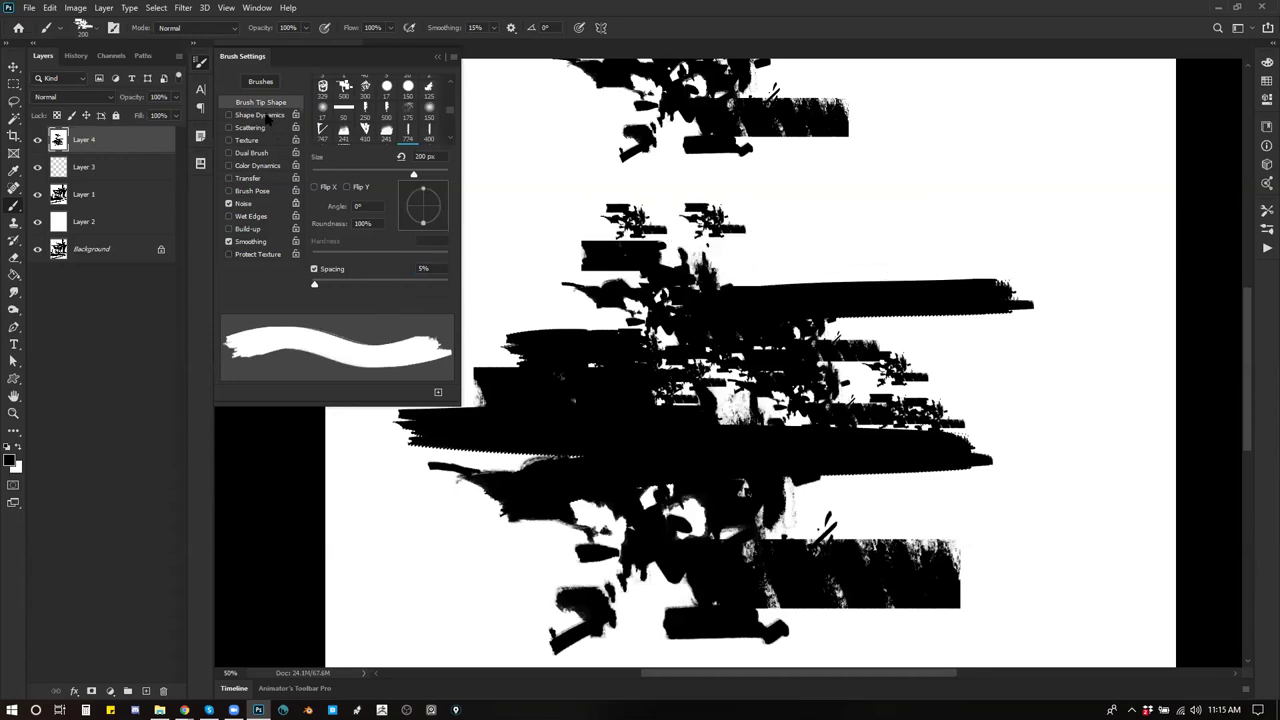
Step: Enable Shape Dynamics with size controlled by Pen Pressure and a minimum diameter of 75%
click(262, 115)
click(390, 108)
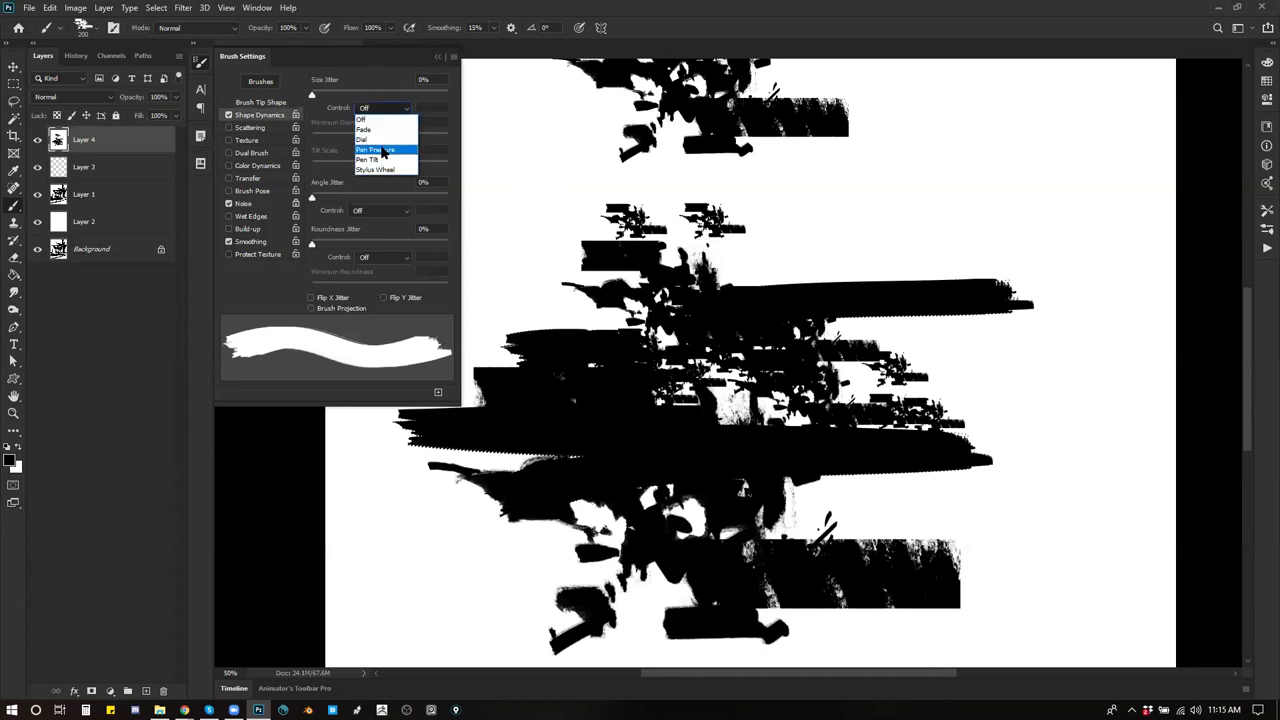
click(385, 133)
drag(394, 136, 401, 137)
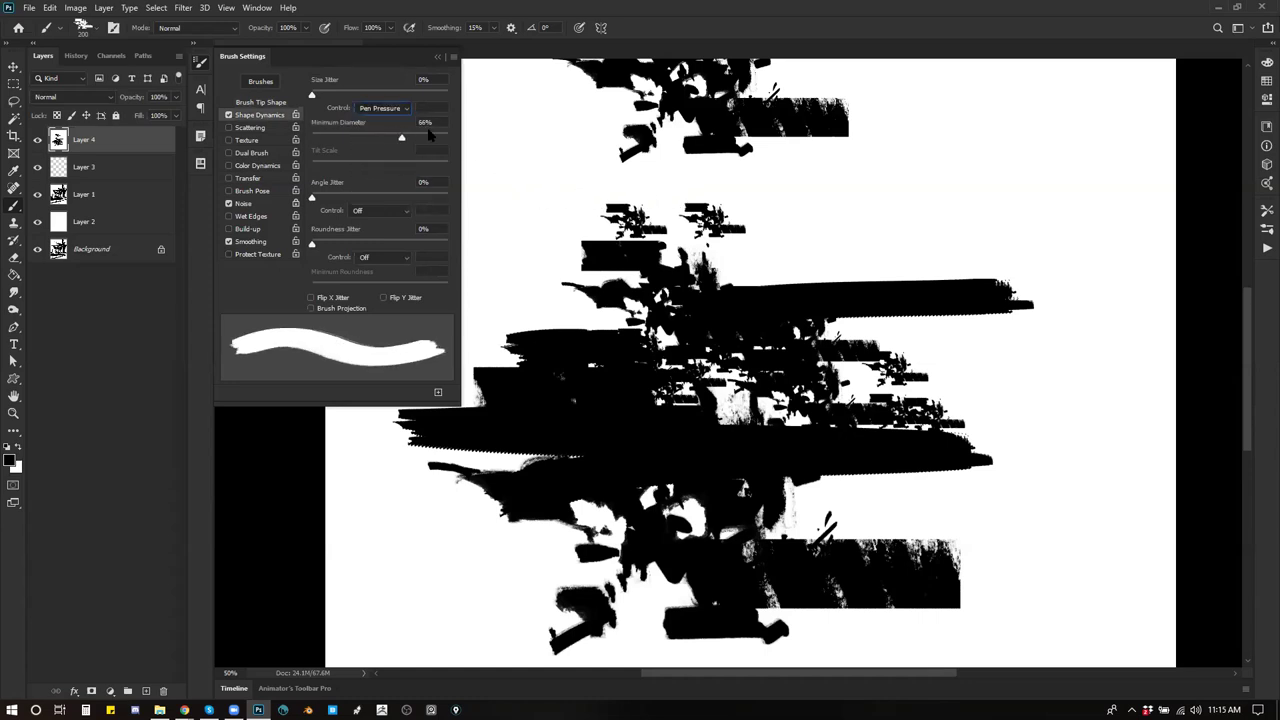
text(75)
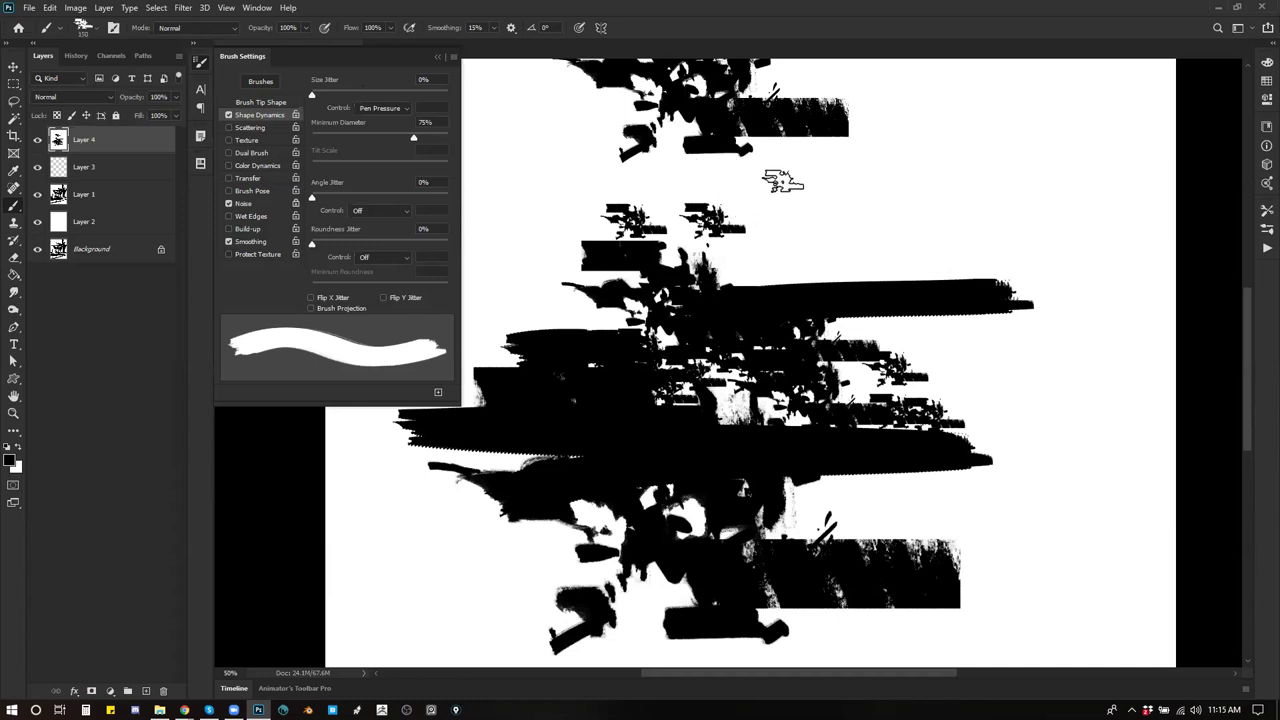
Step: Paint two long straight black strokes extending from the cluster's upper right, with extra black marks beside and below them
click(744, 192)
shift+click(1066, 218)
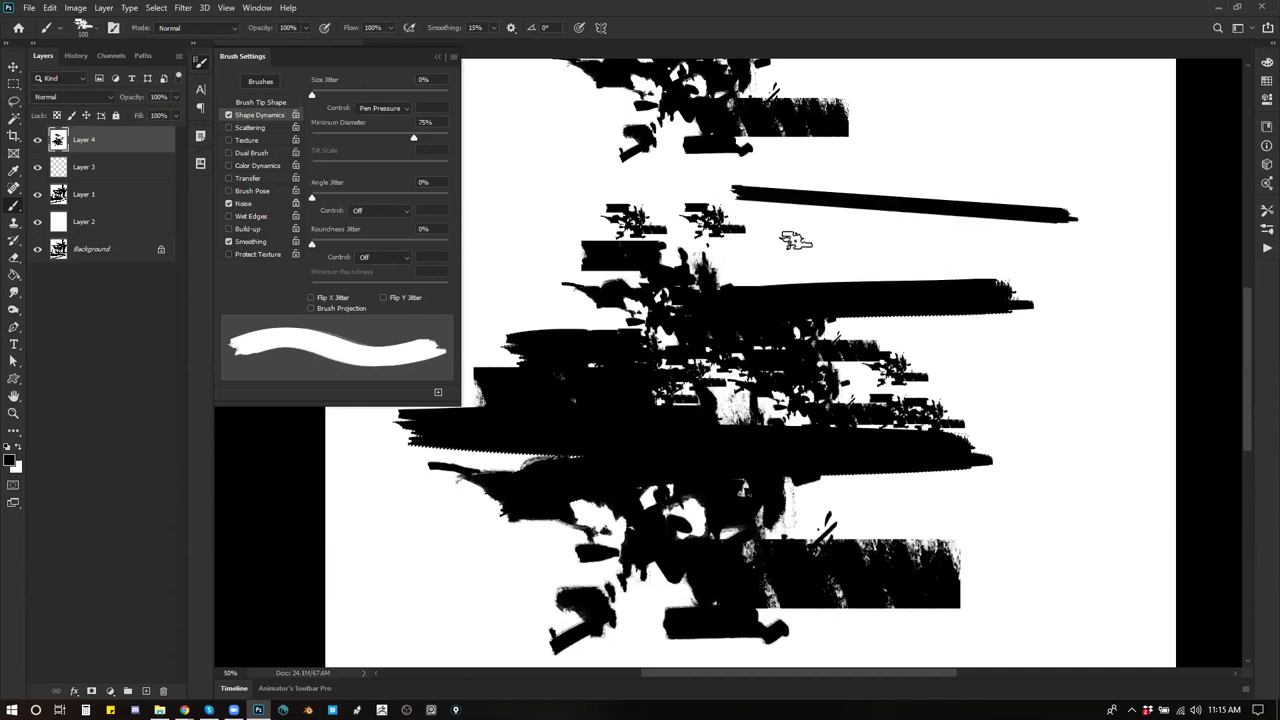
click(759, 215)
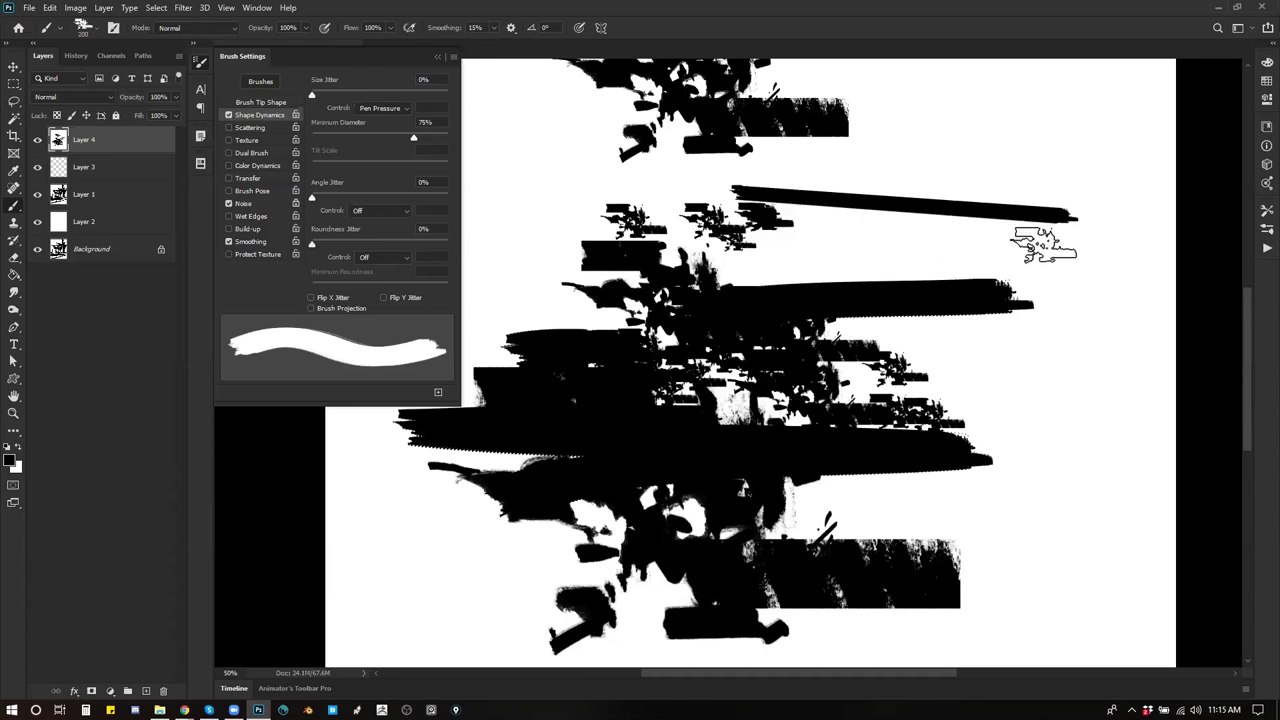
shift+click(1082, 252)
mouse_move(790, 265)
mouse_down()
mouse_move(810, 260)
mouse_move(740, 250)
mouse_move(850, 265)
mouse_move(800, 240)
mouse_move(899, 263)
mouse_up()
Step: Carve a white area through the cluster's upper middle and paint black strokes back into it
key(x)
mouse_move(718, 244)
mouse_down()
mouse_move(730, 275)
mouse_move(885, 282)
mouse_move(593, 307)
mouse_move(1048, 313)
mouse_move(707, 255)
mouse_move(523, 286)
mouse_move(878, 319)
mouse_move(965, 358)
mouse_move(850, 375)
mouse_move(670, 364)
mouse_move(830, 395)
mouse_up()
key(x)
mouse_move(600, 350)
mouse_down()
mouse_move(630, 335)
mouse_move(644, 352)
mouse_move(576, 340)
mouse_move(590, 368)
mouse_move(606, 364)
mouse_move(622, 316)
mouse_move(645, 308)
mouse_move(760, 370)
mouse_move(800, 330)
mouse_move(830, 370)
mouse_up()
Step: Undo the last two strokes and paint a sloping black textured mark beside the central peak at 300 px
key(x)
key(bracketleft)
key(bracketleft)
key(bracketleft)
key(bracketleft)
key(bracketleft)
key(bracketleft)
key(x)
key(ctrl+z)
key(ctrl+z)
key(bracketleft)
key(bracketleft)
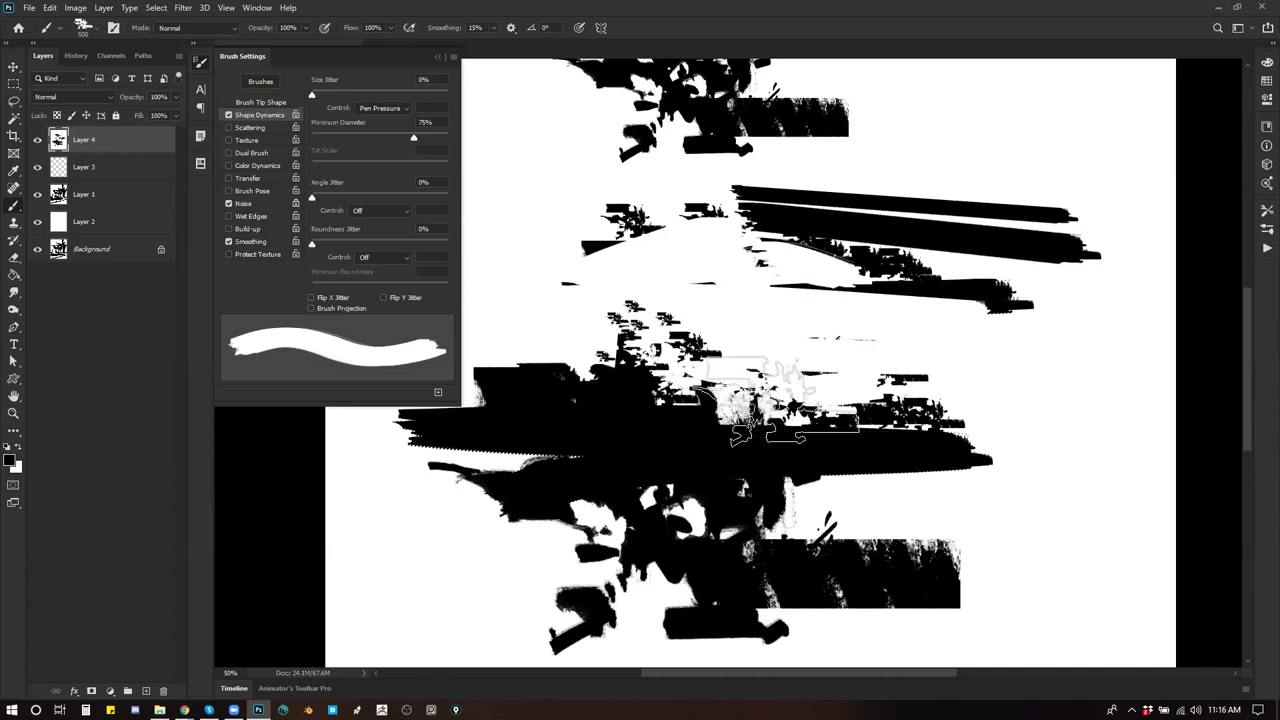
mouse_move(740, 378)
mouse_down()
mouse_move(699, 349)
mouse_move(735, 300)
mouse_up()
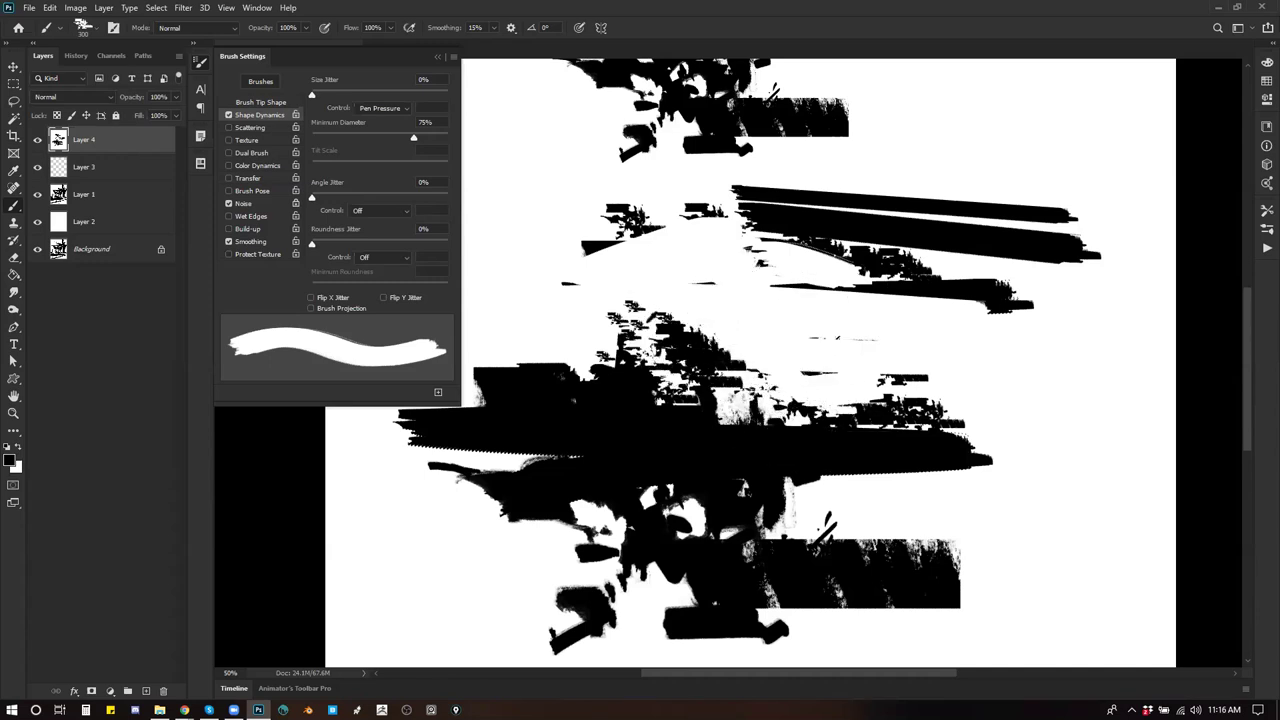
Step: Carve white gaps around the central peaks with a 50 px brush and paint white texture into the black band below at 300 px
key(x)
key(bracketleft)
key(bracketleft)
key(bracketleft)
key(bracketleft)
key(bracketleft)
key(bracketleft)
key(bracketleft)
key(bracketleft)
key(bracketleft)
key(bracketleft)
key(bracketleft)
mouse_move(655, 316)
mouse_down()
mouse_move(666, 376)
mouse_move(636, 326)
mouse_move(600, 312)
mouse_move(611, 345)
mouse_move(627, 302)
mouse_up()
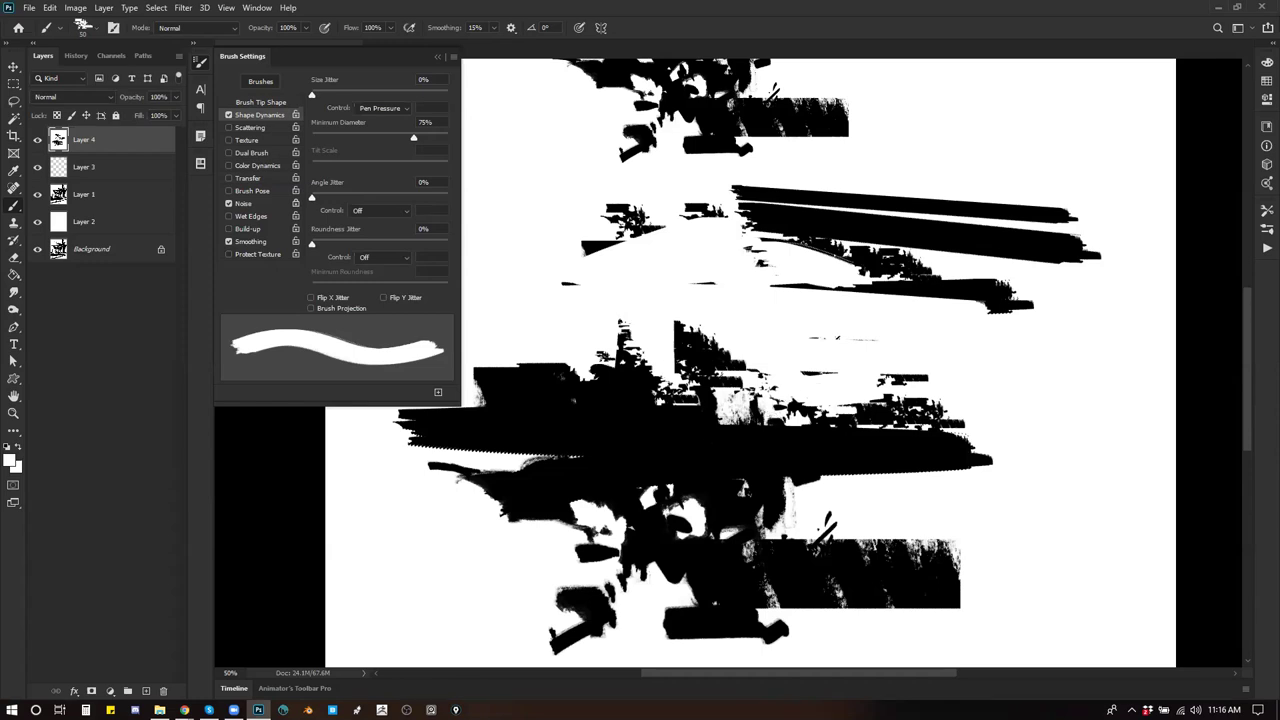
drag(612, 420, 680, 452)
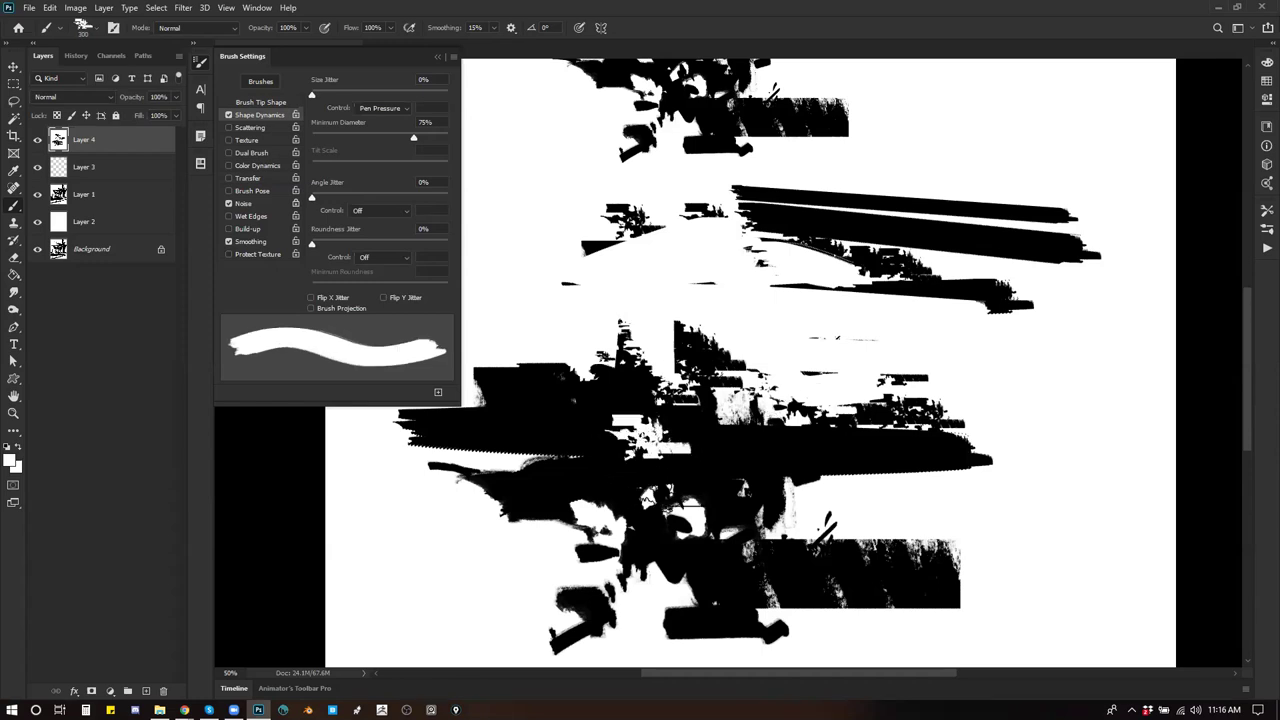
Step: Enlarge the brush and stamp a big black copy of the shape over the cluster's lower left
key(x)
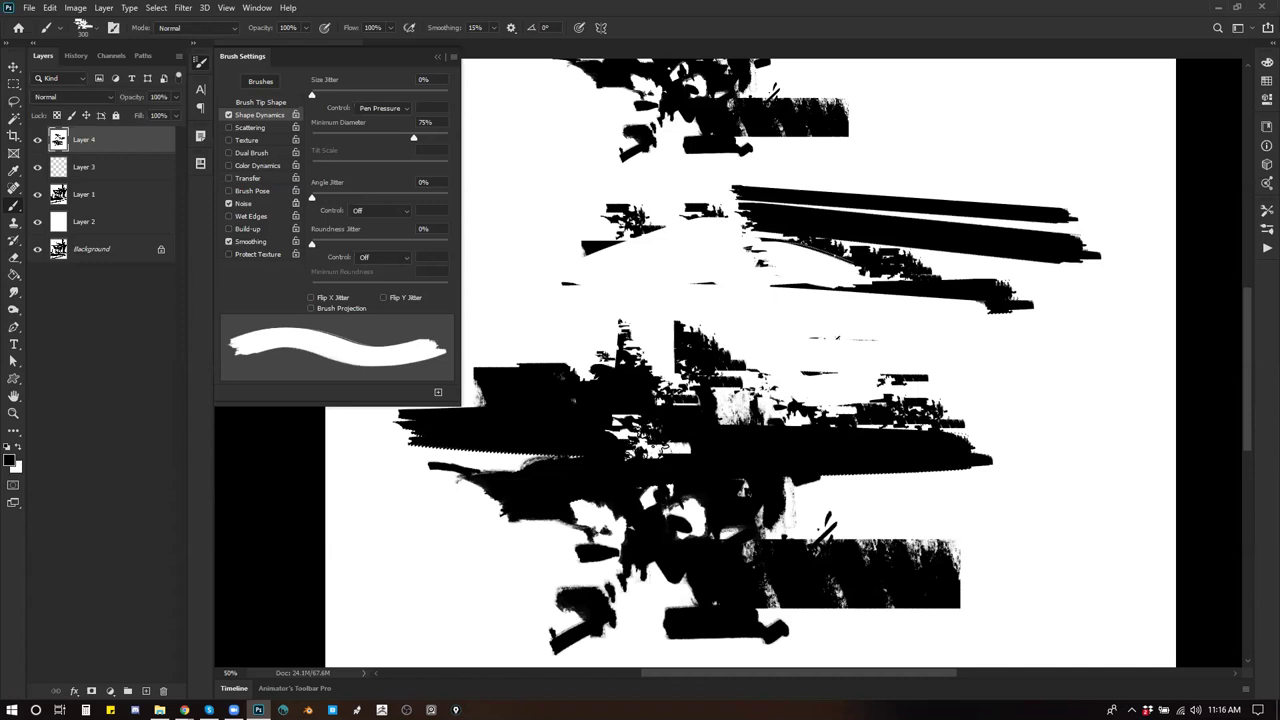
key(bracketright)
key(bracketright)
key(bracketright)
key(bracketright)
key(bracketright)
key(bracketright)
key(bracketright)
key(bracketright)
key(bracketright)
key(bracketright)
key(bracketright)
key(bracketright)
key(bracketright)
click(571, 556)
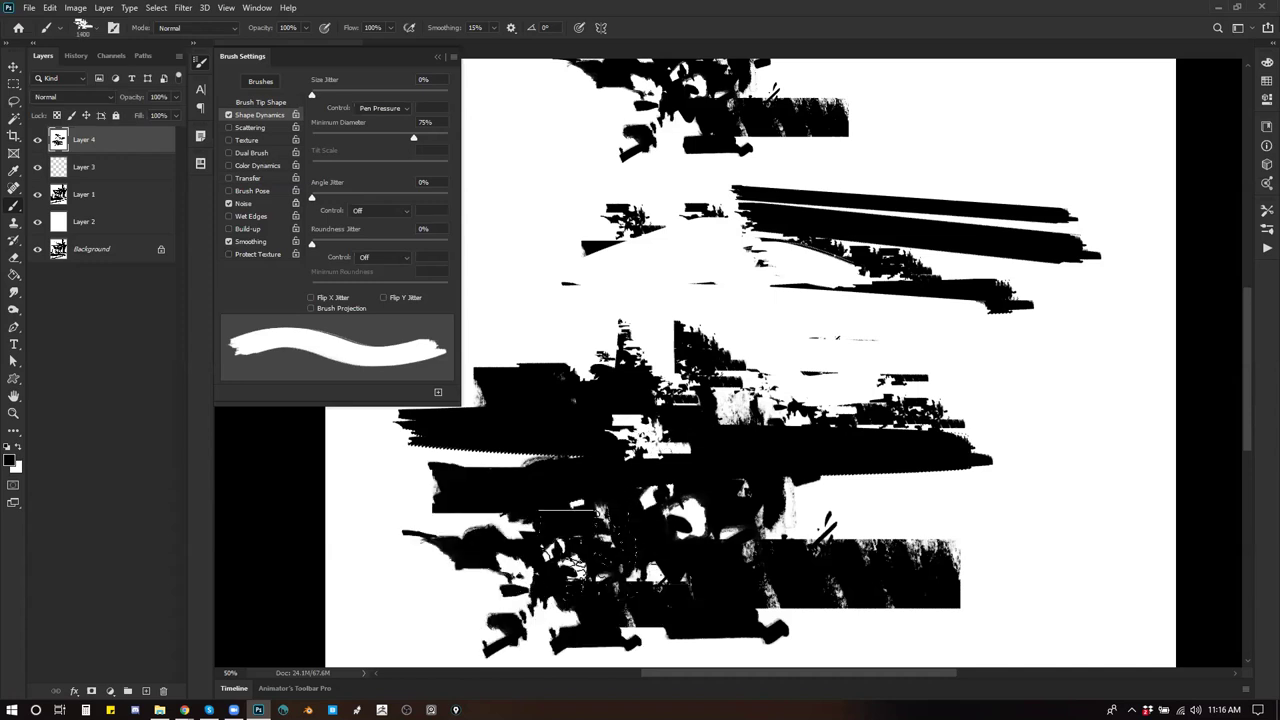
Step: Stamp white copies of the shape into the cluster's lower centre and paint the white patch in the band above black
key(x)
click(717, 589)
key(bracketleft)
key(bracketleft)
click(680, 475)
key(x)
click(630, 428)
mouse_move(615, 434)
mouse_down()
mouse_move(698, 446)
mouse_move(674, 452)
mouse_up()
Step: Enlarge the brush and stamp black copies of the shape over the lower centre and lower right of the cluster
key(bracketright)
key(bracketright)
key(bracketright)
key(bracketright)
key(bracketright)
key(bracketright)
key(bracketright)
key(bracketright)
key(bracketright)
key(bracketright)
key(bracketright)
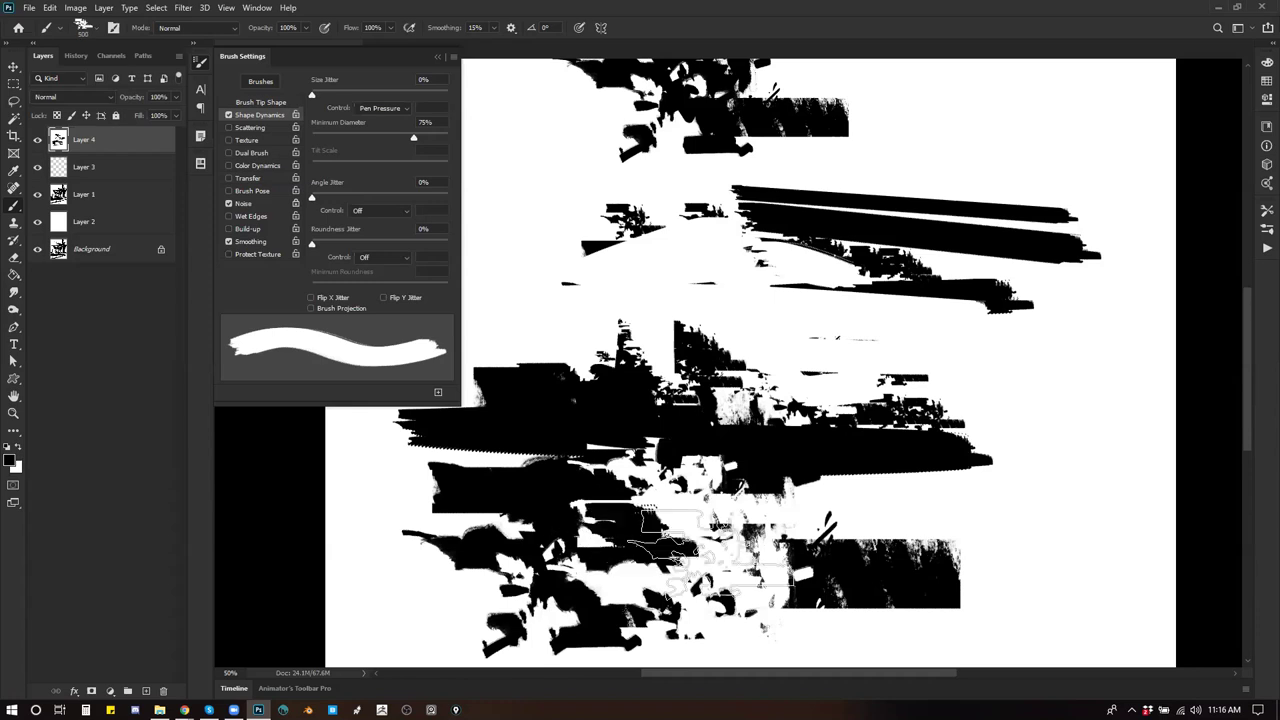
click(648, 578)
click(877, 579)
Step: Cover the lower cluster with black copies of the shape and reduce the brush to 125 px
key(bracketleft)
key(bracketleft)
key(bracketleft)
key(bracketleft)
key(bracketleft)
key(bracketleft)
key(bracketleft)
key(bracketleft)
key(bracketleft)
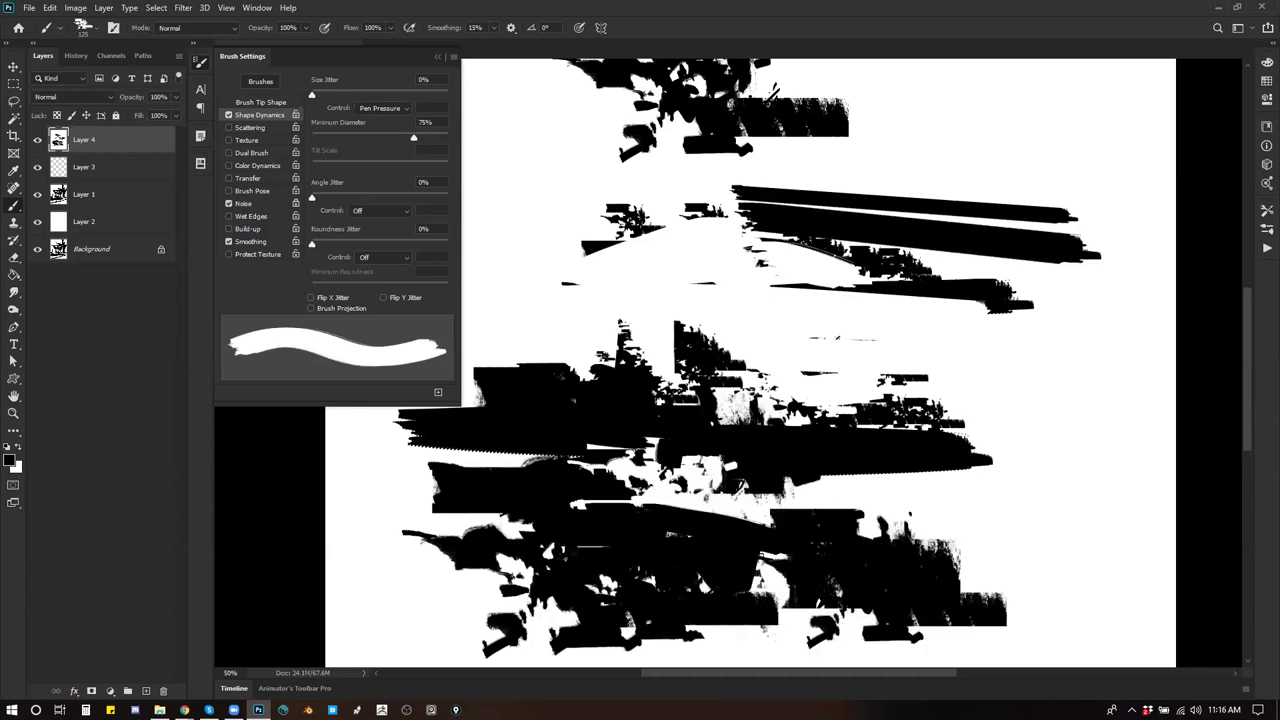
Step: Lasso several long, thin horizontal slivers across the lower cluster as one combined selection
key(l)
drag(904, 497, 369, 526)
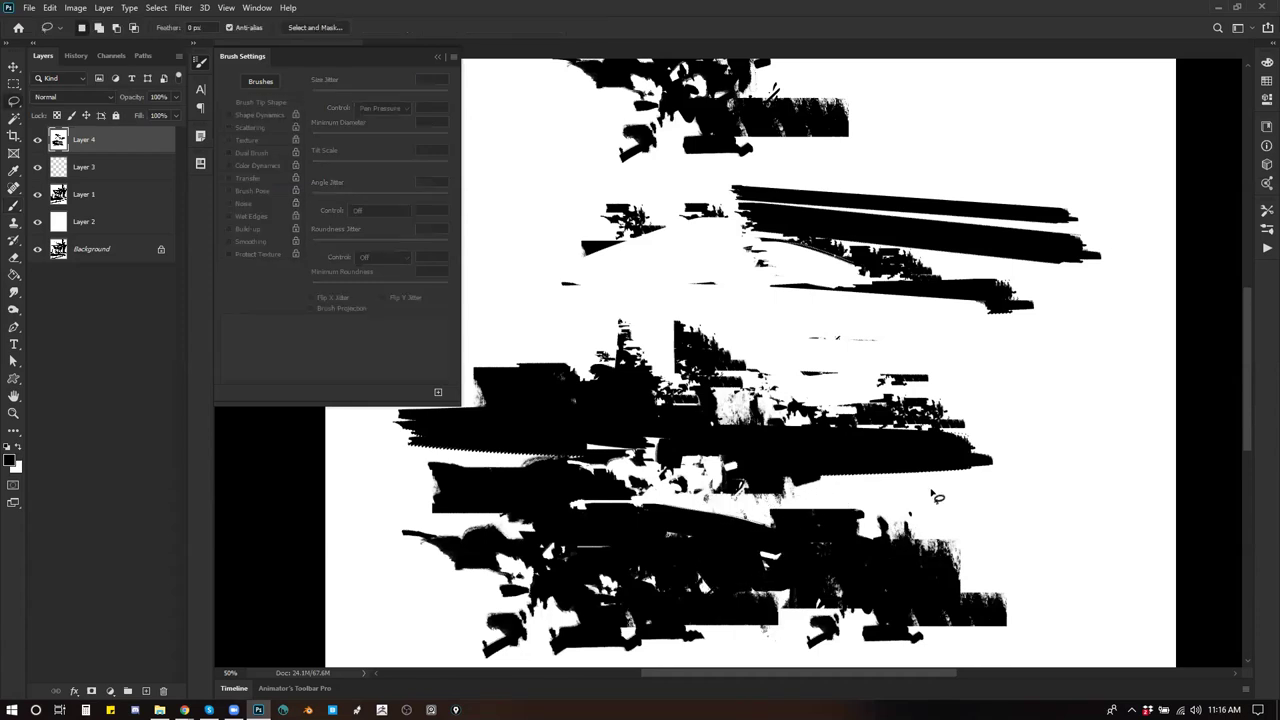
drag(748, 517, 338, 578)
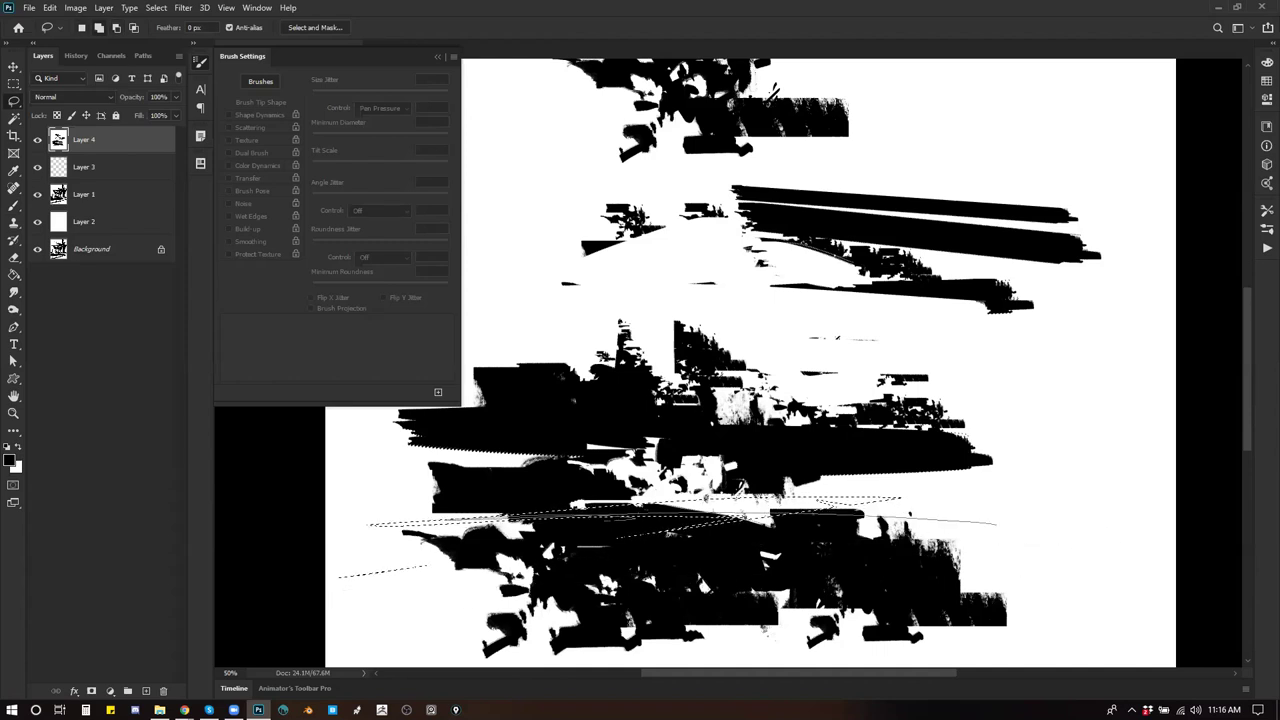
mouse_move(672, 555)
mouse_down()
mouse_move(434, 585)
mouse_move(1176, 559)
mouse_up()
Step: Enlarge the brush to 400 px and paint white inside the selected slivers to cut light streaks through the cluster
key(b)
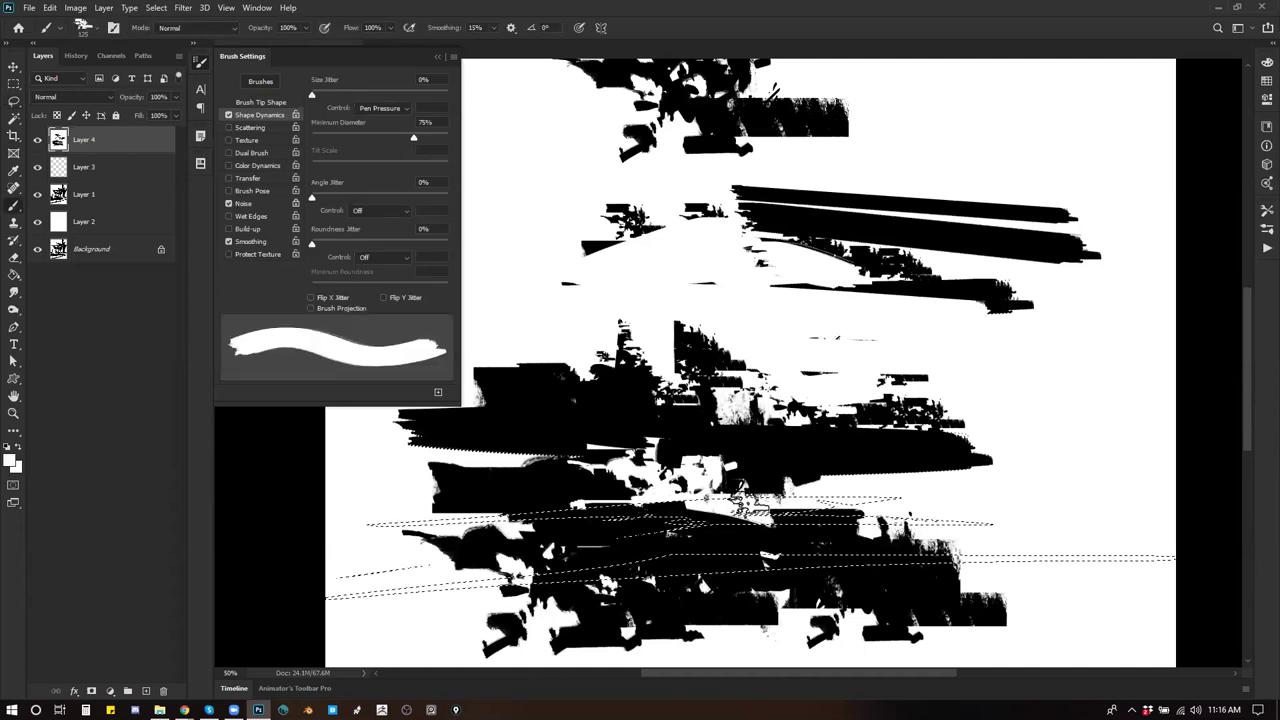
key(bracketright)
key(bracketright)
key(bracketright)
key(bracketright)
key(bracketright)
key(bracketright)
key(bracketright)
key(bracketleft)
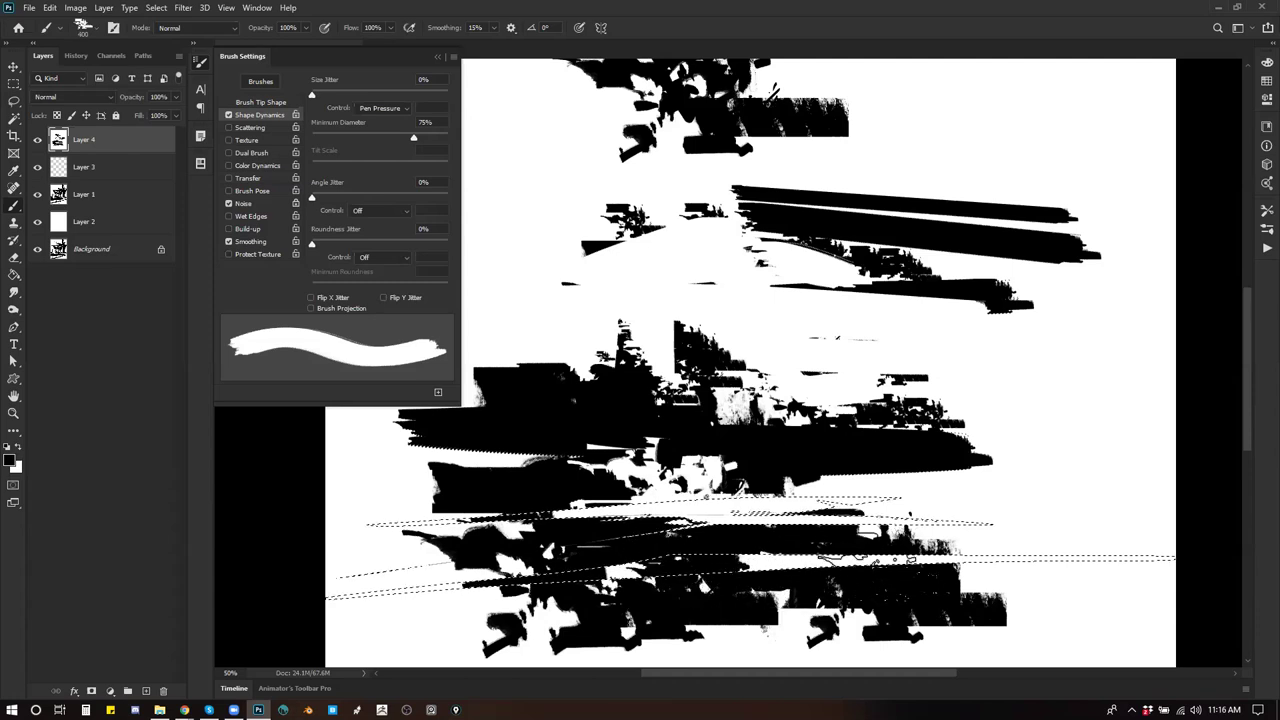
Step: Reduce the brush to 125 px and dab black marks into the centre of the upper sliver
key(bracketleft)
key(bracketleft)
key(bracketleft)
key(bracketleft)
key(bracketleft)
key(bracketleft)
drag(752, 519, 734, 511)
key(x)
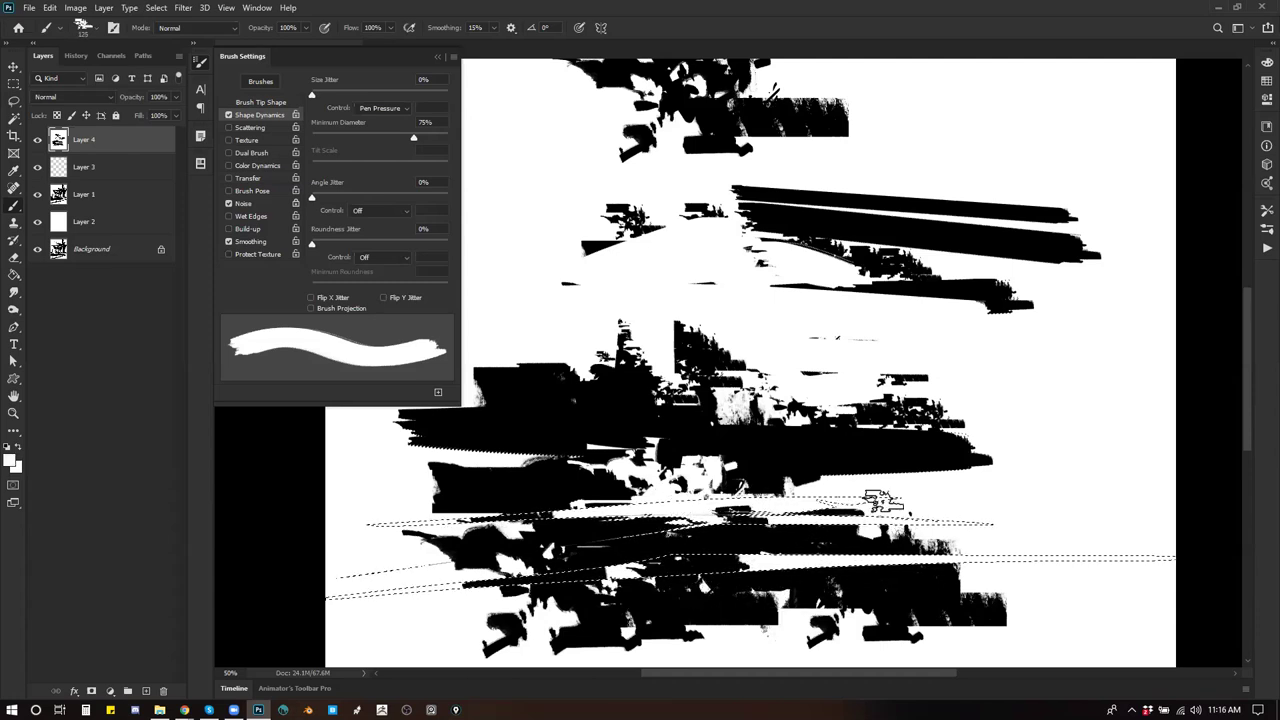
Step: Reduce the brush to 30 px and paint fine streaks around the centre of the selected slivers
key(bracketleft)
key(bracketleft)
key(bracketleft)
key(bracketleft)
key(bracketleft)
key(bracketleft)
key(bracketleft)
key(bracketleft)
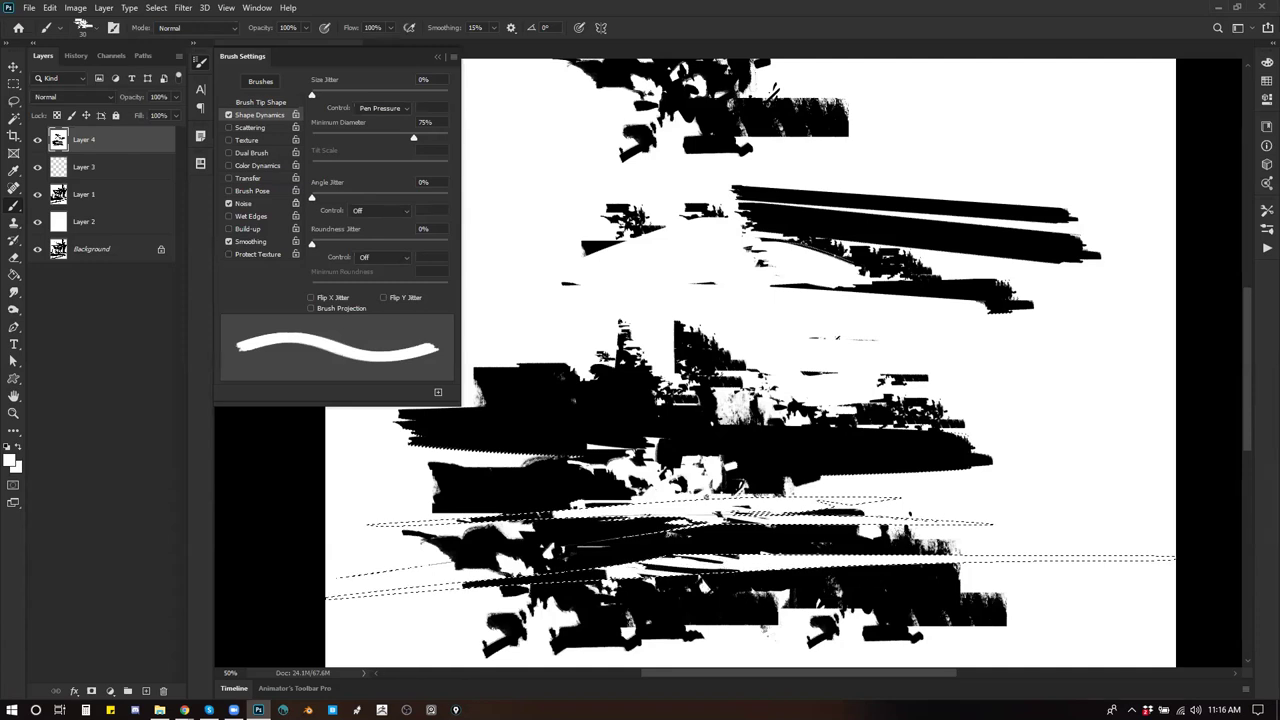
Step: Lasso a tall tower-shaped area rising from the left part of the upper black mass
key(z)
alt+click(844, 545)
alt+click(844, 545)
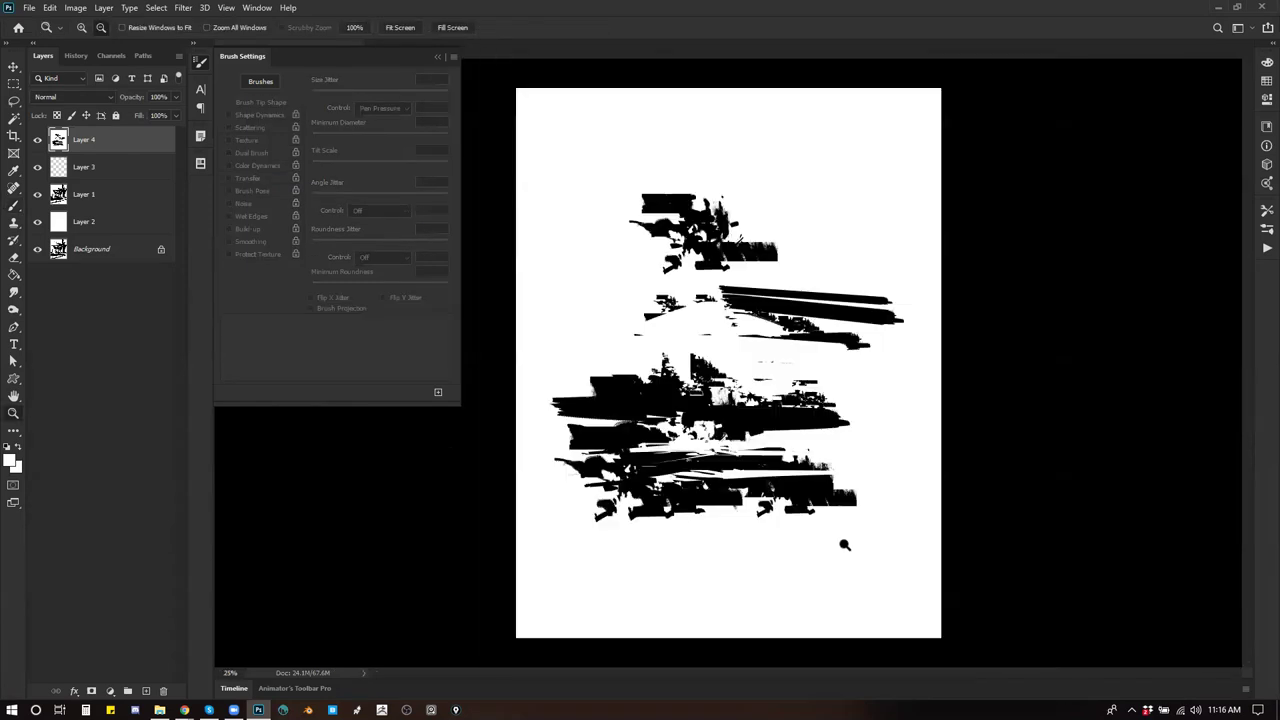
click(858, 453)
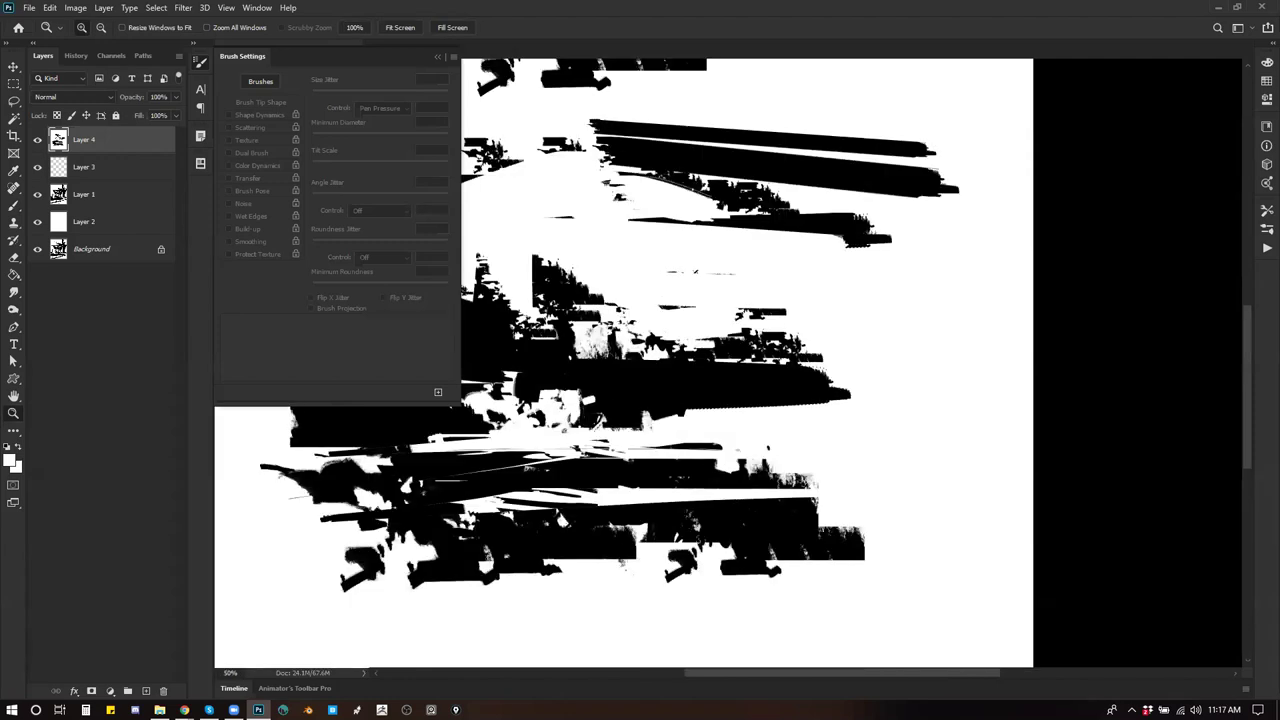
drag(858, 453, 1085, 479)
key(b)
key(d)
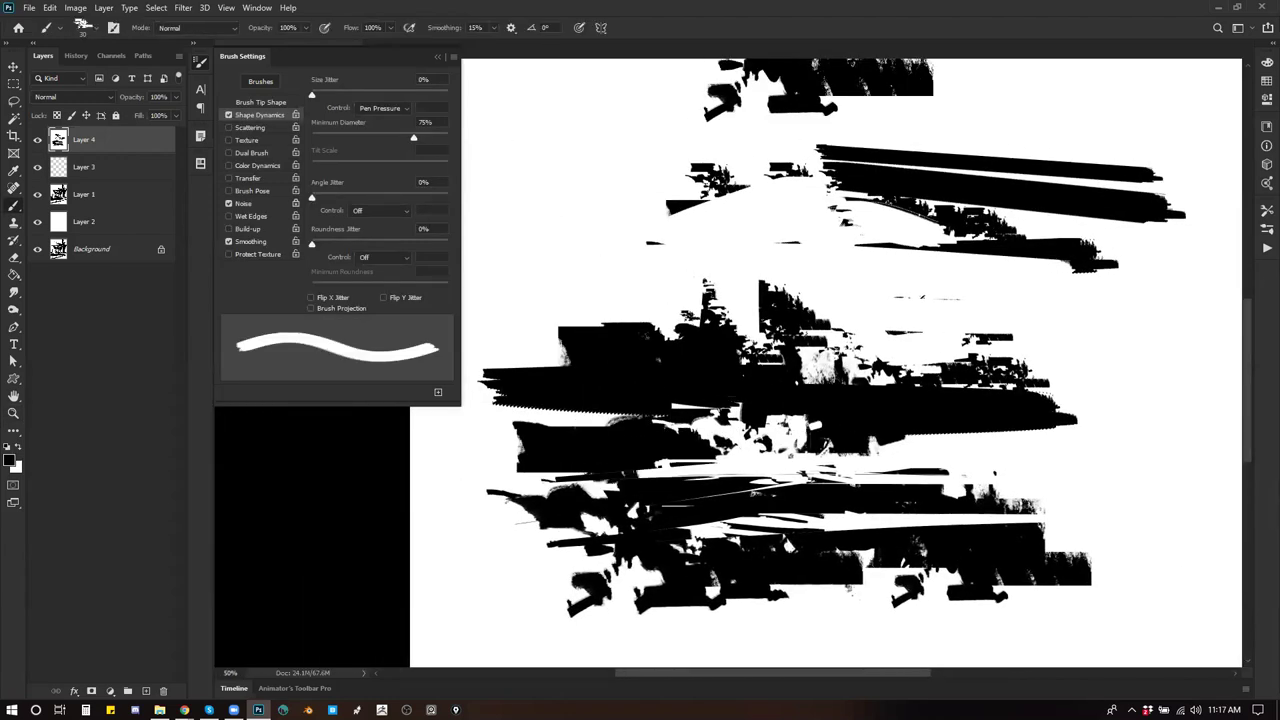
key(l)
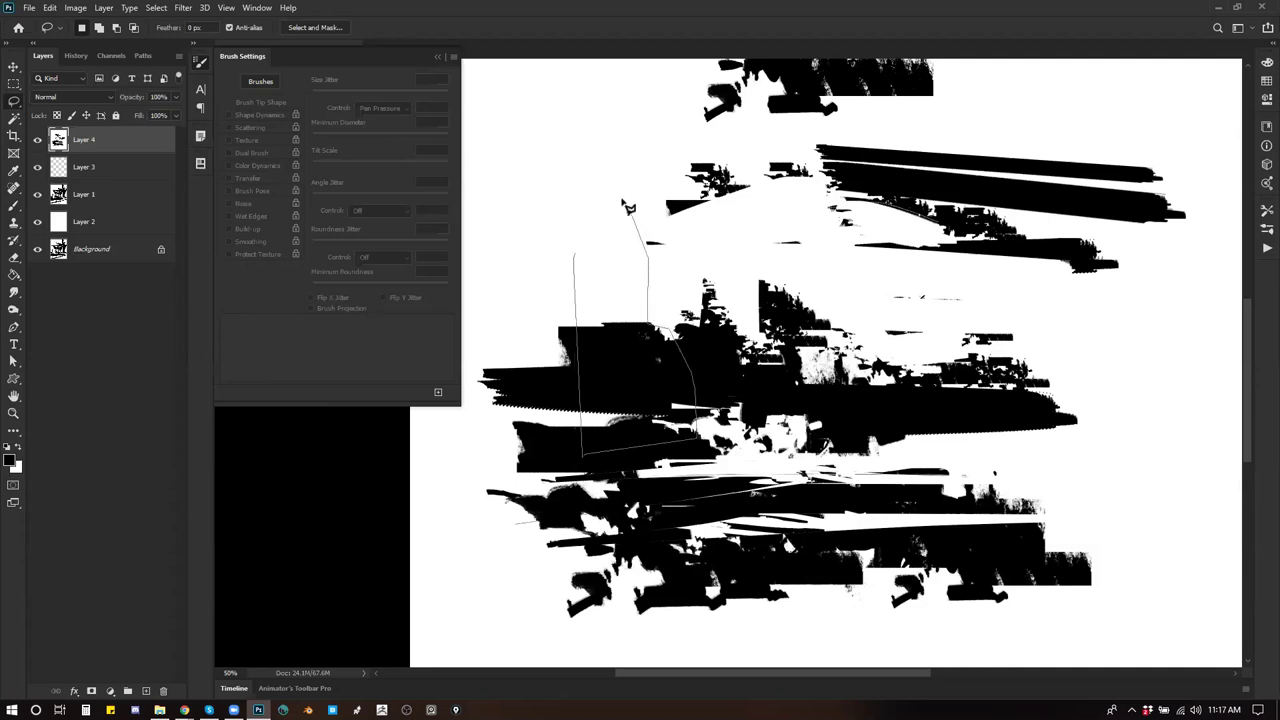
click(574, 252)
Step: Paint black vertical strokes inside the tower selection, enlarge the brush to 100 px, and undo the last broad stroke
key(b)
drag(579, 243, 586, 366)
mouse_move(595, 208)
mouse_down()
mouse_move(592, 325)
mouse_move(606, 325)
mouse_up()
key(bracketright)
key(bracketright)
key(bracketright)
key(bracketright)
key(bracketright)
key(bracketright)
key(bracketright)
key(bracketright)
key(bracketright)
key(bracketright)
key(bracketright)
key(bracketright)
drag(633, 280, 622, 345)
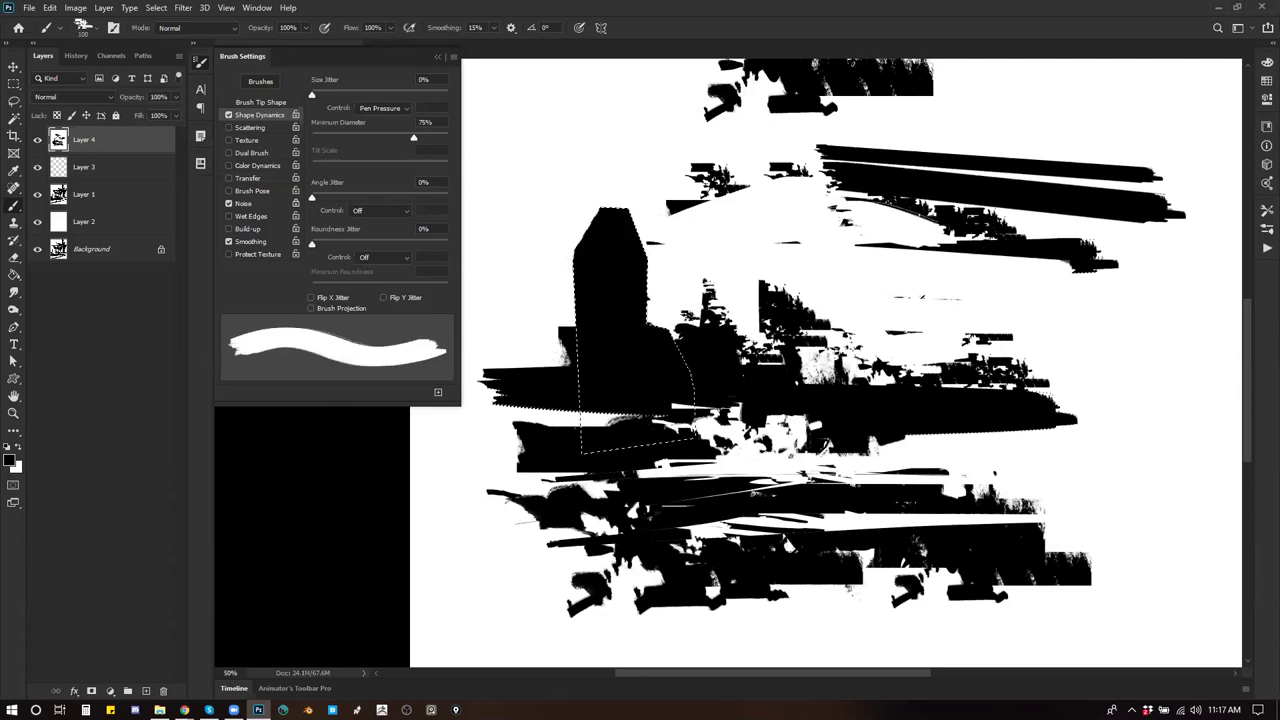
key(ctrl+z)
Step: Roughen the tower's right side with strokes at 100 px, and reduce the brush to 20 px for small marks
drag(620, 246, 631, 301)
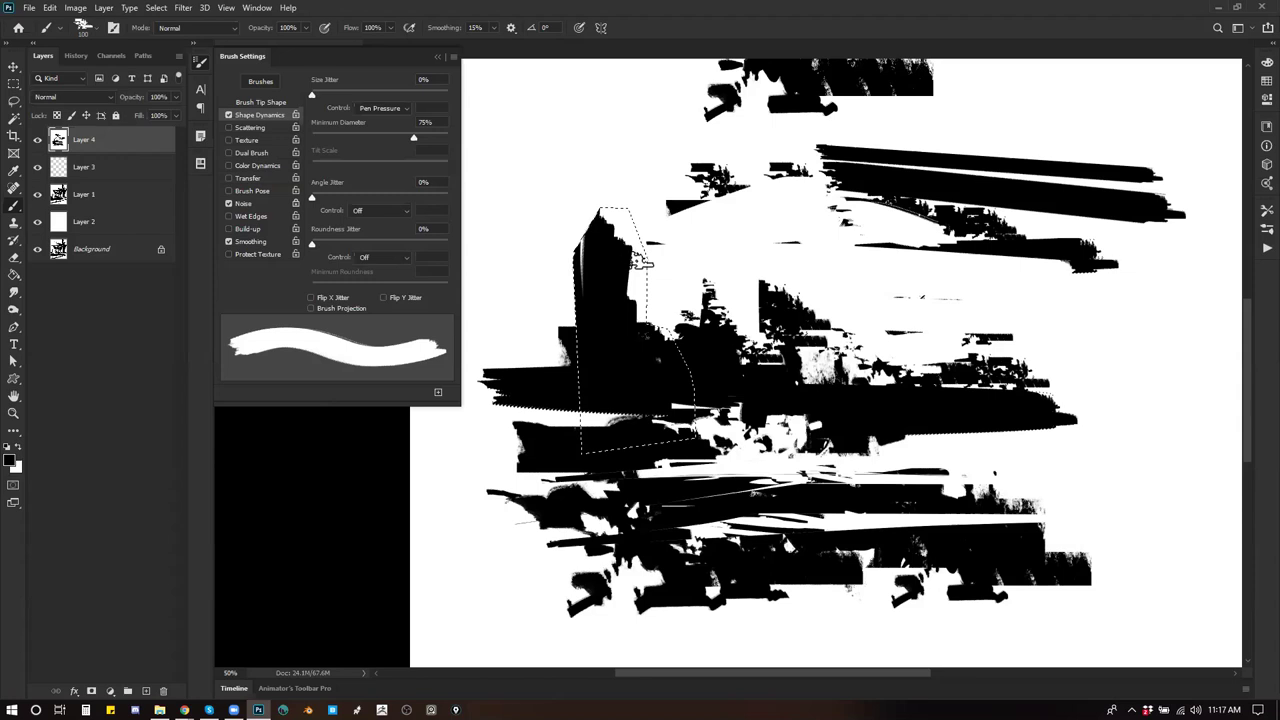
drag(641, 245, 655, 304)
mouse_move(639, 222)
mouse_down()
mouse_move(651, 287)
mouse_move(629, 292)
mouse_move(629, 330)
mouse_up()
key(bracketleft)
key(bracketleft)
key(bracketleft)
key(bracketleft)
key(bracketleft)
key(bracketleft)
key(bracketleft)
key(x)
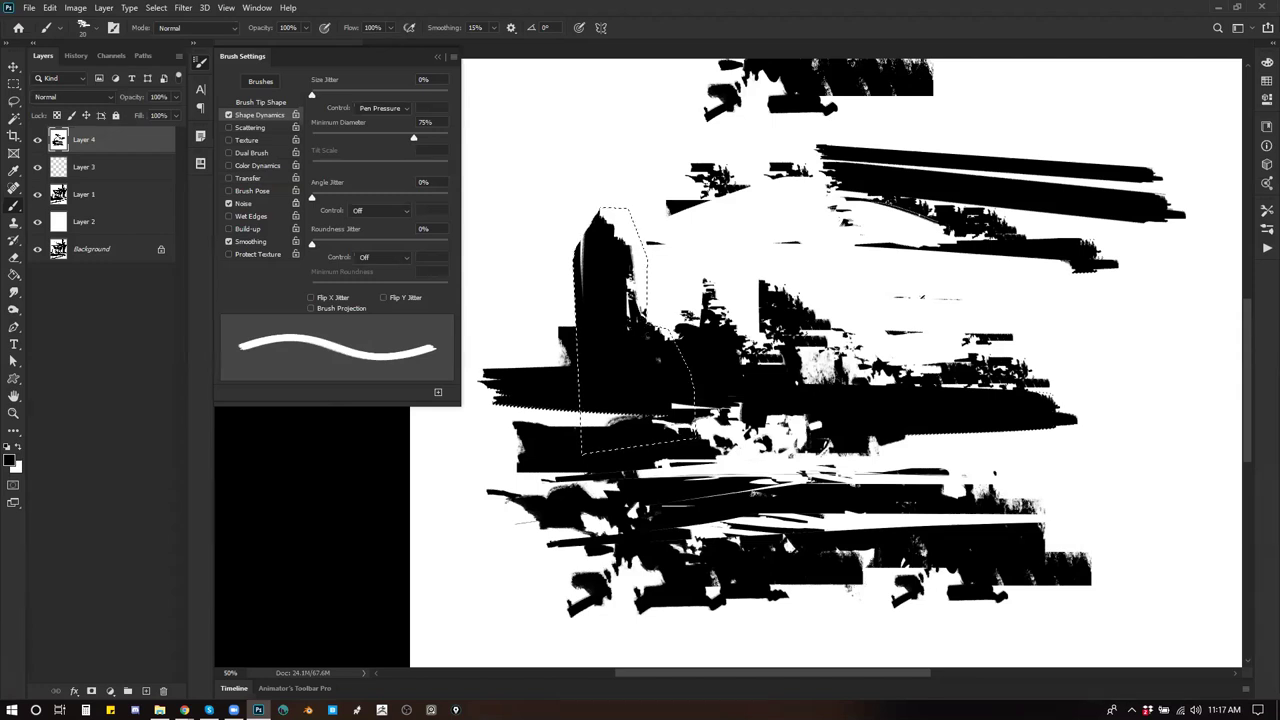
Step: Clear the selection and paint thin black vertical spikes beside the tower's left edge with a 25 px brush
drag(583, 229, 581, 279)
key(bracketright)
drag(578, 215, 570, 313)
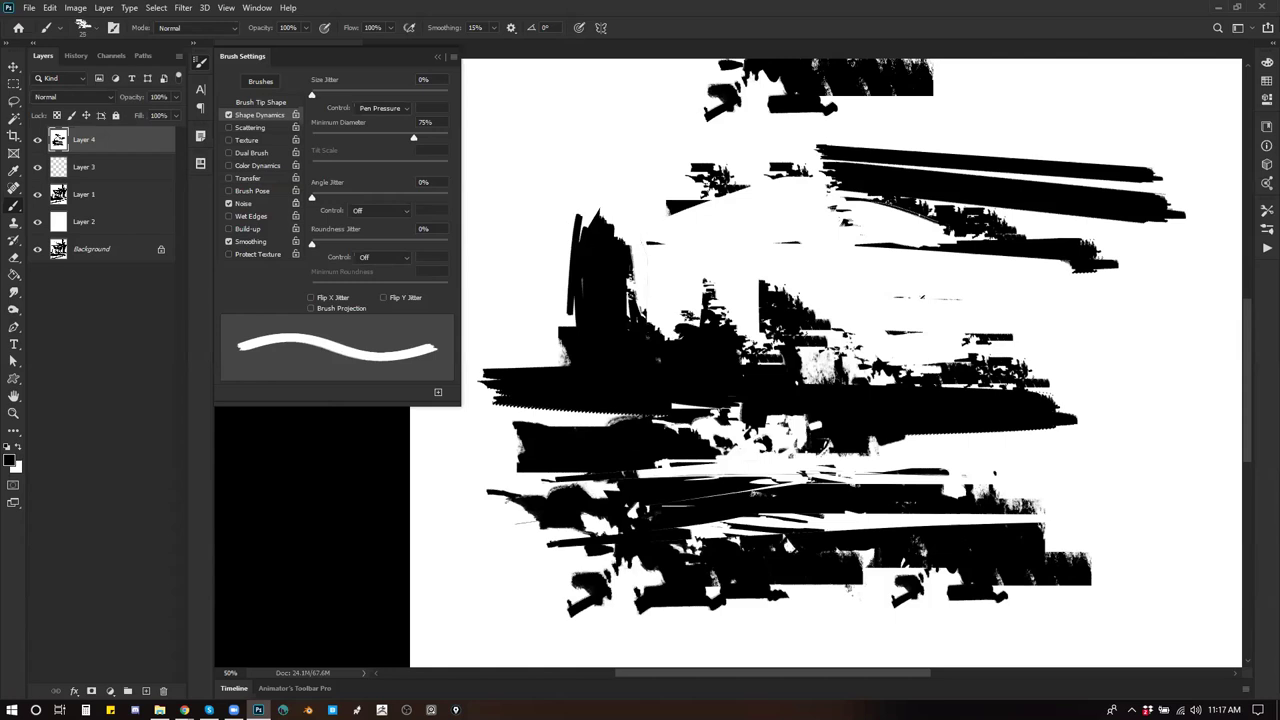
drag(559, 261, 564, 350)
Step: Enlarge the brush and widen the tower's body leftwards with broad black strokes
key(bracketright)
key(bracketright)
key(bracketright)
key(bracketright)
key(bracketright)
key(bracketright)
key(bracketright)
key(bracketright)
key(bracketright)
key(bracketright)
key(bracketright)
drag(567, 266, 564, 352)
Step: Stamp a black copy of the shape at the tower's upper left at 400 px and another at its base at 300 px
key(bracketright)
key(bracketright)
key(bracketright)
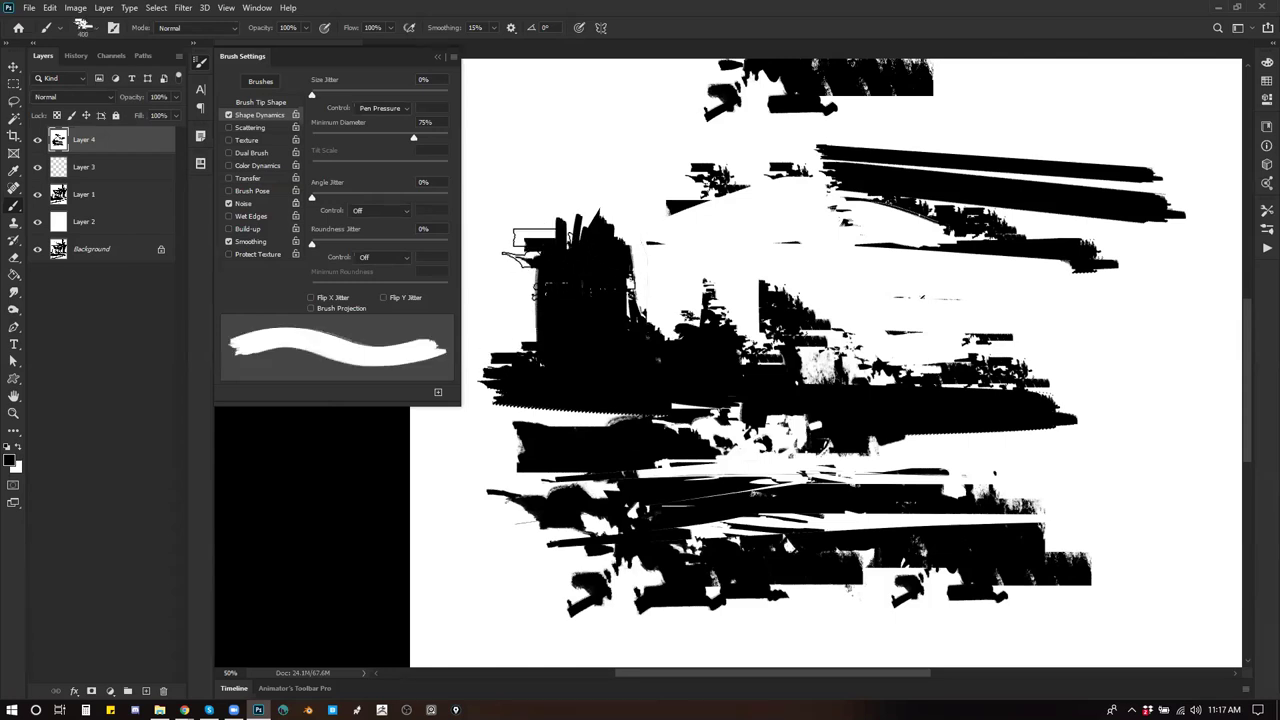
click(577, 208)
key(ctrl+z)
click(540, 254)
key(bracketleft)
drag(505, 330, 500, 345)
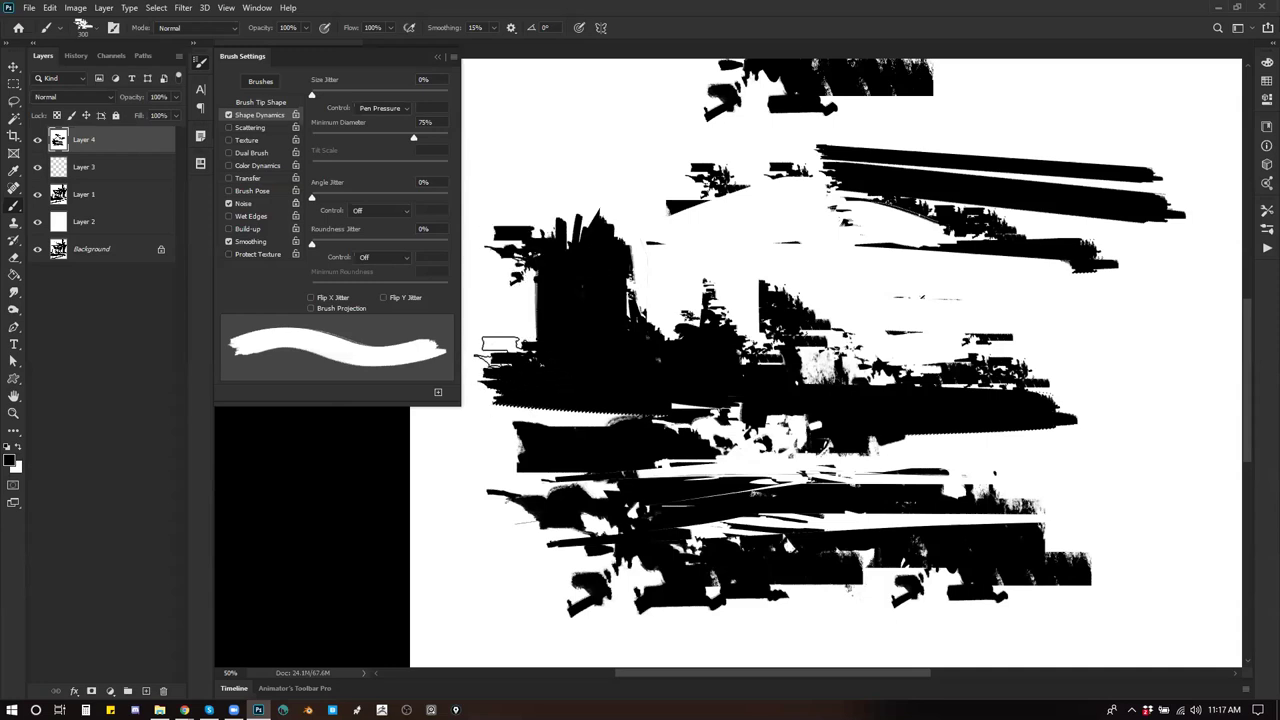
Step: Hide the panels, extend the black band to the canvas's left edge and fill the white patch beneath it with black
key(Tab)
mouse_move(475, 393)
mouse_down()
mouse_move(620, 408)
mouse_move(223, 389)
mouse_move(800, 378)
mouse_up()
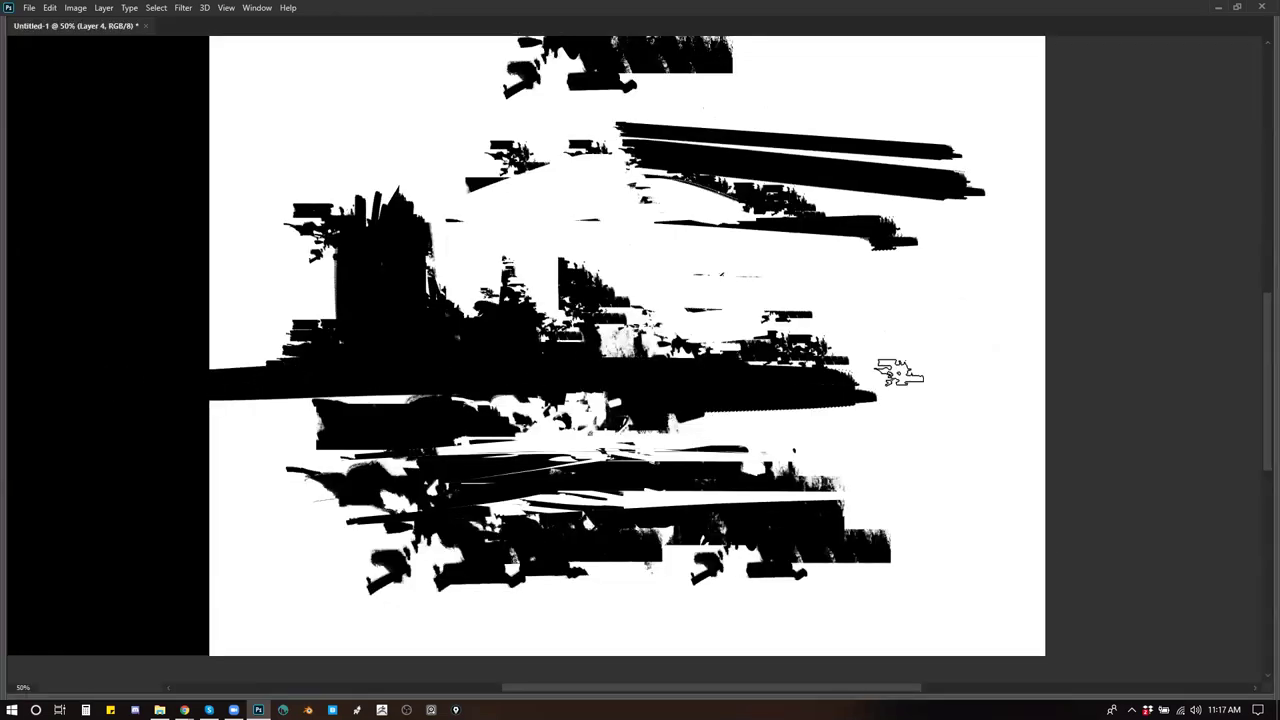
drag(600, 412, 505, 403)
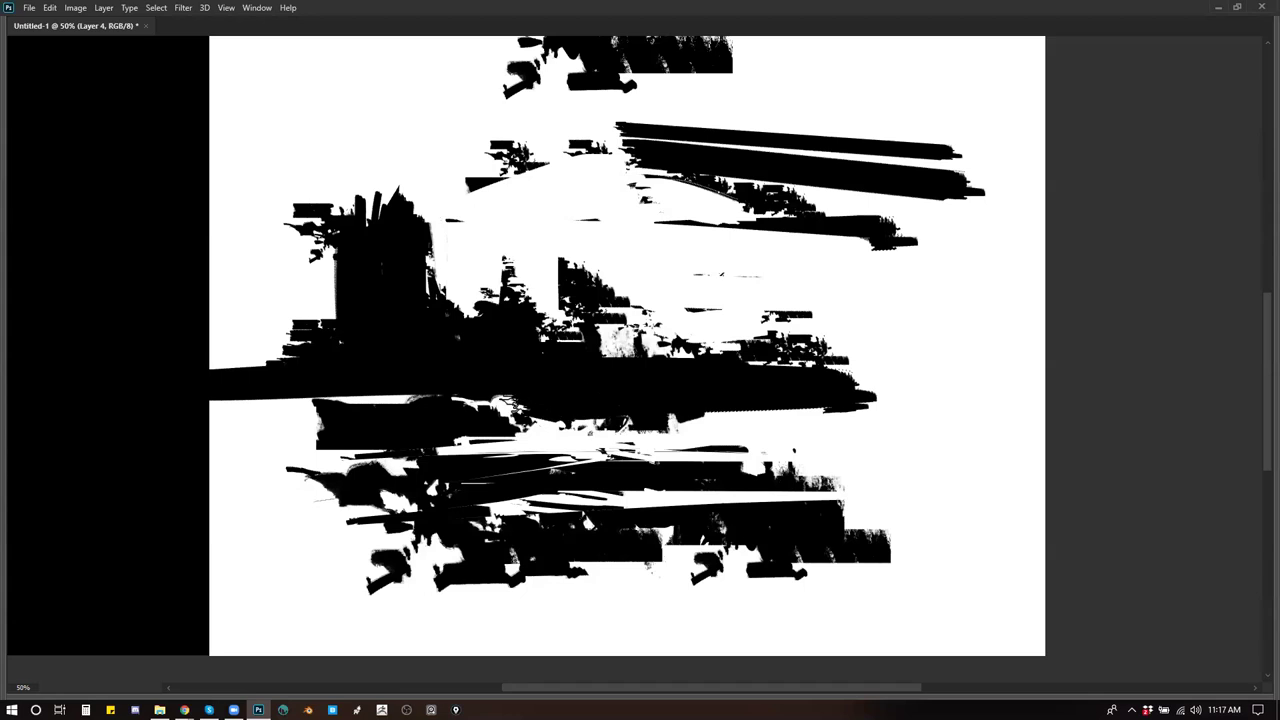
drag(625, 422, 870, 420)
Step: Carve white texture into the tower's lower half and paint long horizontal streaks across the base to its left
drag(572, 316, 697, 379)
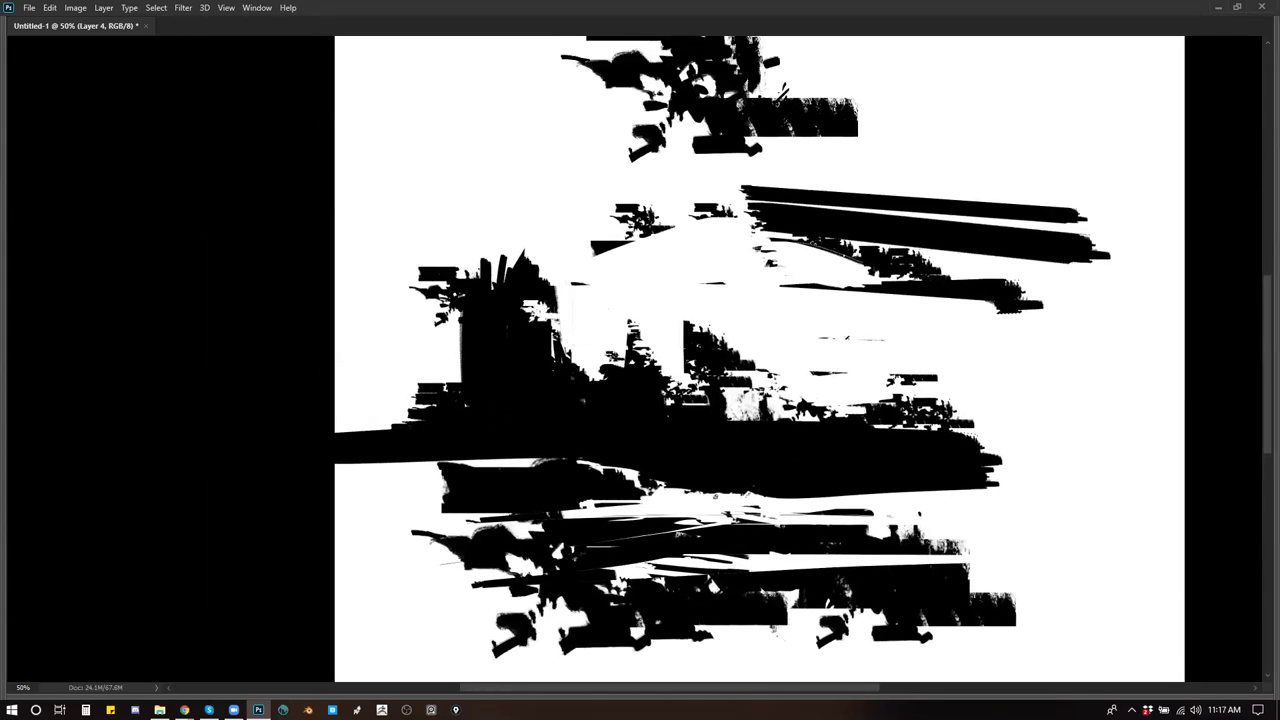
mouse_move(570, 350)
mouse_down()
mouse_move(465, 320)
mouse_move(515, 330)
mouse_up()
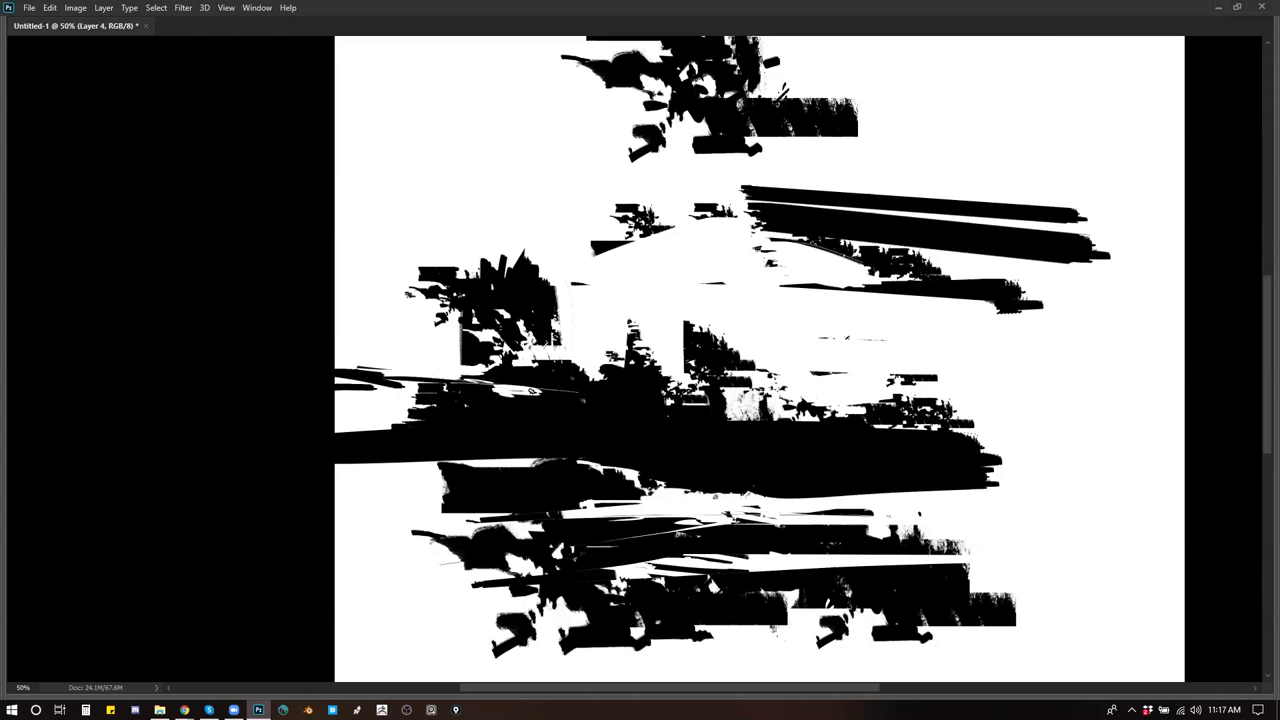
drag(448, 398, 636, 417)
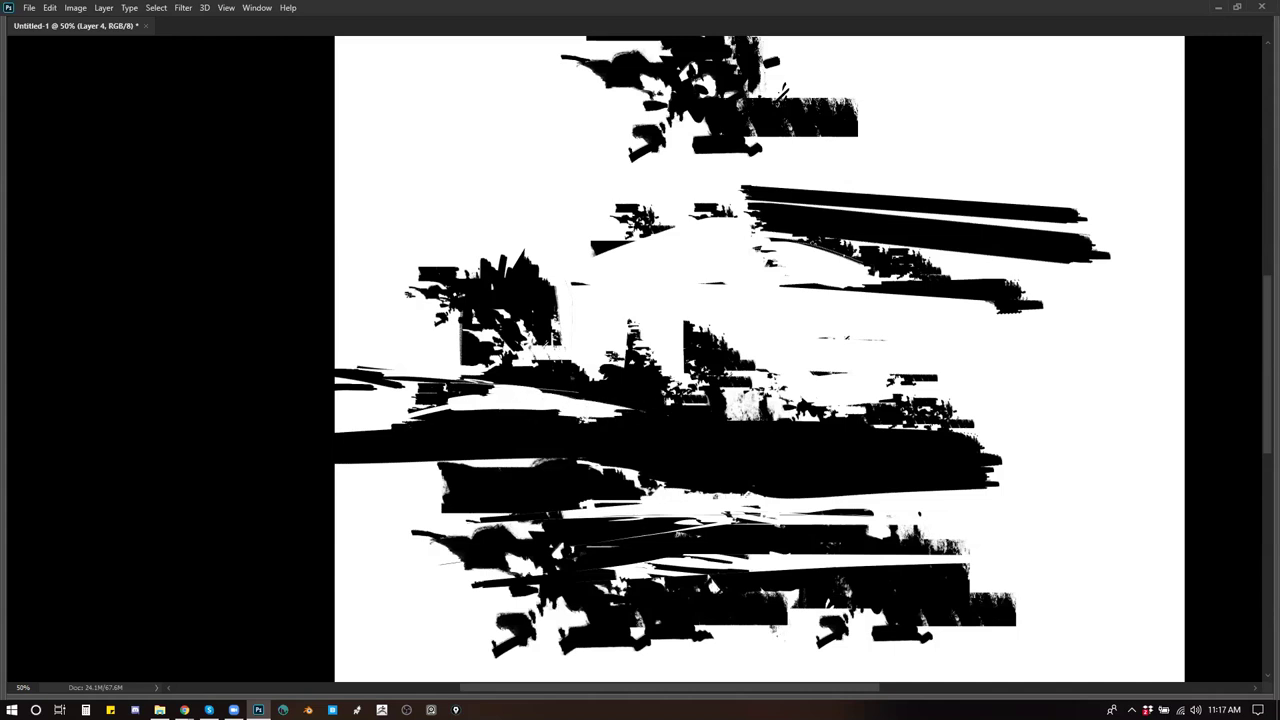
Step: Break up the white streak at the tower's base with black marks and paint white over the arc above the central peaks
mouse_move(636, 417)
mouse_down()
mouse_move(706, 430)
mouse_move(440, 402)
mouse_up()
click(544, 401)
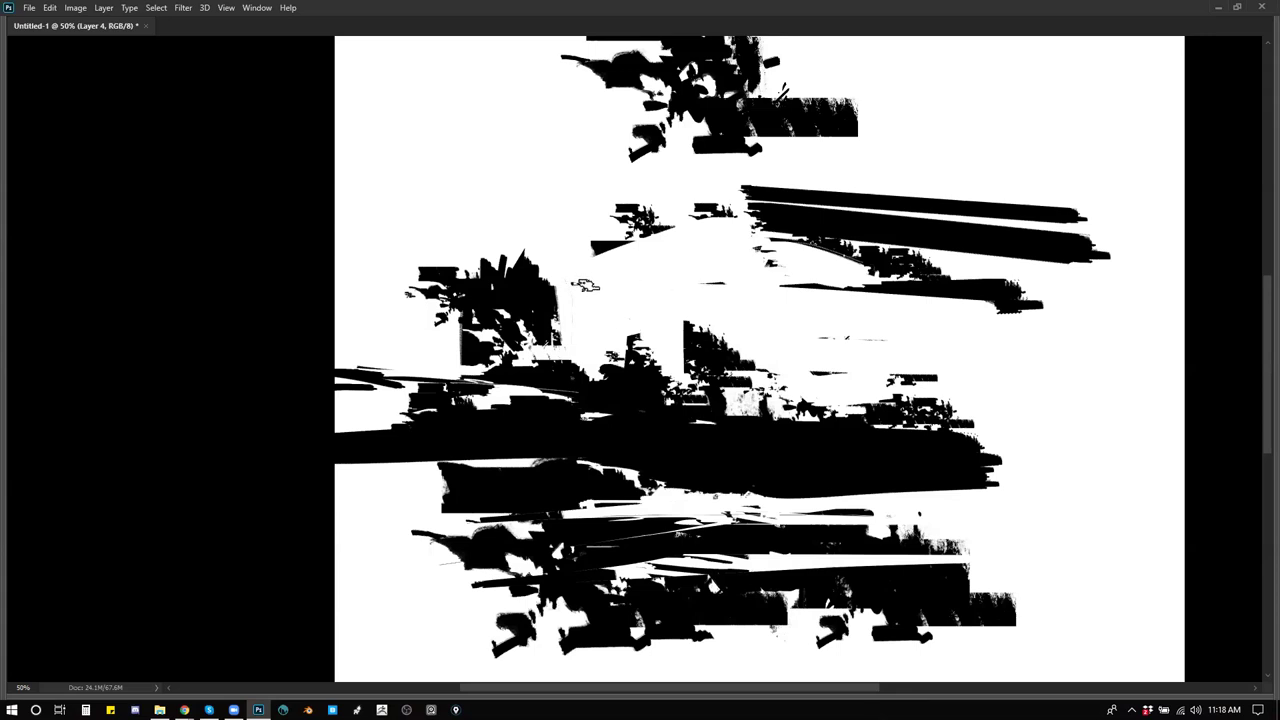
mouse_move(558, 250)
mouse_down()
mouse_move(716, 222)
mouse_move(864, 242)
mouse_up()
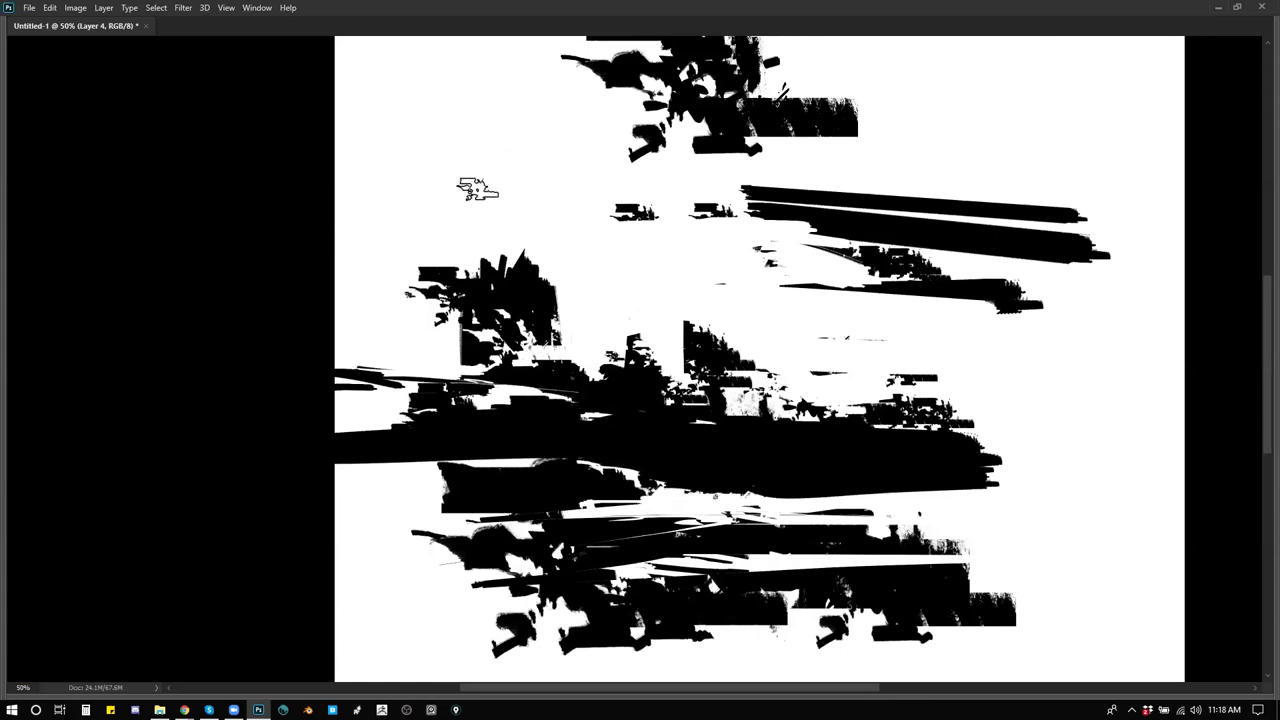
Step: Resize the brush and extend the tower upwards with one broad black vertical stroke
key(b)
key(bracketright)
key(bracketright)
key(bracketright)
key(bracketright)
drag(502, 170, 502, 312)
key(ctrl+z)
key(bracketleft)
key(bracketleft)
key(bracketleft)
drag(503, 180, 508, 300)
Step: Try stamping black copies of the shape along the tower's left side and top
drag(480, 250, 472, 262)
click(490, 155)
drag(484, 120, 460, 255)
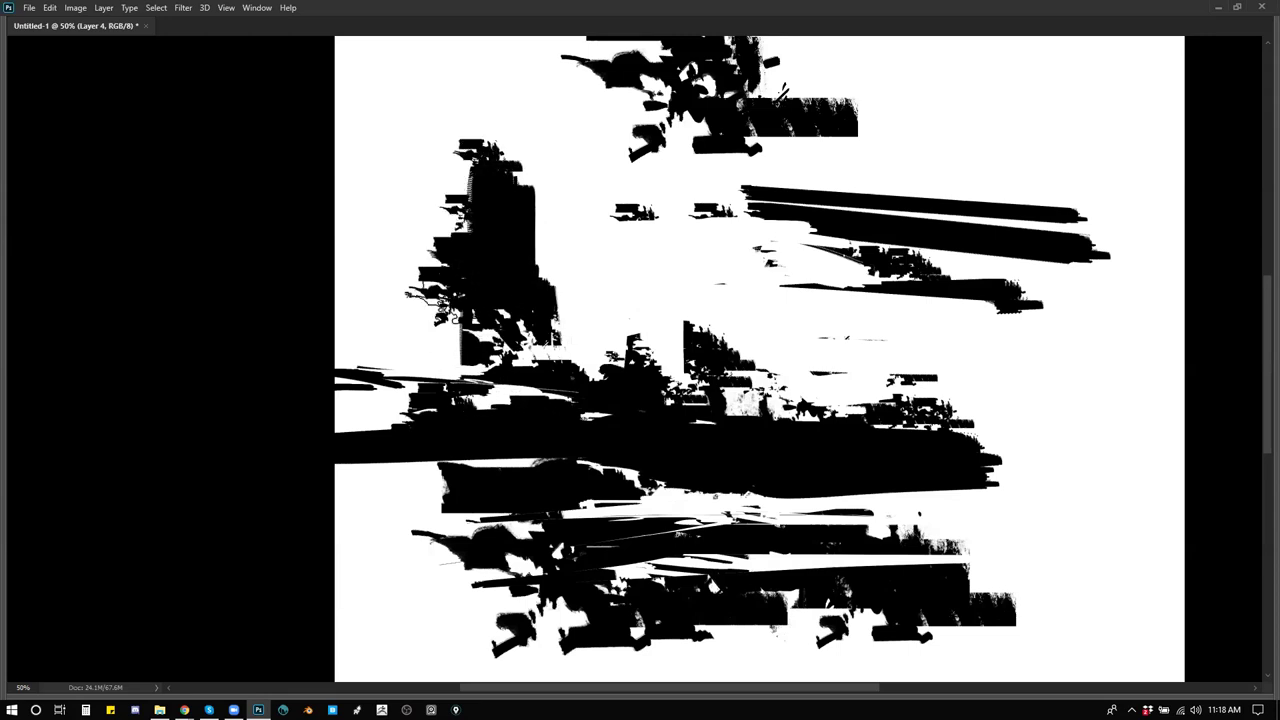
key(ctrl+z)
key(ctrl+z)
key(ctrl+z)
key(ctrl+z)
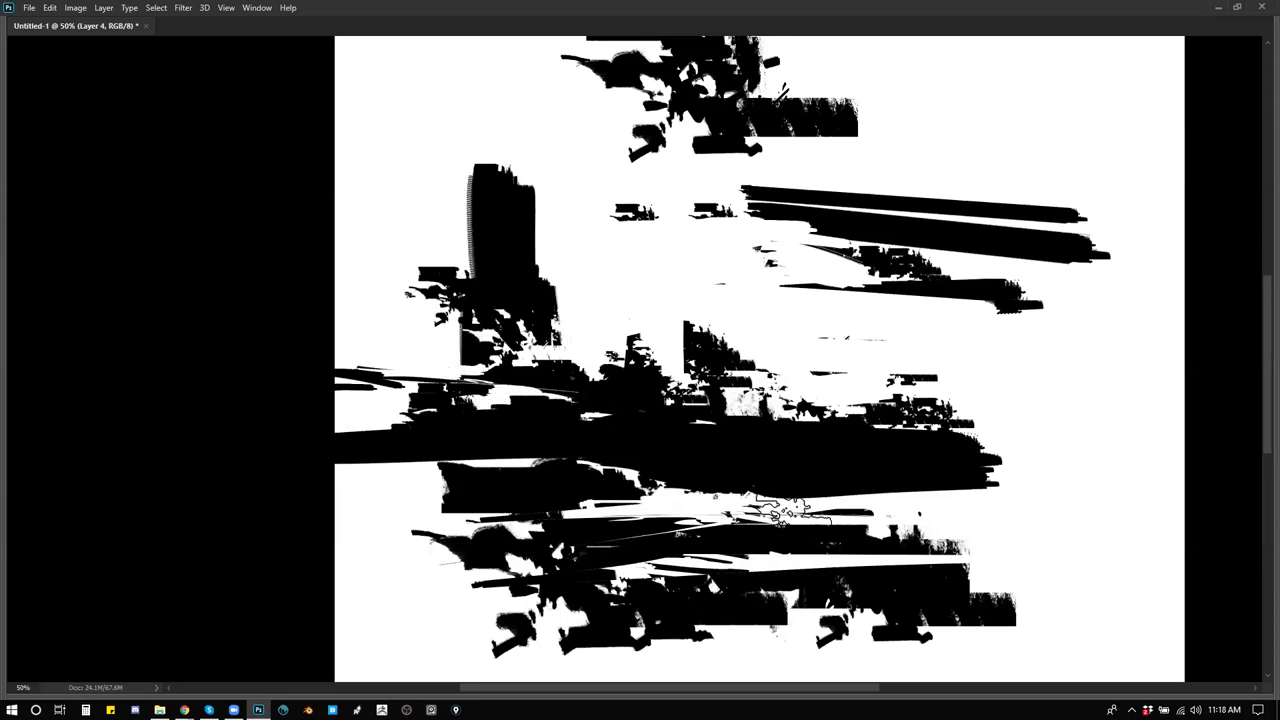
Step: Paint out the lower part of the cluster in white and cover the lower canvas with rippled, water-like black texture
mouse_move(1010, 517)
mouse_down()
mouse_move(457, 651)
mouse_move(900, 606)
mouse_move(957, 614)
mouse_move(1110, 560)
mouse_up()
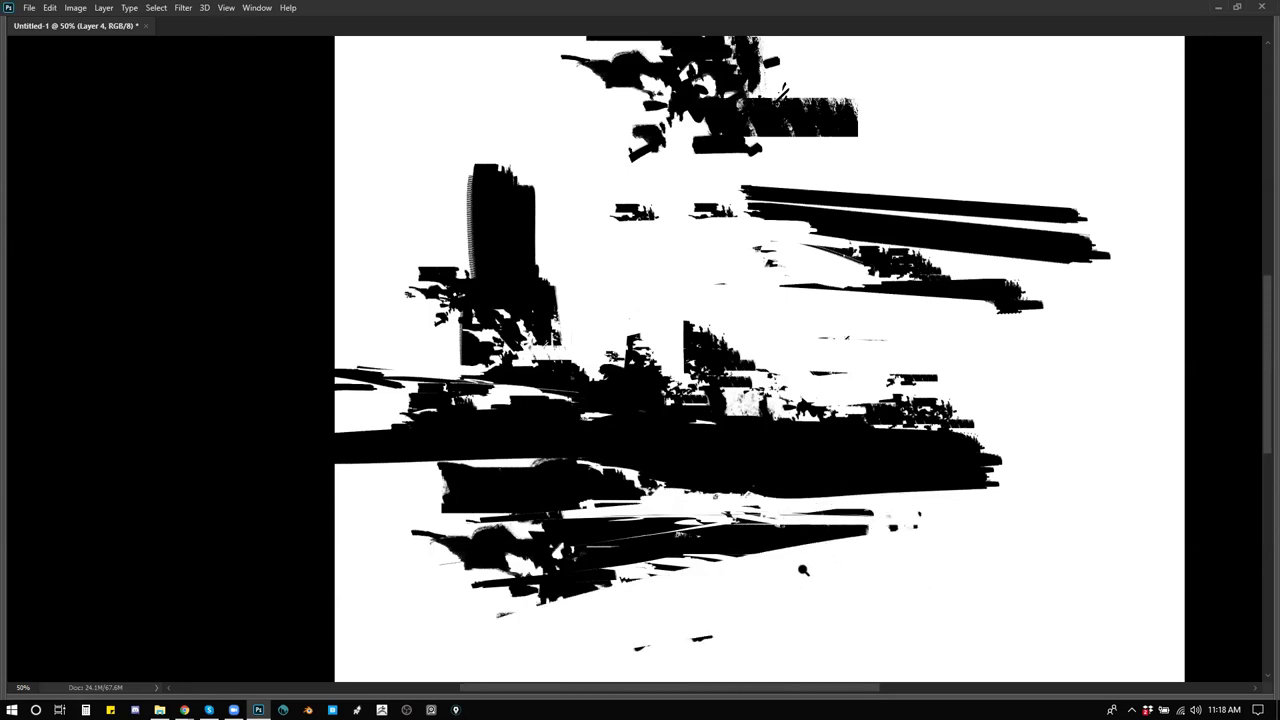
alt+click(809, 587)
mouse_move(692, 514)
mouse_down()
mouse_move(1043, 611)
mouse_move(1122, 600)
mouse_up()
mouse_move(655, 538)
mouse_down()
mouse_move(1140, 580)
mouse_move(1050, 595)
mouse_move(895, 561)
mouse_move(949, 479)
mouse_up()
drag(344, 537, 1221, 692)
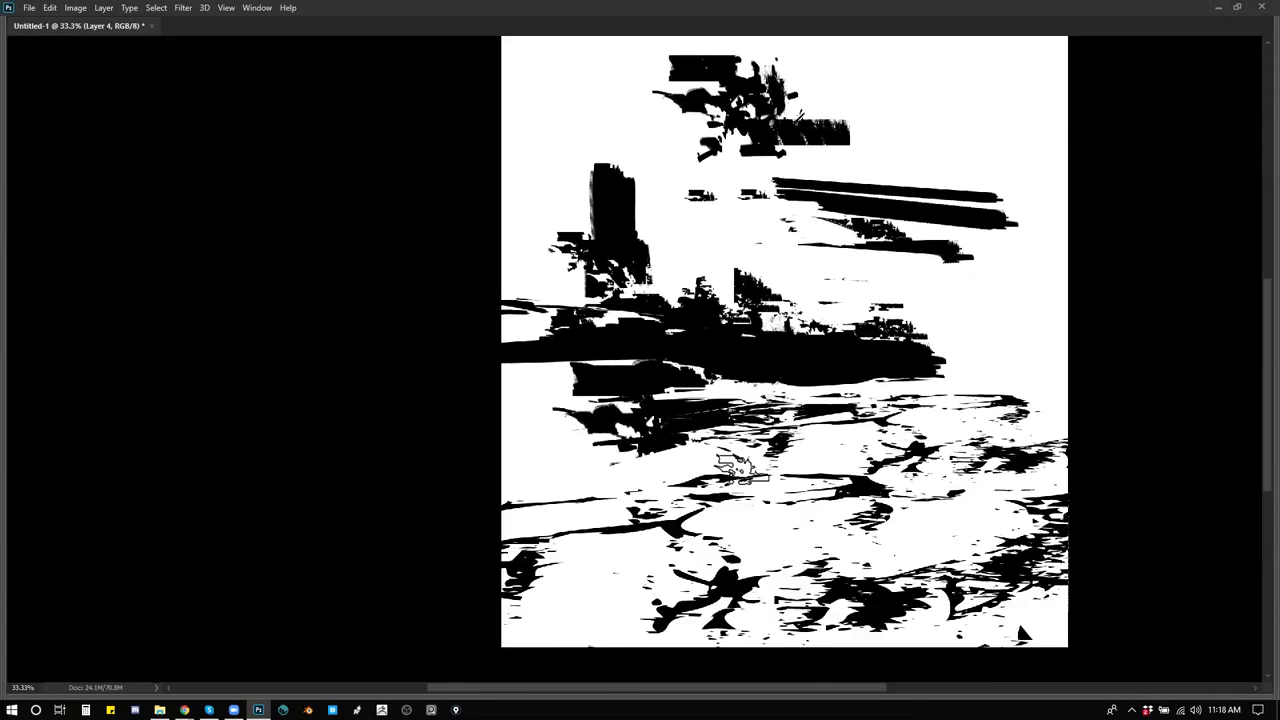
mouse_move(862, 460)
mouse_down()
mouse_move(589, 517)
mouse_move(874, 486)
mouse_move(879, 502)
mouse_move(842, 546)
mouse_move(736, 529)
mouse_move(655, 528)
mouse_up()
Step: Save the current 250 px shape brush as a new preset and move it into the Drawing brush group
drag(788, 440, 781, 440)
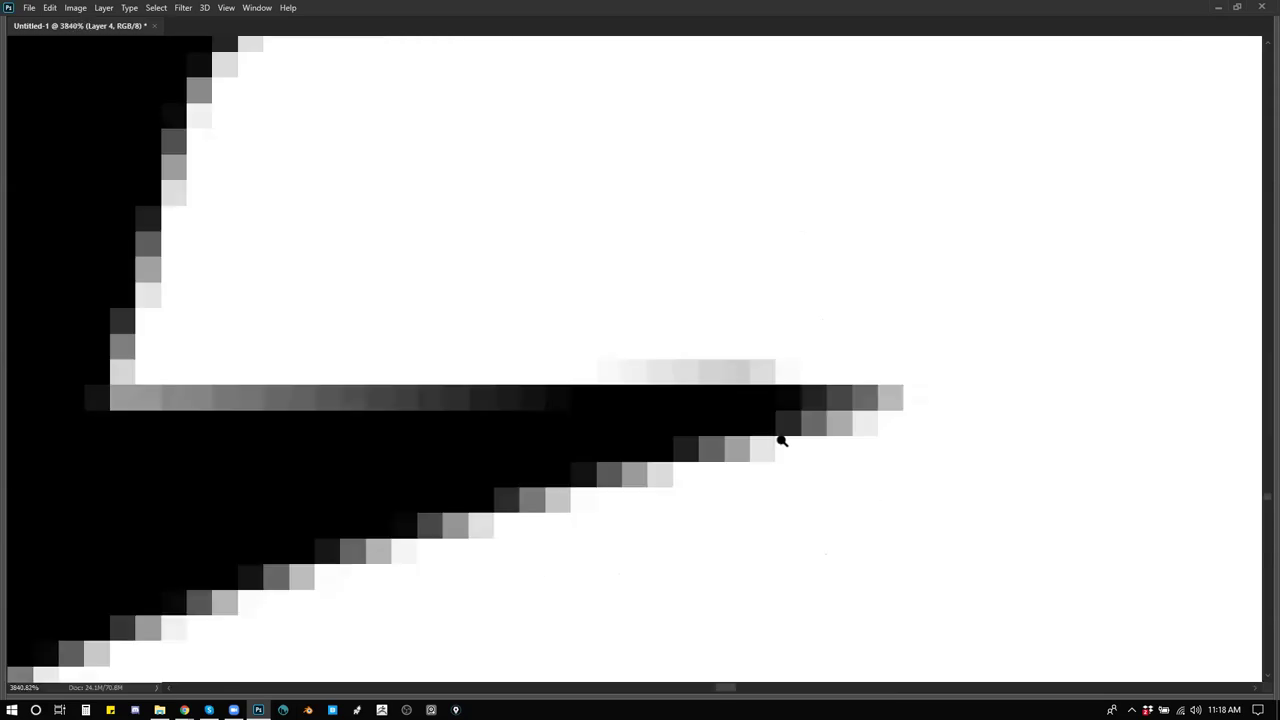
key(ctrl+0)
key(Tab)
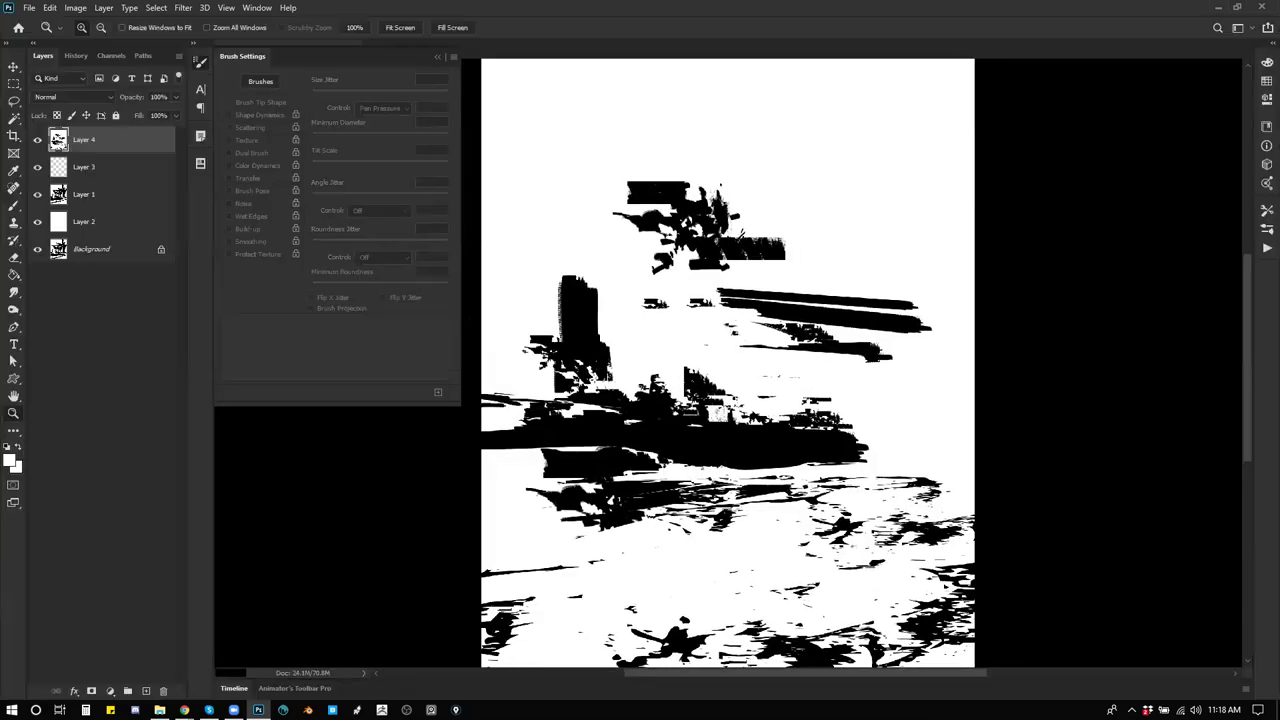
ctrl+click(668, 384)
drag(701, 517, 698, 356)
ctrl+click(698, 356)
drag(892, 184, 897, 394)
right_click(897, 394)
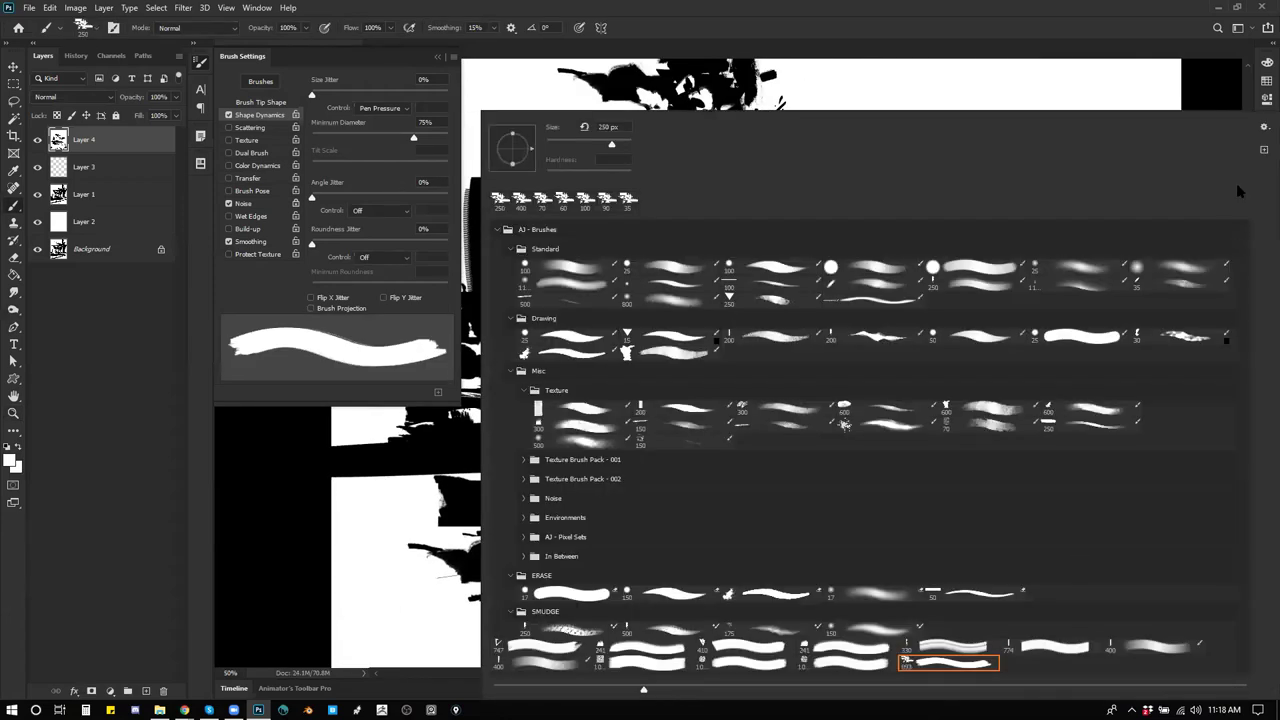
click(1262, 150)
click(824, 201)
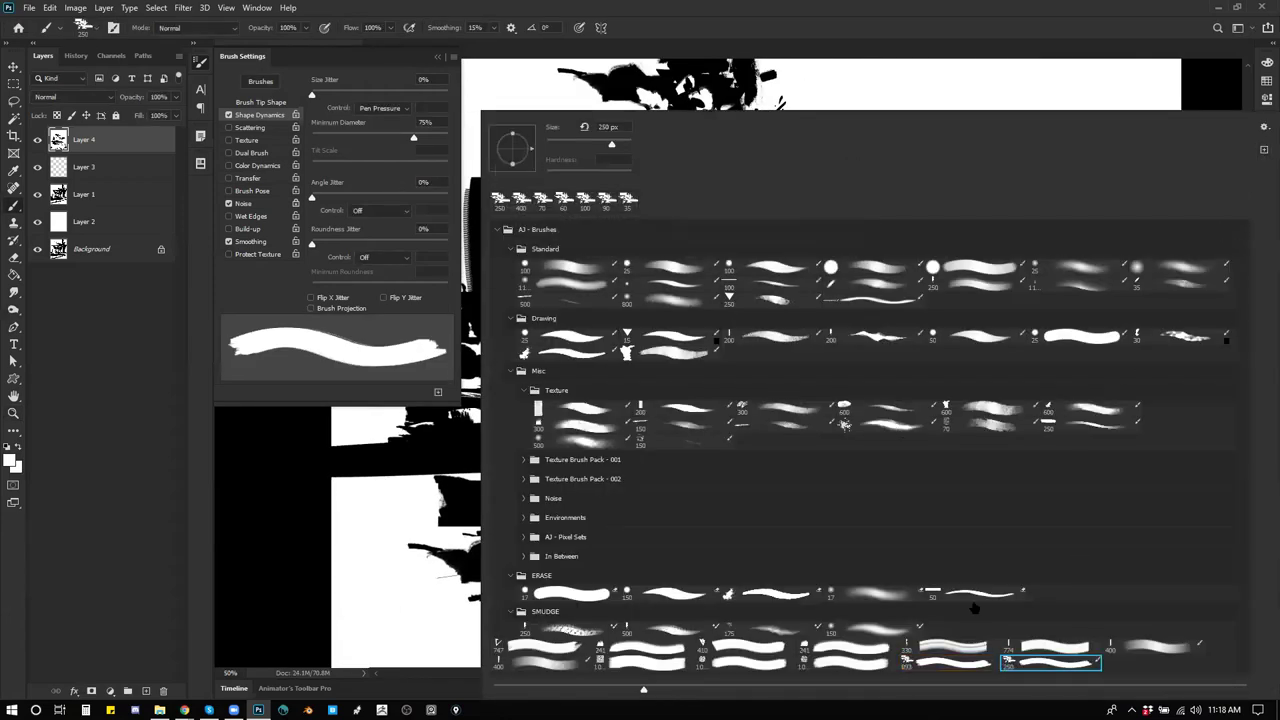
mouse_move(1053, 670)
mouse_down()
mouse_move(657, 349)
mouse_move(928, 357)
mouse_move(915, 340)
mouse_move(890, 342)
mouse_up()
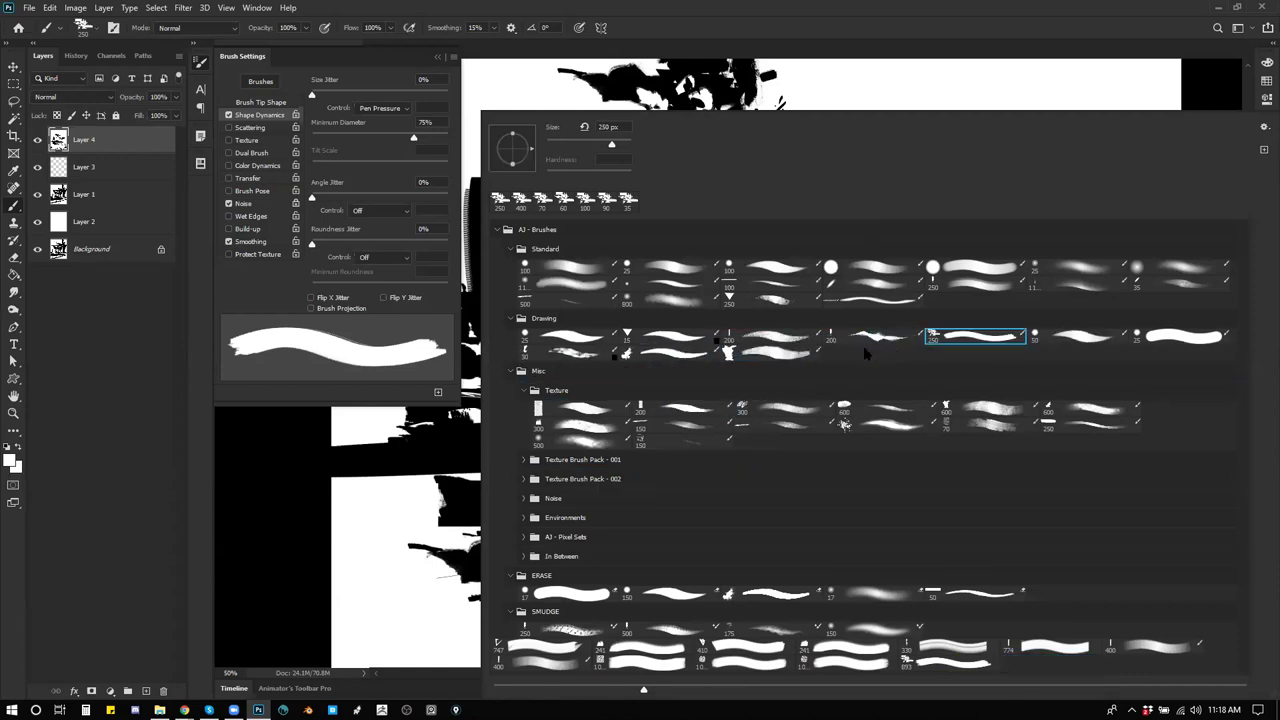
click(945, 100)
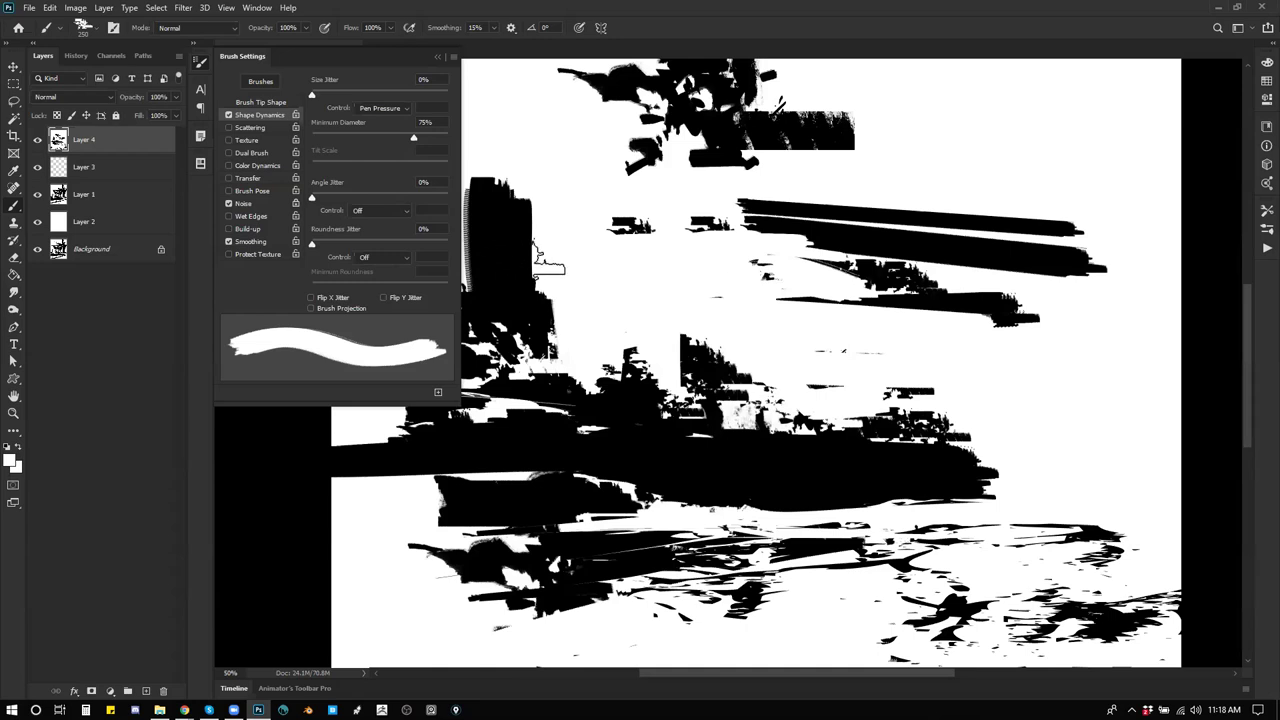
Step: Give the shape brush 88% scatter without shape dynamics and set its spacing to 44%
click(262, 127)
mouse_move(312, 95)
mouse_down()
mouse_move(335, 97)
mouse_move(319, 144)
mouse_up()
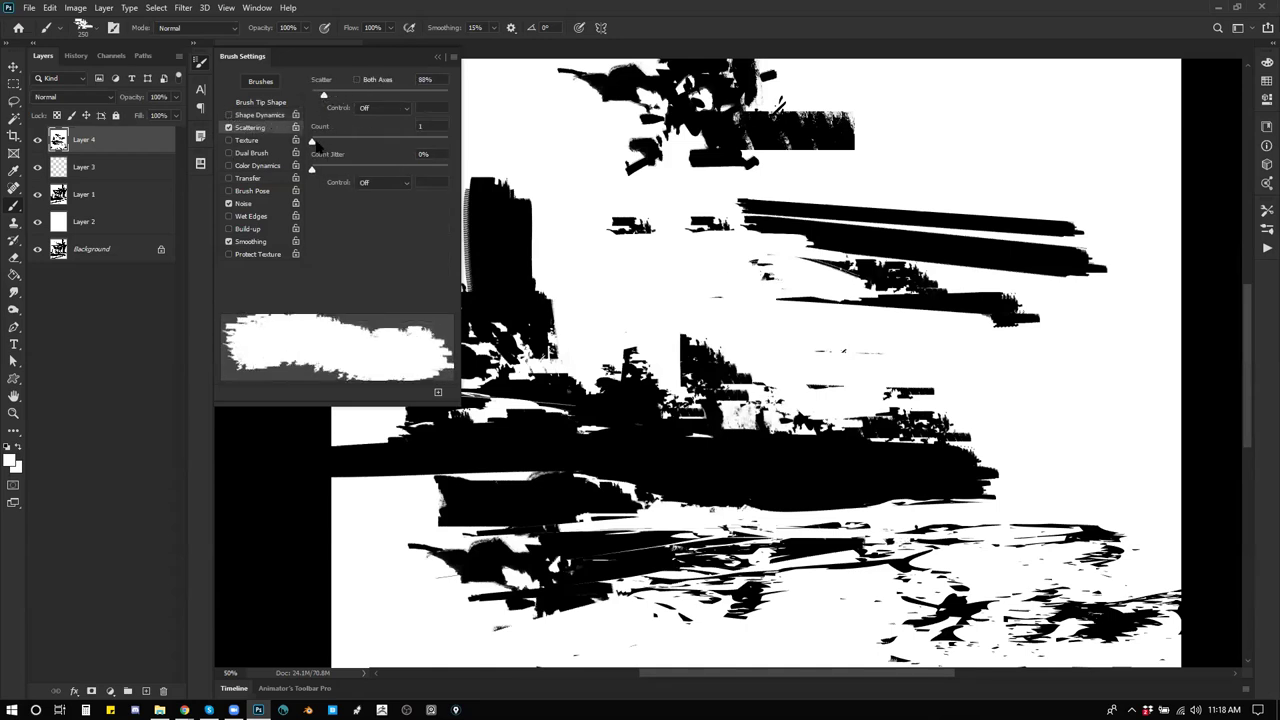
click(275, 104)
mouse_move(318, 284)
mouse_down()
mouse_move(354, 283)
mouse_move(341, 284)
mouse_up()
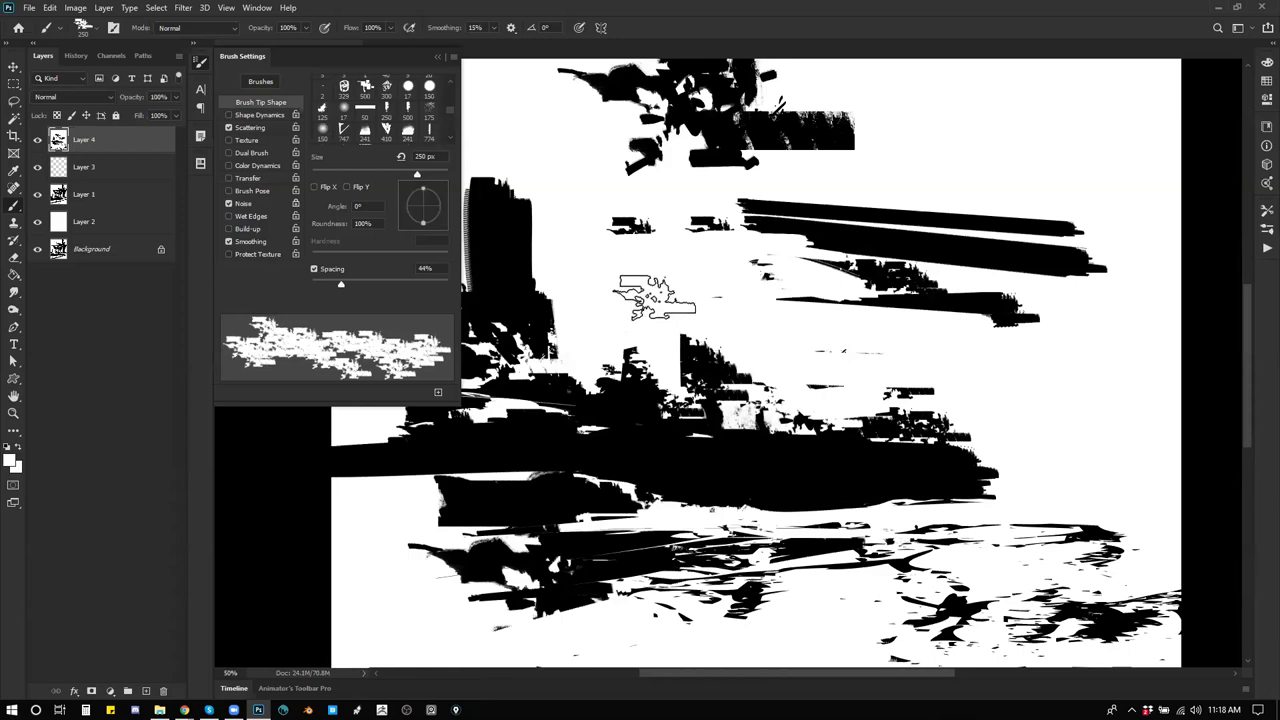
Step: Add a new layer filled with white and paint a V-shaped black stroke with the scattered brush at 400 px
key(Tab)
key(Tab)
key(ctrl+shift+alt+n)
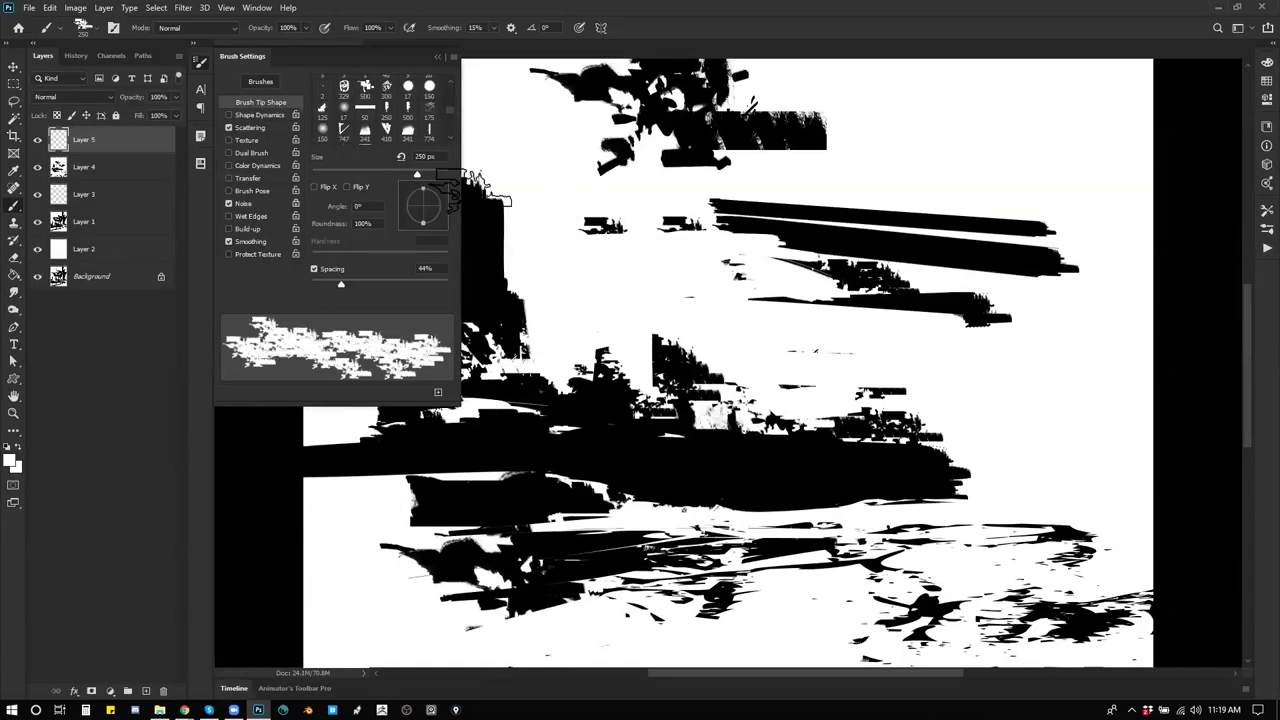
key(g)
click(578, 296)
key(Tab)
key(b)
mouse_move(565, 265)
mouse_down()
mouse_move(598, 262)
mouse_move(577, 325)
mouse_move(607, 350)
mouse_move(713, 328)
mouse_move(715, 248)
mouse_up()
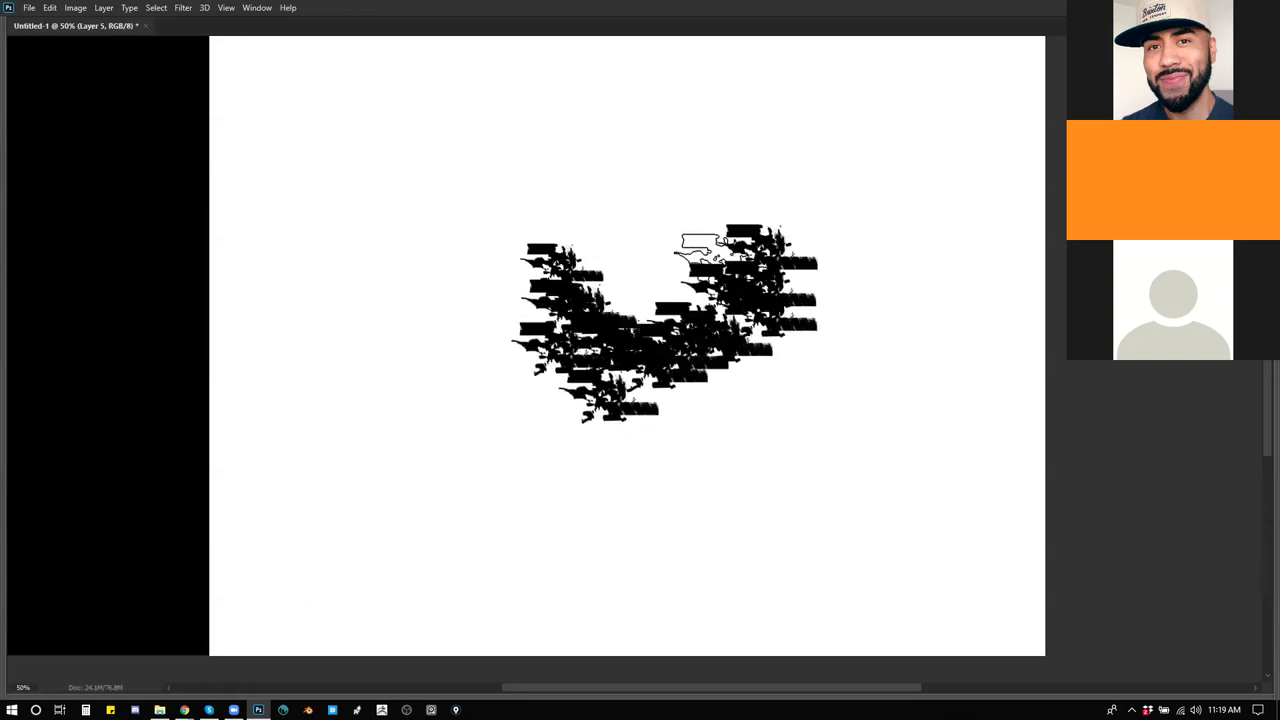
Step: Enable shape dynamics with Flip X and Flip Y jitter and paint more scattered black marks above and left of the stroke
key(F5)
key(Tab)
click(268, 115)
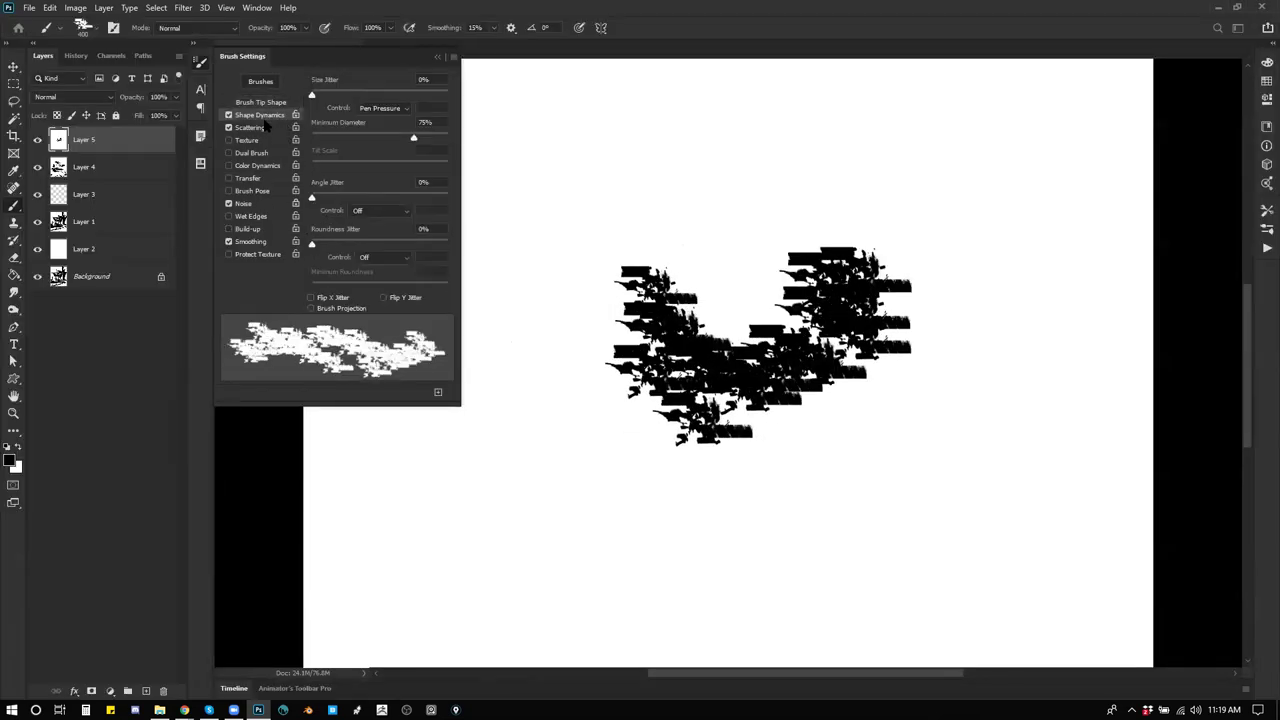
click(340, 297)
click(400, 297)
mouse_move(740, 170)
mouse_down()
mouse_move(650, 205)
mouse_move(578, 318)
mouse_move(857, 214)
mouse_move(705, 278)
mouse_move(543, 371)
mouse_up()
Step: Set the brush spacing to 50% and paint dense black texture down the left side of the cluster
click(262, 102)
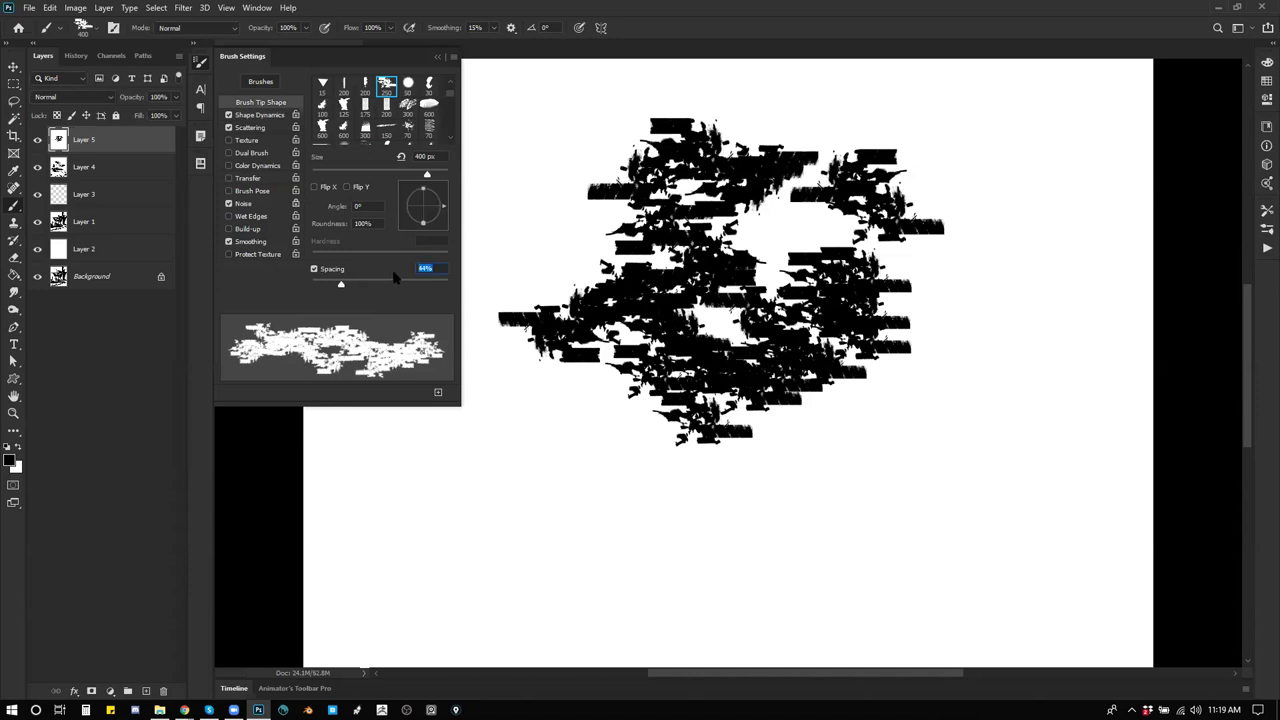
text(50)
key(Return)
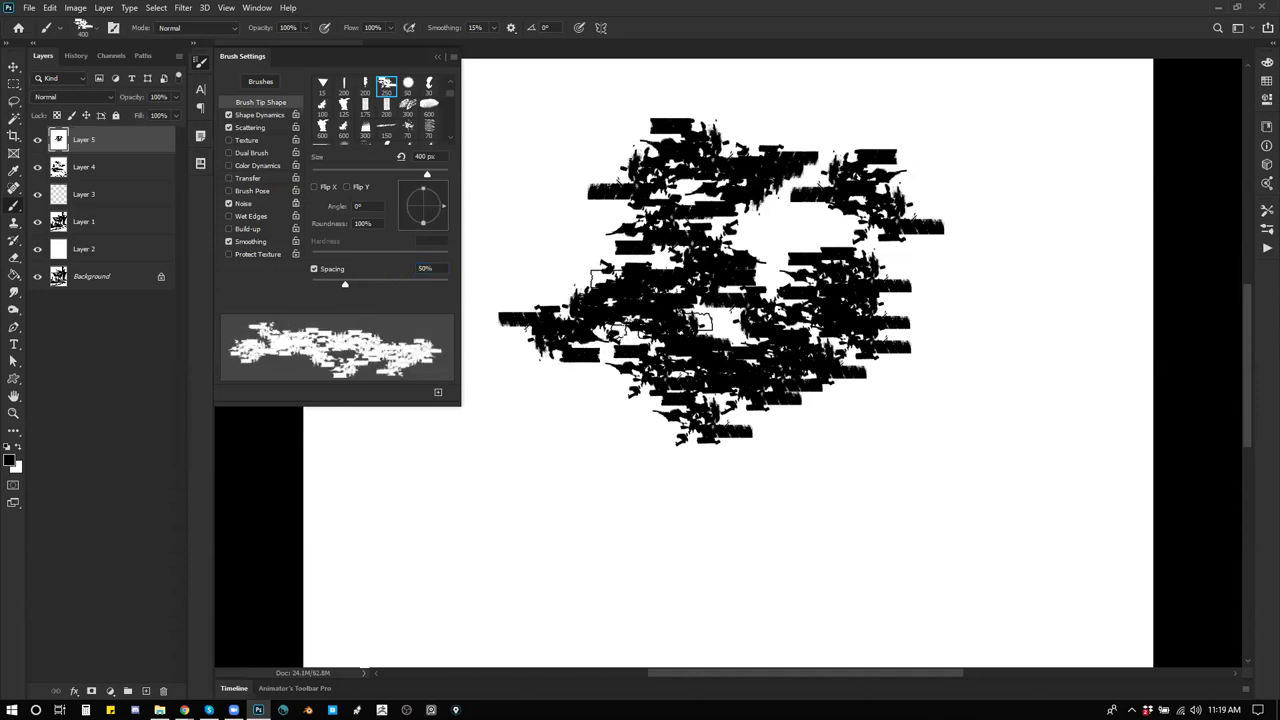
mouse_move(572, 482)
mouse_down()
mouse_move(509, 486)
mouse_move(629, 457)
mouse_move(647, 496)
mouse_move(605, 460)
mouse_move(571, 580)
mouse_move(640, 390)
mouse_move(755, 238)
mouse_move(565, 300)
mouse_move(600, 275)
mouse_move(543, 234)
mouse_up()
Step: Select a tall rectangular strip through the black cluster, paint it white and deselect
key(m)
mouse_move(563, 117)
mouse_down()
mouse_move(806, 400)
mouse_move(690, 508)
mouse_move(663, 508)
mouse_move(588, 240)
mouse_move(622, 335)
mouse_move(654, 586)
mouse_up()
key(b)
key(x)
key(ctrl+d)
Step: Shrink the brush and break up the black remnants around the white strip's lower and upper ends with white
key([)
key([)
key([)
key([)
key([)
key([)
key([)
key([)
key([)
key([)
key([)
key([)
key([)
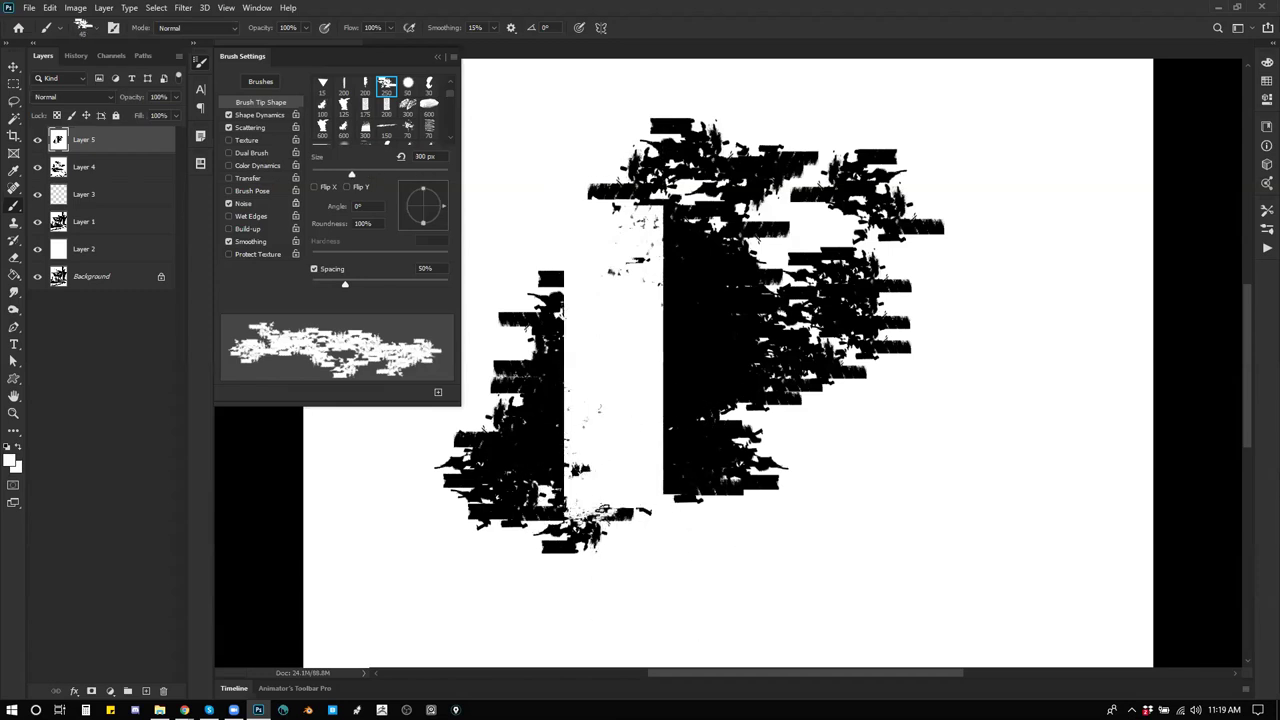
mouse_move(636, 516)
mouse_down()
mouse_move(578, 536)
mouse_move(560, 532)
mouse_move(557, 500)
mouse_move(591, 457)
mouse_move(636, 230)
mouse_move(620, 208)
mouse_up()
Step: Enlarge the brush to 250 px and paint a speckled white vertical strip through the right black block within a rectangular selection
key(])
key(])
key(])
key(])
key(])
key(])
key(])
key(])
key(])
key(])
key(])
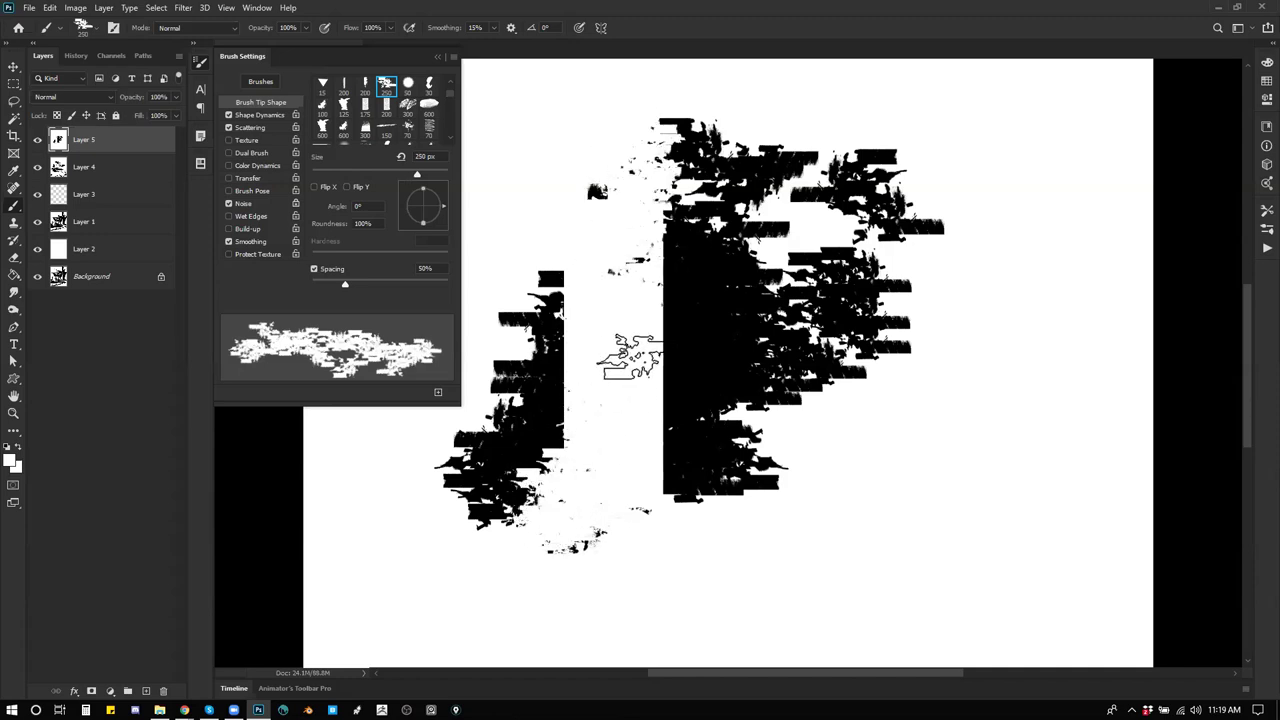
key(m)
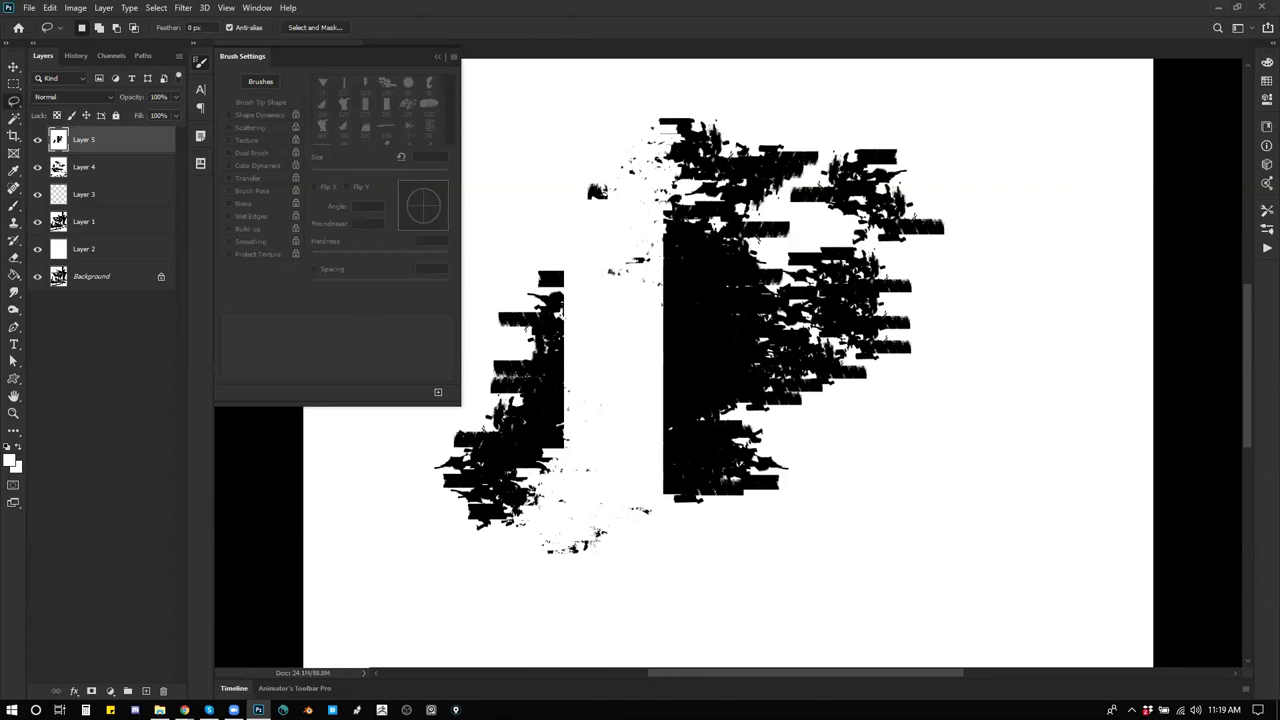
mouse_move(703, 130)
mouse_down()
mouse_move(822, 527)
mouse_move(748, 488)
mouse_up()
key(b)
mouse_move(755, 250)
mouse_down()
mouse_move(712, 316)
mouse_move(749, 239)
mouse_move(737, 495)
mouse_move(725, 470)
mouse_move(740, 415)
mouse_up()
key(ctrl+d)
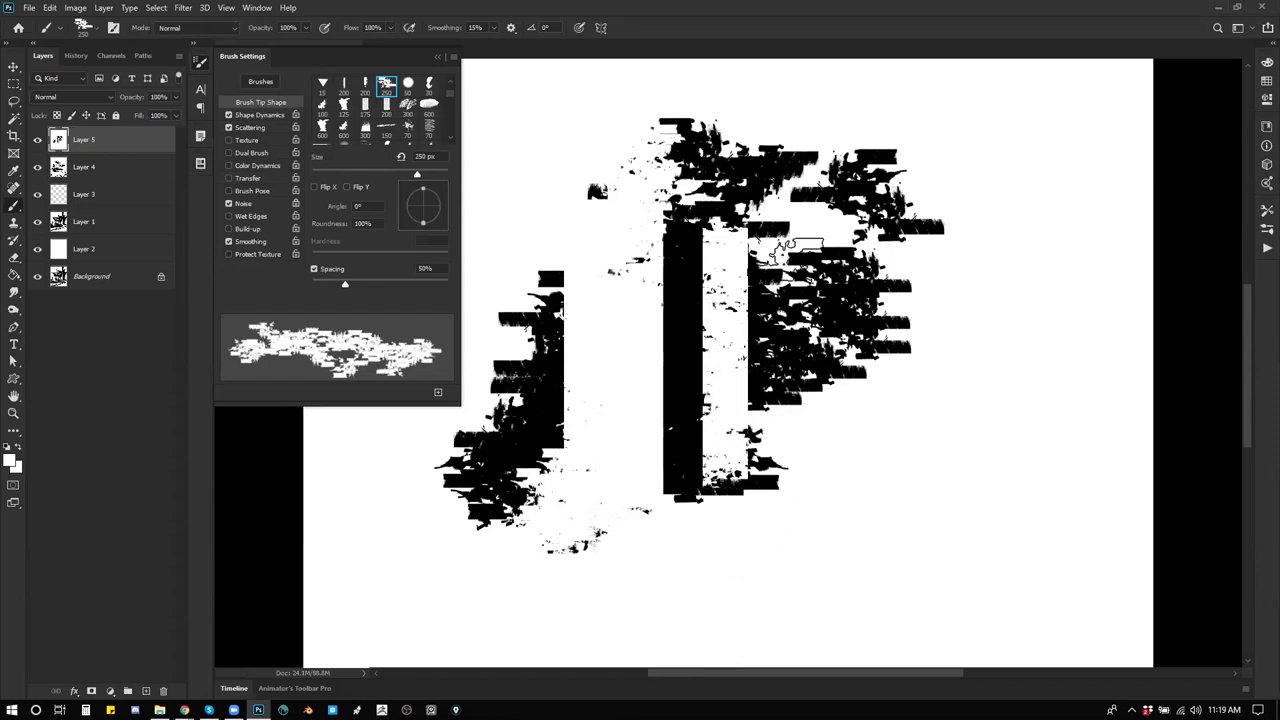
Step: Select a thinner vertical strip farther right in the black block and paint it white
key(m)
drag(768, 237, 787, 446)
key(b)
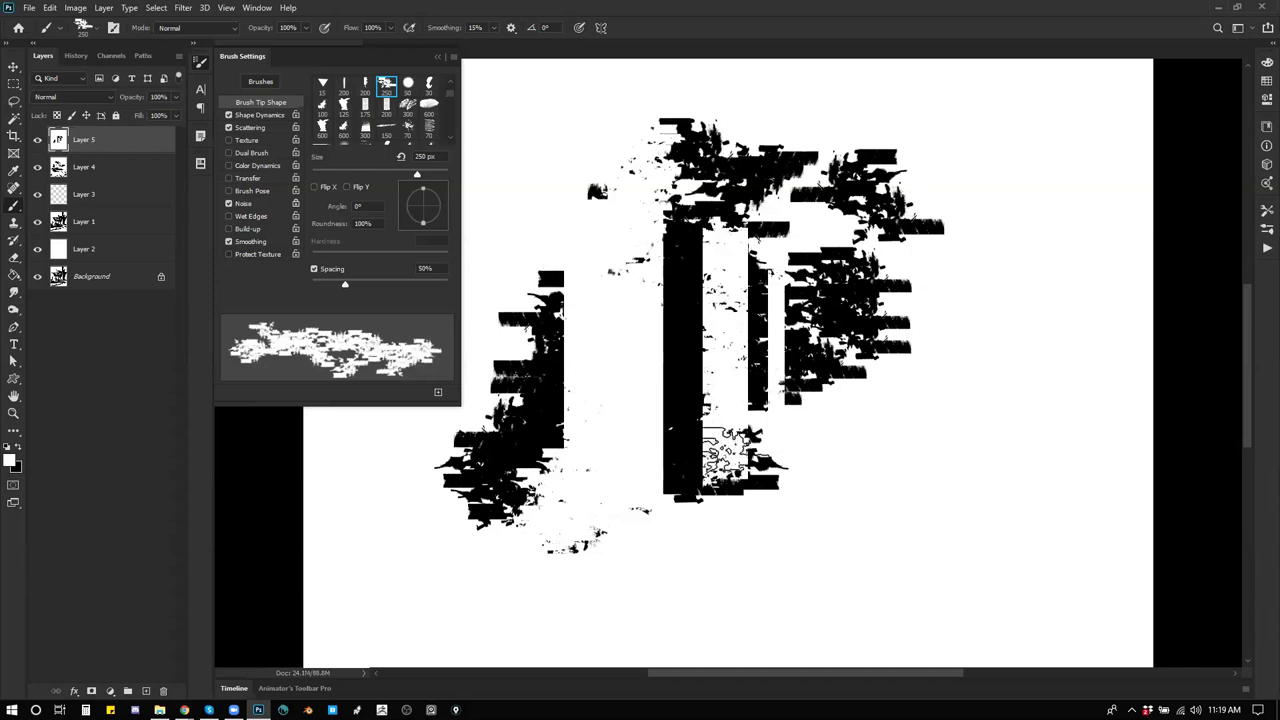
Step: Outline a slanted polygonal selection across the lower ends of the black columns
key(l)
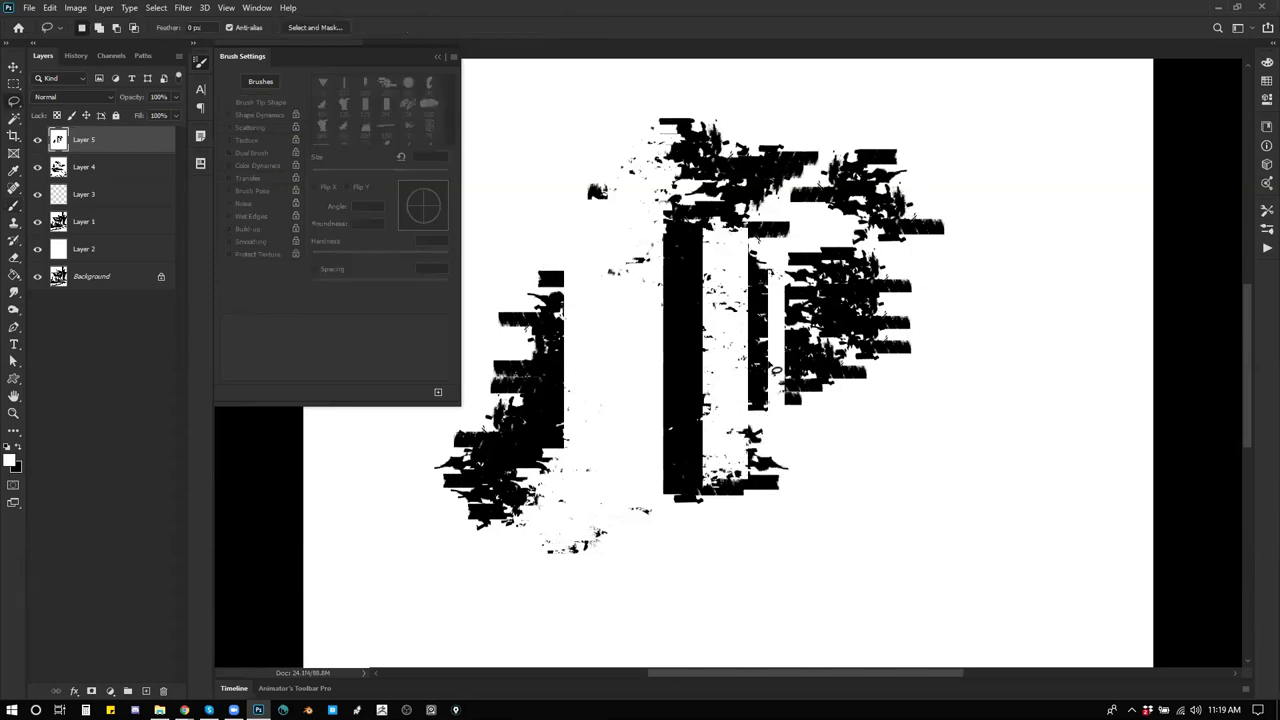
key(shift+l)
click(768, 408)
click(430, 567)
click(488, 604)
click(822, 529)
click(890, 430)
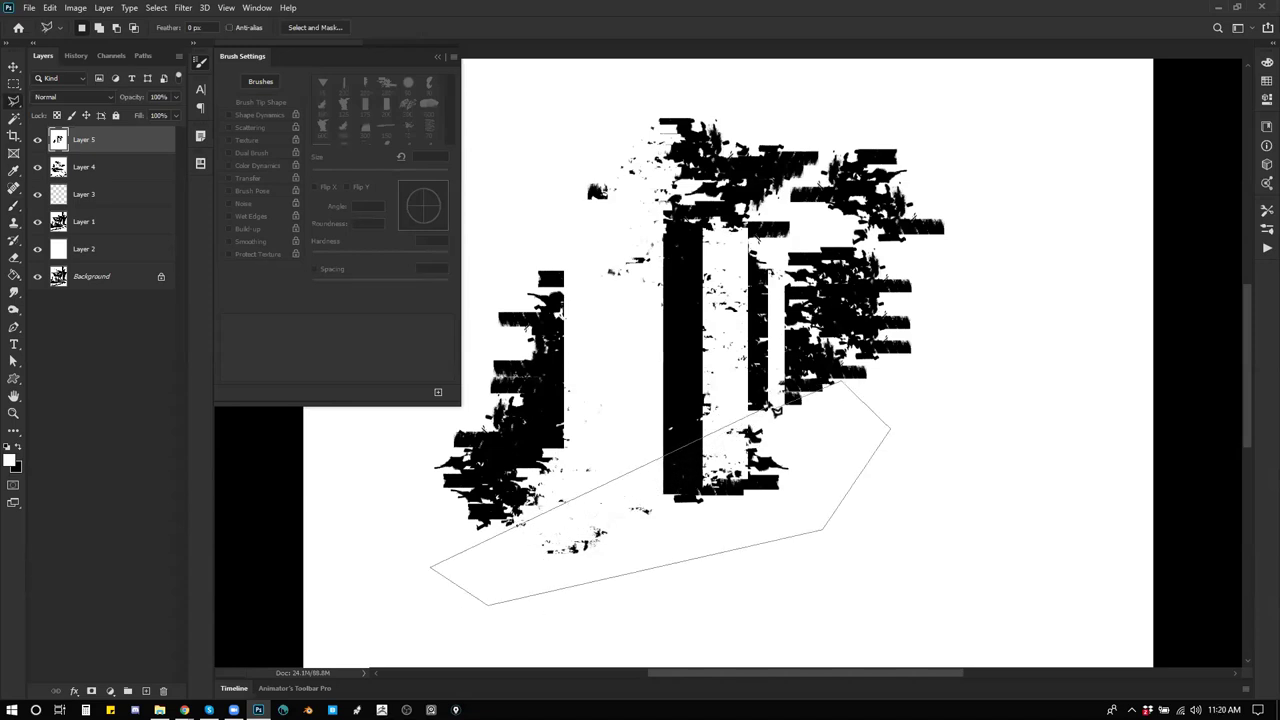
click(768, 408)
Step: Paint alternating white and black texture inside the slanted selection, enlarging the brush for the broader strokes
key(b)
mouse_move(850, 415)
mouse_down()
mouse_move(590, 500)
mouse_move(760, 410)
mouse_up()
key(ctrl+z)
key(d)
key(x)
mouse_move(690, 443)
mouse_down()
mouse_move(829, 417)
mouse_move(623, 526)
mouse_up()
key(x)
drag(584, 567, 620, 556)
key(])
key(])
key(])
key(])
key(])
key(])
key(])
key(])
key(])
key(])
key(])
key(])
key(])
key(])
key(])
key(])
key(])
key(])
mouse_move(1014, 455)
mouse_down()
mouse_move(700, 531)
mouse_move(586, 538)
mouse_up()
key(x)
mouse_move(700, 530)
mouse_down()
mouse_move(872, 412)
mouse_move(842, 422)
mouse_up()
Step: Paint most of the slanted selection white with varied brush sizes up to 1400 px, leaving scattered black fragments
key([)
key([)
key([)
key([)
key([)
key([)
key([)
key([)
key([)
key([)
key([)
key([)
key([)
key([)
key([)
key([)
key([)
key([)
key([)
key([)
key([)
key([)
key(])
key(])
key(])
key(])
key(])
key(])
key(])
key(])
key(])
key(])
key(])
drag(742, 515, 588, 538)
key(])
key(])
key(])
key(])
key(])
key(])
key(])
key(])
key(])
key(])
key(])
key(])
key(])
key(])
key(])
key(])
key(])
drag(636, 574, 772, 540)
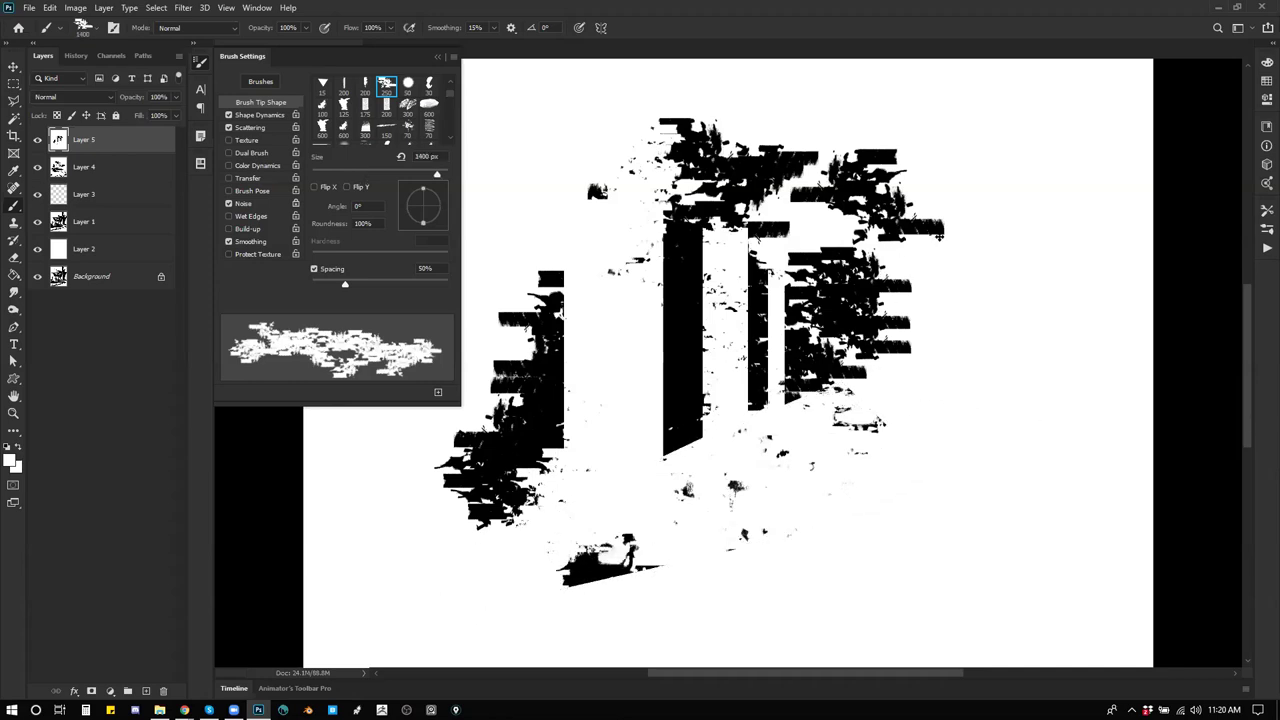
Step: Outline a large polygonal selection over the top of the columns and the black texture above them
key(l)
click(568, 187)
click(637, 210)
click(960, 283)
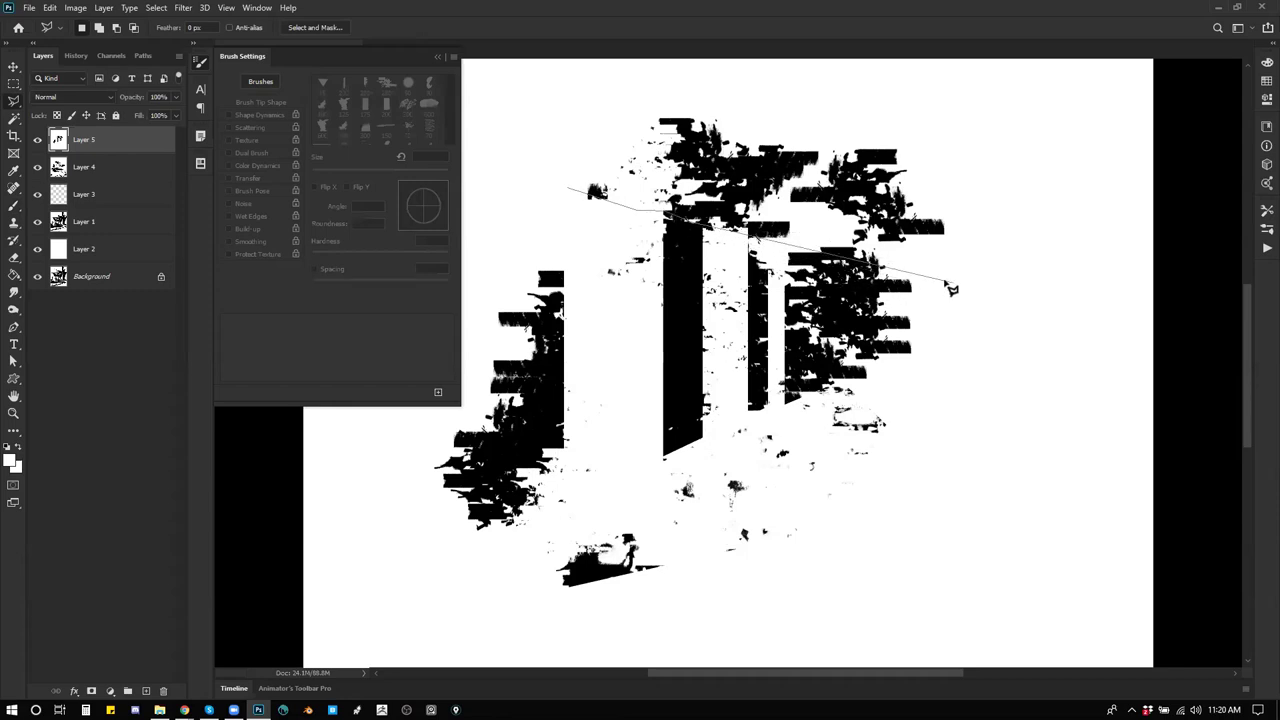
click(829, 84)
click(537, 124)
click(568, 188)
Step: Try painting the selected upper area white with the 1400 px shape brush
key(b)
drag(622, 168, 1050, 226)
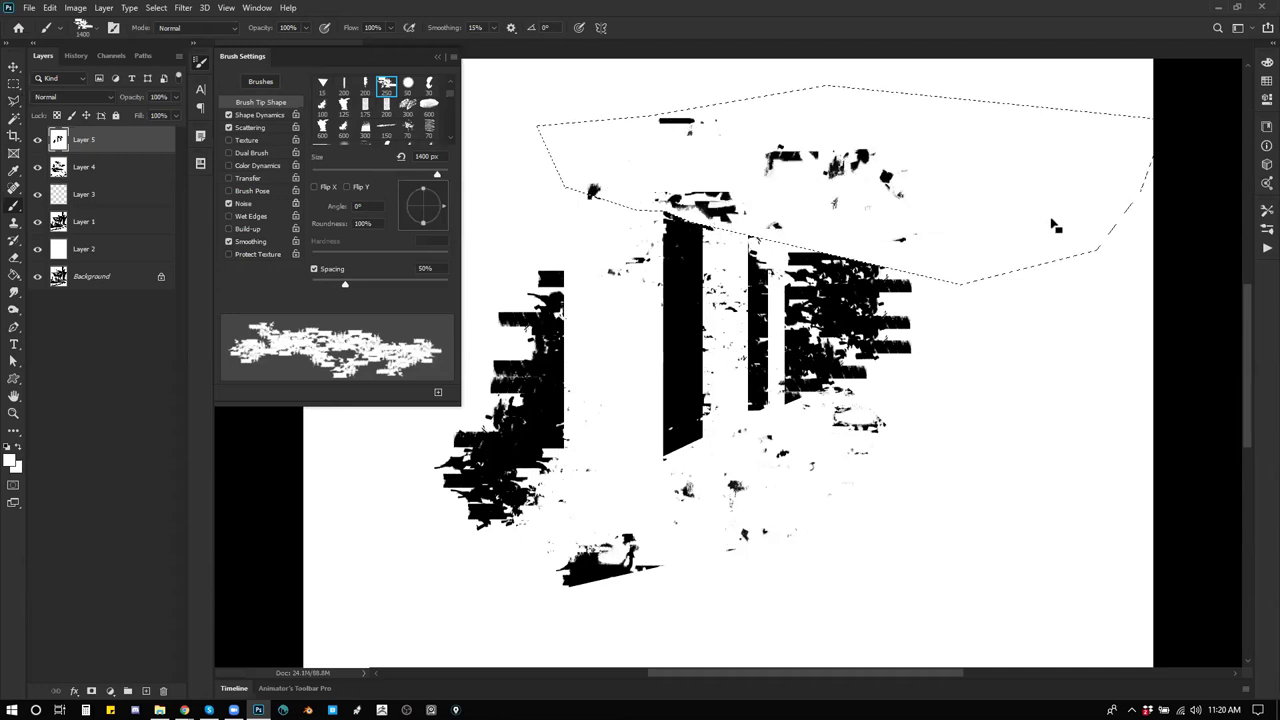
key(z)
key(ctrl+z)
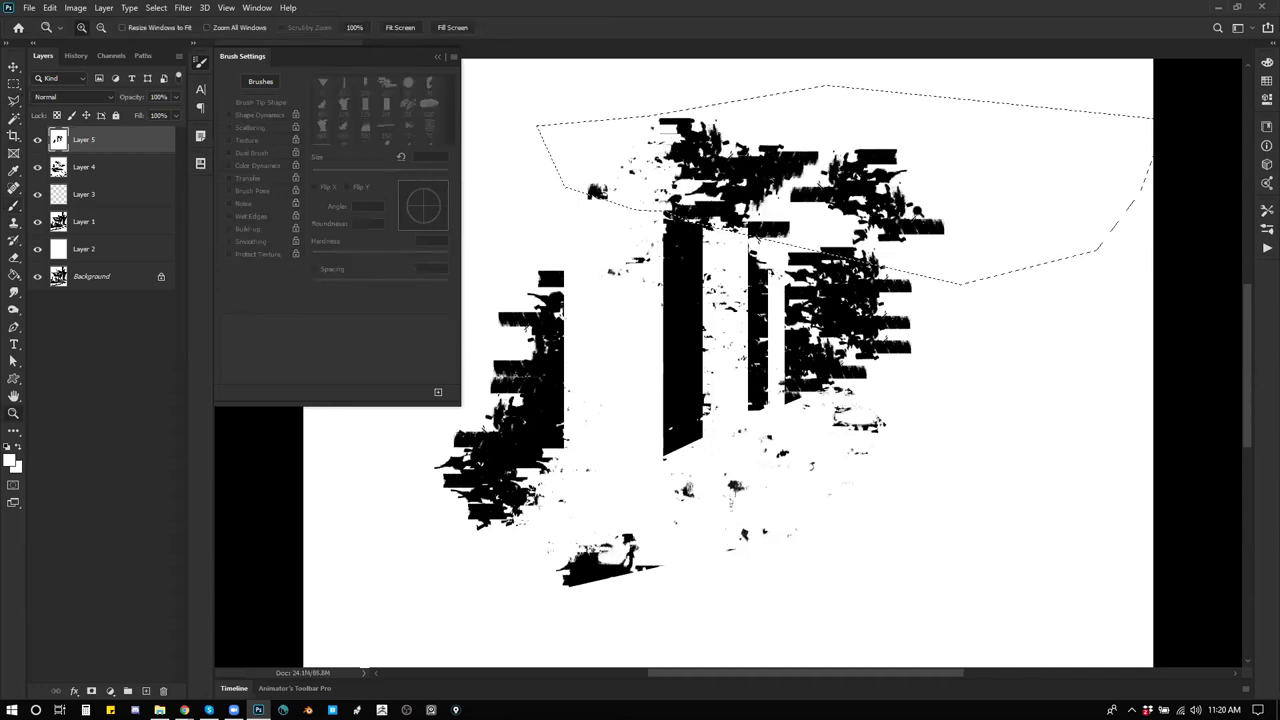
Step: Paint the selected upper area black with the shape brush, clear the selection and reduce the brush to 90 px
key(b)
key(x)
click(1078, 214)
mouse_move(1078, 214)
mouse_down()
mouse_move(900, 165)
mouse_move(1060, 175)
mouse_move(1090, 200)
mouse_up()
key(ctrl+d)
key(bracketleft)
key(bracketleft)
key(bracketleft)
key(bracketleft)
key(bracketleft)
key(bracketleft)
key(bracketleft)
key(bracketleft)
key(bracketleft)
key(bracketleft)
key(bracketleft)
key(bracketleft)
key(bracketleft)
key(bracketleft)
key(bracketleft)
key(bracketleft)
key(bracketleft)
key(bracketleft)
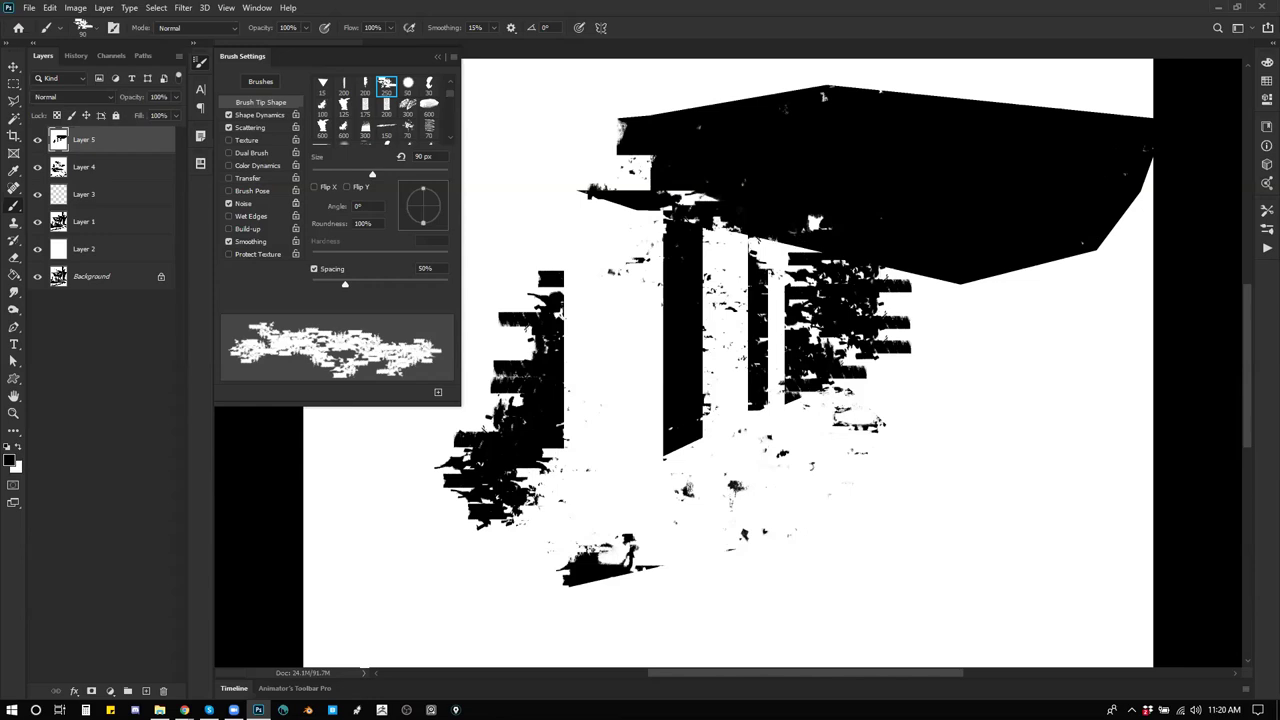
Step: Outline a small polygon where the black roof meets the right-hand columns and paint it black with the shape brush
key(l)
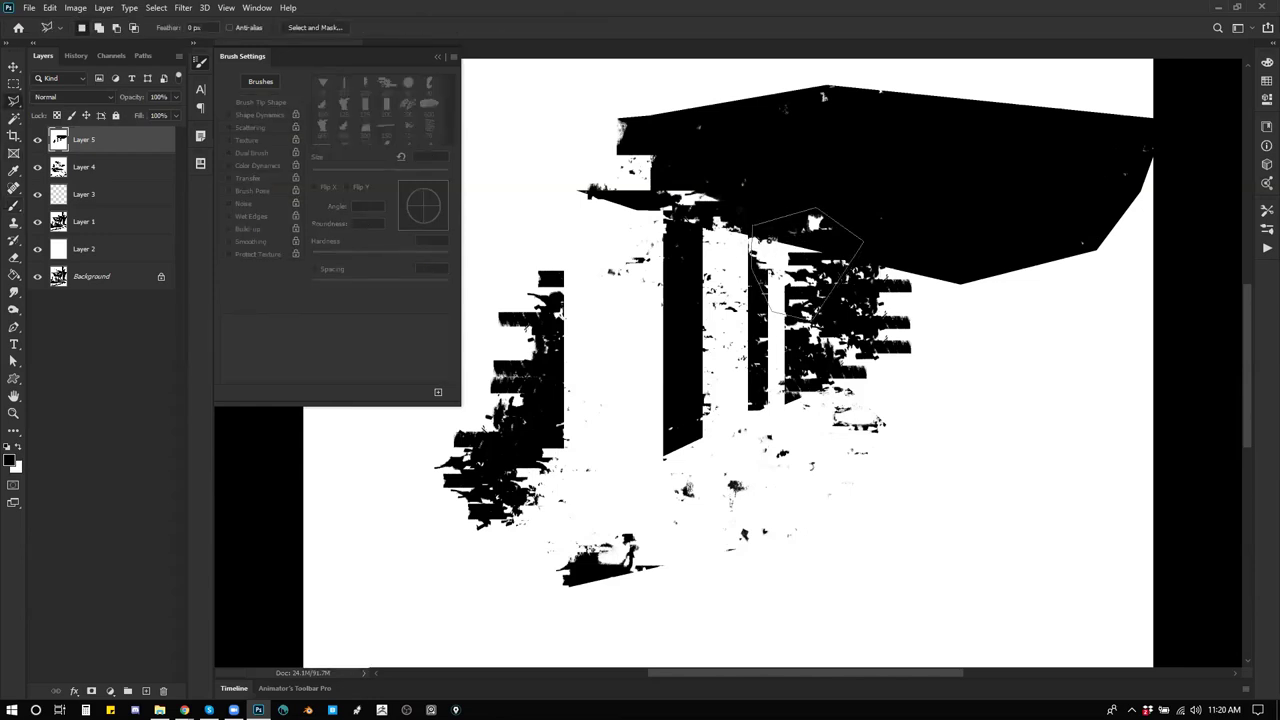
key(b)
key(])
key(])
key(])
key(])
key(])
key(])
mouse_move(784, 243)
mouse_down()
mouse_move(794, 264)
mouse_move(768, 264)
mouse_move(774, 292)
mouse_up()
key(])
key(])
key(])
key(])
key(])
key(ctrl+d)
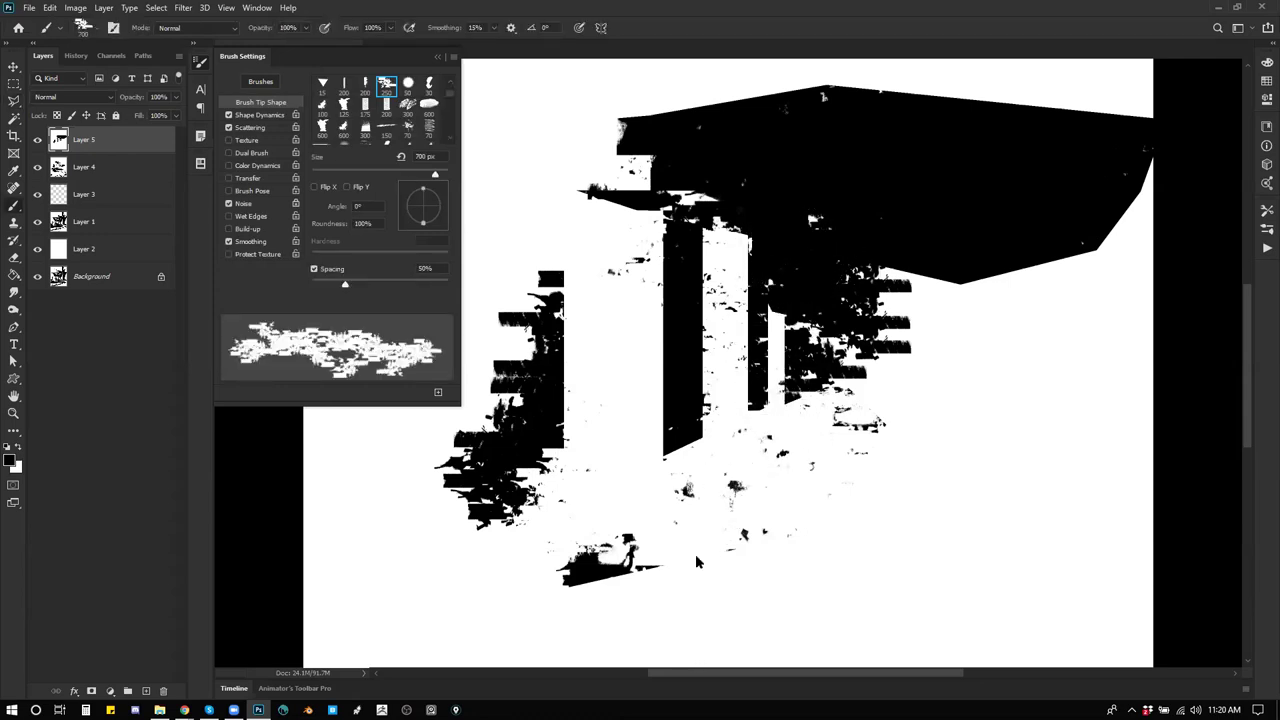
Step: Paint black fragments beneath the roof around the columns and along its lower right edge, using the 125 px shape brush
click(722, 219)
key(bracketleft)
key(bracketleft)
key(bracketleft)
key(bracketleft)
key(bracketleft)
key(bracketleft)
key(bracketleft)
key(bracketleft)
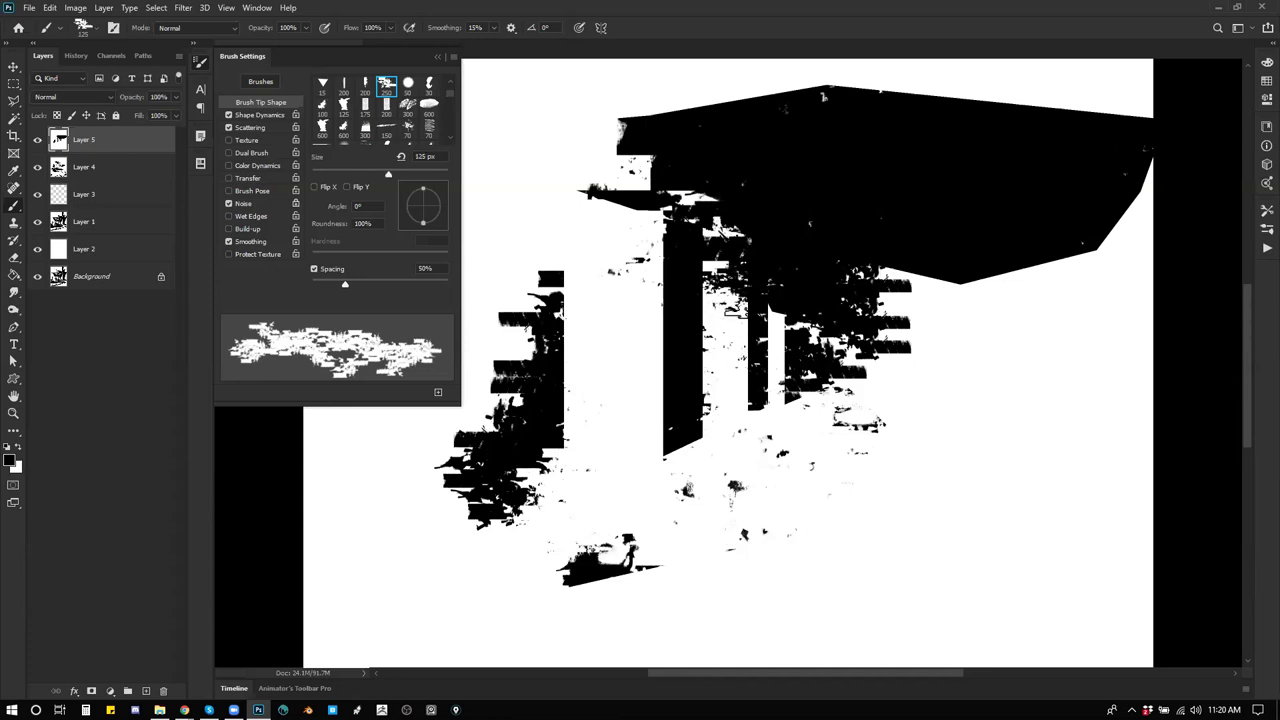
key(ctrl+z)
click(735, 312)
mouse_move(722, 232)
mouse_down()
mouse_move(698, 198)
mouse_move(686, 204)
mouse_up()
drag(883, 274, 1008, 292)
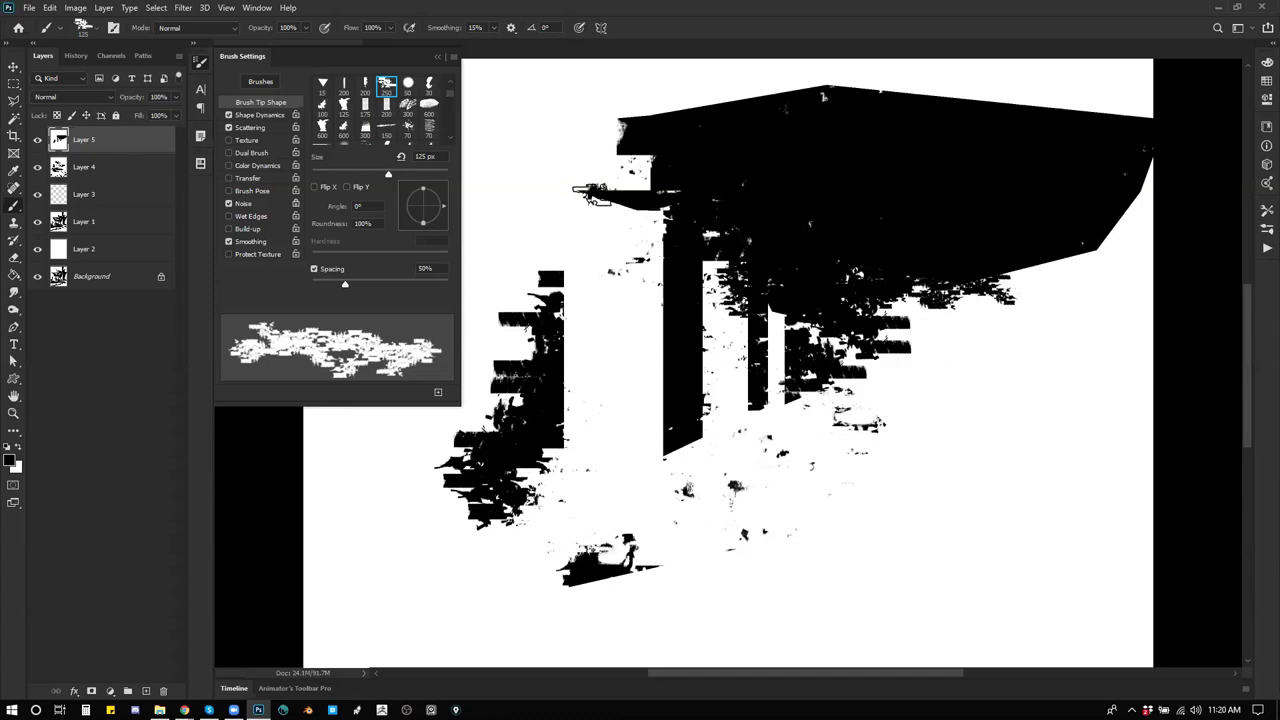
Step: Make a rectangular selection spanning the lower roof, columns and ground, and set the shape brush to white at 250 px
key(m)
drag(505, 155, 1137, 494)
key(b)
key(x)
drag(660, 150, 802, 162)
key(bracketright)
key(bracketright)
key(bracketright)
key(bracketright)
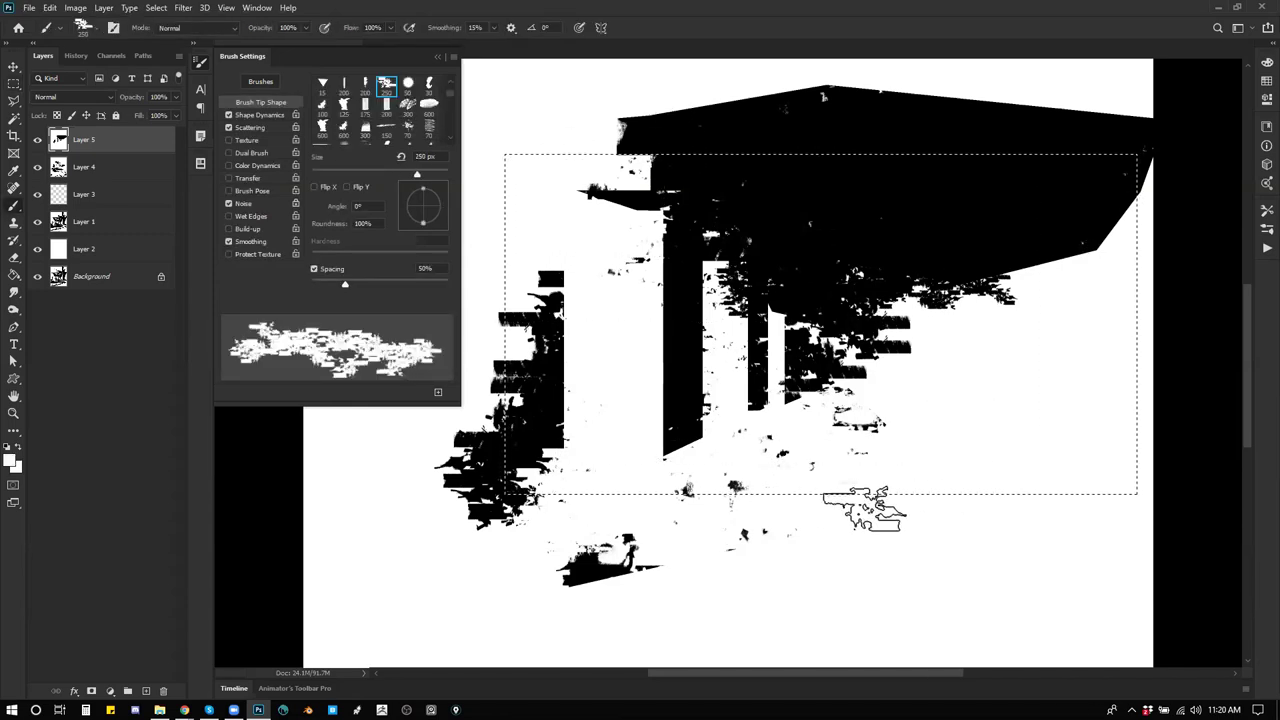
Step: Draw a wide, flat custom shape in black across the ground along the lower edge of the rectangular selection
key(i)
key(u)
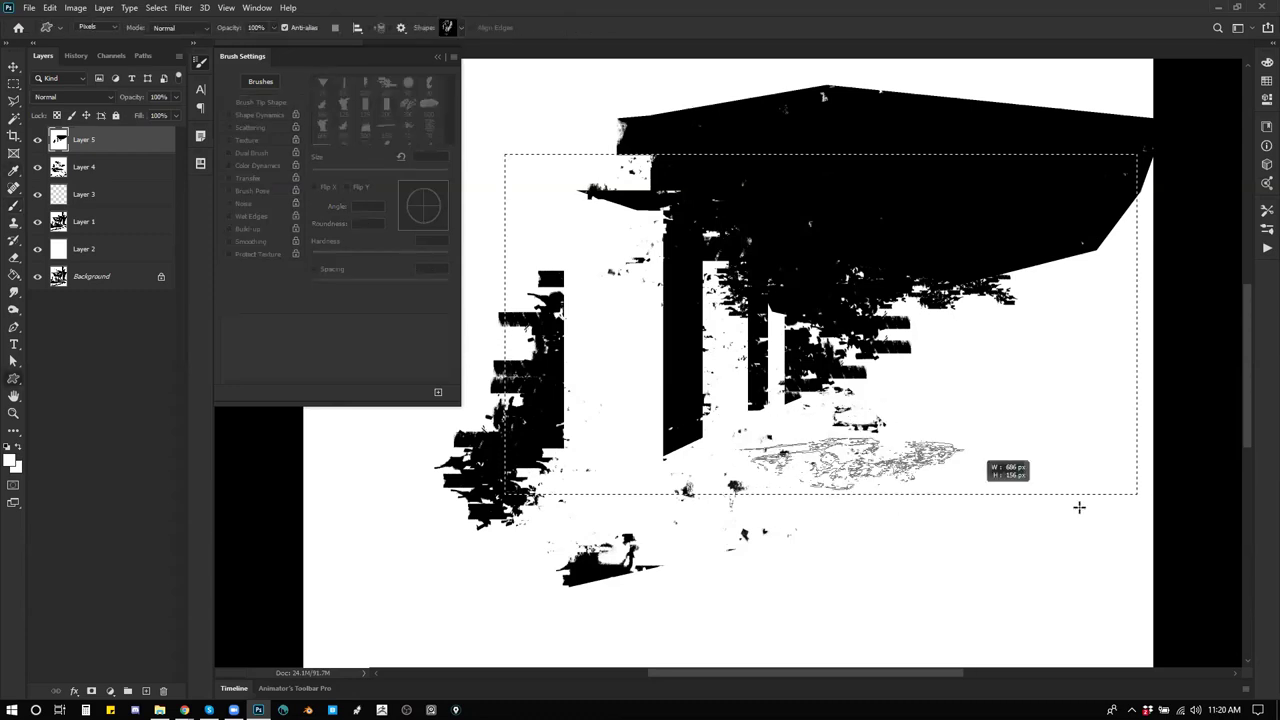
key(d)
mouse_move(538, 490)
mouse_down()
mouse_move(1214, 548)
mouse_move(1215, 520)
mouse_move(1201, 585)
mouse_move(1222, 524)
mouse_up()
key(b)
Step: Break up the black ground texture with fine white strokes of the shape brush at 30 to 35 px
alt+click(1028, 408)
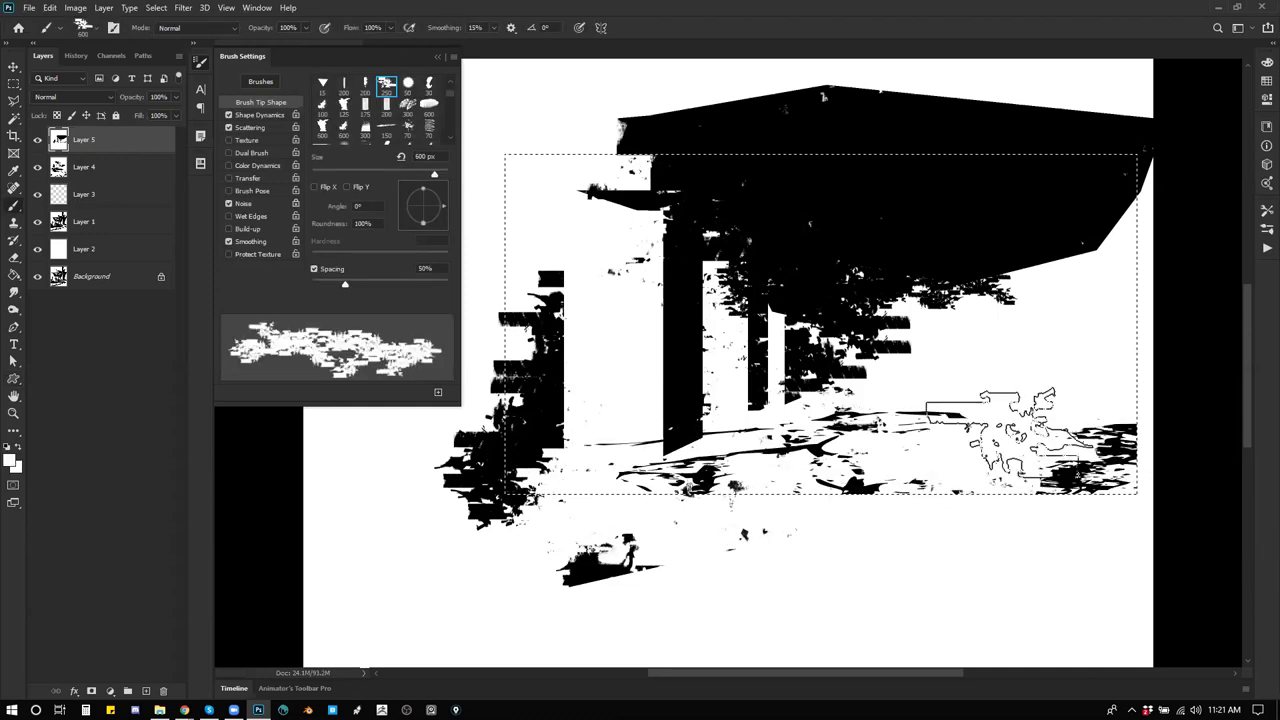
key(bracketleft)
key(bracketleft)
key(bracketleft)
key(bracketleft)
key(bracketleft)
key(bracketleft)
key(bracketleft)
key(bracketleft)
key(bracketleft)
key(bracketleft)
key(bracketleft)
key(bracketleft)
key(bracketleft)
key(bracketleft)
key(bracketleft)
key(bracketleft)
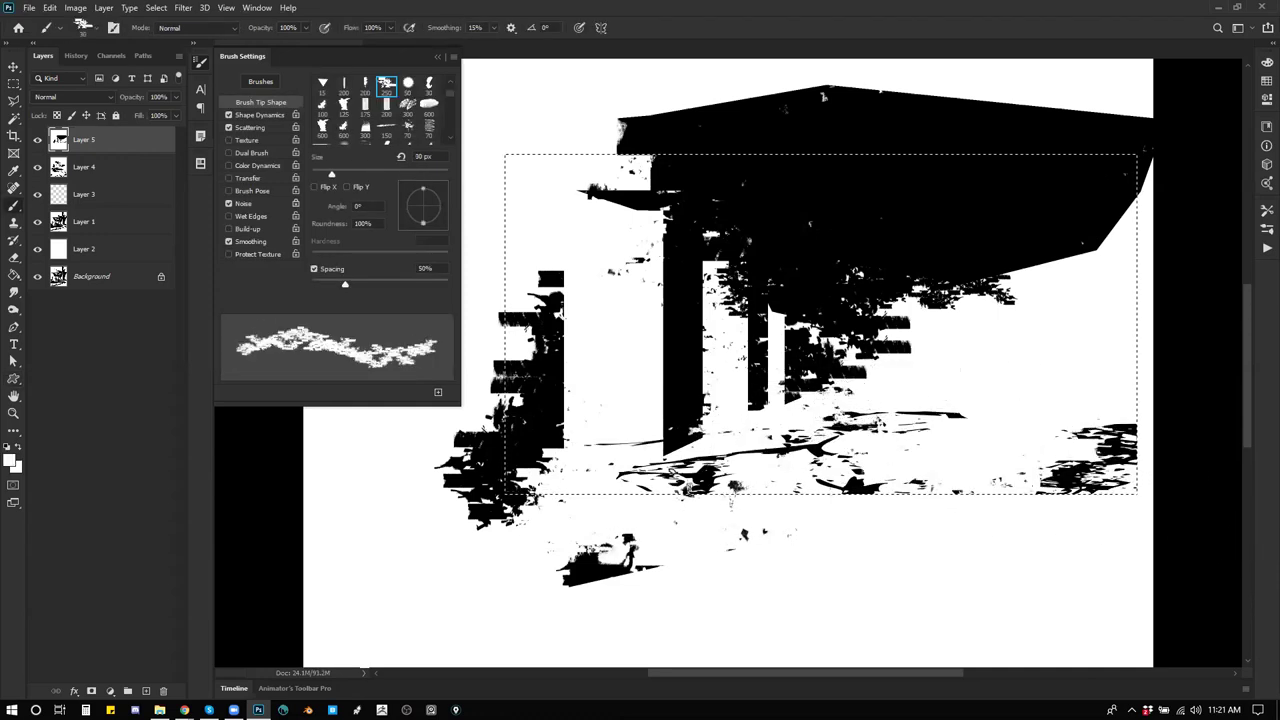
key(bracketright)
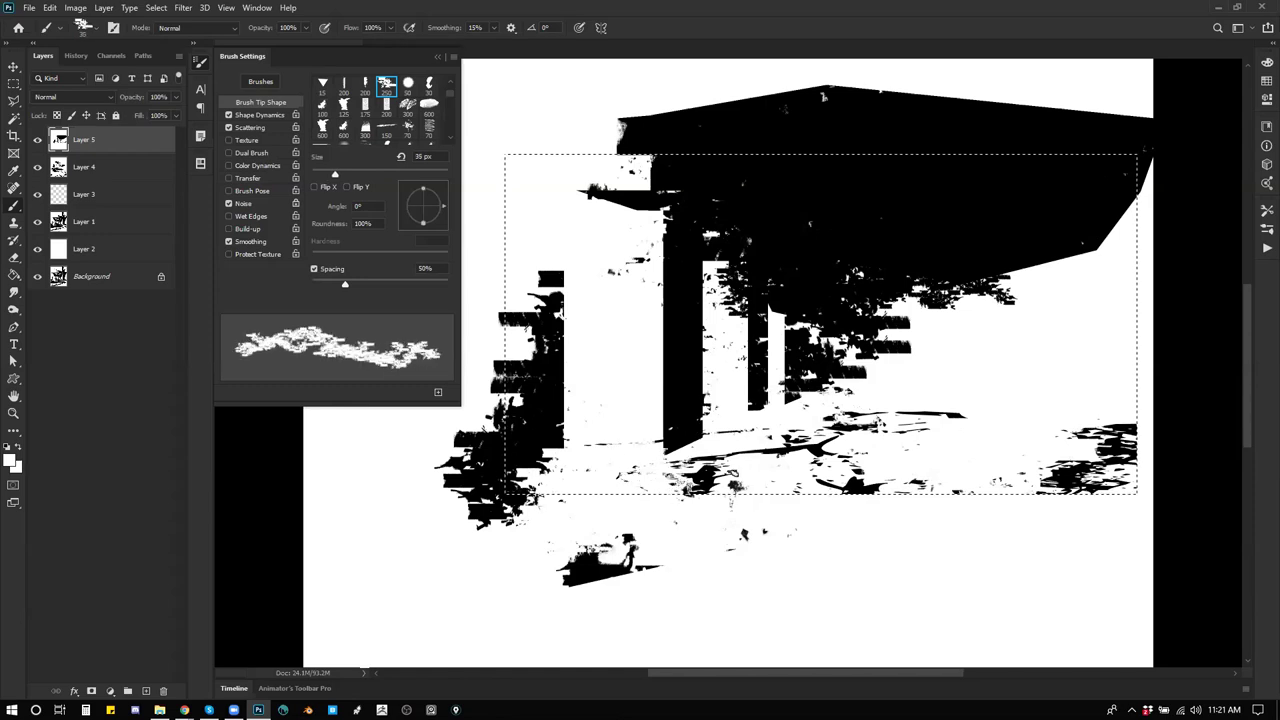
Step: Thin out the ground marks in white with the 50 px shape brush, undoing the broad 1100 px strokes
key(bracketright)
key(bracketright)
key(bracketright)
key(bracketright)
drag(910, 490, 1110, 497)
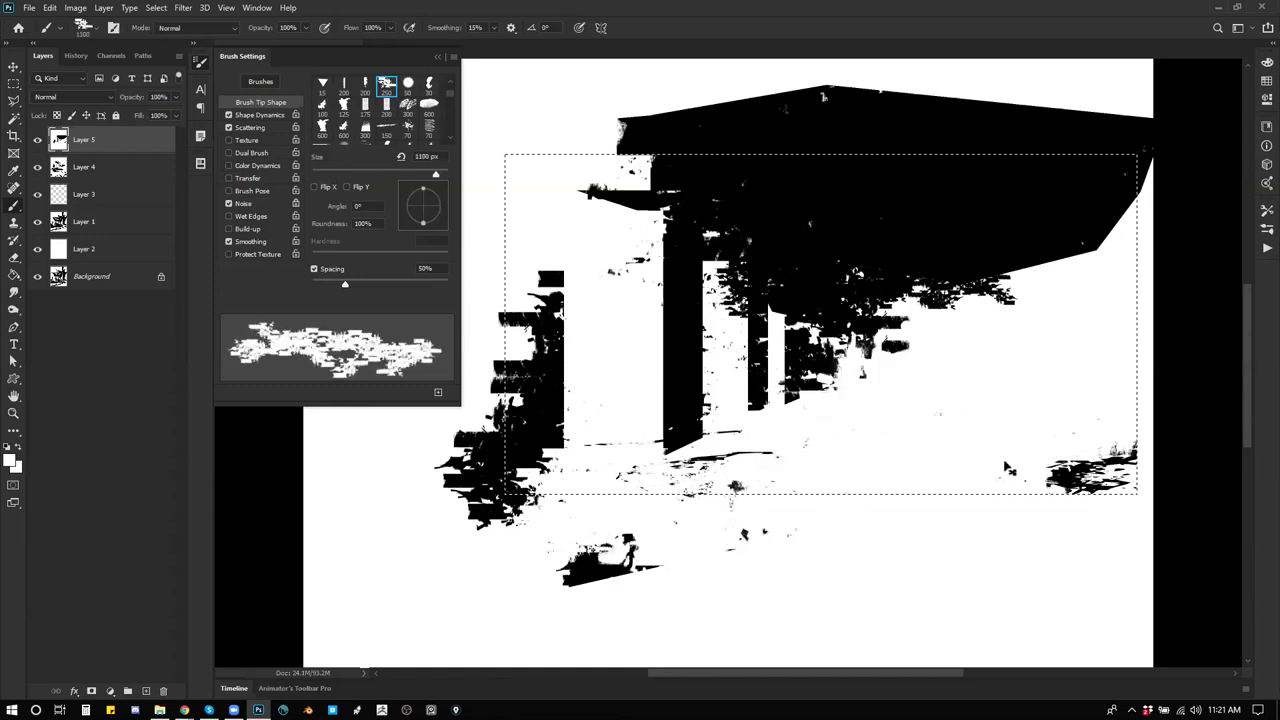
key(ctrl+z)
key(ctrl+z)
key(ctrl+z)
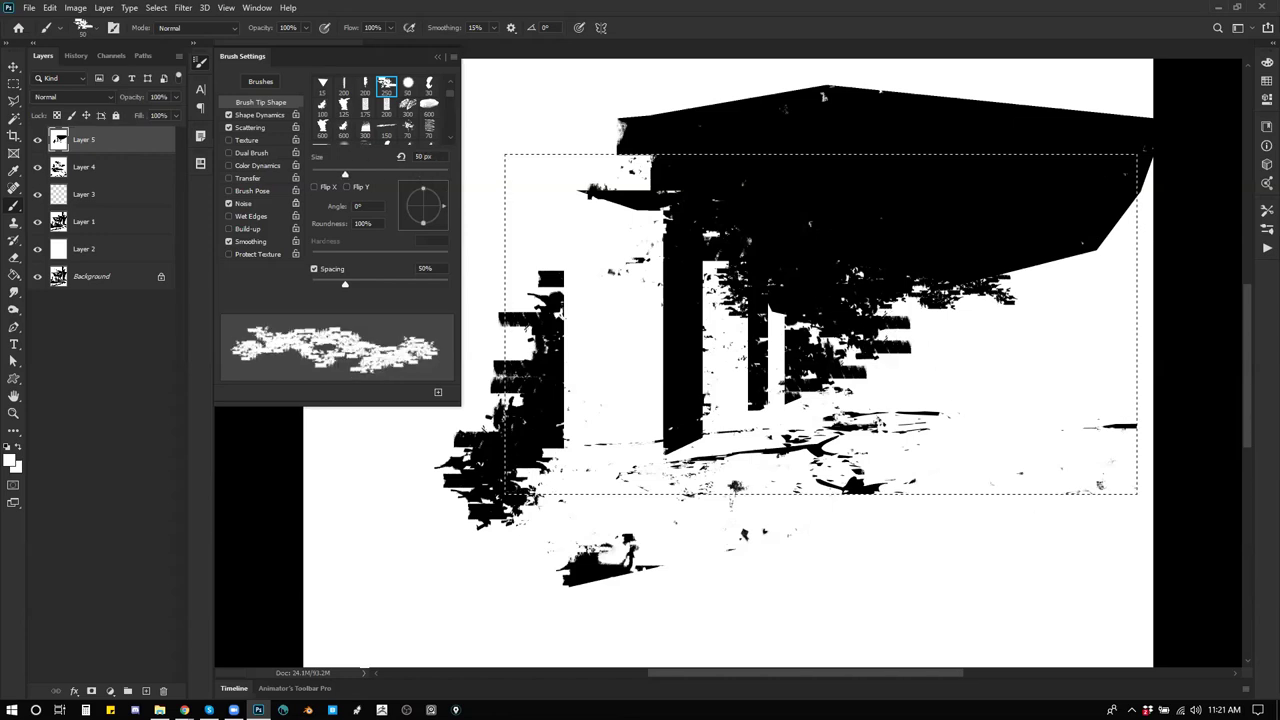
Step: Replace the rectangular selection with a low, flat polygonal selection on the horizon to the right of the columns
key(l)
key(ctrl+d)
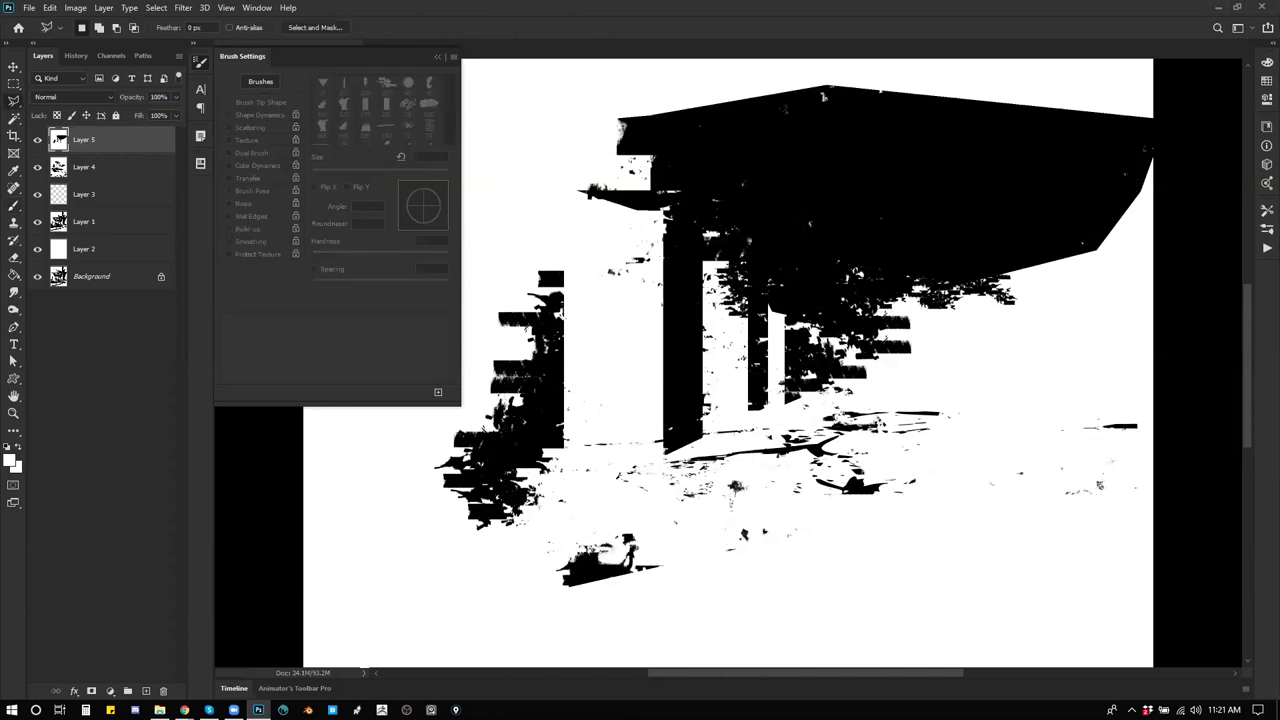
click(1137, 373)
click(1140, 392)
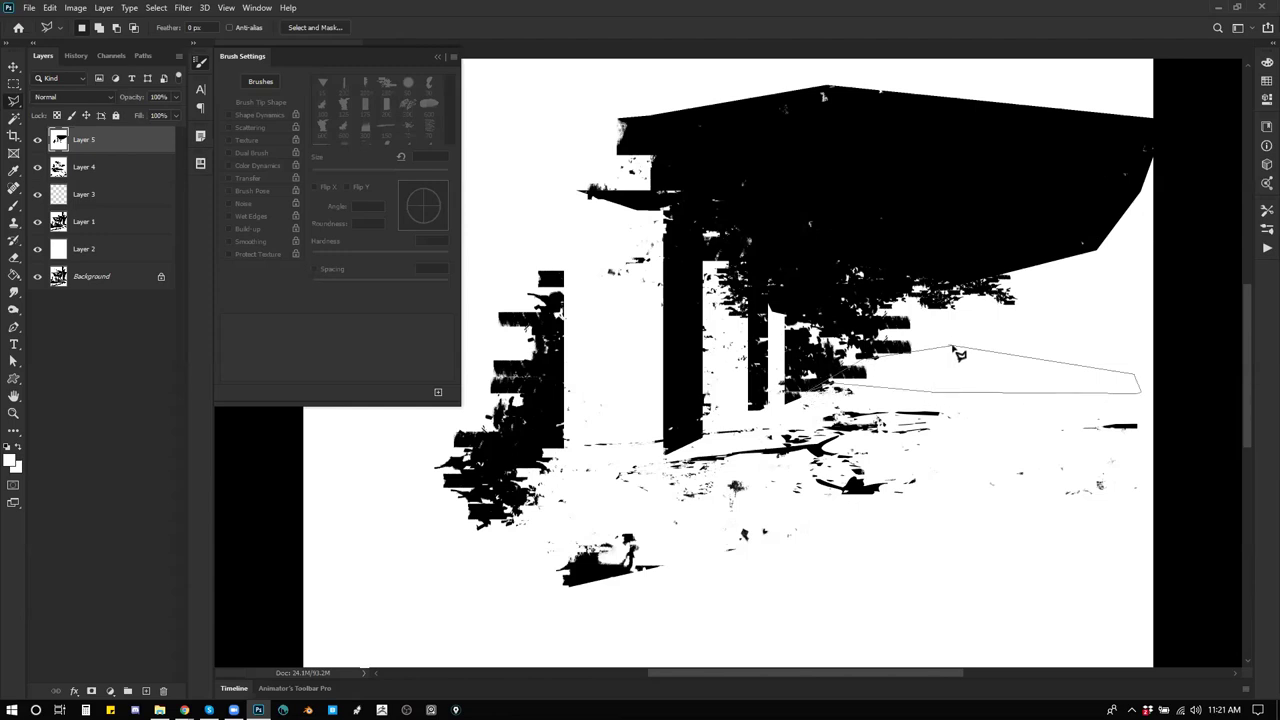
double_click(955, 353)
key(b)
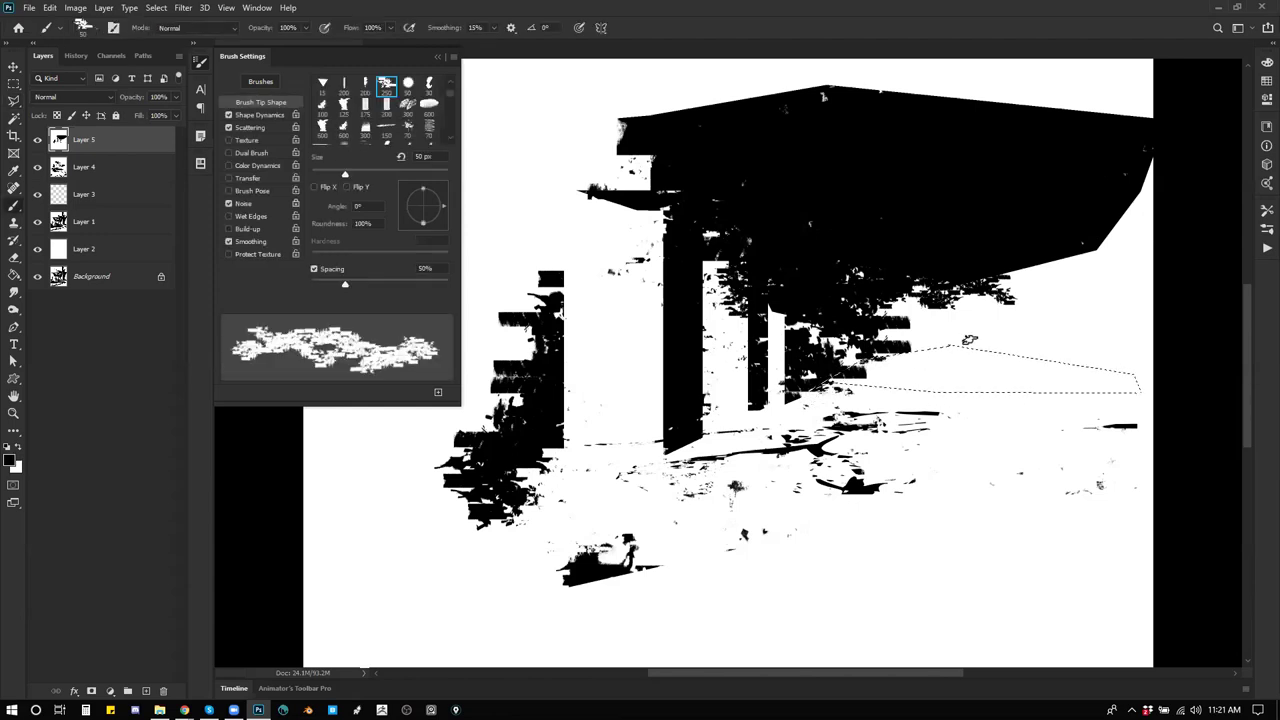
Step: Paint the horizon selection black with the shape brush enlarged to 1000 px and clear the selection
key(bracketright)
key(bracketright)
key(bracketright)
key(bracketright)
key(bracketright)
key(bracketright)
key(bracketright)
key(bracketright)
key(bracketright)
key(bracketright)
key(bracketright)
key(bracketright)
key(bracketright)
key(bracketright)
key(bracketright)
key(bracketright)
key(bracketright)
mouse_move(930, 371)
mouse_down()
mouse_move(1020, 372)
mouse_move(1047, 420)
mouse_move(1003, 430)
mouse_move(1045, 364)
mouse_up()
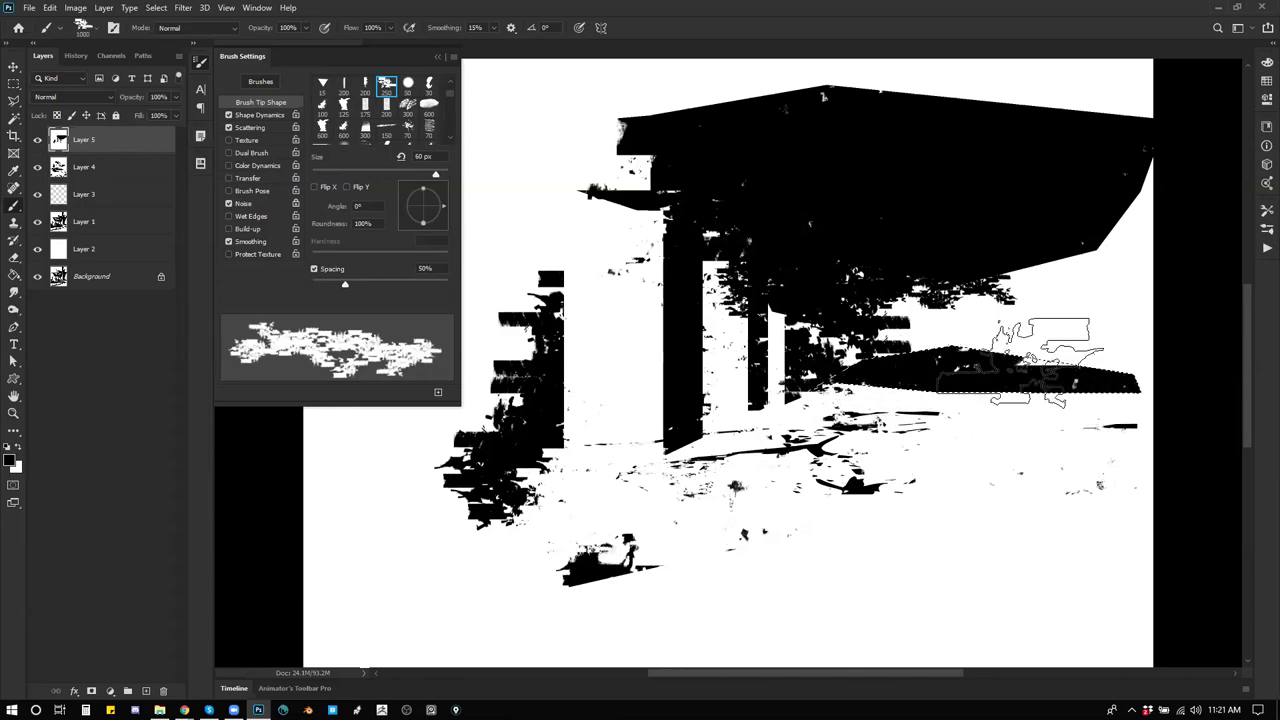
key(ctrl+d)
Step: Hide the interface panels and examine the overall composition at 50% zoom
ctrl+alt+click(897, 493)
ctrl+alt+click(897, 493)
ctrl+alt+click(897, 492)
click(840, 434)
click(816, 436)
key(b)
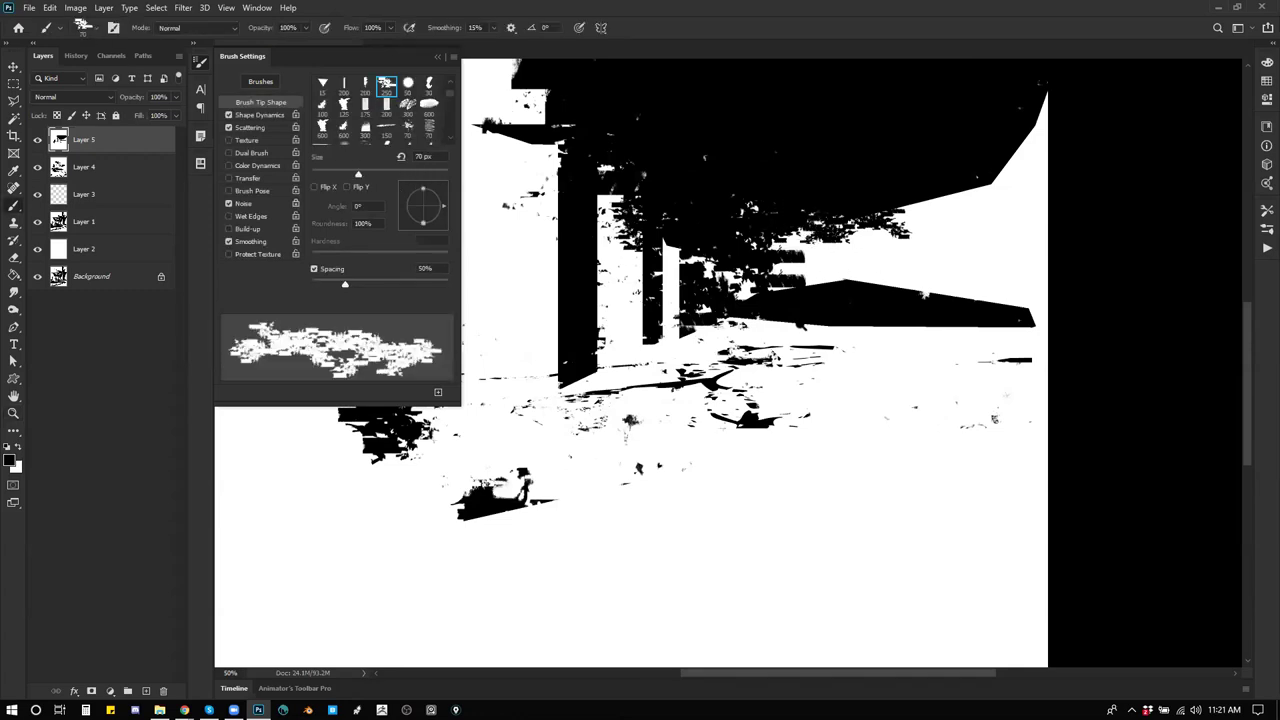
key(z)
alt+click(893, 325)
alt+click(893, 325)
key(Tab)
click(706, 395)
click(706, 395)
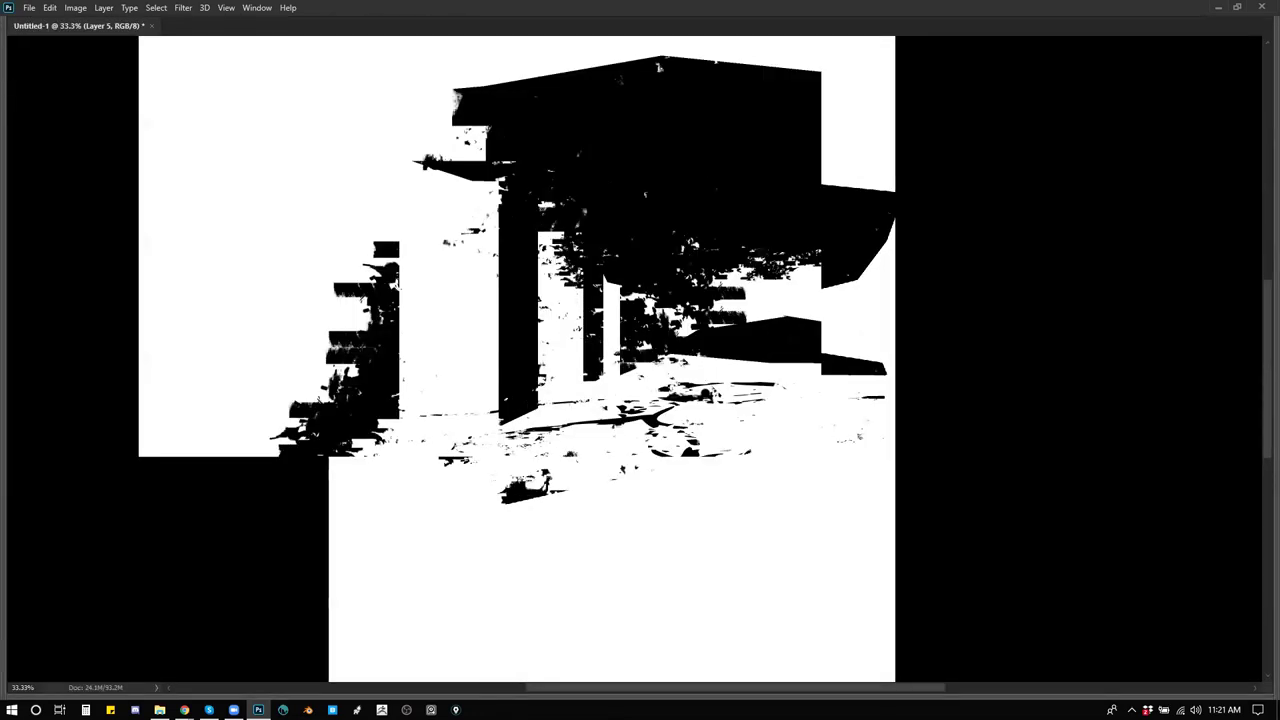
key(ctrl+plus)
key(Tab)
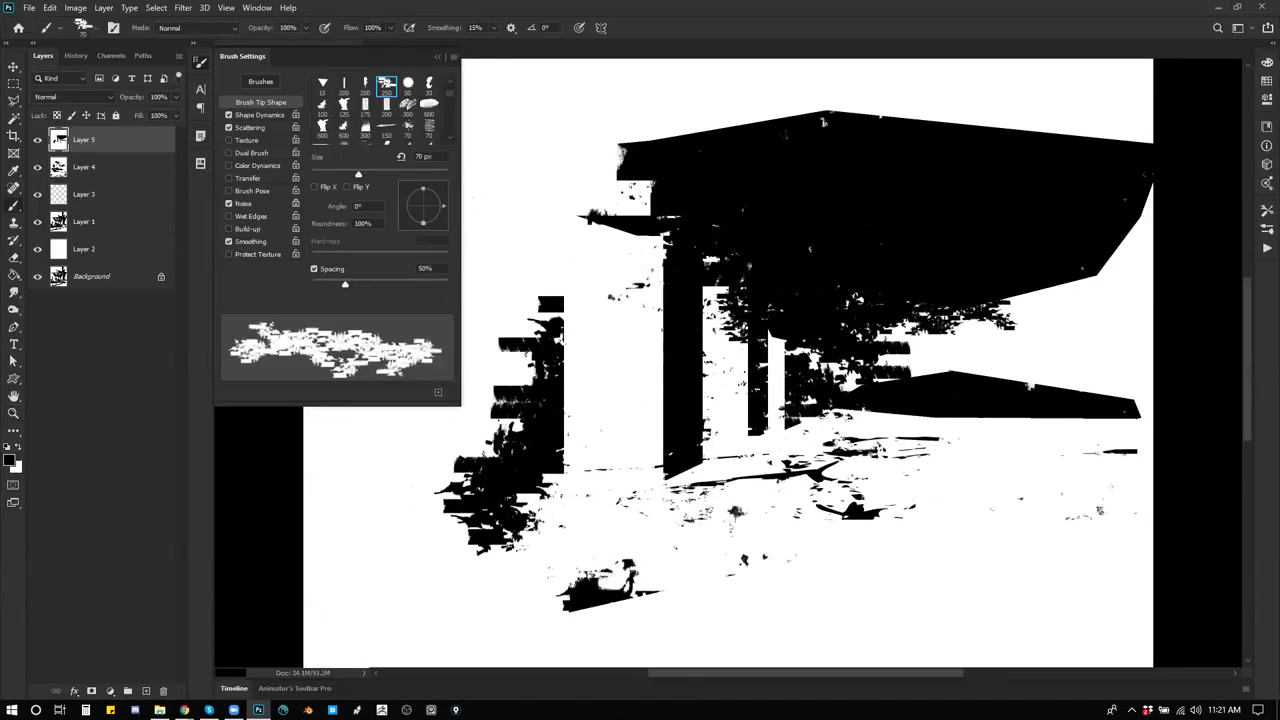
key(Tab)
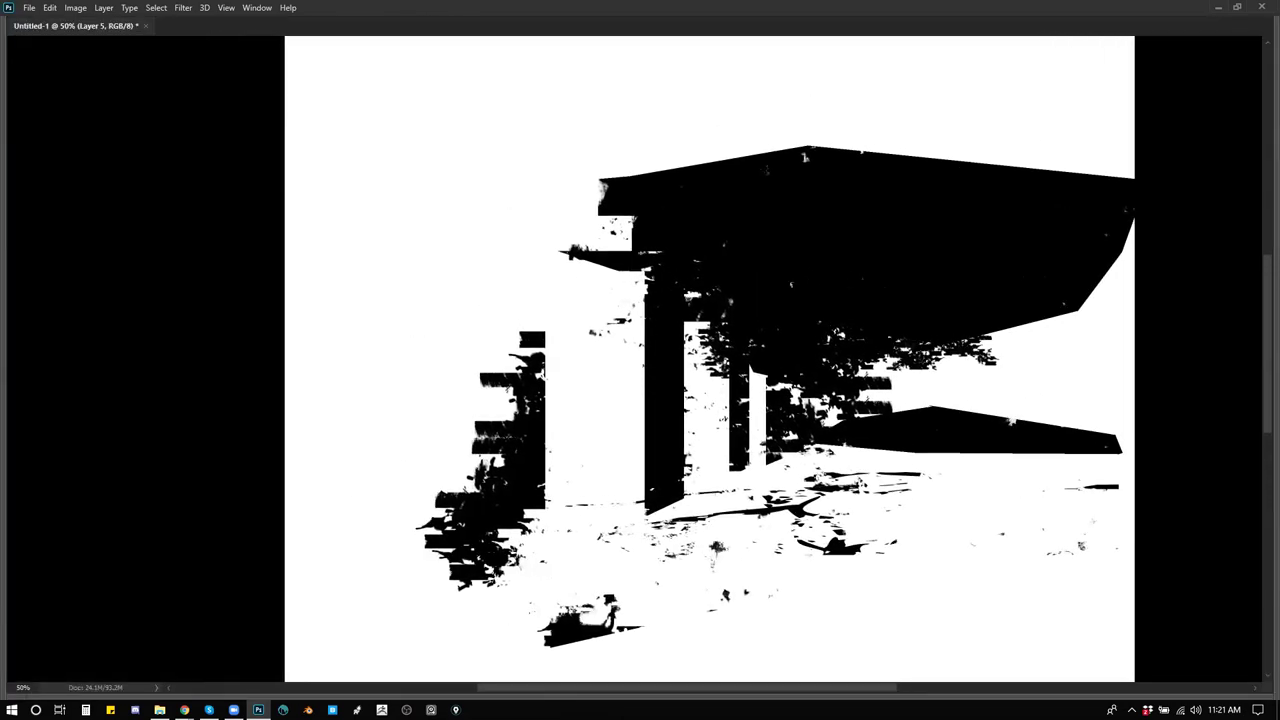
Step: Outline a large polygonal selection across the sky down to the top of the roof and paint it black
click(1218, 215)
click(303, 175)
click(241, 112)
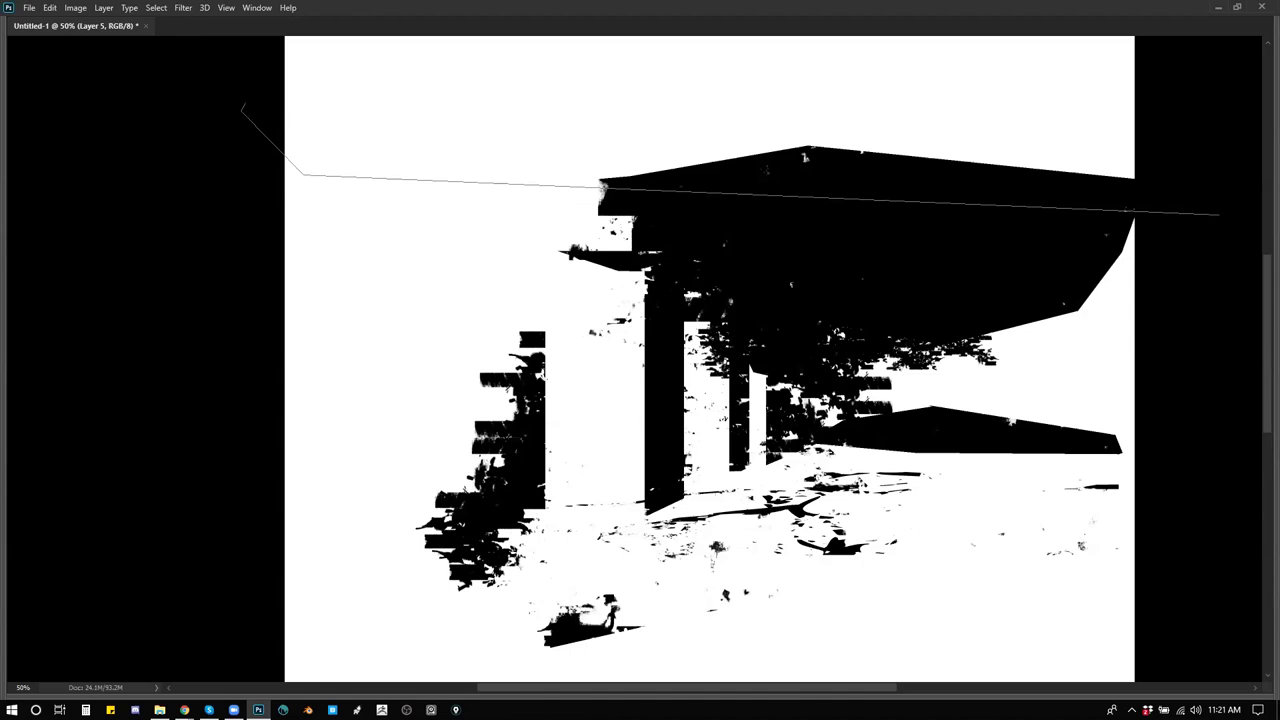
drag(245, 104, 262, 230)
click(258, 232)
click(268, 85)
click(386, 46)
click(1003, 110)
click(1190, 222)
click(1258, 326)
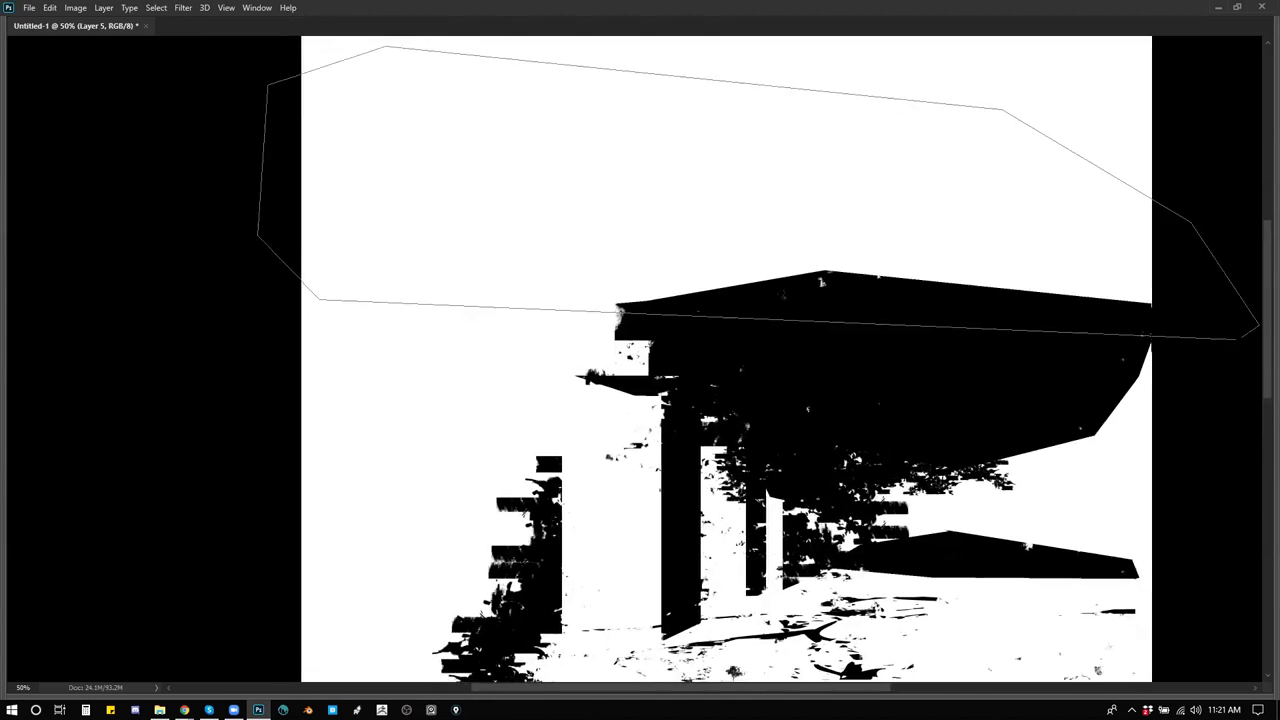
click(1237, 340)
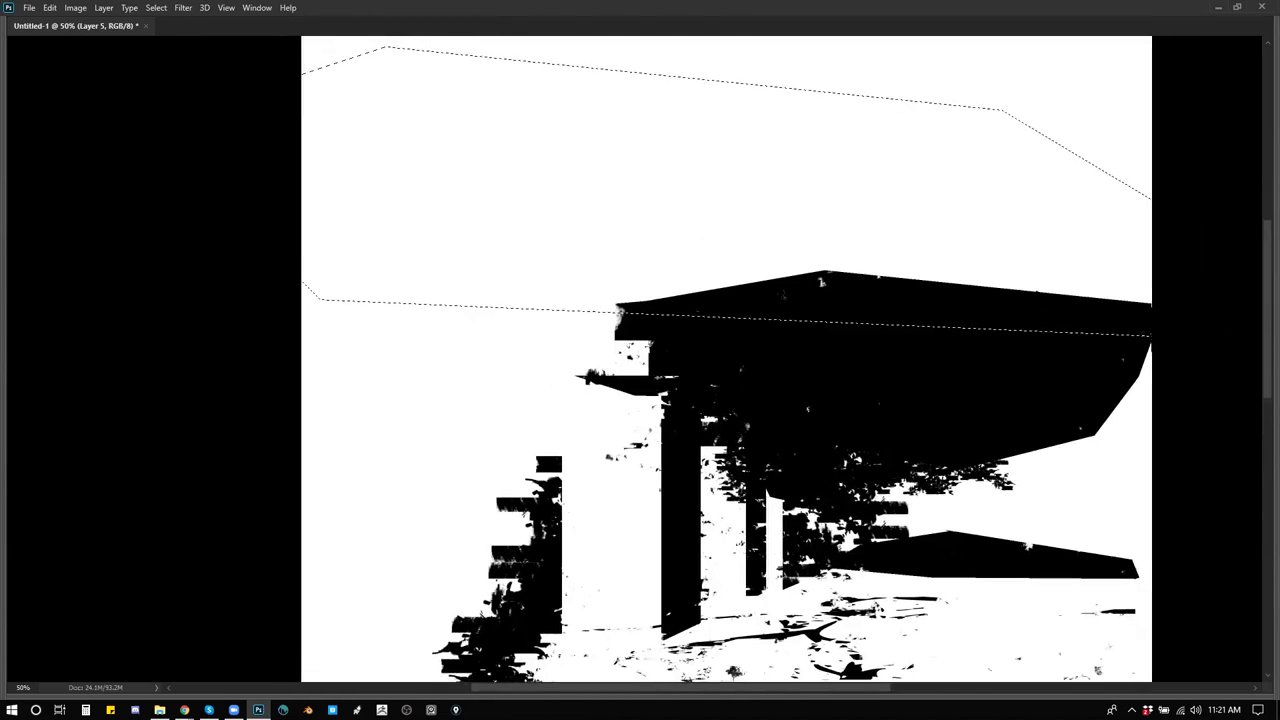
click(947, 237)
scroll(773, 197, down, 3)
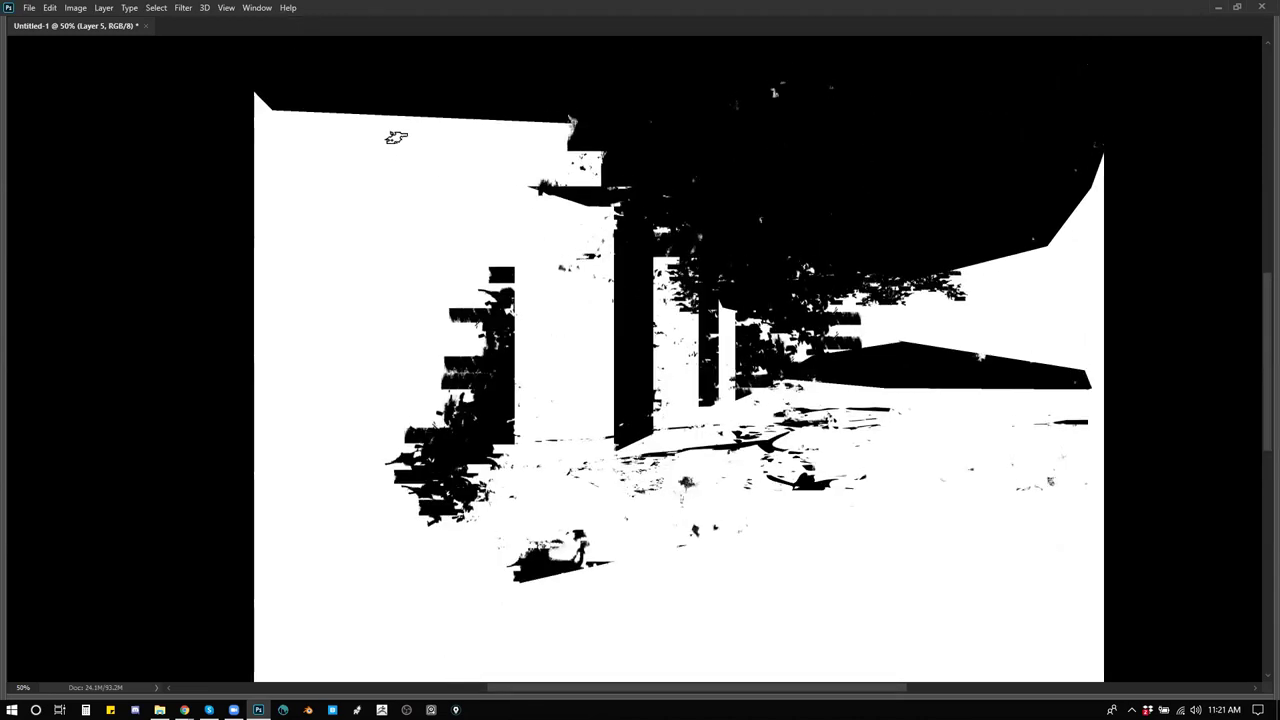
Step: Fill a polygonal selection over the canvas's left side with black and roughen its lower edge with textured brush strokes
click(404, 66)
click(222, 607)
click(192, 360)
click(224, 74)
click(340, 40)
click(404, 66)
key(alt+BackSpace)
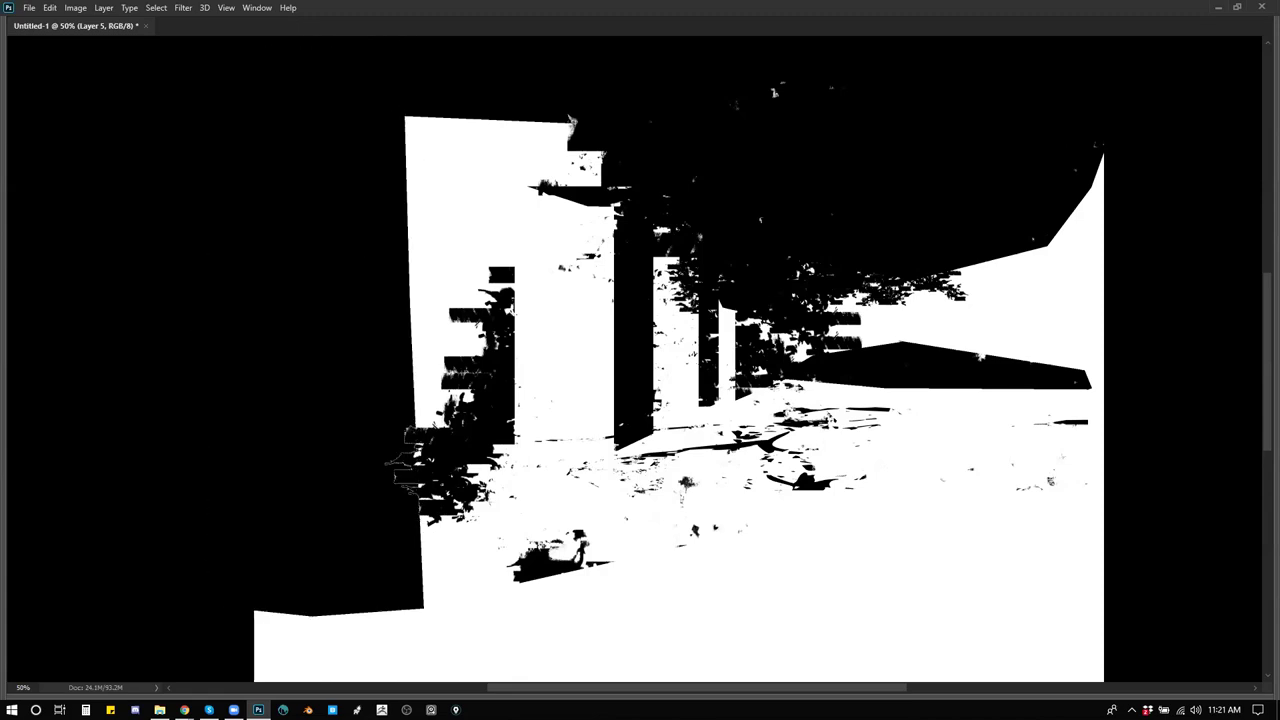
mouse_move(432, 528)
mouse_down()
mouse_move(690, 575)
mouse_move(736, 566)
mouse_up()
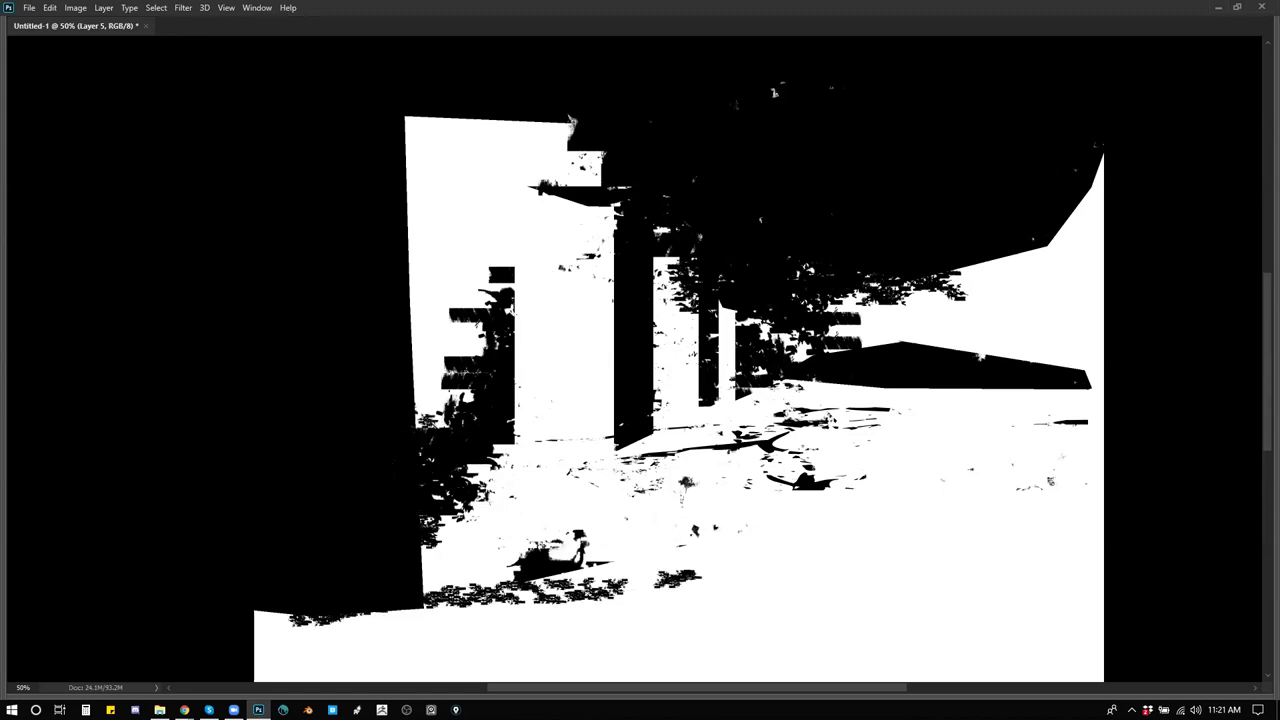
Step: Examine the black-and-white composition at several zoom levels and in different screen modes
key(ctrl+plus)
key(Tab)
key(Tab)
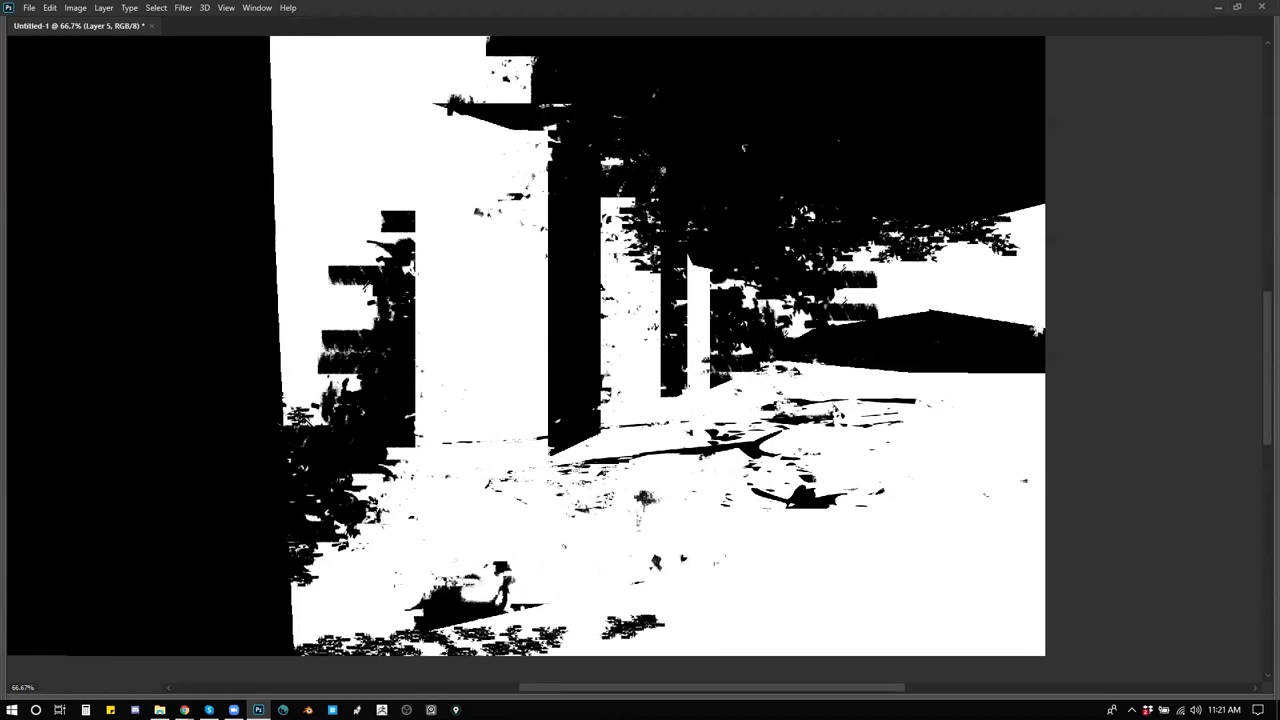
key(ctrl+plus)
drag(600, 330, 537, 303)
key(ctrl+minus)
key(ctrl+minus)
key(ctrl+minus)
key(f)
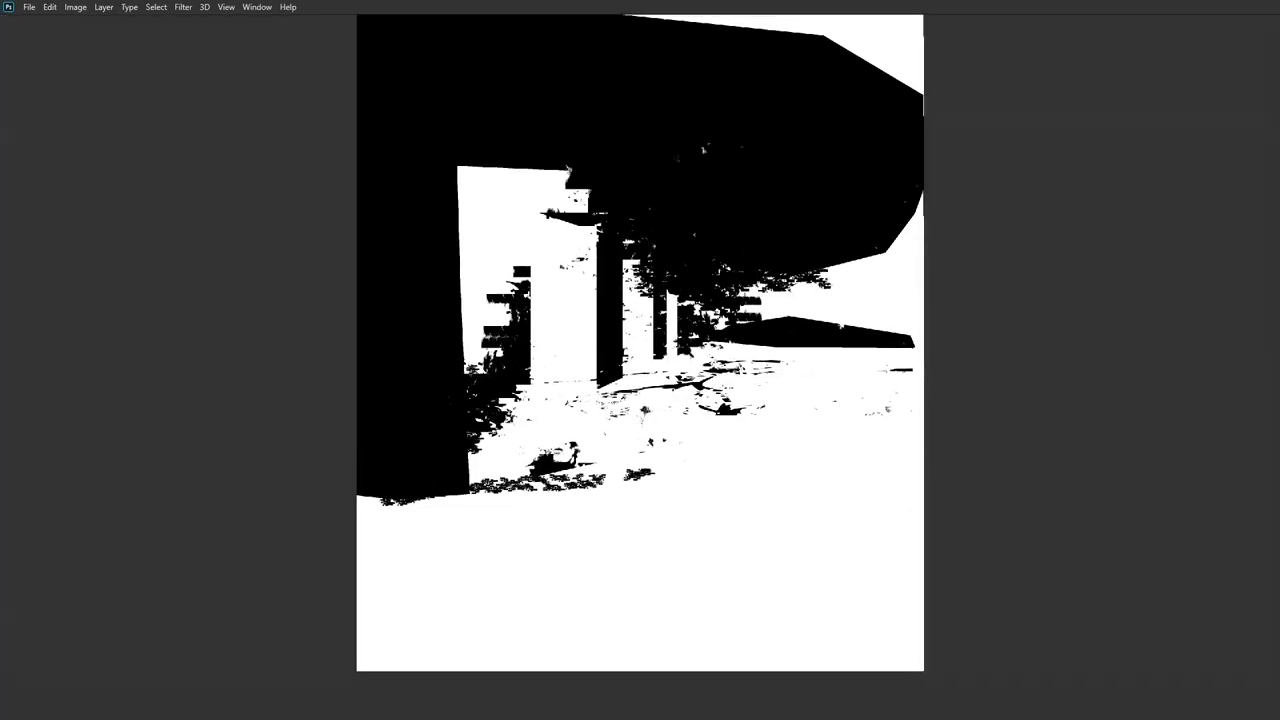
alt+click(672, 363)
key(Tab)
click(670, 364)
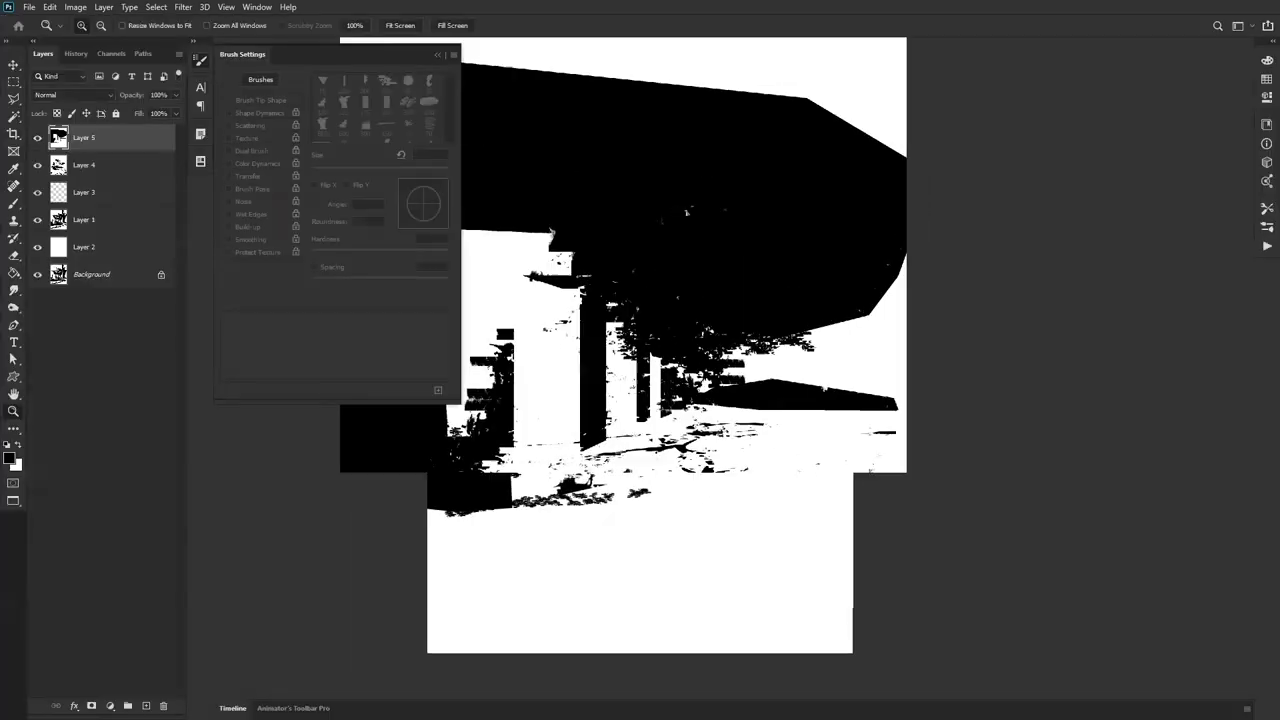
key(f)
key(f)
click(671, 330)
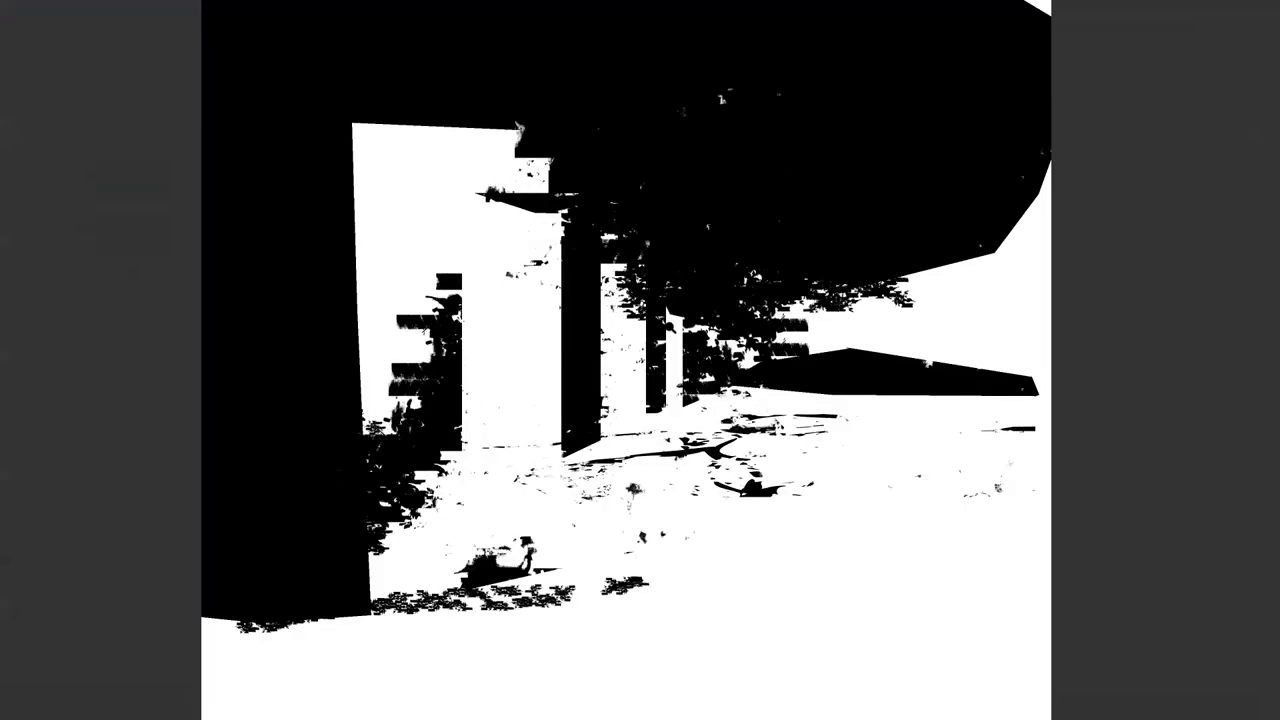
key(f)
key(f)
drag(505, 459, 623, 445)
drag(851, 120, 931, 130)
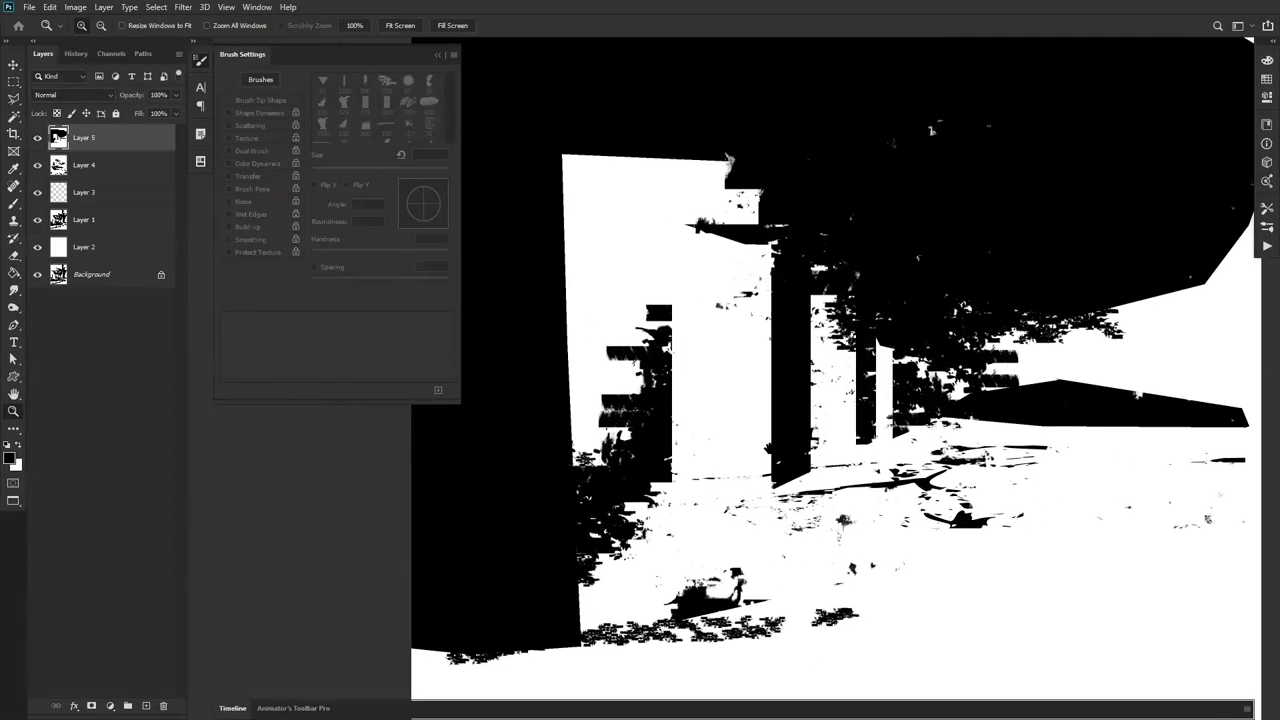
Step: Lasso a vertical strip along the left black mass, paint it black with the textured brush up to 1100 px, and deselect
key(b)
key(l)
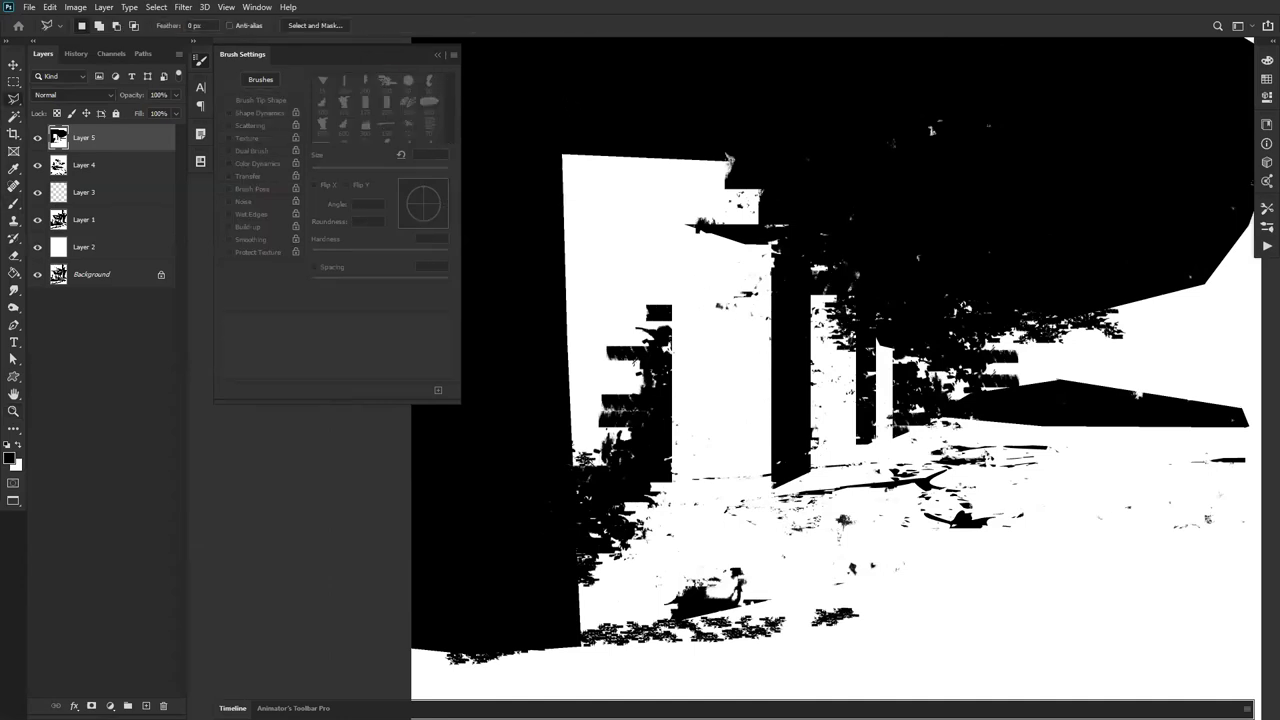
click(577, 102)
click(579, 628)
click(490, 590)
click(510, 189)
click(568, 93)
click(577, 102)
key(b)
drag(567, 173, 572, 310)
key(bracketright)
key(bracketright)
key(bracketright)
drag(573, 240, 575, 400)
key(bracketright)
key(bracketright)
key(bracketright)
key(bracketright)
key(bracketright)
drag(575, 275, 573, 550)
drag(573, 420, 573, 588)
key(ctrl+d)
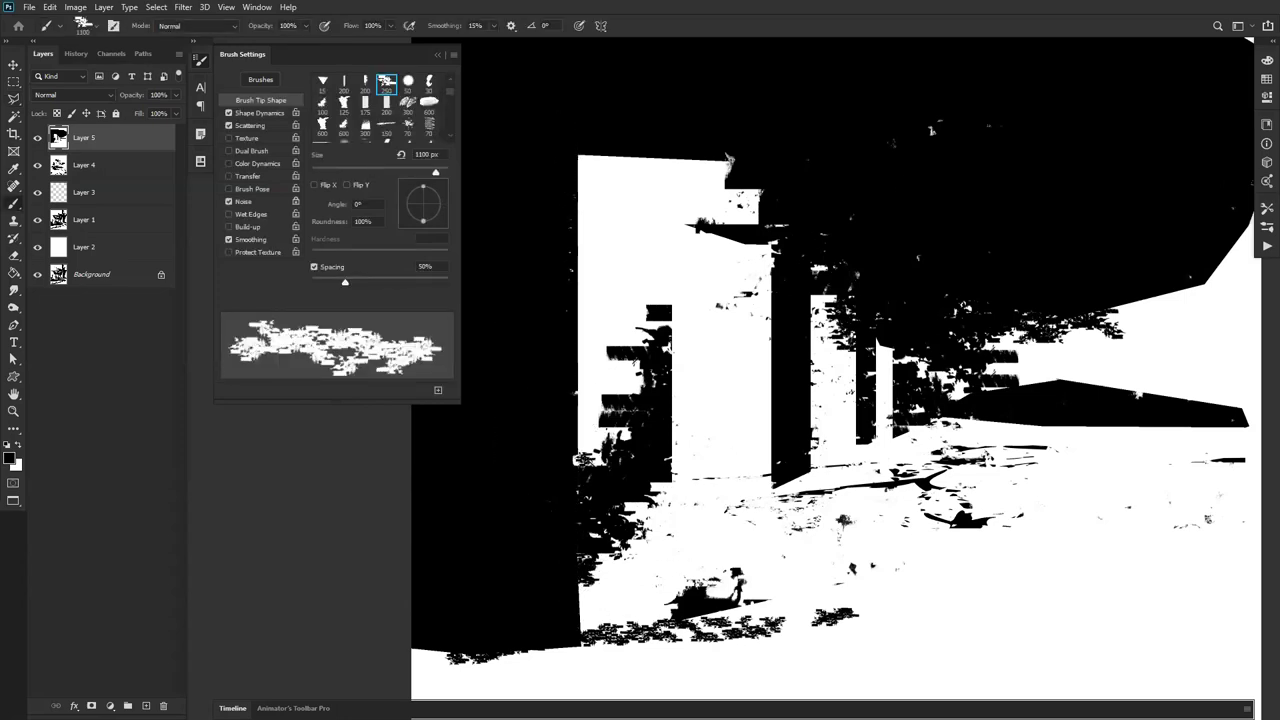
Step: Reduce the textured brush size to 35 px
key([)
key([)
key([)
key([)
key([)
key([)
key([)
key([)
key([)
key([)
key([)
key([)
key([)
key([)
key([)
key([)
key([)
key([)
key([)
key([)
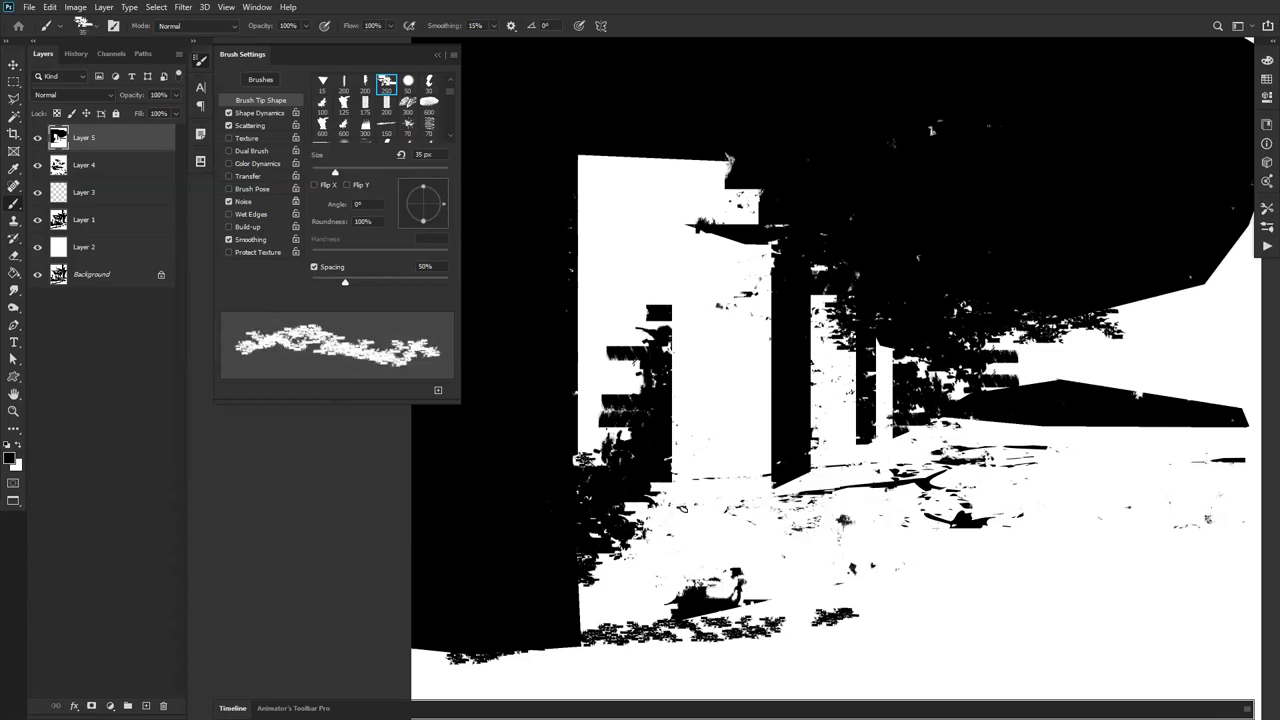
Step: Lasso a tapering band across the foreground and paint it with mostly black texture using the brush at 1300 px
key(l)
click(567, 557)
drag(1114, 567, 934, 477)
click(1236, 488)
click(385, 465)
key(b)
mouse_move(430, 520)
mouse_down()
mouse_move(753, 516)
mouse_move(648, 497)
mouse_move(790, 497)
mouse_up()
mouse_move(430, 560)
mouse_down()
mouse_move(286, 614)
mouse_move(240, 608)
mouse_up()
key(bracketleft)
drag(590, 575, 1150, 585)
key(ctrl+z)
Step: Try breaking up the foreground band with white textured strokes, and undo them
drag(880, 560, 810, 555)
drag(777, 498, 787, 499)
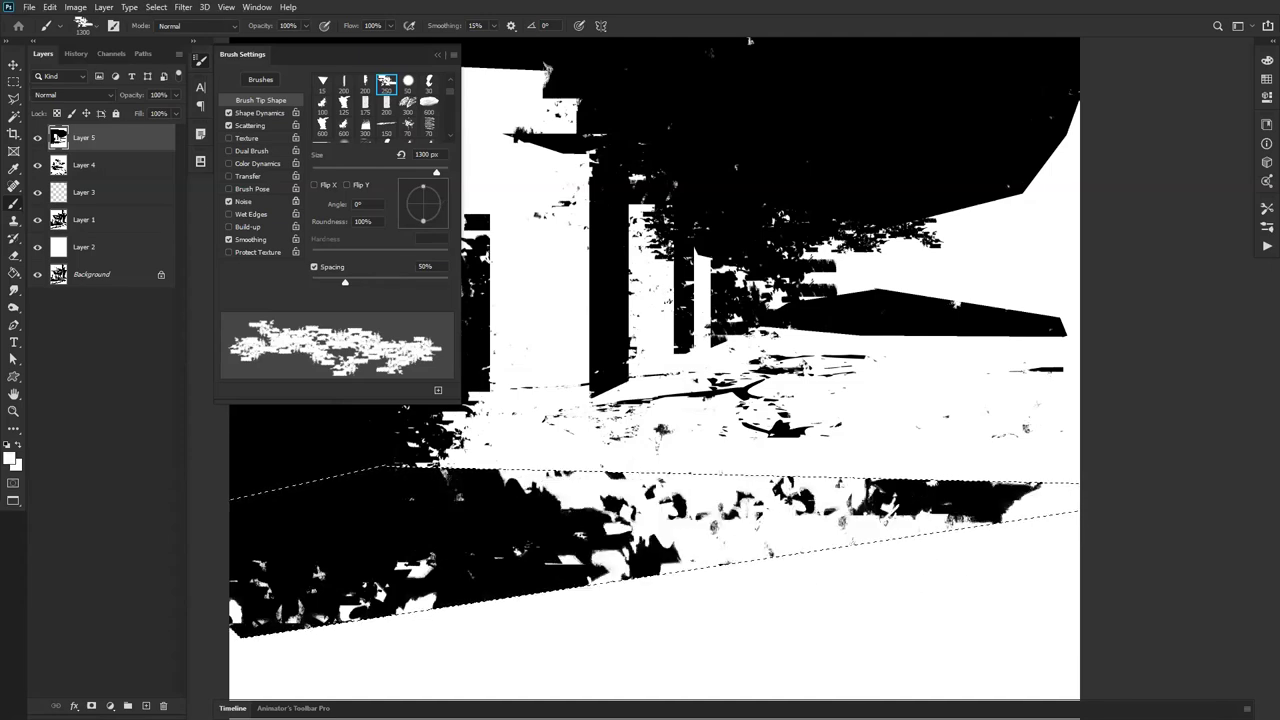
drag(915, 467, 925, 495)
key(ctrl+z)
key(ctrl+z)
key(ctrl+z)
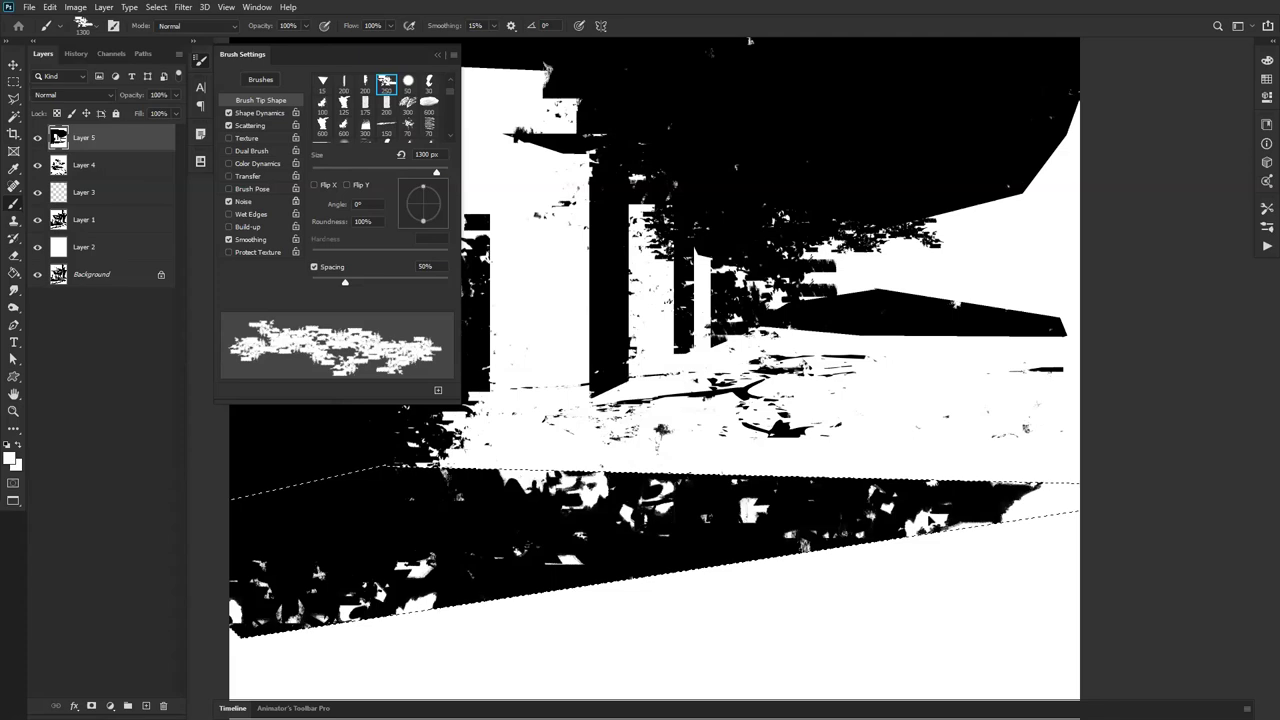
Step: Deselect the foreground band and add black foliage texture around the central pillars beneath the dark canopy
key(f)
key(ctrl+d)
drag(760, 432, 807, 508)
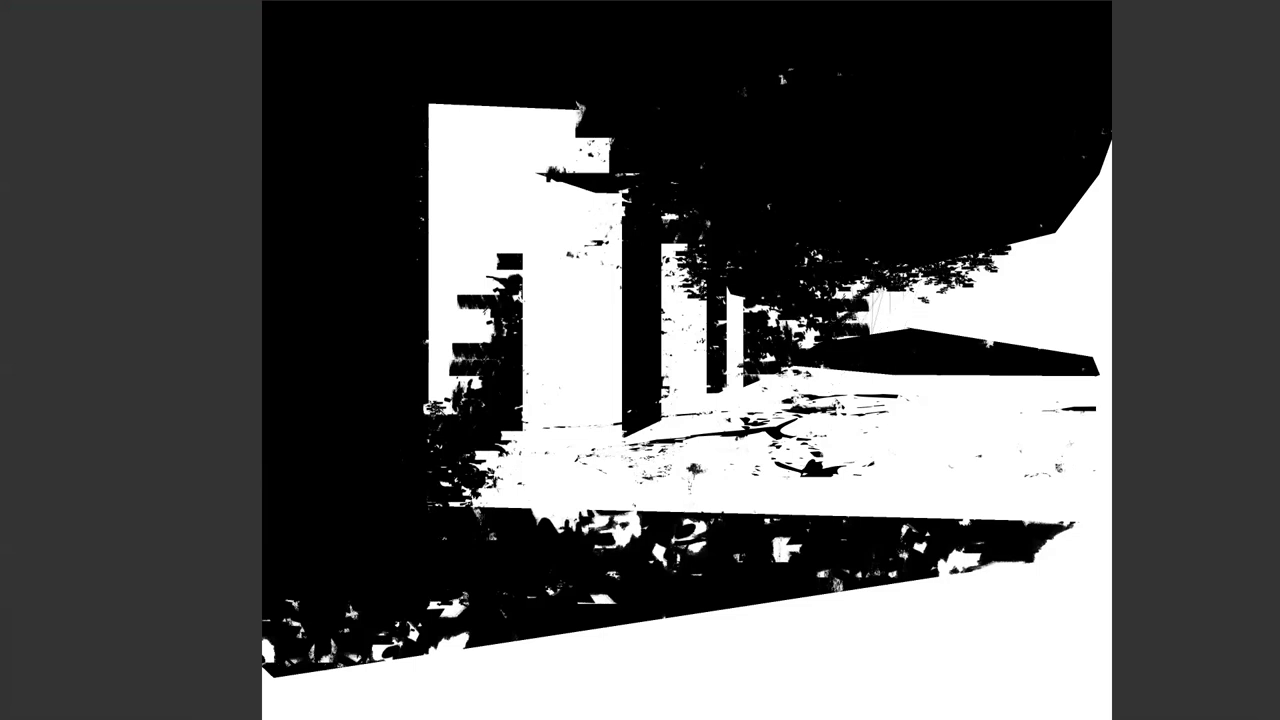
key(ctrl+z)
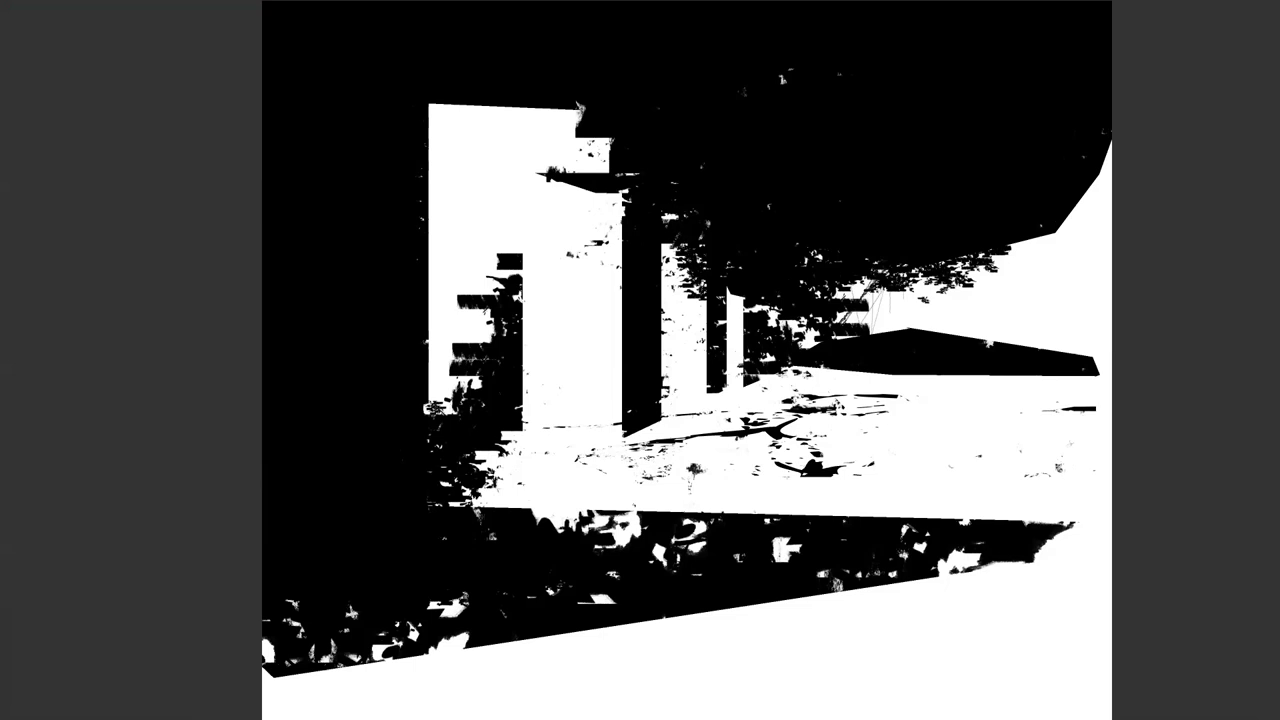
drag(675, 247, 681, 268)
click(598, 160)
click(599, 268)
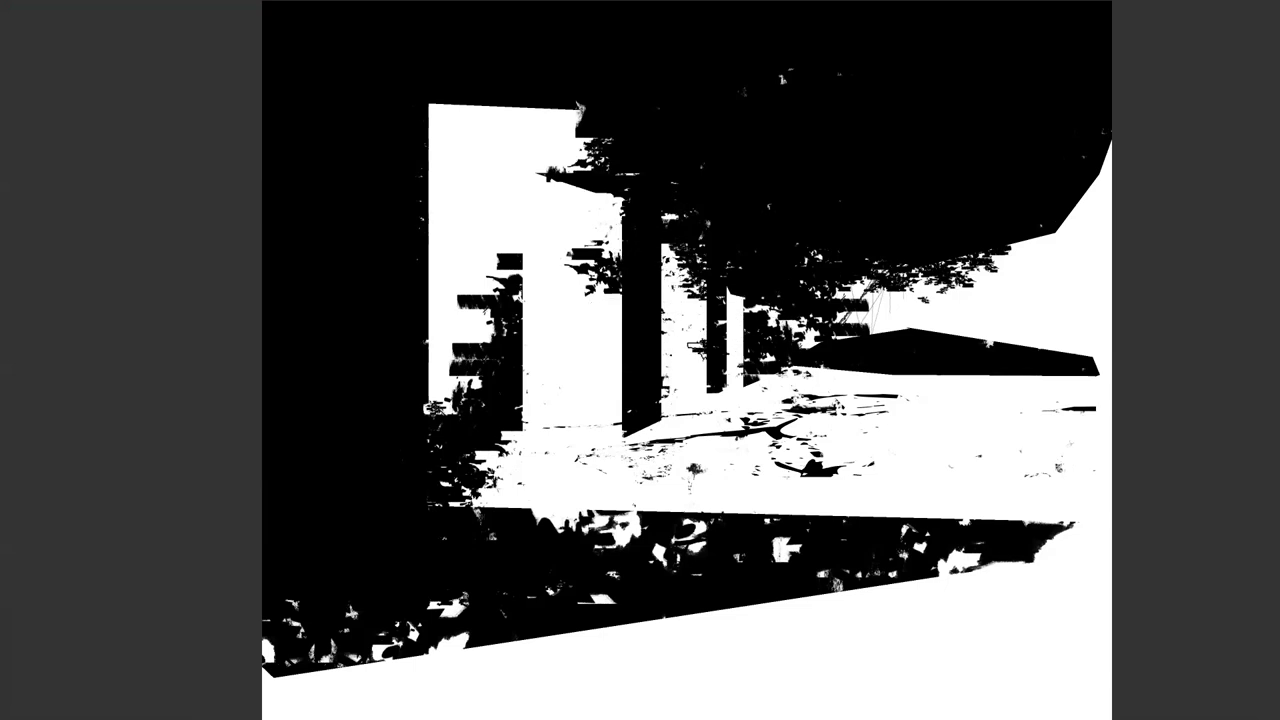
Step: Hide Layer 5 and Layer 4
key(f)
key(f)
key(z)
drag(700, 487, 652, 488)
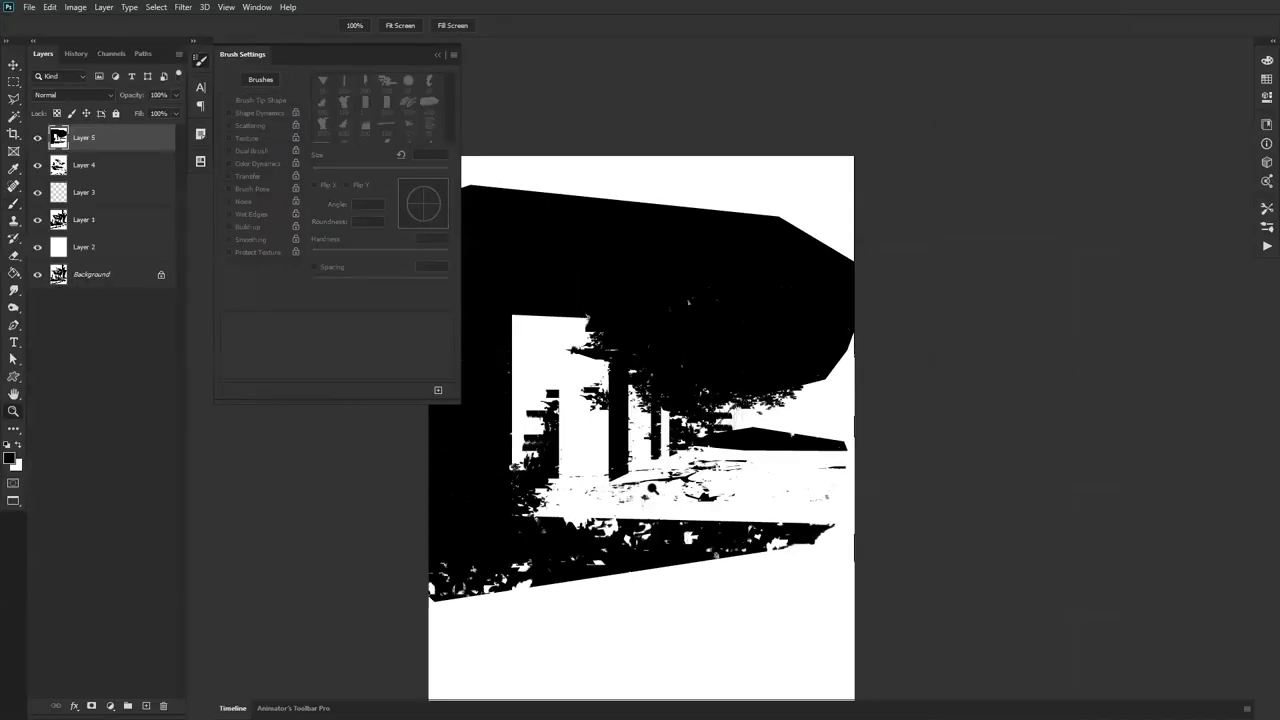
key(f)
key(f)
key(f)
key(b)
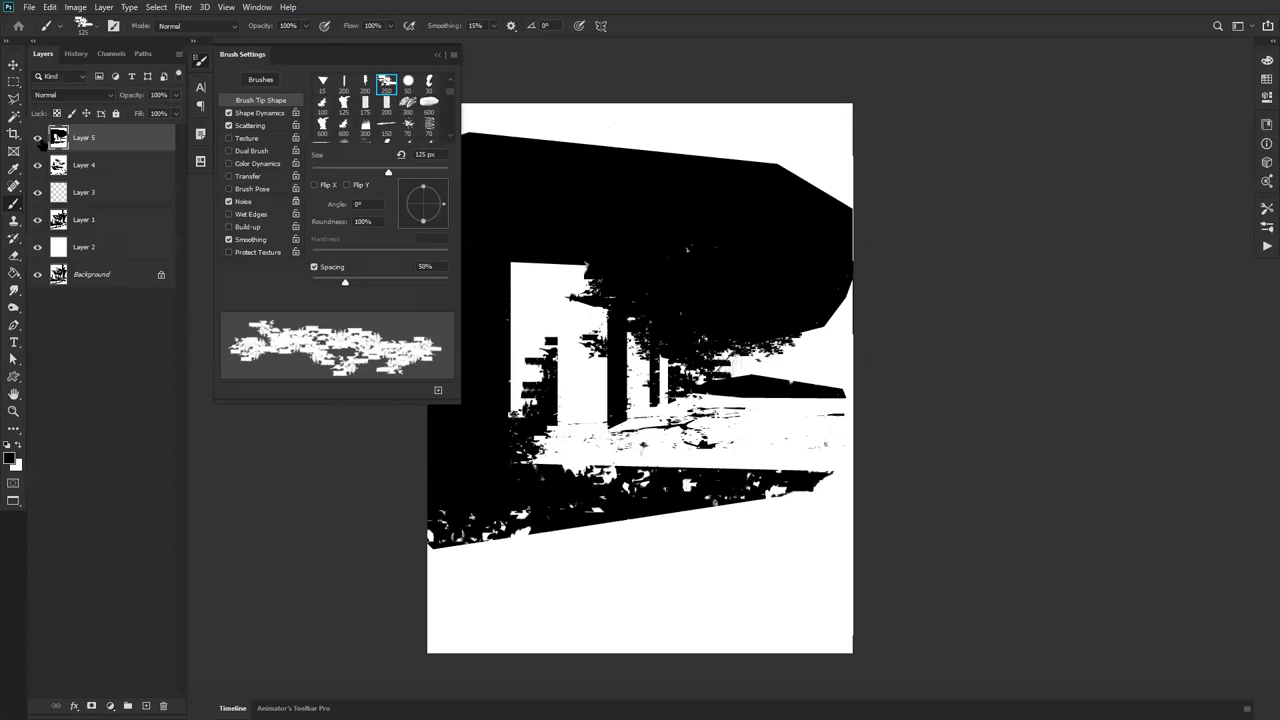
click(37, 138)
click(37, 165)
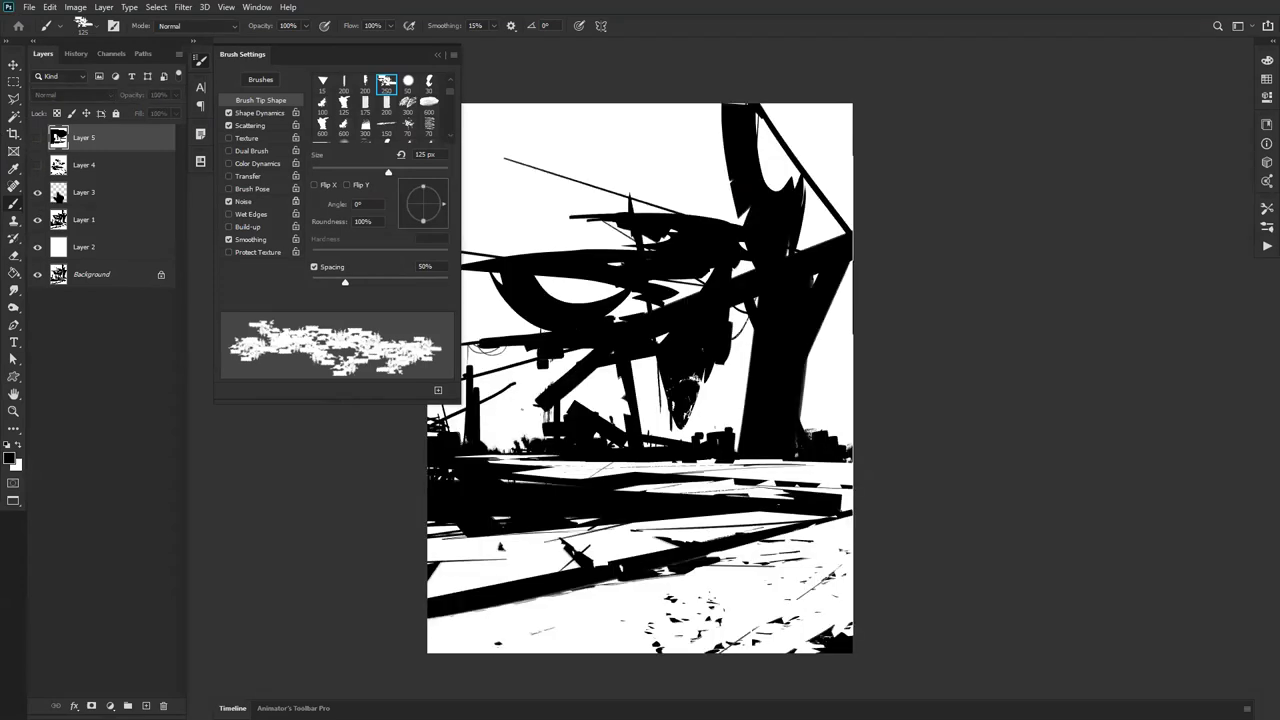
Step: Save the current 125 px textured brush as a new preset that includes its size and tool settings
right_click(760, 357)
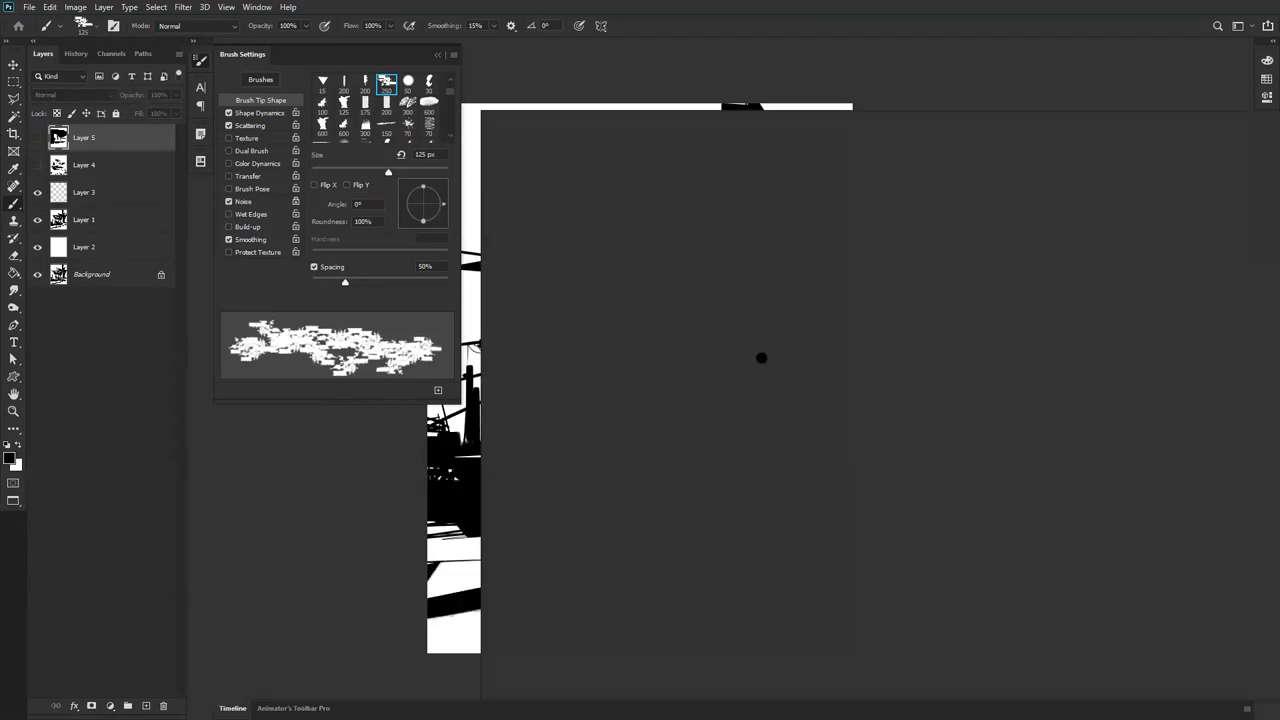
click(1263, 150)
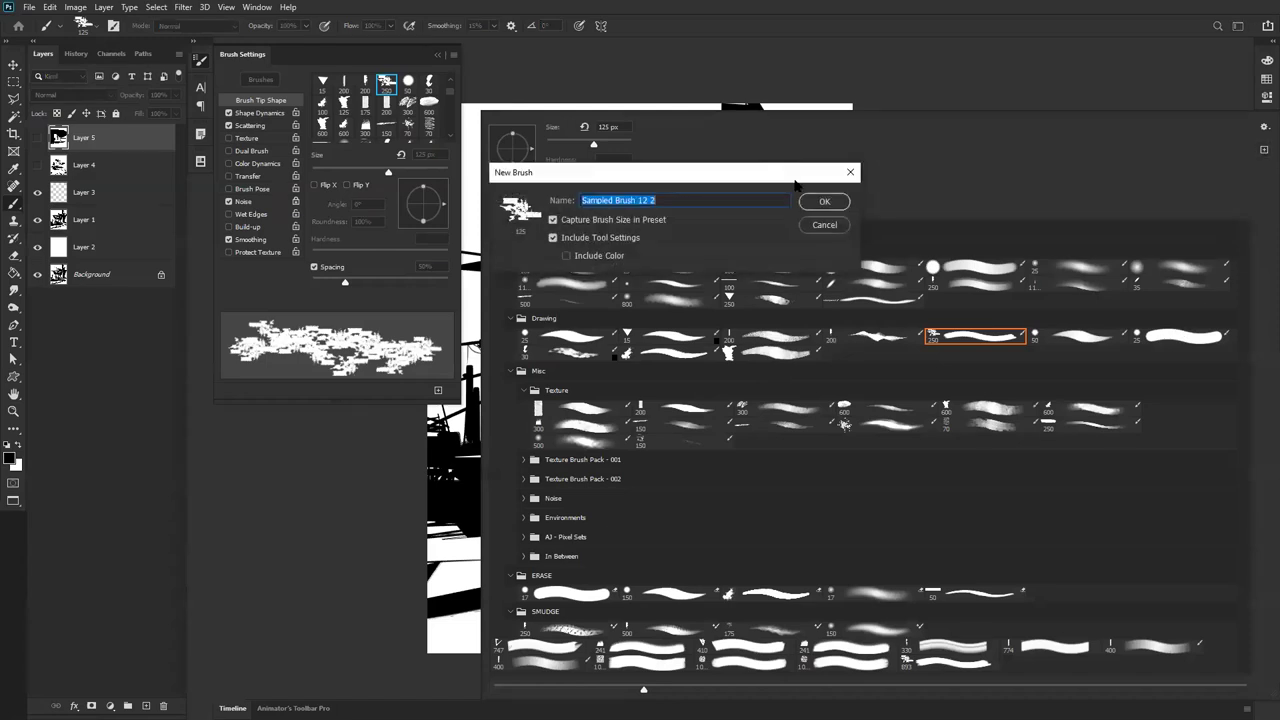
click(820, 203)
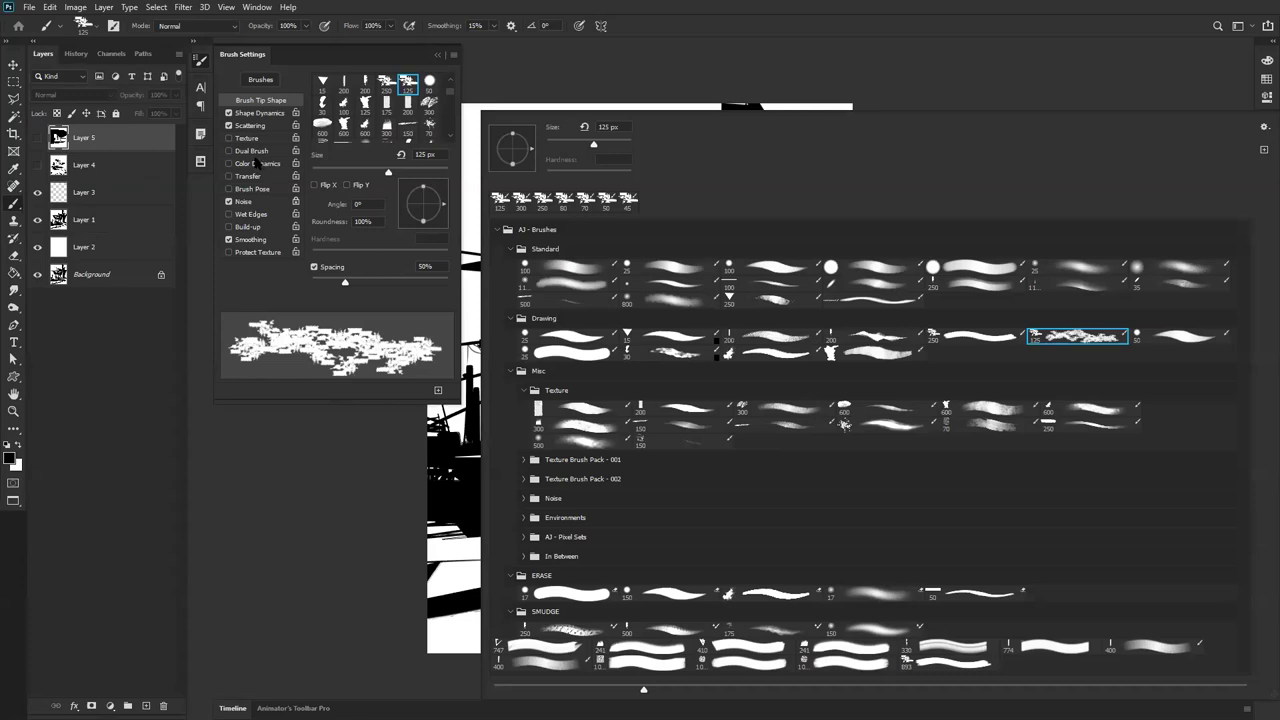
Step: Enable Color Dynamics for the new brush with hue, saturation and brightness jitter at 5% each
click(262, 164)
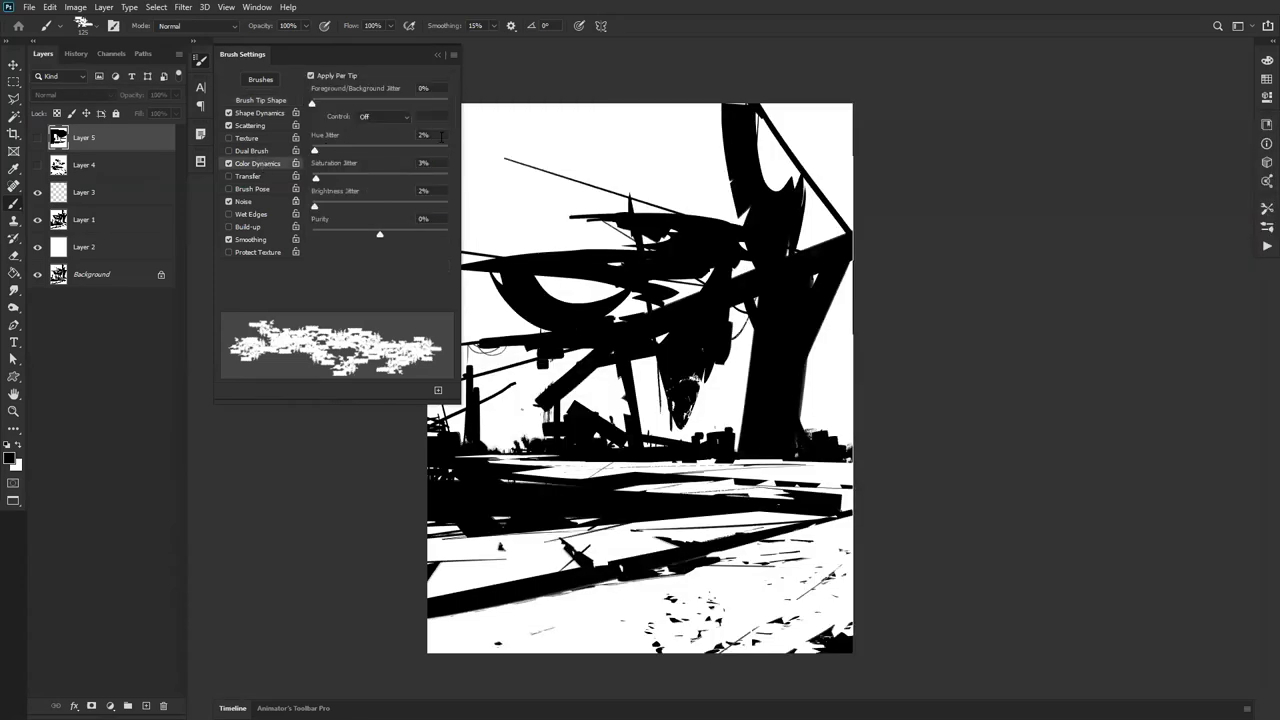
click(685, 120)
click(623, 263)
Step: Make Layer 1, which holds the black drawing, the active layer
click(95, 222)
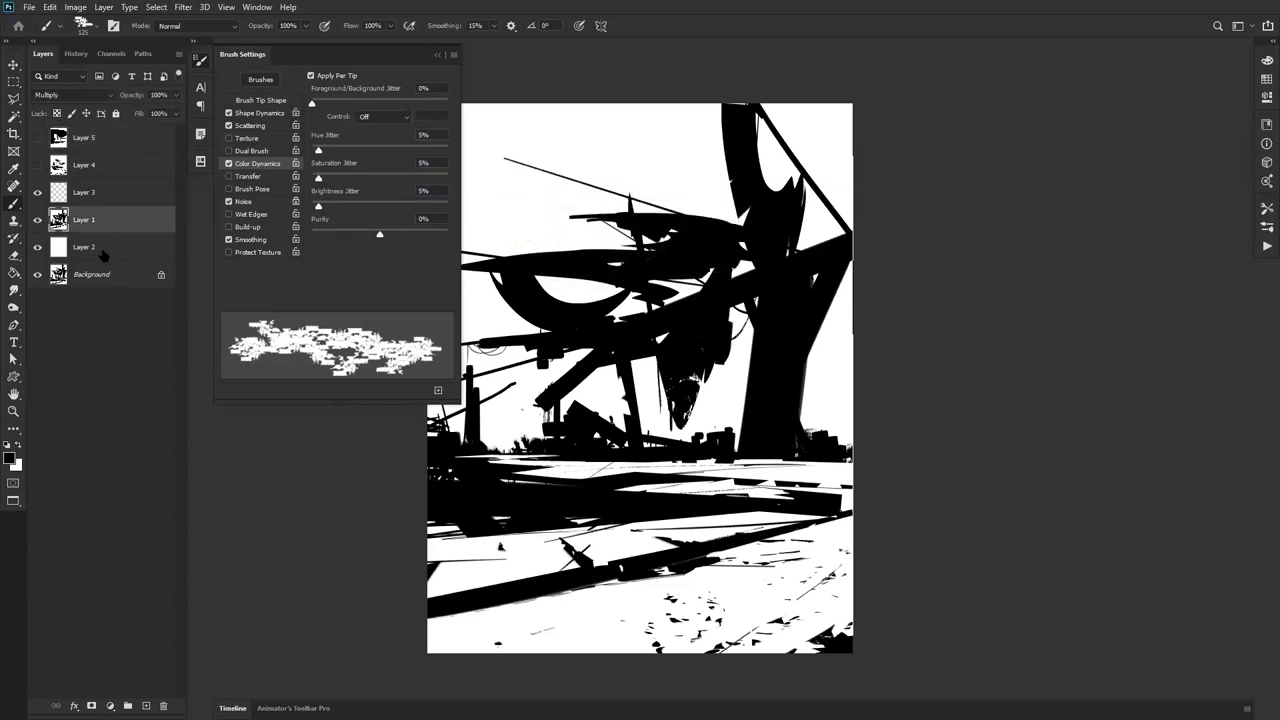
click(100, 252)
drag(547, 292, 722, 292)
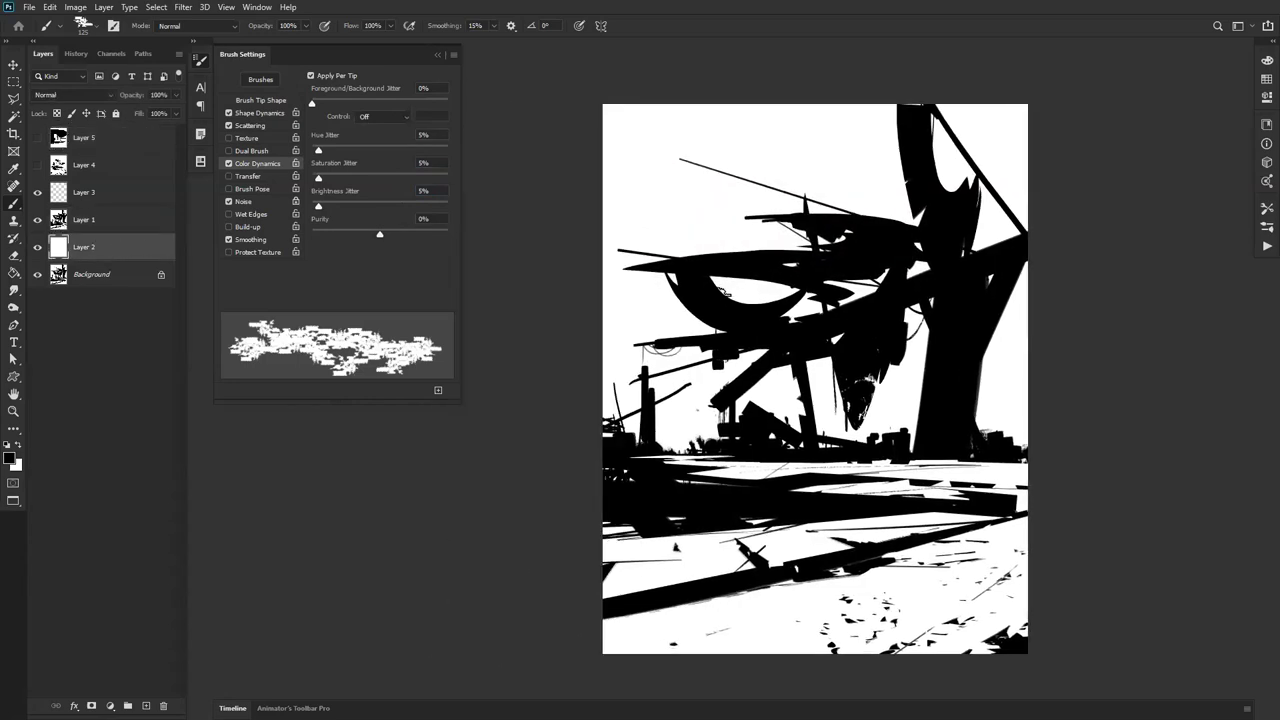
click(104, 224)
key(ctrl+u)
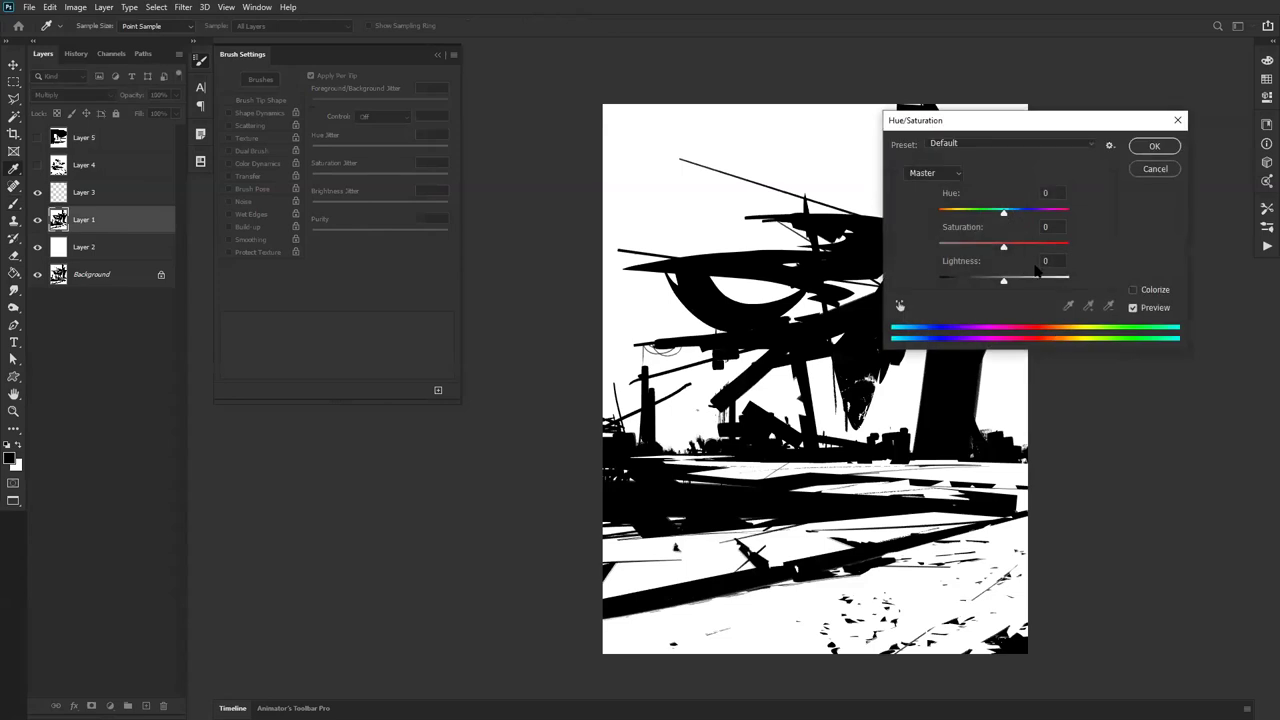
click(1135, 291)
drag(1022, 283, 984, 282)
click(1158, 170)
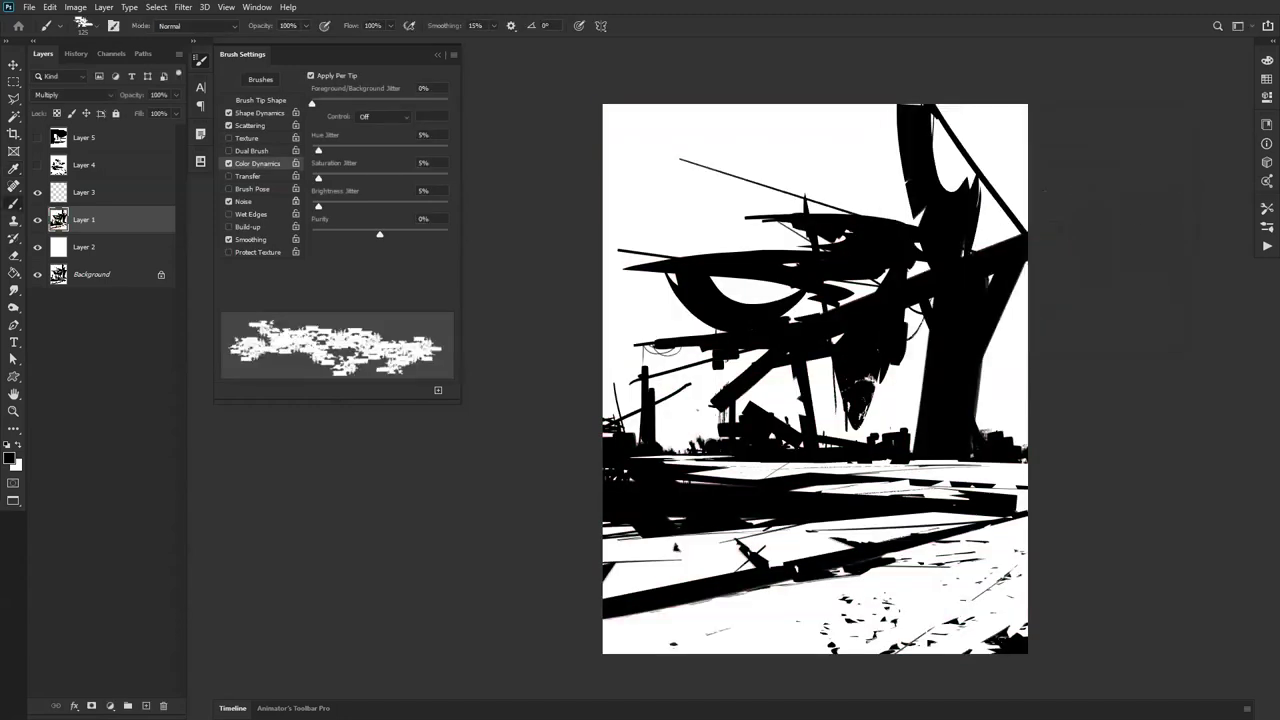
Step: Colorize Layer 1 blue in Hue/Saturation with hue 213, saturation 31 and lightness +34
key(ctrl+u)
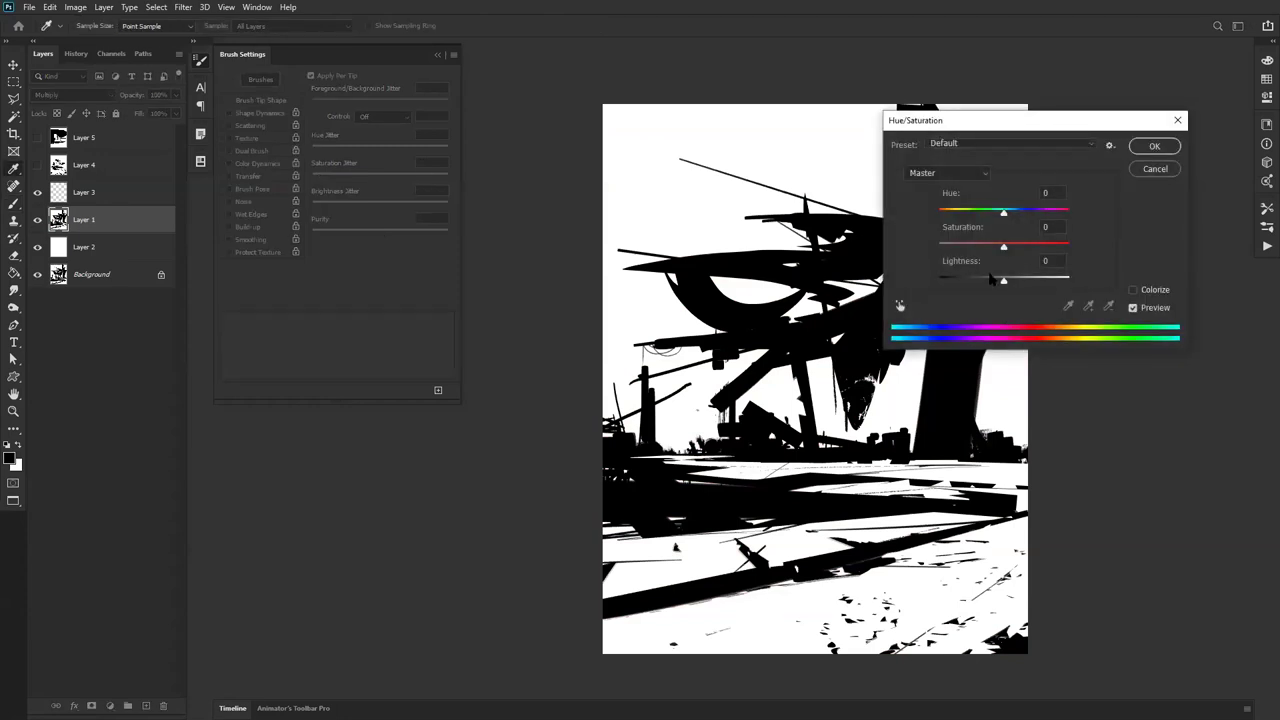
drag(1013, 282, 1033, 281)
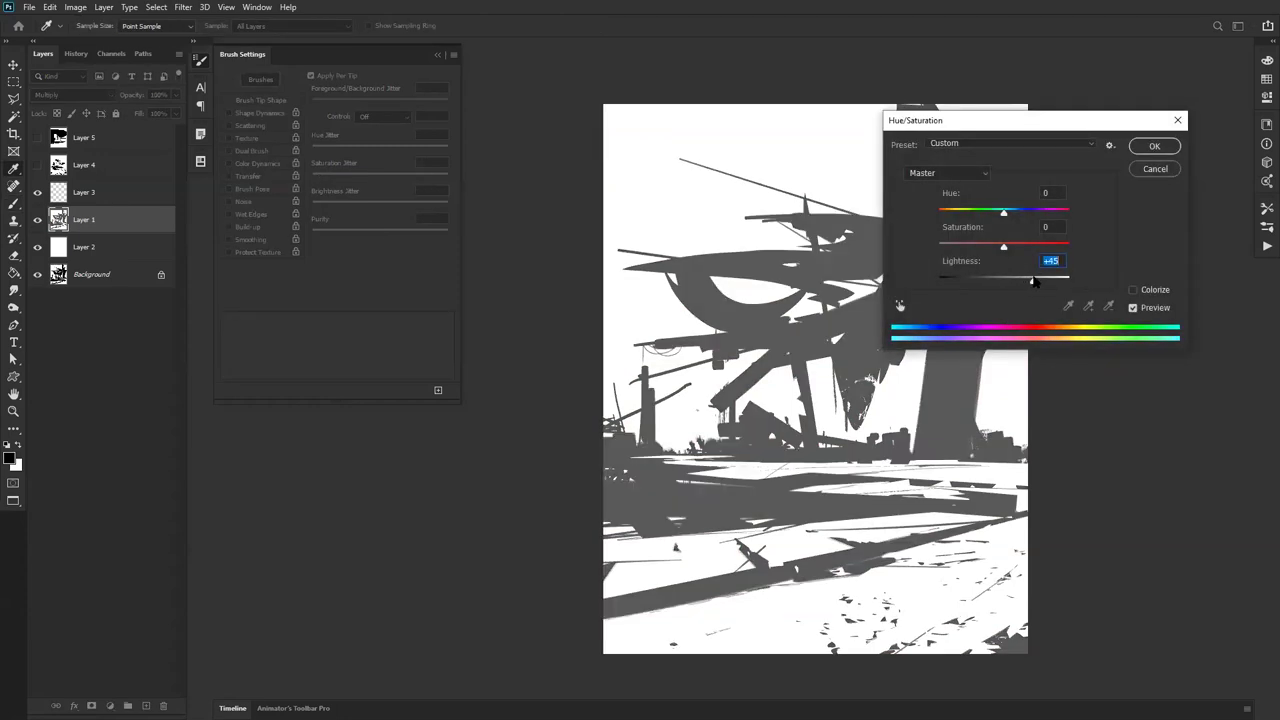
click(1140, 290)
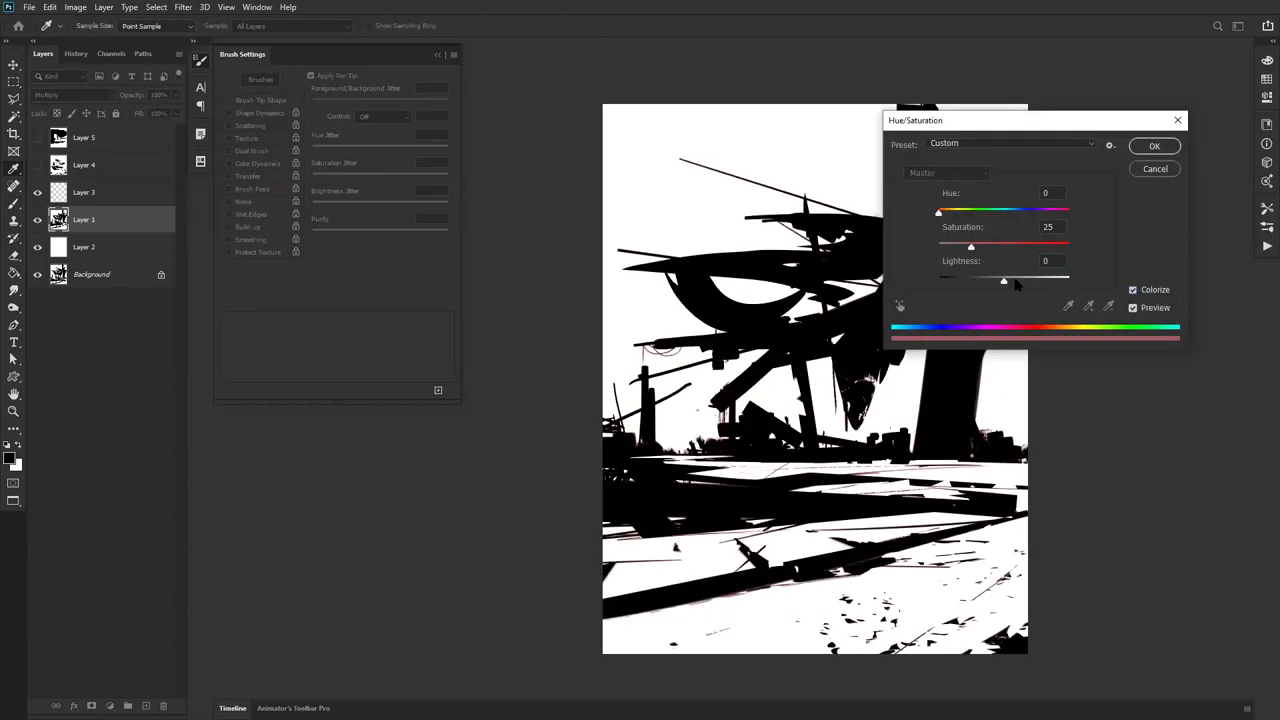
drag(1016, 284, 1027, 282)
click(987, 247)
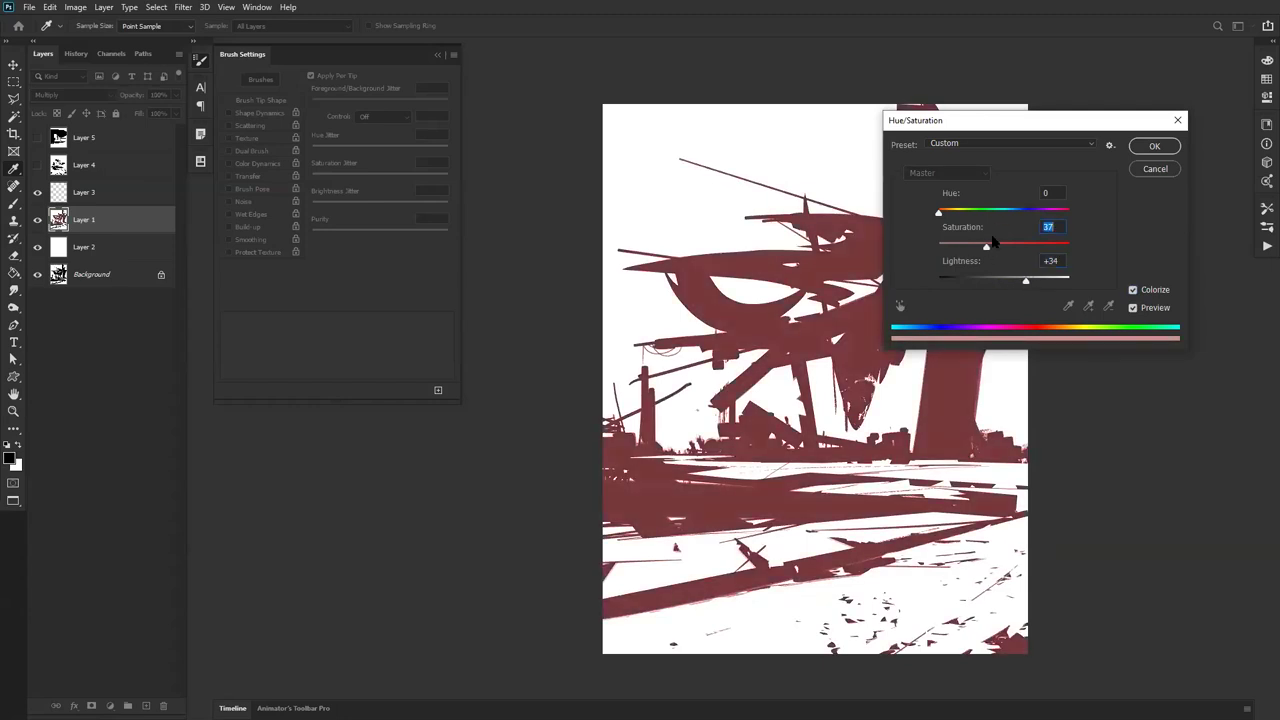
drag(962, 213, 978, 247)
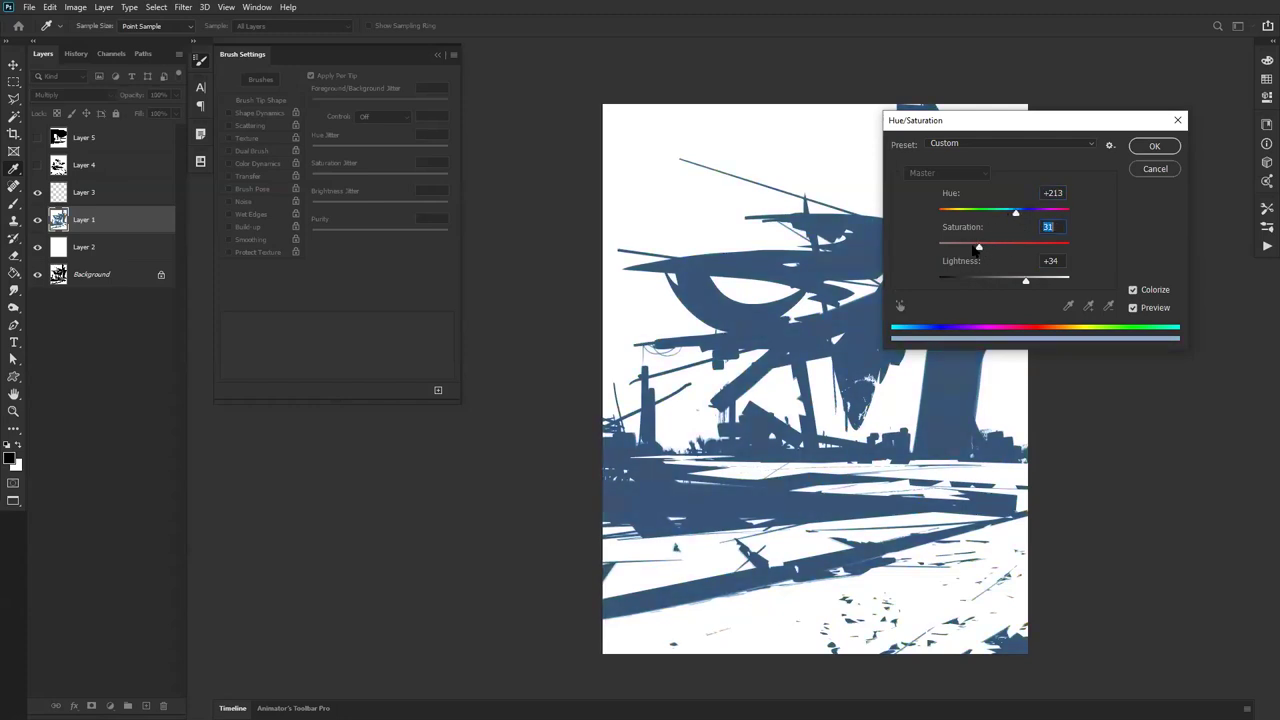
Step: Adjust Layer 1's colorization to saturation 43 and lightness +29, and apply it
mouse_move(1015, 285)
mouse_down()
mouse_move(996, 281)
mouse_move(1032, 283)
mouse_move(1011, 281)
mouse_move(1021, 289)
mouse_up()
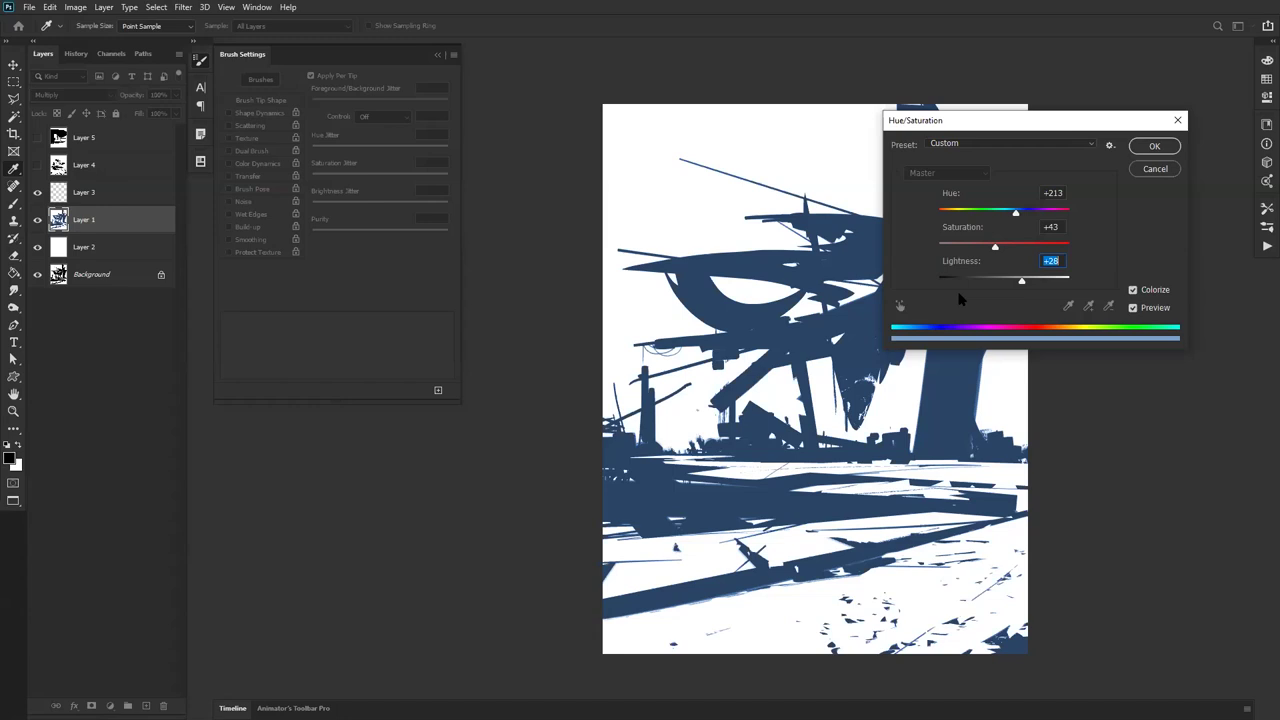
drag(1024, 287, 1020, 284)
click(1045, 281)
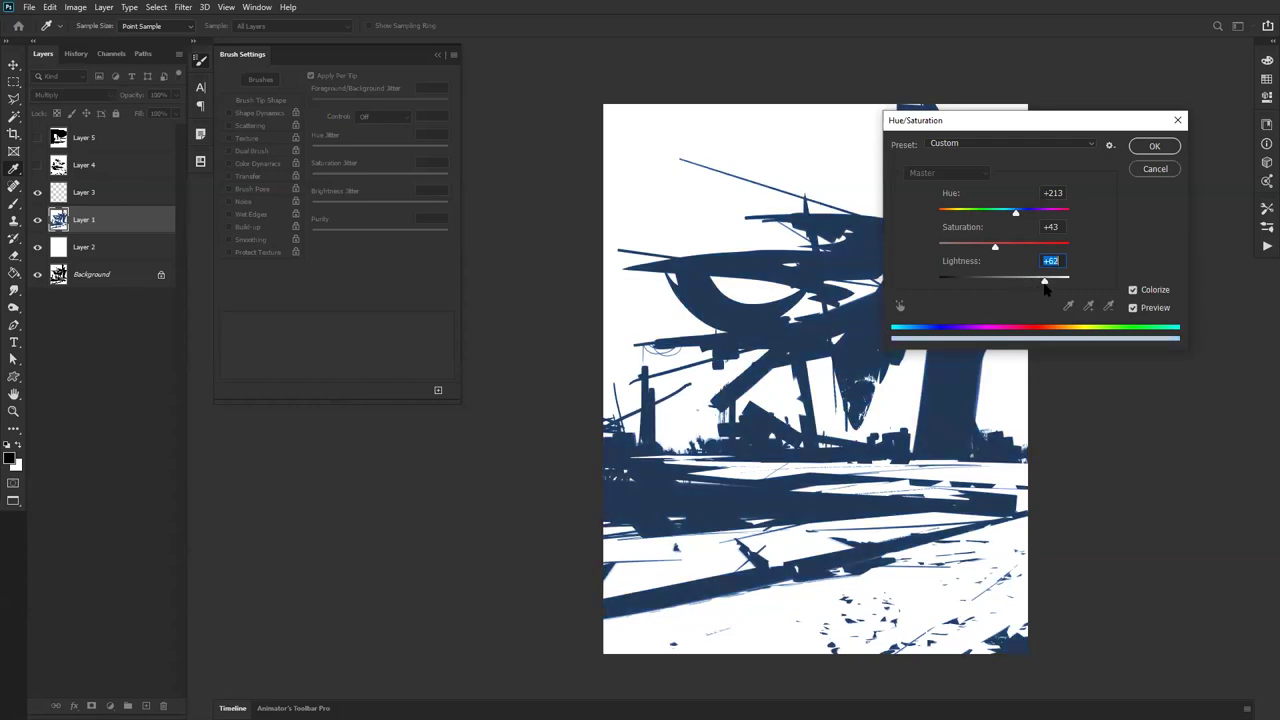
click(1032, 281)
click(1036, 281)
drag(1038, 285, 1023, 287)
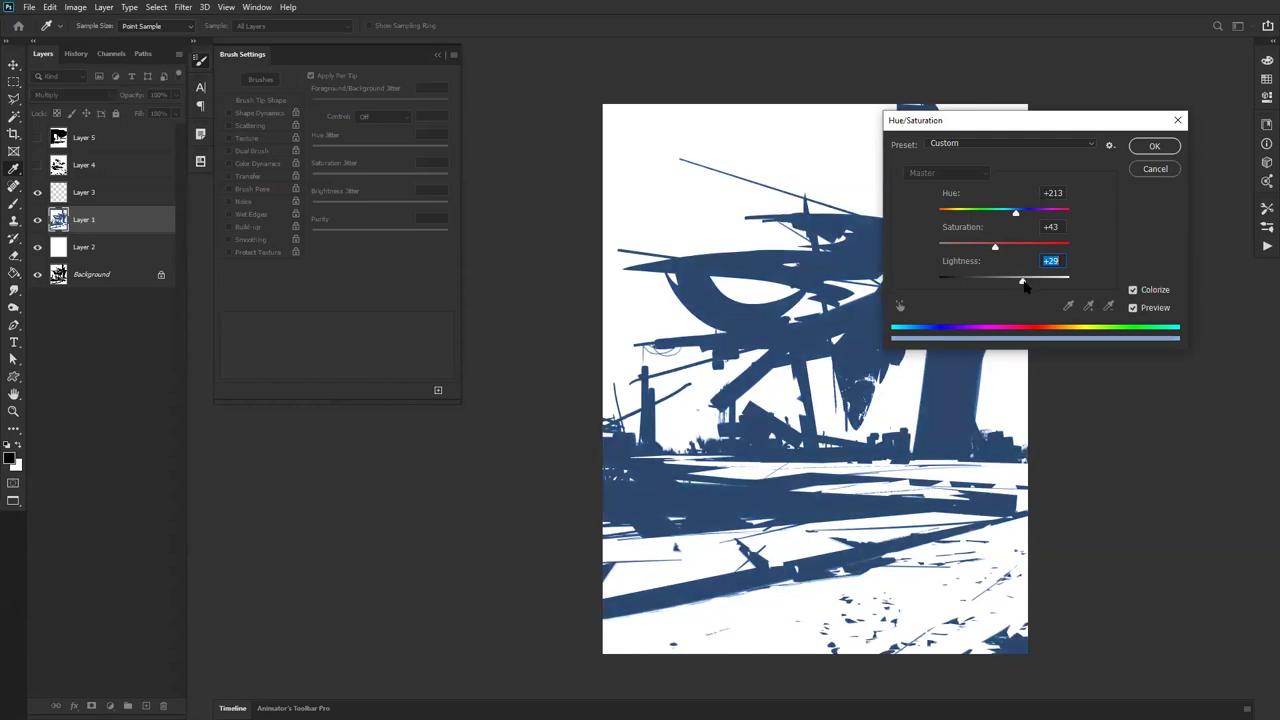
click(1155, 147)
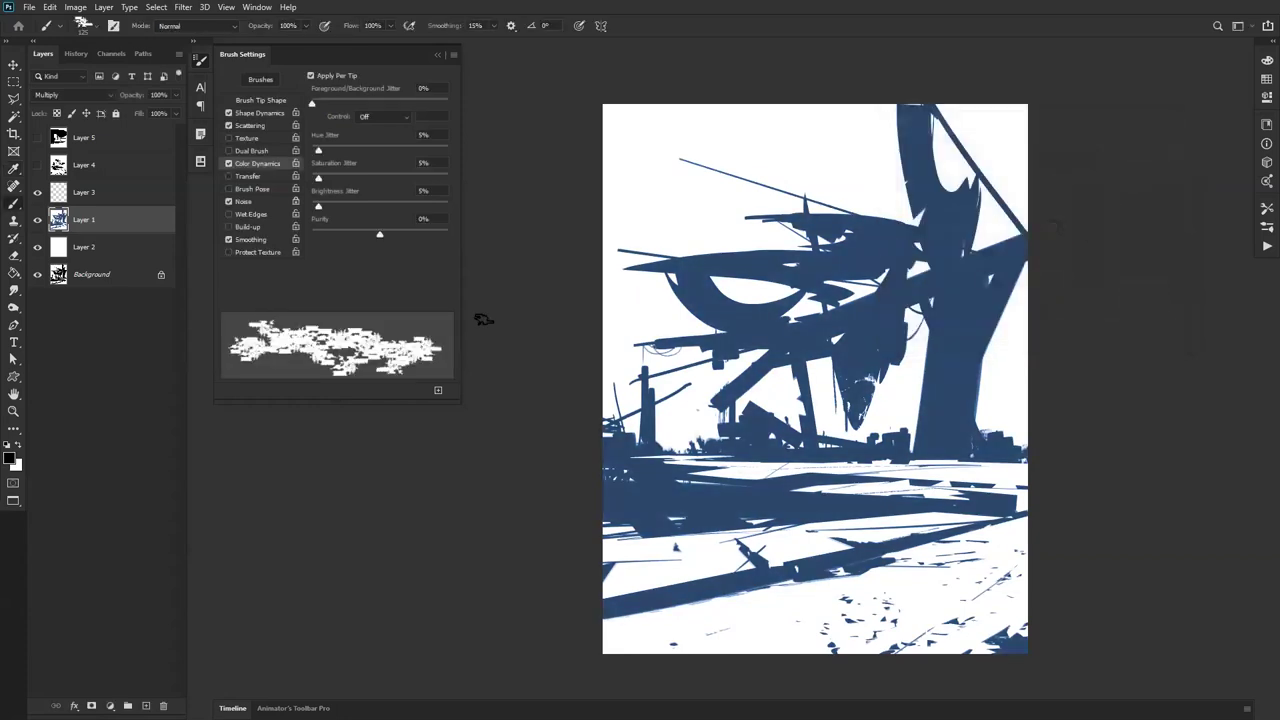
Step: Make Layer 2 the active layer and enlarge the textured brush to 1200 px
click(135, 248)
mouse_move(660, 356)
mouse_down()
mouse_move(686, 362)
mouse_move(661, 357)
mouse_up()
key(ctrl+z)
key(])
key(])
key(])
key(])
key(])
key(])
key(])
key(])
key(])
key(])
key(])
key(])
key(])
key(])
Step: Sample the drawing's blue, test scattered strokes on the canvas with the hue jitter set to 15%, and undo the test strokes
alt+click(765, 340)
mouse_move(822, 388)
mouse_down()
mouse_move(745, 440)
mouse_move(918, 308)
mouse_up()
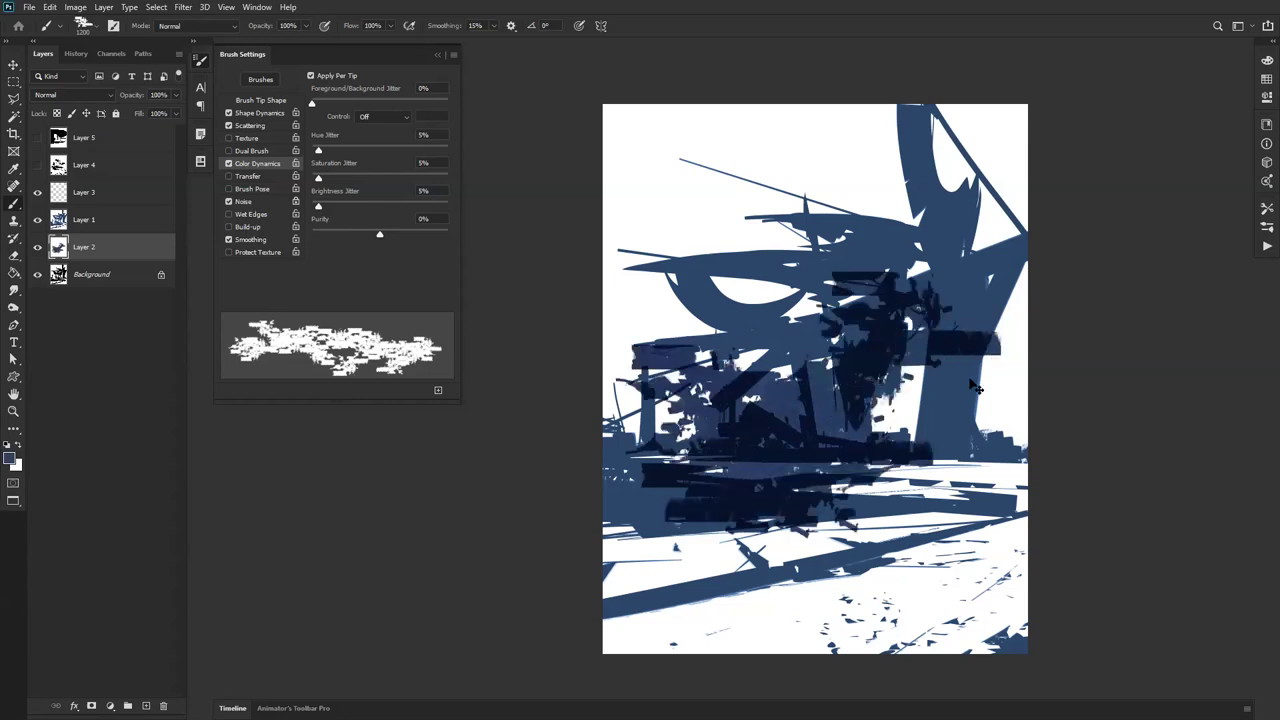
key(ctrl+z)
mouse_move(745, 380)
mouse_down()
mouse_move(720, 400)
mouse_move(740, 250)
mouse_move(700, 320)
mouse_up()
key(ctrl+z)
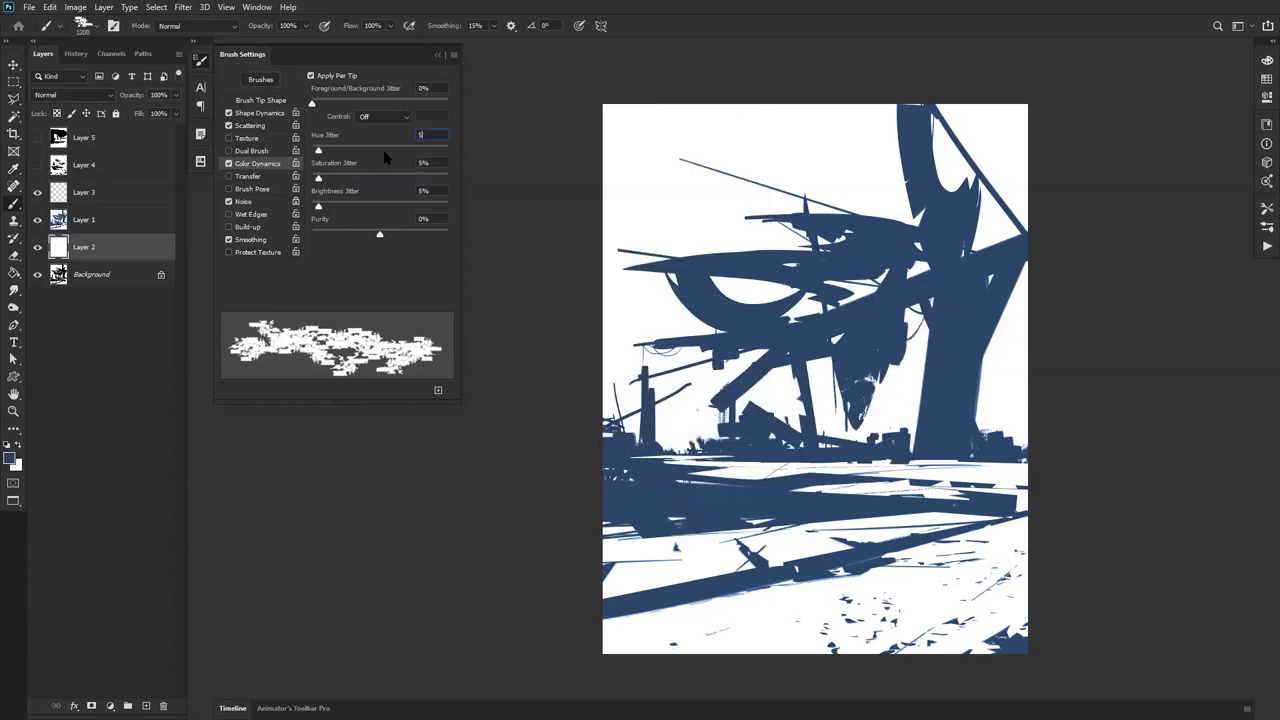
mouse_move(705, 190)
mouse_down()
mouse_move(675, 300)
mouse_move(790, 280)
mouse_move(695, 170)
mouse_up()
key(ctrl+z)
Step: Choose a pale grey-green and paint it across the whole sky behind the structure on Layer 2
click(1267, 61)
click(1077, 93)
drag(1237, 182, 1236, 186)
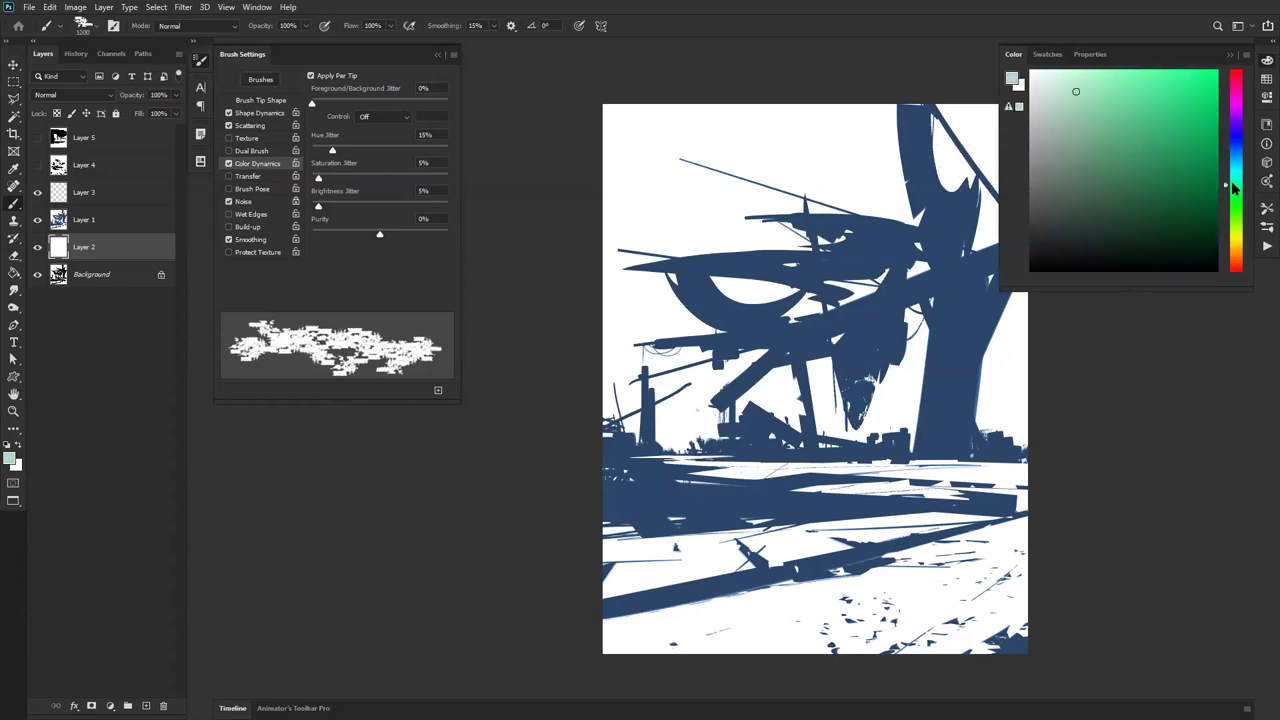
mouse_move(680, 115)
mouse_down()
mouse_move(726, 137)
mouse_move(858, 125)
mouse_move(814, 190)
mouse_move(805, 162)
mouse_move(774, 215)
mouse_move(798, 222)
mouse_move(900, 180)
mouse_up()
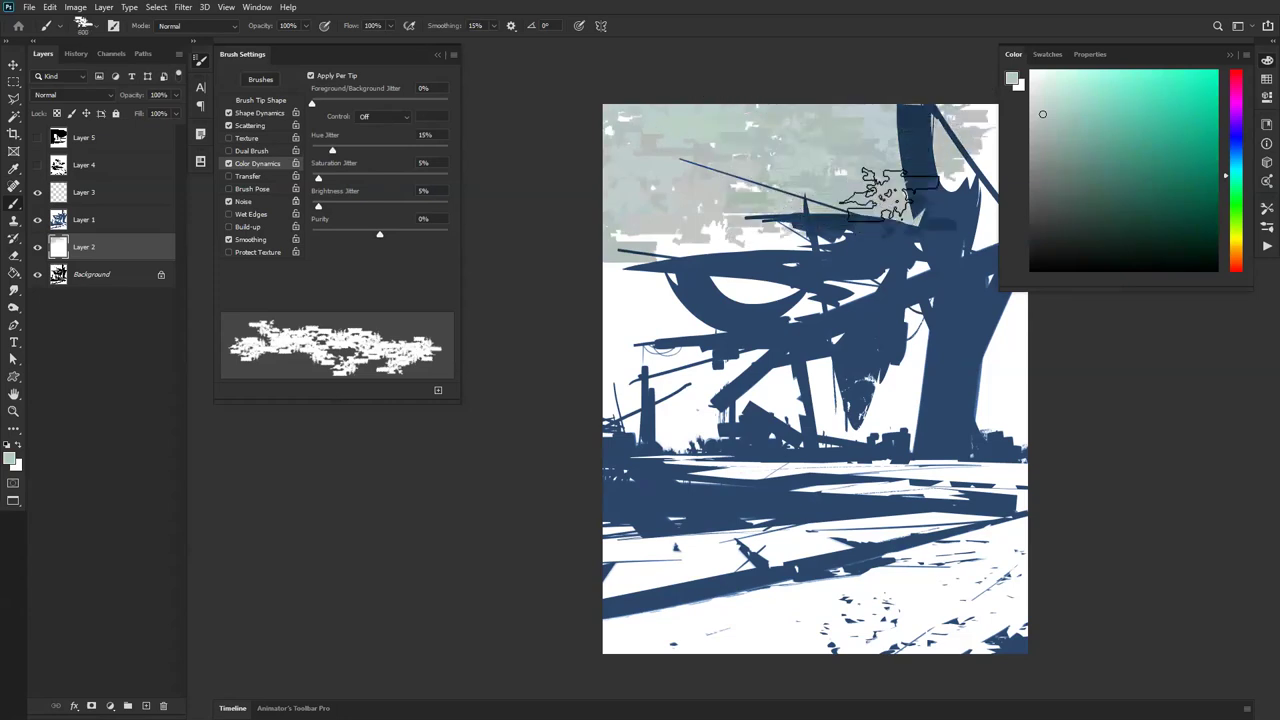
key(f)
key(f)
mouse_move(460, 282)
mouse_down()
mouse_move(562, 305)
mouse_move(617, 293)
mouse_move(841, 62)
mouse_move(791, 218)
mouse_move(639, 352)
mouse_move(572, 307)
mouse_move(480, 347)
mouse_move(437, 394)
mouse_move(510, 380)
mouse_move(515, 405)
mouse_move(610, 395)
mouse_move(845, 260)
mouse_up()
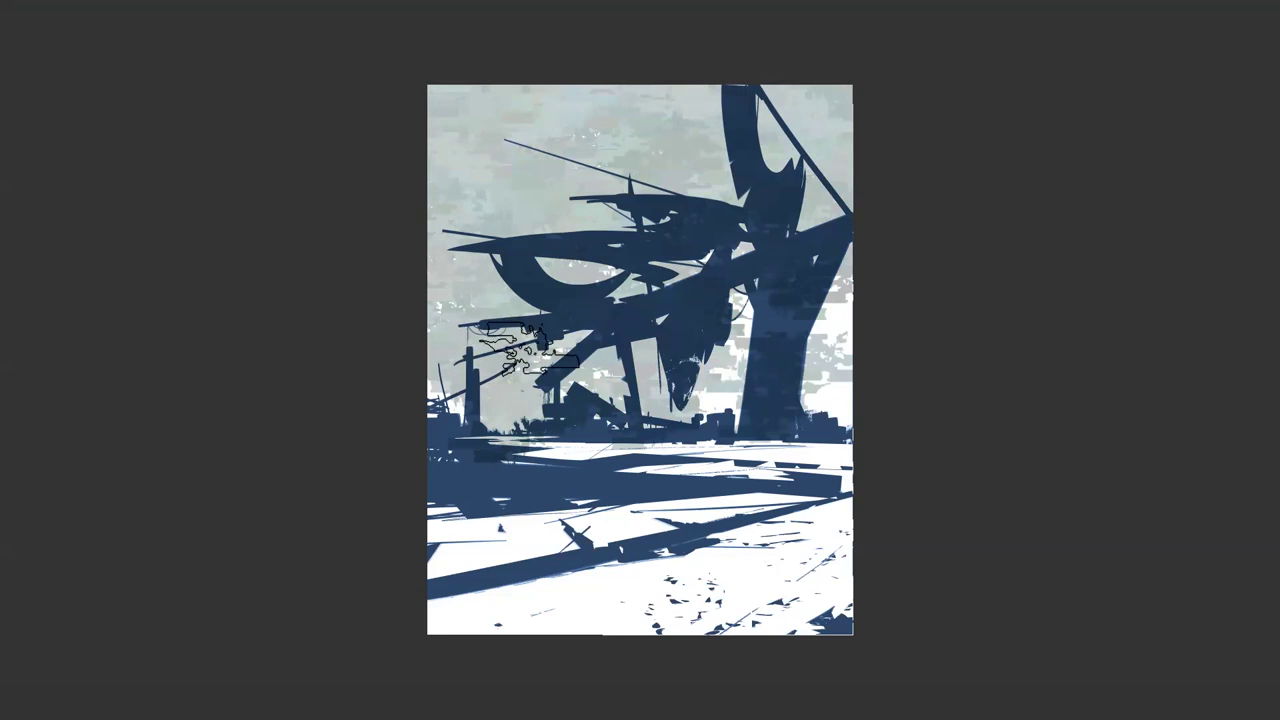
Step: Choose a dark green and paint a textured band across the foreground, redoing the stroke below the first attempt
key(Tab)
click(1196, 216)
mouse_move(885, 525)
mouse_down()
mouse_move(700, 470)
mouse_move(440, 540)
mouse_up()
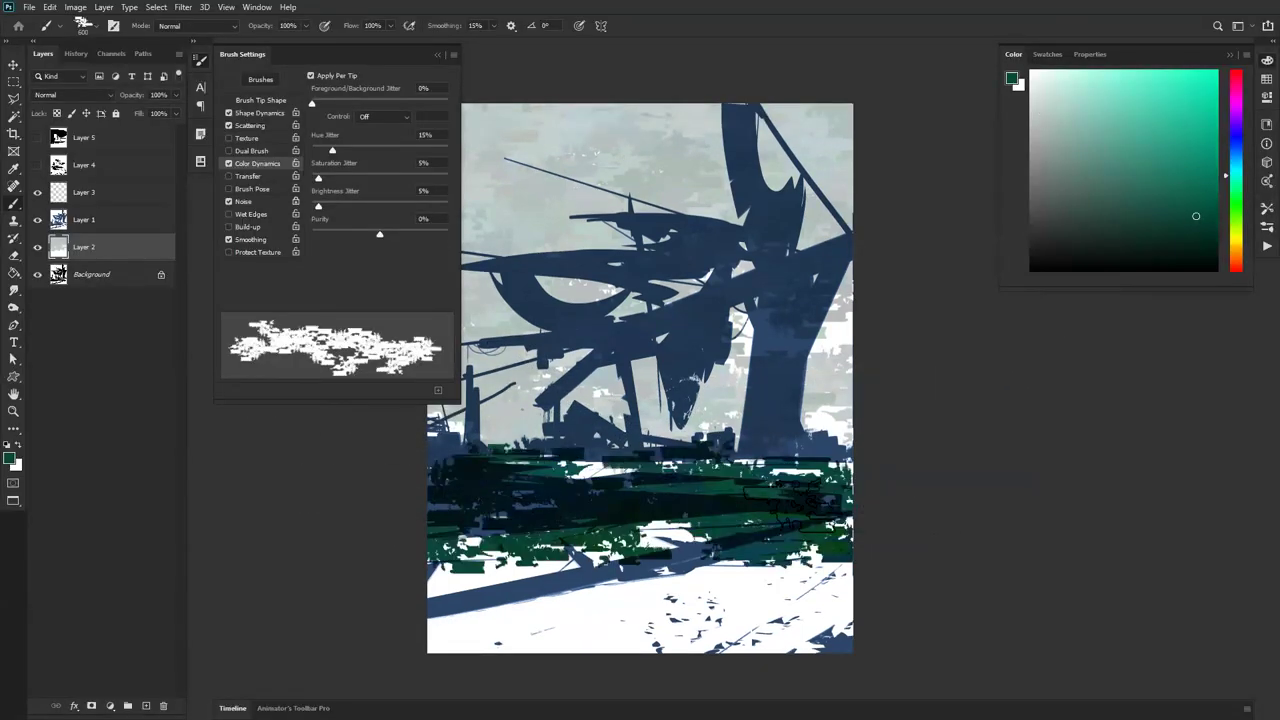
key(ctrl+z)
mouse_move(838, 552)
mouse_down()
mouse_move(450, 600)
mouse_move(409, 571)
mouse_move(430, 580)
mouse_up()
Step: Choose a light orange and paint it over the green foreground band and the lower ground
drag(1235, 238, 1236, 250)
click(1153, 99)
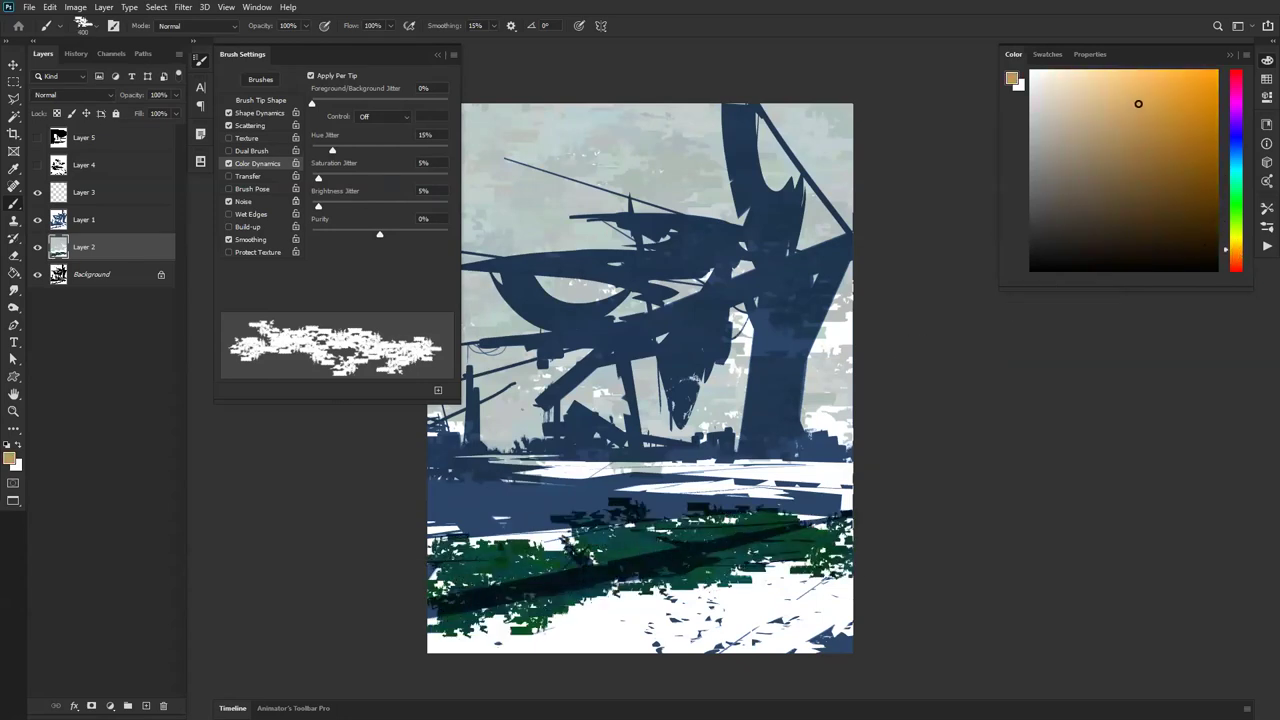
drag(850, 530, 635, 540)
key(Tab)
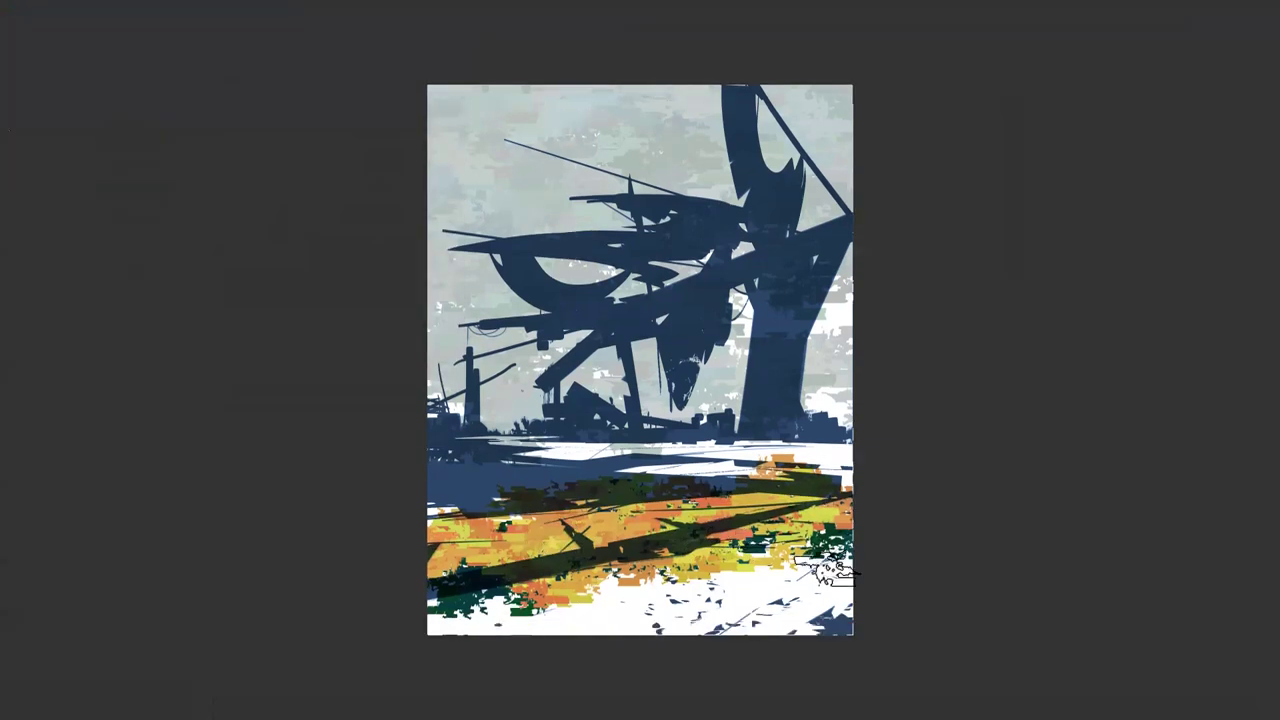
mouse_move(880, 557)
mouse_down()
mouse_move(760, 560)
mouse_move(815, 568)
mouse_move(663, 622)
mouse_move(407, 604)
mouse_up()
Step: Fill the remaining ground up to the horizon with orange strokes, using a smaller brush
key(bracketleft)
key(bracketleft)
key(bracketleft)
mouse_move(835, 502)
mouse_down()
mouse_move(658, 463)
mouse_move(720, 461)
mouse_move(430, 460)
mouse_up()
mouse_move(860, 467)
mouse_down()
mouse_move(710, 461)
mouse_move(800, 456)
mouse_move(770, 449)
mouse_up()
mouse_move(449, 469)
mouse_down()
mouse_move(524, 480)
mouse_move(514, 519)
mouse_move(524, 515)
mouse_move(438, 424)
mouse_up()
key(f)
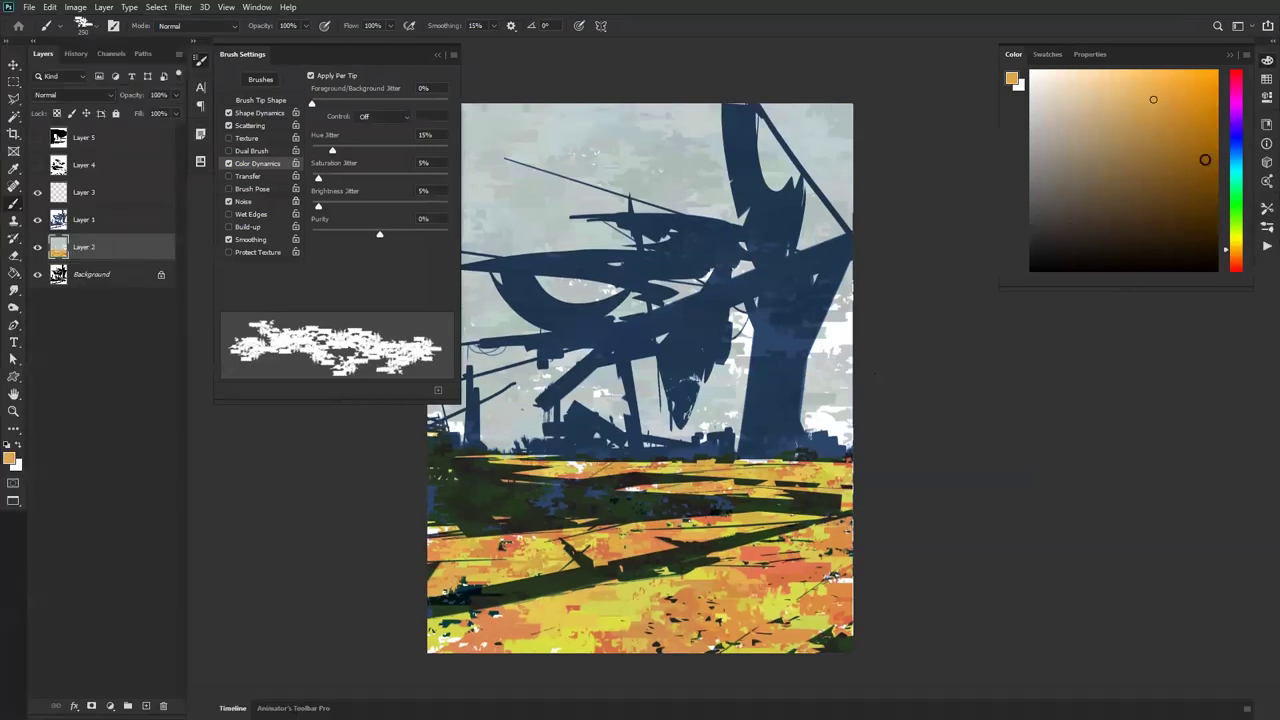
Step: Choose a saturated red, try painting it over the trunk and beams, and undo those strokes
click(1236, 268)
click(1189, 117)
mouse_move(785, 318)
mouse_down()
mouse_move(770, 440)
mouse_move(785, 360)
mouse_move(760, 332)
mouse_move(752, 387)
mouse_up()
key(ctrl+z)
drag(760, 295, 738, 316)
drag(655, 350, 659, 401)
key(ctrl+z)
key(ctrl+z)
key(ctrl+z)
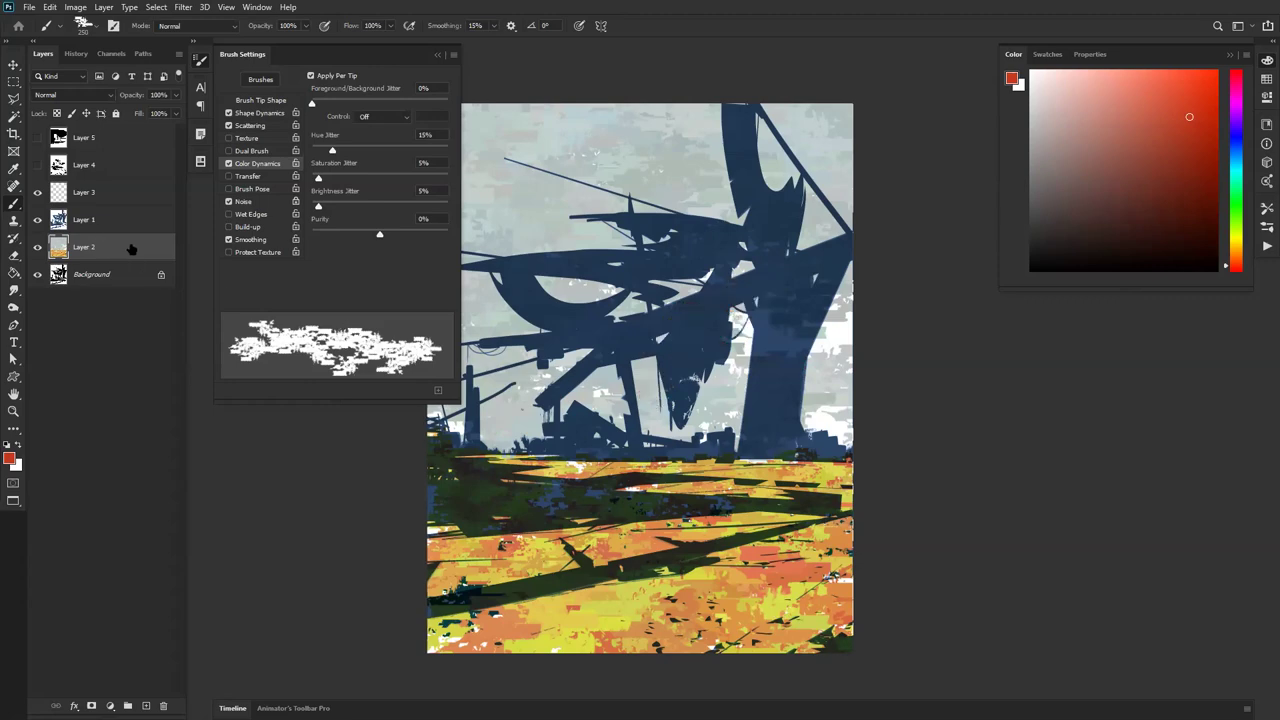
Step: Select the structure's connected blue silhouette on Layer 1 with the Magic Wand, return to the Brush tool, and hide the selection edges
click(95, 221)
key(w)
click(667, 338)
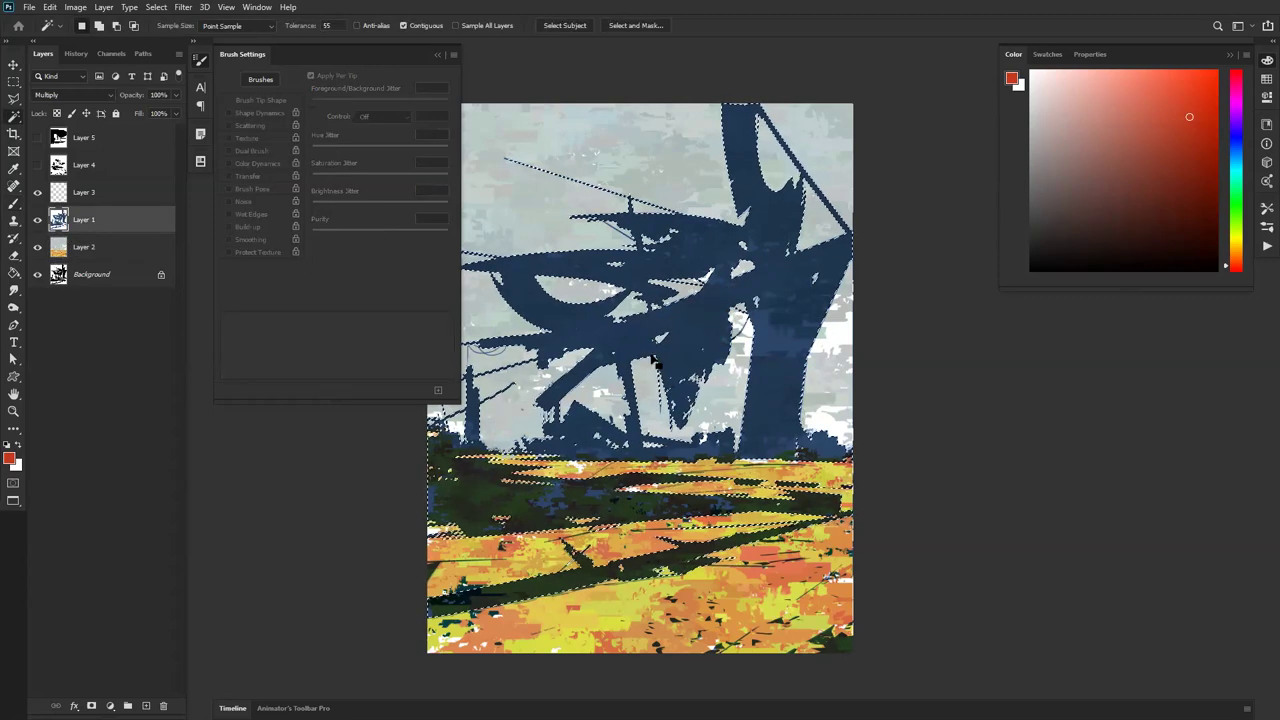
key(f)
key(b)
key(ctrl+h)
Step: Paint the red inside the selection on Layer 2 to darken the trunk, beams and objects along the horizon
mouse_move(670, 298)
mouse_down()
mouse_move(654, 382)
mouse_move(697, 307)
mouse_move(674, 406)
mouse_up()
key(ctrl+z)
key(f)
key(f)
mouse_move(686, 290)
mouse_down()
mouse_move(690, 317)
mouse_move(780, 245)
mouse_move(745, 215)
mouse_move(690, 235)
mouse_move(500, 255)
mouse_move(600, 295)
mouse_move(650, 340)
mouse_move(540, 350)
mouse_move(600, 400)
mouse_move(610, 430)
mouse_move(690, 425)
mouse_move(755, 390)
mouse_move(810, 265)
mouse_move(735, 95)
mouse_up()
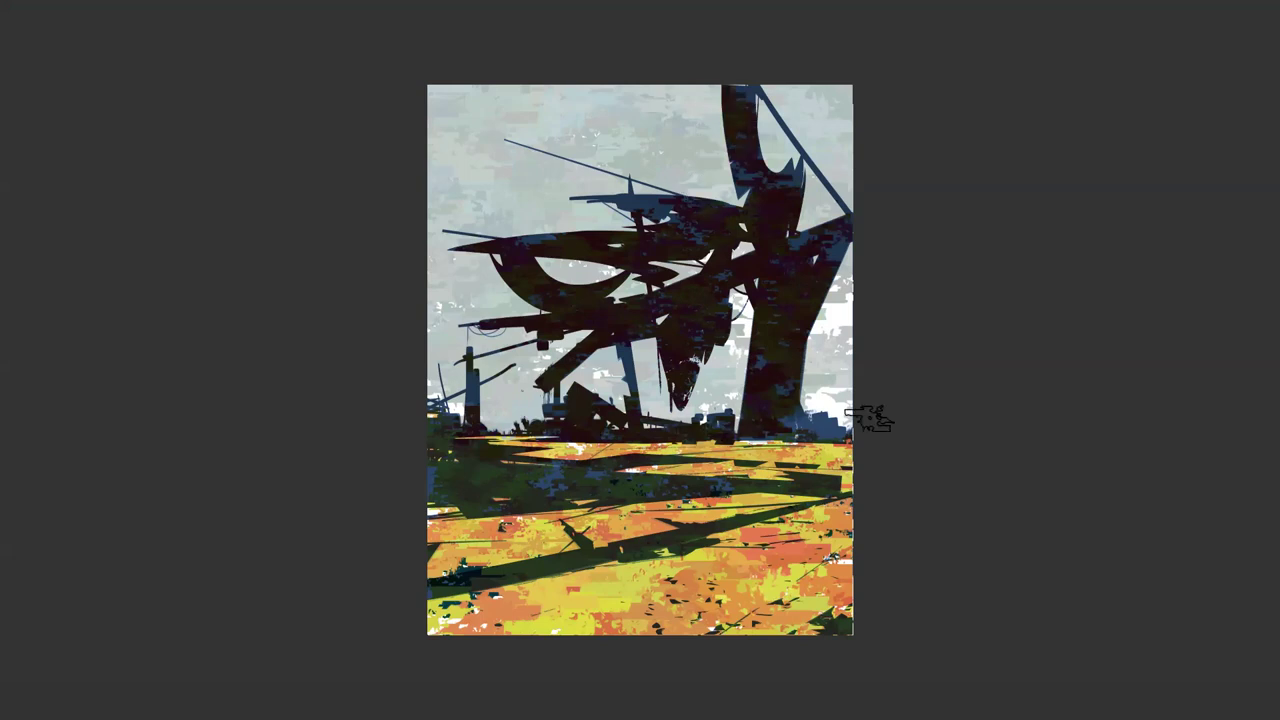
drag(432, 468, 620, 473)
drag(440, 430, 487, 464)
drag(458, 370, 470, 385)
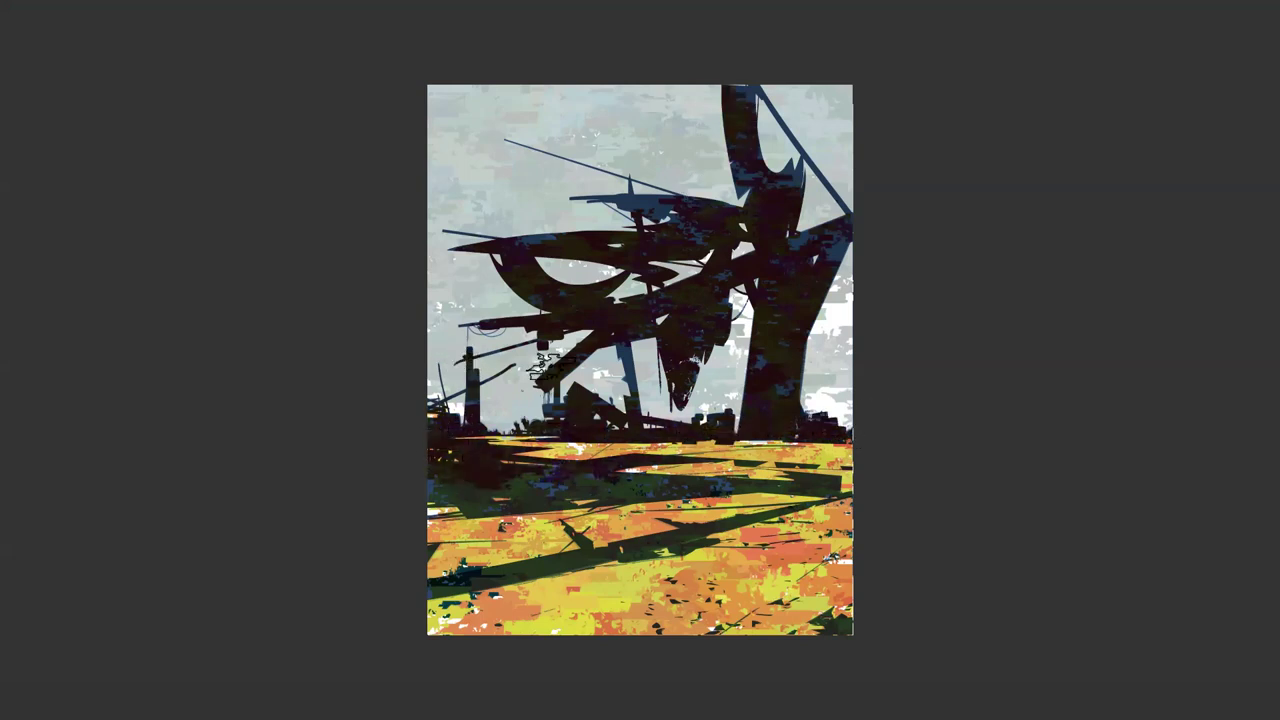
Step: Choose a very dark red and paint it over the structure and the ground shadows within the selection
key(f)
click(1204, 225)
mouse_move(790, 365)
mouse_down()
mouse_move(804, 300)
mouse_move(820, 205)
mouse_up()
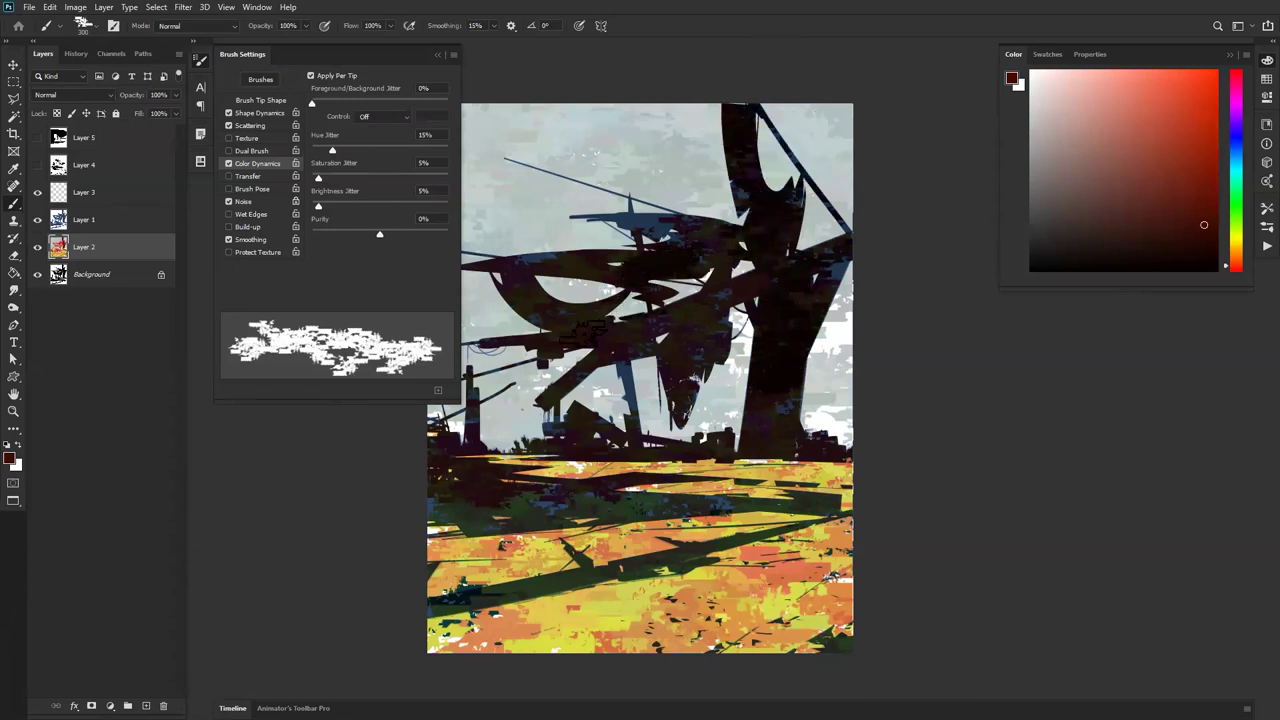
drag(666, 214, 606, 232)
drag(588, 441, 708, 396)
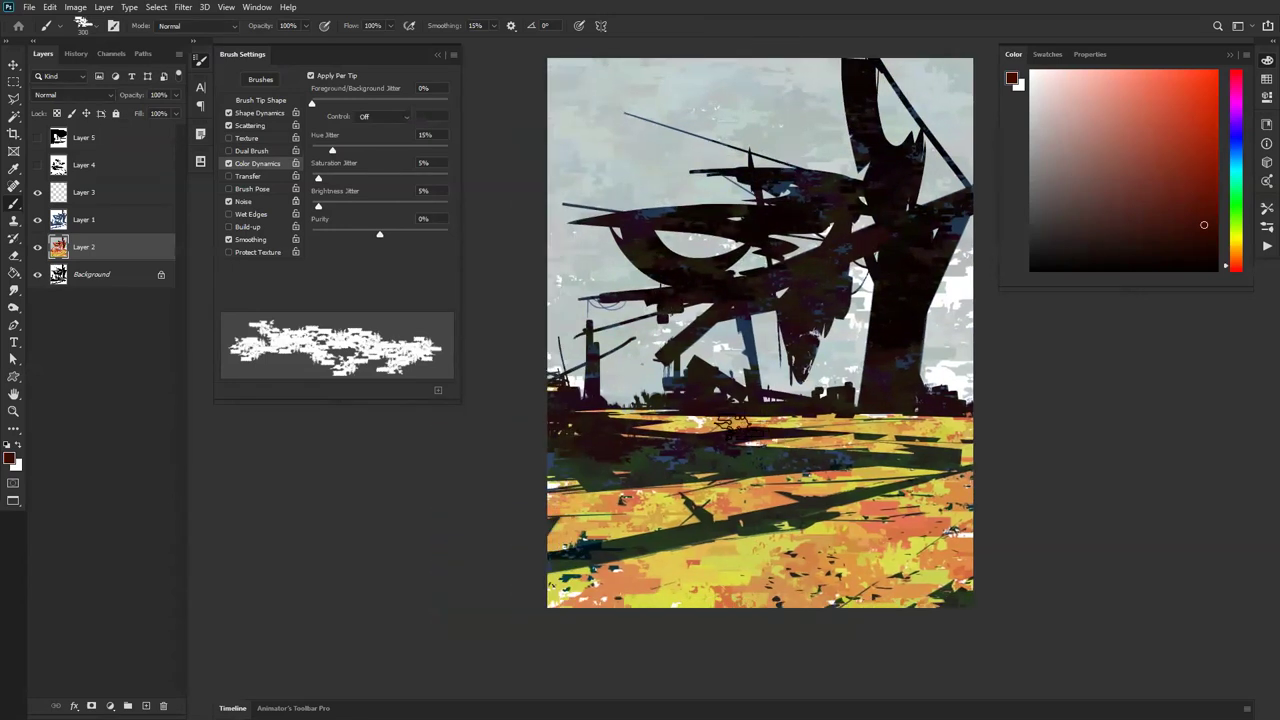
drag(725, 440, 486, 455)
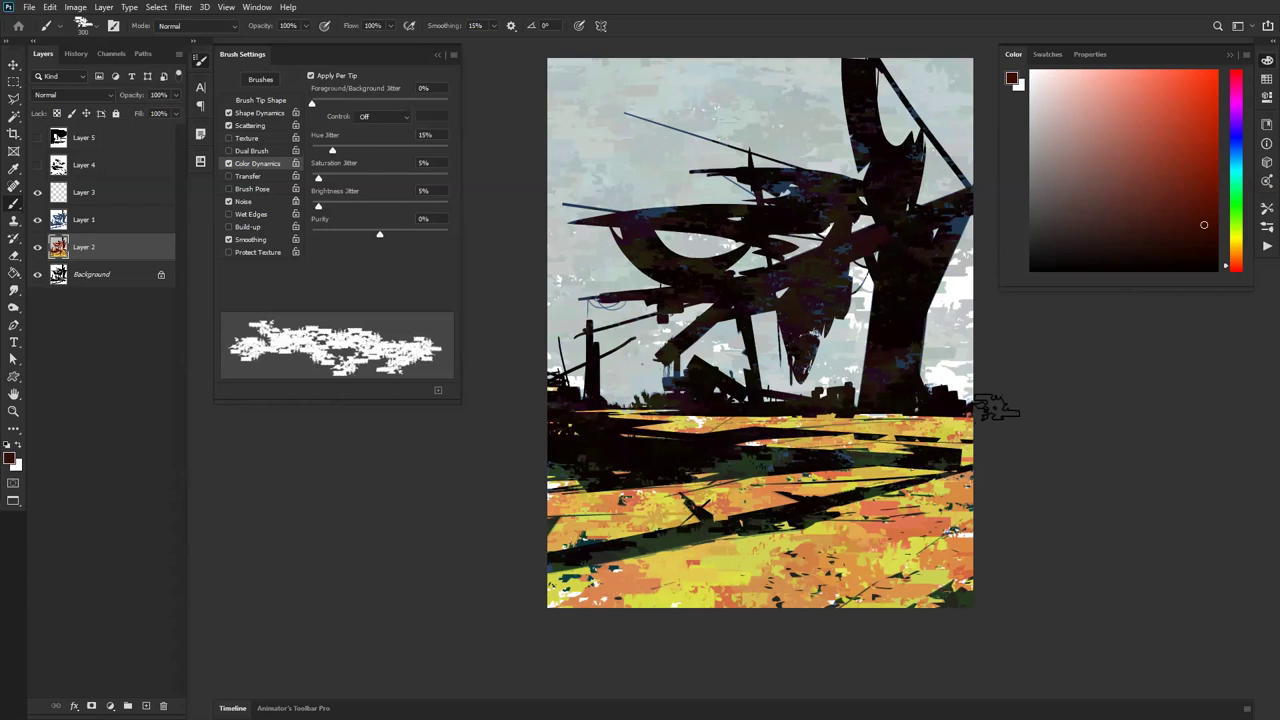
Step: Try lightening the ground shadows with a pale pink, undo it, and pick a brownish red instead
drag(1124, 140, 1091, 91)
mouse_move(782, 520)
mouse_down()
mouse_move(944, 434)
mouse_move(656, 472)
mouse_up()
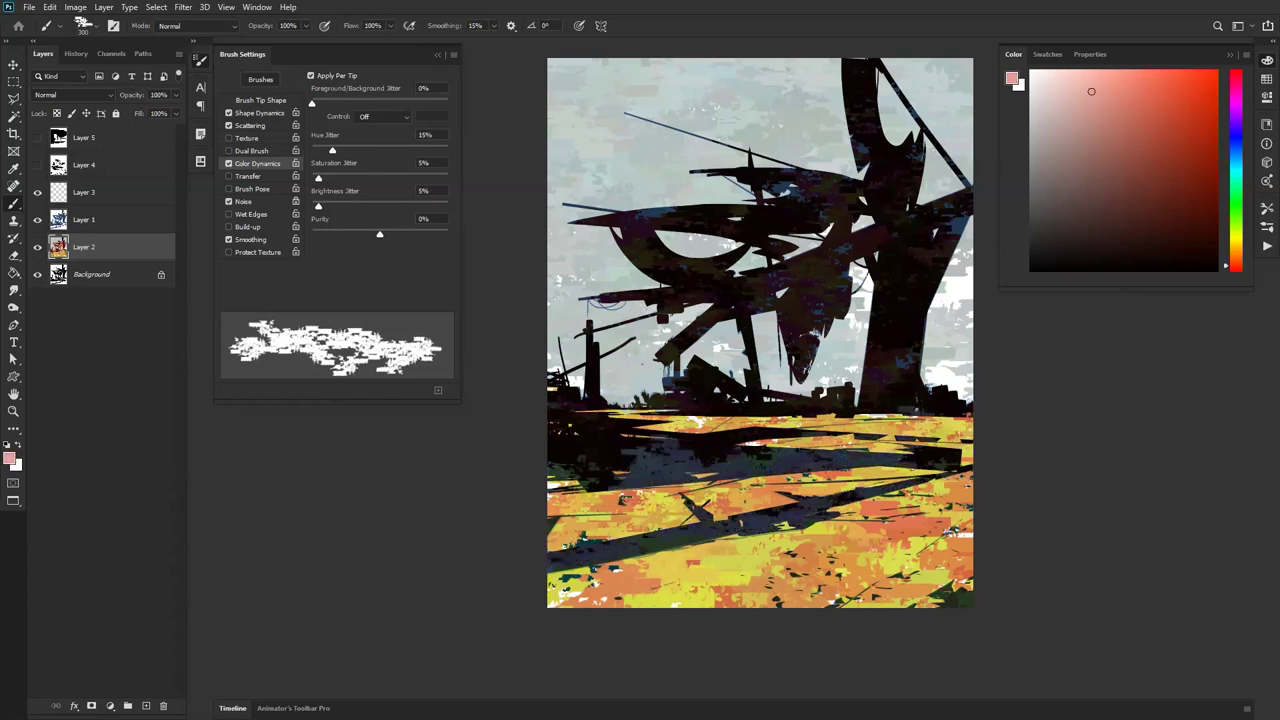
key(ctrl+z)
click(1163, 183)
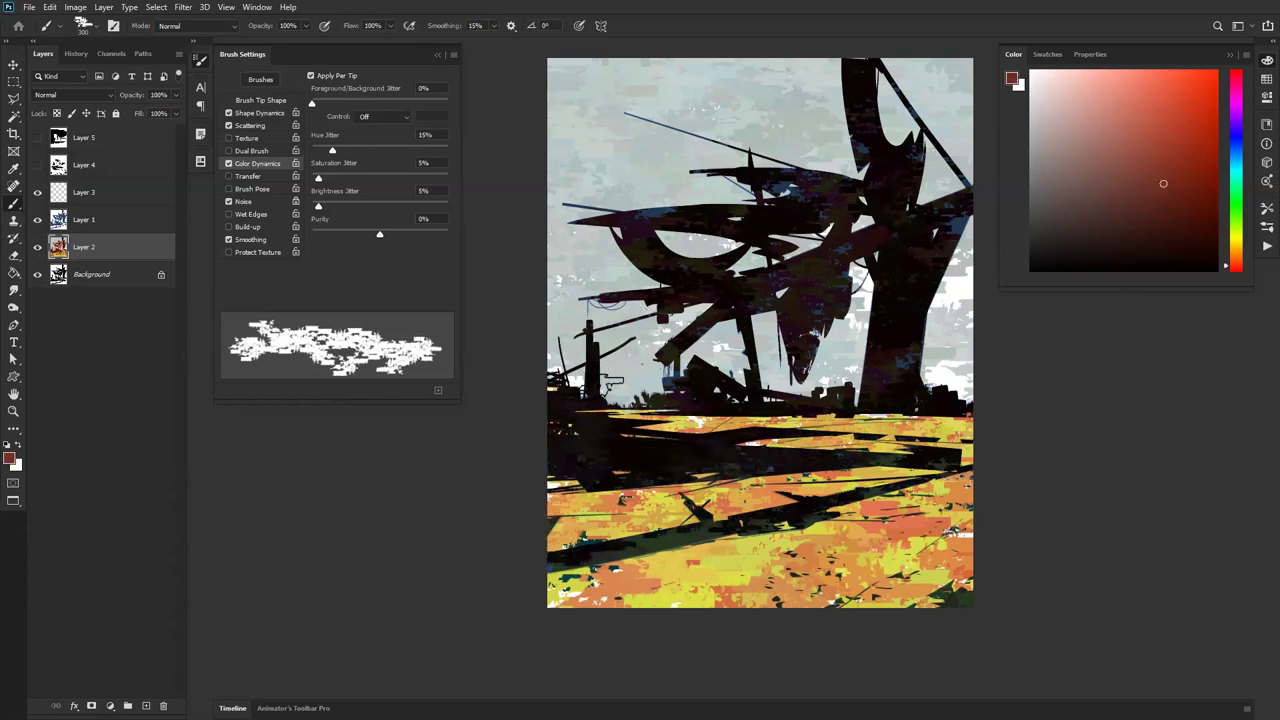
Step: Choose a dark, muted teal and paint it over the structure's beams and upper parts
click(1237, 166)
drag(1085, 210, 1068, 214)
mouse_move(674, 379)
mouse_down()
mouse_move(656, 374)
mouse_move(799, 194)
mouse_move(638, 212)
mouse_up()
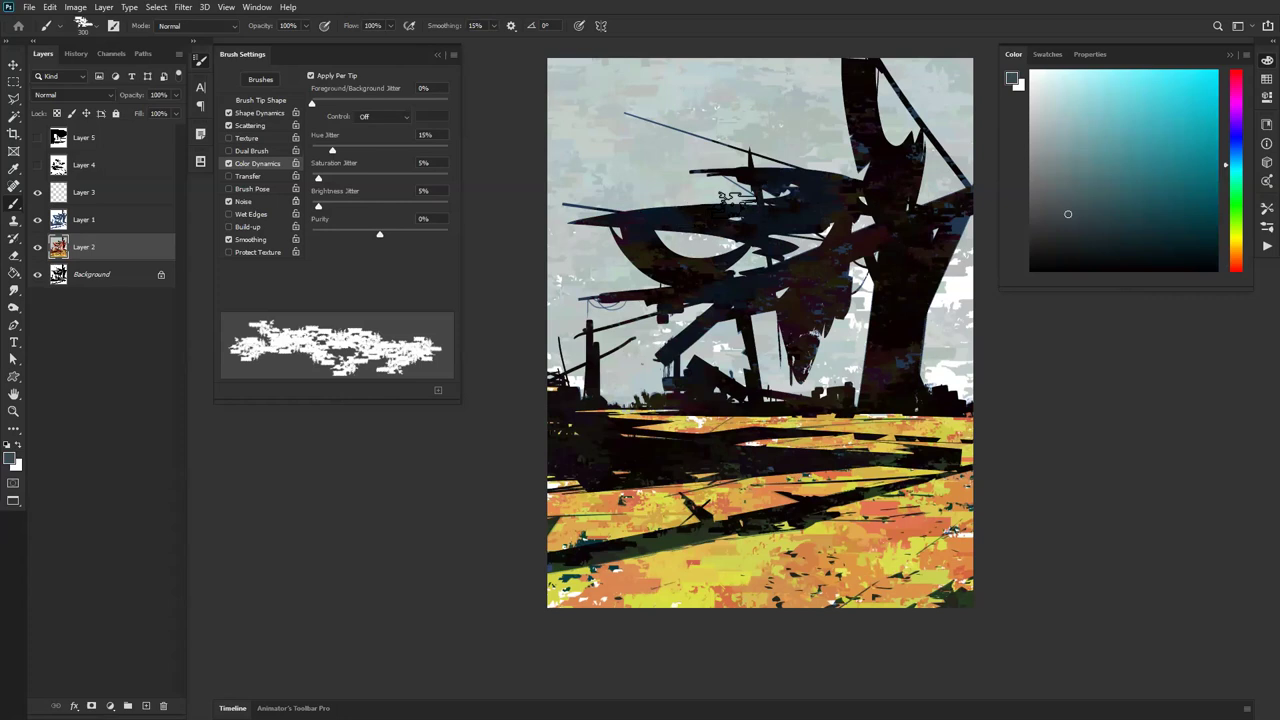
Step: Choose a brighter light teal and brush blue highlights onto the upper beams and the tall post
click(1121, 101)
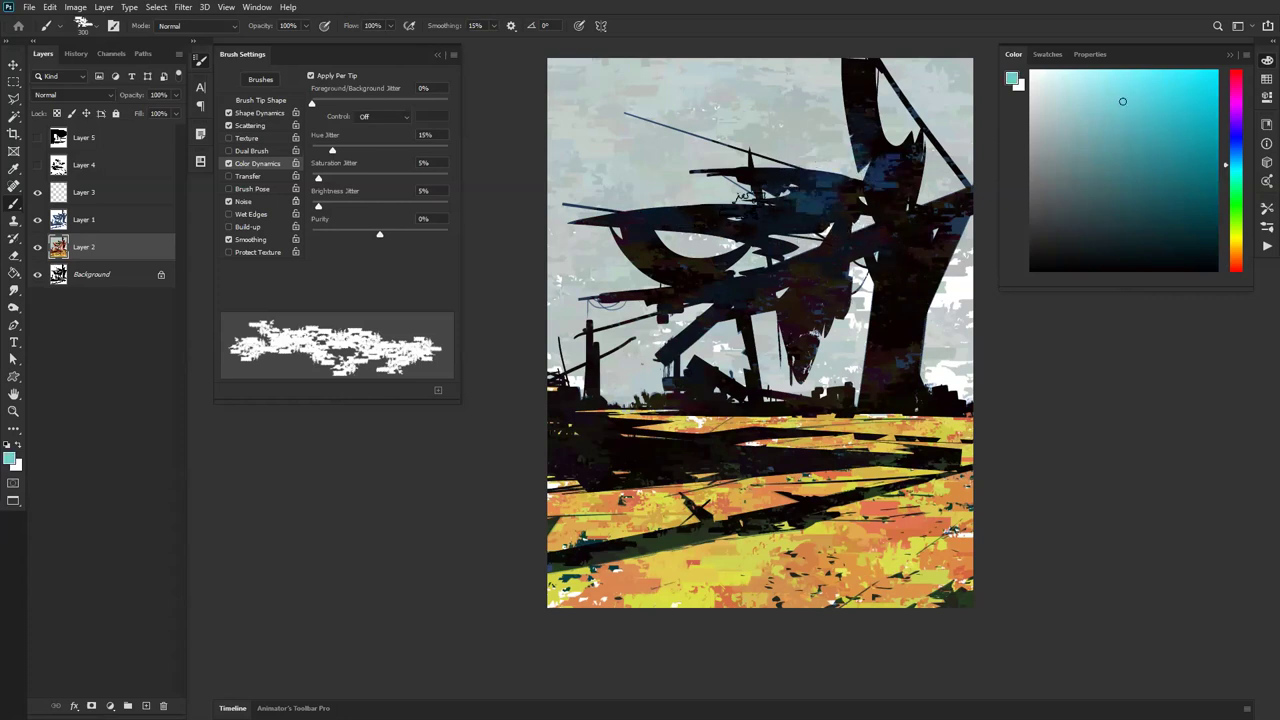
mouse_move(648, 210)
mouse_down()
mouse_move(788, 204)
mouse_move(757, 160)
mouse_up()
key([)
drag(856, 58, 921, 148)
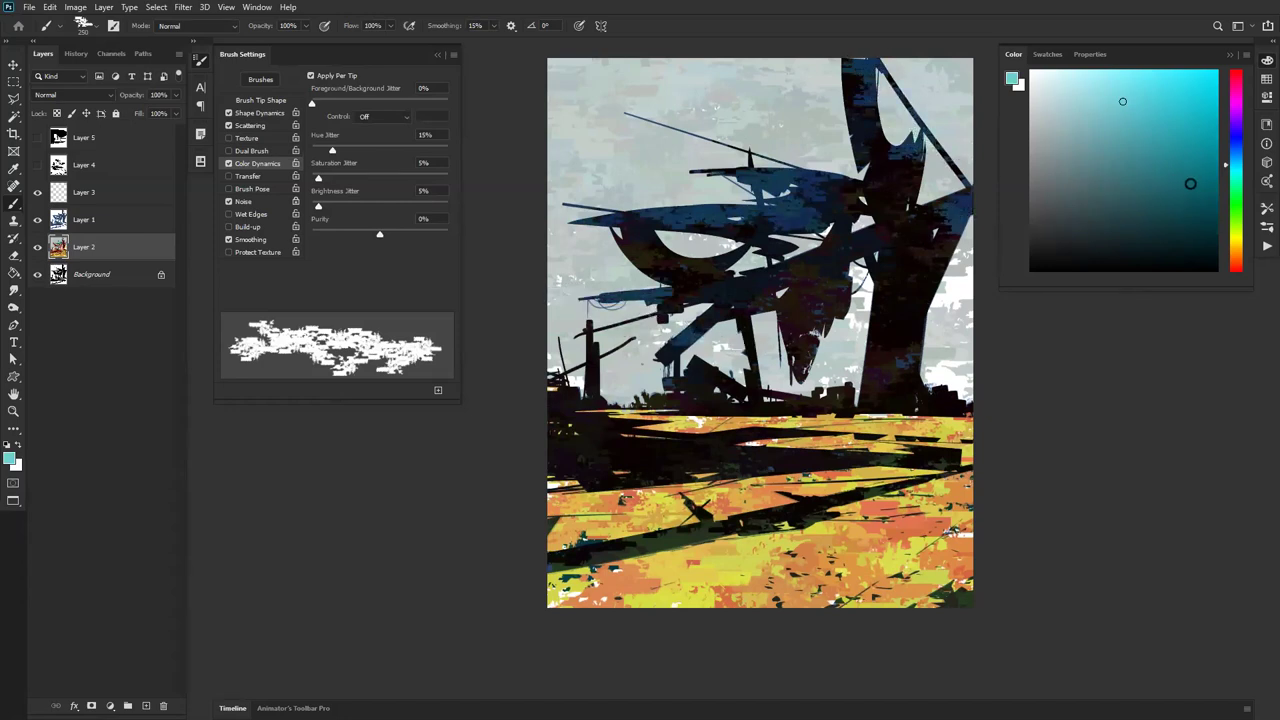
Step: Choose a dark orange-brown and darken the tall upper post and the diagonal beam beside it
drag(1232, 232, 1194, 216)
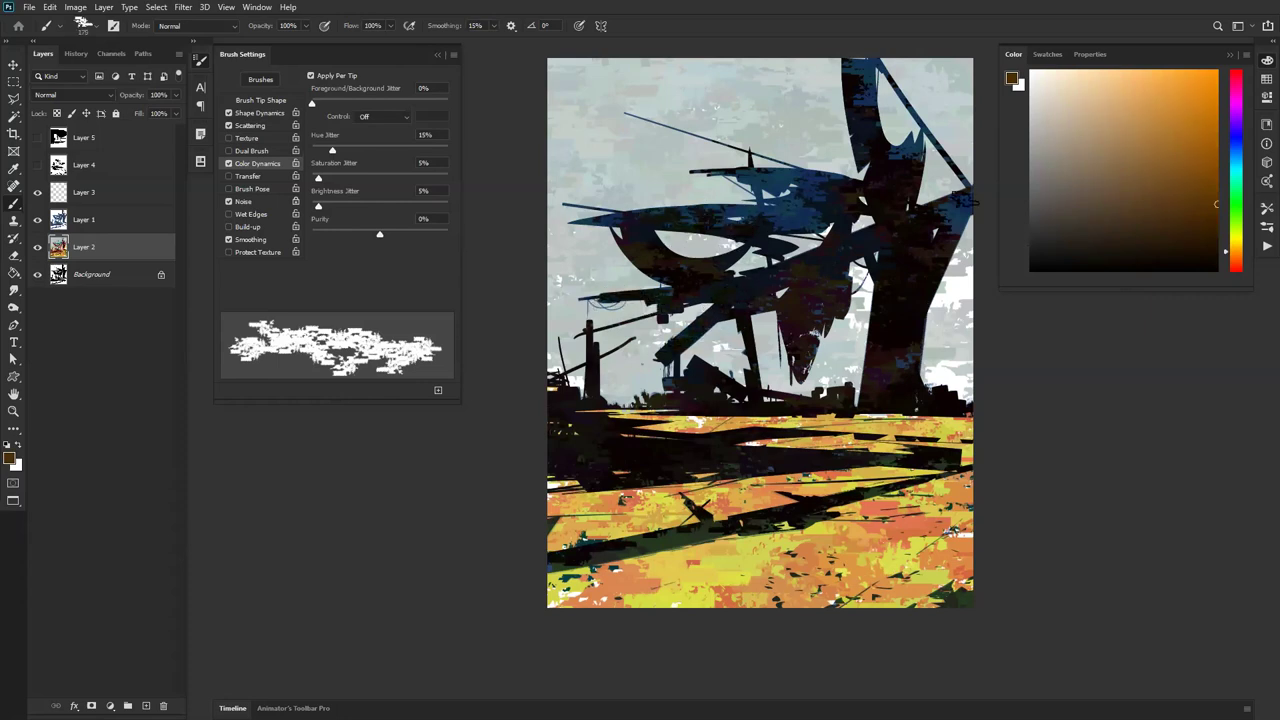
mouse_move(751, 176)
mouse_down()
mouse_move(742, 186)
mouse_move(762, 204)
mouse_move(758, 222)
mouse_up()
key(ctrl+z)
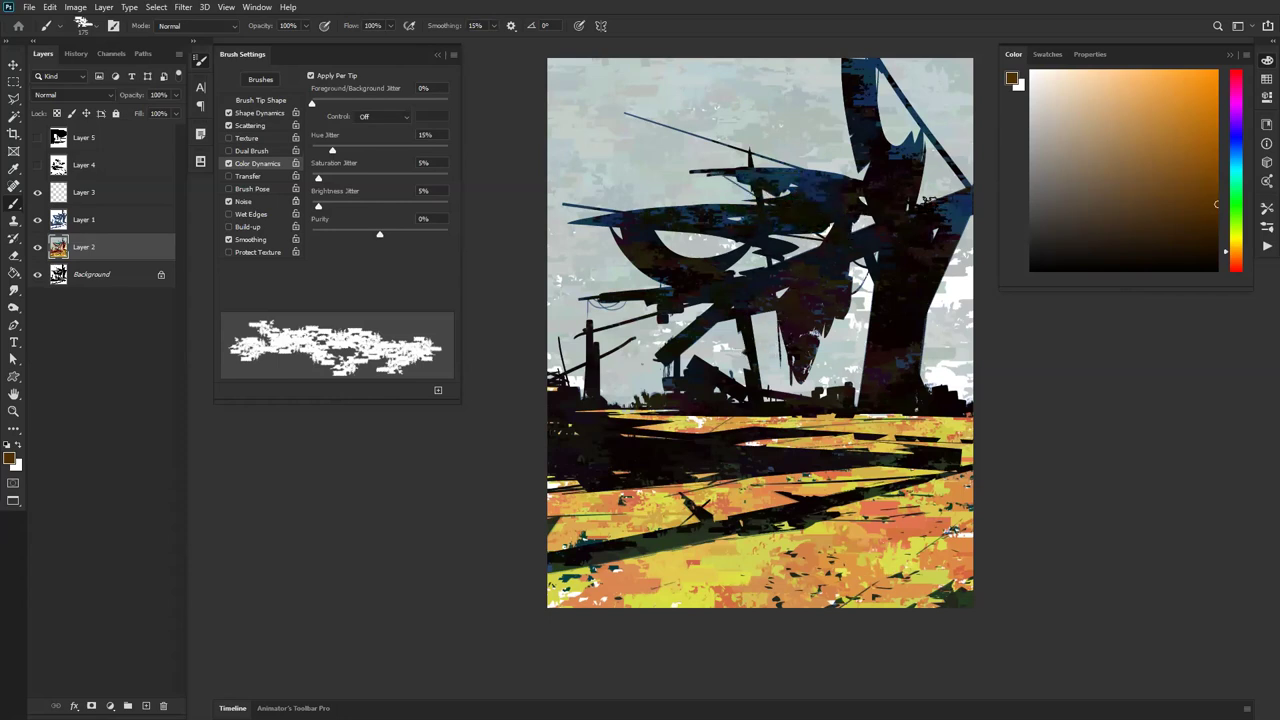
drag(836, 80, 866, 106)
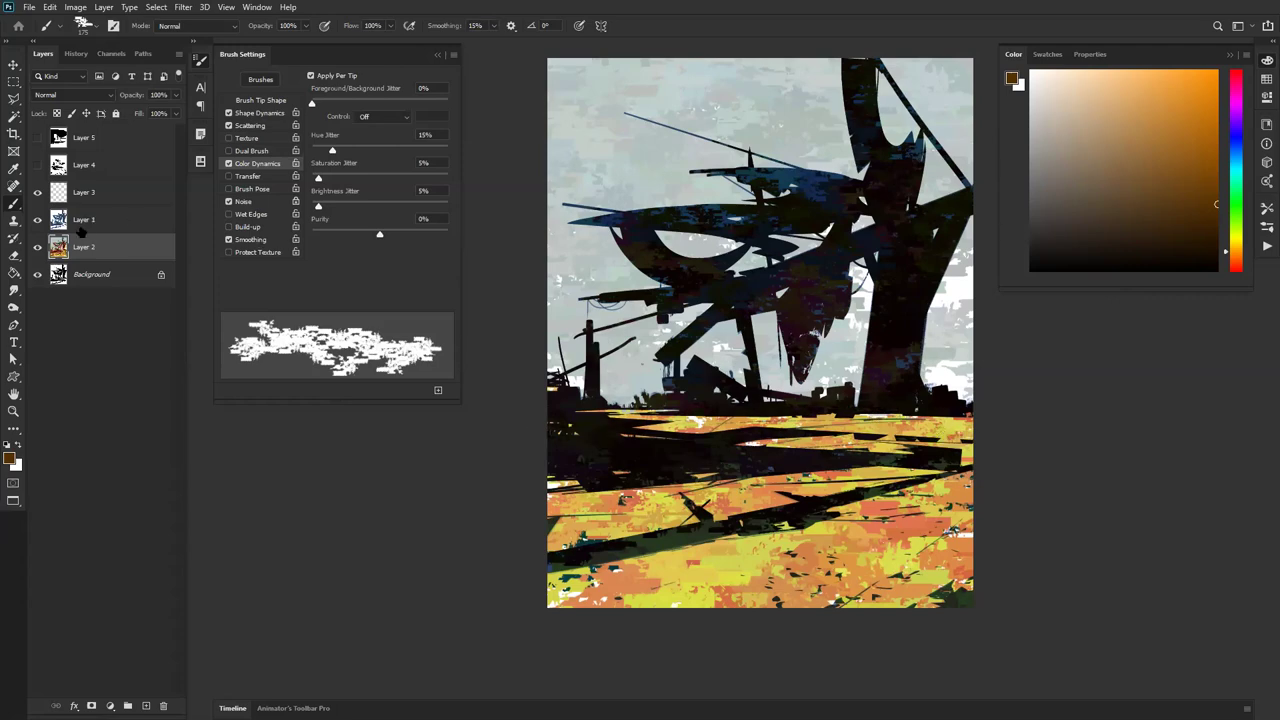
Step: Clear the selection and paint muted brown strokes over the bright ground just below the horizon with a smaller brush
key(ctrl+h)
key(ctrl+d)
alt+click(726, 422)
click(1153, 177)
key(bracketleft)
mouse_move(654, 424)
mouse_down()
mouse_move(722, 423)
mouse_move(572, 417)
mouse_move(665, 413)
mouse_up()
drag(830, 426, 974, 406)
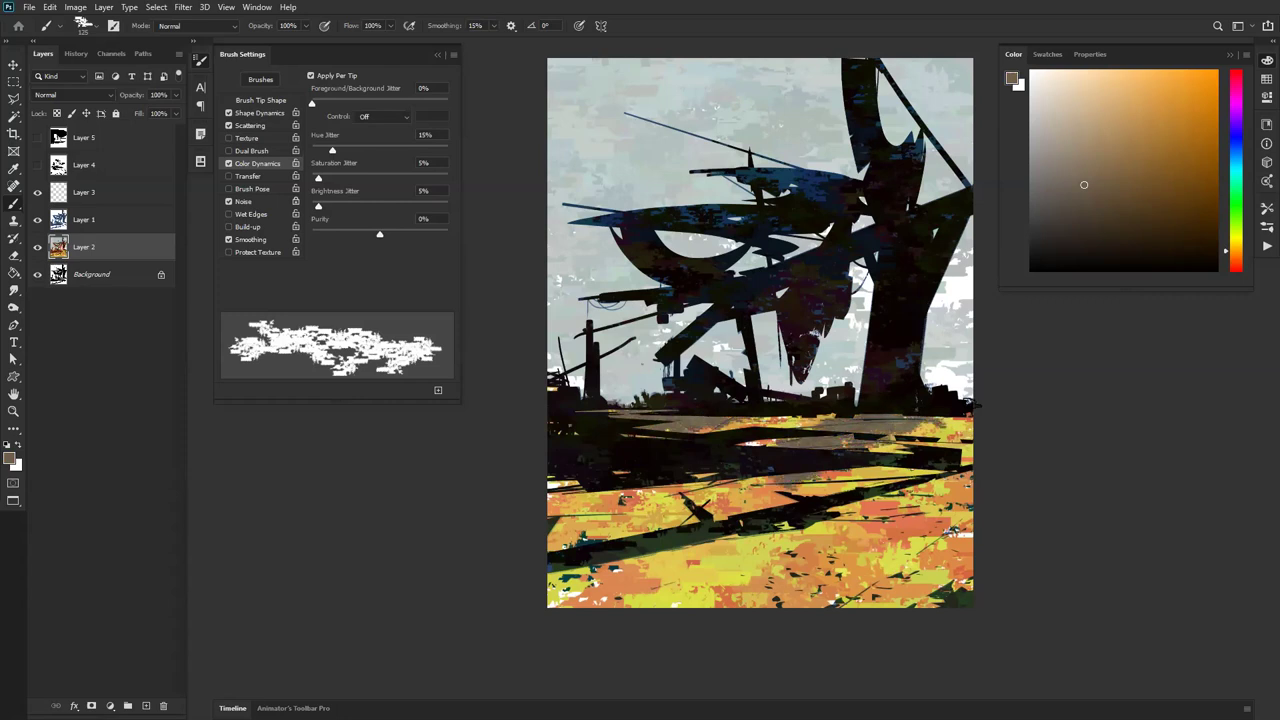
Step: Enlarge the brush to 600 px and paint the muted brown over the lower foreground
key(bracketright)
key(bracketright)
key(bracketright)
key(bracketright)
key(bracketright)
key(bracketright)
key(bracketright)
key(bracketright)
mouse_move(990, 492)
mouse_down()
mouse_move(739, 664)
mouse_move(1043, 534)
mouse_move(757, 602)
mouse_move(1000, 529)
mouse_move(971, 543)
mouse_move(905, 515)
mouse_up()
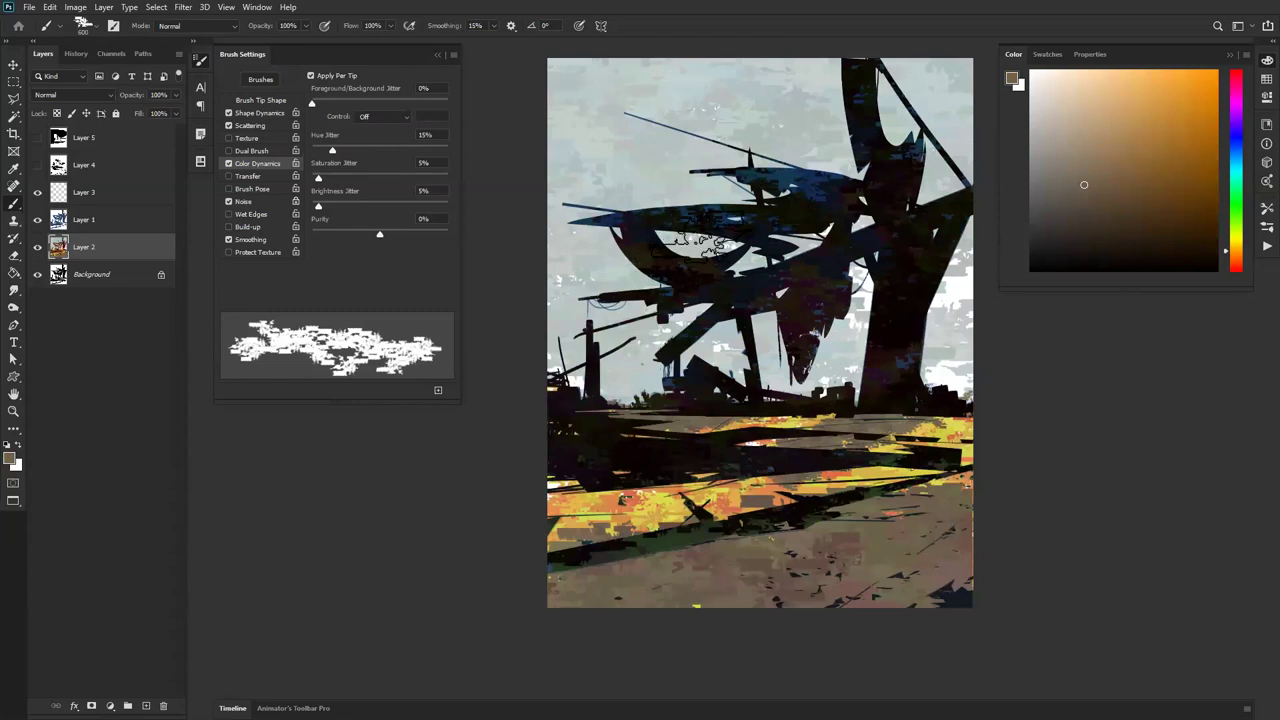
Step: Make Layer 1 active, sample white from the sky, and choose a pale pink brush colour
click(148, 230)
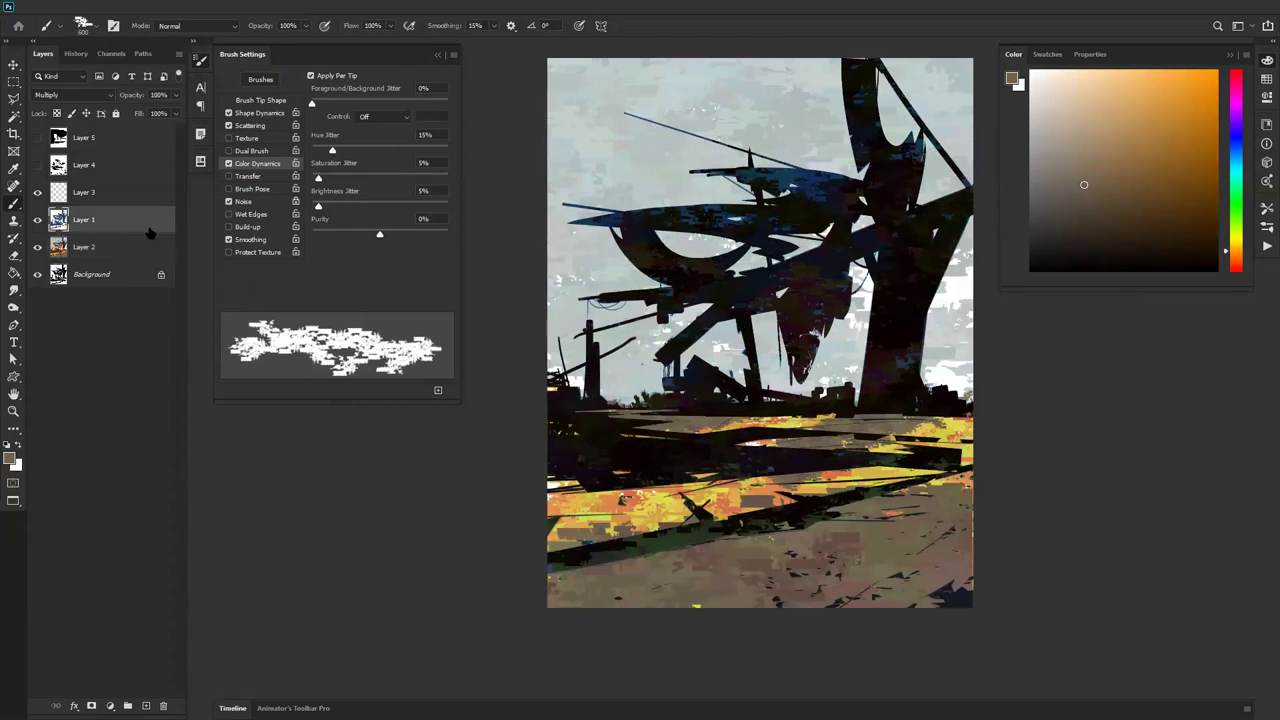
alt+click(955, 302)
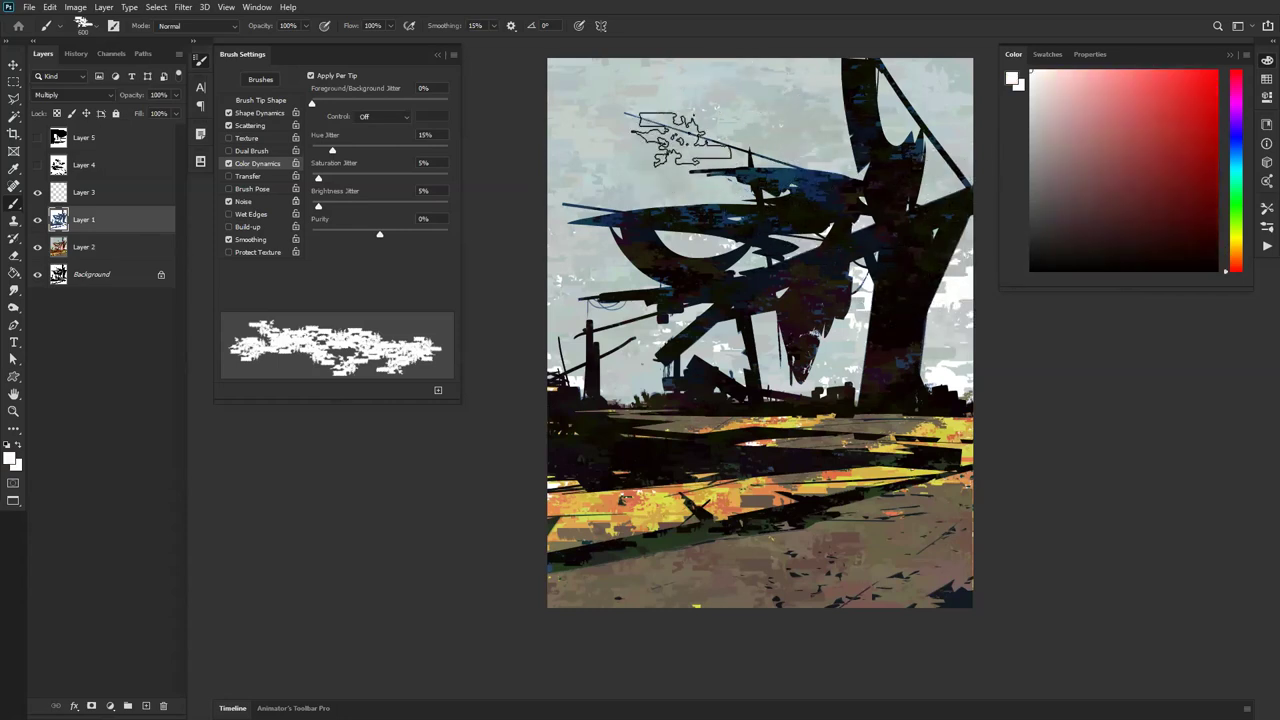
click(1058, 114)
click(1062, 100)
Step: Compare the painting with and without the brown foreground stroke, and with Layer 1 hidden and shown
key(ctrl+z)
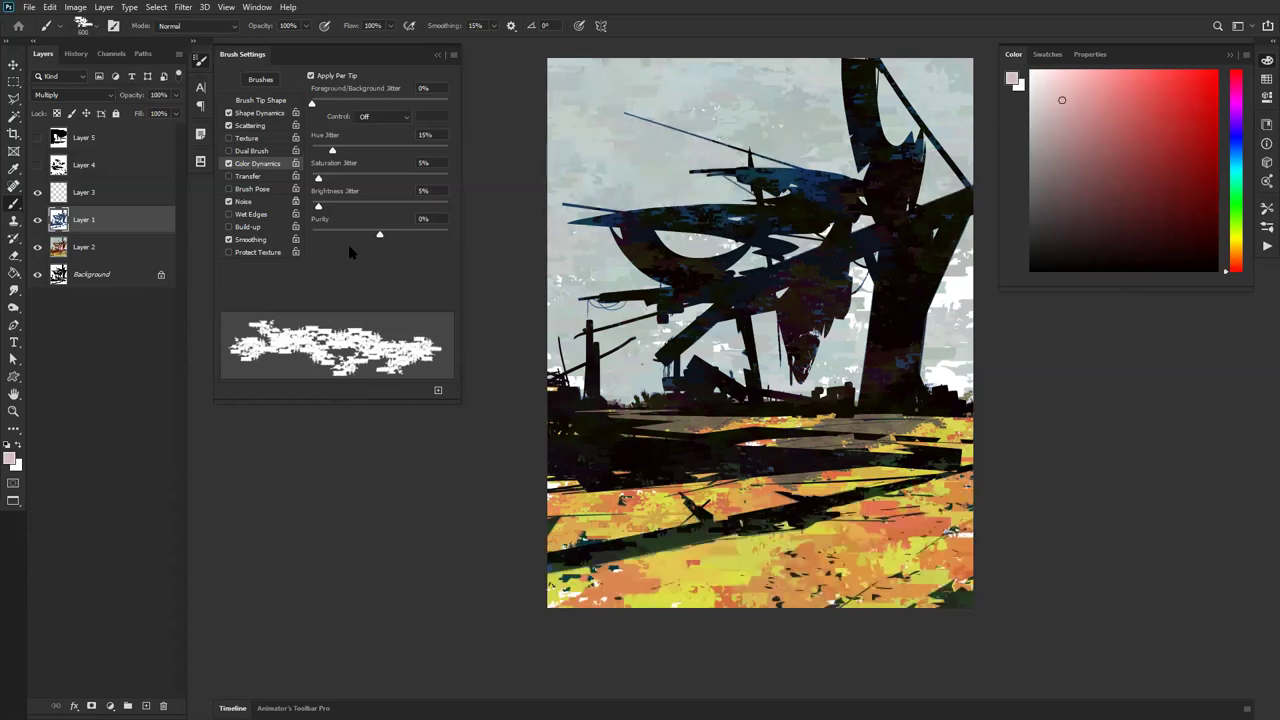
key(ctrl+shift+z)
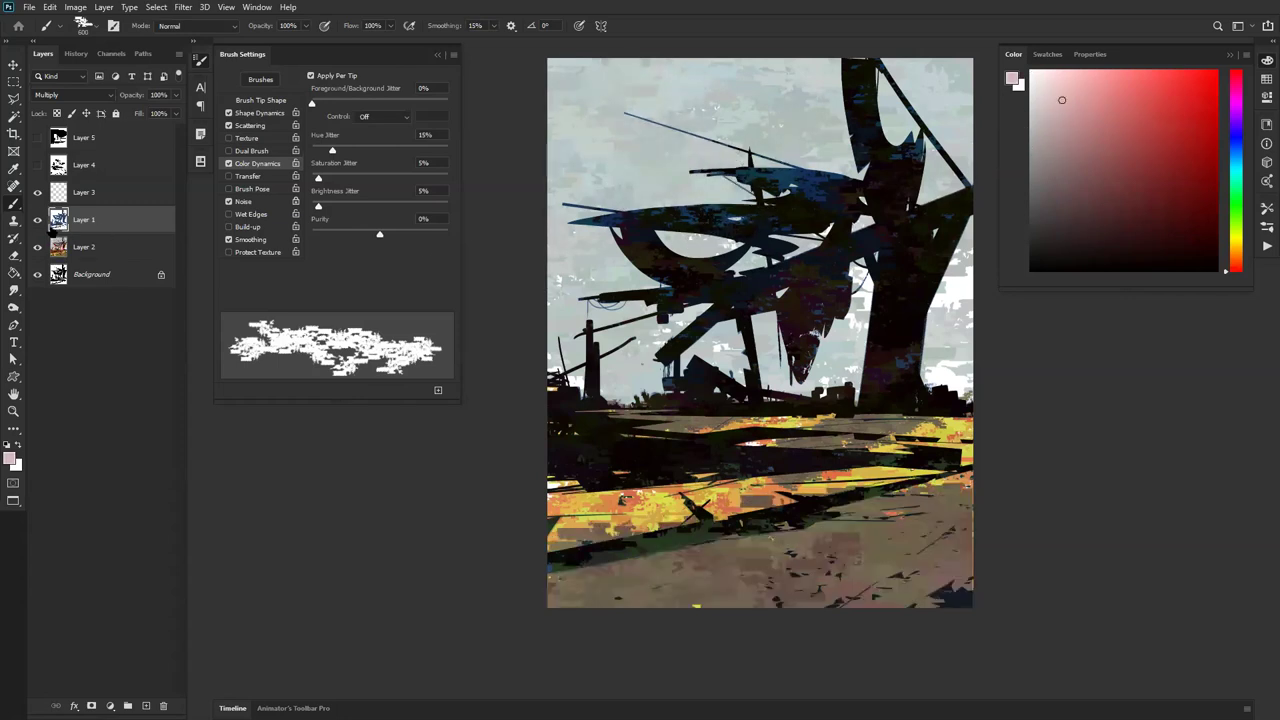
click(38, 221)
click(38, 221)
Step: Paint sampled white across the sky on Layer 2, and sample a light grey from the lower sky
click(96, 252)
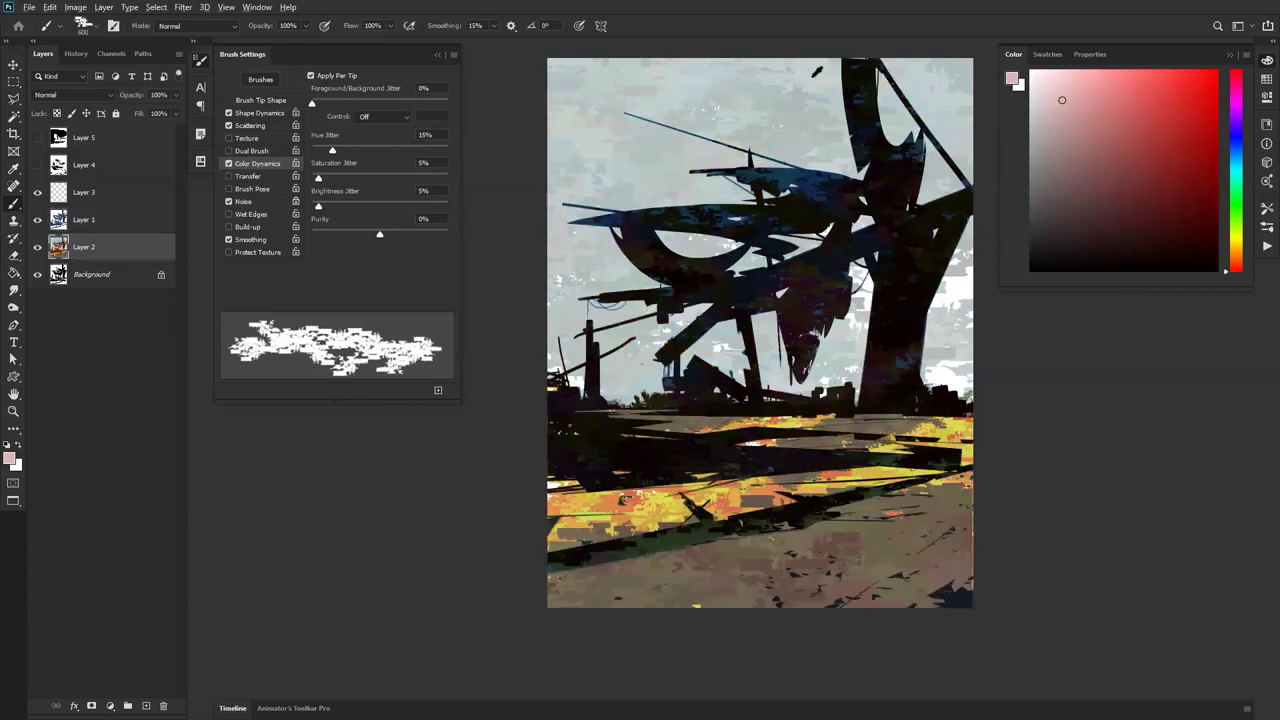
alt+click(955, 289)
mouse_move(951, 291)
mouse_down()
mouse_move(743, 358)
mouse_move(973, 244)
mouse_move(758, 326)
mouse_move(778, 309)
mouse_move(430, 352)
mouse_up()
key(ctrl+z)
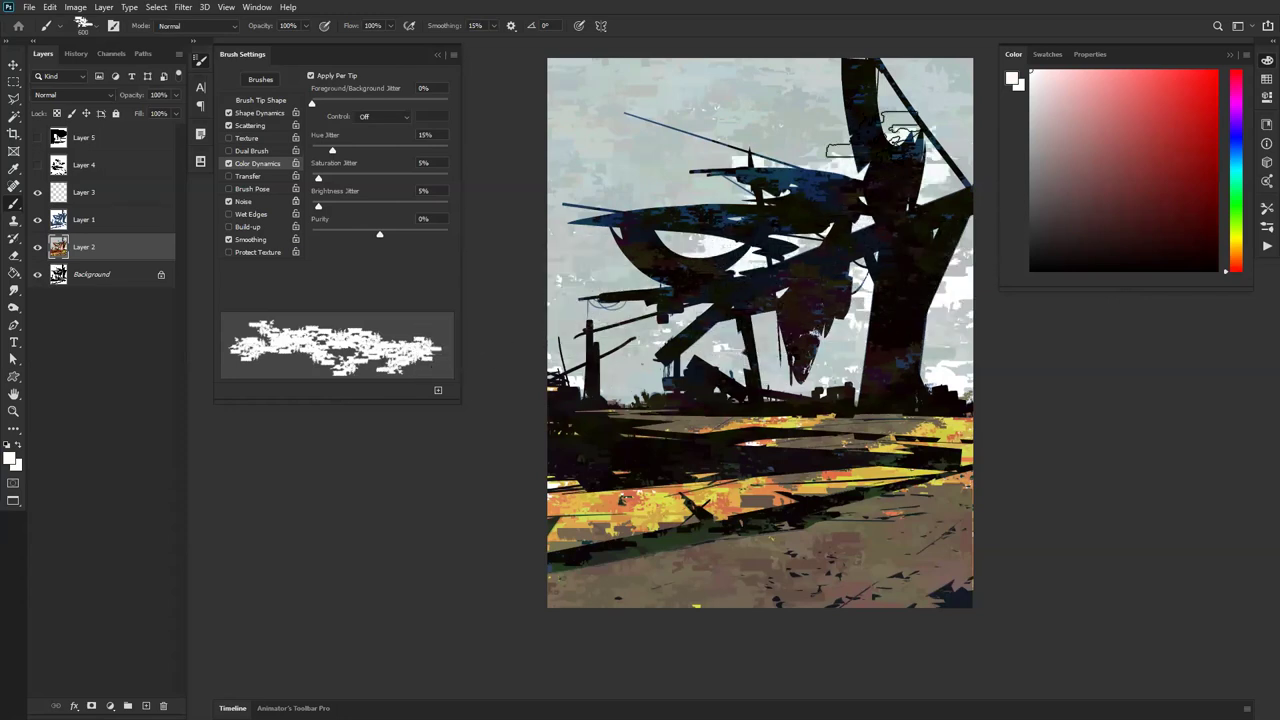
mouse_move(957, 52)
mouse_down()
mouse_move(815, 145)
mouse_move(585, 215)
mouse_move(880, 58)
mouse_move(777, 65)
mouse_move(575, 135)
mouse_move(490, 130)
mouse_up()
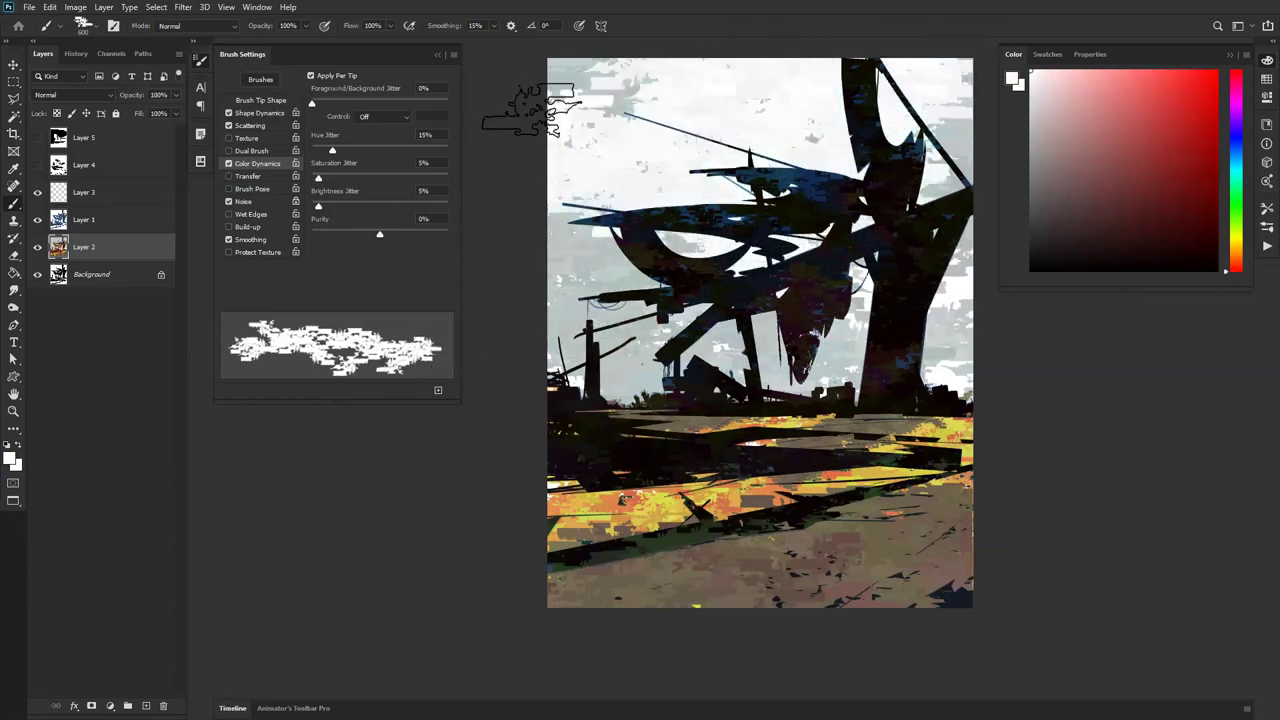
mouse_move(607, 38)
mouse_down()
mouse_move(700, 77)
mouse_move(745, 133)
mouse_move(835, 157)
mouse_move(590, 238)
mouse_move(945, 155)
mouse_up()
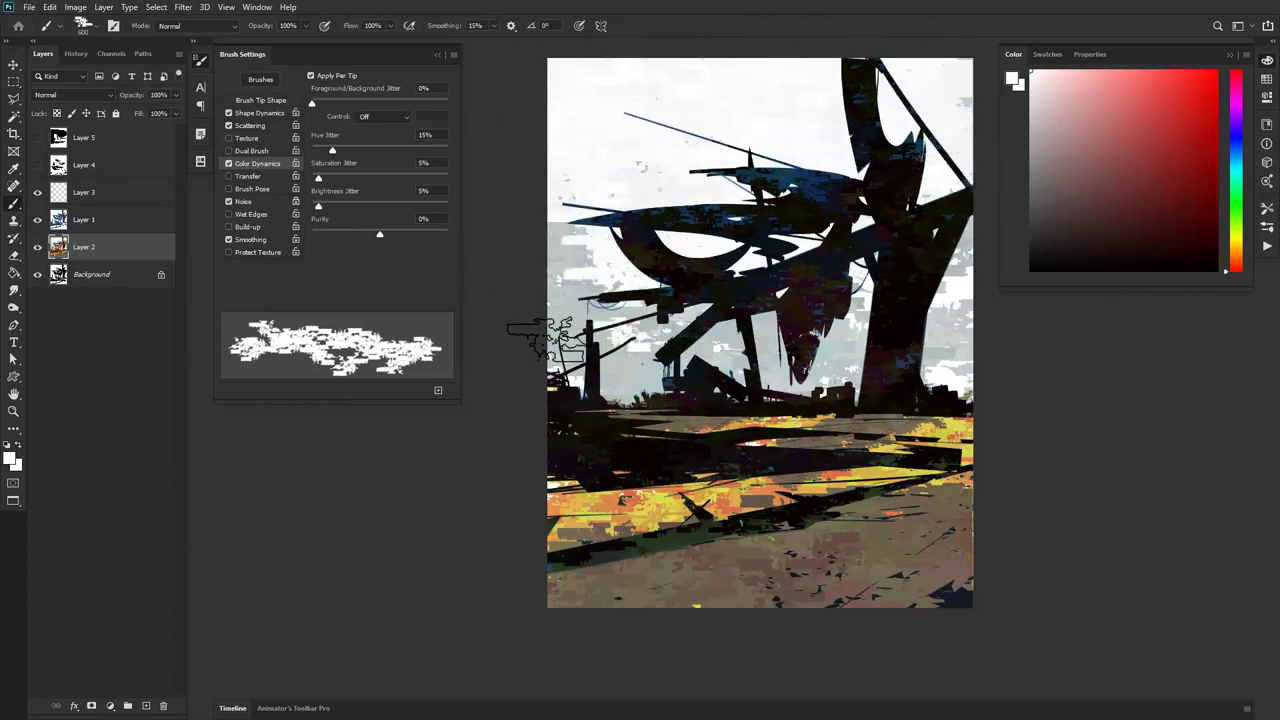
mouse_move(501, 322)
mouse_down()
mouse_move(865, 314)
mouse_move(840, 348)
mouse_move(859, 338)
mouse_move(790, 340)
mouse_up()
alt+click(796, 364)
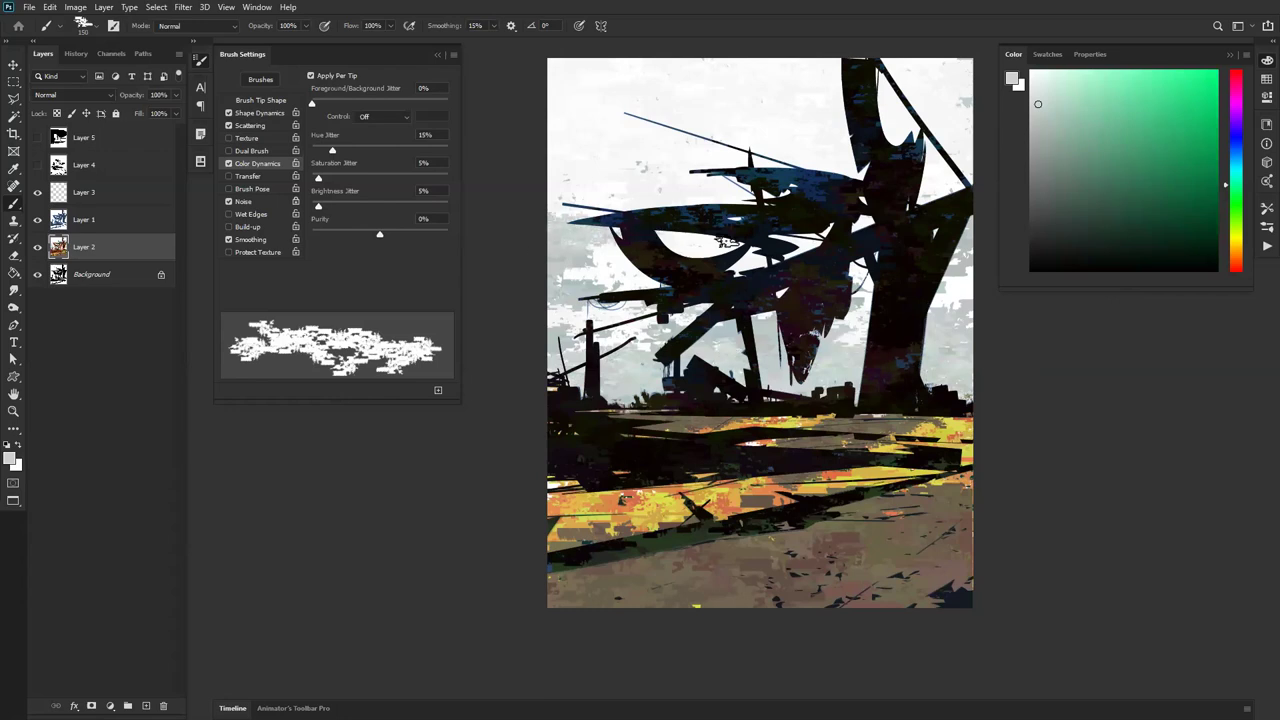
Step: Undo the last light grey sky stroke and repaint the upper-left sky with a much larger brush
mouse_move(611, 140)
mouse_down()
mouse_move(703, 188)
mouse_move(534, 140)
mouse_move(567, 167)
mouse_move(740, 190)
mouse_move(692, 200)
mouse_up()
key(ctrl+z)
key(bracketright)
key(bracketright)
key(bracketright)
key(bracketright)
key(bracketright)
key(bracketright)
key(bracketright)
key(bracketright)
key(bracketright)
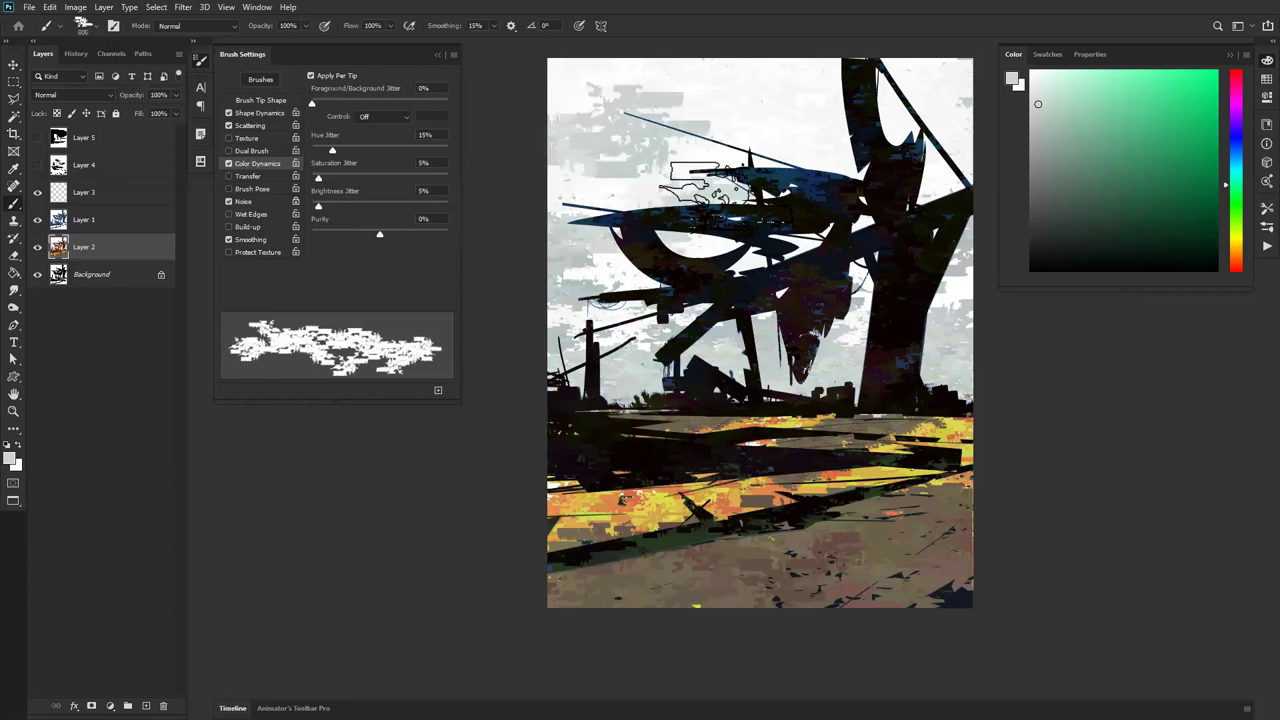
Step: Sample near-white from the sky, paint it beside the grey cloud patch, and shrink the brush to 90 px
alt+click(770, 132)
mouse_move(698, 116)
mouse_down()
mouse_move(664, 106)
mouse_move(728, 112)
mouse_up()
key(bracketleft)
key(bracketleft)
key(bracketleft)
key(bracketleft)
key(bracketleft)
key(bracketleft)
key(bracketleft)
key(bracketleft)
key(bracketleft)
key(bracketleft)
key(bracketleft)
key(bracketleft)
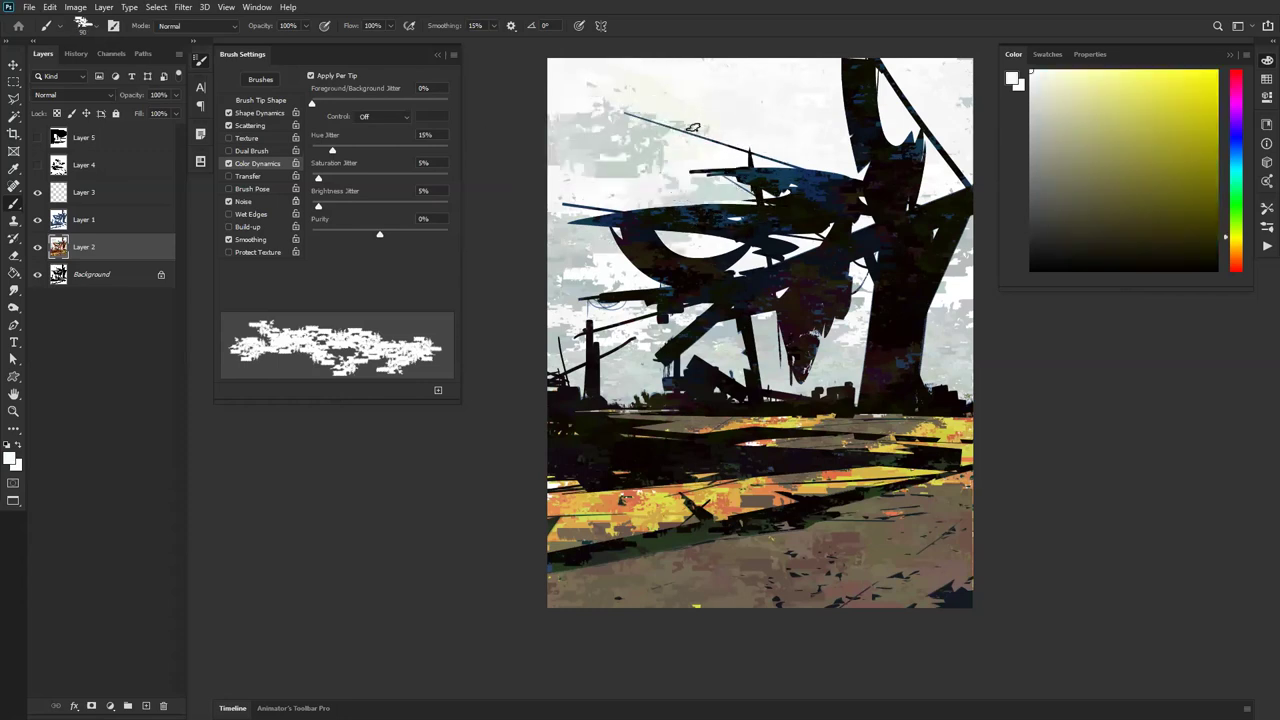
Step: Sample light grey from the upper-left sky, paint with it toward the canvas edge, and undo the last stroke
alt+click(611, 143)
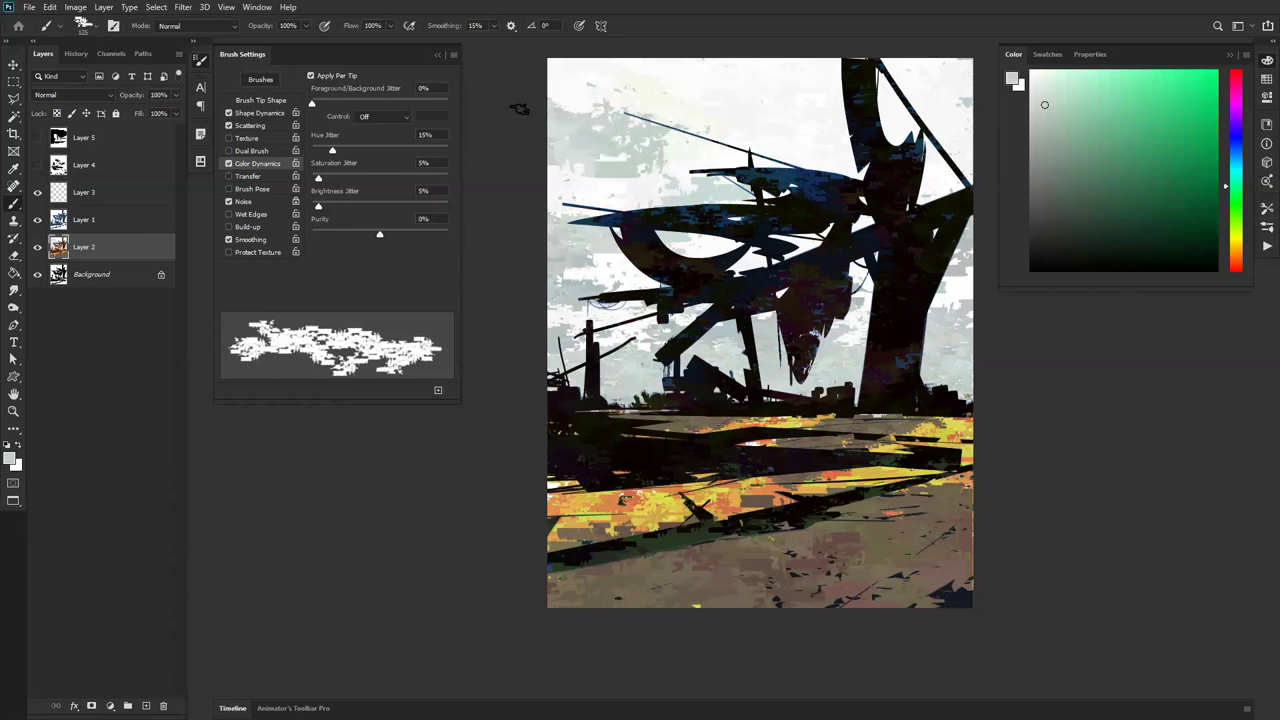
drag(598, 136, 503, 110)
key(ctrl+z)
Step: Examine the whole painting at a reduced size, and return to the Brush tool at working size
key(z)
alt+click(863, 452)
alt+click(863, 452)
alt+click(863, 452)
click(864, 466)
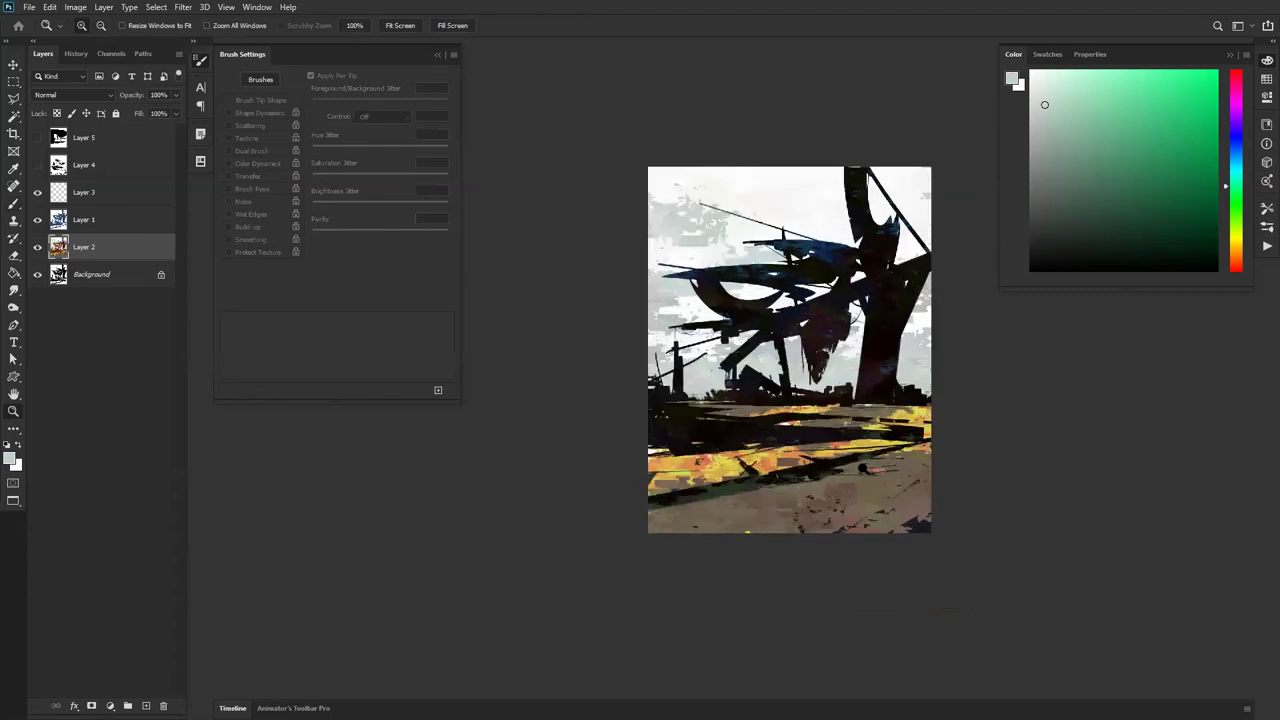
click(865, 466)
mouse_move(877, 407)
mouse_down()
mouse_move(795, 421)
mouse_move(795, 436)
mouse_up()
key(b)
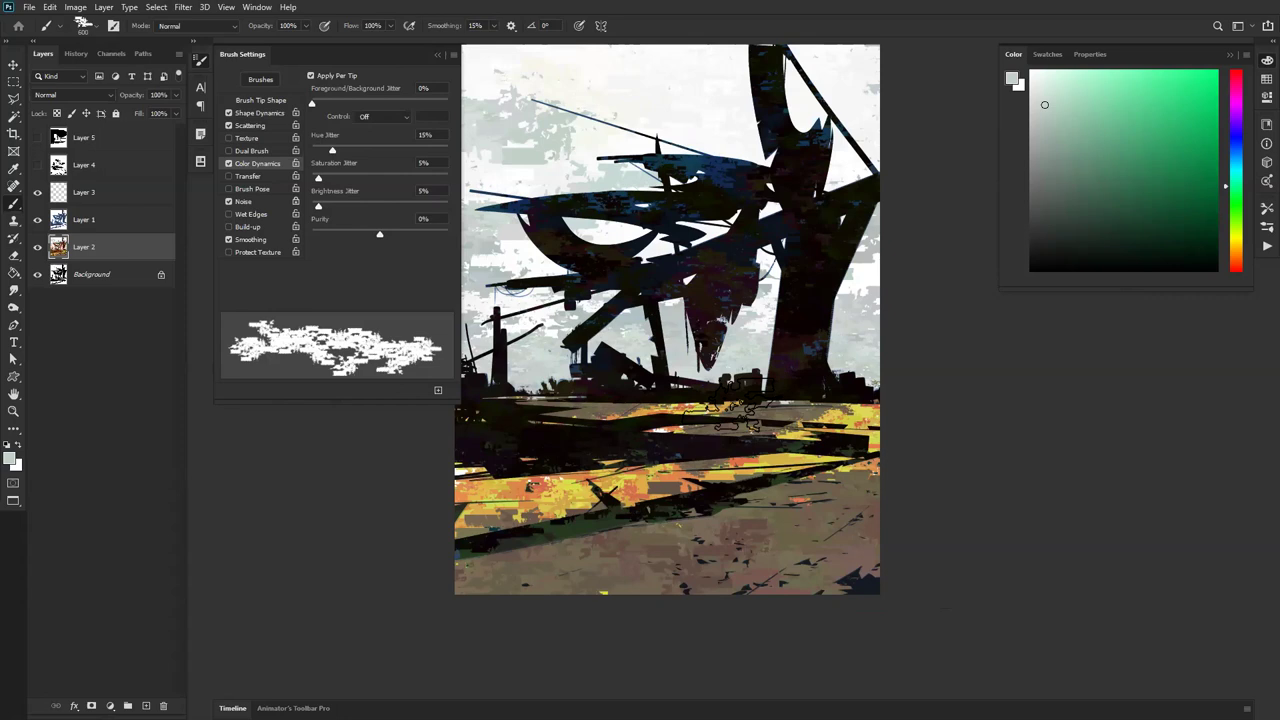
Step: Set the brush's angle jitter control to Direction in Shape Dynamics, and undo the test stroke
click(280, 116)
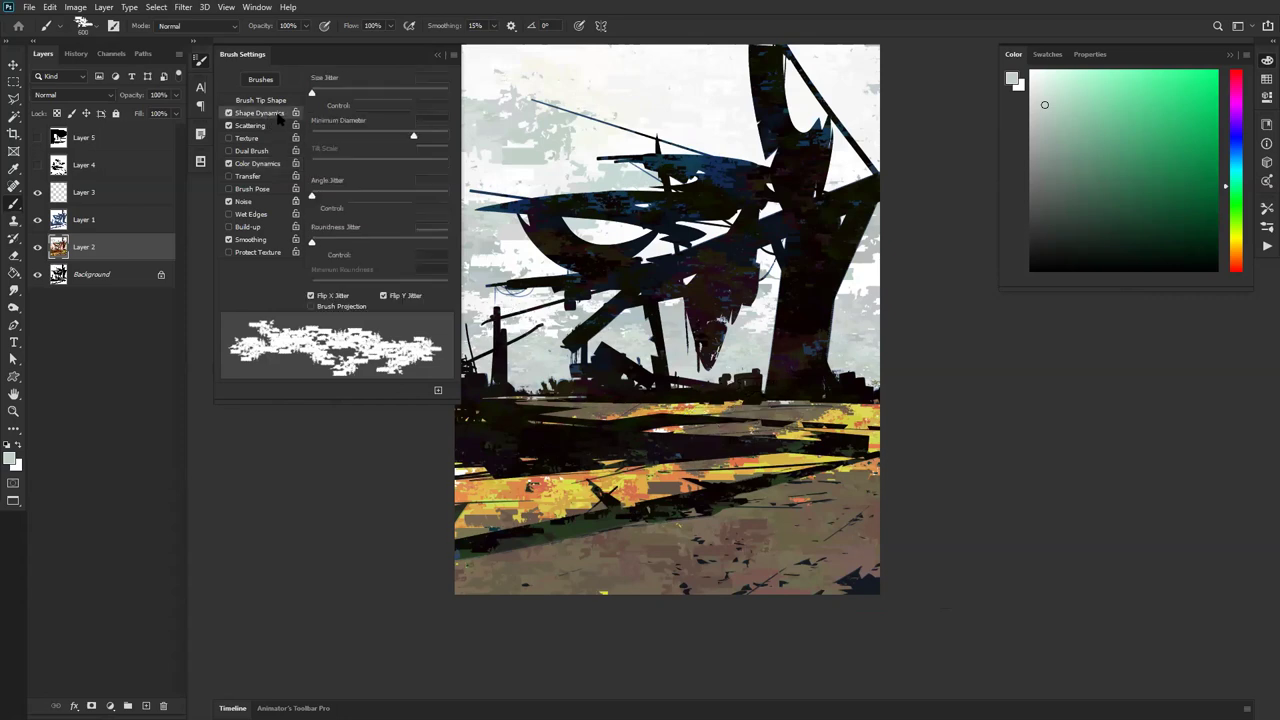
click(381, 208)
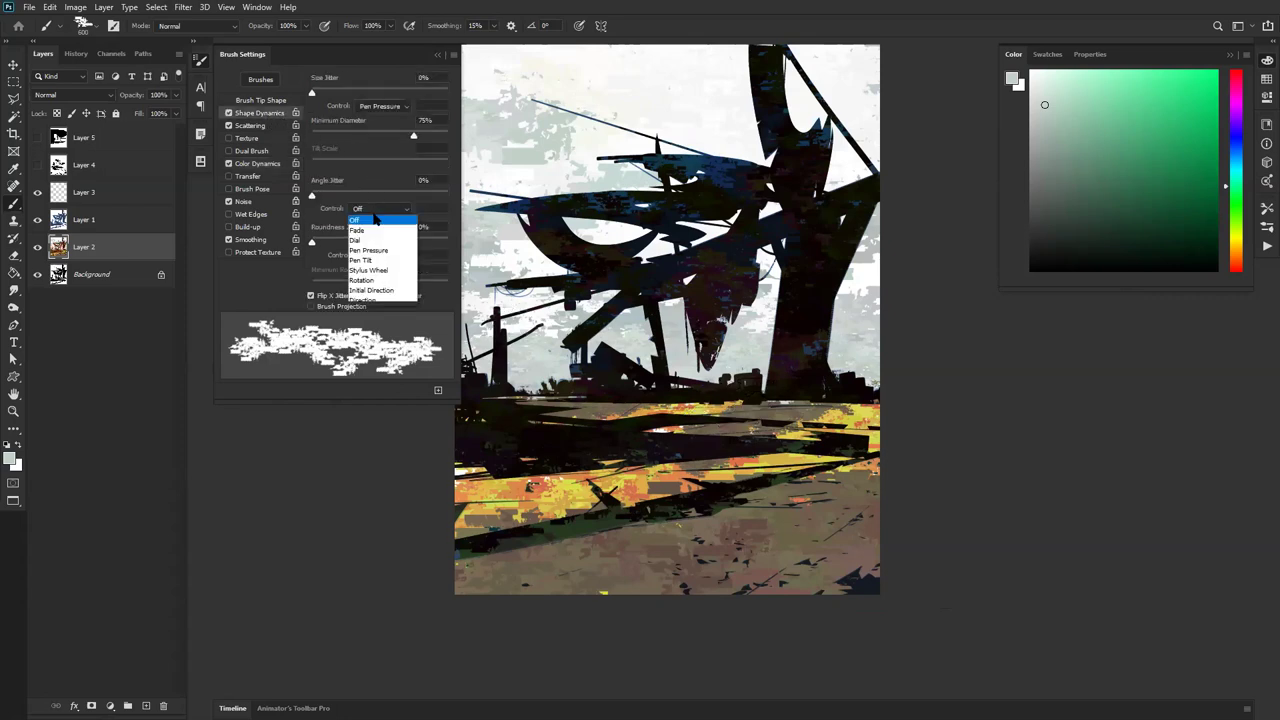
click(372, 302)
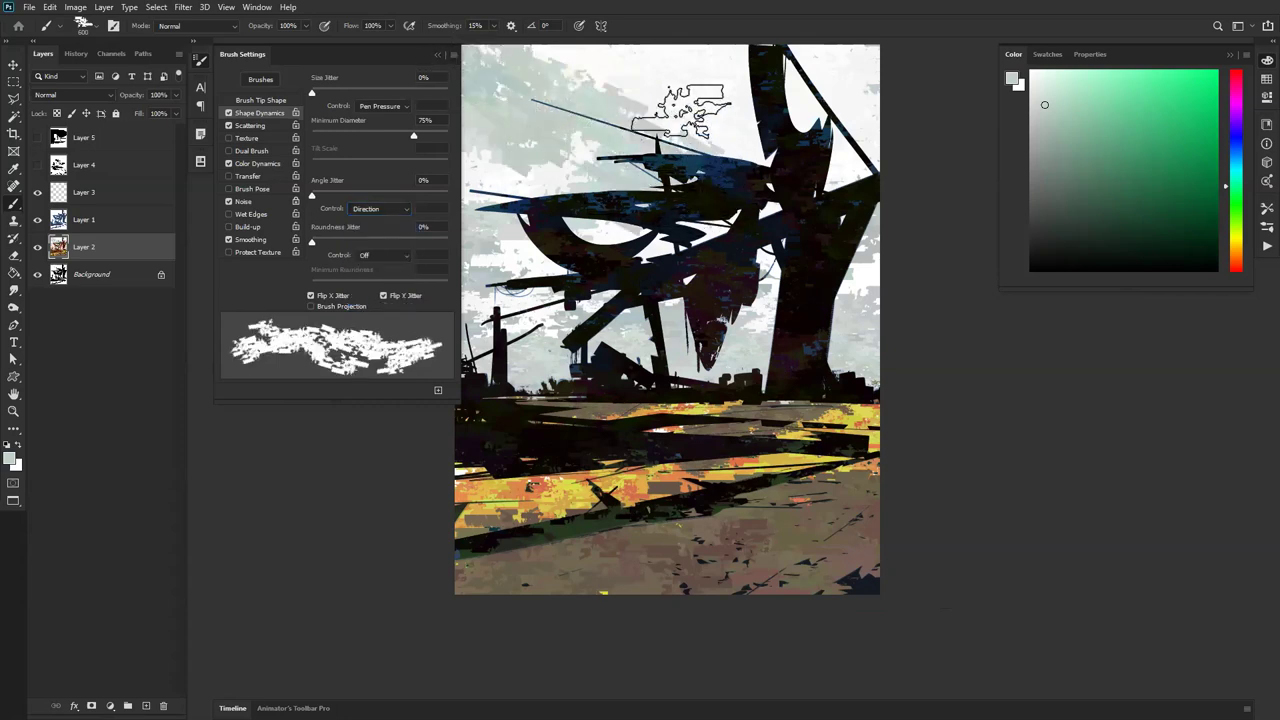
key(ctrl+z)
Step: Paint sampled off-whites and greys over the upper-left sky with the direction-following brush, and check the result full screen
alt+click(702, 146)
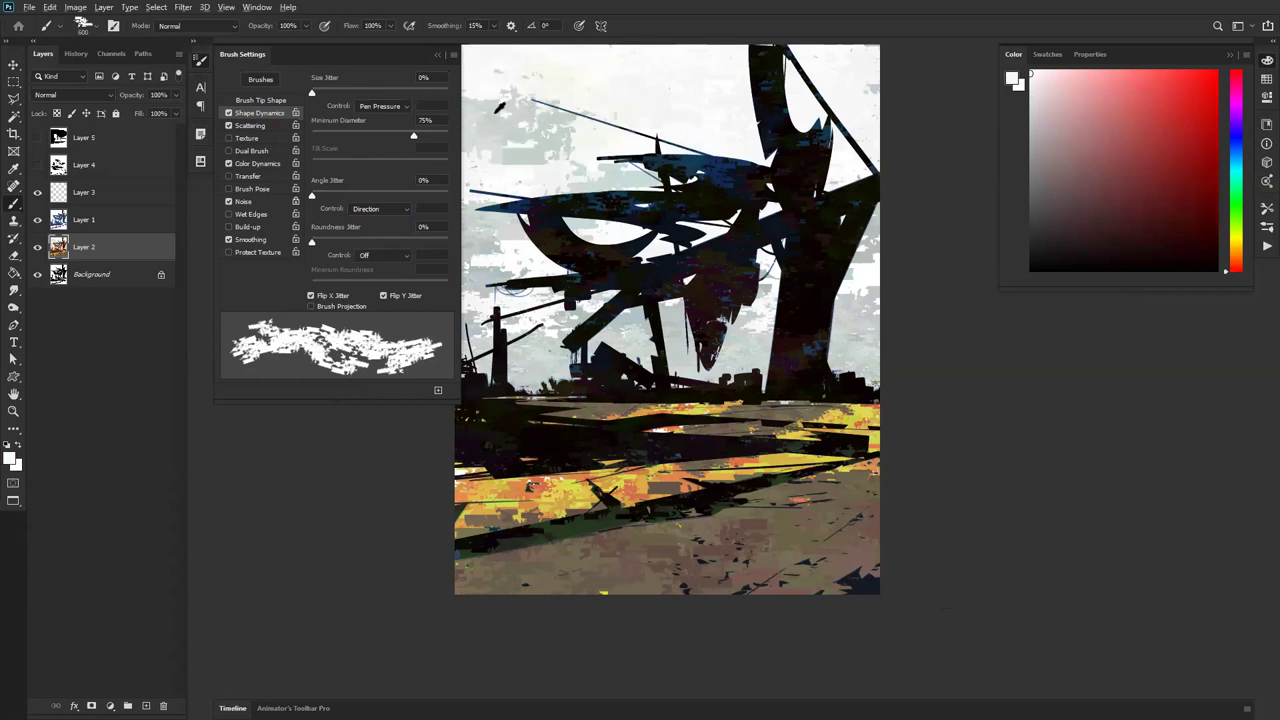
alt+click(498, 111)
drag(540, 128, 480, 62)
key([)
alt+click(535, 59)
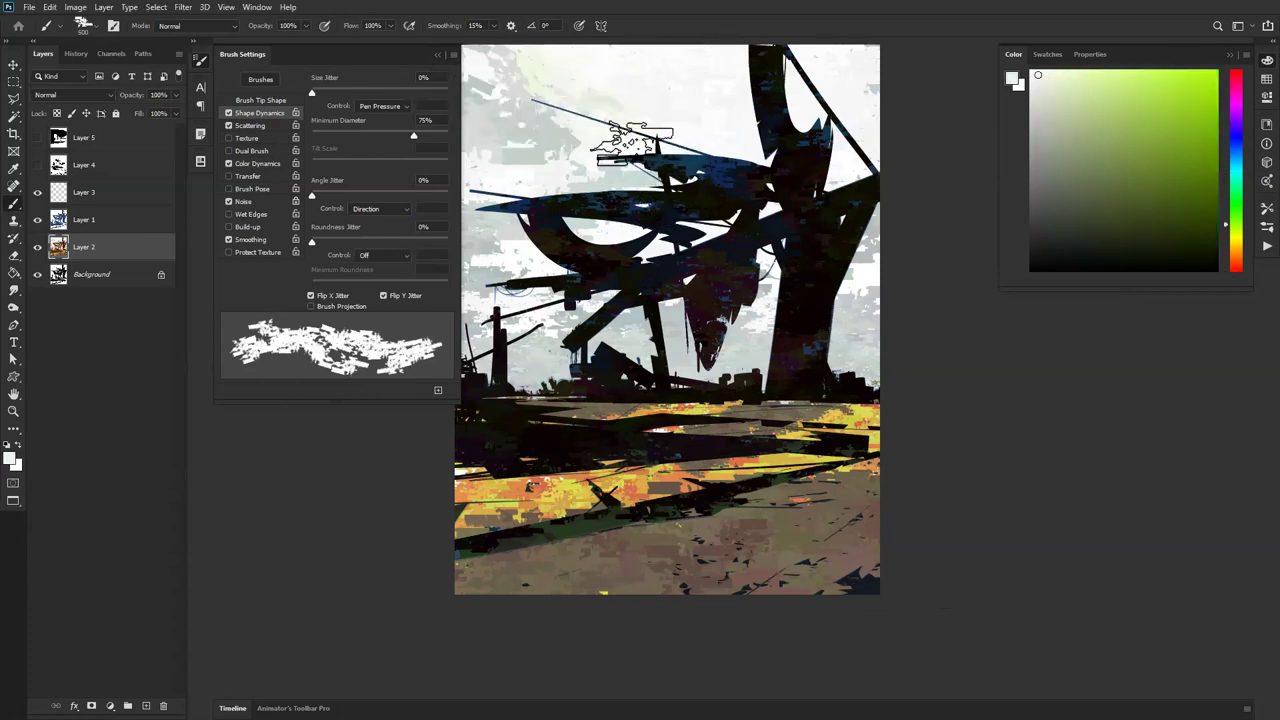
alt+click(592, 88)
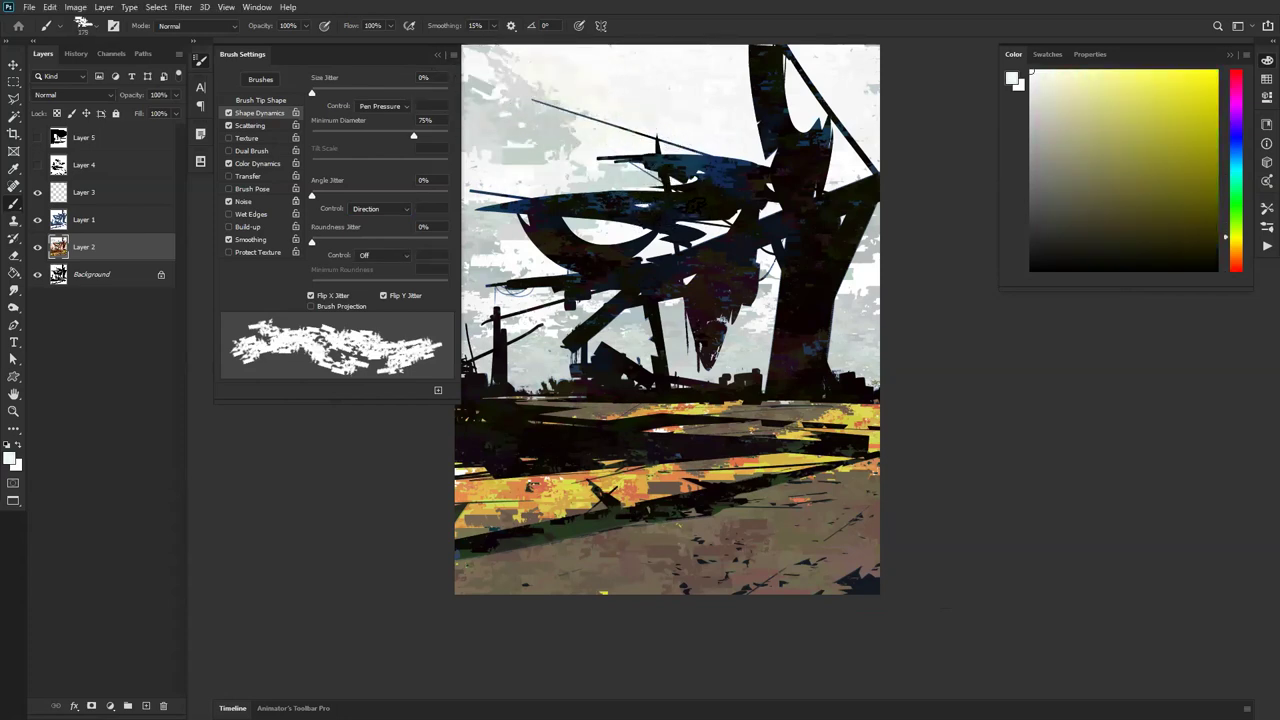
key(f)
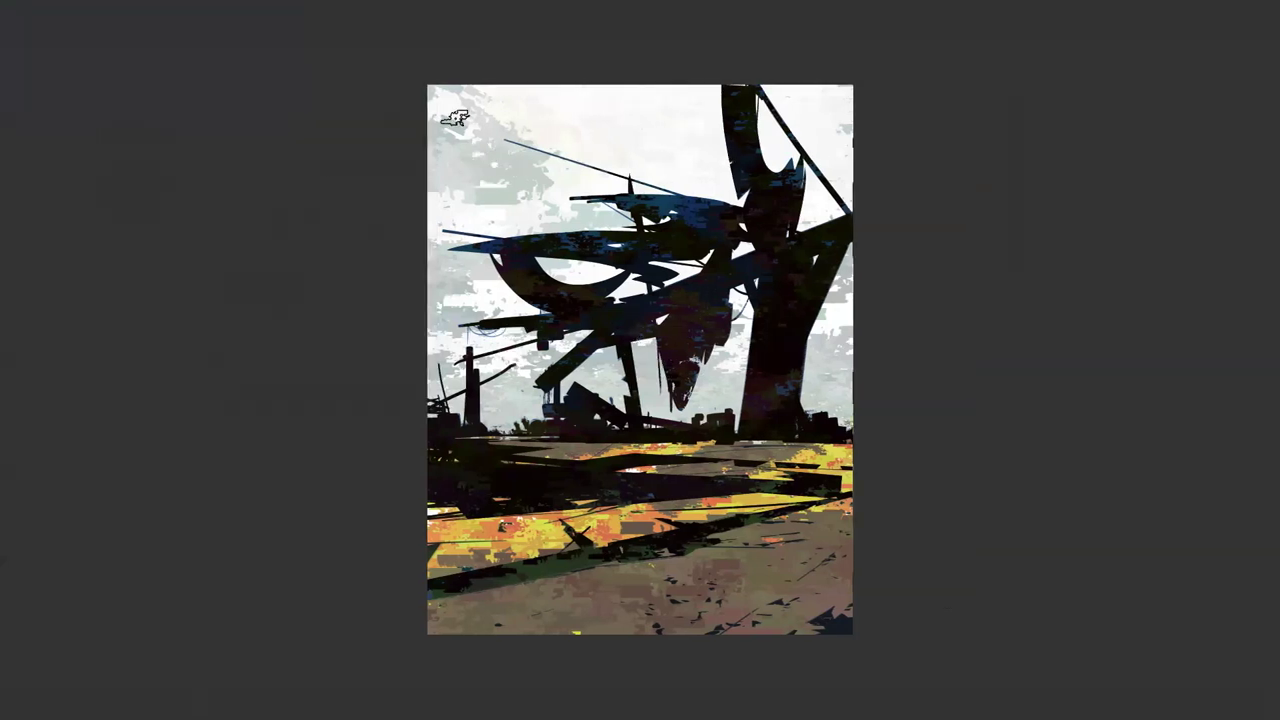
key(f)
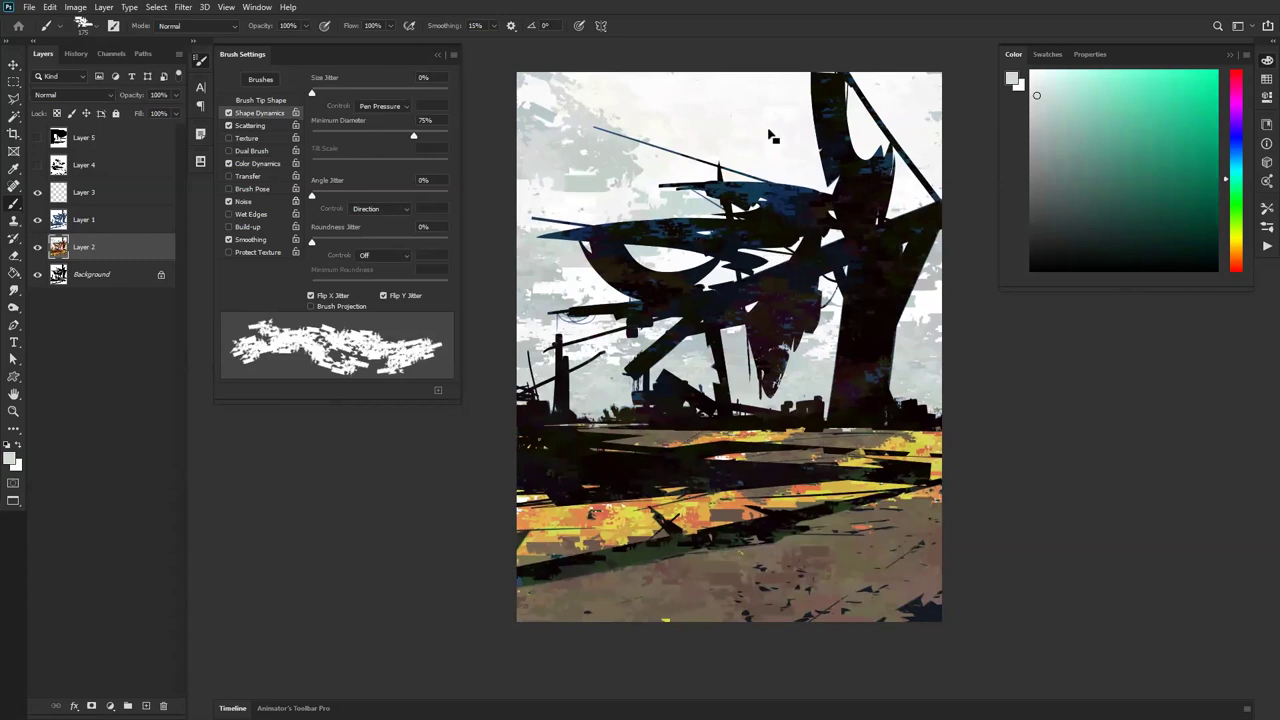
Step: Show the hidden selection on Layer 2 and copy its contents to a new layer
key(l)
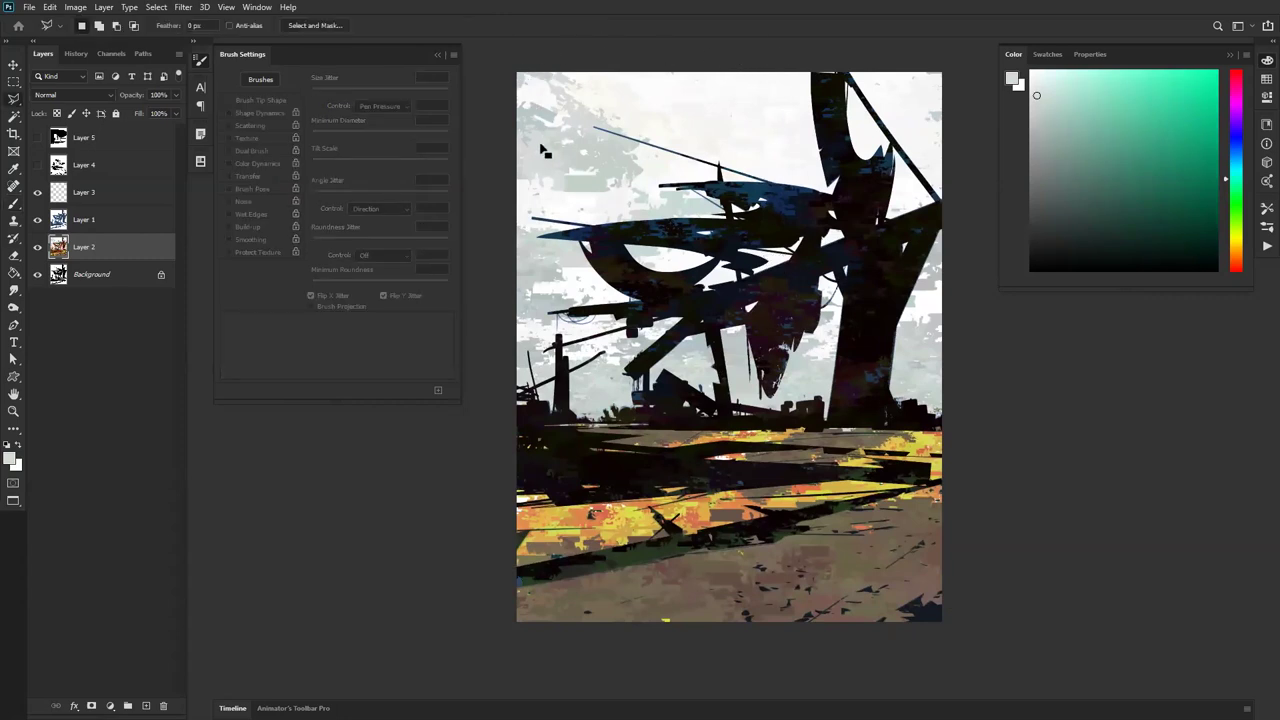
key(ctrl+h)
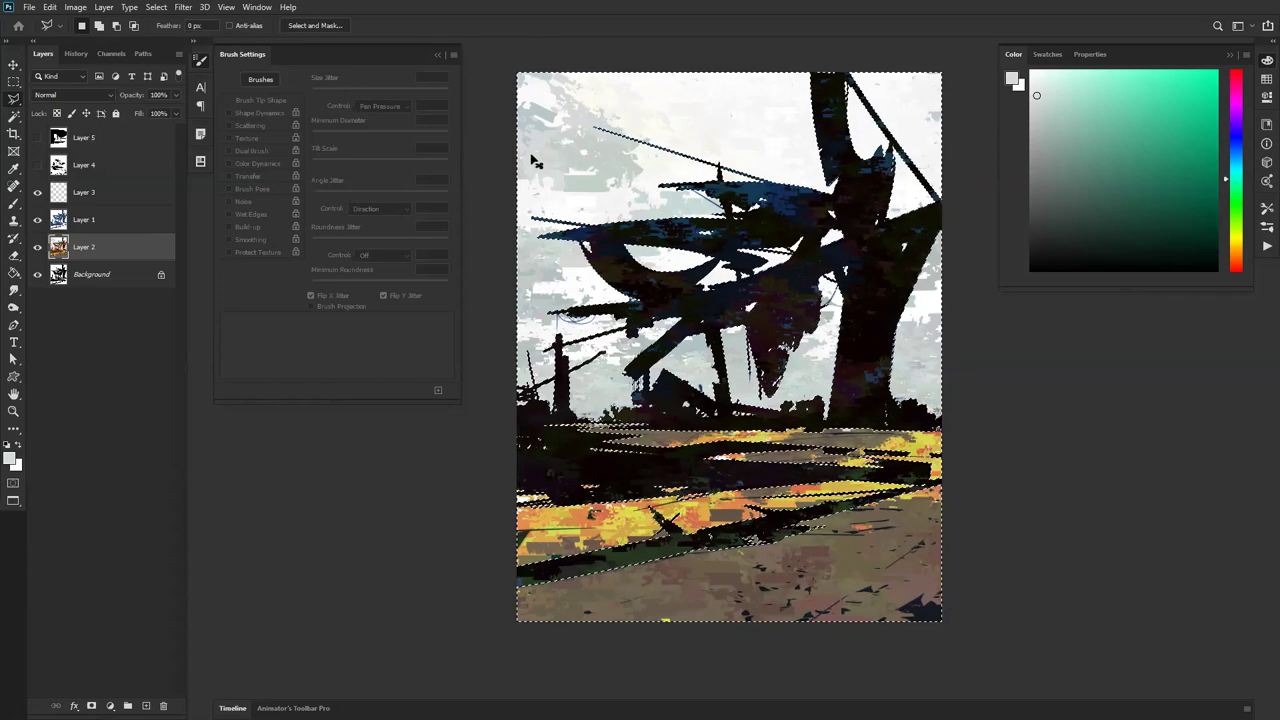
key(ctrl+j)
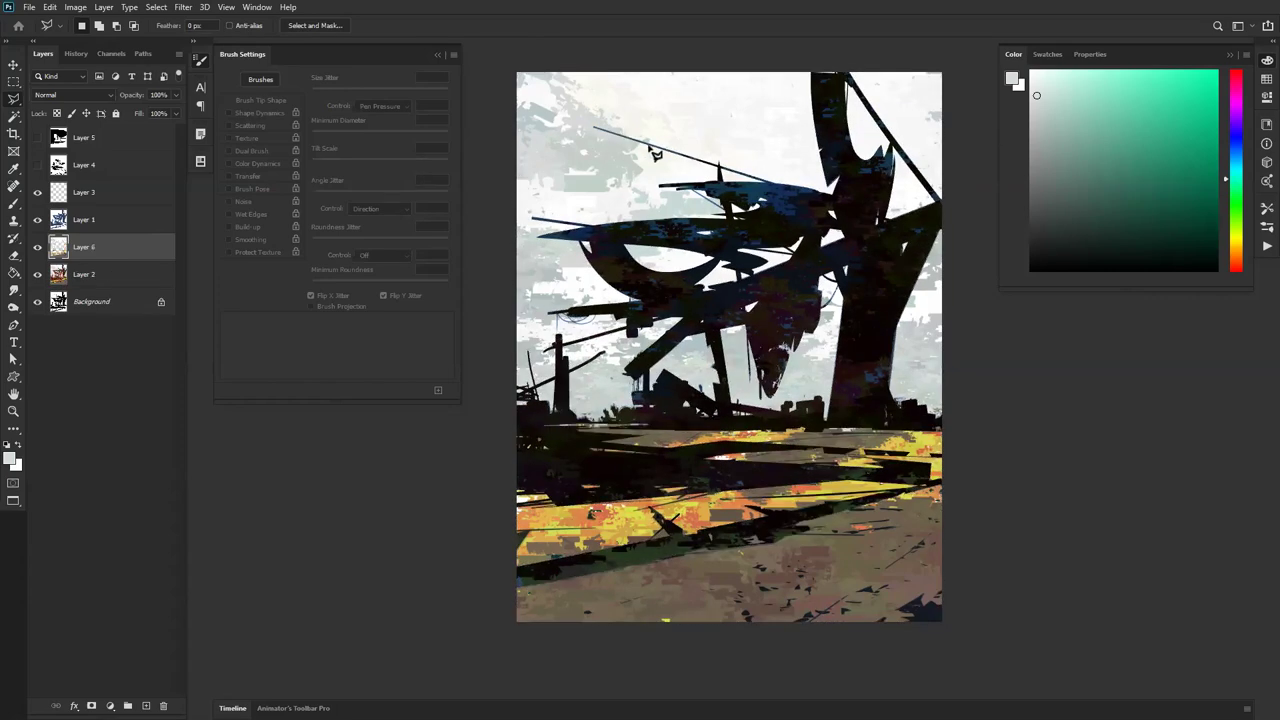
Step: Outline the whole sky above the horizon on Layer 6 with a polygonal lasso selection
click(957, 58)
click(960, 440)
click(515, 423)
click(492, 84)
click(522, 40)
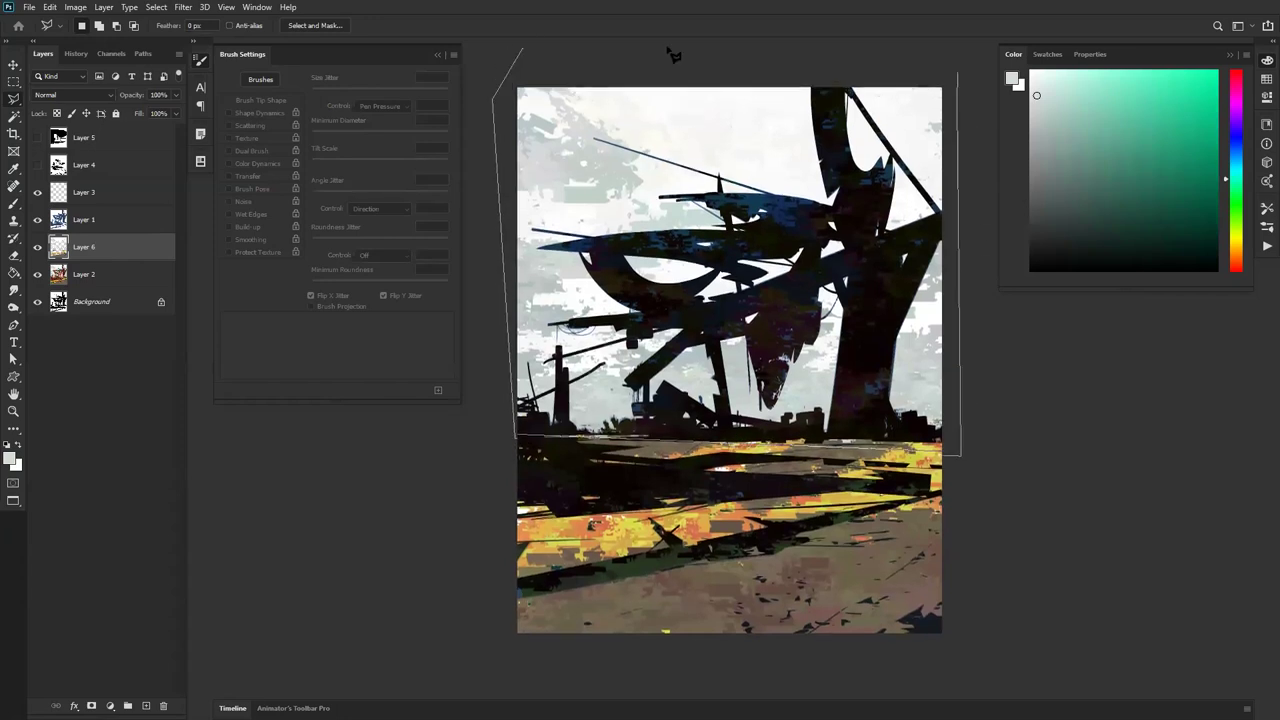
click(960, 82)
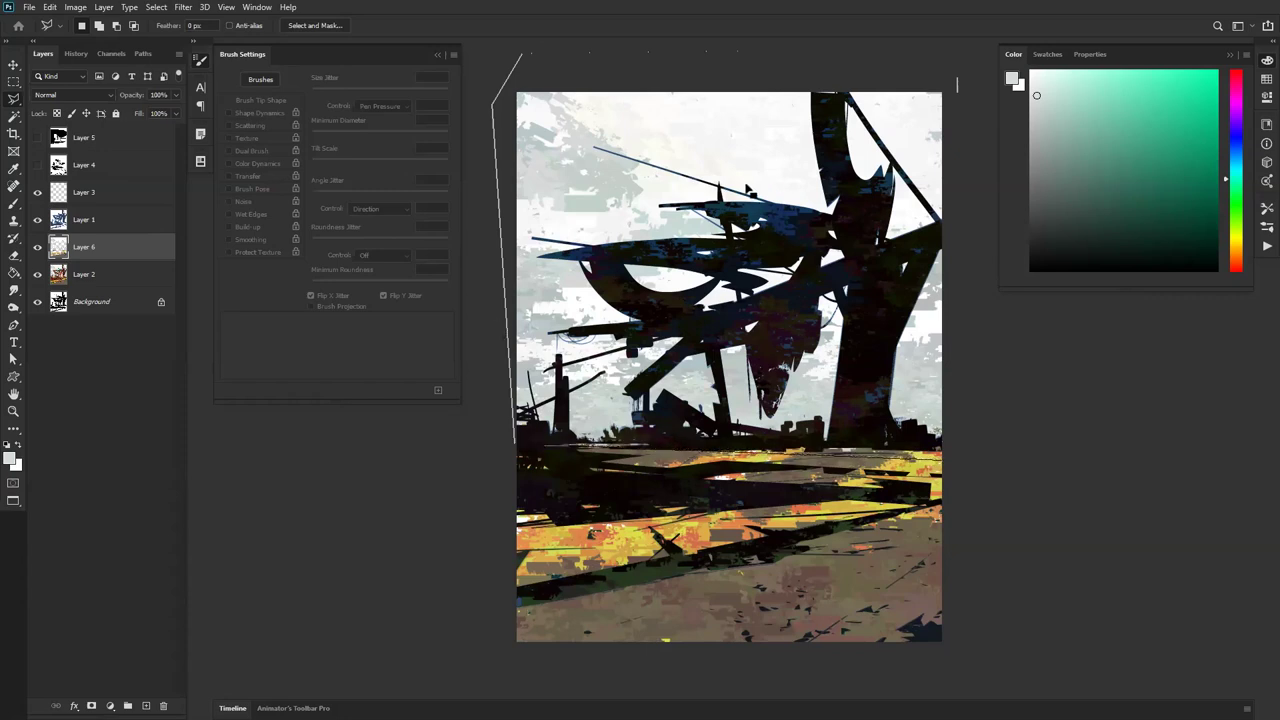
key(ctrl+alt+f)
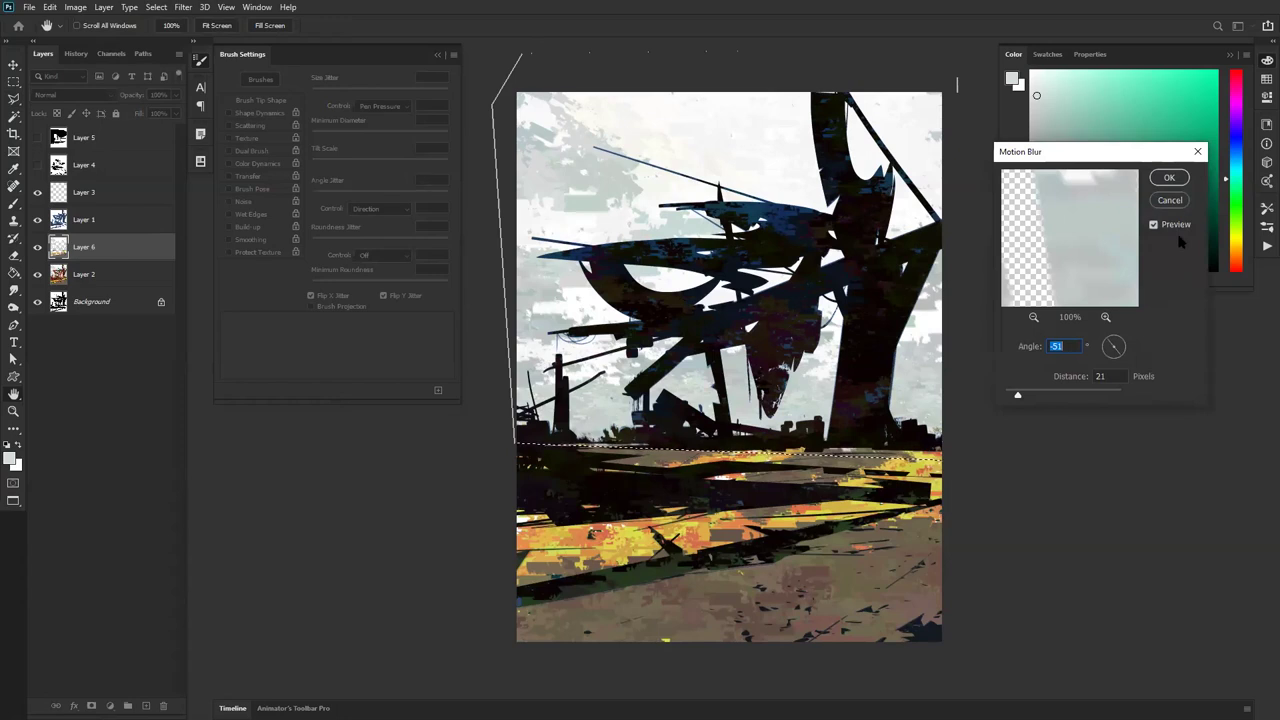
click(1182, 201)
key(ctrl+alt+f)
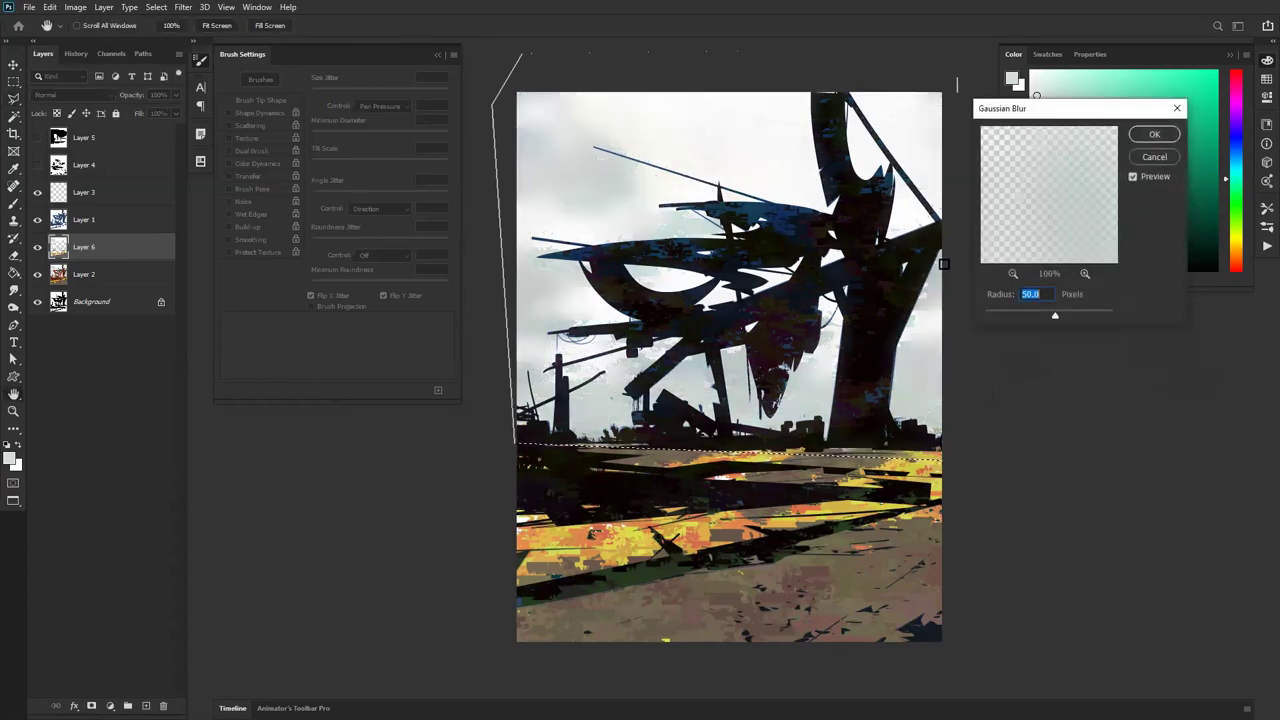
click(1011, 315)
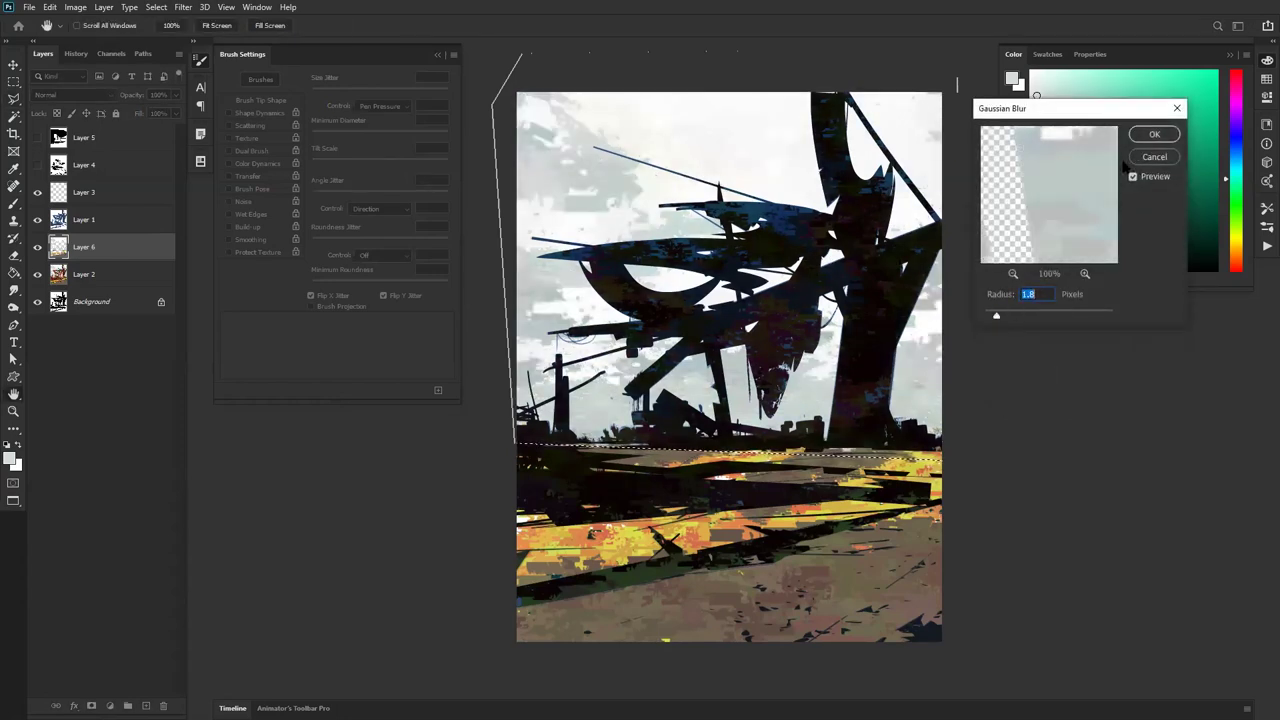
click(1162, 157)
Step: Apply a Motion Blur to the selected sky with an angle of -20° and a distance of 85 pixels
key(ctrl+alt+f)
drag(1108, 348, 1112, 347)
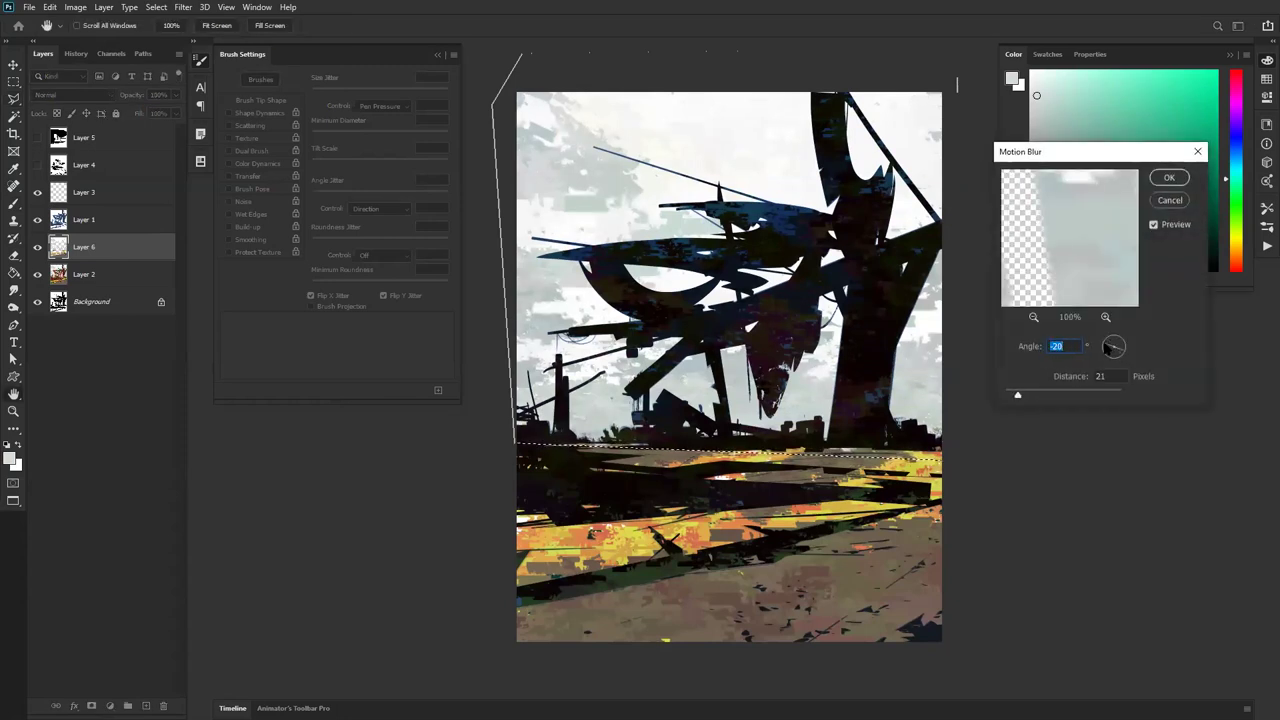
click(1029, 393)
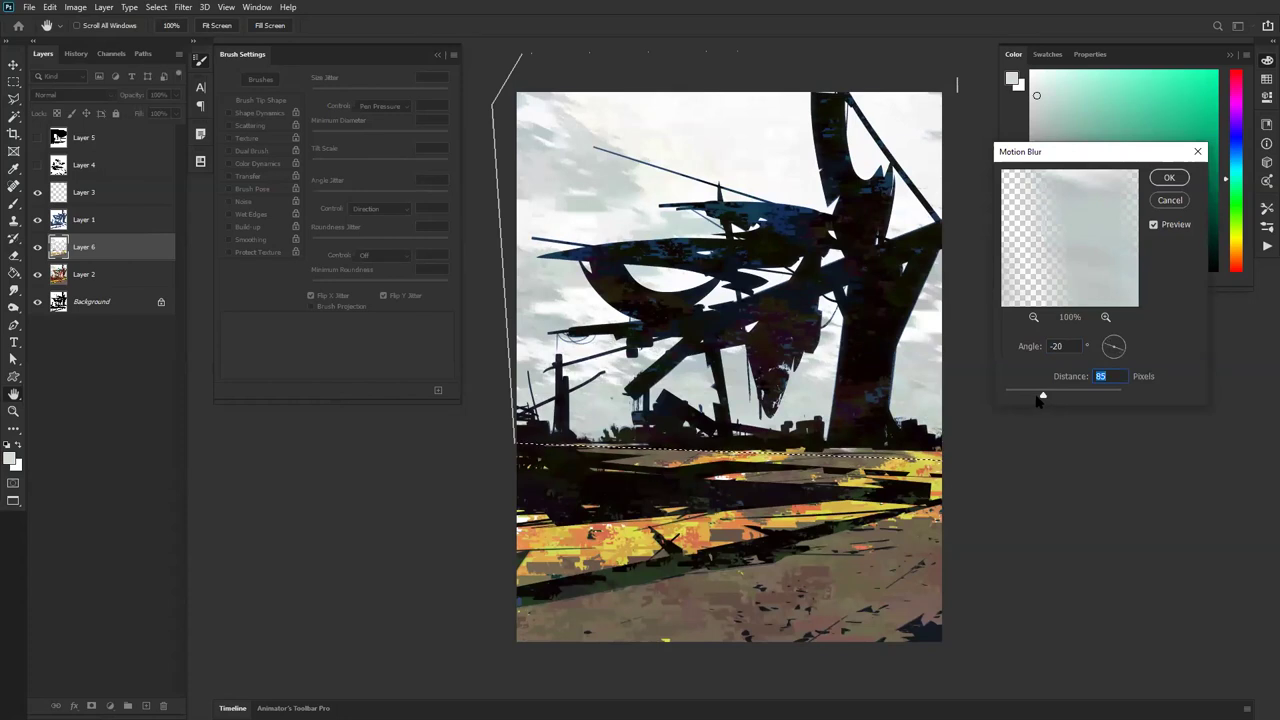
click(1169, 178)
Step: Save the direction-following 175 px textured brush as a new preset in the Drawing group
key(b)
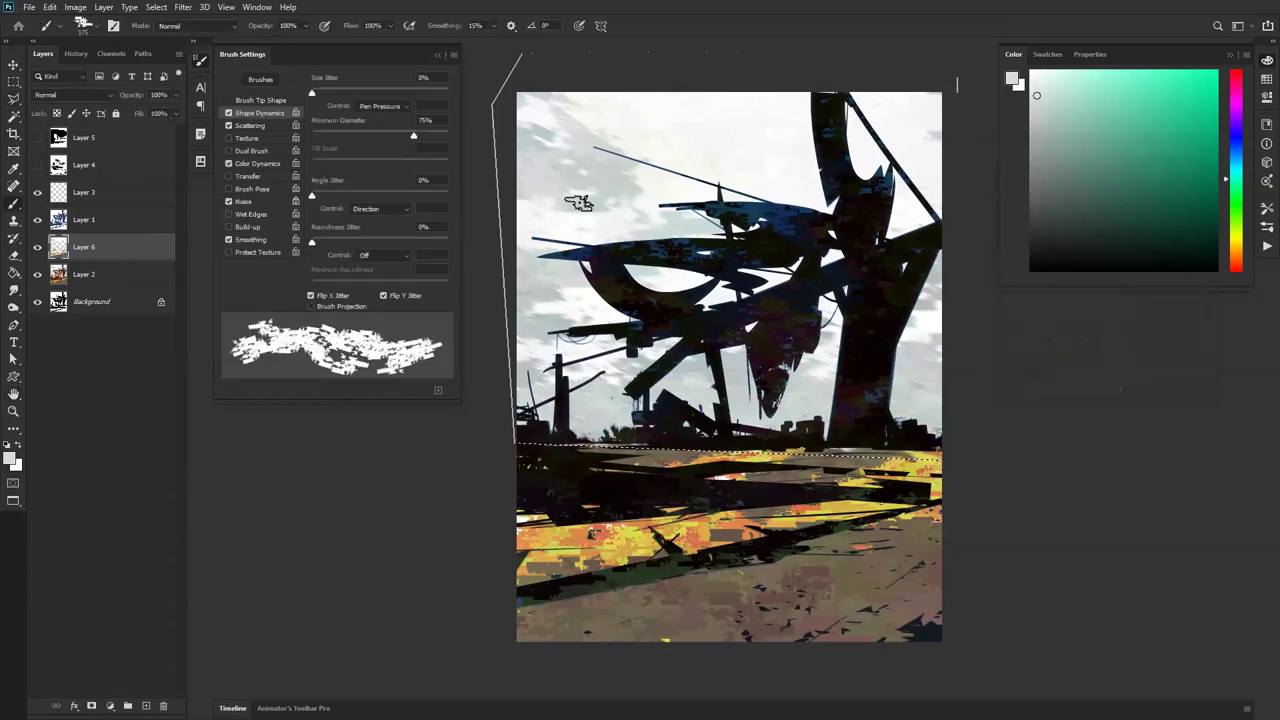
right_click(608, 228)
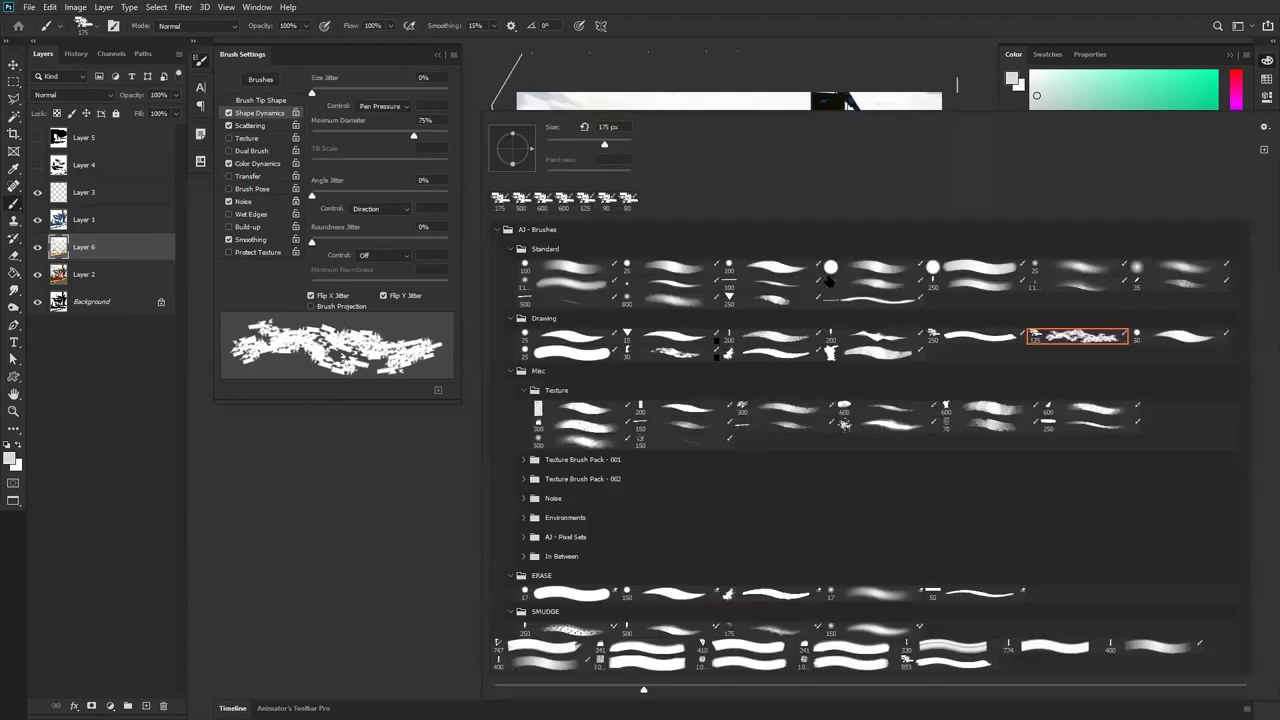
click(1262, 151)
click(810, 200)
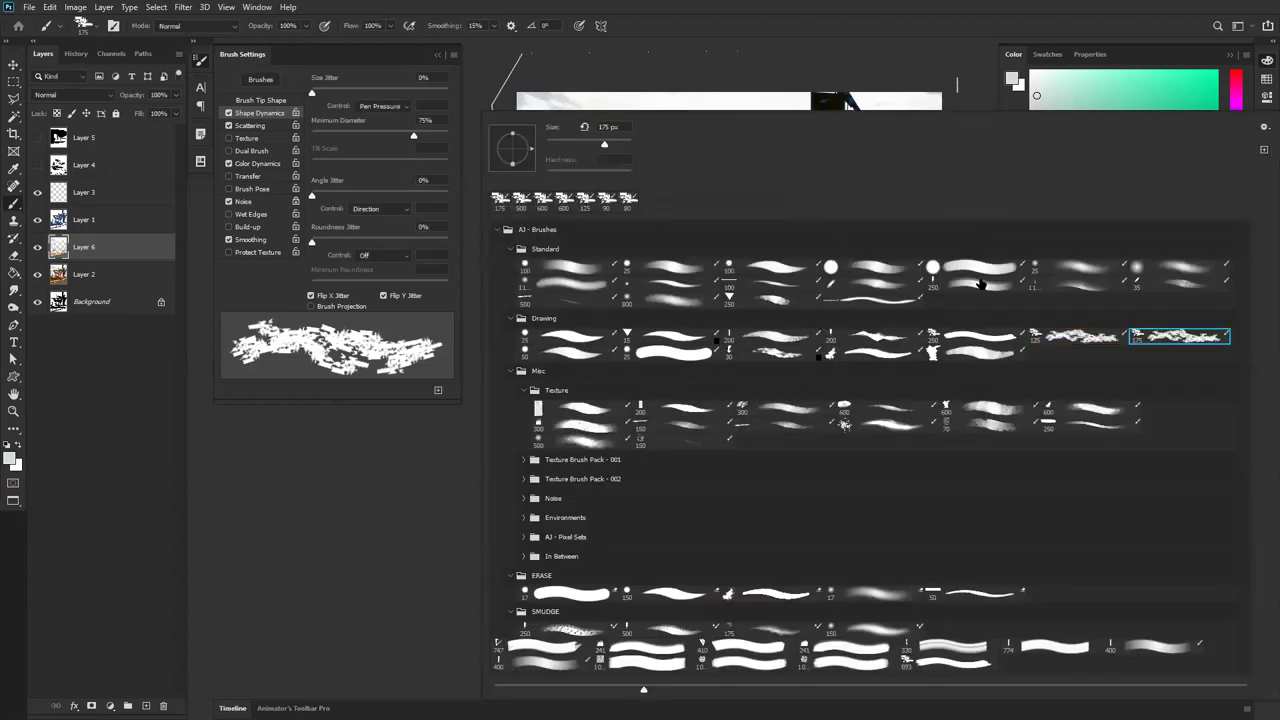
click(900, 64)
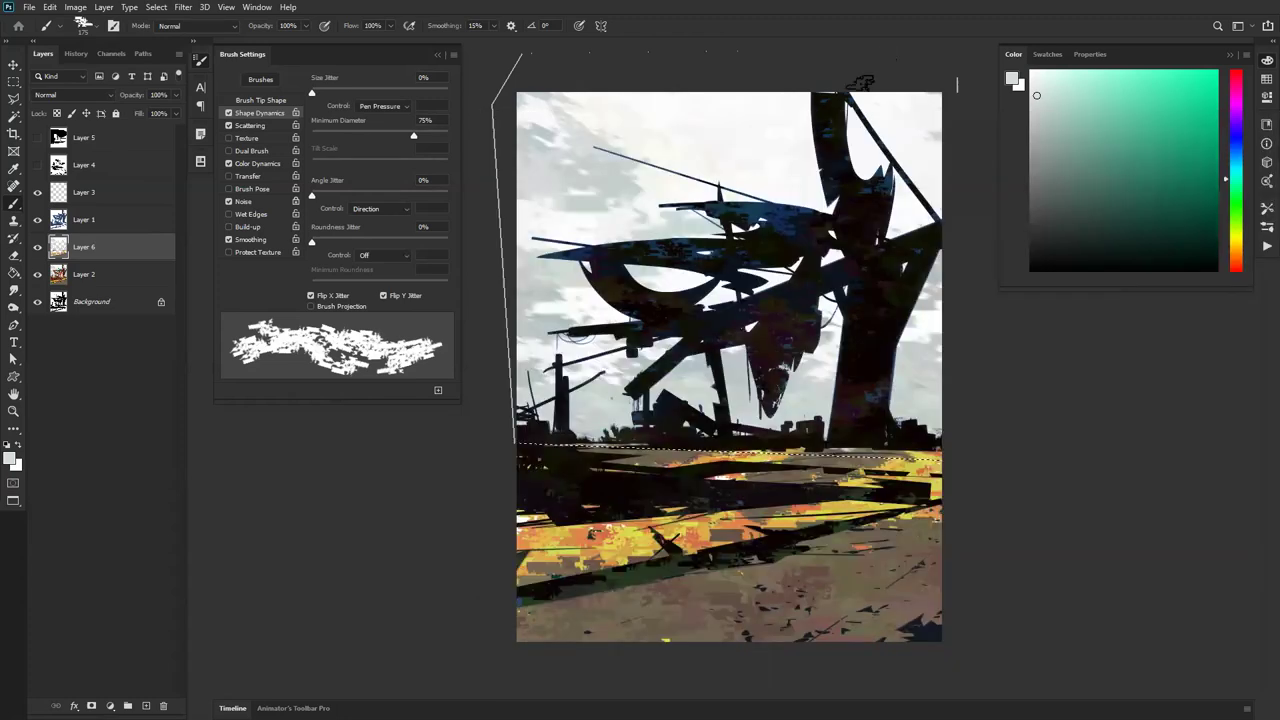
Step: Switch to the soft, angled 1100 px brush in the Standard group and reduce it to 200 px
right_click(684, 278)
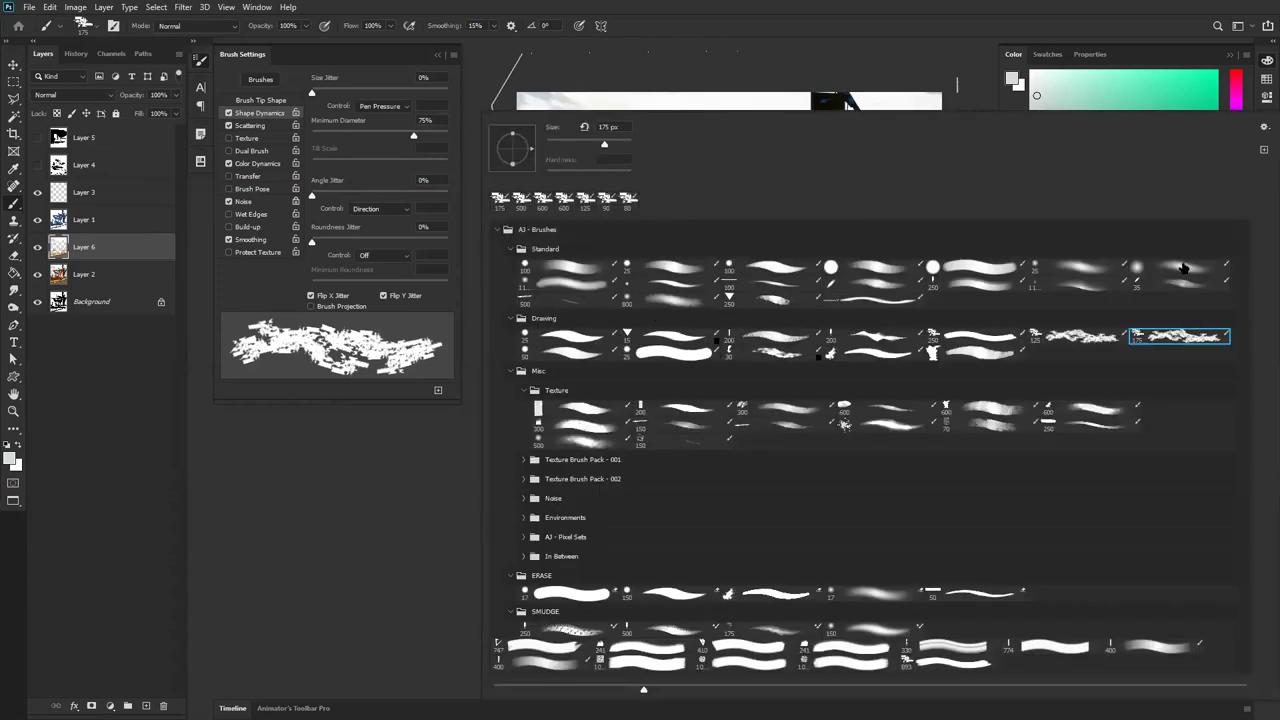
double_click(1078, 285)
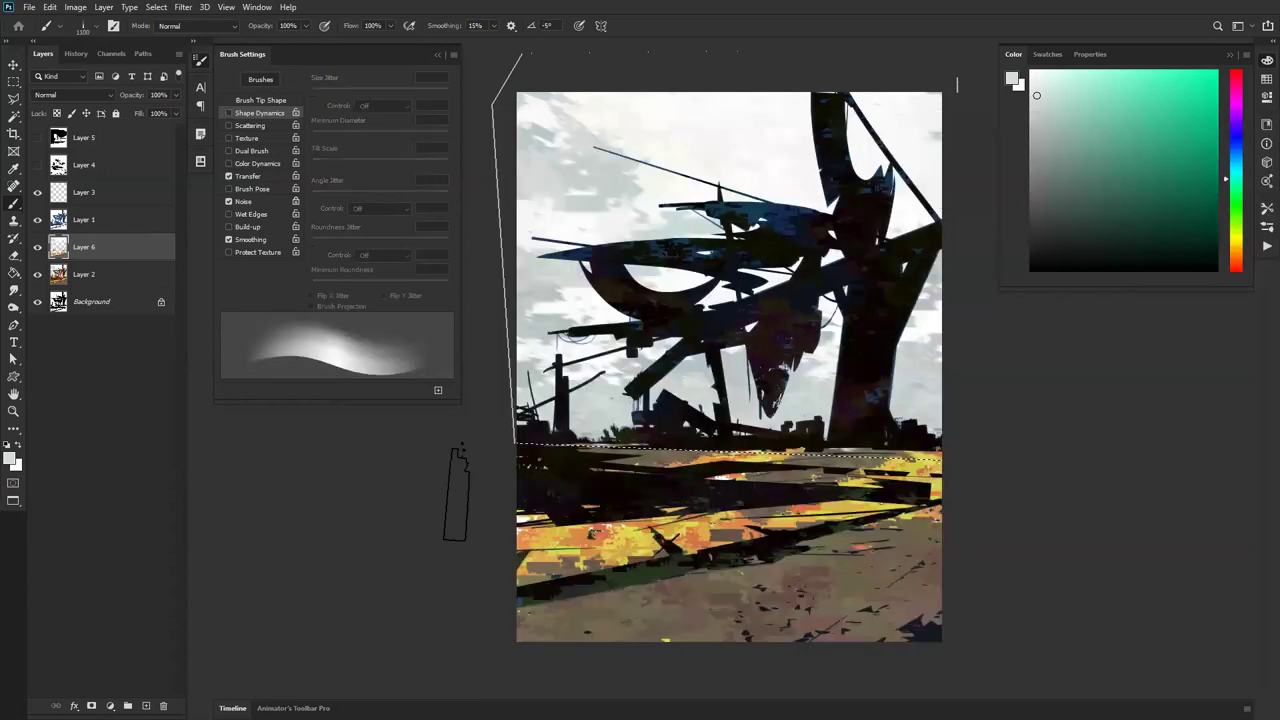
key(bracketleft)
key(bracketleft)
key(bracketleft)
key(bracketleft)
key(bracketleft)
key(bracketleft)
key(bracketleft)
key(bracketleft)
key(bracketleft)
key(bracketleft)
key(bracketleft)
key(bracketleft)
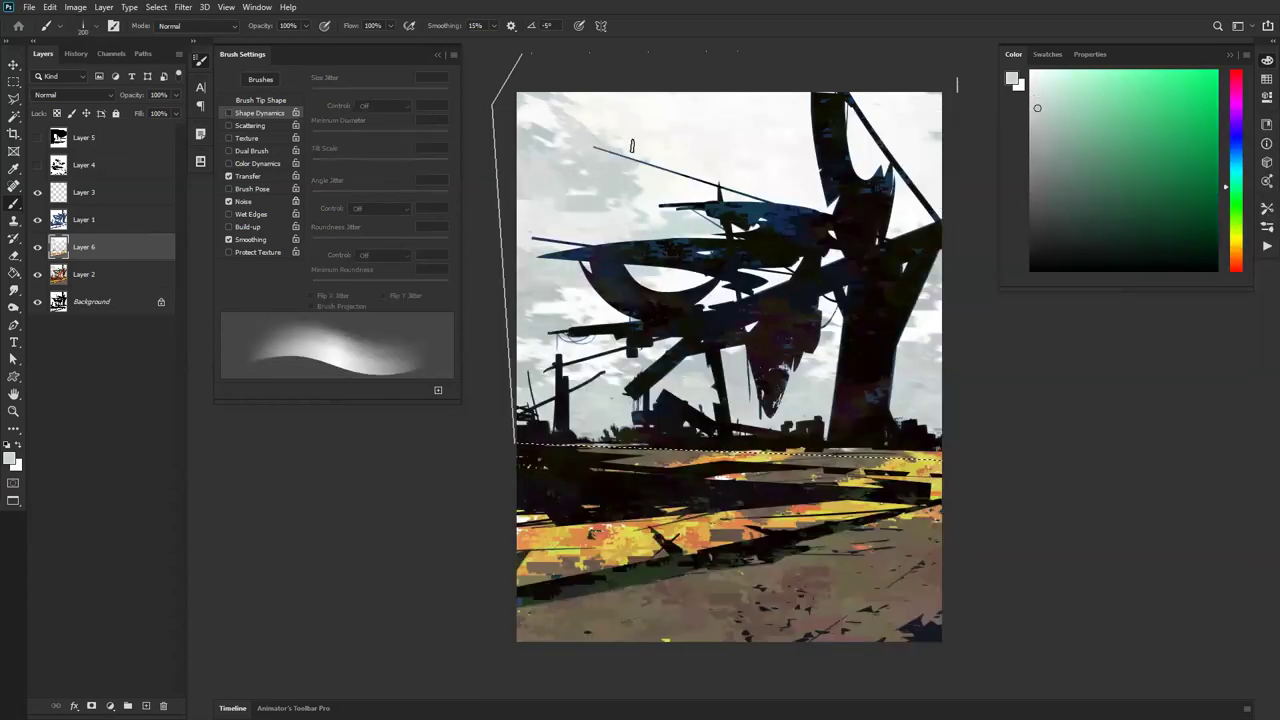
Step: Sample light grey, paint the upper-left sky, and undo the last strokes made with the brush enlarged to 1000 px
alt+click(646, 136)
mouse_move(544, 131)
mouse_down()
mouse_move(614, 173)
mouse_move(610, 190)
mouse_up()
alt+click(636, 180)
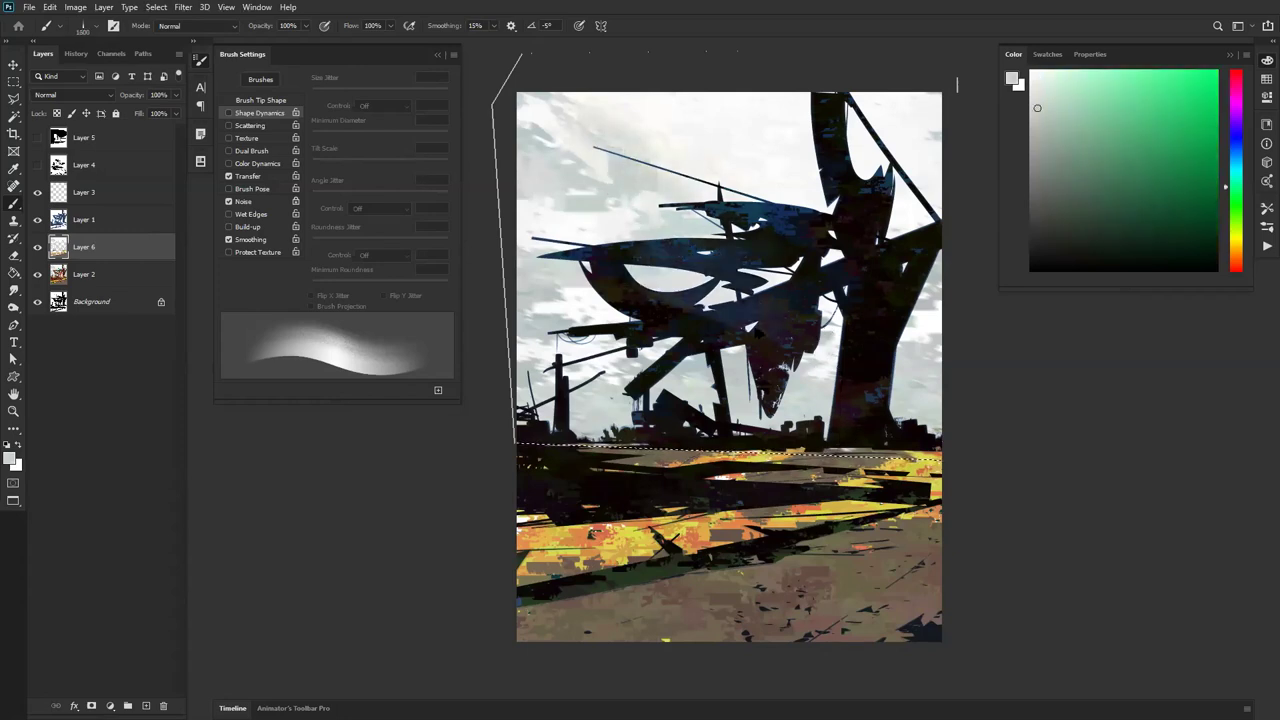
key(bracketright)
click(708, 288)
key(ctrl+z)
key(ctrl+z)
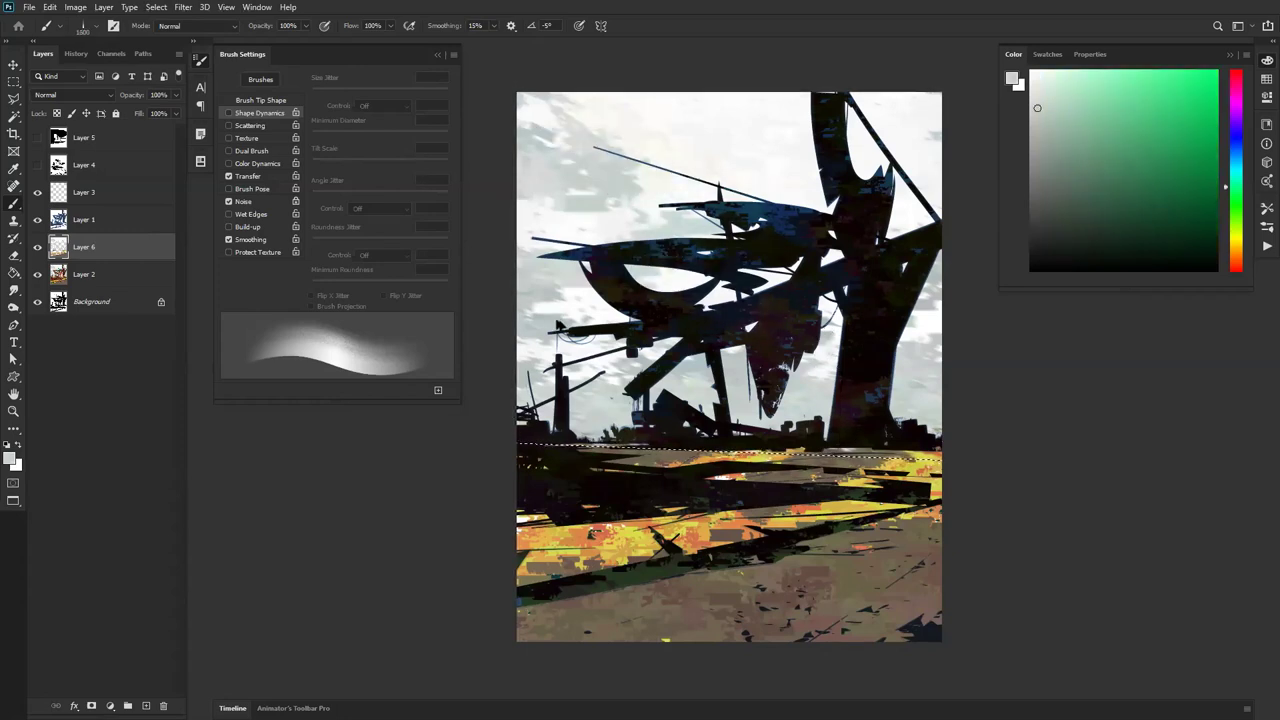
Step: Lock Layer 6's transparent pixels, soften the upper-left sky with light grey, sample near-white, and shrink the brush
key(slash)
mouse_move(603, 185)
mouse_down()
mouse_move(544, 178)
mouse_move(585, 240)
mouse_move(648, 250)
mouse_up()
alt+click(691, 110)
key(bracketleft)
key(bracketleft)
key(bracketleft)
key(bracketleft)
key(bracketleft)
key(bracketleft)
key(bracketleft)
key(bracketleft)
key(bracketleft)
key(bracketleft)
key(bracketleft)
key(bracketleft)
key(bracketleft)
key(bracketleft)
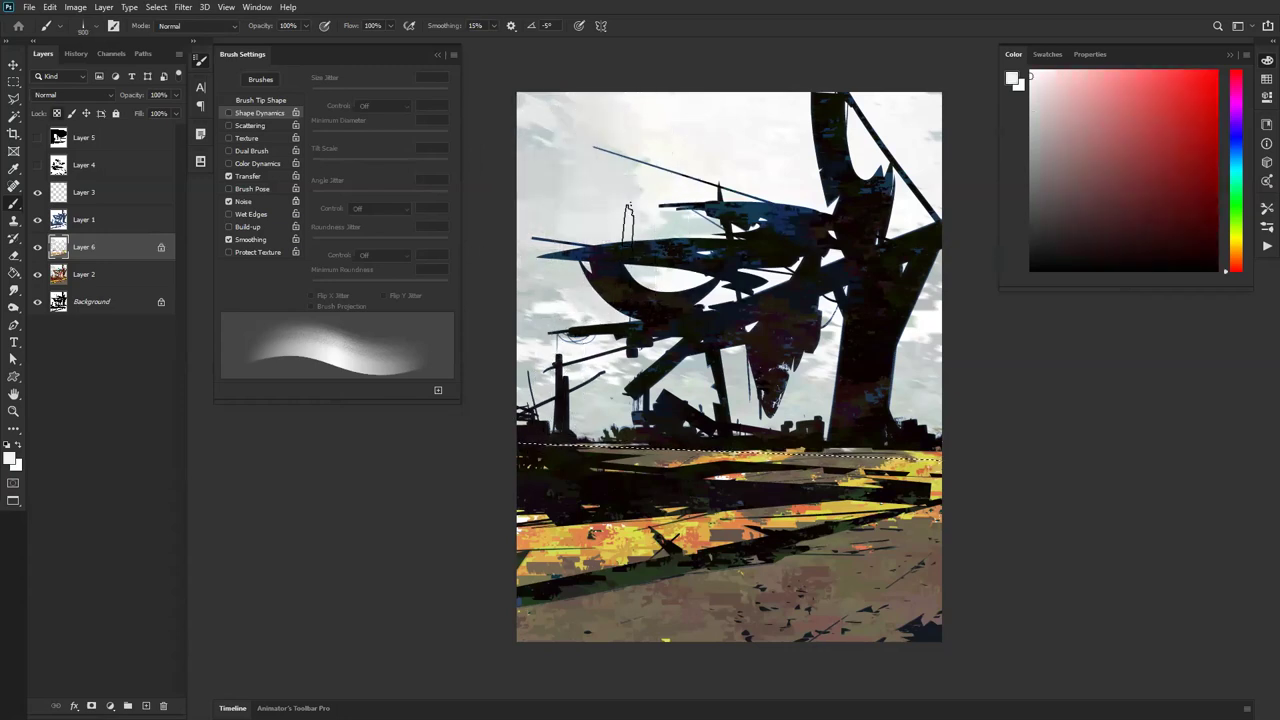
Step: Sample a light blue-grey from the lower sky and paint it across the sky above the left horizon
alt+click(631, 360)
alt+click(592, 371)
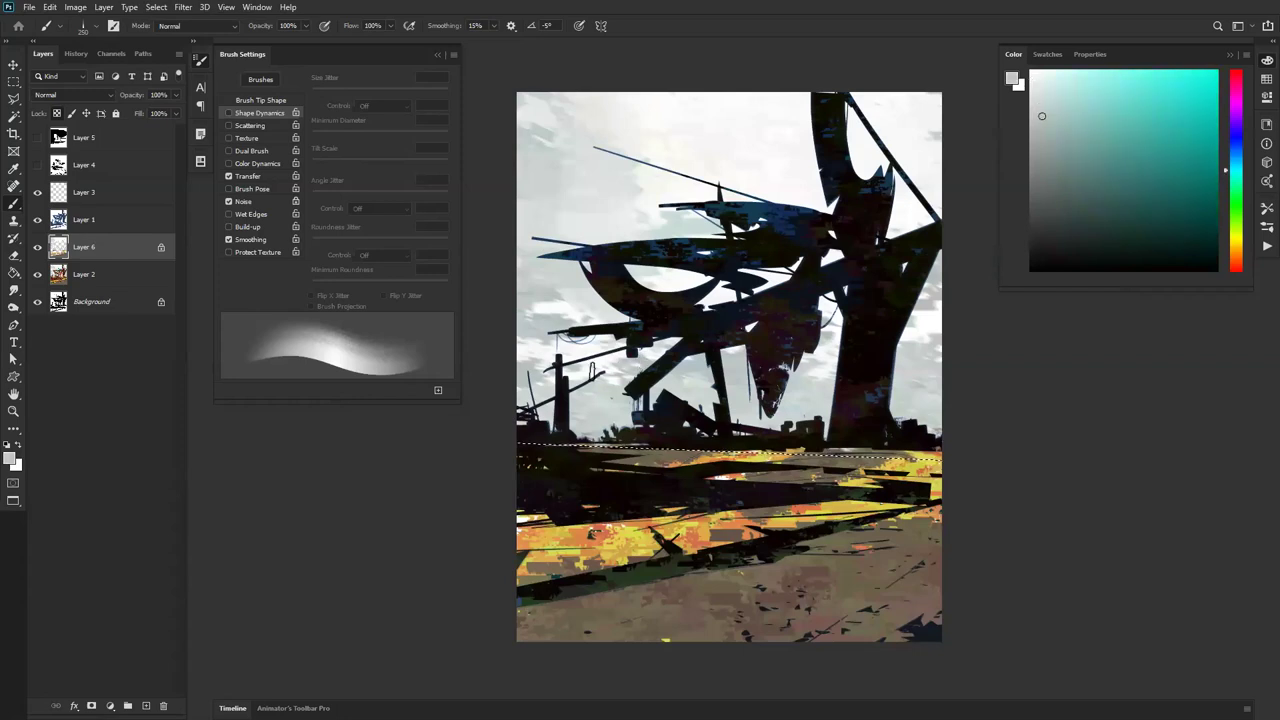
drag(622, 364, 464, 329)
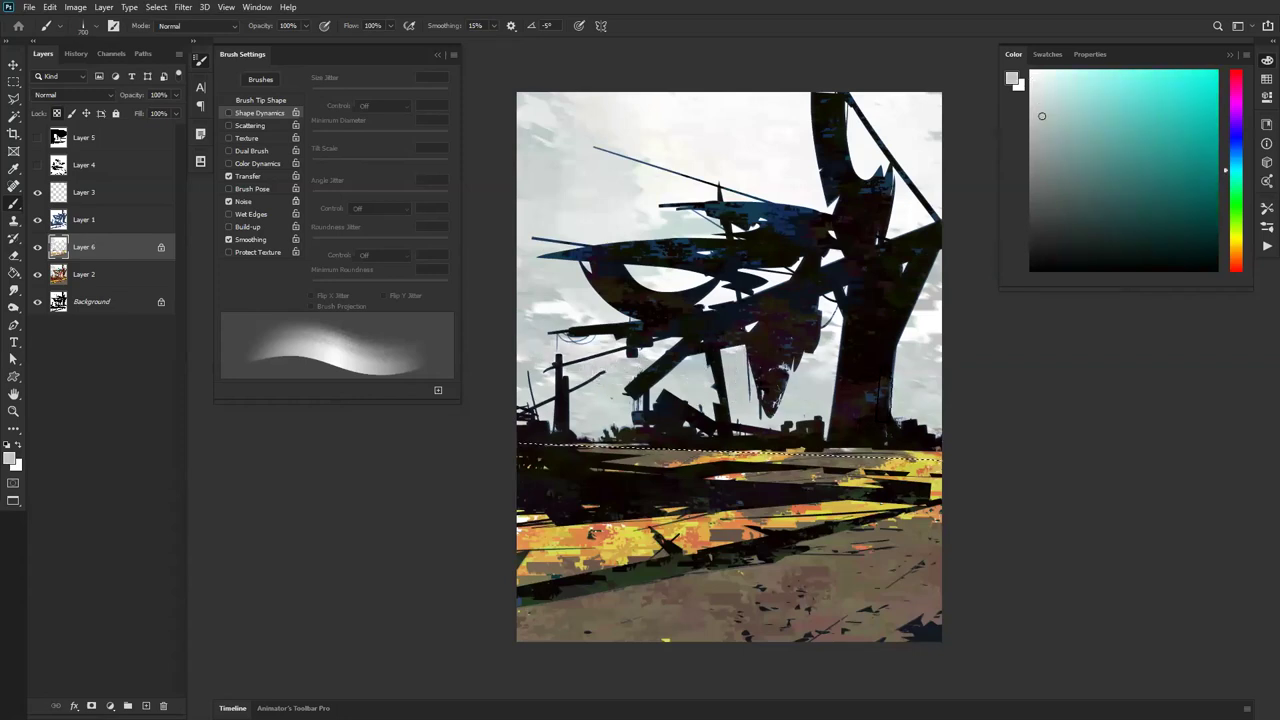
Step: Finish softening the sky with near-white and light grey, and clear the selection
key(x)
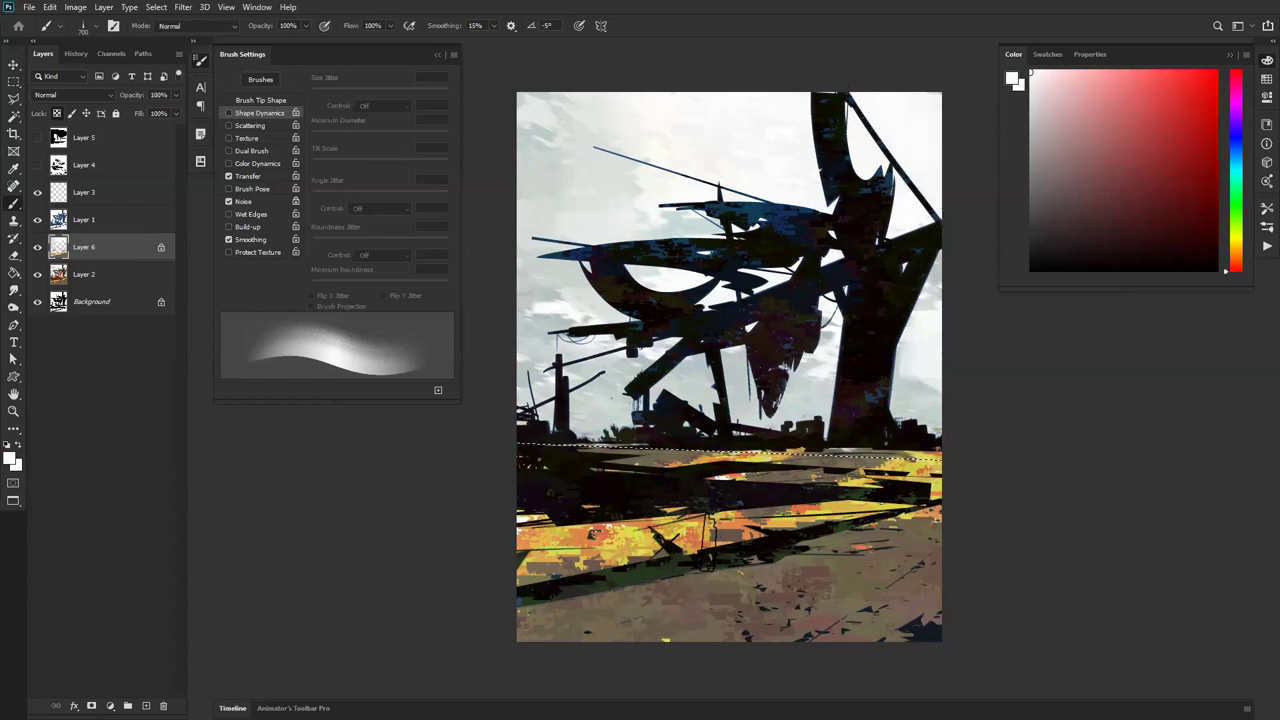
key(x)
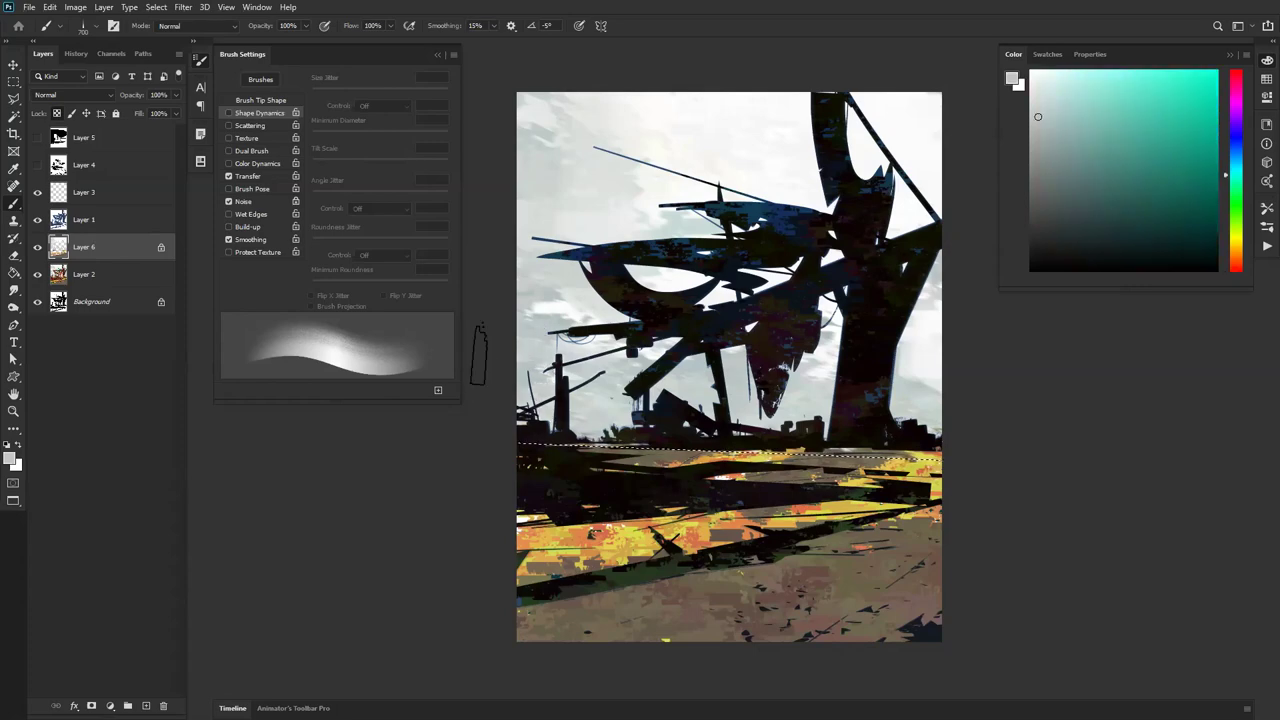
alt+click(756, 402)
alt+click(759, 405)
alt+click(760, 412)
ctrl+click(758, 420)
ctrl+click(758, 422)
click(759, 418)
key(b)
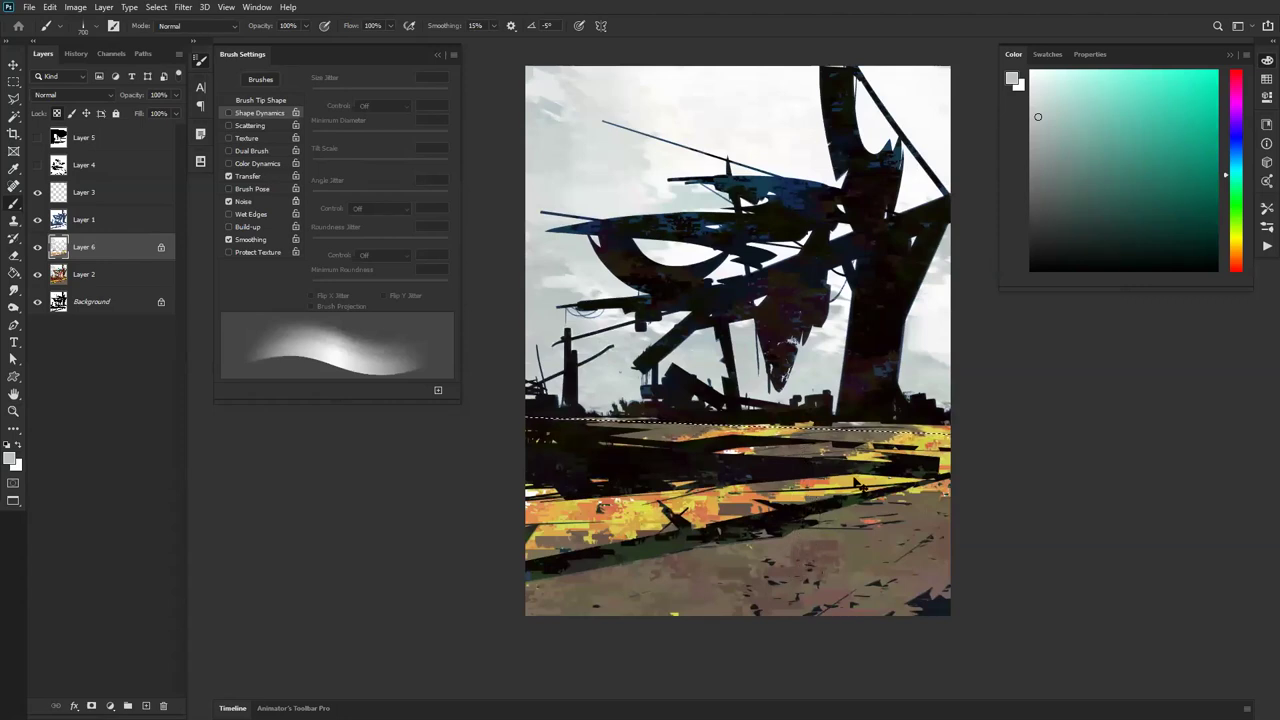
key(ctrl+d)
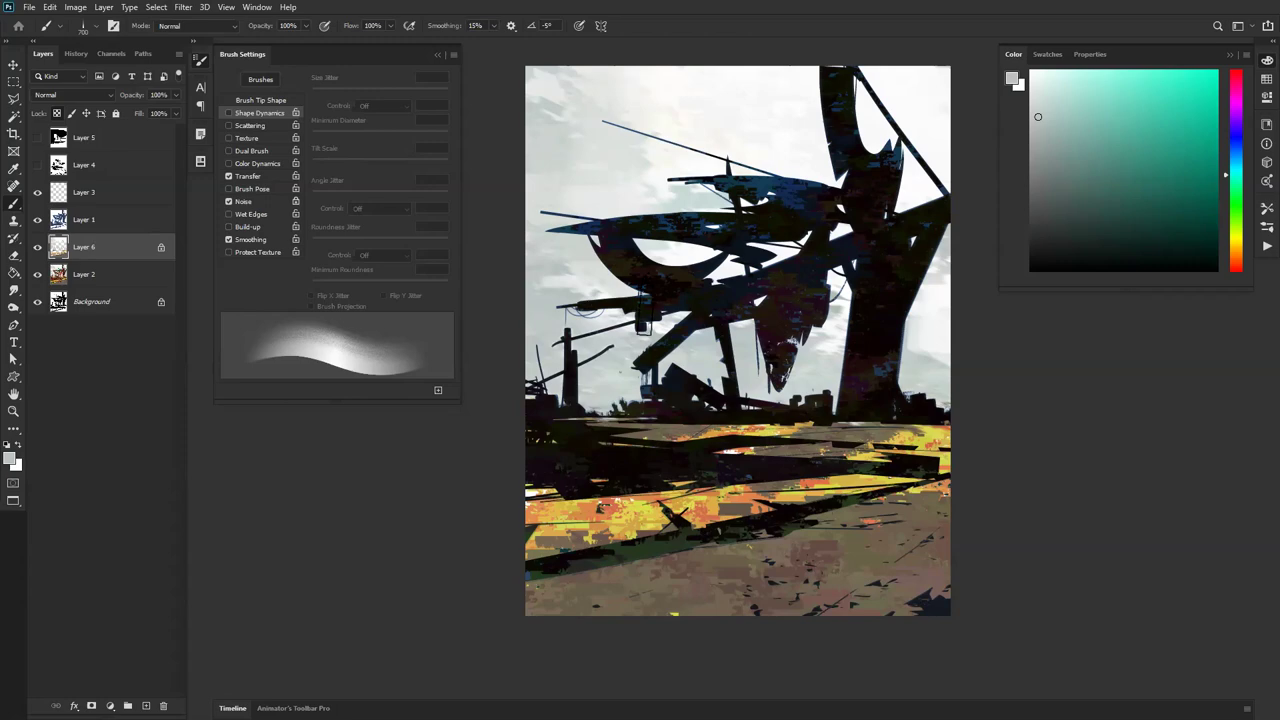
Step: Set the brush to Color Dodge with white, undo a trial stroke along the horizon, and reduce the brush to 500 px
right_click(645, 315)
click(252, 619)
key(shift+alt+d)
key(d)
key(x)
drag(832, 440, 612, 432)
key(ctrl+z)
key(bracketleft)
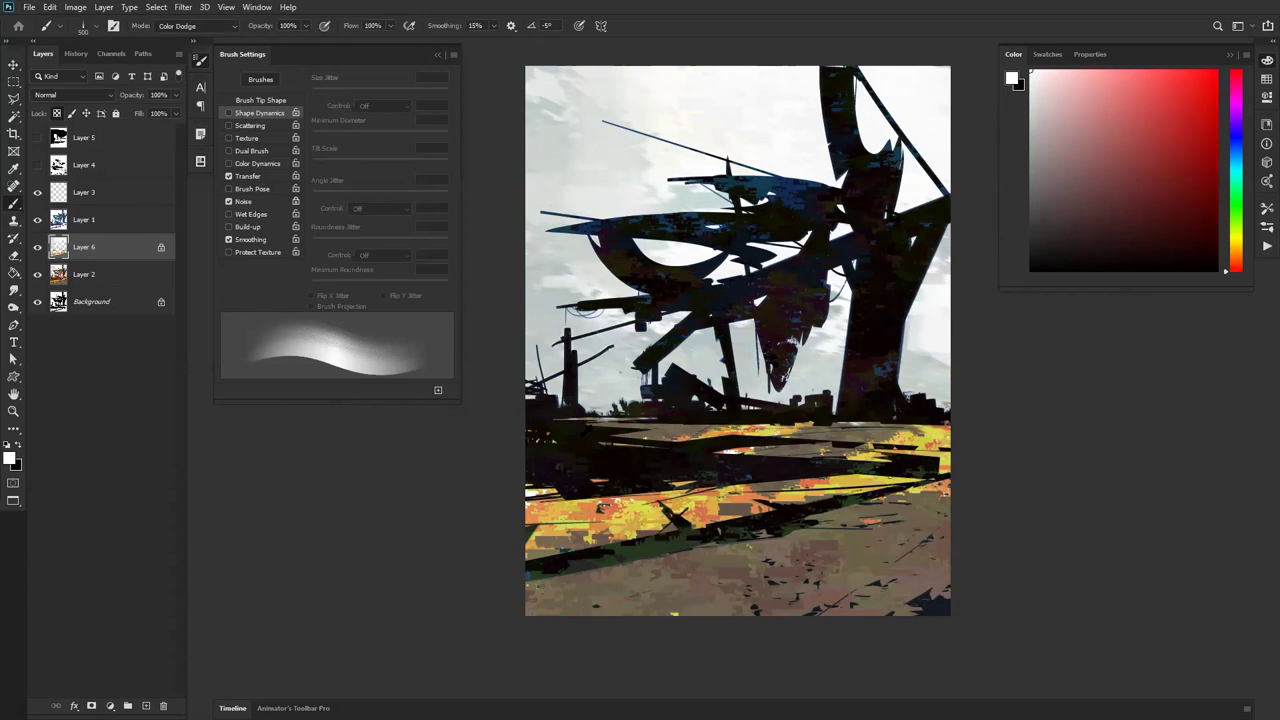
Step: Unlock Layer 6's transparent pixels and paint near-black sampled from the ground just below the left horizon
alt+click(587, 430)
click(57, 113)
mouse_move(576, 460)
mouse_down()
mouse_move(546, 432)
mouse_move(590, 442)
mouse_up()
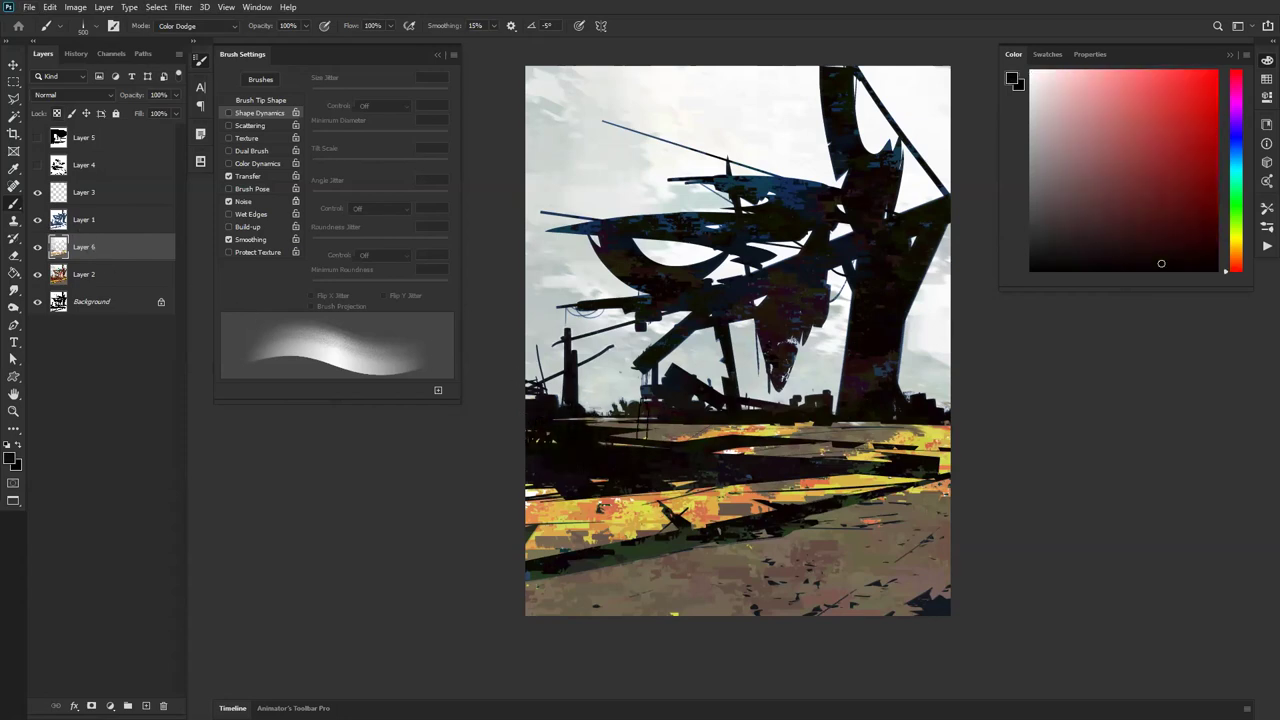
Step: Add a new layer above Layer 1 and undo the trial dark strokes along the left horizon
click(106, 224)
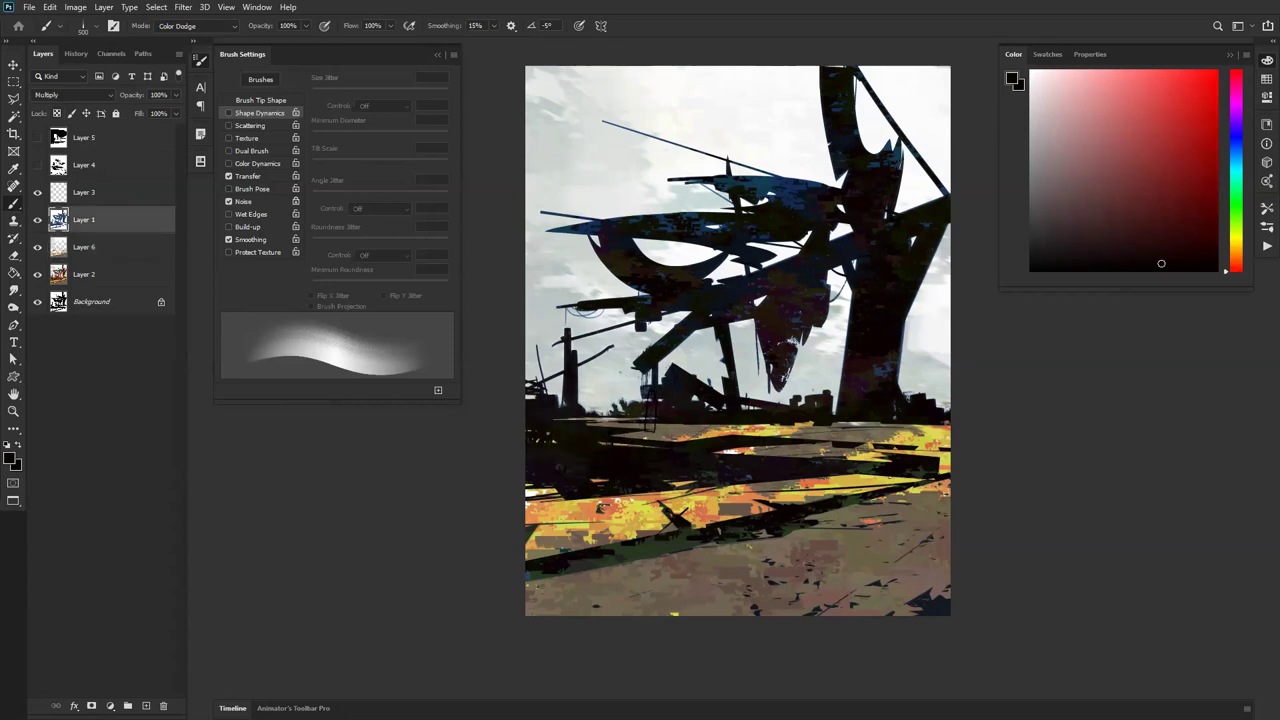
key(ctrl+alt+shift+n)
alt+click(621, 427)
mouse_move(620, 412)
mouse_down()
mouse_move(520, 437)
mouse_move(656, 420)
mouse_move(520, 432)
mouse_move(676, 430)
mouse_up()
key(ctrl+z)
key(ctrl+z)
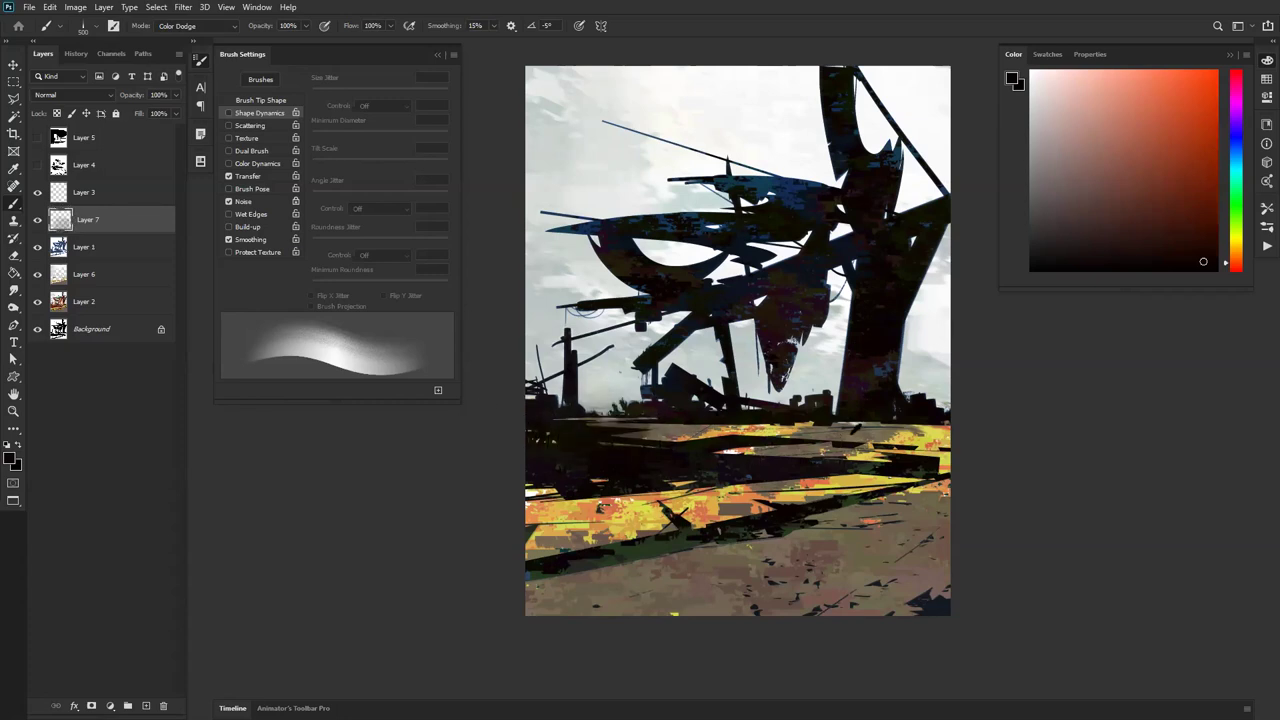
Step: Sample dark ground tones and darken the lower foreground on Layer 7 with broad strokes of an enlarged brush
alt+click(940, 604)
alt+click(744, 461)
key(bracketright)
mouse_move(571, 624)
mouse_down()
mouse_move(934, 620)
mouse_move(552, 631)
mouse_up()
key(bracketright)
key(bracketright)
key(bracketright)
key(bracketright)
key(bracketright)
key(bracketright)
key(bracketright)
key(bracketright)
key(bracketright)
key(bracketright)
key(bracketright)
key(bracketright)
key(bracketright)
key(bracketright)
key(bracketright)
drag(900, 607, 800, 631)
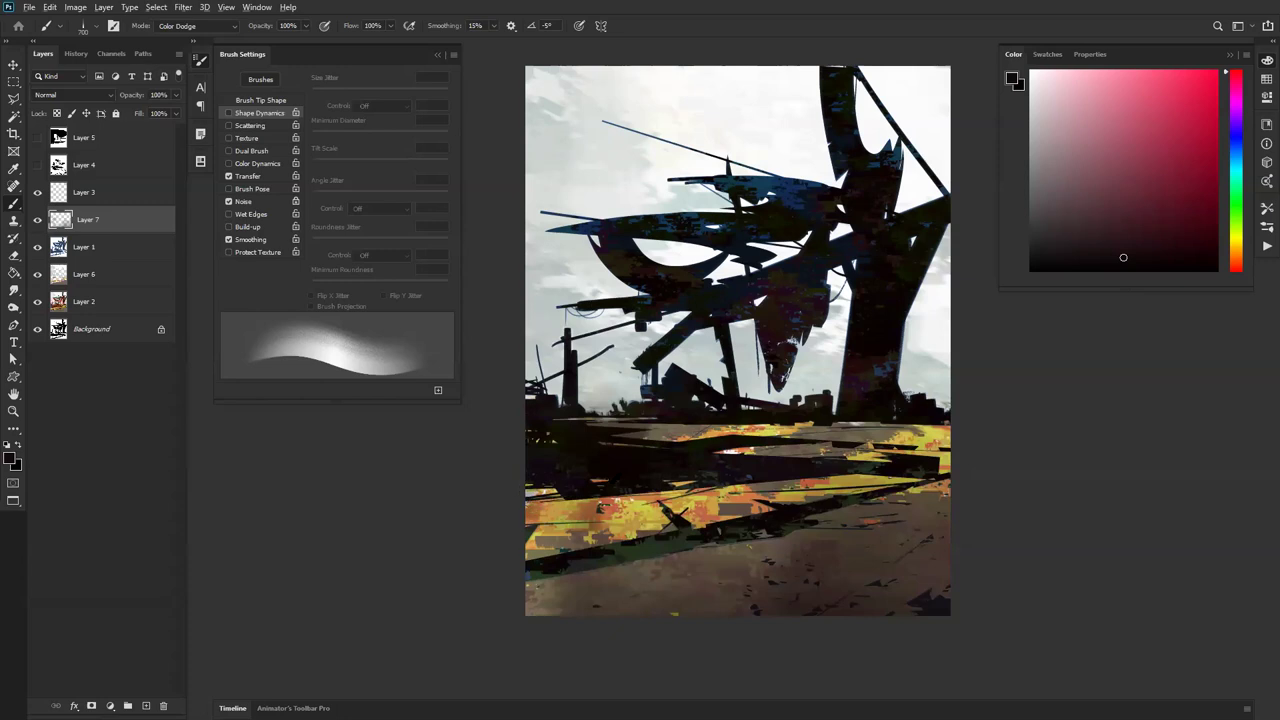
Step: Sample yellow from the ground stripe, switch to the soft 25 px Standard brush, and set it to Color Dodge
alt+click(664, 515)
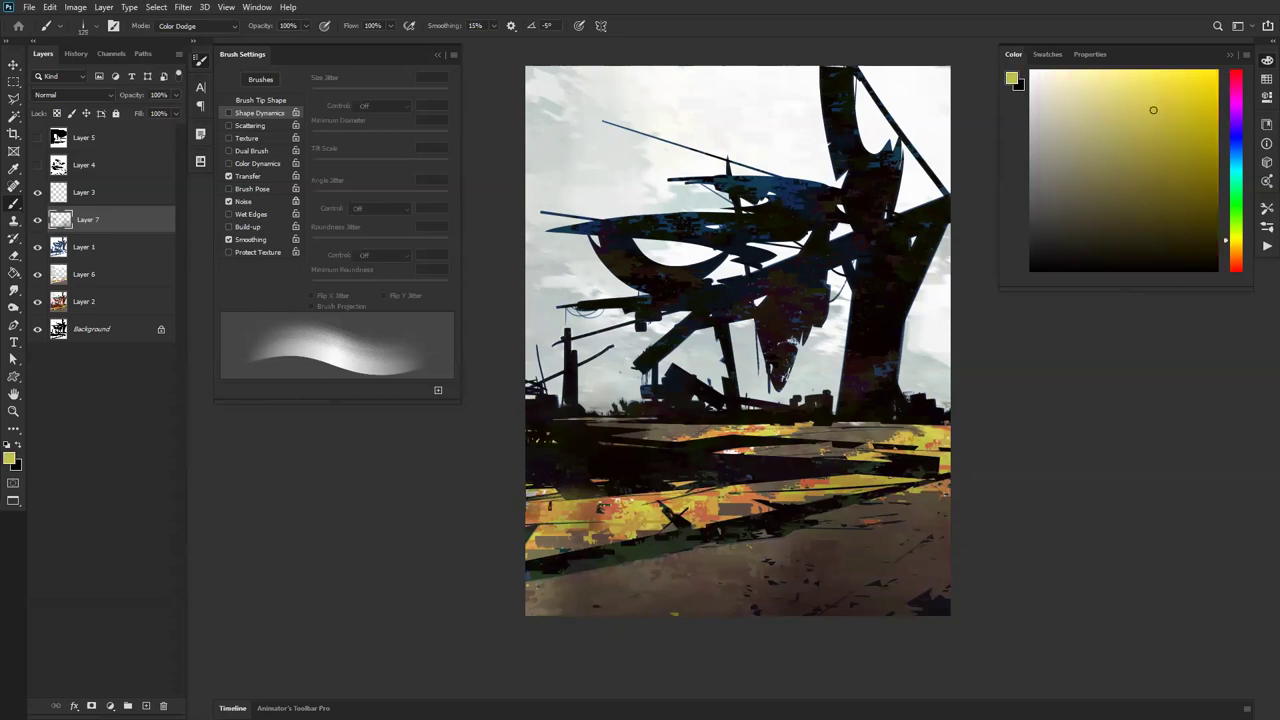
right_click(870, 350)
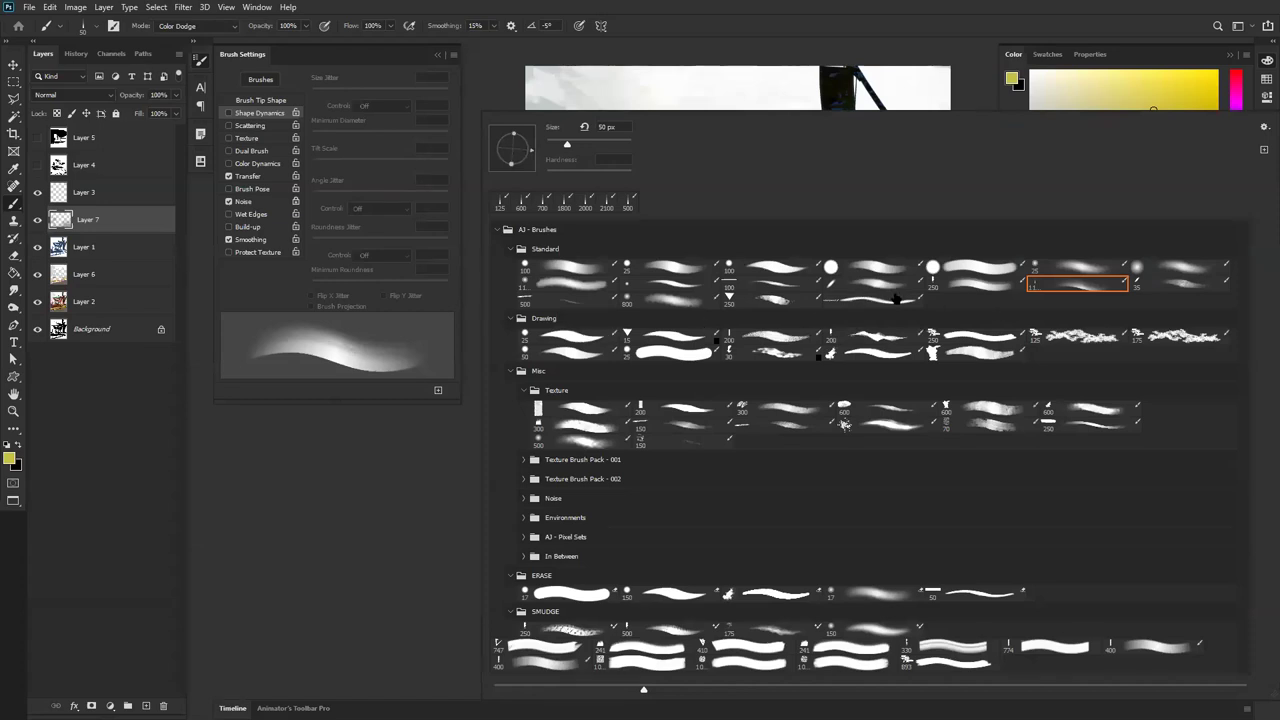
double_click(1058, 272)
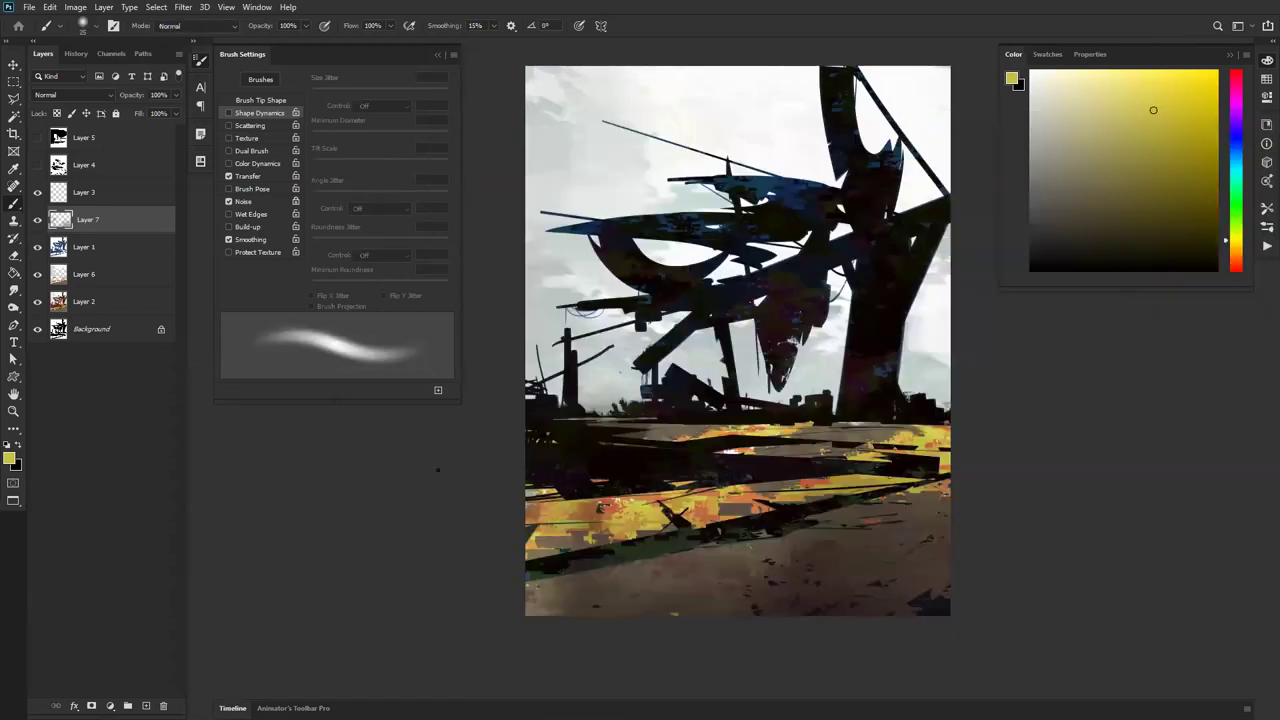
key(alt+shift+d)
Step: Marquee-select everything above the horizon, set white as foreground colour, and invert the selection to cover the ground
key(m)
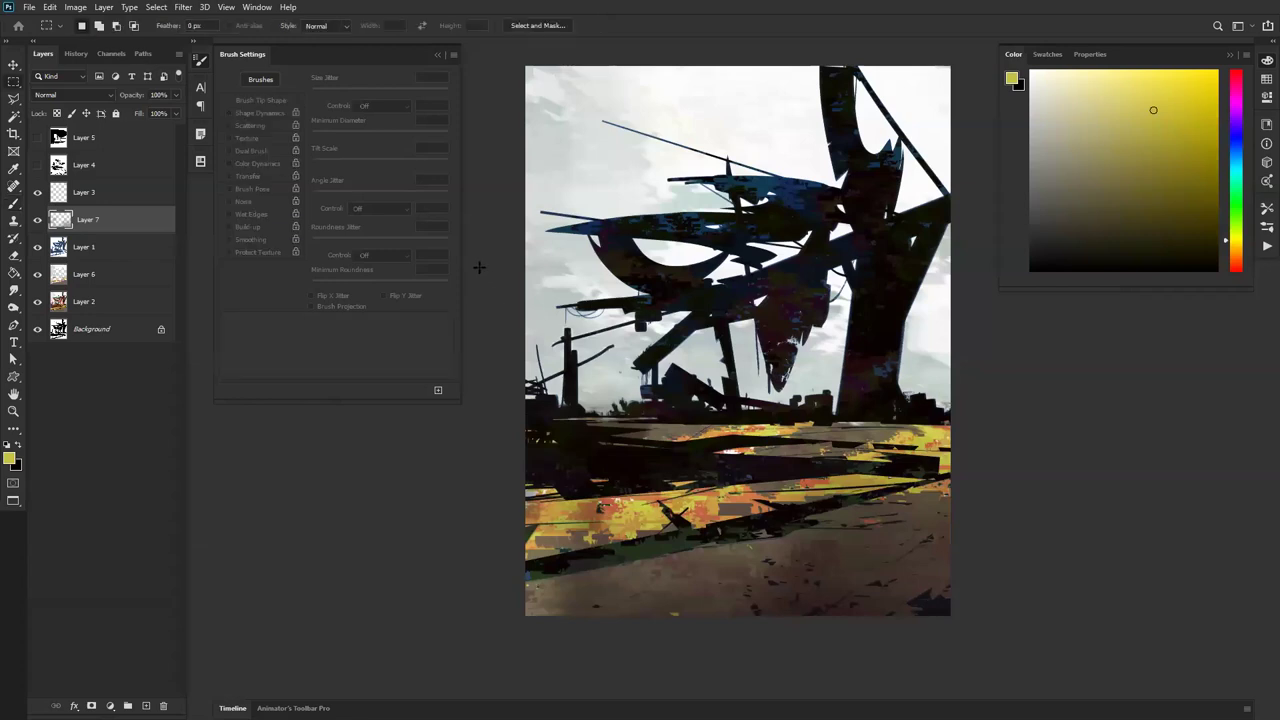
drag(522, 58, 1040, 422)
key(b)
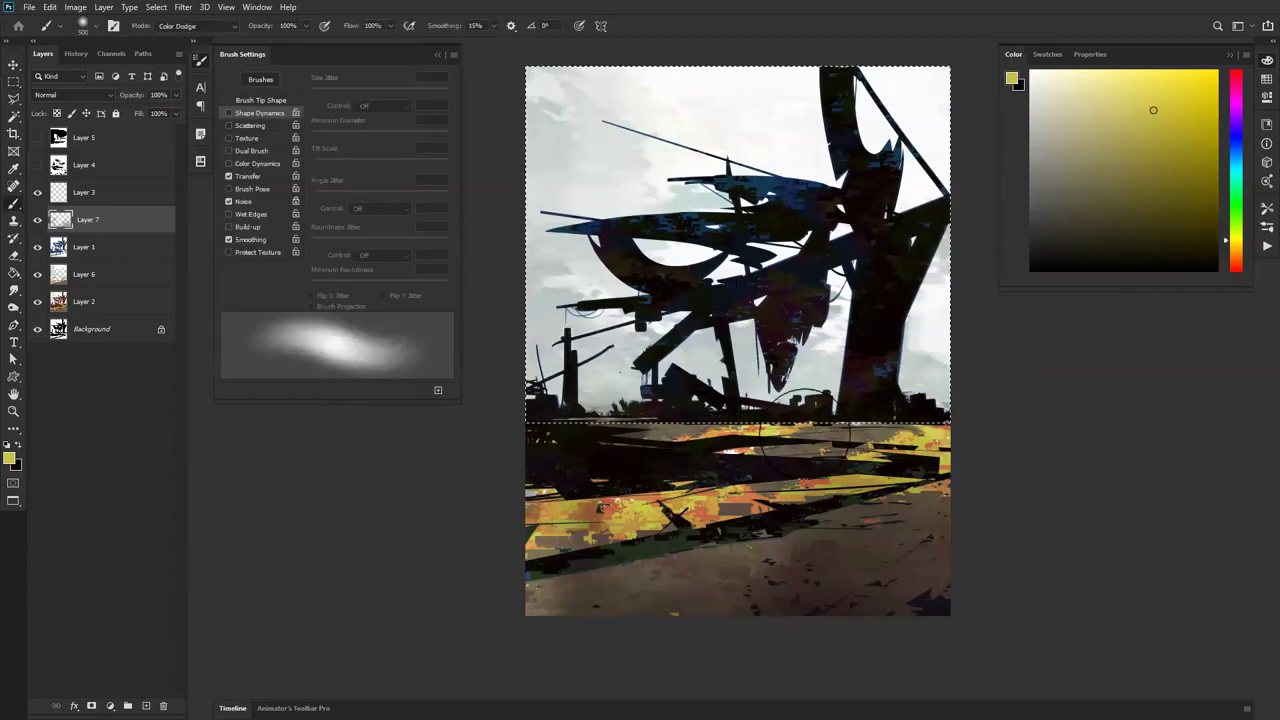
key(d)
key(x)
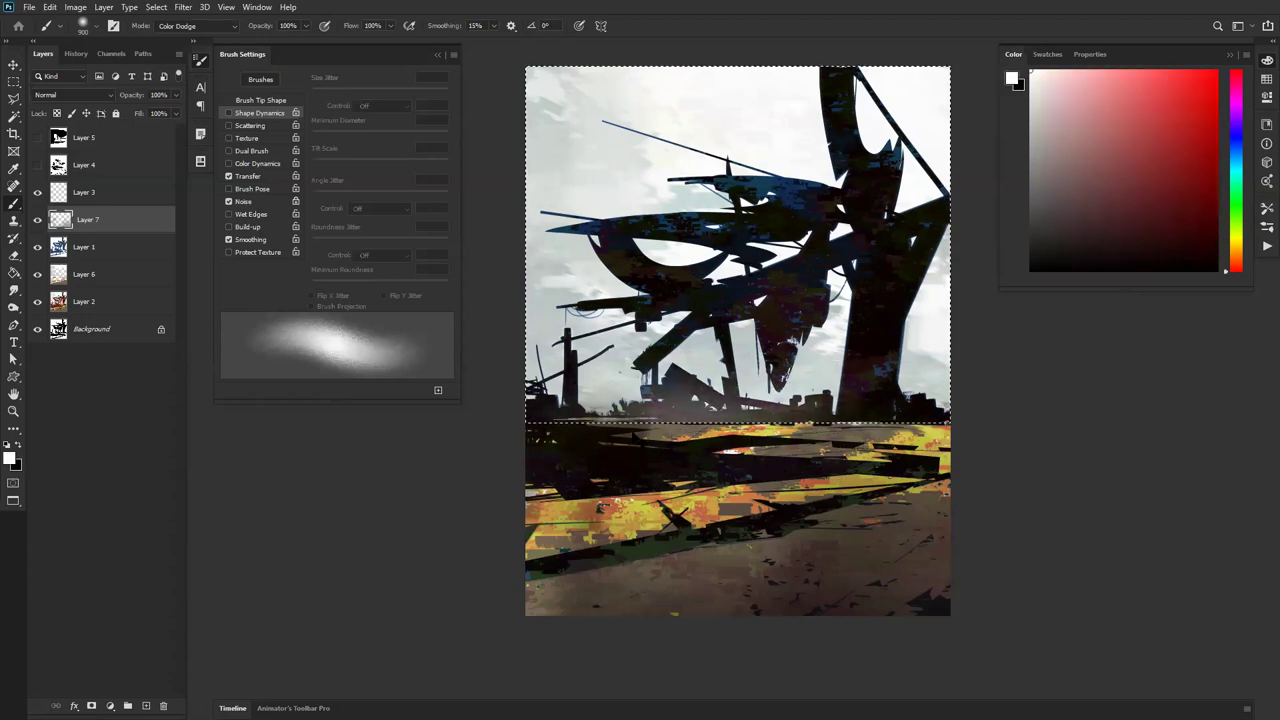
key(ctrl+shift+i)
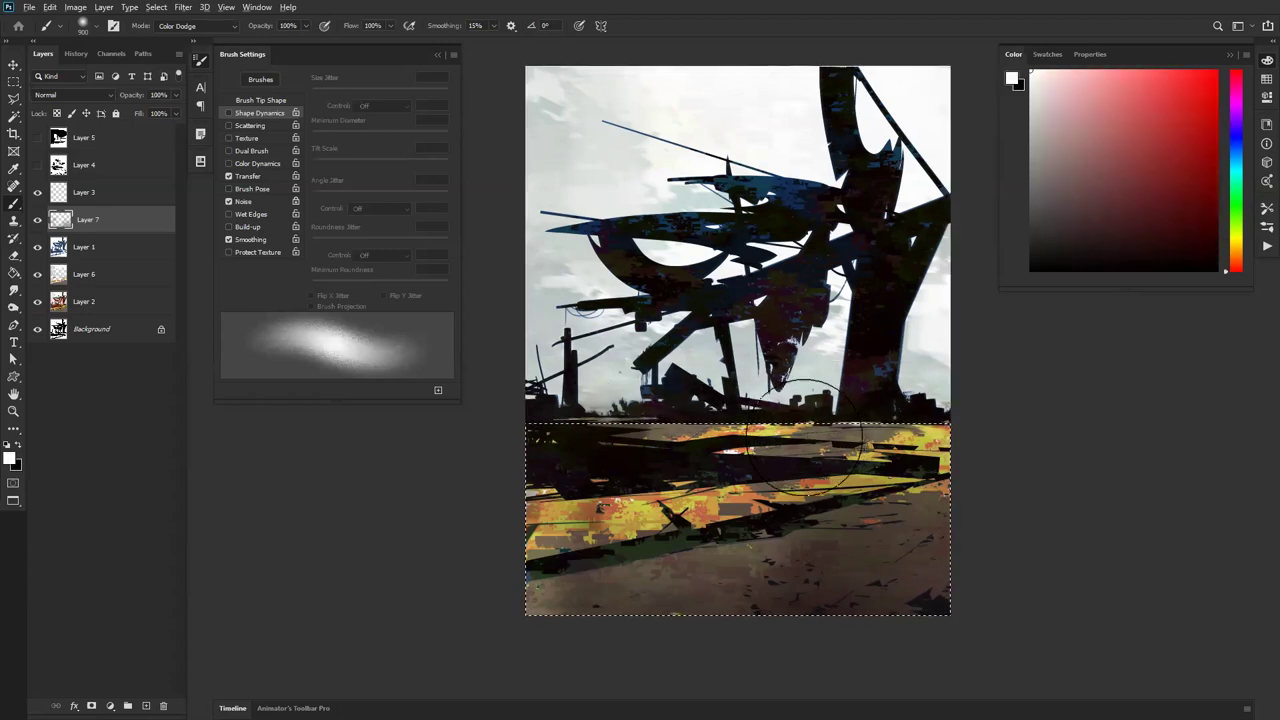
Step: Stamp all visible layers into a new layer above Layer 7 and return the brush to white Color Dodge
key(x)
key(alt+shift+e)
key(ctrl+alt+shift+e)
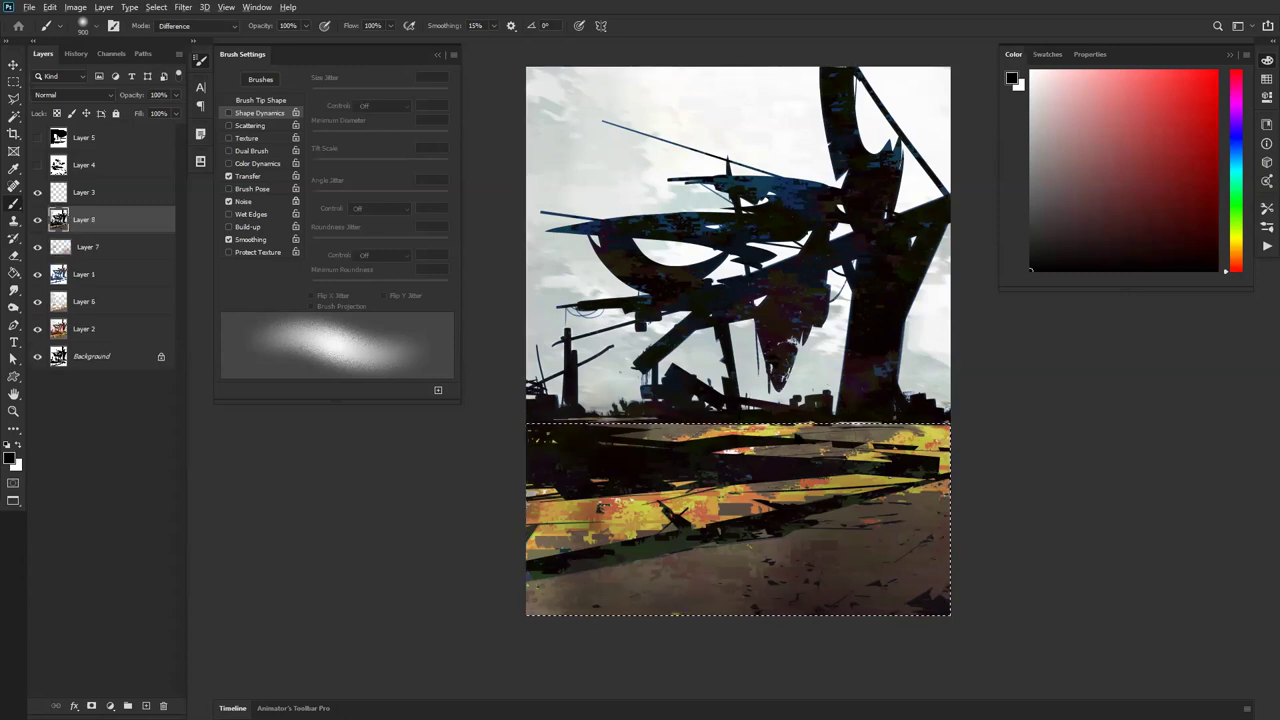
key(x)
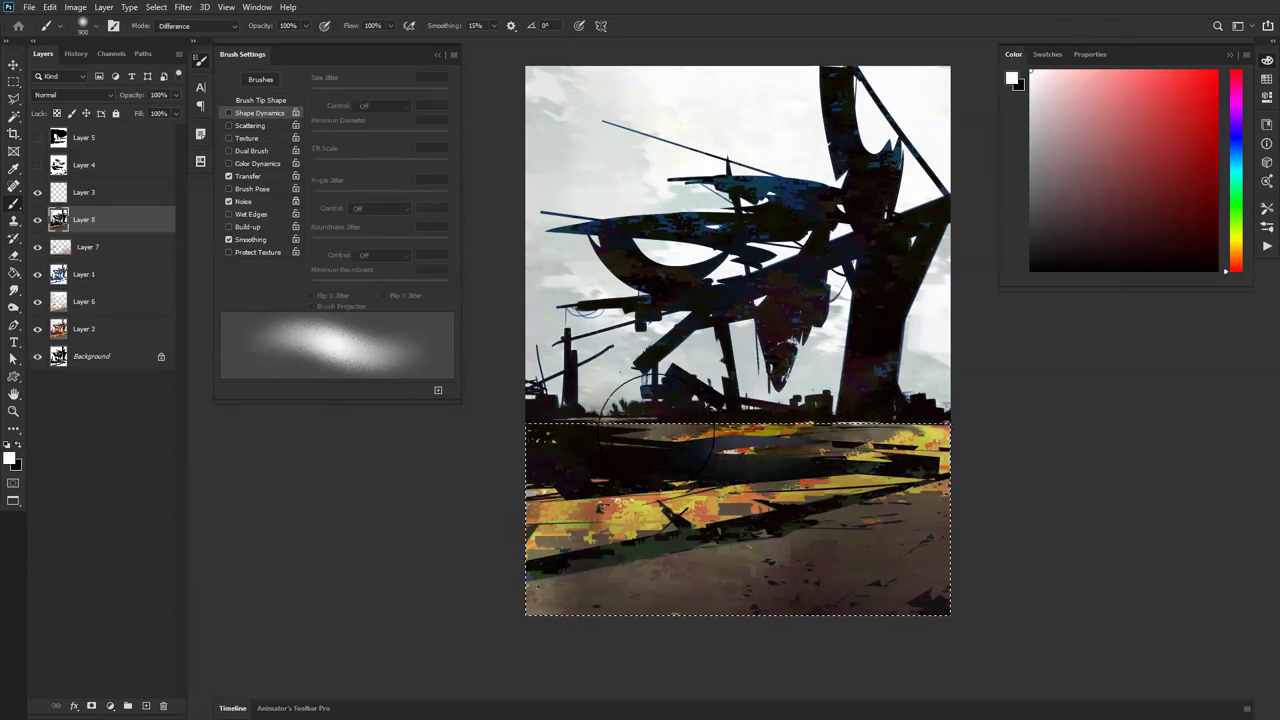
key(x)
key(alt+shift+d)
key(x)
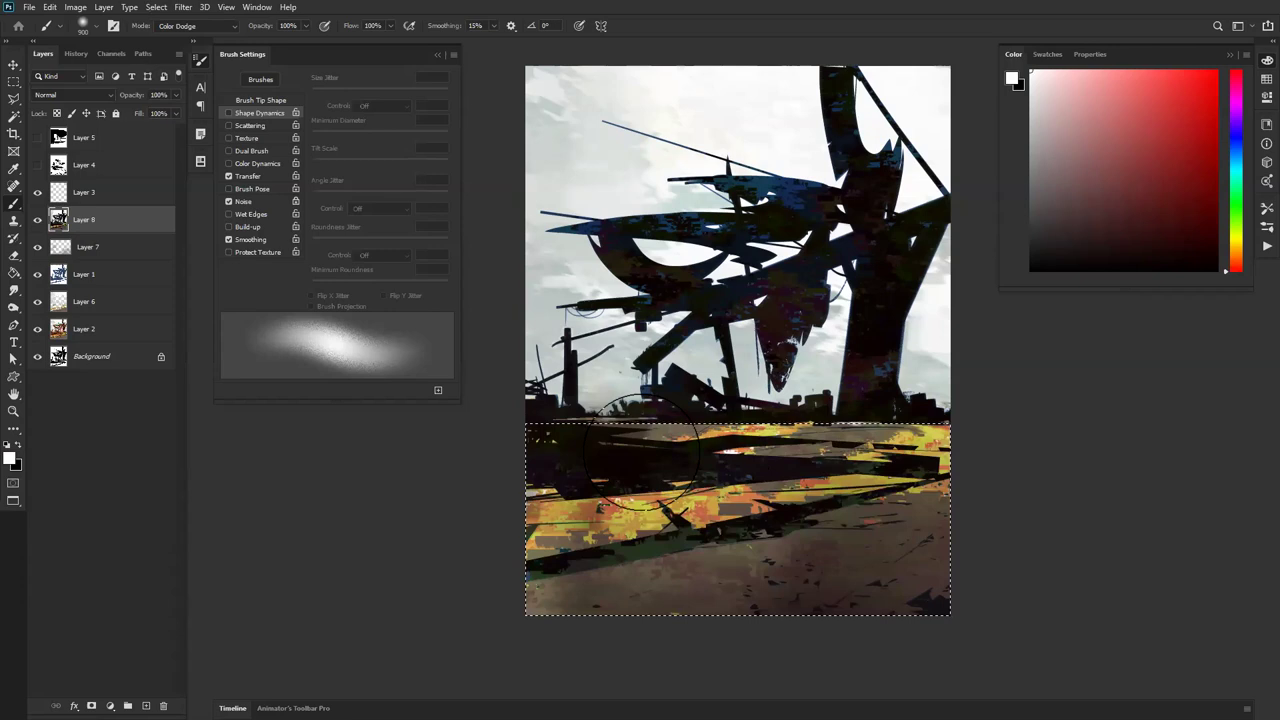
Step: Brighten the ground below the horizon and across the foreground with white Color Dodge strokes, enlarging the brush to 1700 px
drag(832, 432, 650, 431)
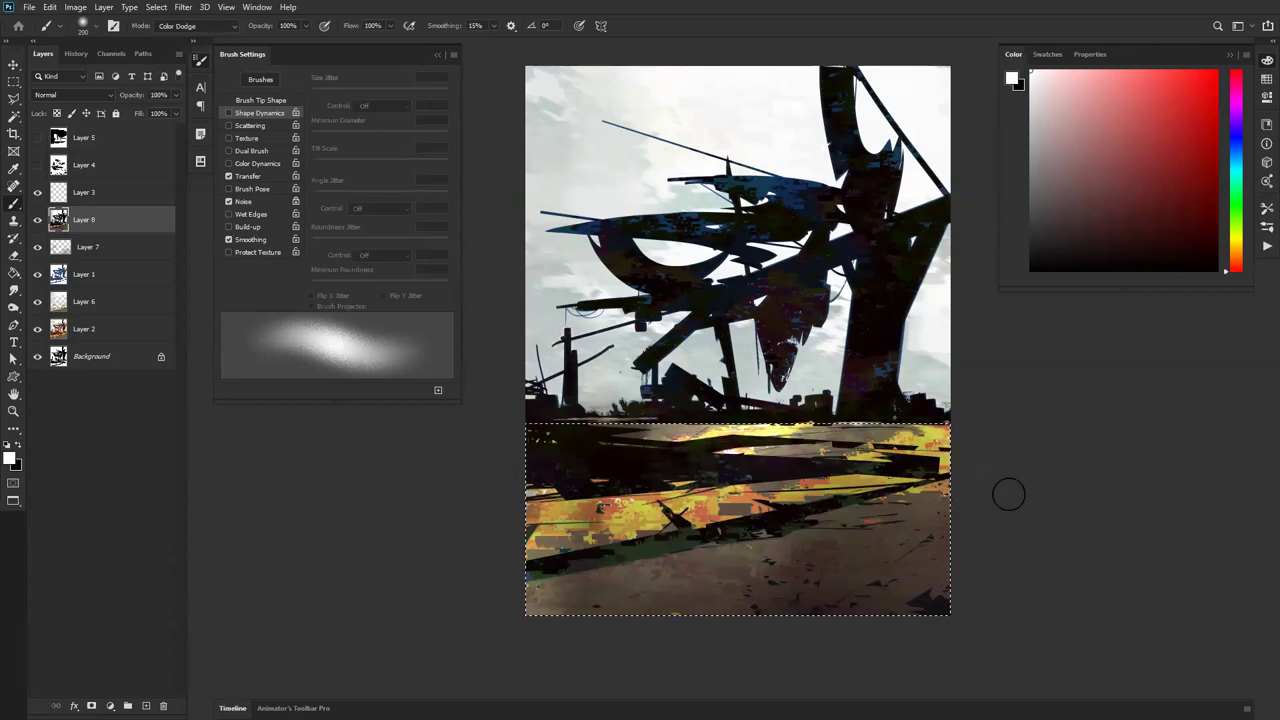
key(bracketright)
key(bracketright)
key(bracketright)
key(bracketright)
key(bracketright)
key(bracketright)
key(bracketright)
key(bracketright)
key(bracketright)
key(bracketright)
drag(1000, 500, 760, 580)
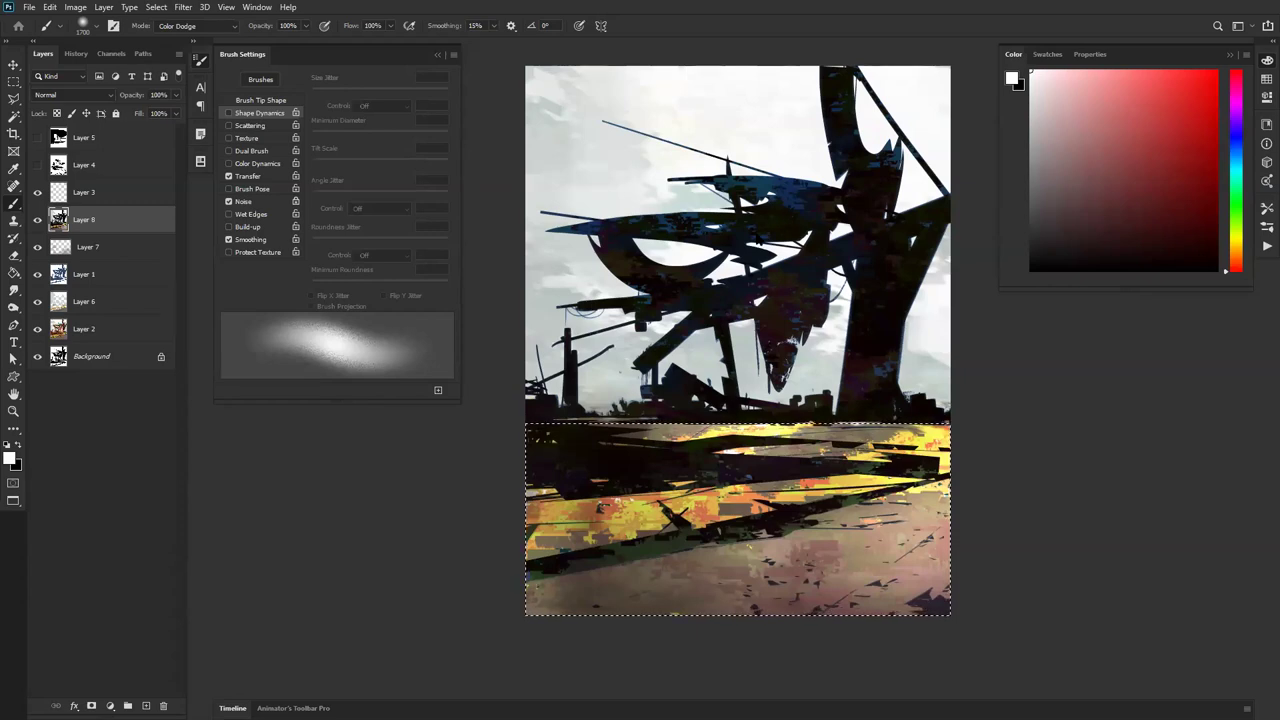
Step: Activate Layer 1 and select the dark structure silhouette with the Magic Wand
key(alt+bracketleft)
key(alt+bracketleft)
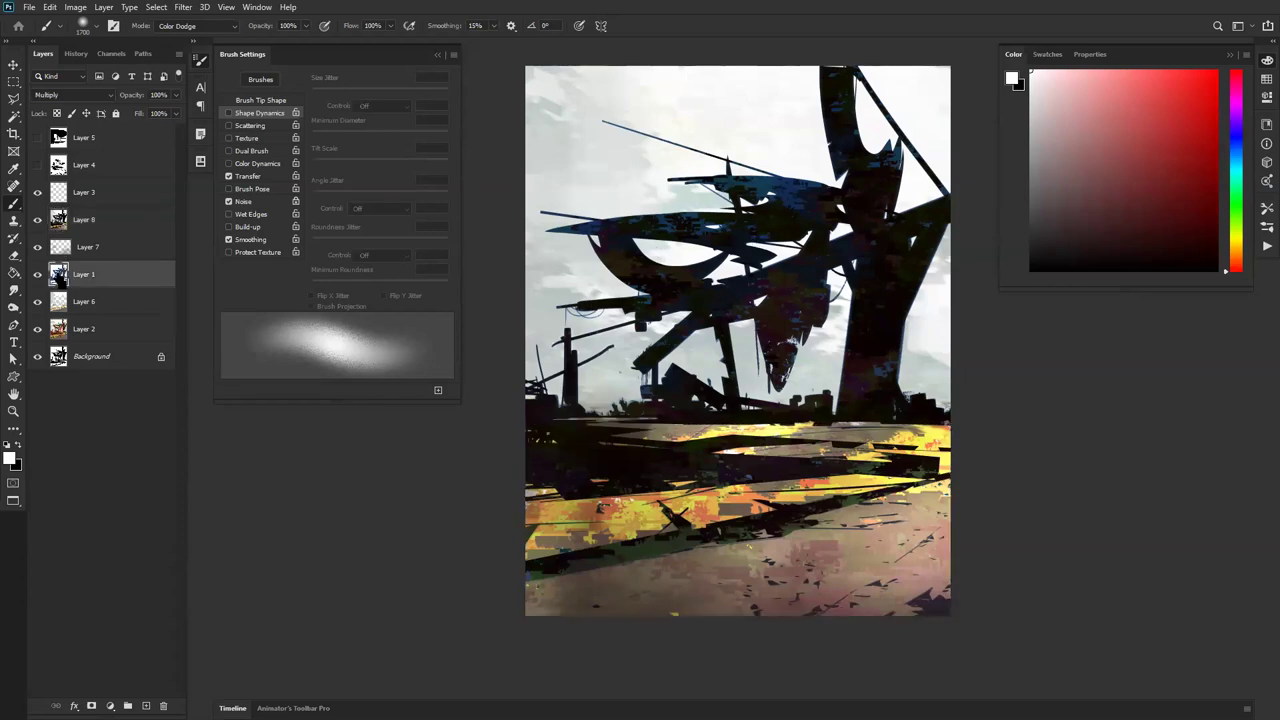
key(ctrl+a)
key(w)
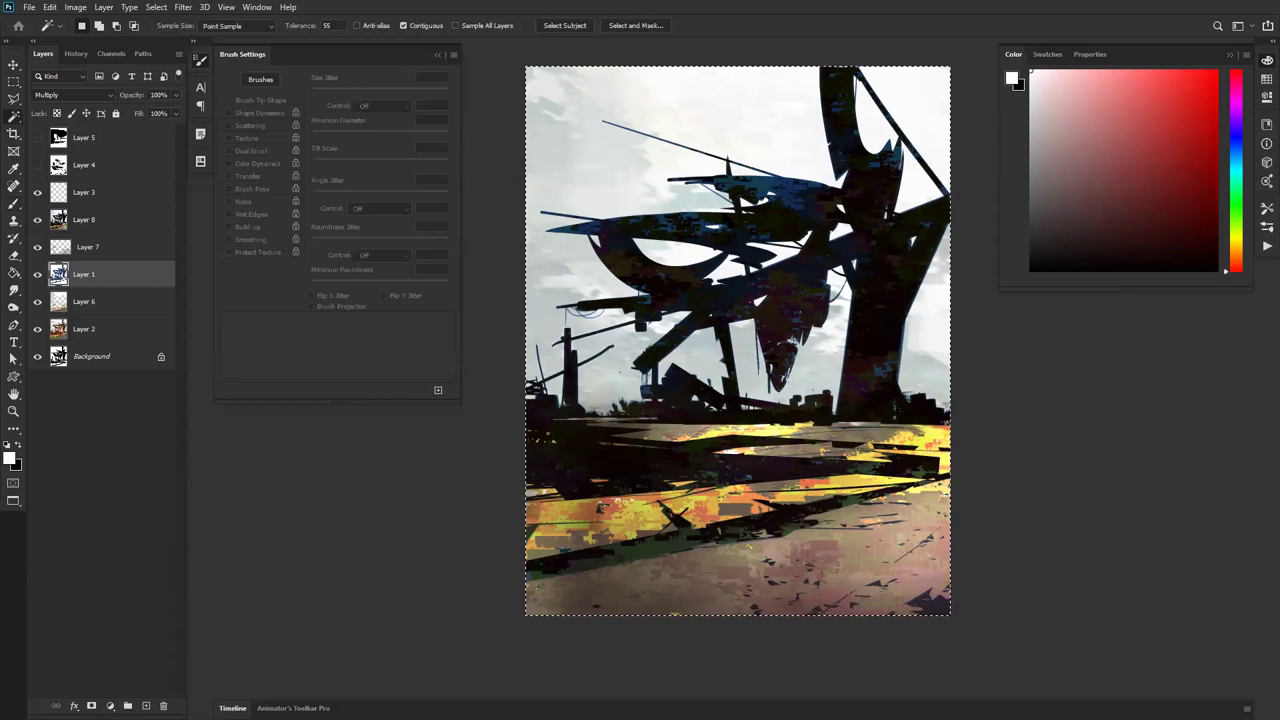
click(793, 208)
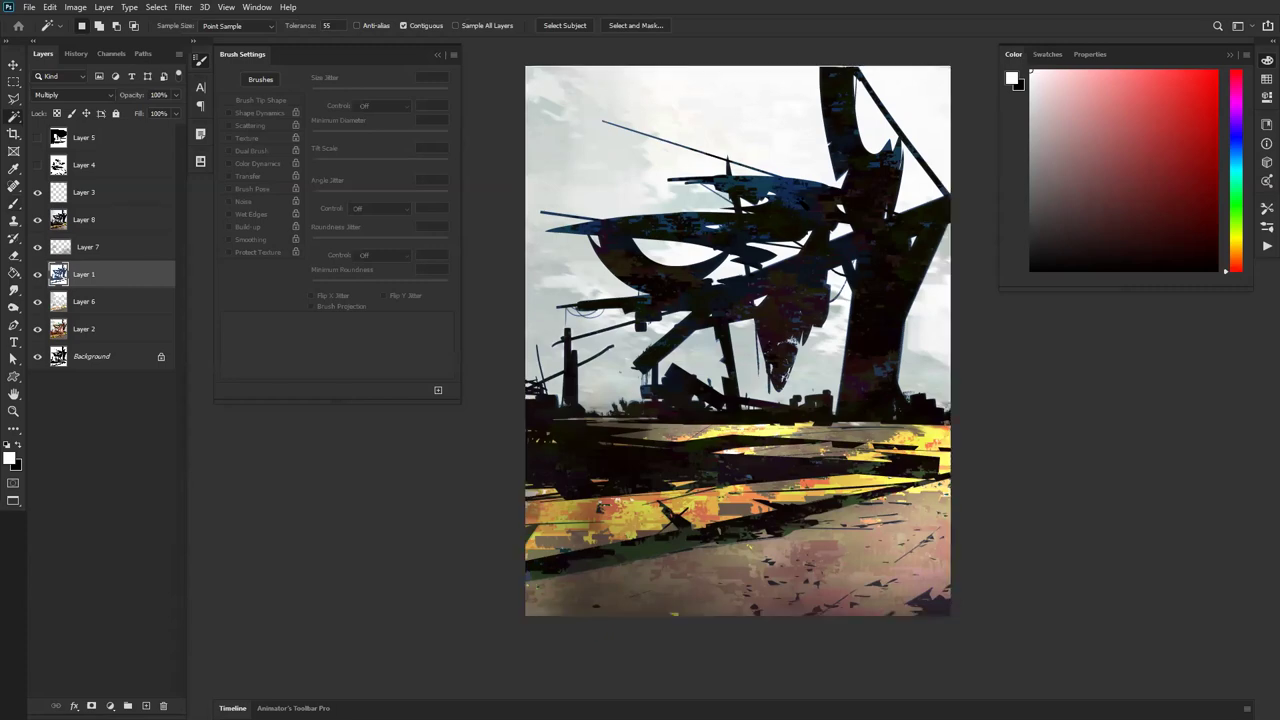
click(796, 205)
Step: Reduce the brush to 400 px, undo a trial highlight on Layer 1, and make Layer 8 active
key(b)
key(bracketleft)
key(bracketleft)
key(bracketleft)
key(bracketleft)
key(bracketleft)
key(bracketleft)
key(bracketleft)
key(bracketleft)
key(bracketleft)
key(bracketleft)
key(bracketleft)
key(bracketleft)
key(bracketleft)
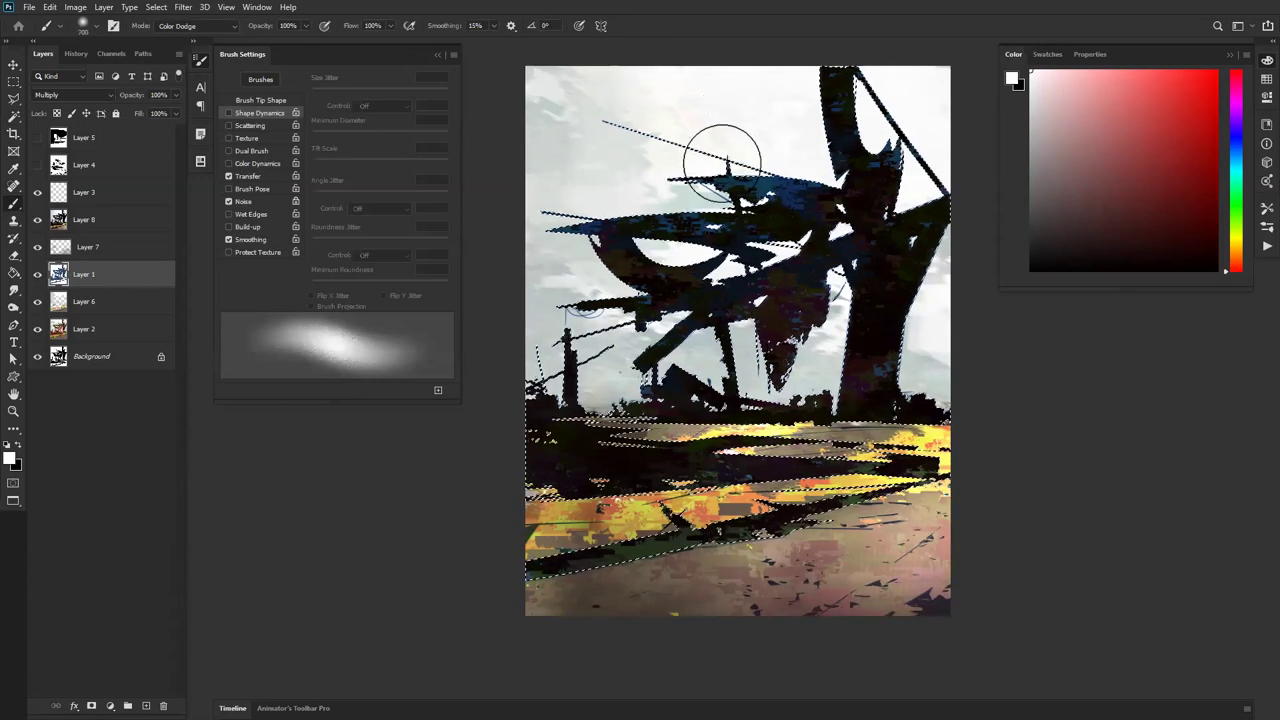
drag(762, 186, 800, 193)
key(ctrl+z)
click(103, 223)
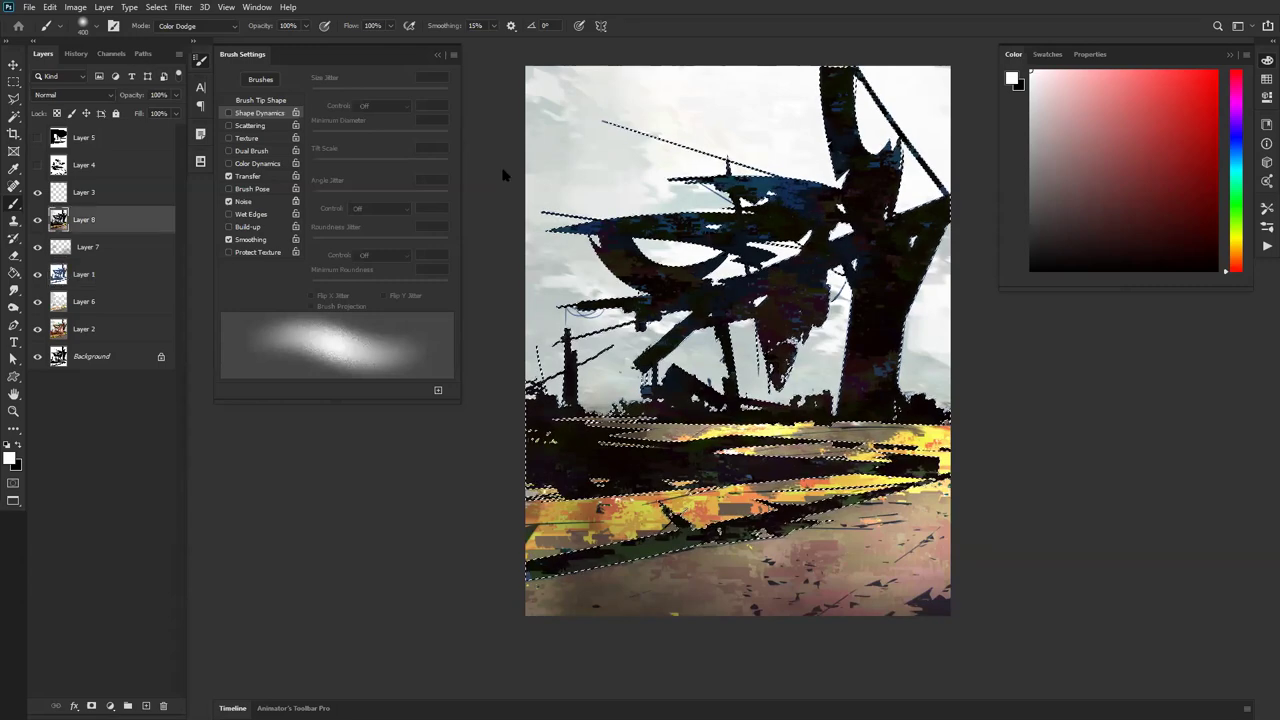
Step: Dodge bright highlights onto the structure's upper blades, trunk base and left-hand debris, and clear the selection
drag(568, 207, 383, 285)
drag(632, 223, 471, 269)
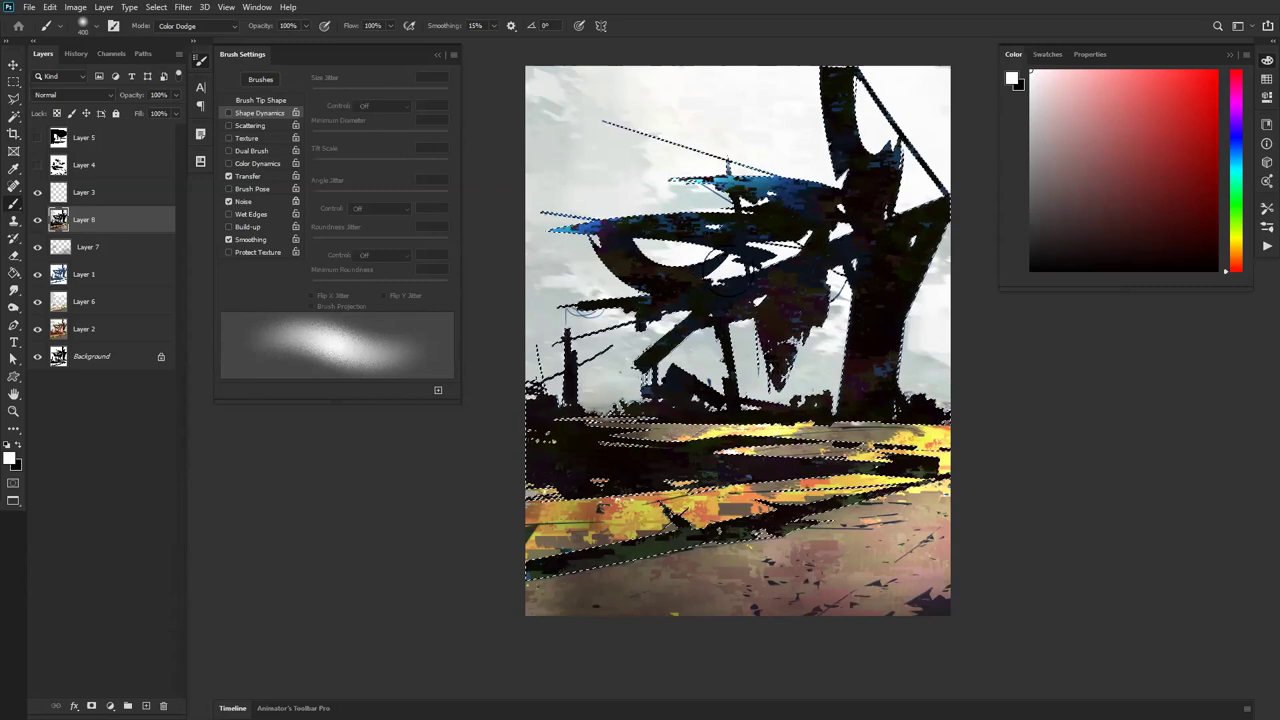
drag(745, 190, 363, 420)
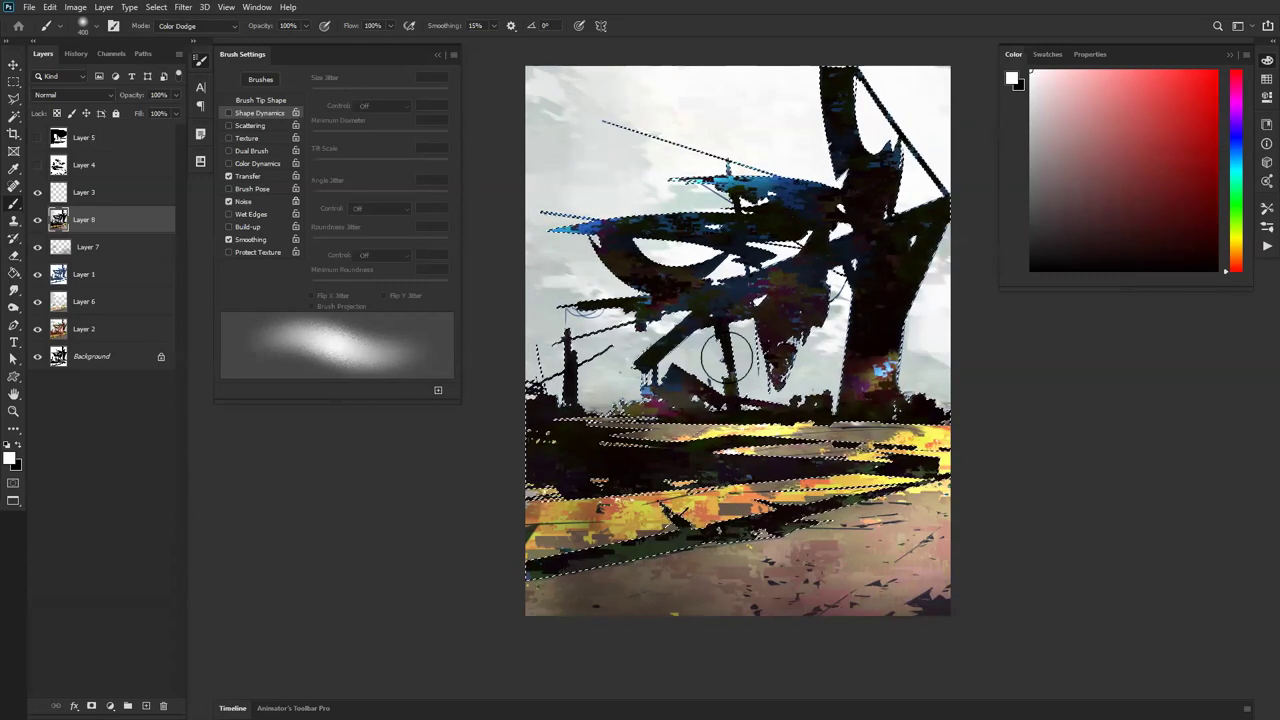
drag(597, 403, 655, 394)
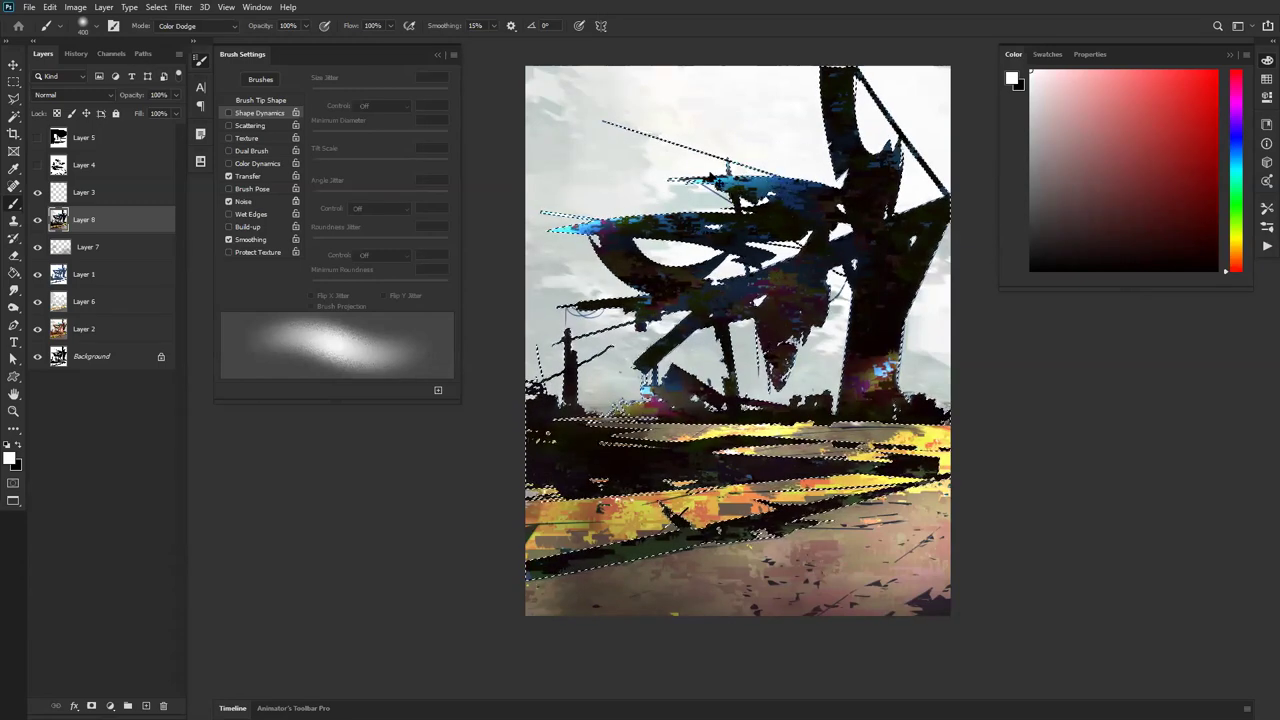
key(ctrl+d)
alt+click(680, 356)
alt+click(680, 356)
ctrl+click(676, 366)
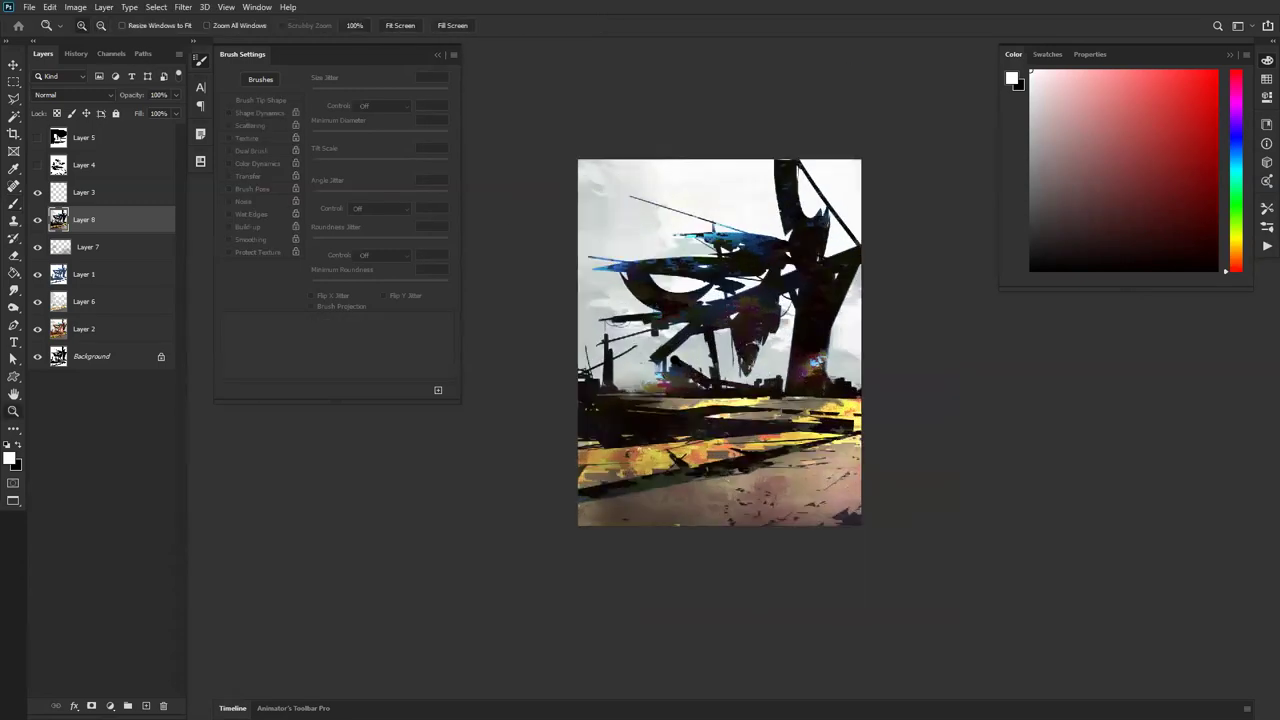
ctrl+click(676, 366)
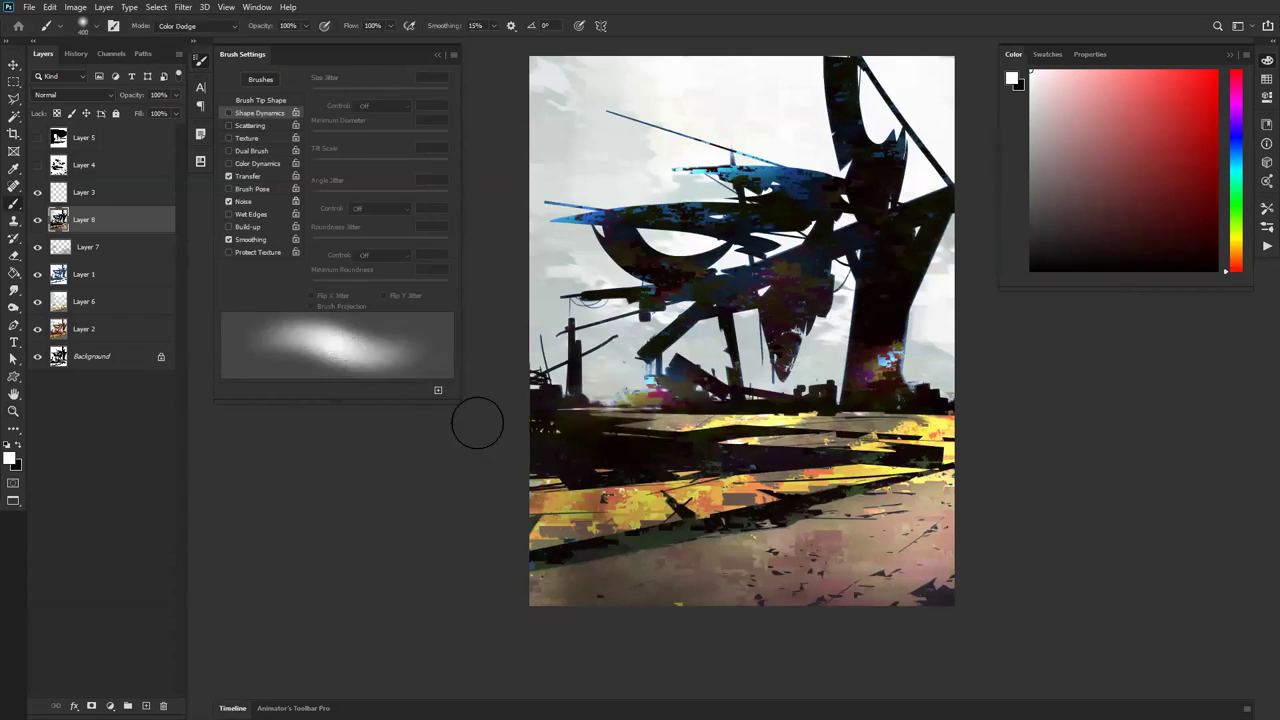
Step: Enlarge the brush to 1300 px, undo the trial glow strokes across the lower sky, and set the brush to Normal mode
key(bracketright)
key(bracketright)
key(bracketright)
key(bracketright)
key(bracketright)
key(bracketright)
key(bracketright)
key(bracketright)
mouse_move(512, 352)
mouse_down()
mouse_move(605, 372)
mouse_move(870, 388)
mouse_up()
key(ctrl+z)
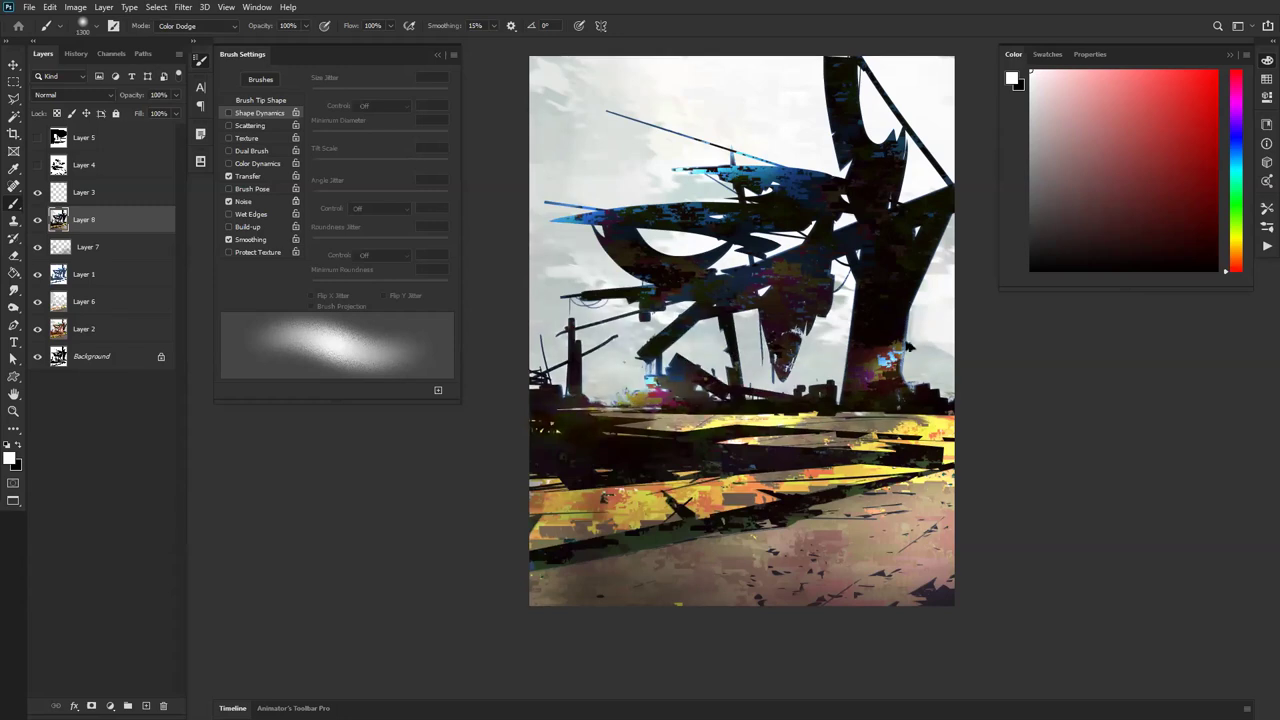
drag(697, 352, 909, 354)
key(ctrl+z)
key(shift+alt+n)
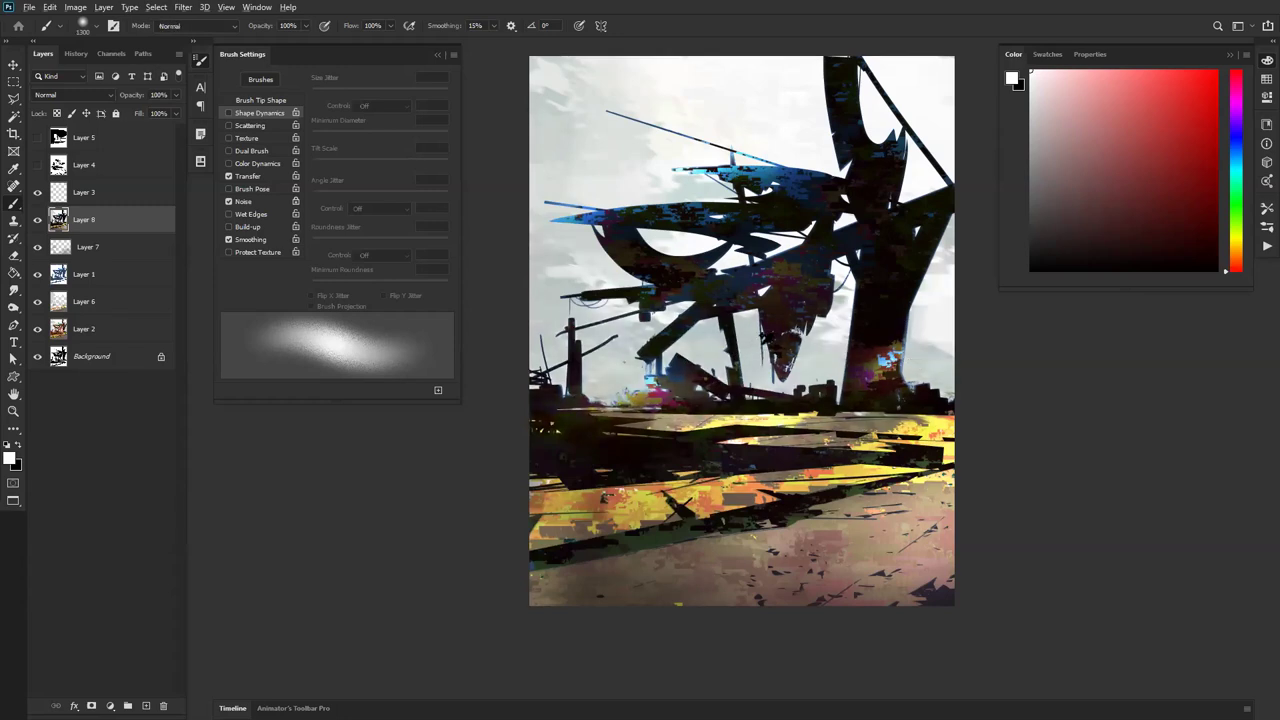
Step: Try painting light grey haze sampled from the sky over the structure's middle and upper blades
alt+click(813, 368)
drag(785, 362, 478, 357)
key(ctrl+z)
key(bracketleft)
drag(704, 362, 550, 343)
drag(850, 328, 650, 328)
drag(800, 275, 684, 235)
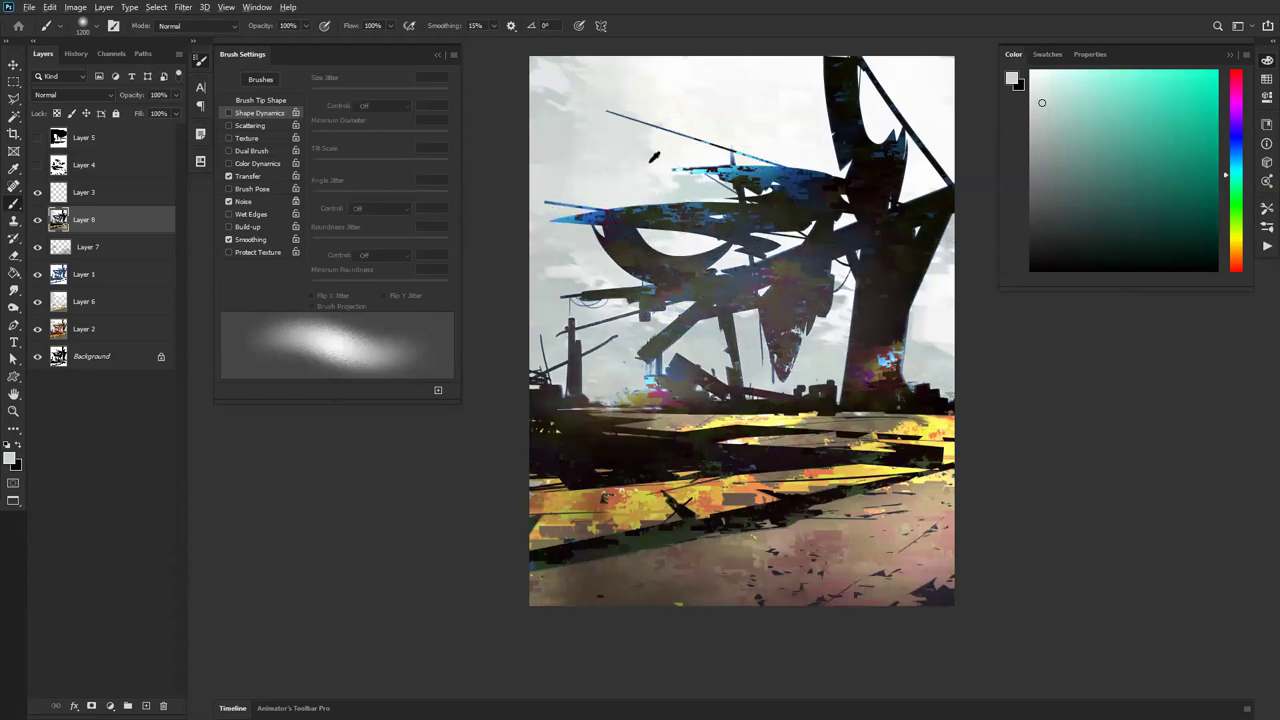
alt+click(660, 149)
drag(826, 207, 700, 212)
key(ctrl+z)
key(ctrl+z)
key(ctrl+z)
key(ctrl+z)
Step: Sample light grey from the sky near the right horizon and paint haze over the trunk base and horizon skyline
alt+click(936, 383)
drag(945, 388, 815, 379)
mouse_move(890, 365)
mouse_down()
mouse_move(606, 384)
mouse_move(575, 372)
mouse_up()
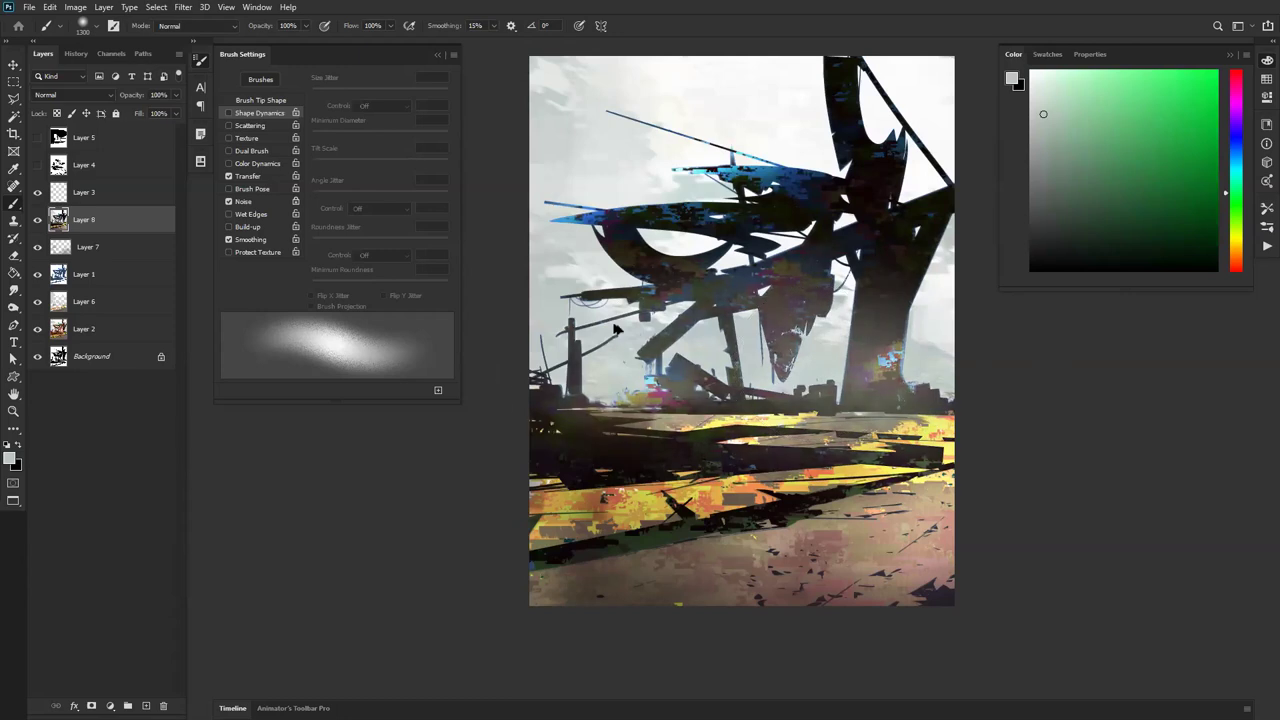
Step: Undo the last grey haze strokes over the structure's trunk and the horizon skyline
key(ctrl+z)
key(ctrl+z)
key(bracketright)
key(ctrl+z)
key(ctrl+z)
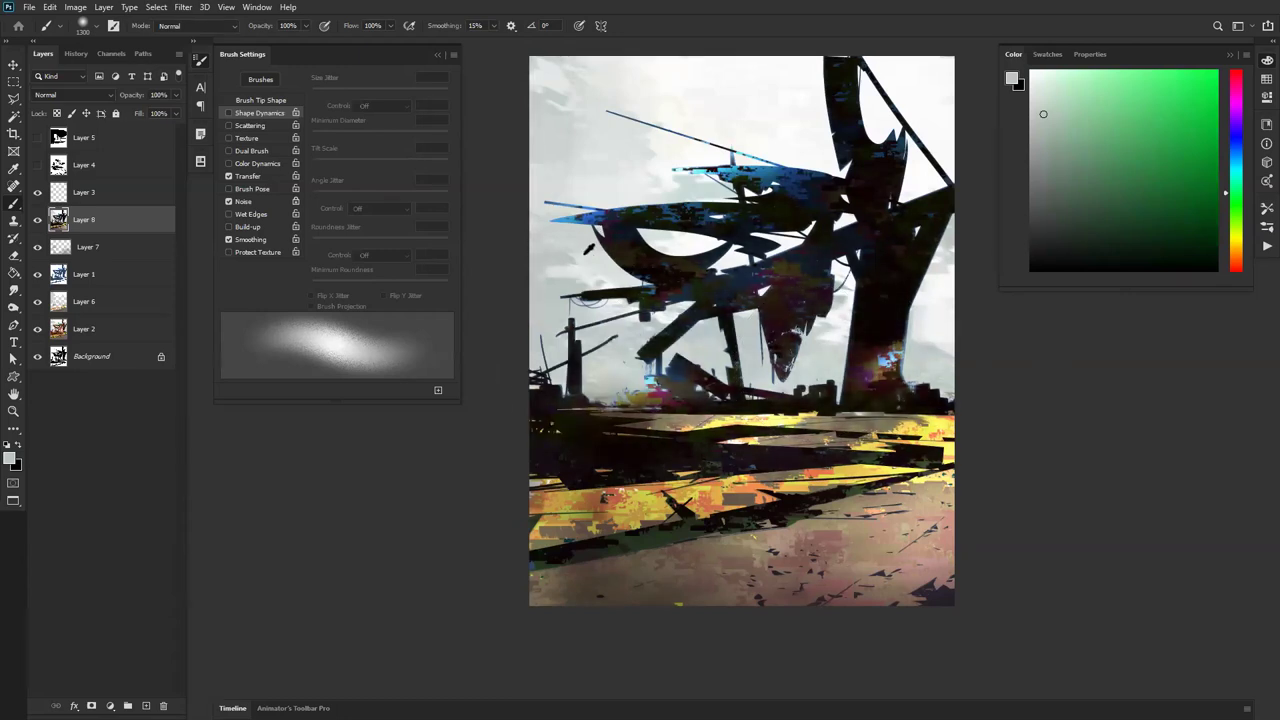
key(f)
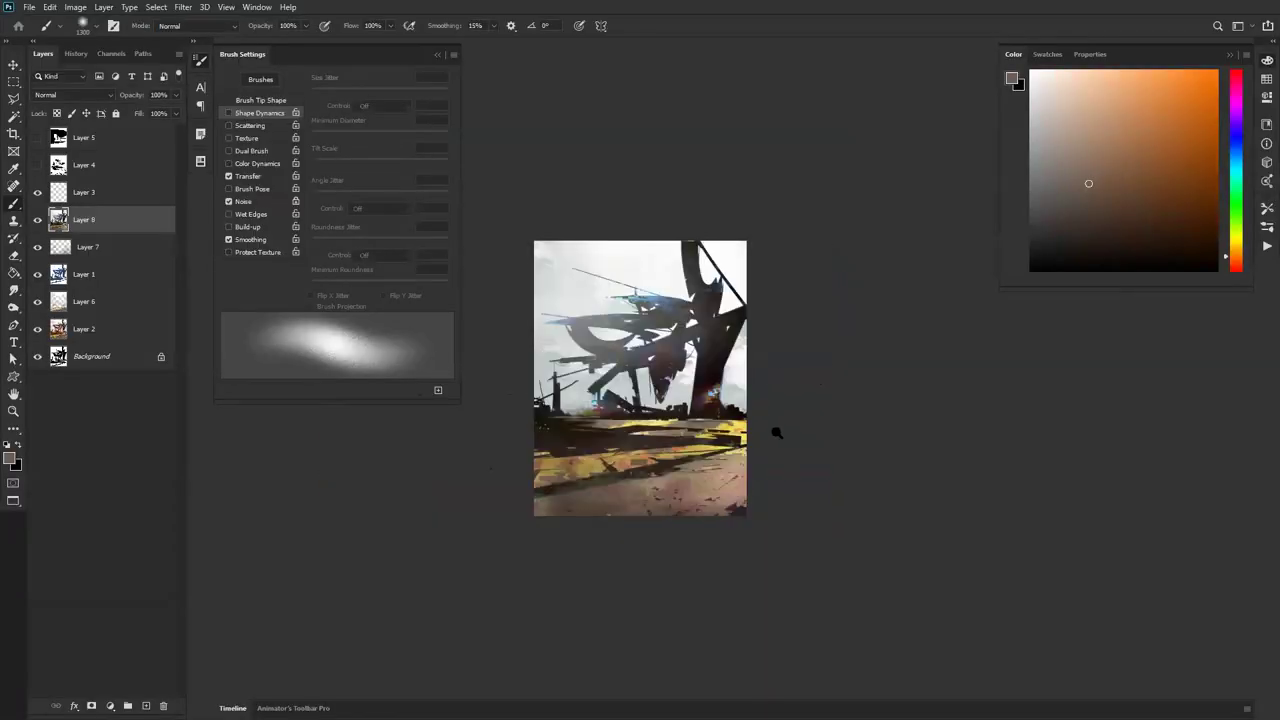
Step: Switch to the hard 25 px drawing brush, sample dark brown from the ground and paint across the dark middle-ground band
key(z)
click(743, 447)
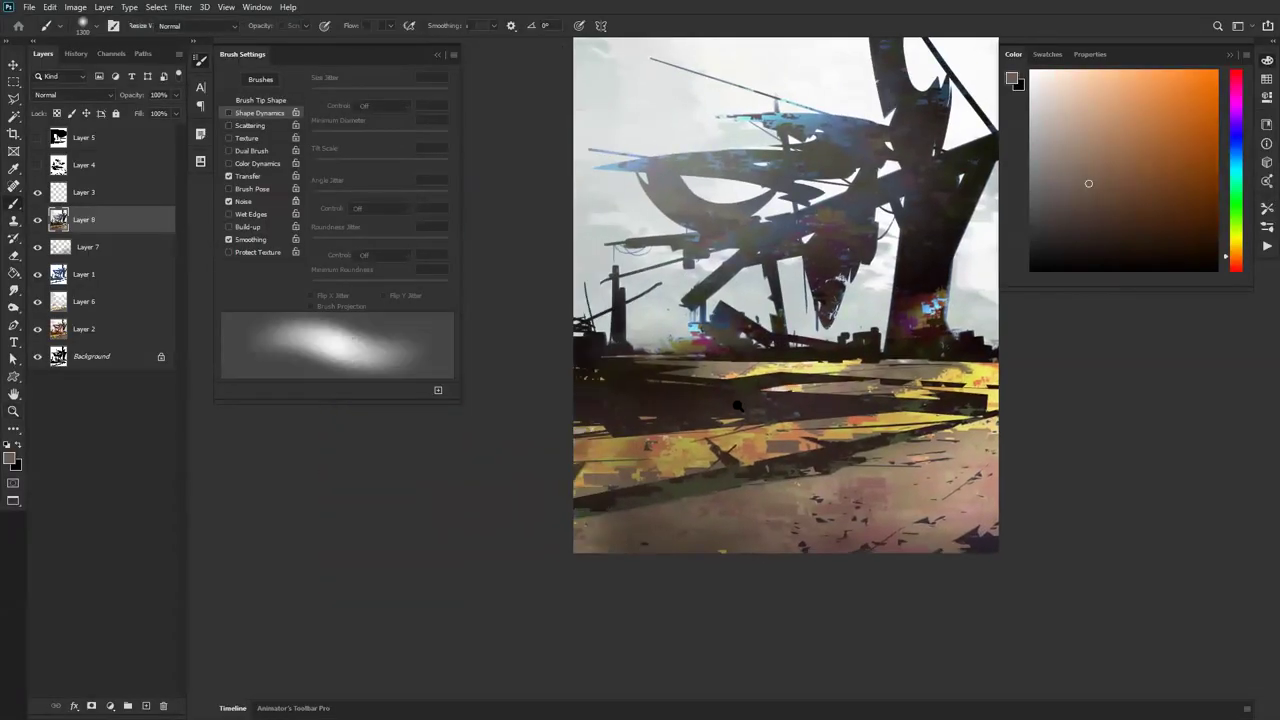
right_click(560, 370)
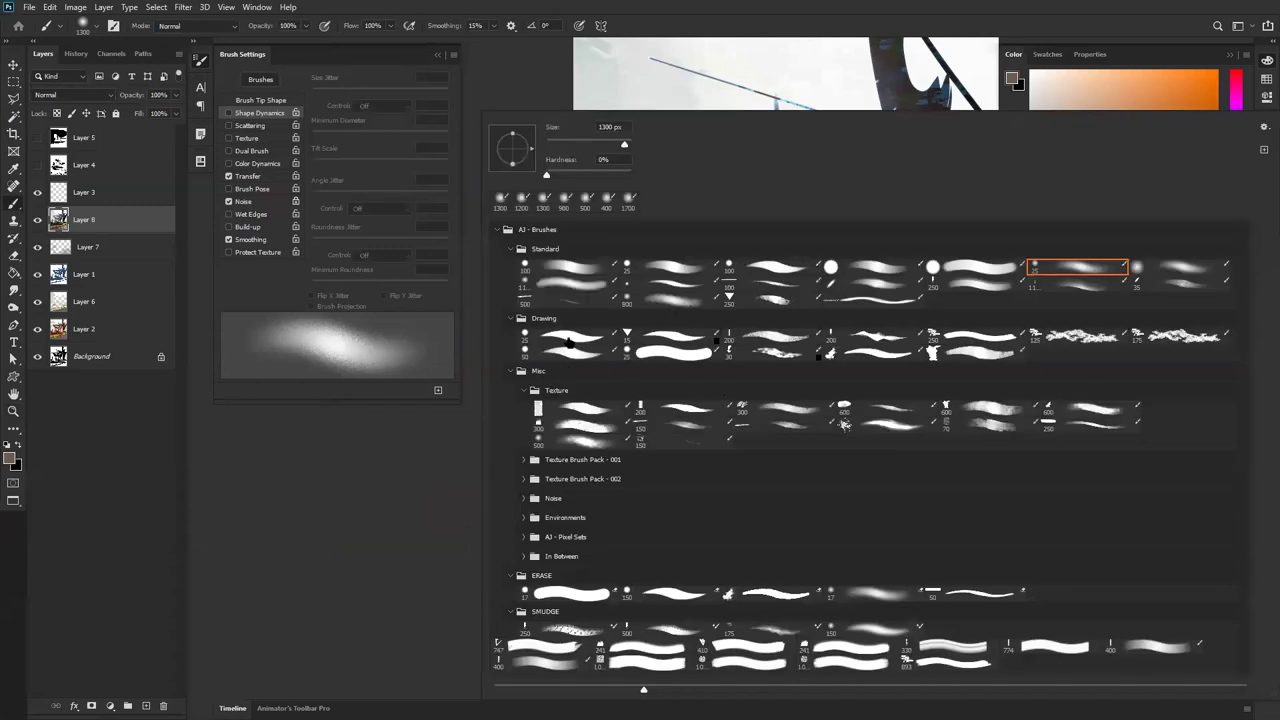
click(575, 341)
alt+click(736, 397)
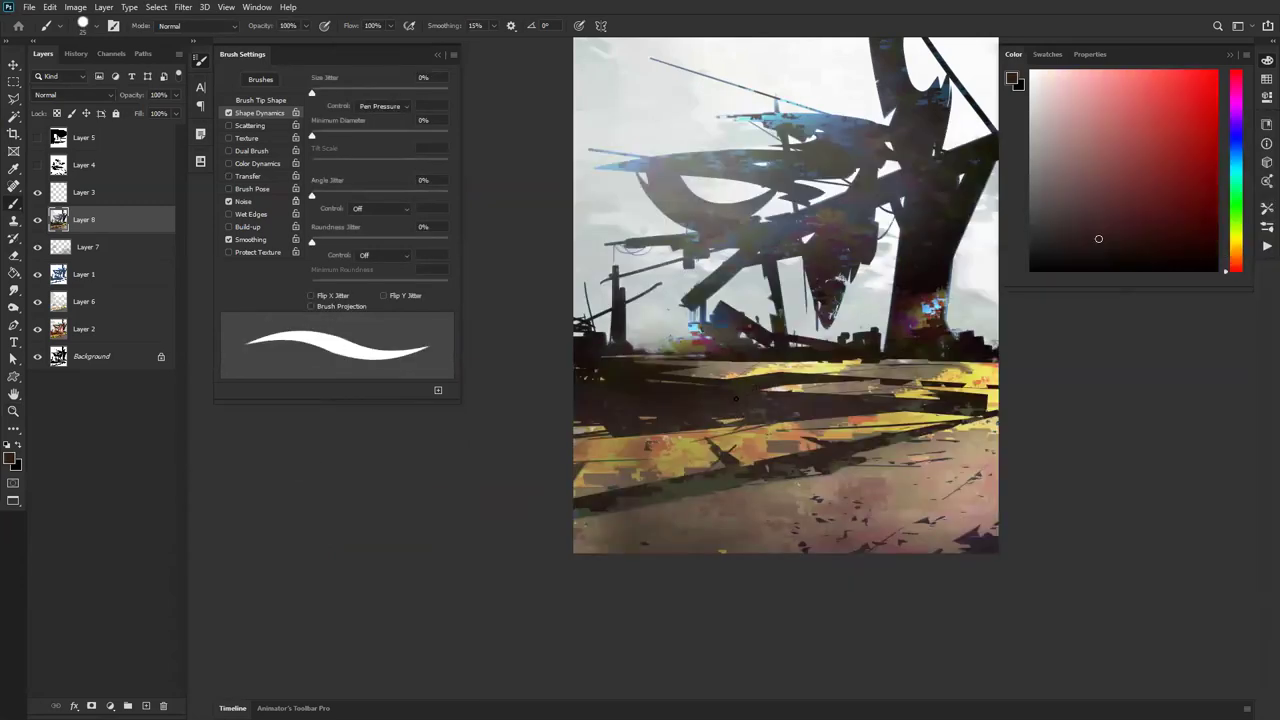
drag(792, 390, 827, 393)
Step: Sample ochre, tan and brown tones from the ground and paint thin light streaks across the dark ground bands
alt+click(955, 376)
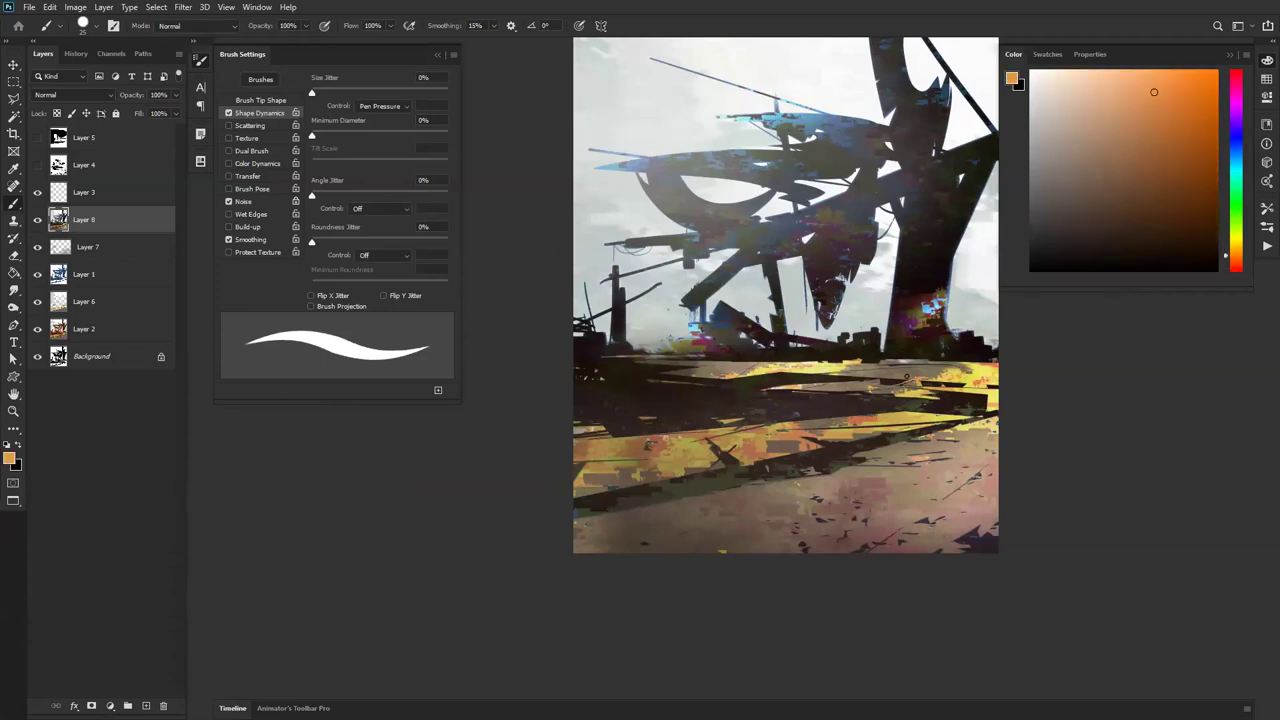
alt+click(912, 376)
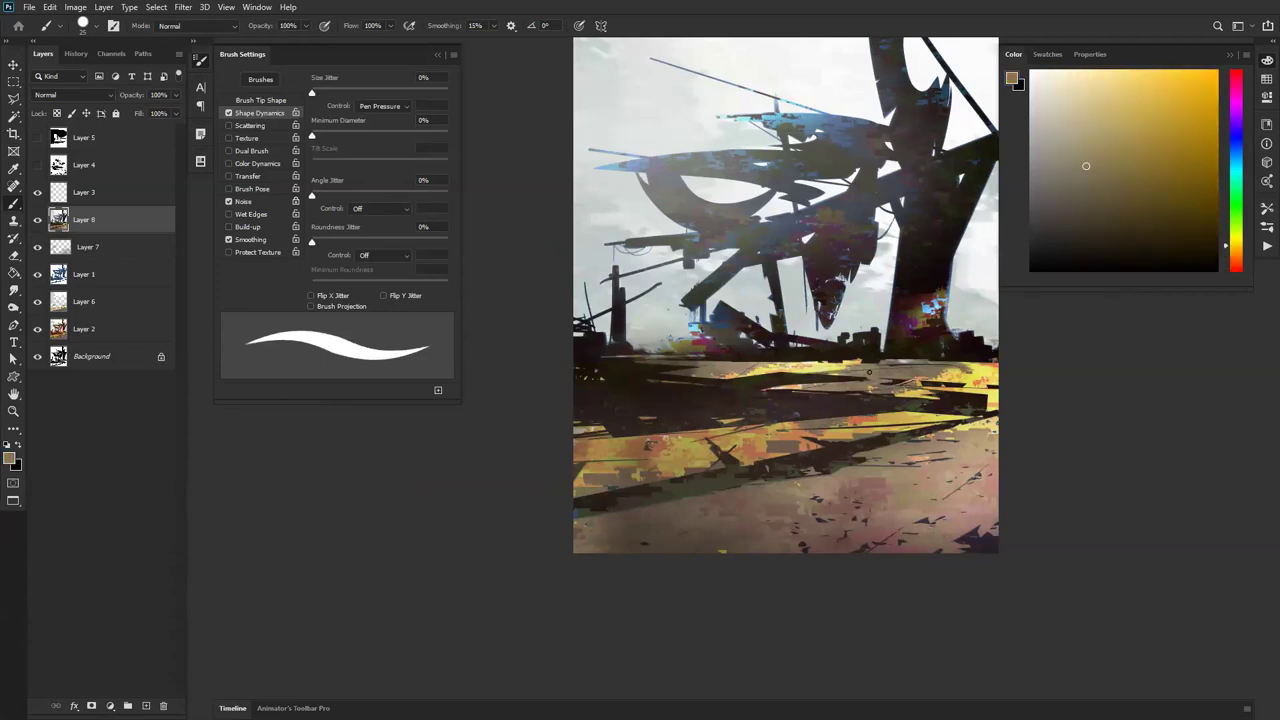
alt+click(712, 367)
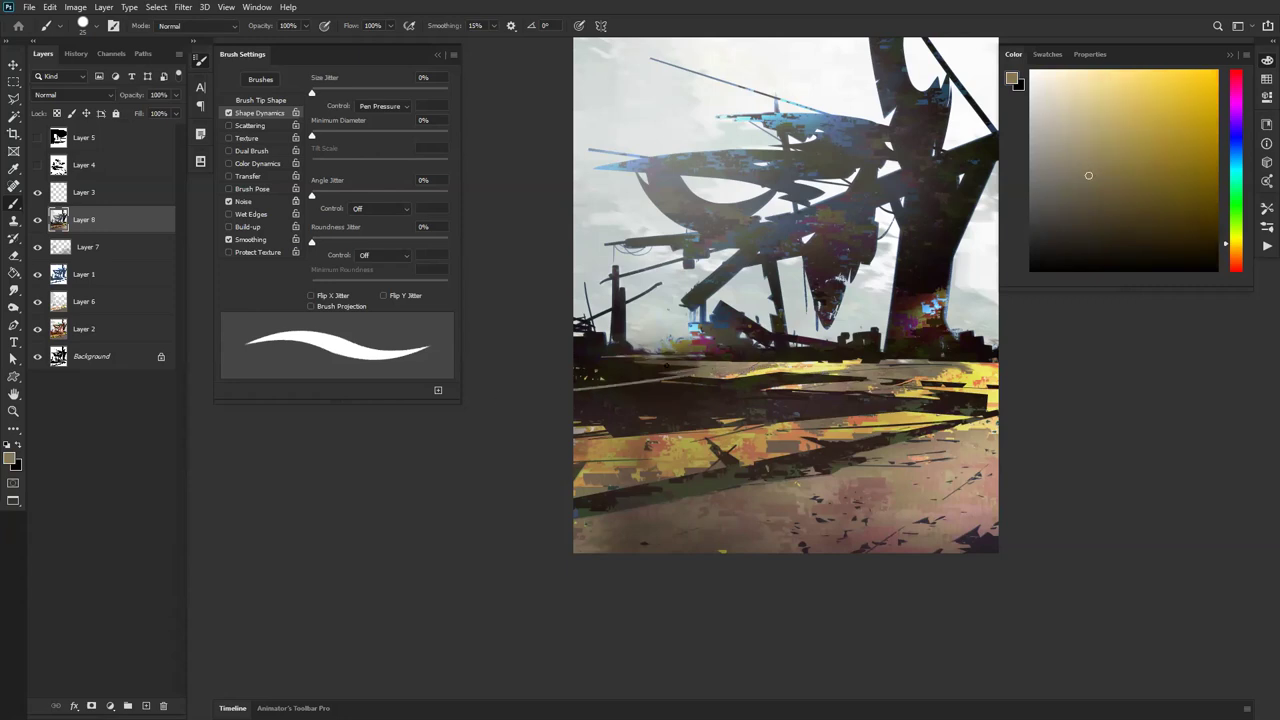
alt+click(677, 359)
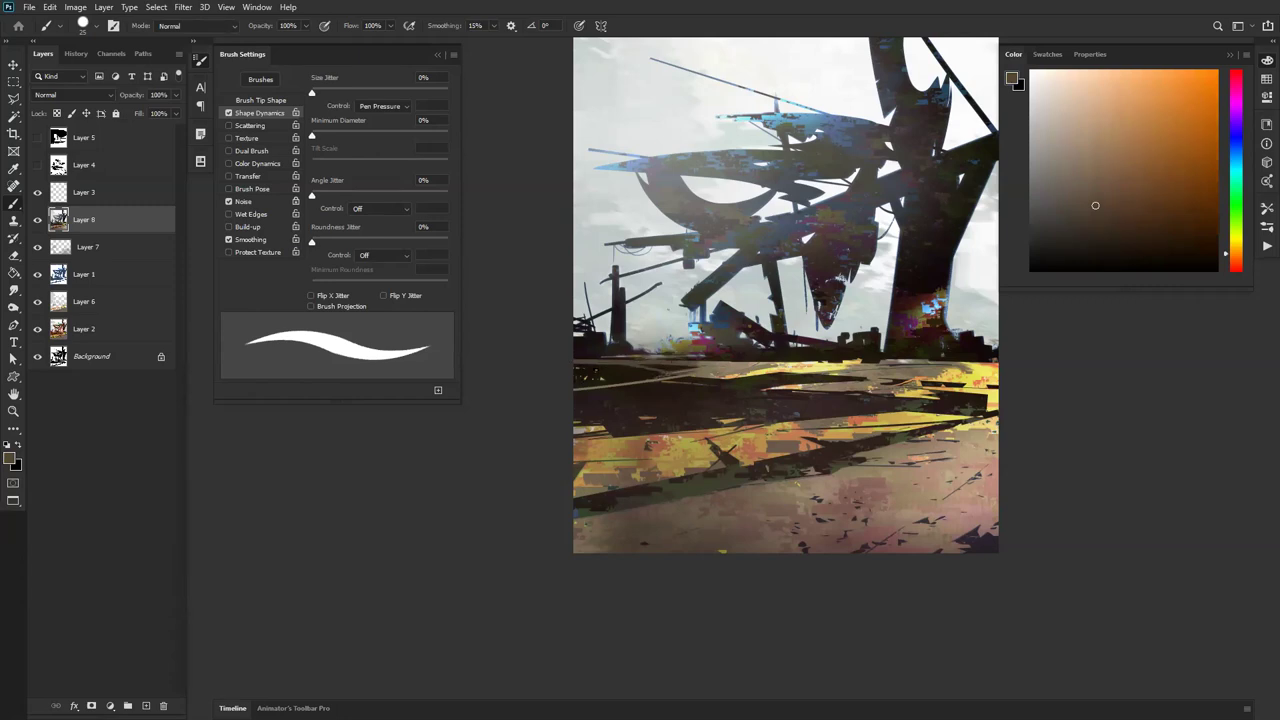
alt+click(786, 430)
mouse_move(786, 430)
mouse_down()
mouse_move(376, 444)
mouse_move(847, 405)
mouse_up()
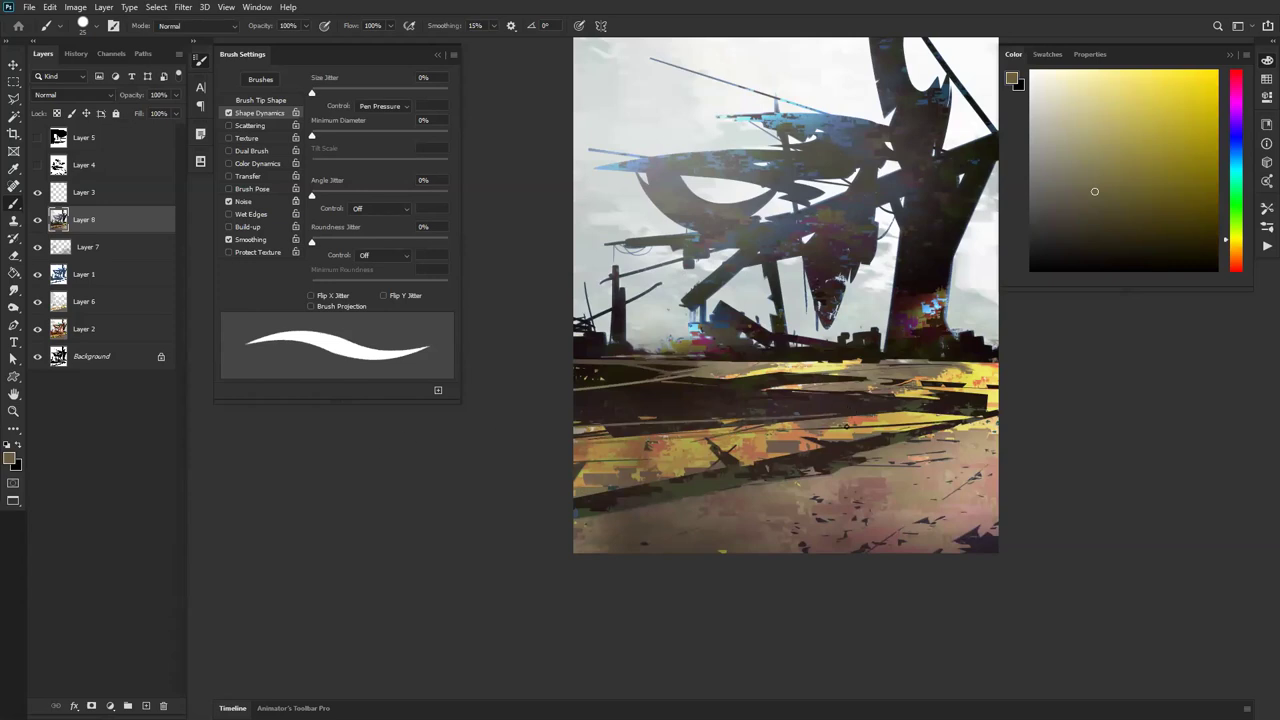
Step: Clean up the ground edge along the right horizon and the trunk's right side using tones sampled from the painting
alt+click(965, 363)
drag(912, 361, 1048, 354)
alt+click(960, 338)
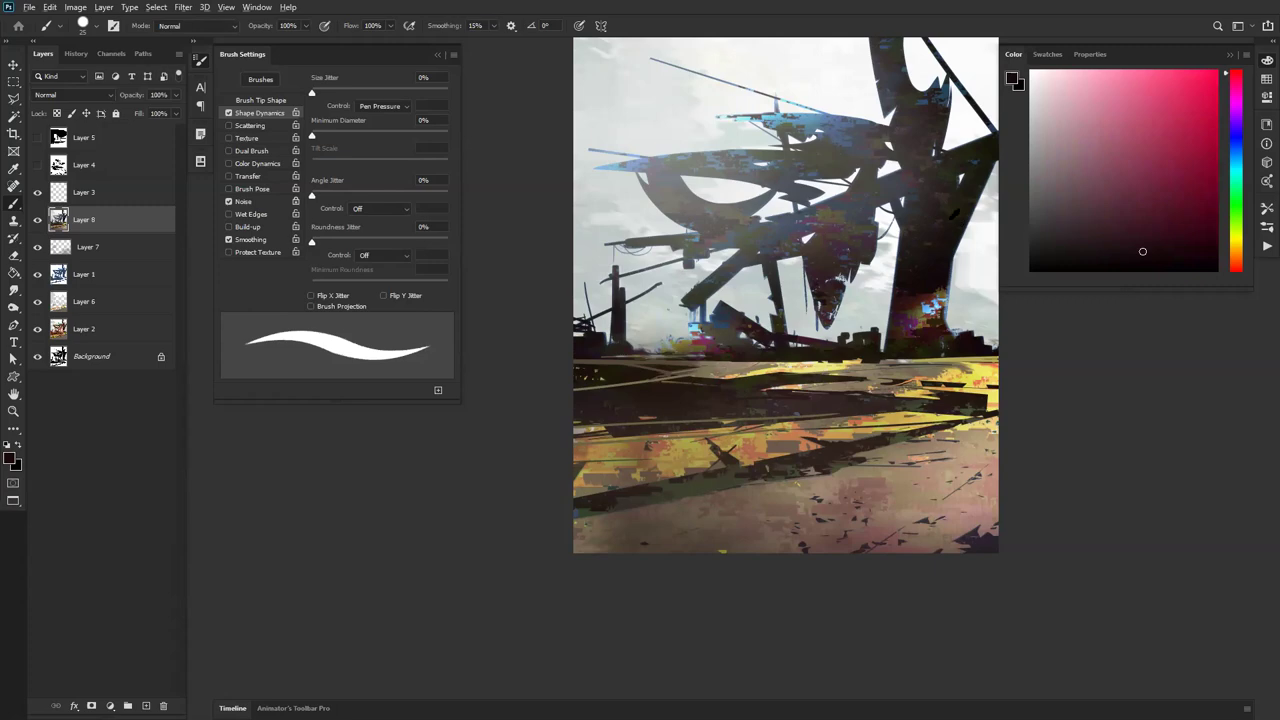
alt+click(954, 212)
drag(972, 220, 998, 210)
alt+click(758, 371)
alt+click(758, 372)
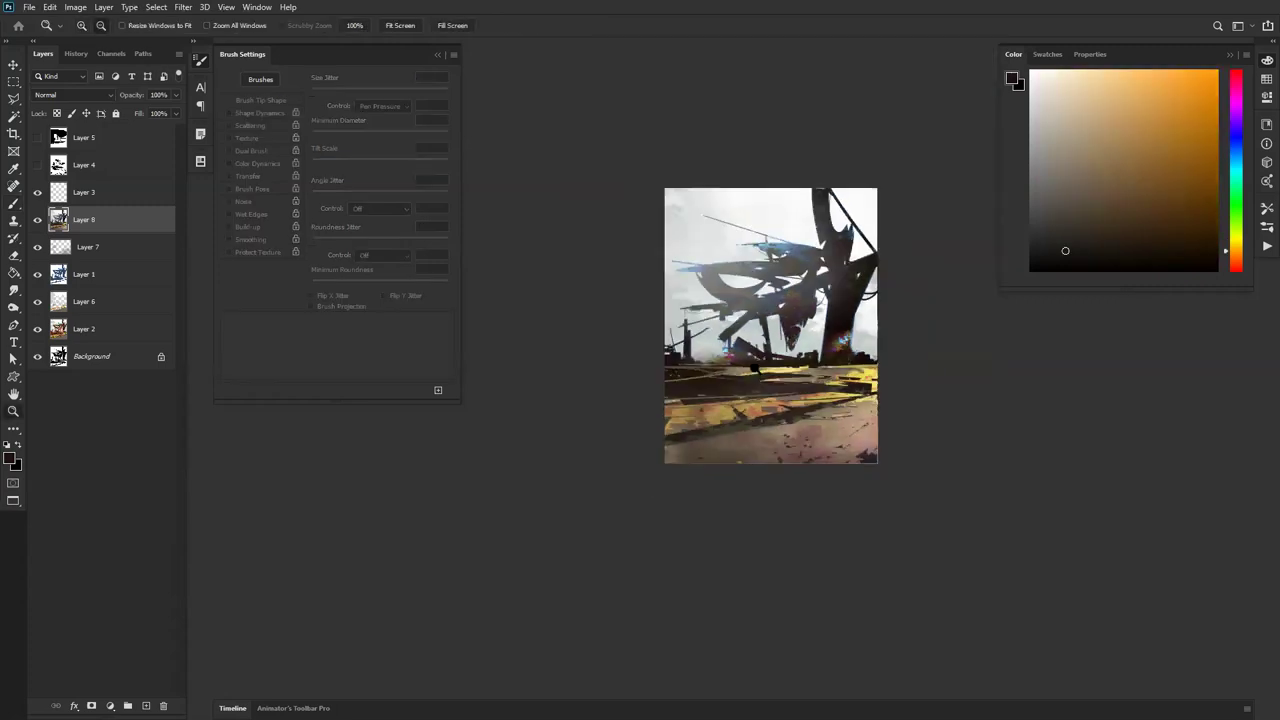
Step: Warm Layer 8 with Color Balance across midtones, shadows and highlights, setting the highlights to +13, -7 and -14
ctrl+click(774, 379)
ctrl+click(776, 379)
key(ctrl+b)
drag(1060, 203, 1040, 245)
click(997, 270)
drag(1080, 207, 1057, 220)
click(1099, 271)
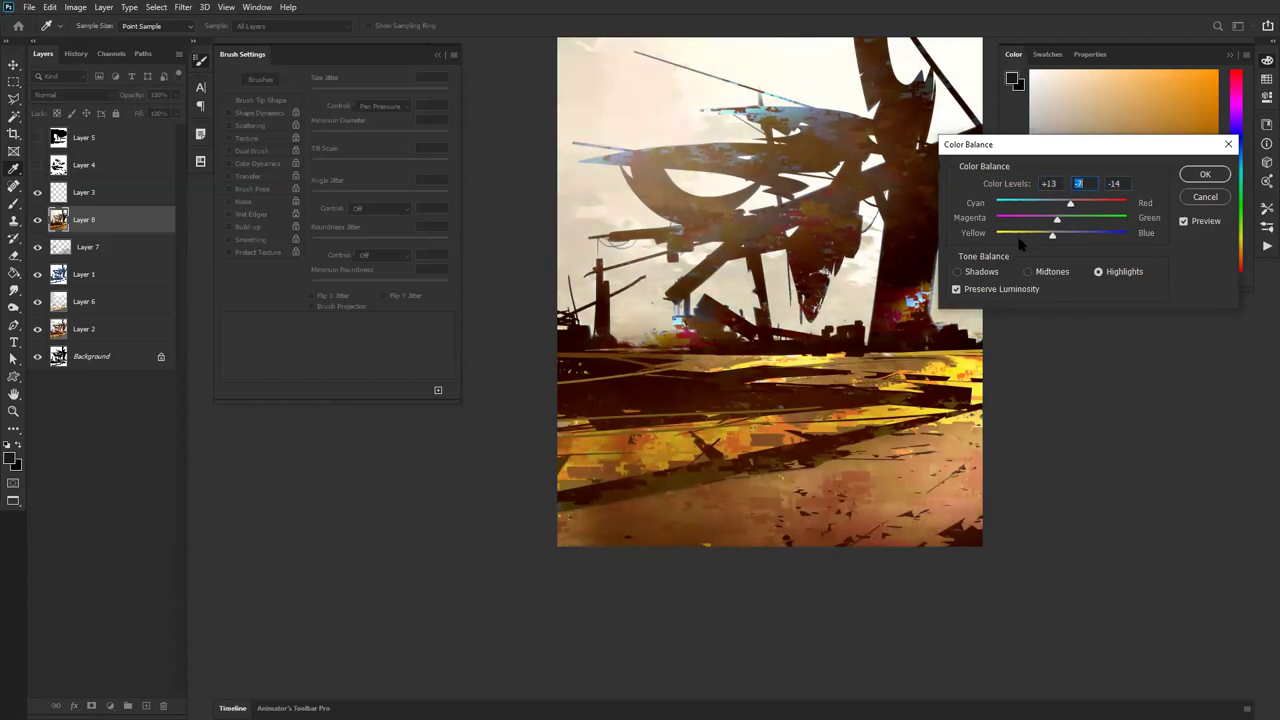
click(1203, 180)
Step: Darken the foreground ground with repeated upward black-to-transparent gradients at 10% opacity, using the default colours
alt+click(812, 330)
alt+click(812, 330)
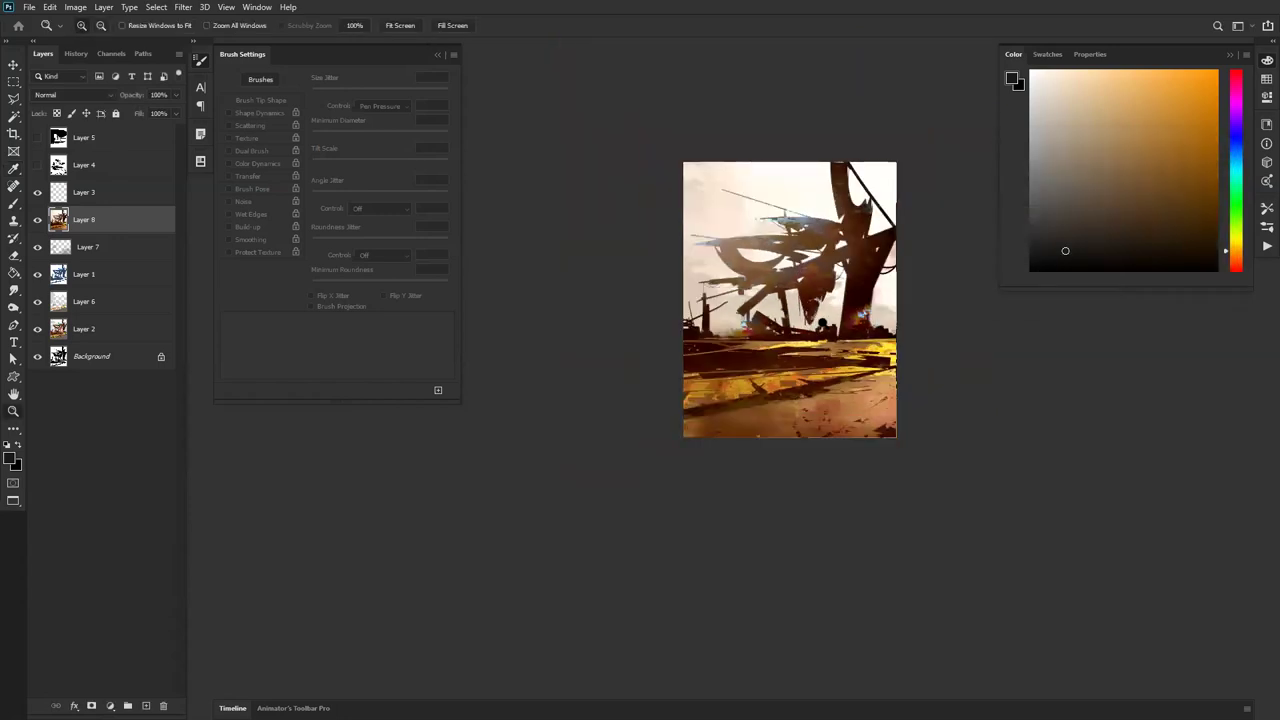
ctrl+click(826, 325)
key(g)
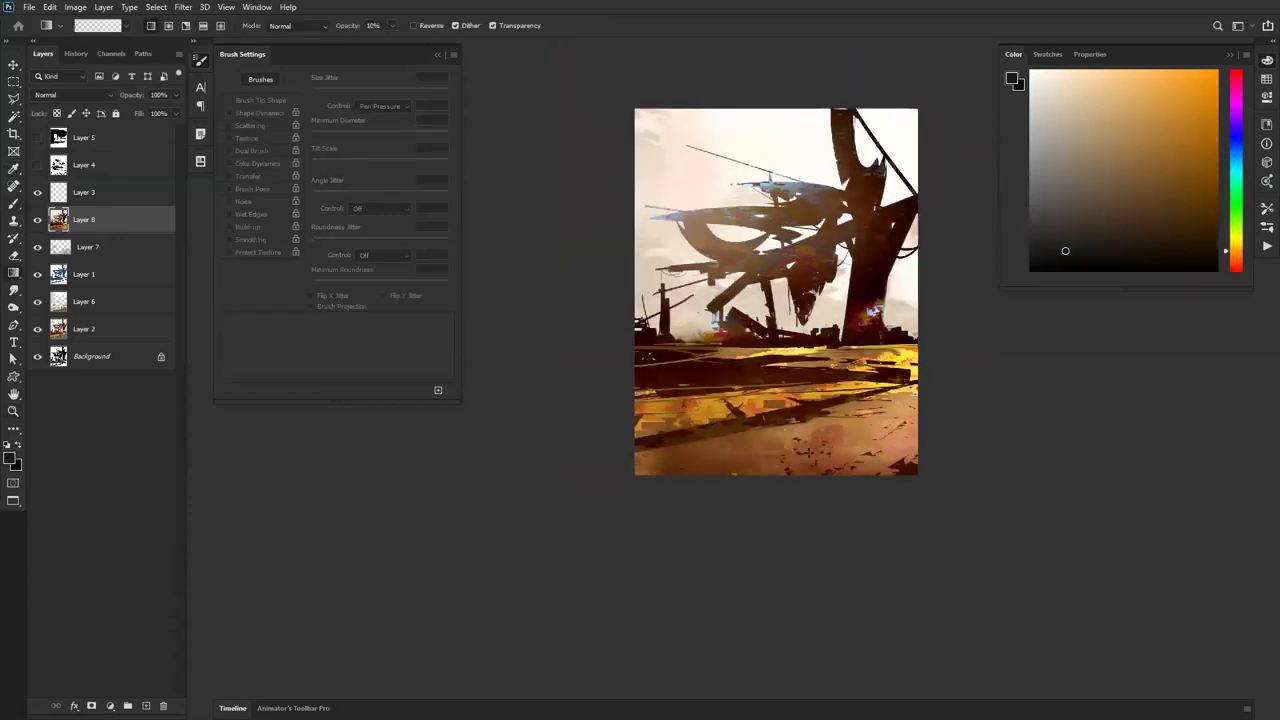
key(d)
drag(799, 446, 797, 375)
drag(808, 416, 812, 350)
drag(805, 425, 778, 360)
drag(801, 391, 807, 337)
drag(803, 375, 808, 332)
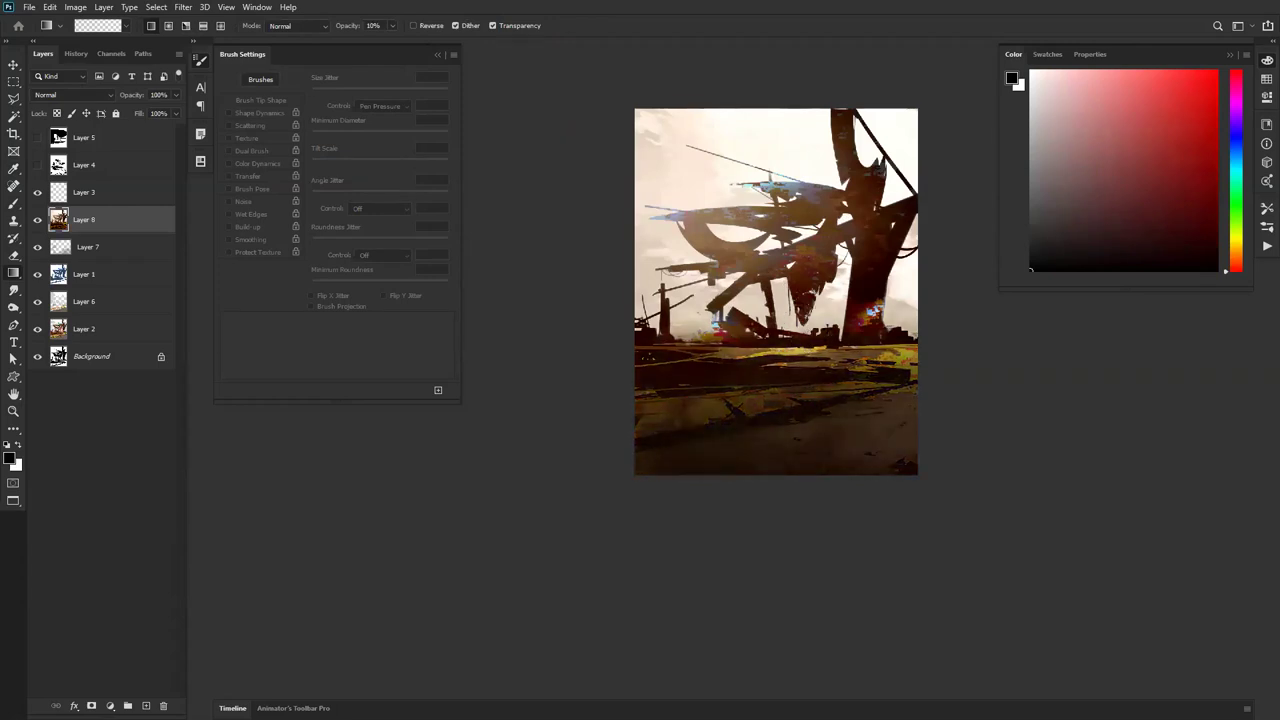
Step: Select the dark structure silhouette from Layer 1 with the Magic Wand, then make Layer 8 active
key(z)
click(767, 235)
click(760, 245)
key(b)
key(w)
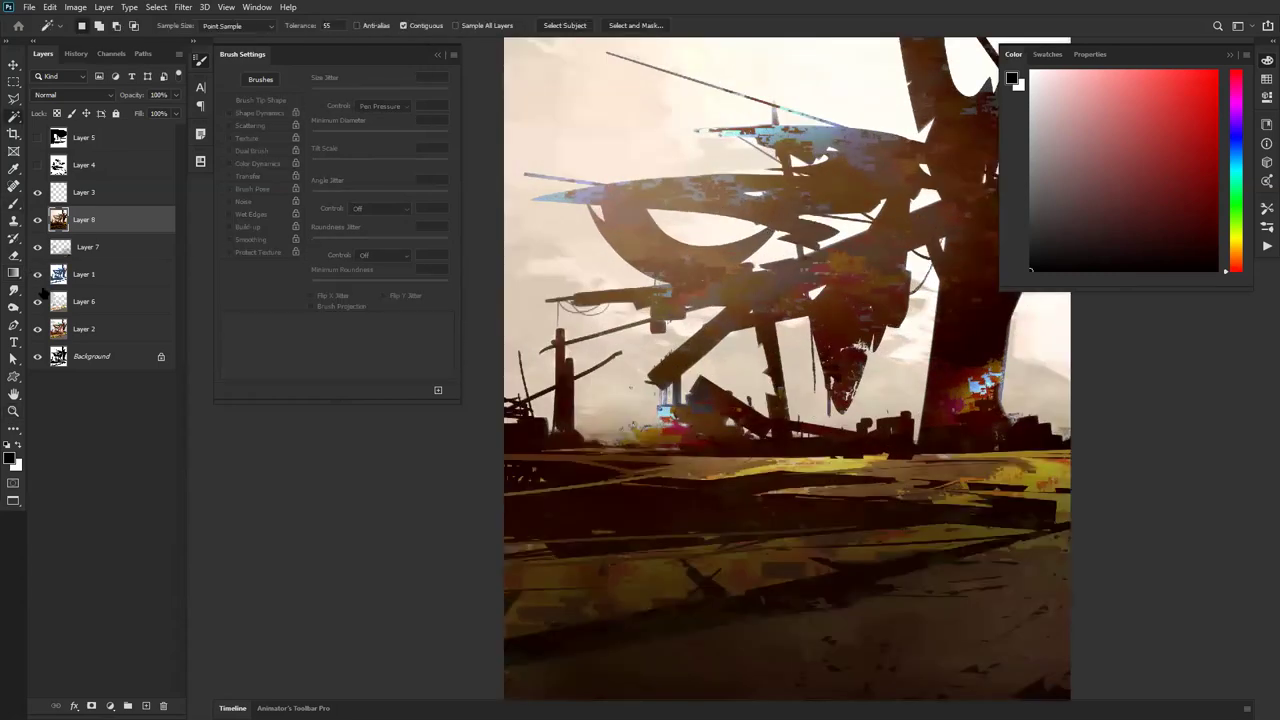
click(58, 283)
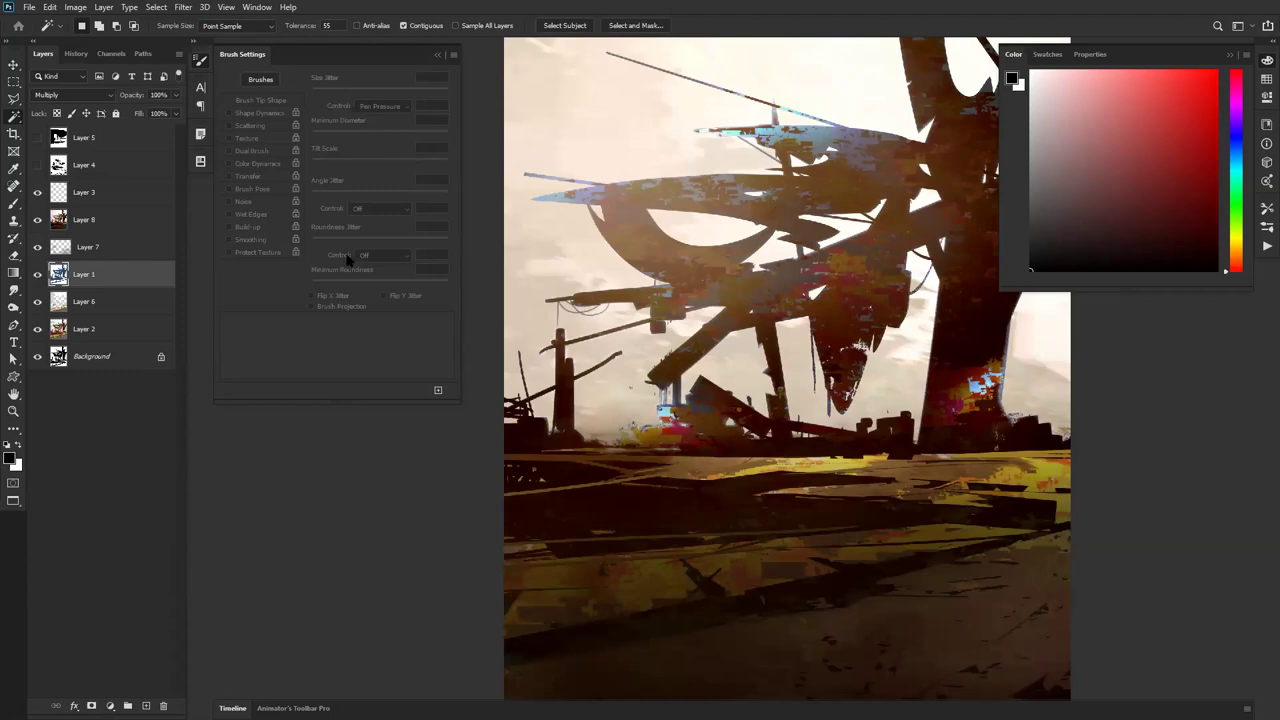
click(845, 203)
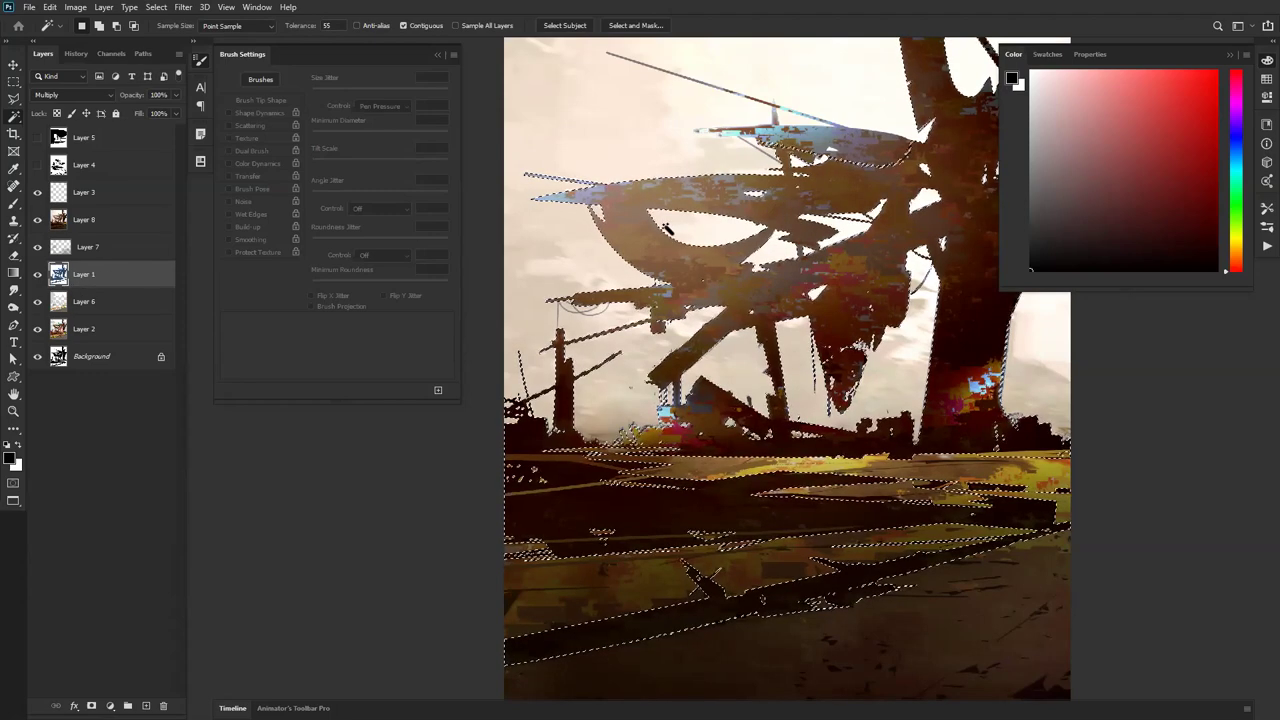
click(90, 220)
Step: Switch to the angular 200 px drawing brush for painting inside the structure selection
key(f)
key(b)
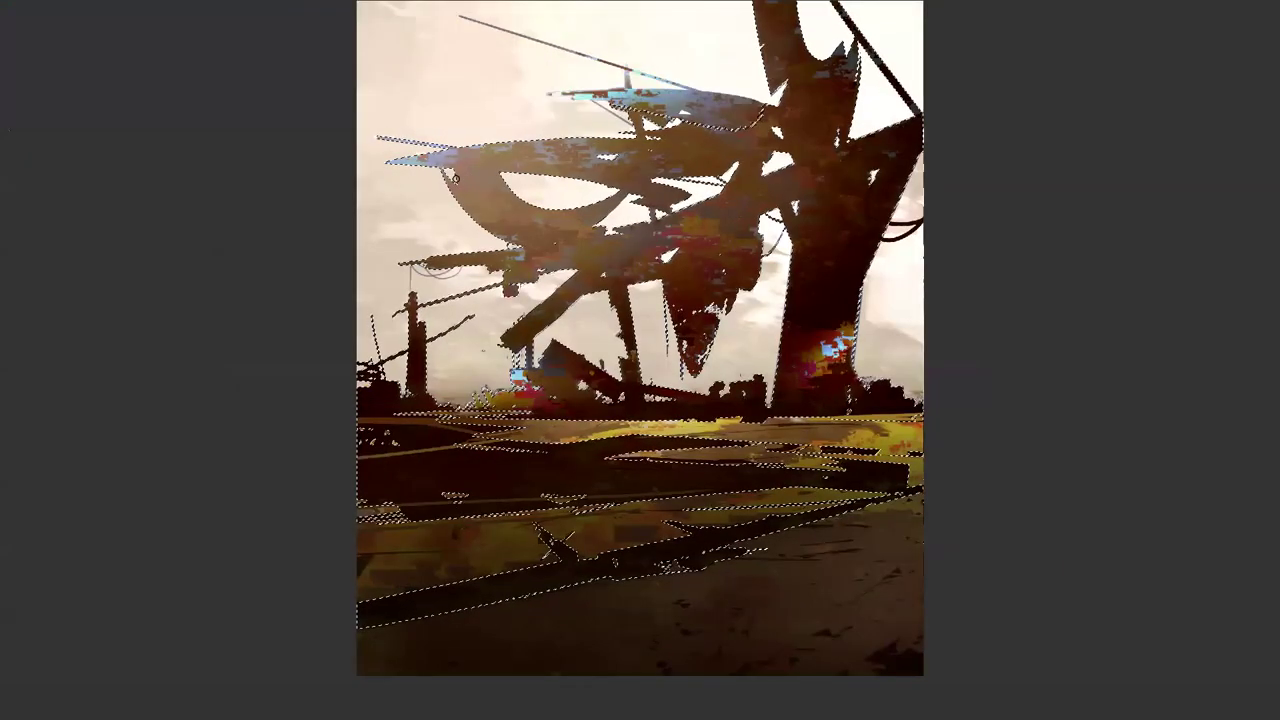
key(f)
right_click(499, 163)
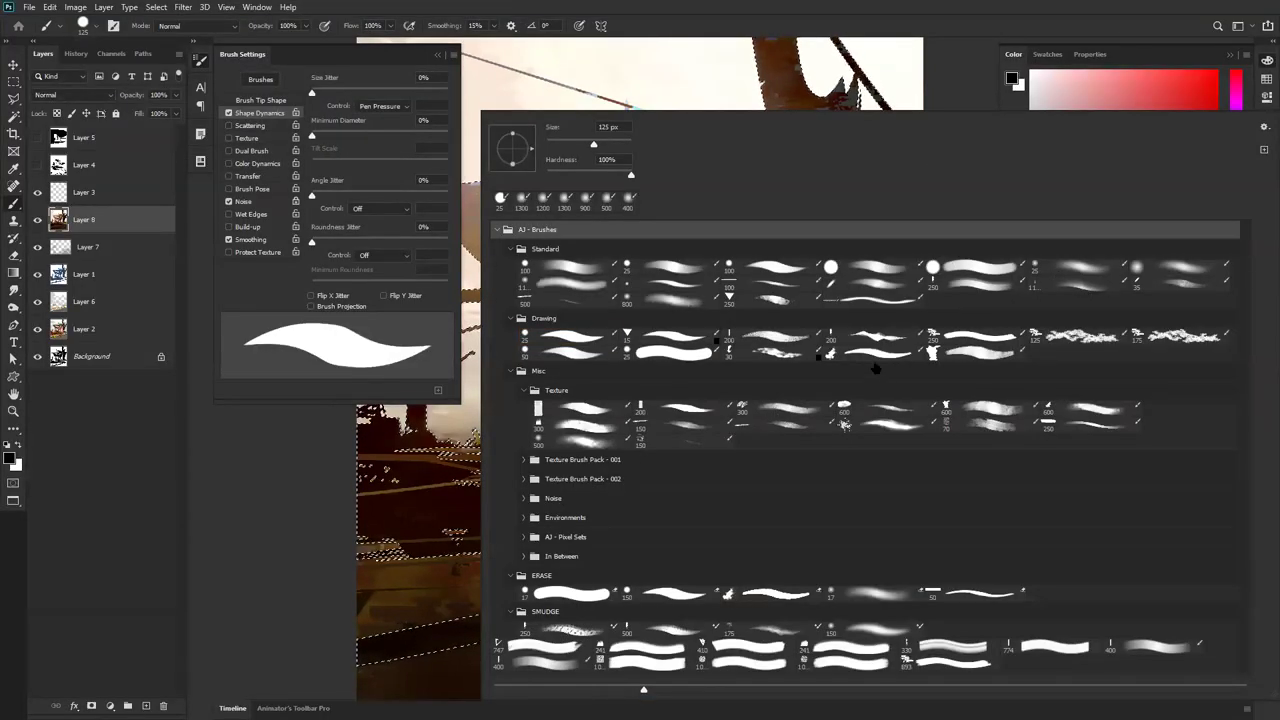
double_click(900, 342)
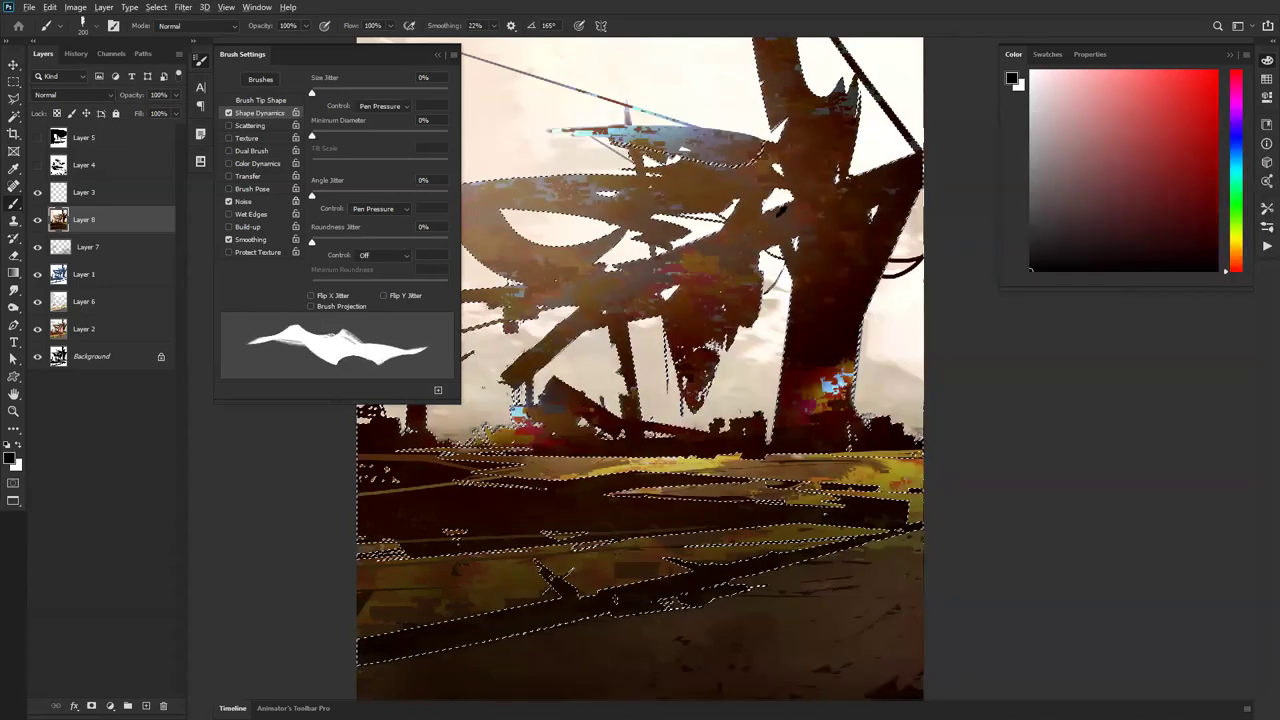
key(f)
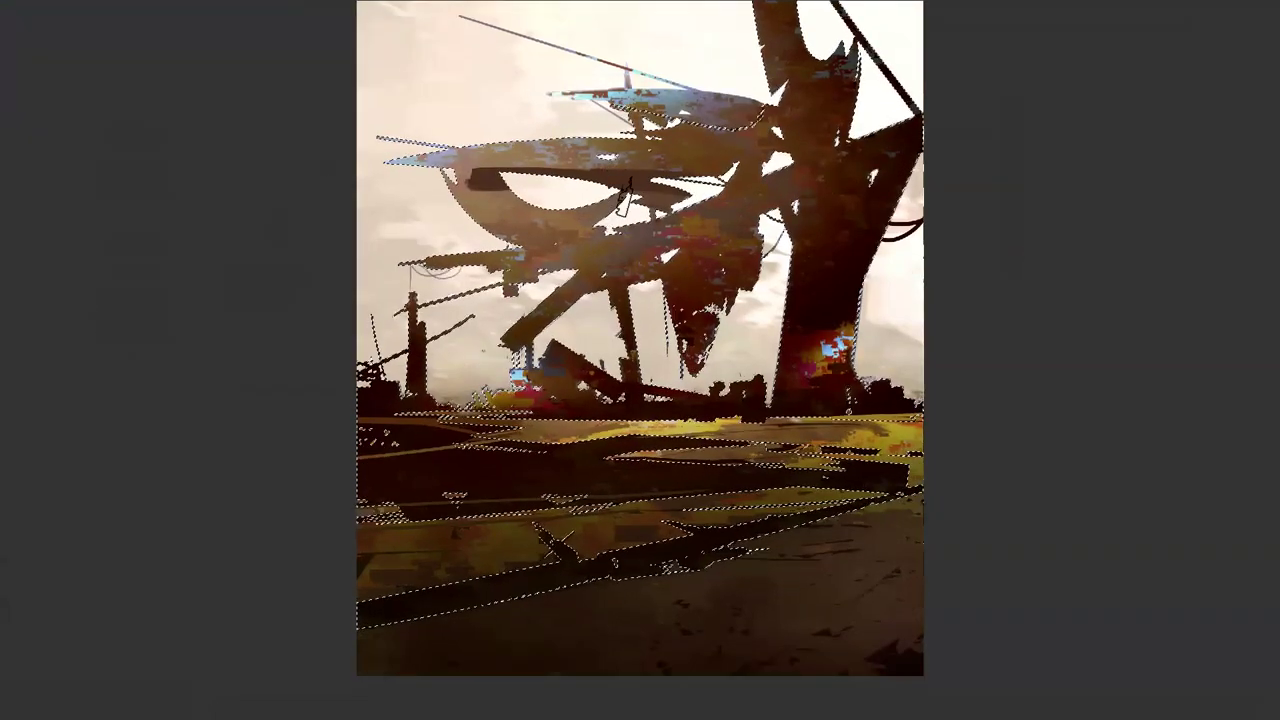
Step: Try painting dark strokes along the long blade above the crescent-shaped opening
drag(421, 171, 632, 191)
mouse_move(376, 178)
mouse_down()
mouse_move(574, 149)
mouse_move(703, 186)
mouse_up()
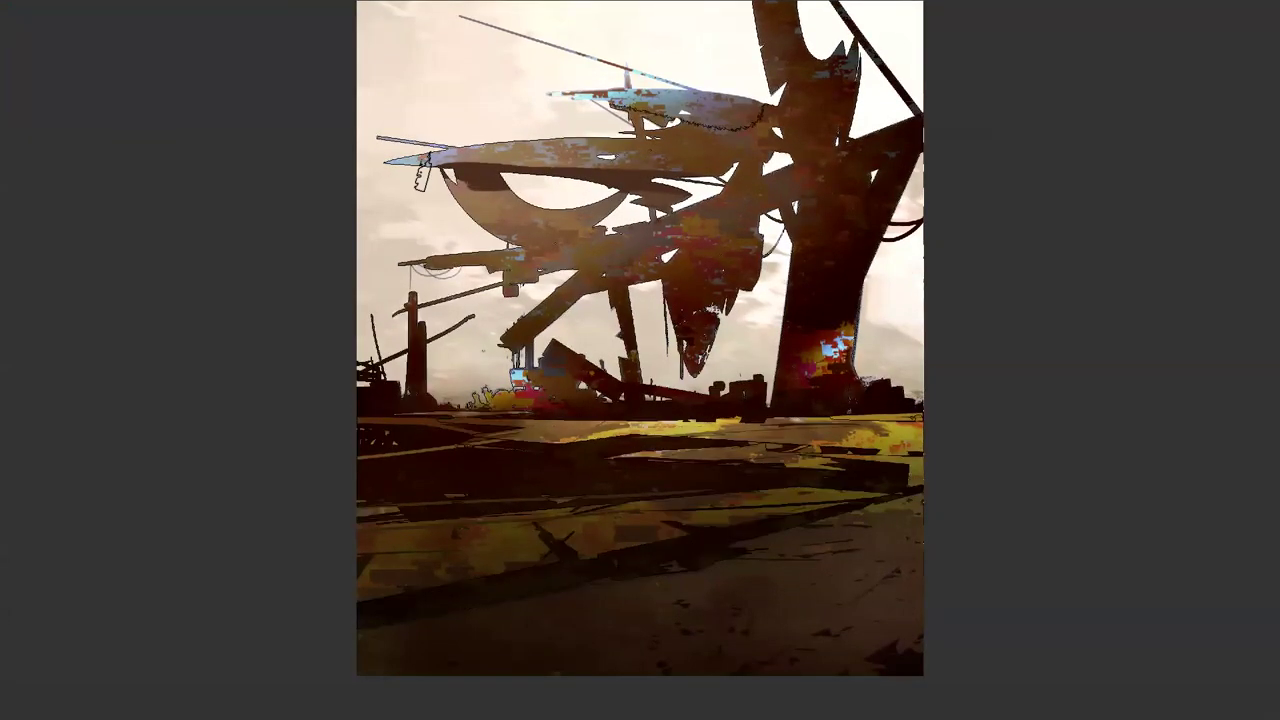
drag(440, 168, 729, 167)
key(ctrl+z)
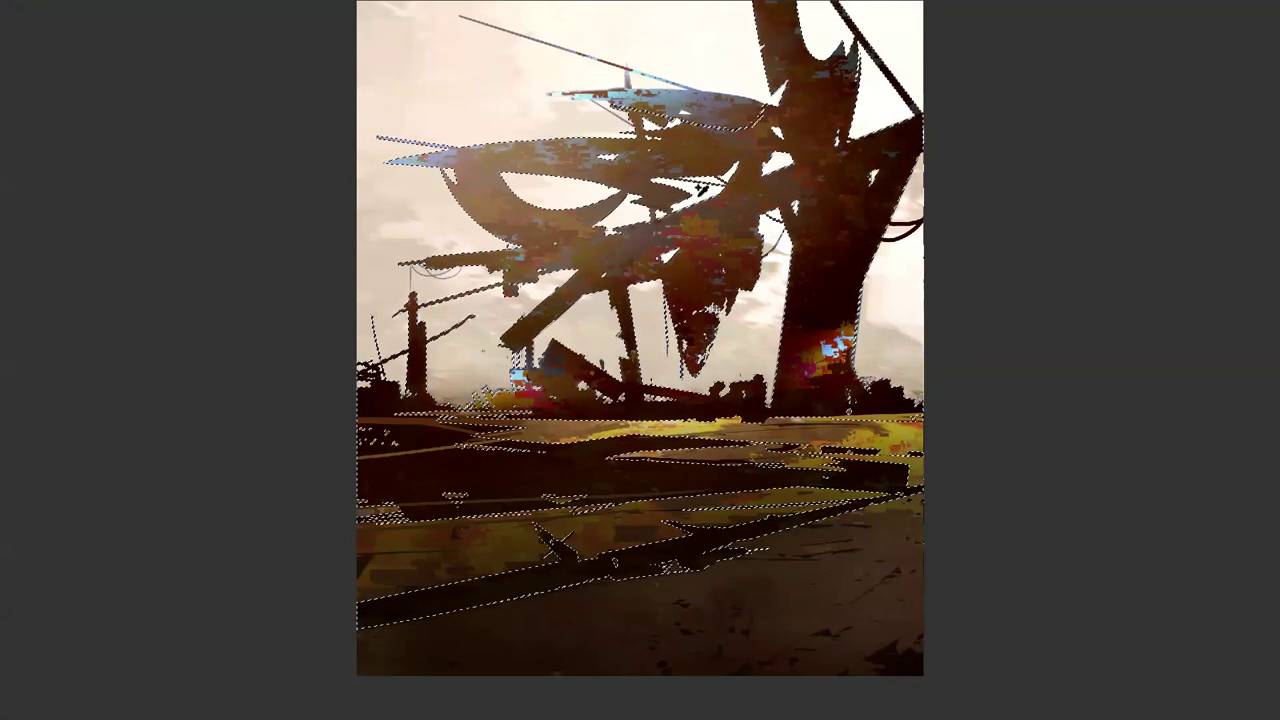
Step: Paint dark reddish-brown planes over the long blade, the crescent below it and the lower beams inside the selection
drag(716, 181, 403, 171)
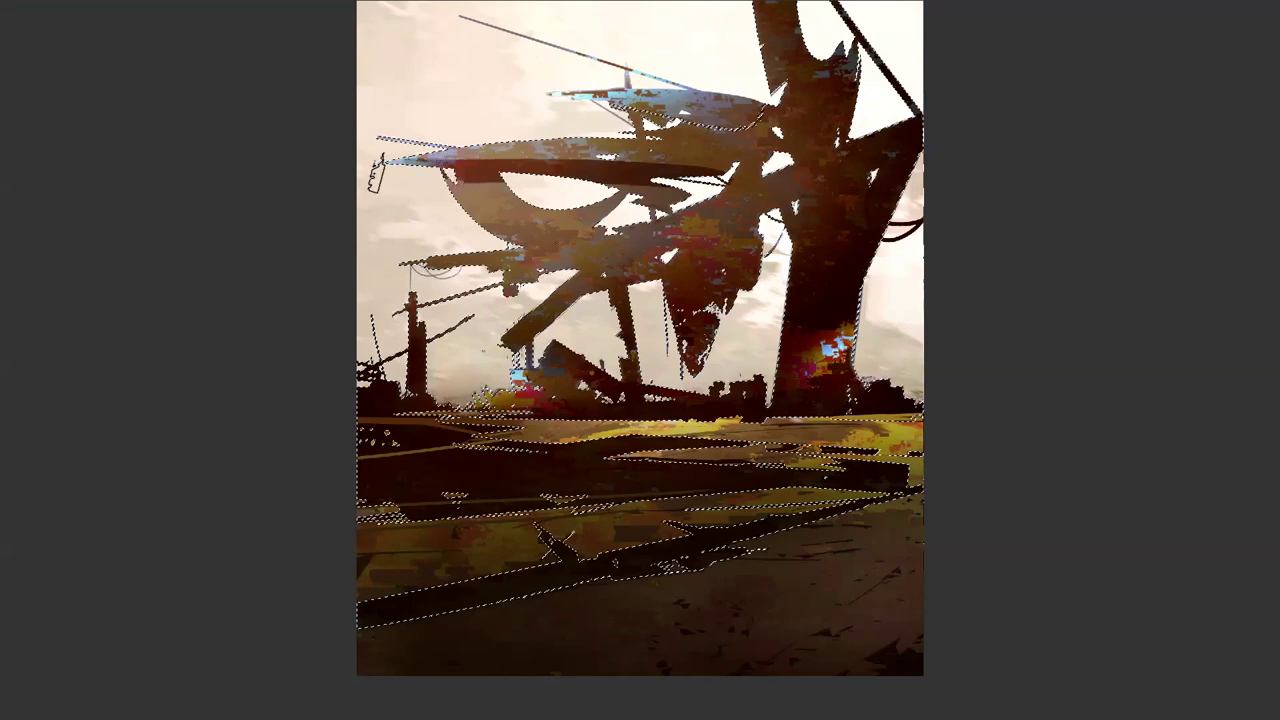
mouse_move(482, 172)
mouse_down()
mouse_move(712, 180)
mouse_move(720, 158)
mouse_move(647, 138)
mouse_move(712, 128)
mouse_move(572, 165)
mouse_move(627, 148)
mouse_move(484, 158)
mouse_up()
mouse_move(649, 130)
mouse_down()
mouse_move(662, 128)
mouse_move(621, 125)
mouse_up()
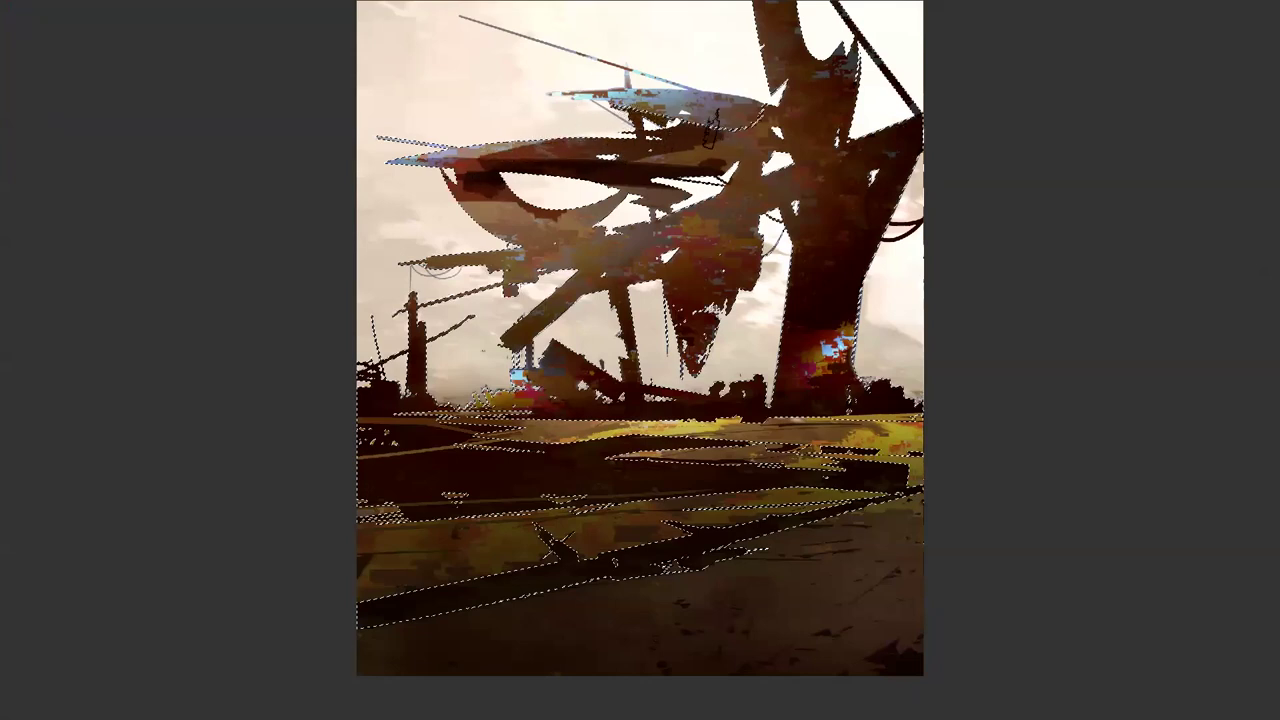
mouse_move(626, 203)
mouse_down()
mouse_move(520, 238)
mouse_move(485, 227)
mouse_move(487, 207)
mouse_move(528, 222)
mouse_move(506, 247)
mouse_move(430, 264)
mouse_up()
drag(590, 263, 519, 276)
mouse_move(655, 252)
mouse_down()
mouse_move(619, 273)
mouse_move(676, 247)
mouse_up()
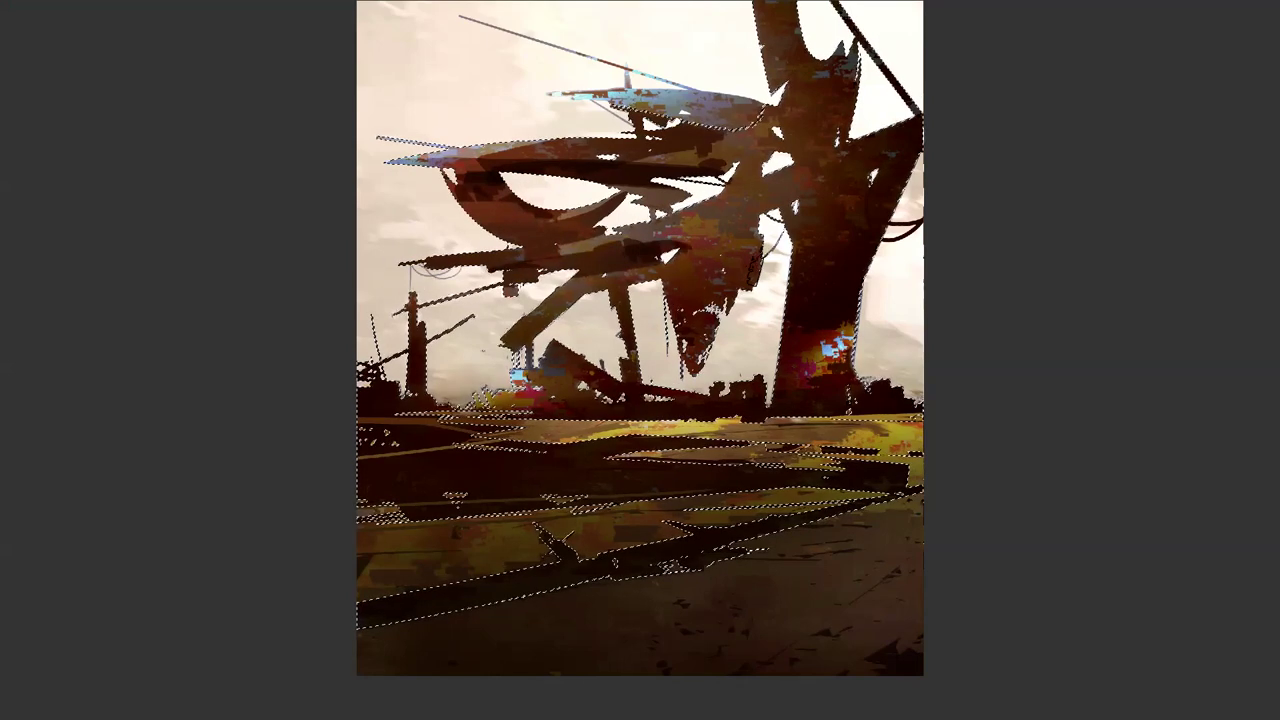
Step: Paint brown planes over the hanging shard, diagonal beam, upper trunk and lower struts, defining the structure's forms
drag(690, 372, 680, 285)
mouse_move(752, 236)
mouse_down()
mouse_move(712, 312)
mouse_move(738, 268)
mouse_up()
mouse_move(682, 222)
mouse_down()
mouse_move(690, 265)
mouse_move(700, 230)
mouse_move(876, 176)
mouse_up()
mouse_move(688, 232)
mouse_down()
mouse_move(634, 238)
mouse_move(745, 155)
mouse_move(720, 135)
mouse_move(785, 150)
mouse_move(765, 60)
mouse_move(790, 120)
mouse_move(800, 60)
mouse_move(870, 70)
mouse_up()
drag(832, 128, 822, 74)
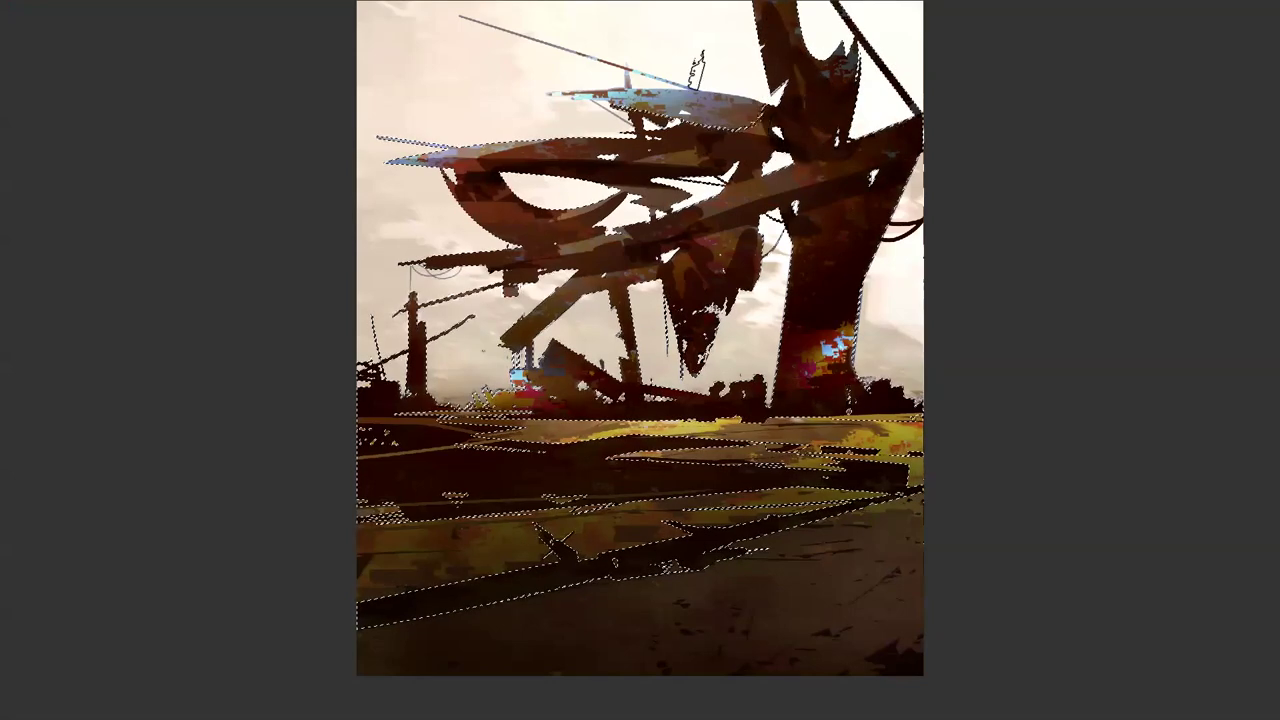
mouse_move(815, 162)
mouse_down()
mouse_move(708, 200)
mouse_move(680, 235)
mouse_up()
mouse_move(618, 274)
mouse_down()
mouse_move(532, 303)
mouse_move(600, 297)
mouse_up()
mouse_move(522, 328)
mouse_down()
mouse_move(584, 340)
mouse_move(562, 374)
mouse_move(510, 396)
mouse_move(568, 395)
mouse_up()
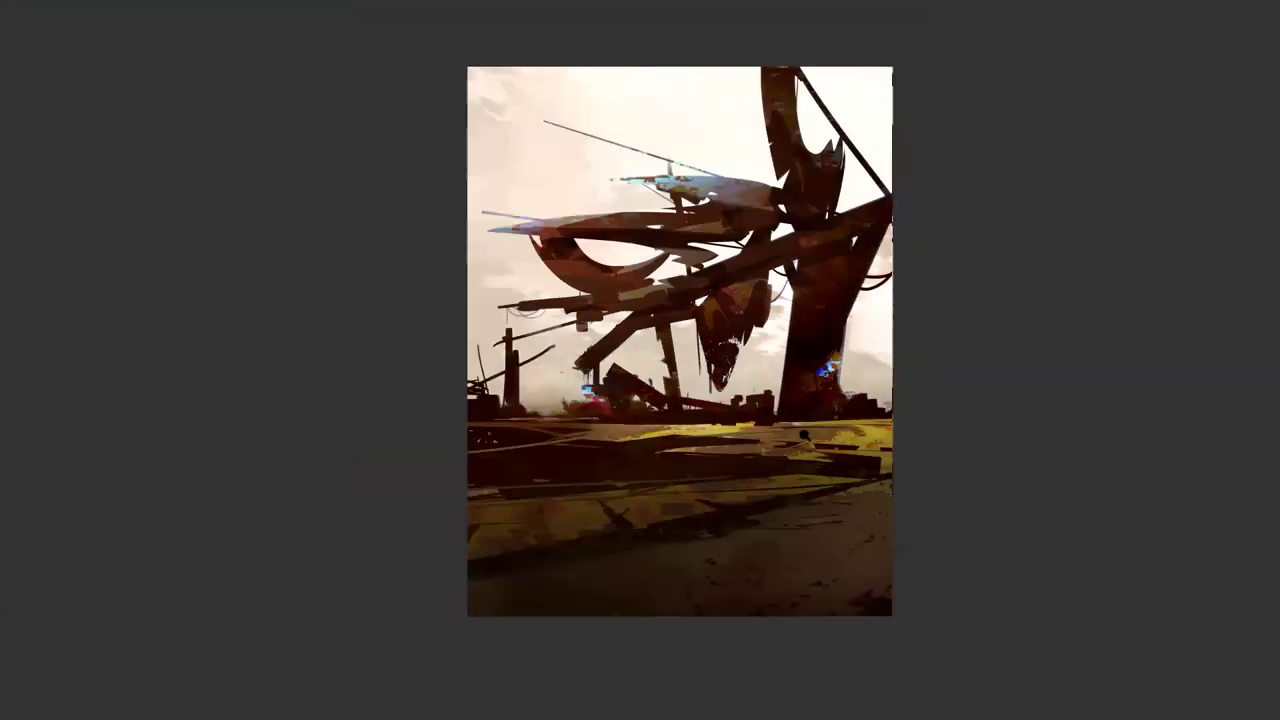
Step: Extend the trunk base into the ground, paint the right horizon and a leaning strut, and darken the upper diagonal beam
scroll(806, 436, down, 1)
scroll(806, 436, up, 2)
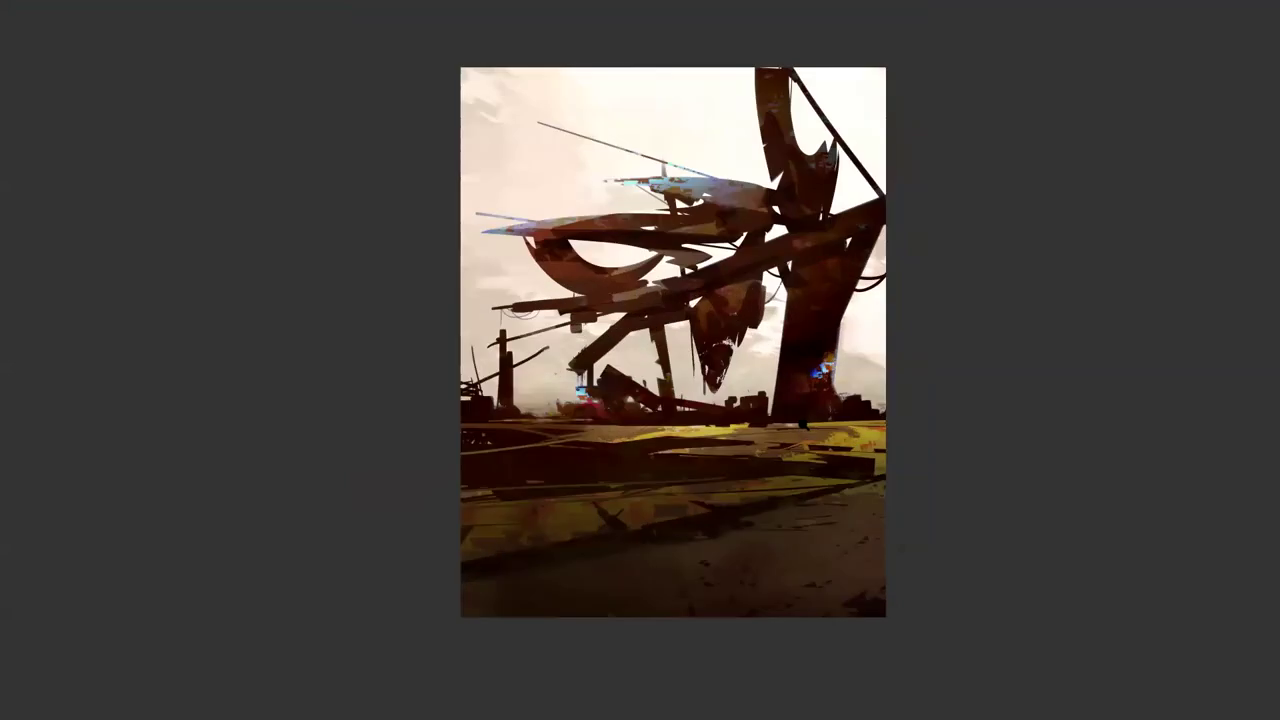
scroll(806, 436, down, 2)
scroll(806, 436, up, 2)
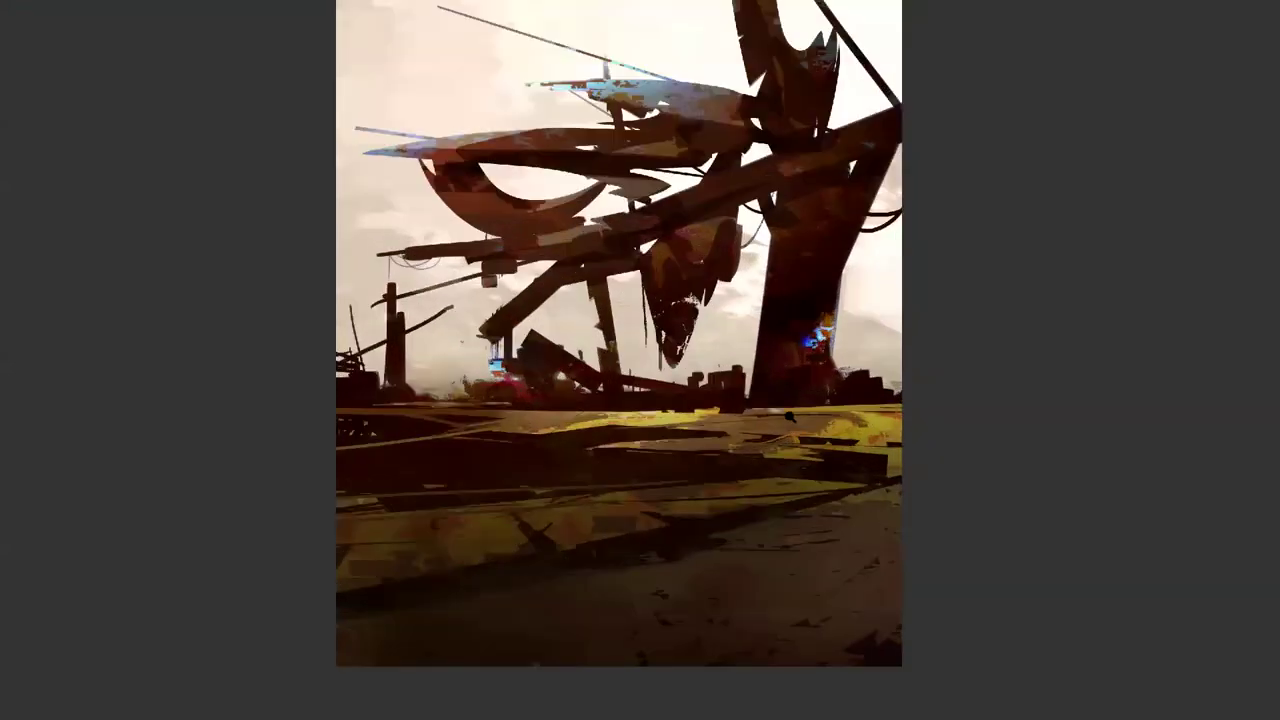
drag(762, 414, 826, 411)
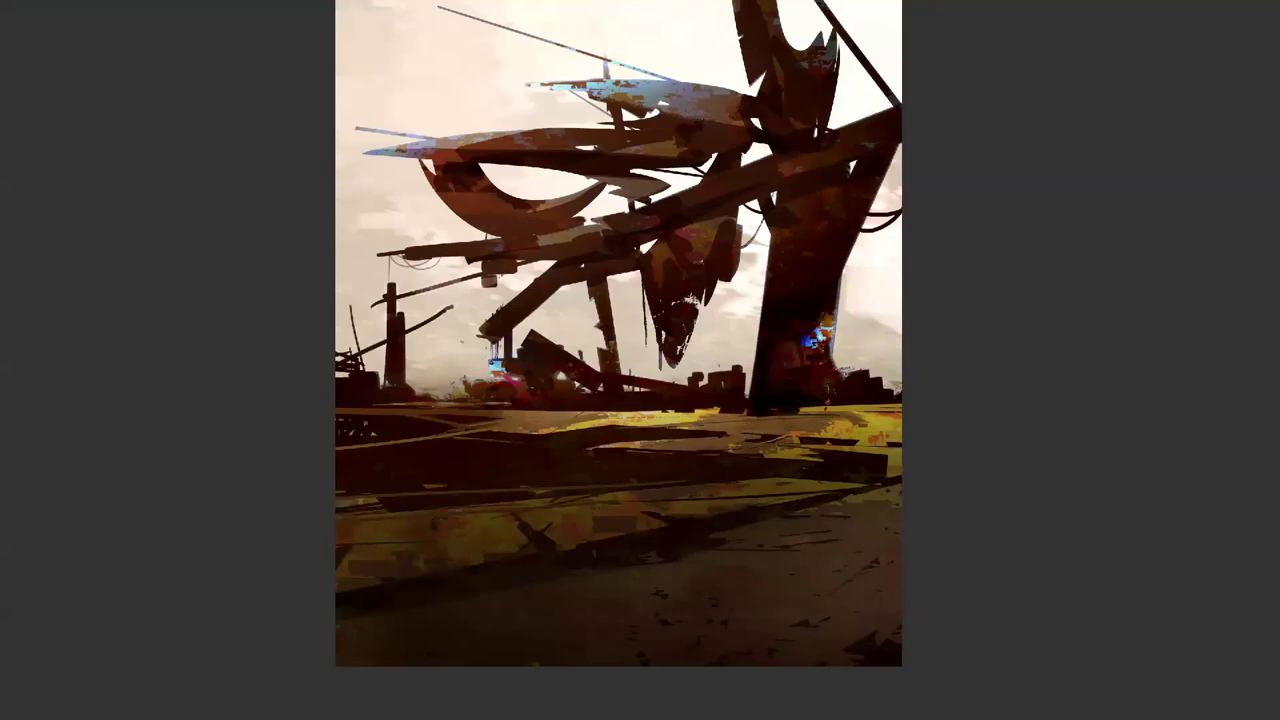
drag(824, 408, 903, 408)
mouse_move(852, 247)
mouse_down()
mouse_move(833, 360)
mouse_move(846, 350)
mouse_move(858, 369)
mouse_up()
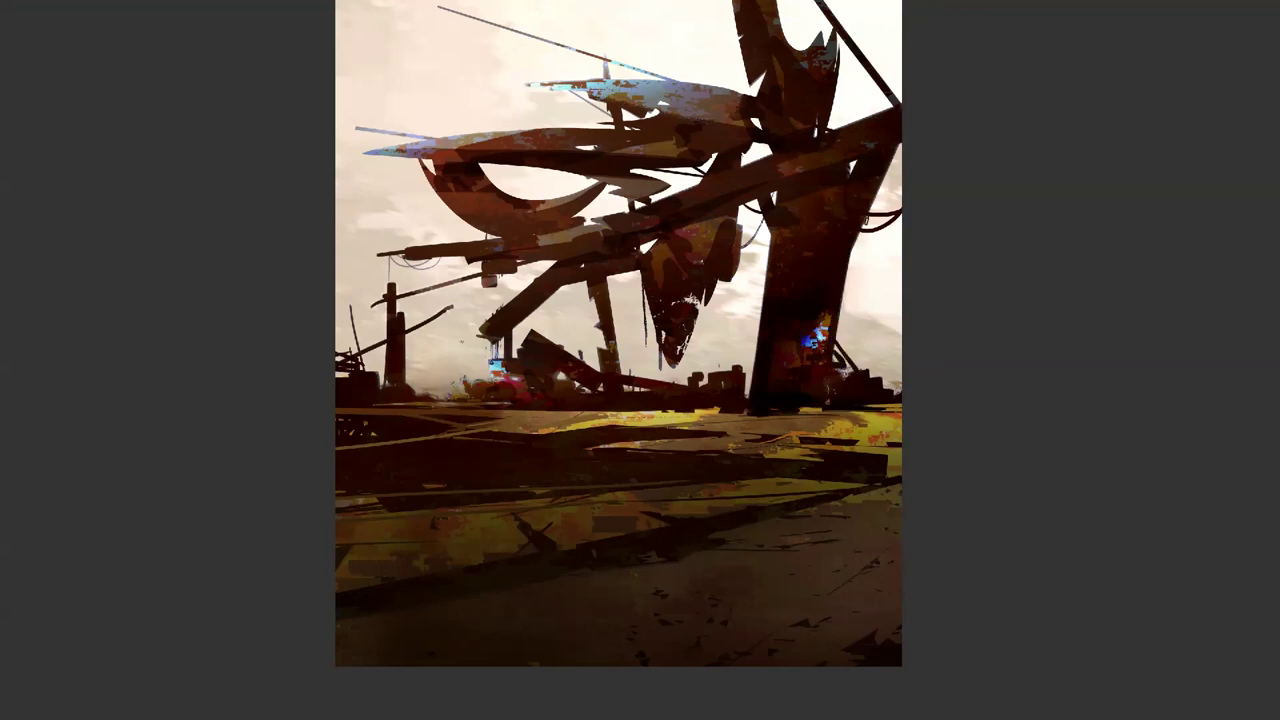
drag(786, 181, 903, 136)
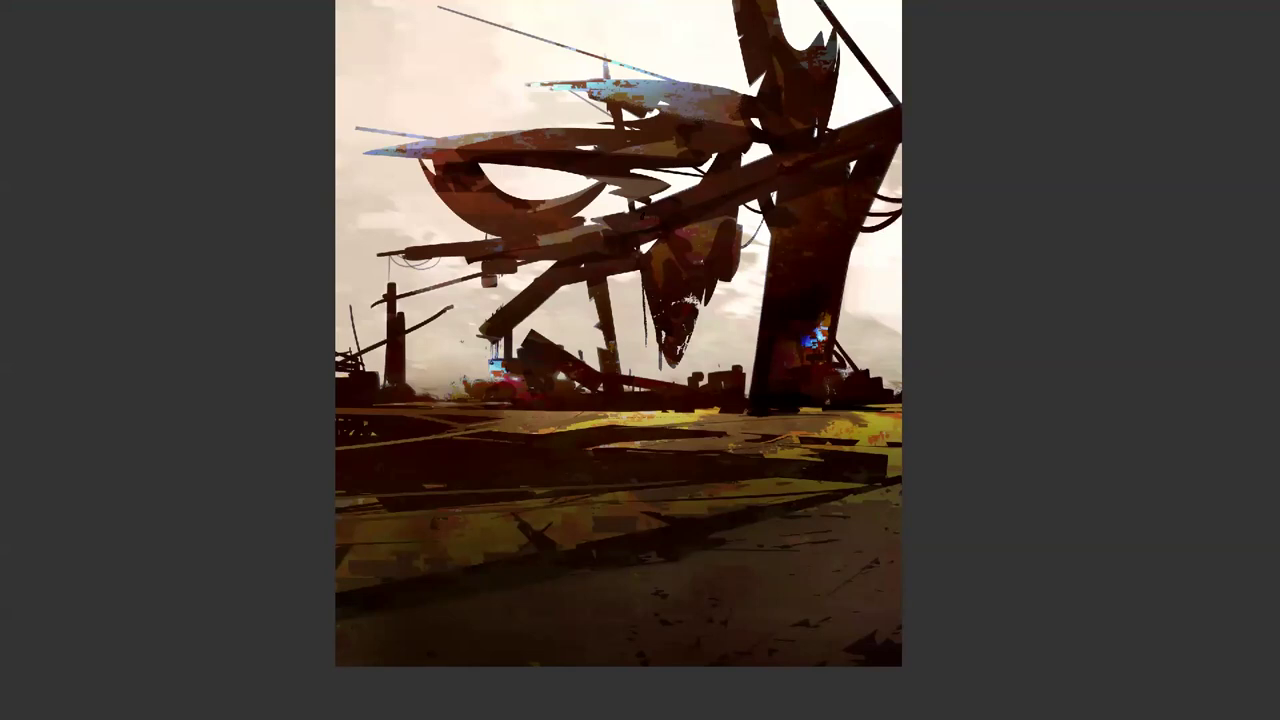
Step: Extend the pointed tip of the long blade above the crescent and try extra strokes on the lower strut and upper blade
drag(621, 236, 619, 313)
key(ctrl+z)
drag(500, 137, 397, 150)
mouse_move(568, 91)
mouse_down()
mouse_move(524, 85)
mouse_move(606, 87)
mouse_up()
key(ctrl+z)
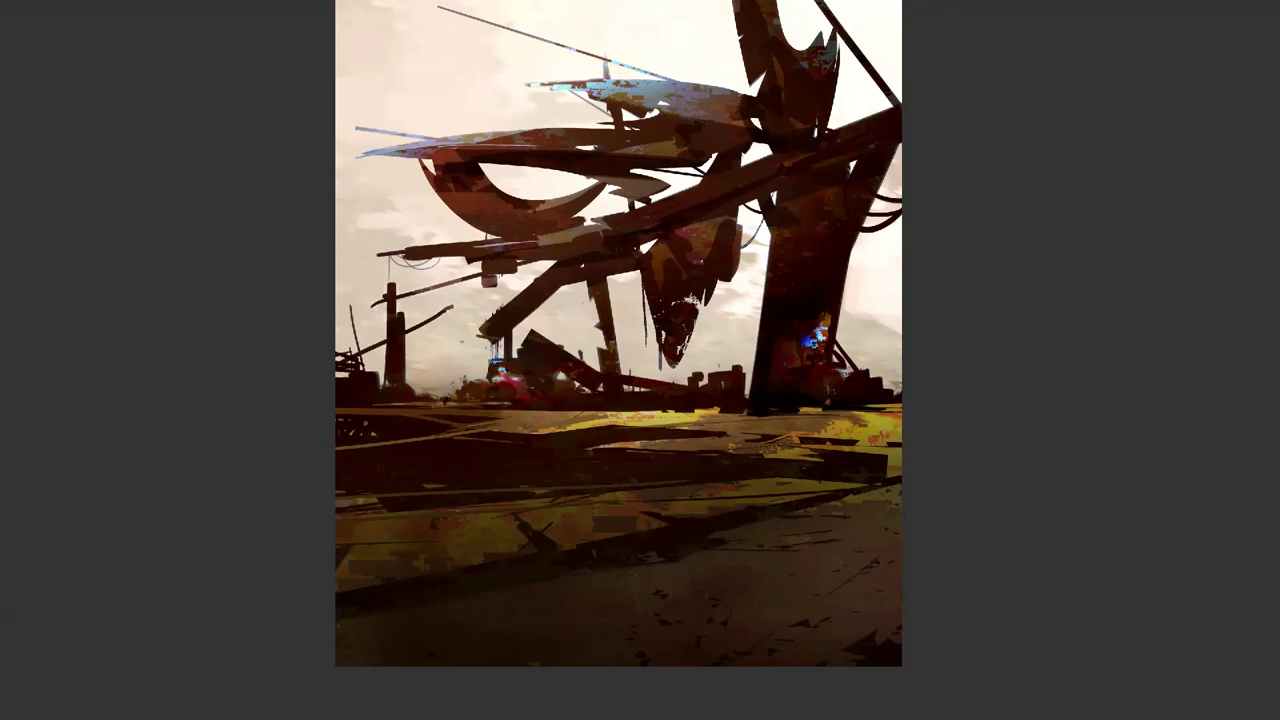
Step: Paint a small post strung with cable on the horizon beside the wreckage and darken the ground line beneath it
mouse_move(445, 368)
mouse_down()
mouse_move(445, 398)
mouse_move(486, 380)
mouse_move(444, 384)
mouse_up()
drag(338, 408, 472, 410)
drag(586, 410, 386, 426)
key(ctrl+z)
drag(468, 413, 590, 412)
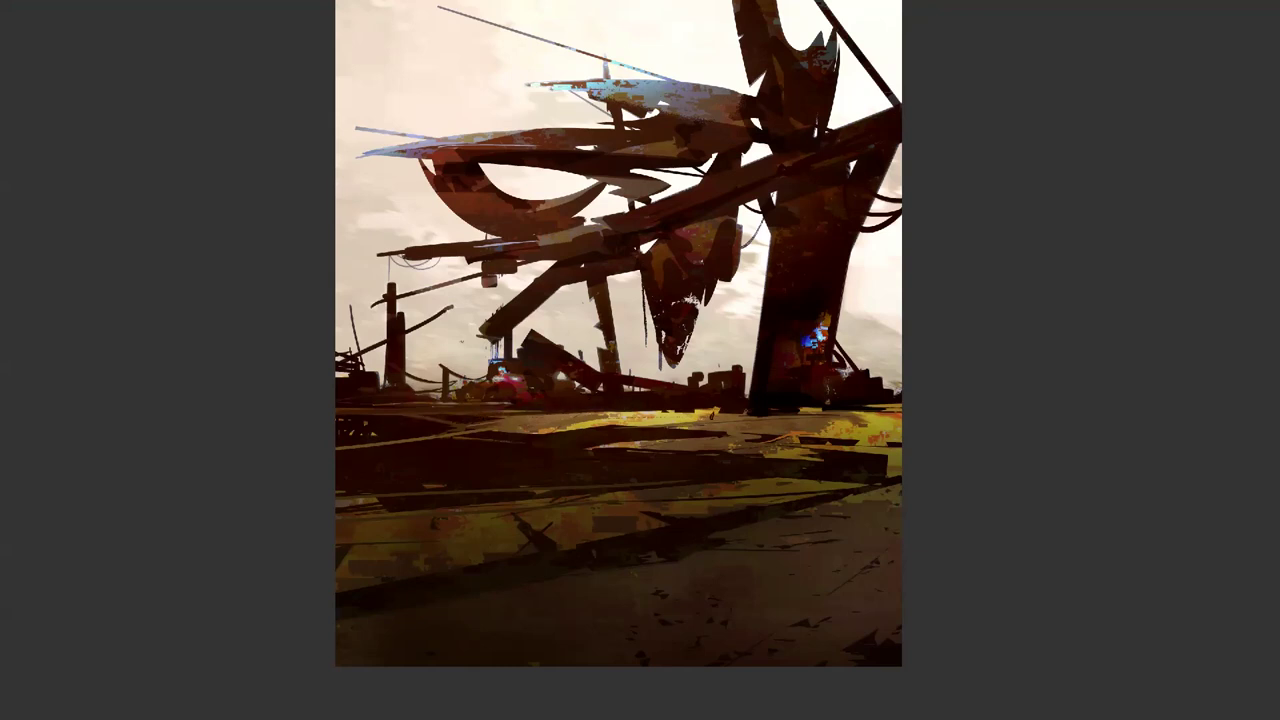
Step: Break up the yellow midground below the horizon with thin brown and dark horizontal strokes
drag(702, 415, 594, 413)
drag(536, 422, 501, 425)
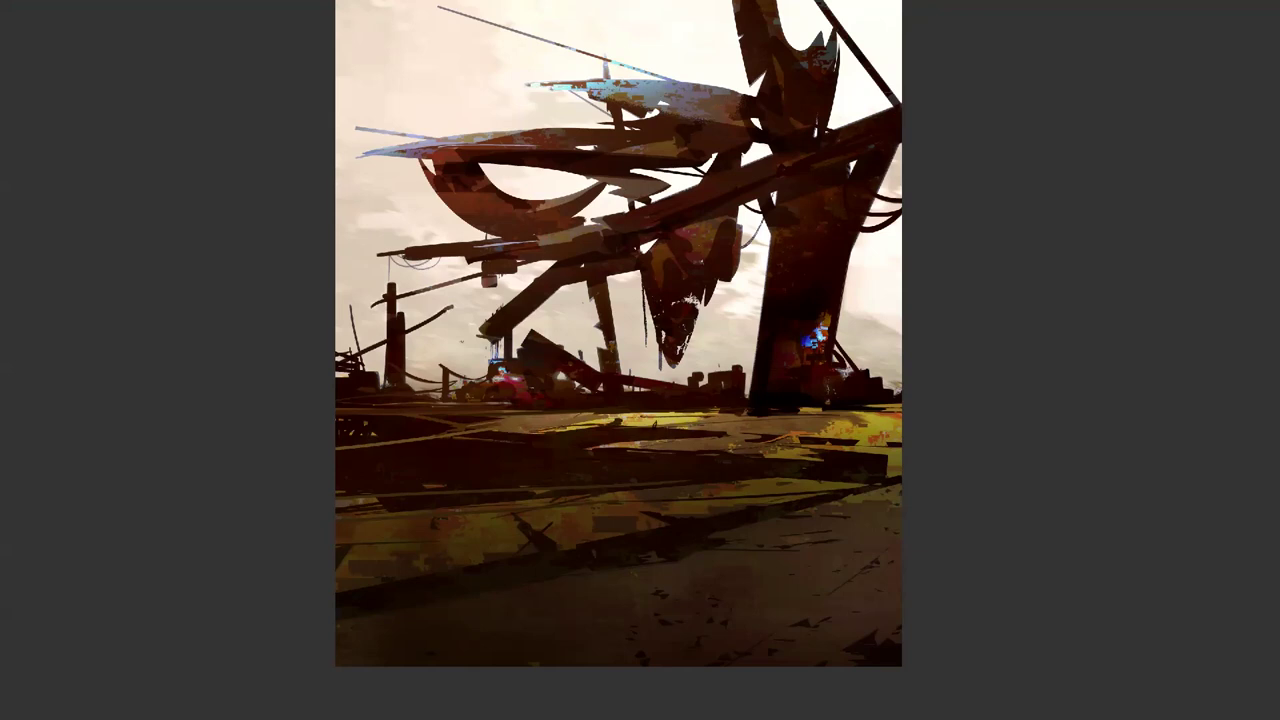
drag(591, 424, 616, 421)
drag(550, 446, 635, 442)
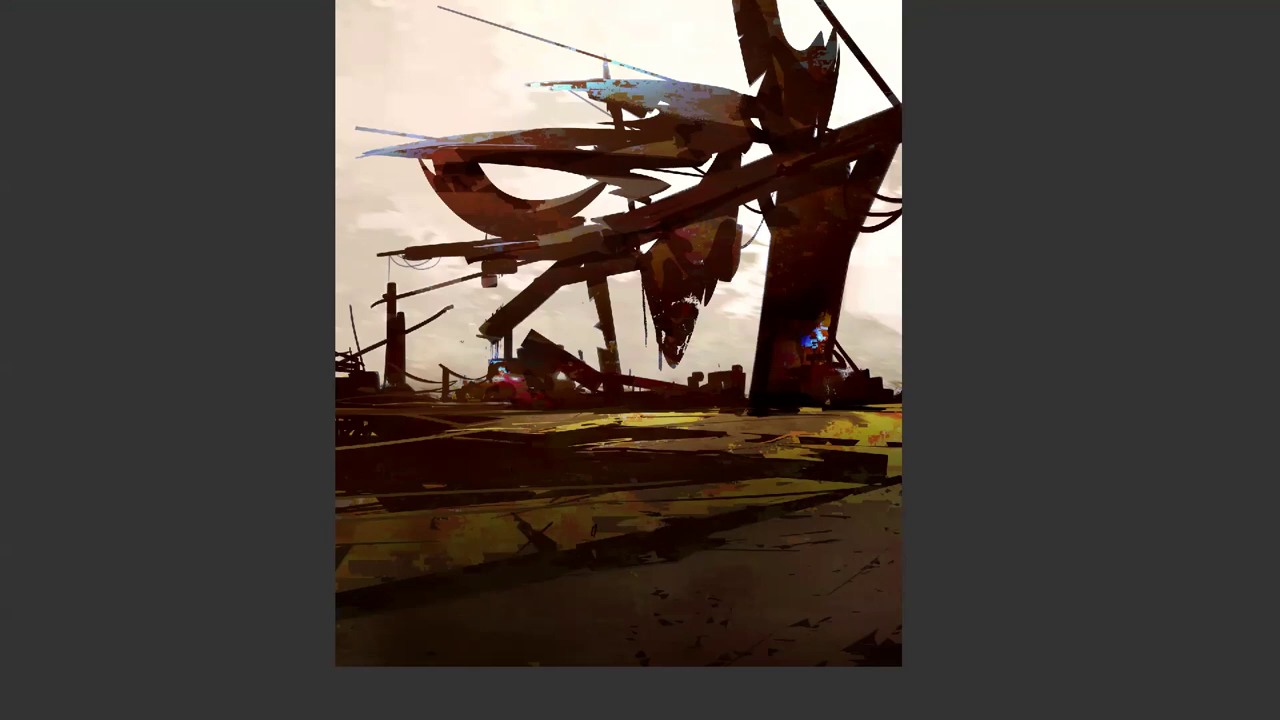
Step: Paint a broad olive band across the foreground and black shadow shapes into the dark midground strip
drag(440, 541, 907, 528)
mouse_move(590, 541)
mouse_down()
mouse_move(790, 534)
mouse_move(1060, 563)
mouse_move(191, 591)
mouse_up()
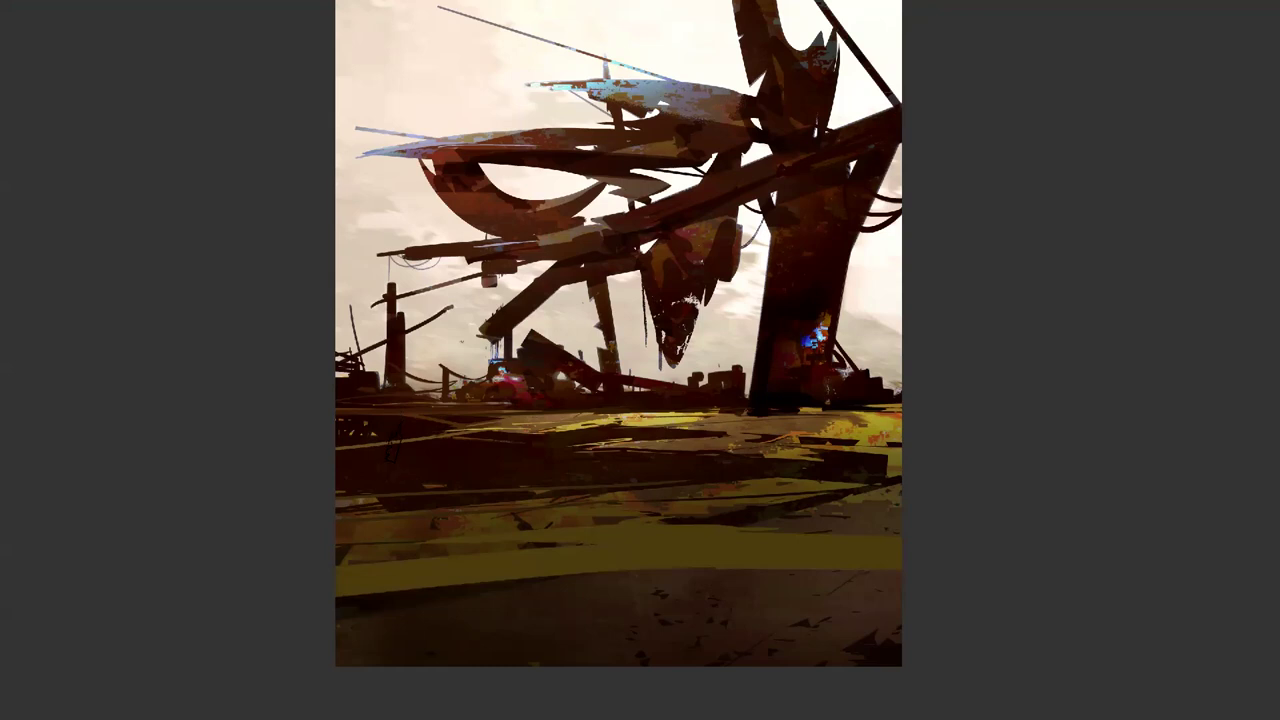
drag(445, 430, 446, 462)
mouse_move(401, 473)
mouse_down()
mouse_move(518, 477)
mouse_move(652, 456)
mouse_move(625, 474)
mouse_move(732, 466)
mouse_up()
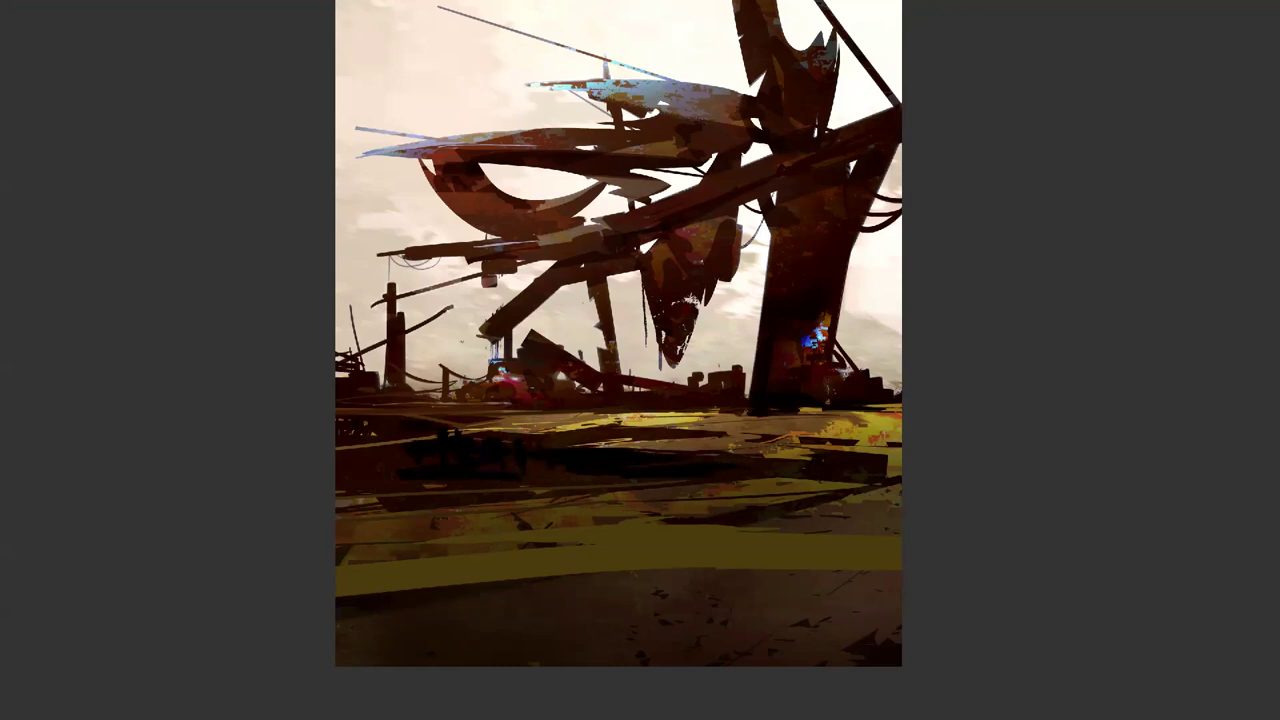
Step: Flip the canvas horizontally and paint lighter olive-green strokes across the ground below the trunk
scroll(664, 453, down, 3)
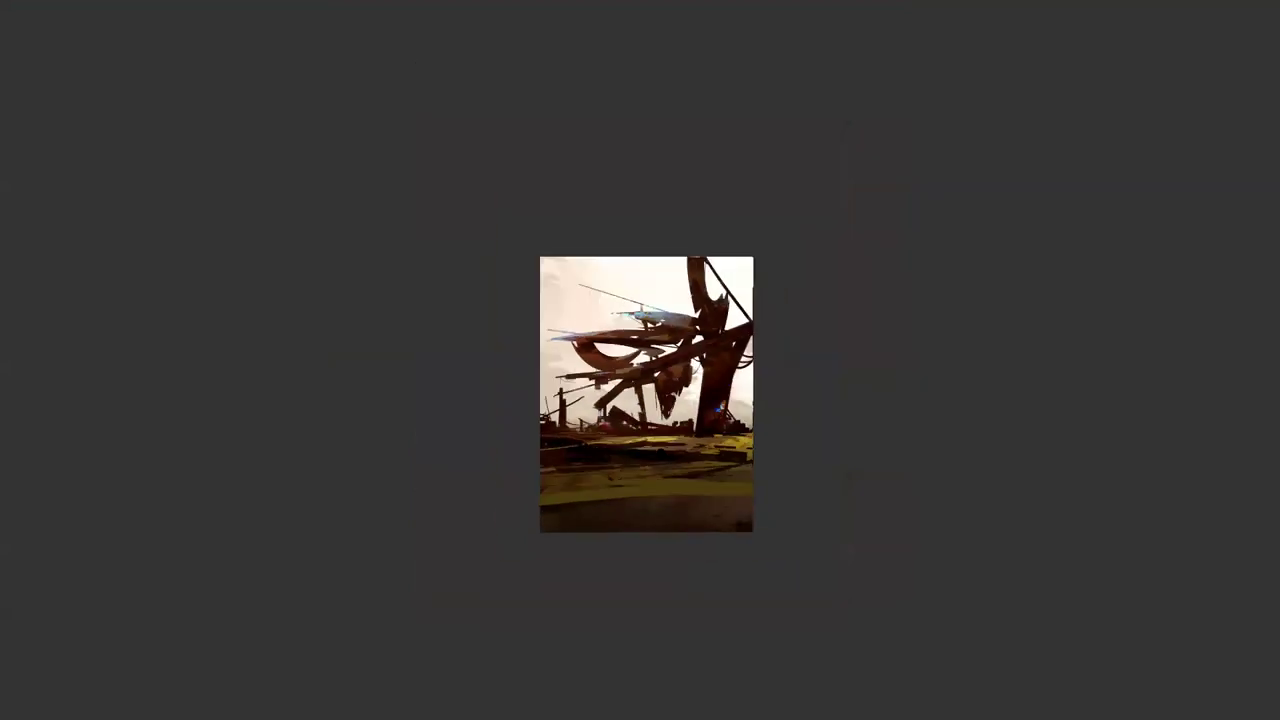
key(F2)
scroll(726, 468, up, 2)
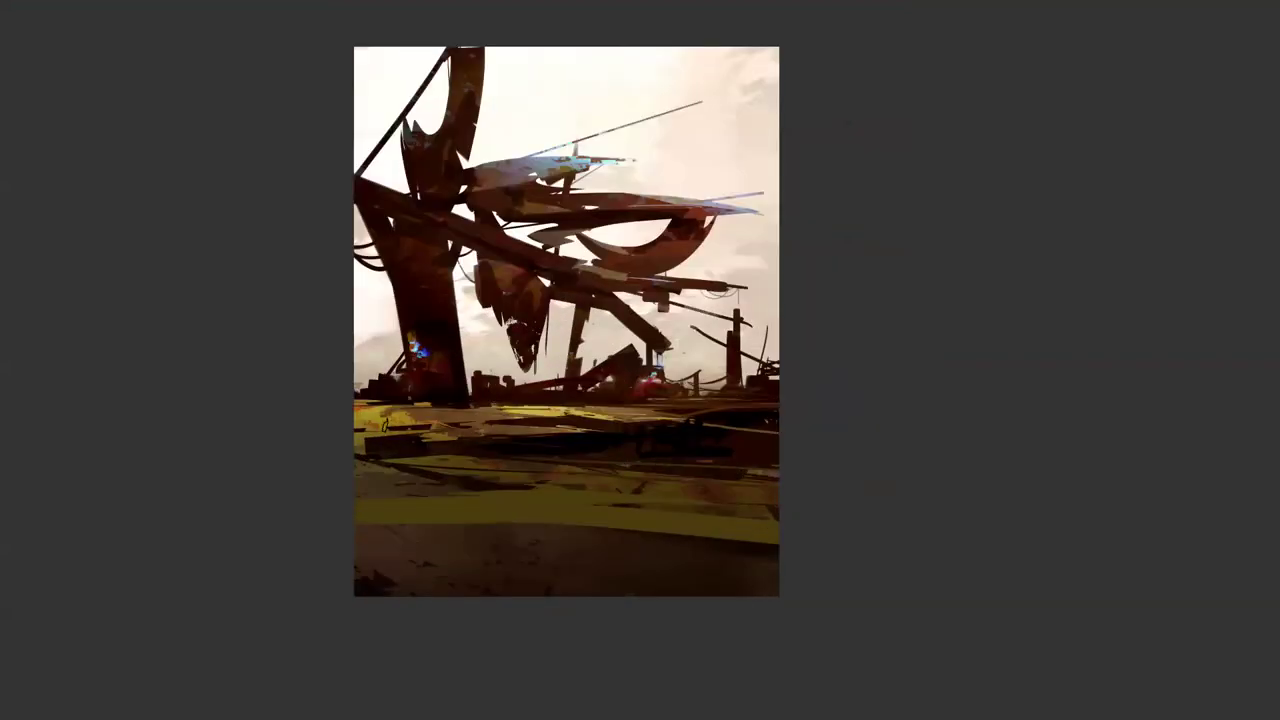
drag(362, 447, 672, 474)
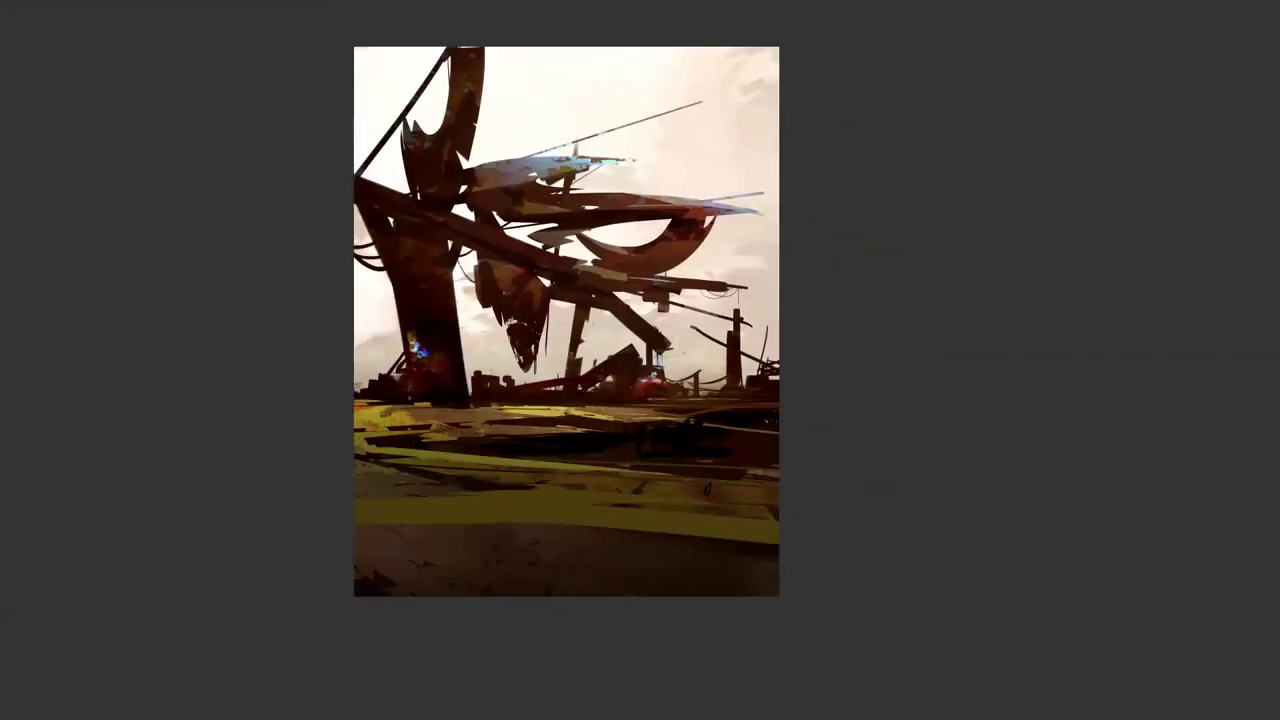
key(ctrl+z)
mouse_move(327, 466)
mouse_down()
mouse_move(544, 492)
mouse_move(318, 494)
mouse_move(528, 490)
mouse_up()
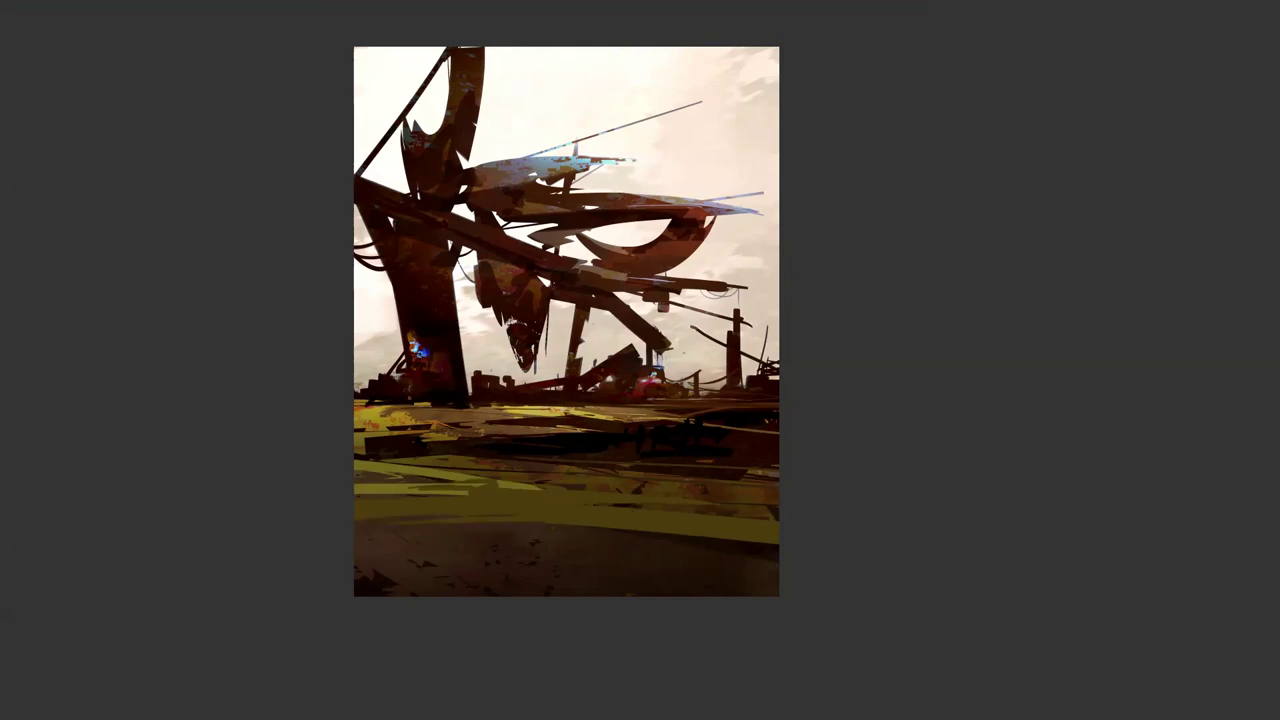
Step: Paint dark upright silhouettes on both sides of the trunk base and brown drapes hanging around the crescent and blades
drag(366, 362, 357, 402)
drag(487, 365, 509, 383)
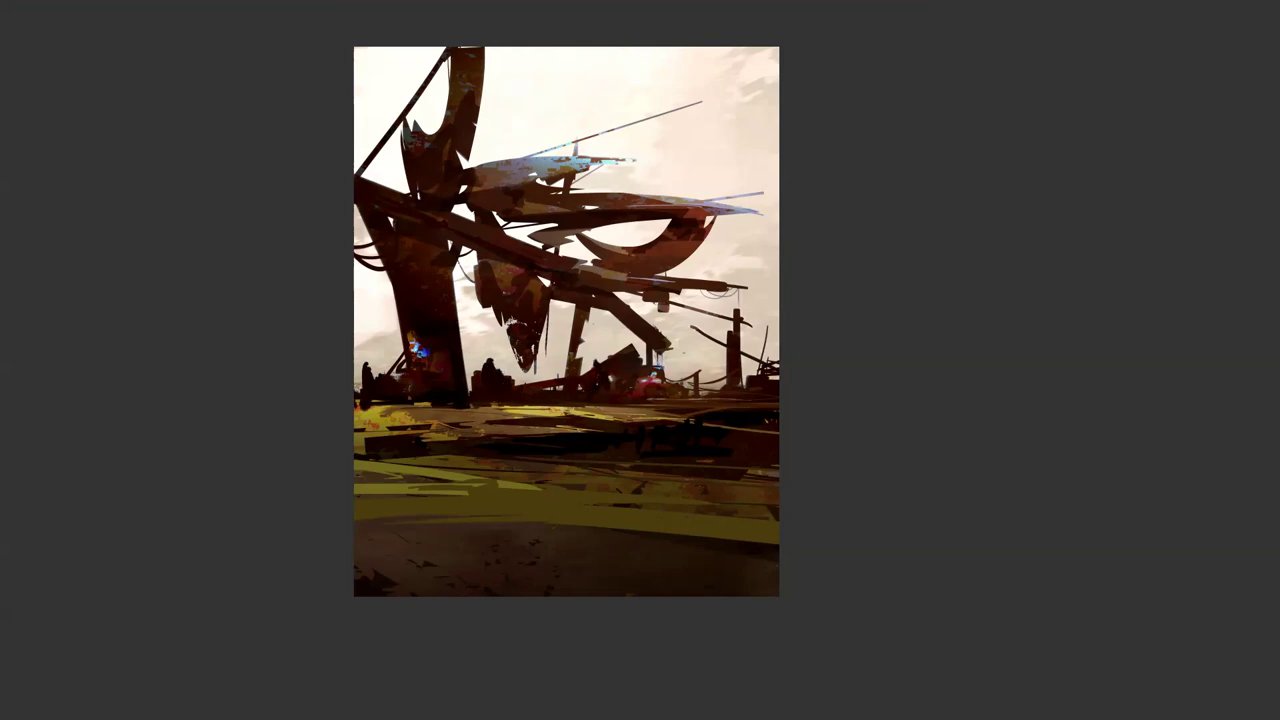
drag(618, 273, 686, 268)
drag(592, 252, 602, 277)
drag(606, 291, 650, 301)
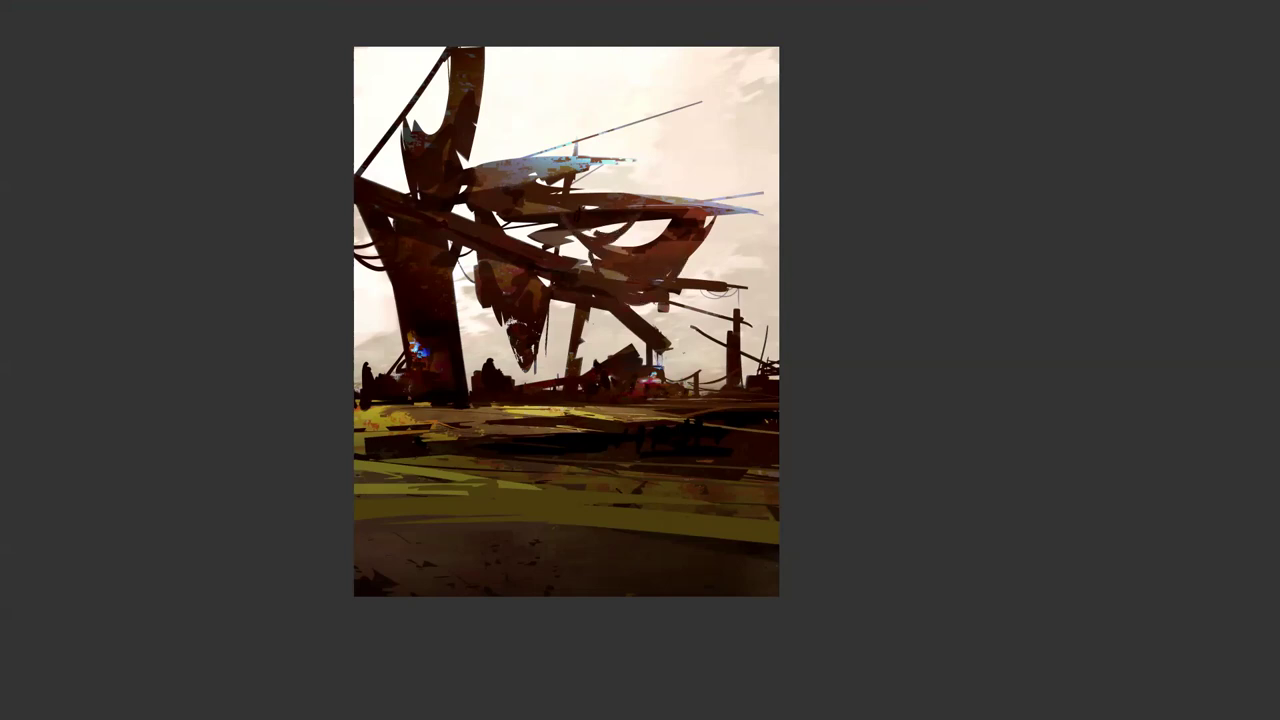
drag(565, 179, 554, 187)
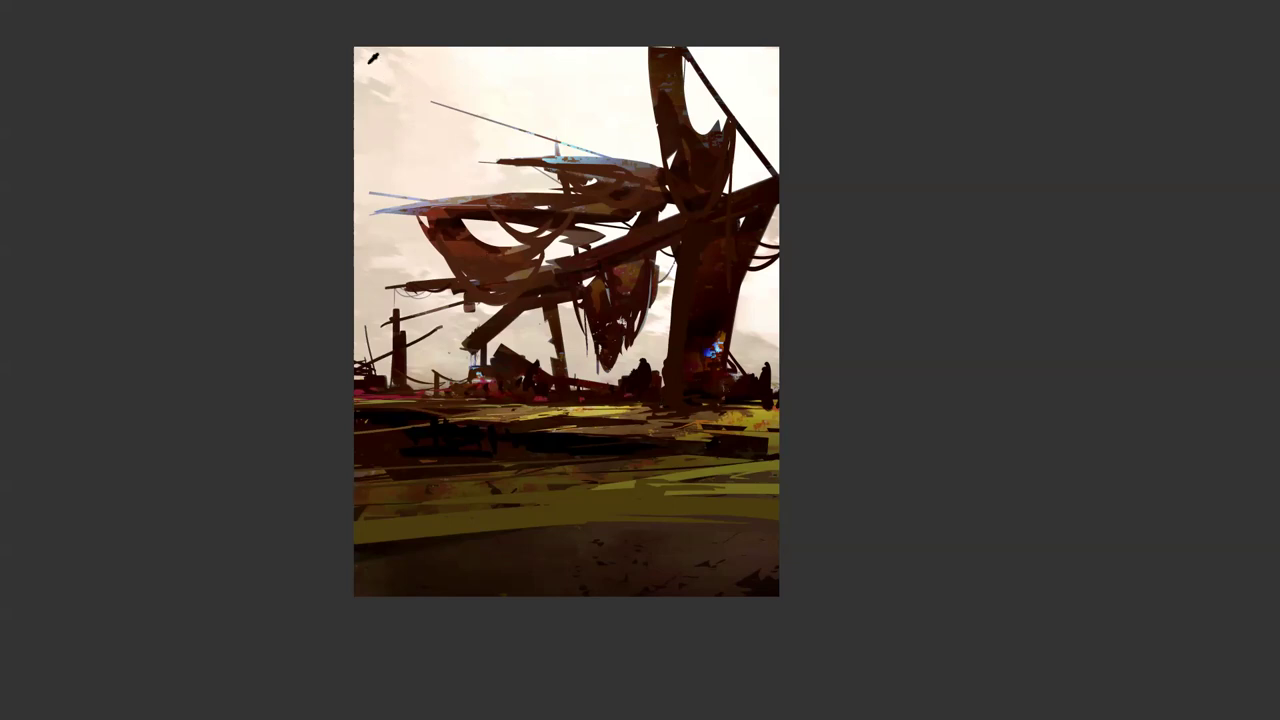
Step: Flip the canvas horizontally and paint broad olive strokes over the dark brown foreground
right_click(351, 87)
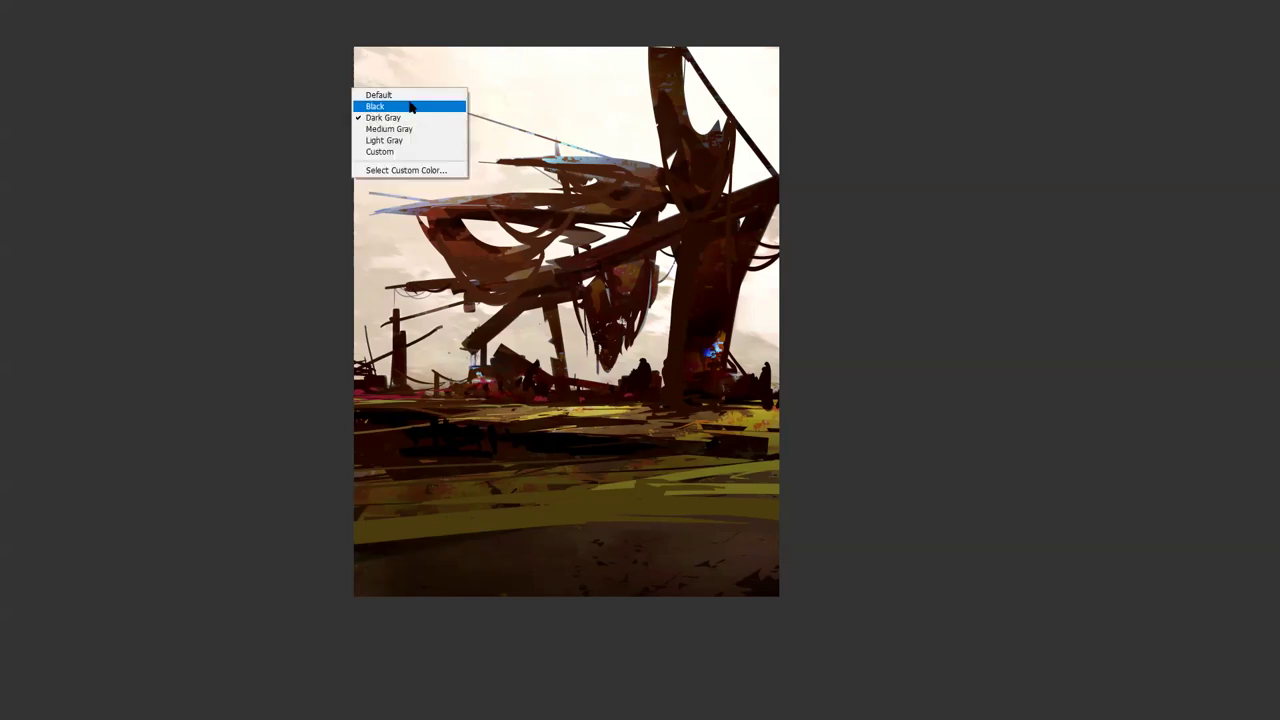
click(492, 50)
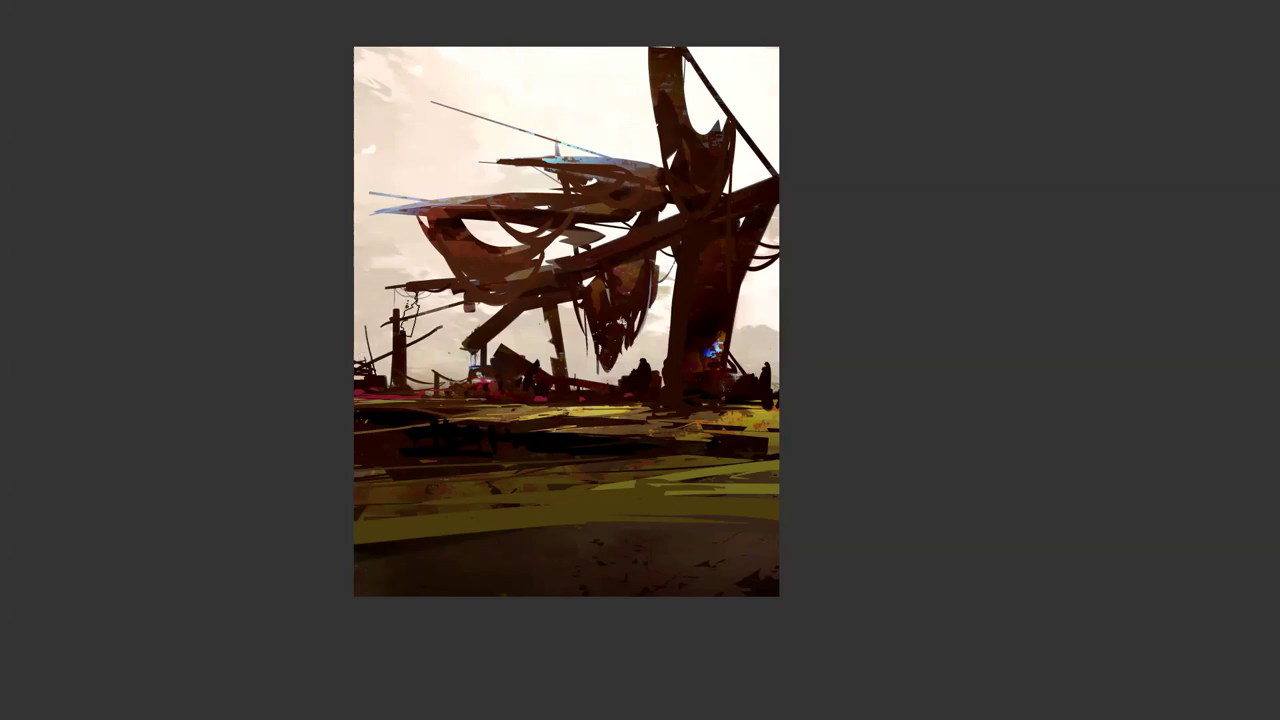
key(ctrl+shift+h)
drag(676, 531, 195, 632)
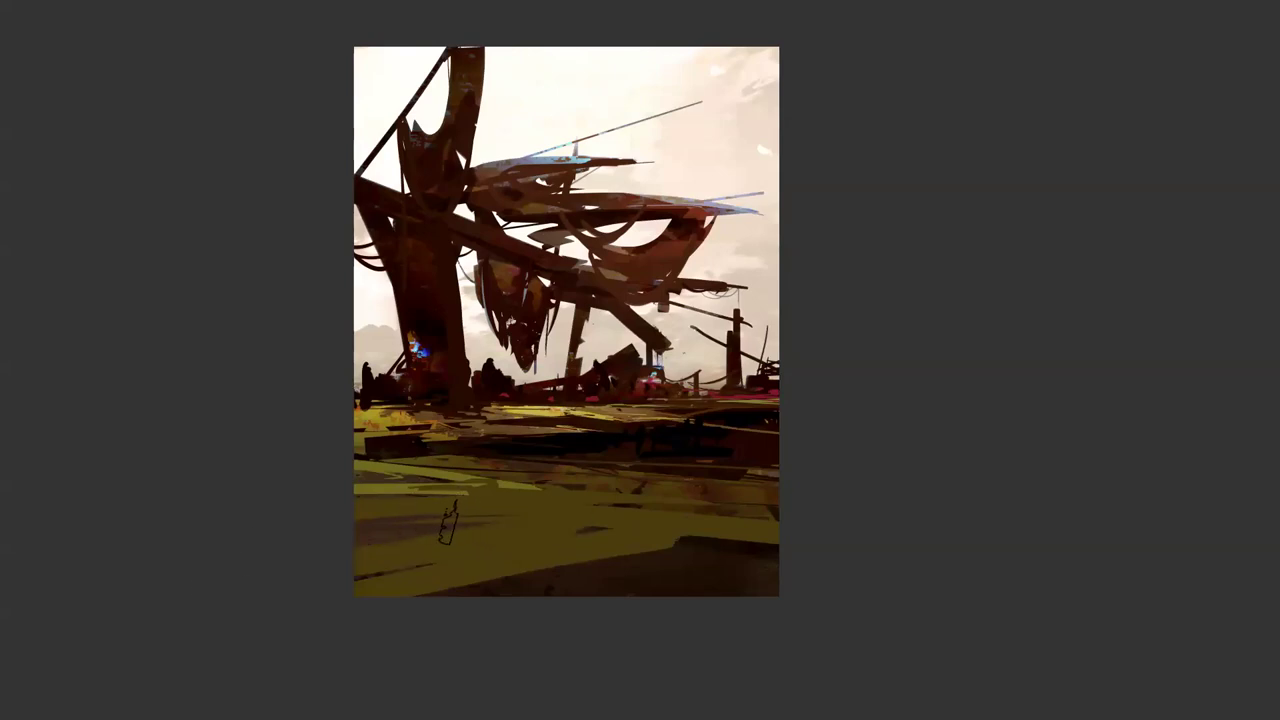
Step: Choose the 175 px blocky scatter brush from the Drawing brush set
right_click(491, 497)
click(1150, 337)
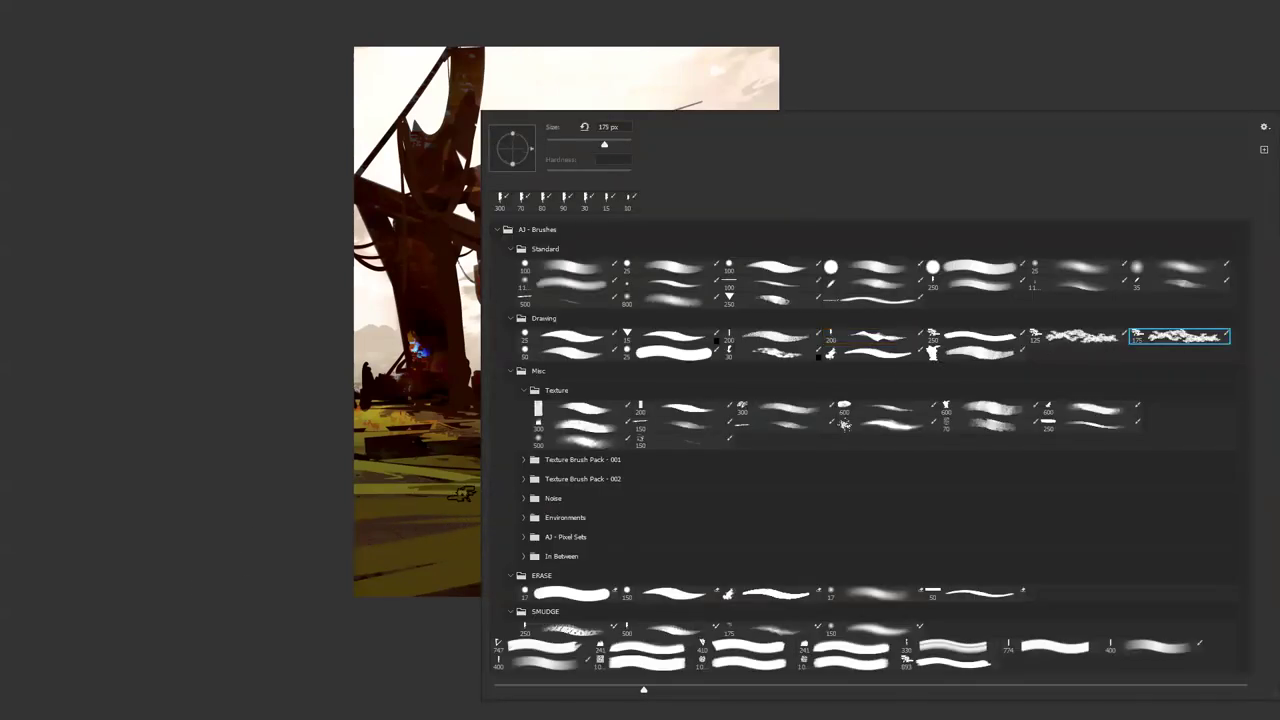
key(Return)
Step: Select the olive ground by colour and stamp all visible layers onto a new layer
click(522, 532)
key(b)
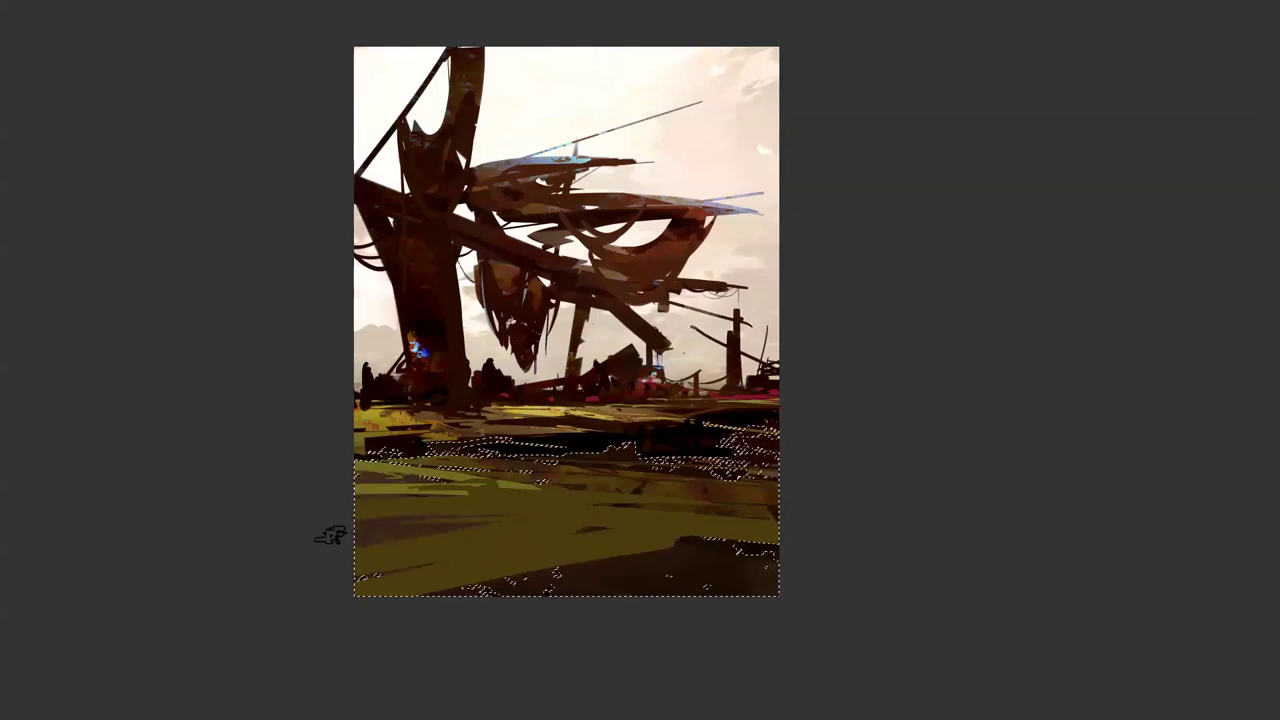
key(f)
key(ctrl+alt+shift+e)
Step: Try painting mottled green texture over the selected ground, undo it and reselect the area
mouse_move(634, 567)
mouse_down()
mouse_move(537, 605)
mouse_move(834, 595)
mouse_up()
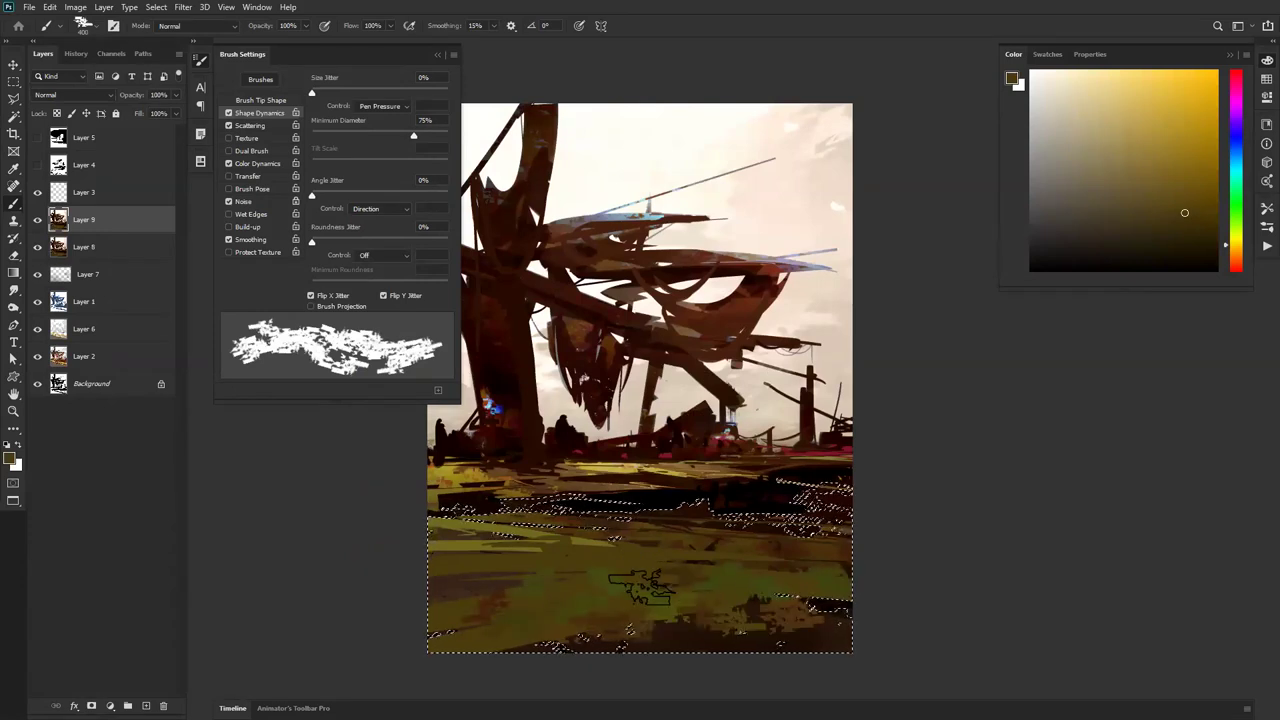
key(ctrl+z)
key(w)
click(608, 596)
click(608, 596)
key(b)
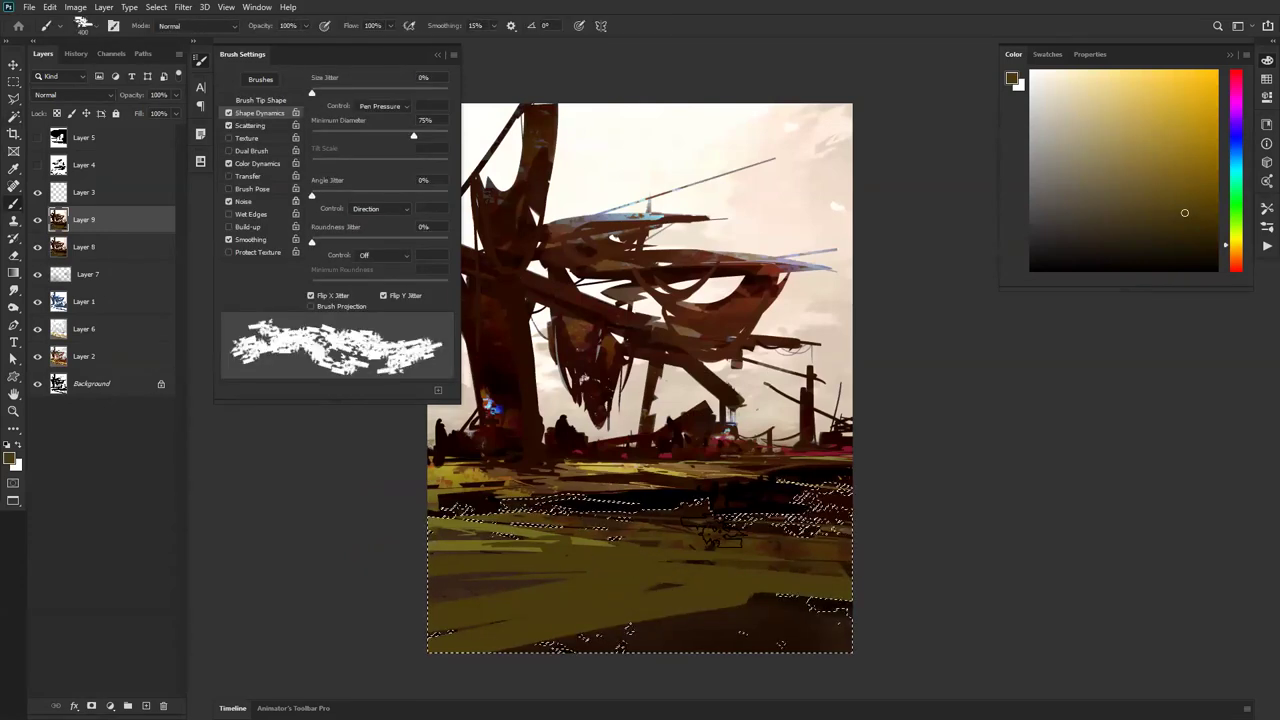
Step: Paint blocky green and brown texture over the selected ground with the scatter brush, and remove the selection
drag(805, 619, 255, 672)
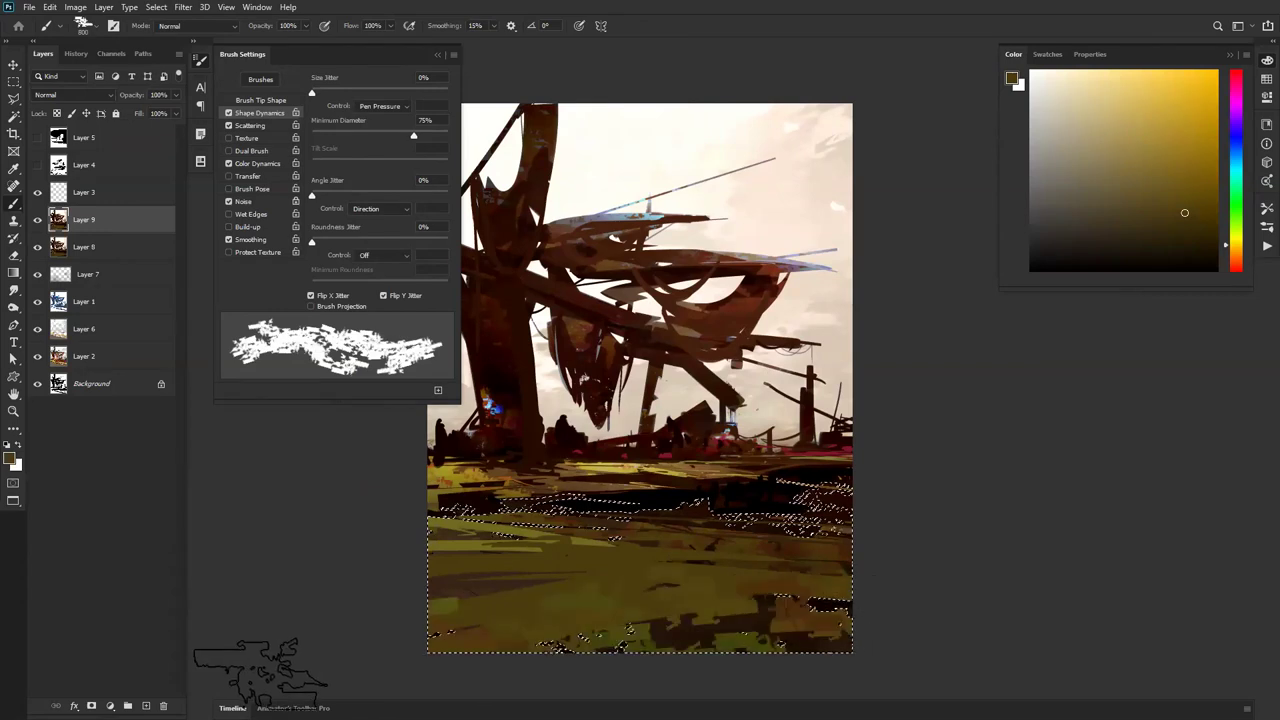
key(bracketleft)
key(bracketleft)
key(bracketleft)
mouse_move(462, 556)
mouse_down()
mouse_move(810, 520)
mouse_move(450, 540)
mouse_move(618, 530)
mouse_up()
key(ctrl+d)
key(f)
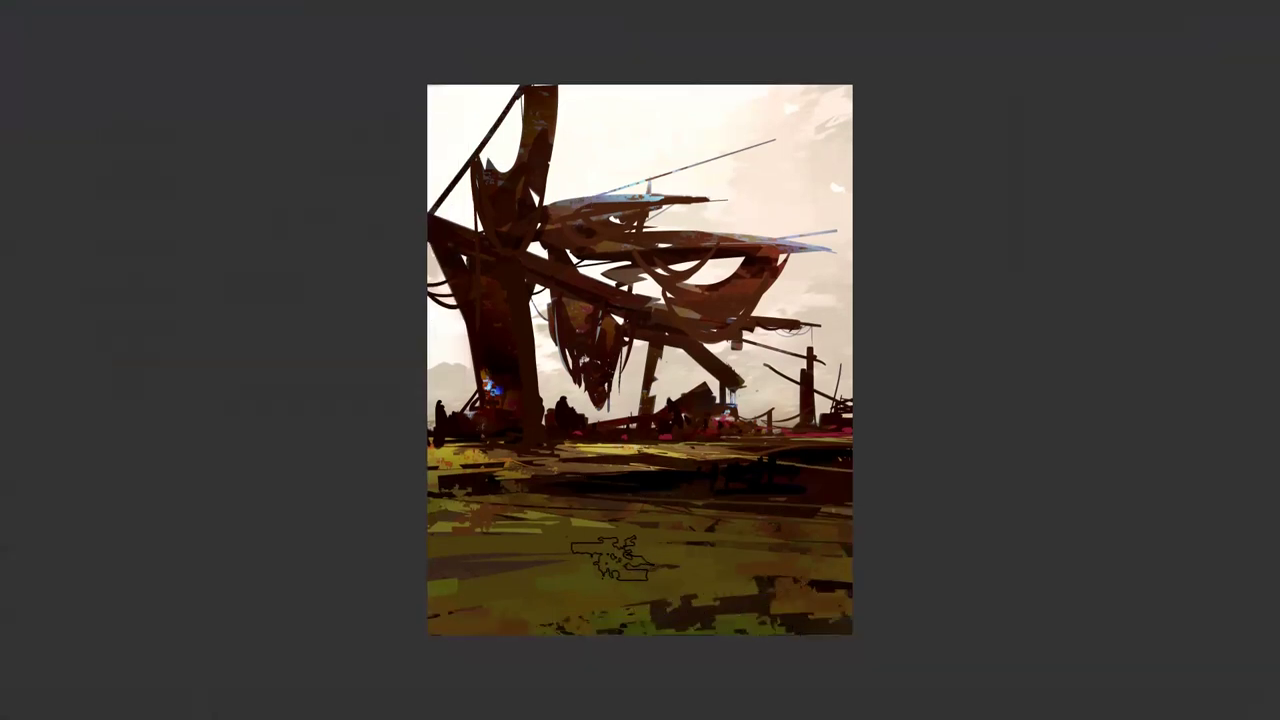
Step: Try painting more blocky texture over the foreground and along the horizon behind the structure
mouse_move(730, 582)
mouse_down()
mouse_move(510, 608)
mouse_move(451, 600)
mouse_up()
key(ctrl+z)
mouse_move(802, 600)
mouse_down()
mouse_move(896, 624)
mouse_move(702, 597)
mouse_move(1020, 583)
mouse_up()
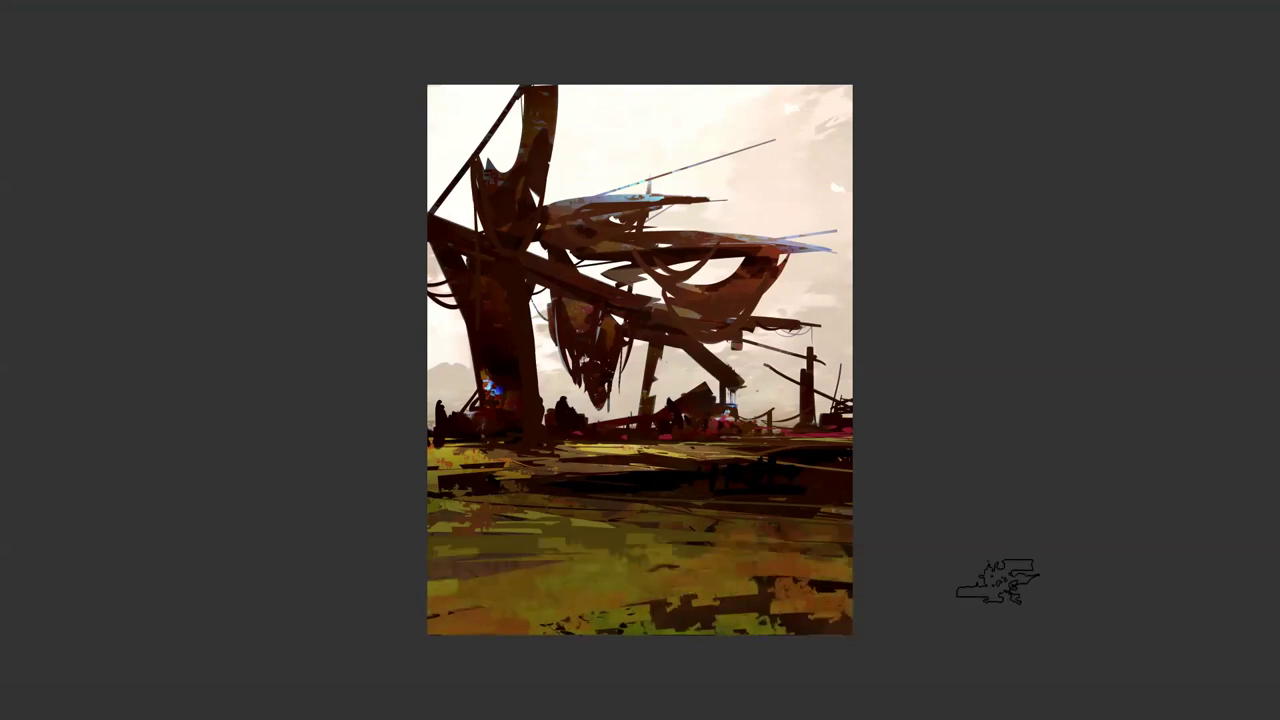
key(ctrl+z)
mouse_move(572, 390)
mouse_down()
mouse_move(627, 388)
mouse_move(887, 403)
mouse_up()
key(ctrl+z)
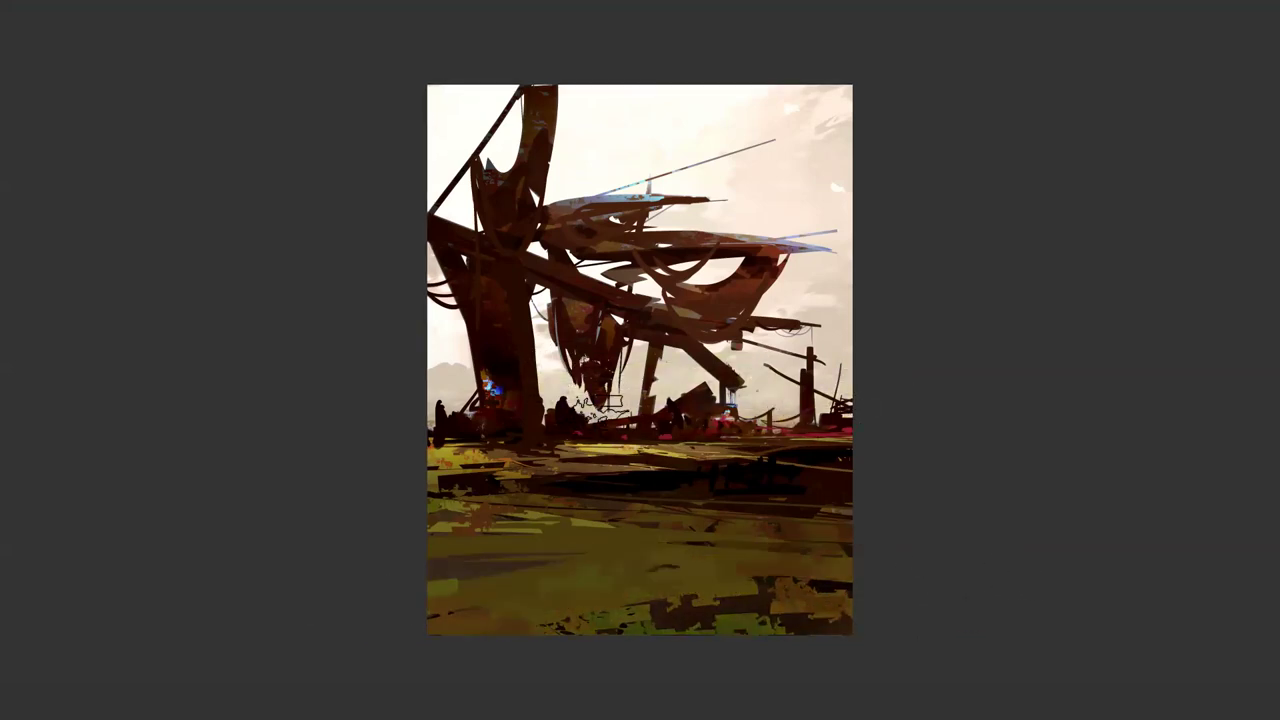
mouse_move(548, 428)
mouse_down()
mouse_move(738, 424)
mouse_move(331, 425)
mouse_up()
key(ctrl+z)
Step: Try painting bright red and orange accents on the ground and silhouettes around the trunk base
drag(598, 447, 606, 430)
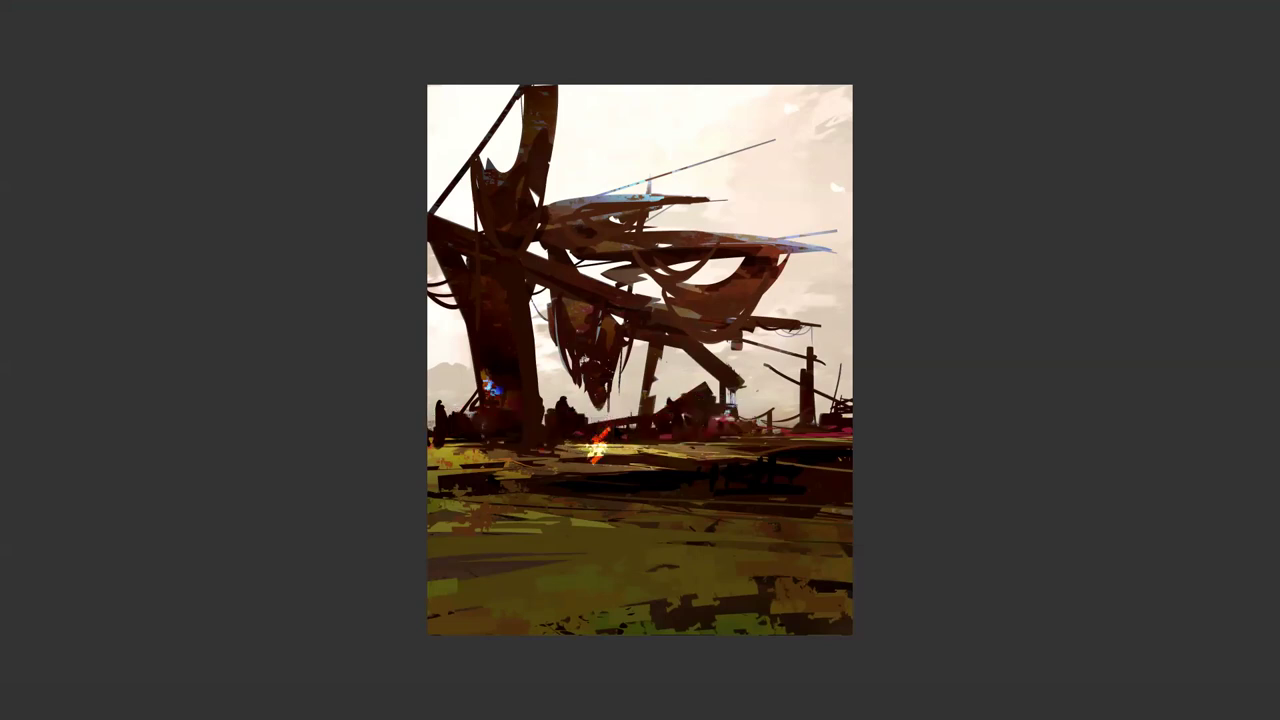
key(ctrl+z)
drag(594, 418, 572, 434)
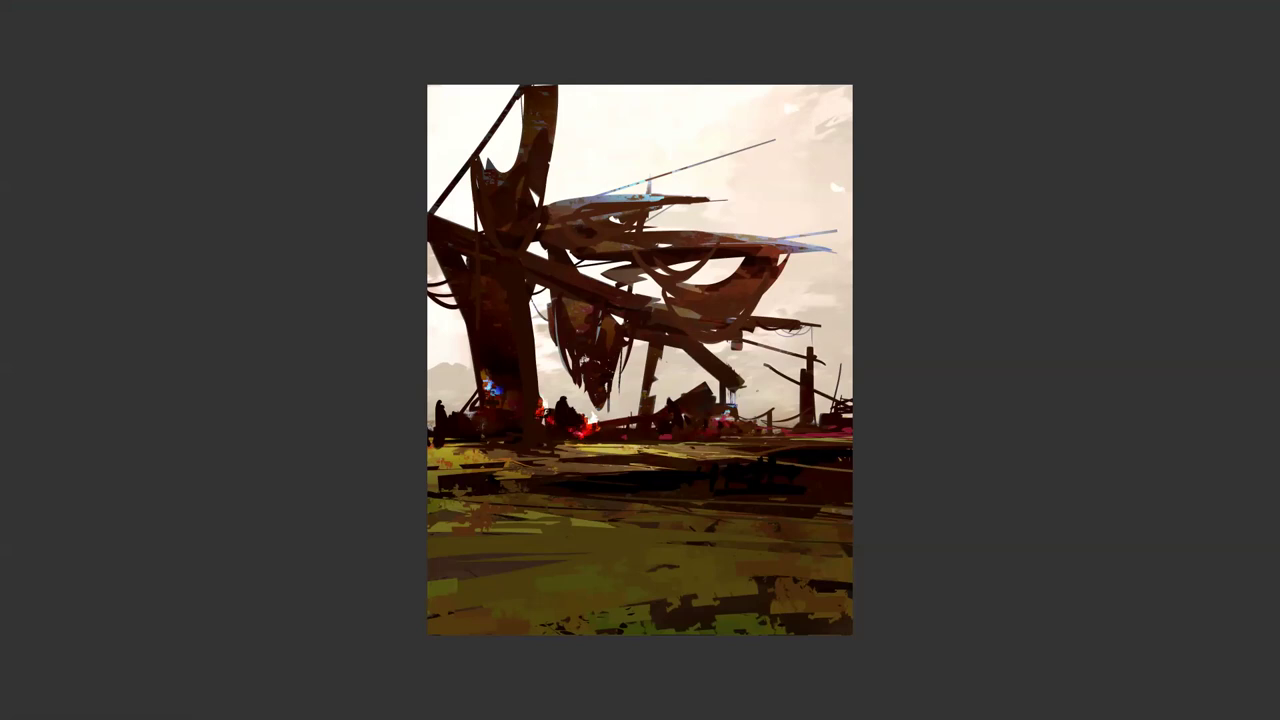
drag(484, 407, 438, 411)
key(ctrl+z)
key(ctrl+z)
key(ctrl+z)
key(ctrl+z)
Step: Dab small red and orange accents along the horizon near the tall post
click(773, 431)
drag(747, 432, 817, 429)
click(780, 429)
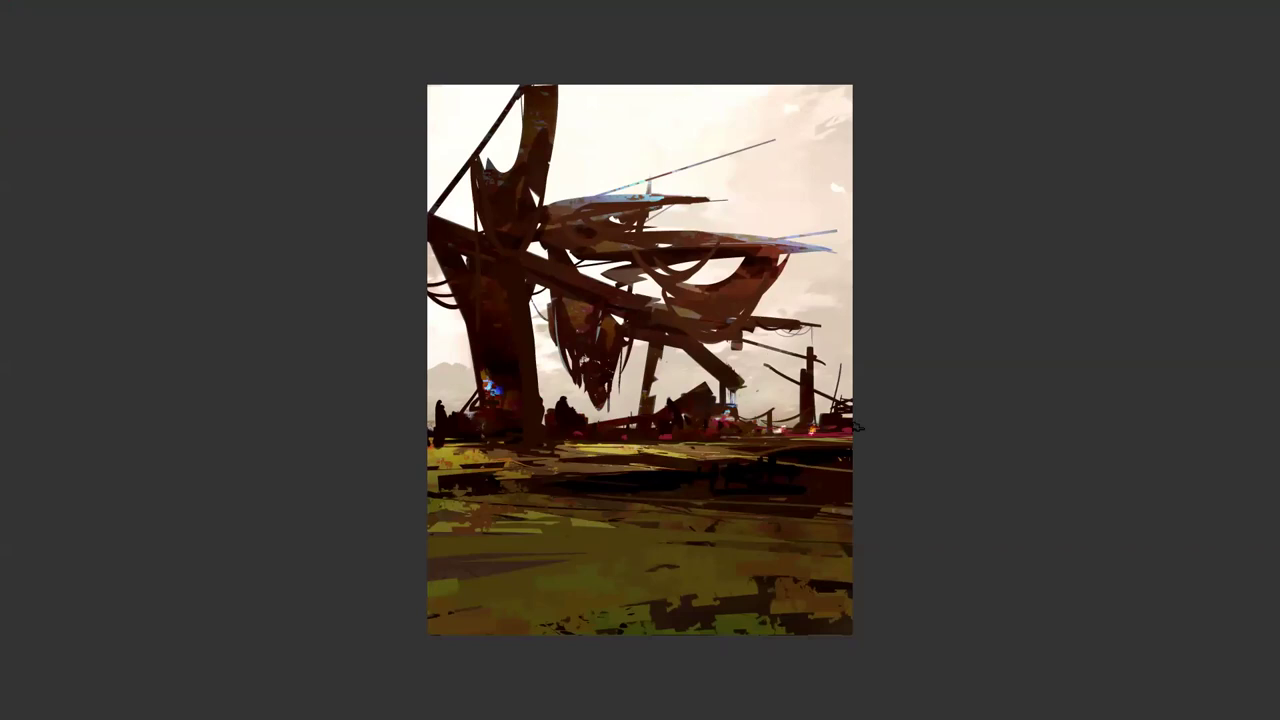
scroll(733, 470, down, 2)
scroll(737, 474, up, 2)
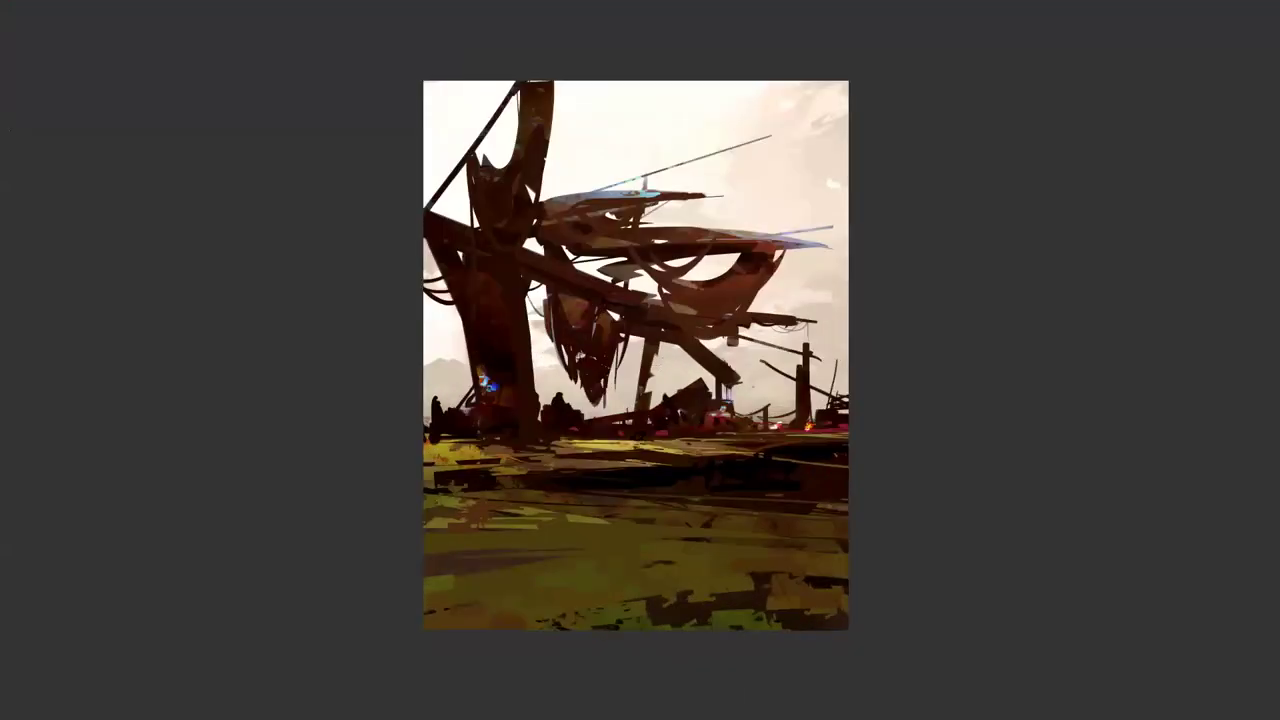
Step: Try painting a large dark slanted foreground mass in front of the trunk with the 25 px round Drawing brush
right_click(638, 441)
click(560, 341)
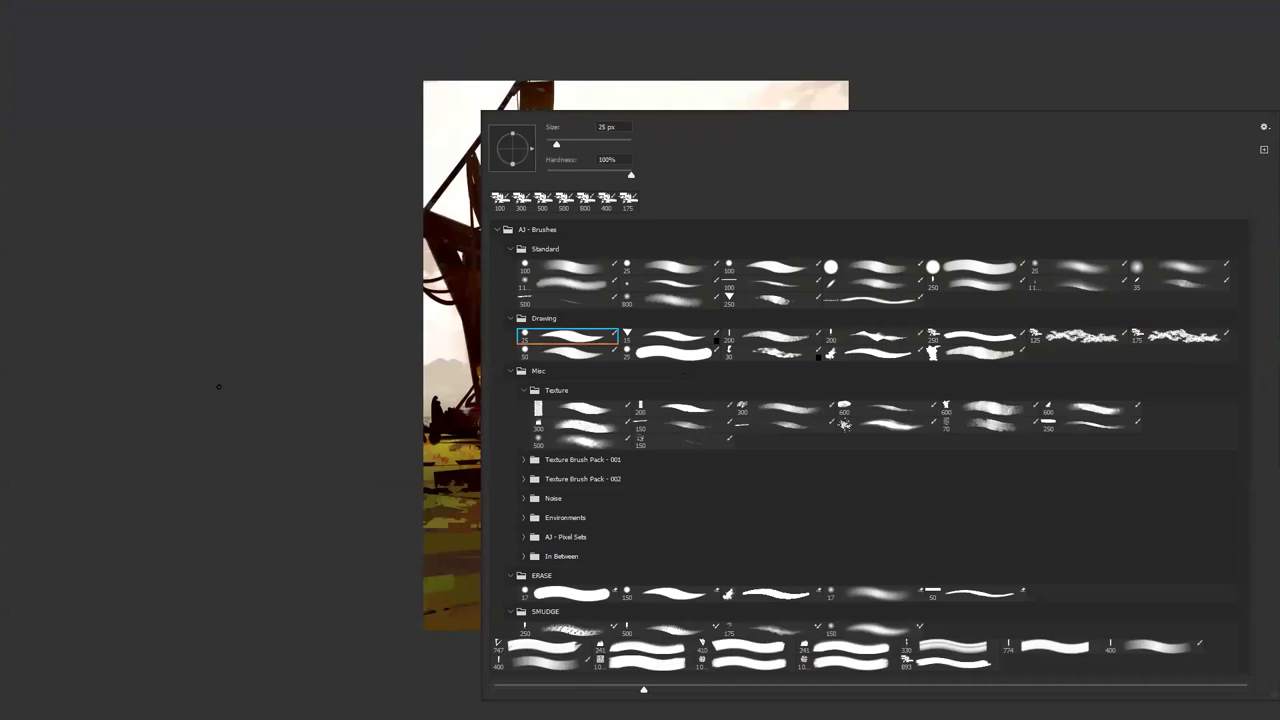
click(214, 391)
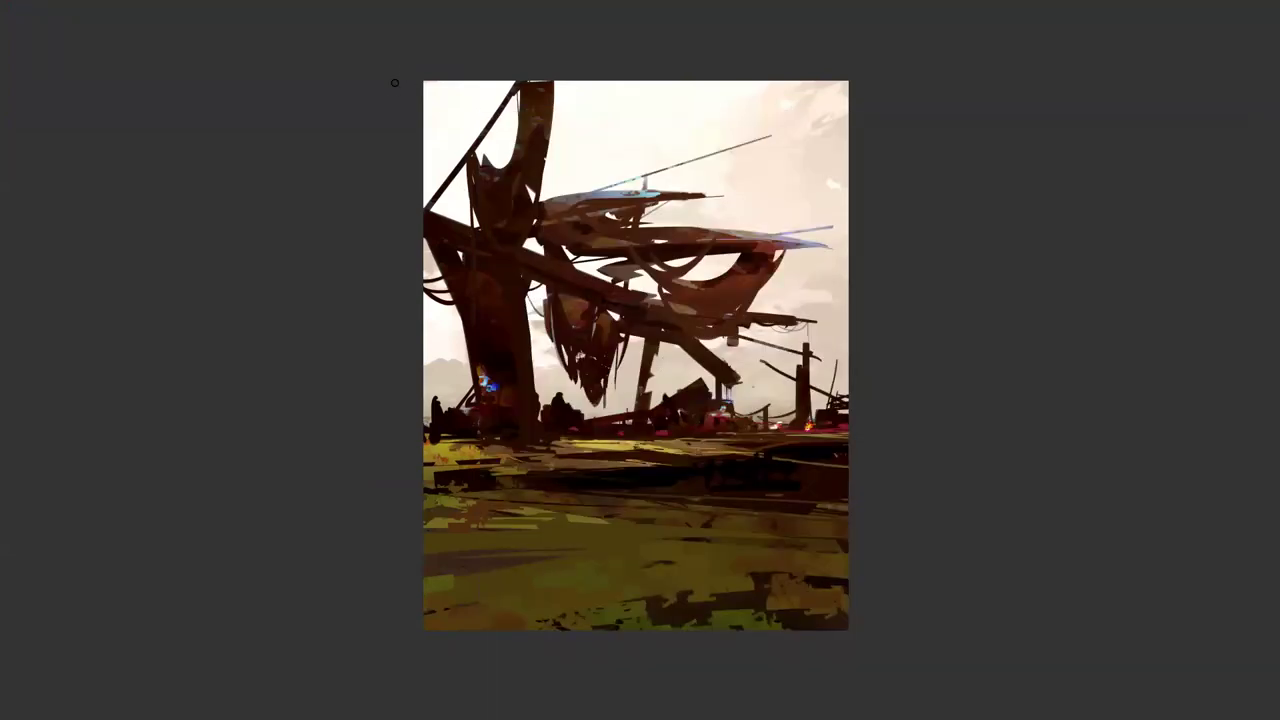
drag(424, 100, 518, 566)
key(ctrl+z)
mouse_move(366, 280)
mouse_down()
mouse_move(490, 520)
mouse_move(507, 518)
mouse_up()
mouse_move(432, 366)
mouse_down()
mouse_move(518, 520)
mouse_move(510, 546)
mouse_move(430, 440)
mouse_move(480, 548)
mouse_up()
mouse_move(410, 415)
mouse_down()
mouse_move(450, 510)
mouse_move(440, 559)
mouse_move(466, 563)
mouse_move(485, 544)
mouse_move(460, 553)
mouse_move(430, 528)
mouse_up()
drag(377, 640, 540, 562)
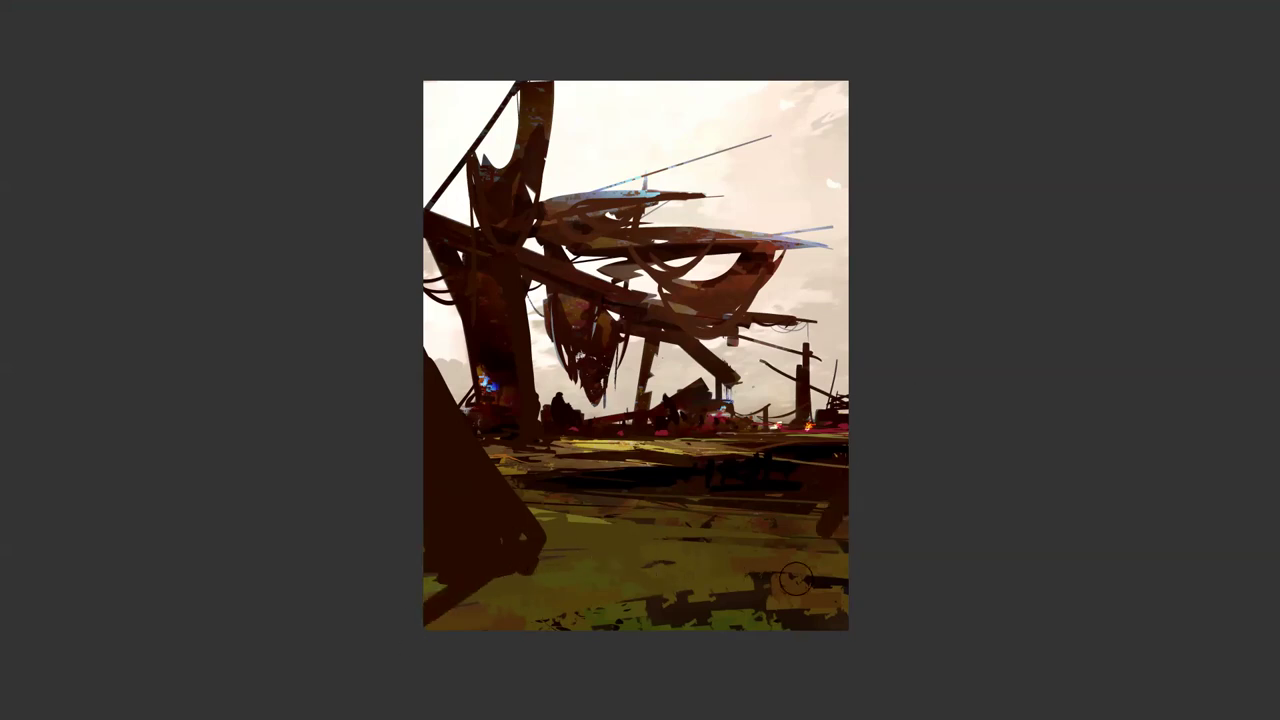
key(ctrl+z)
key(ctrl+z)
key(ctrl+z)
key(ctrl+z)
key(ctrl+z)
key(ctrl+z)
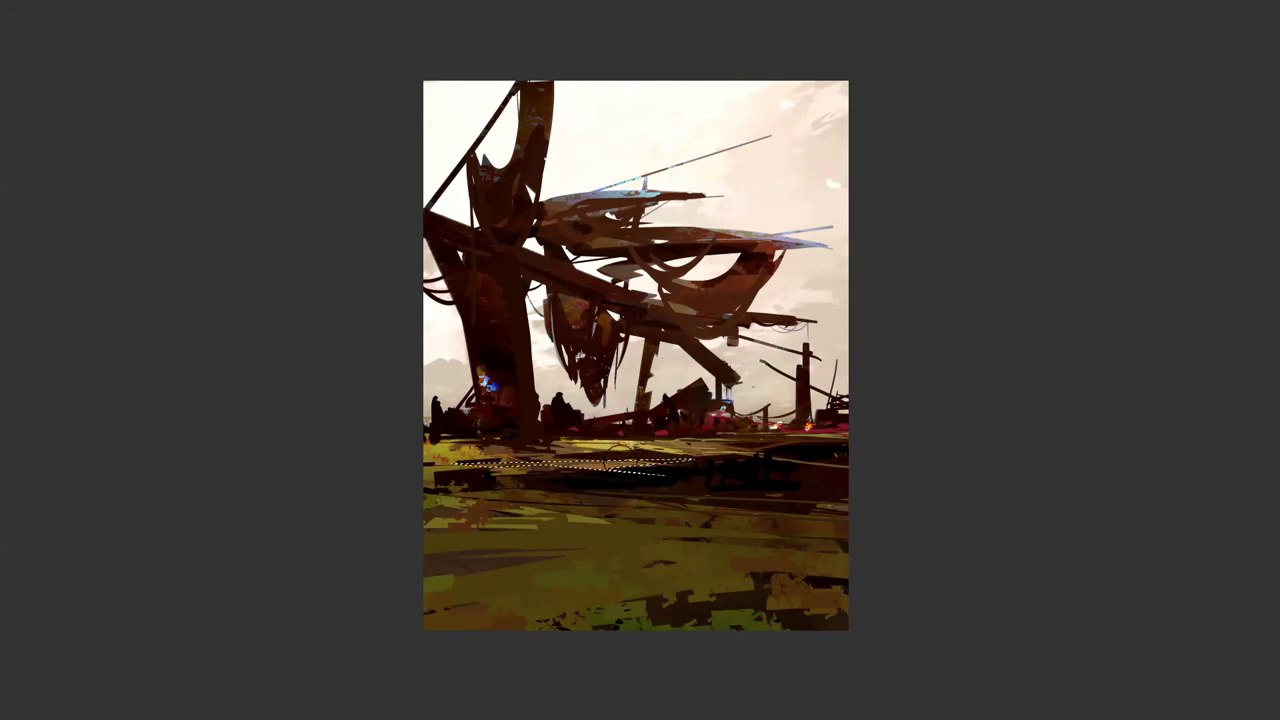
Step: Drop the current selection and outline a wide angular band of ground below the trunk with the Polygonal Lasso
key(ctrl+d)
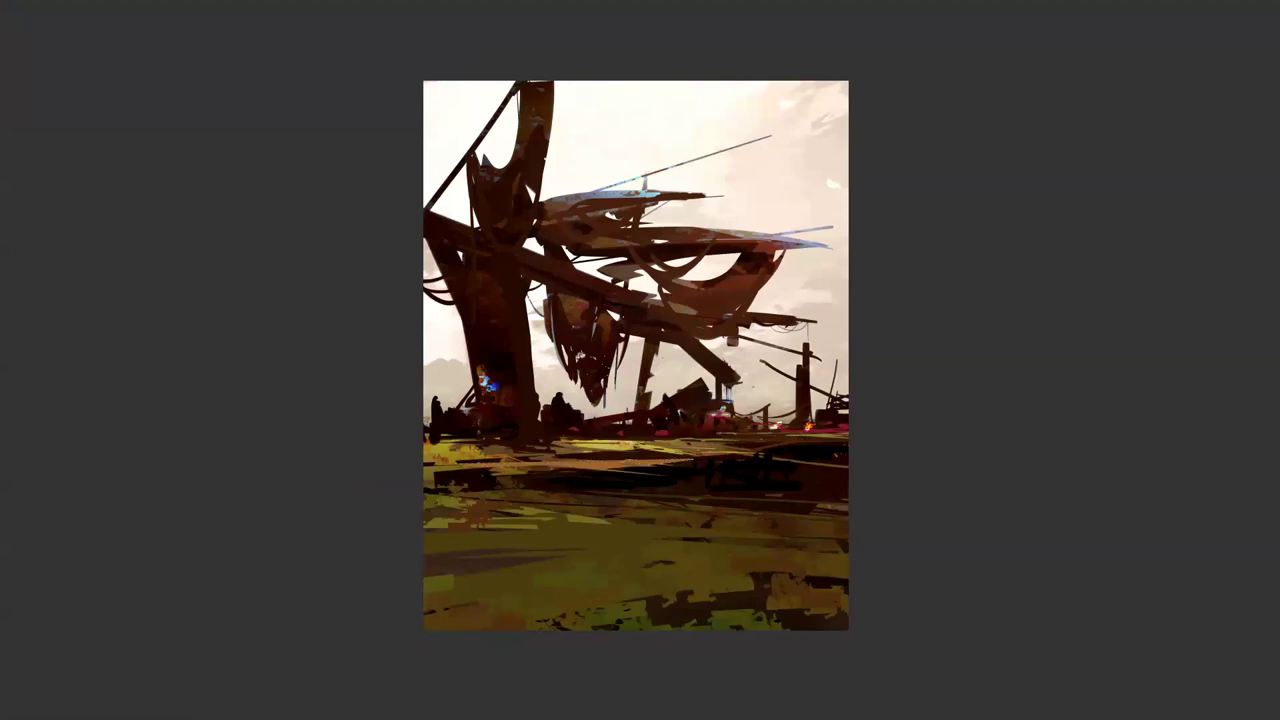
click(448, 466)
click(612, 491)
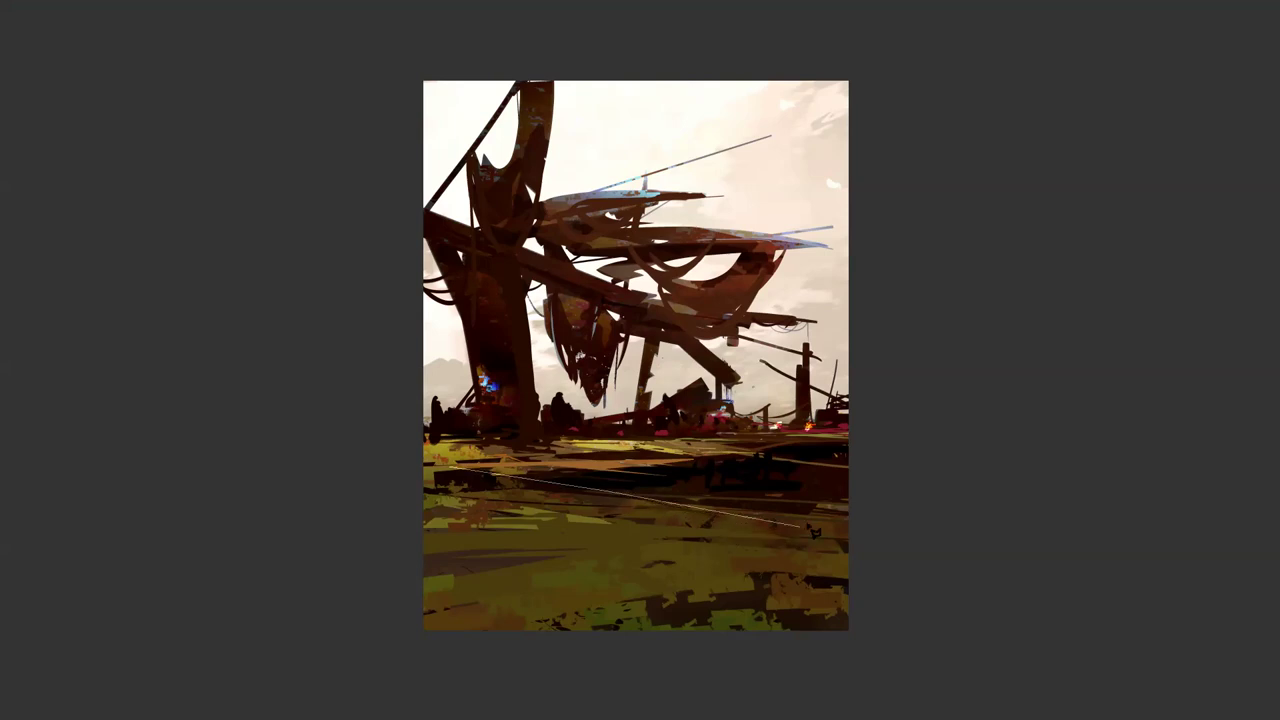
click(897, 535)
click(965, 563)
click(478, 563)
click(325, 584)
click(322, 552)
click(376, 480)
click(450, 467)
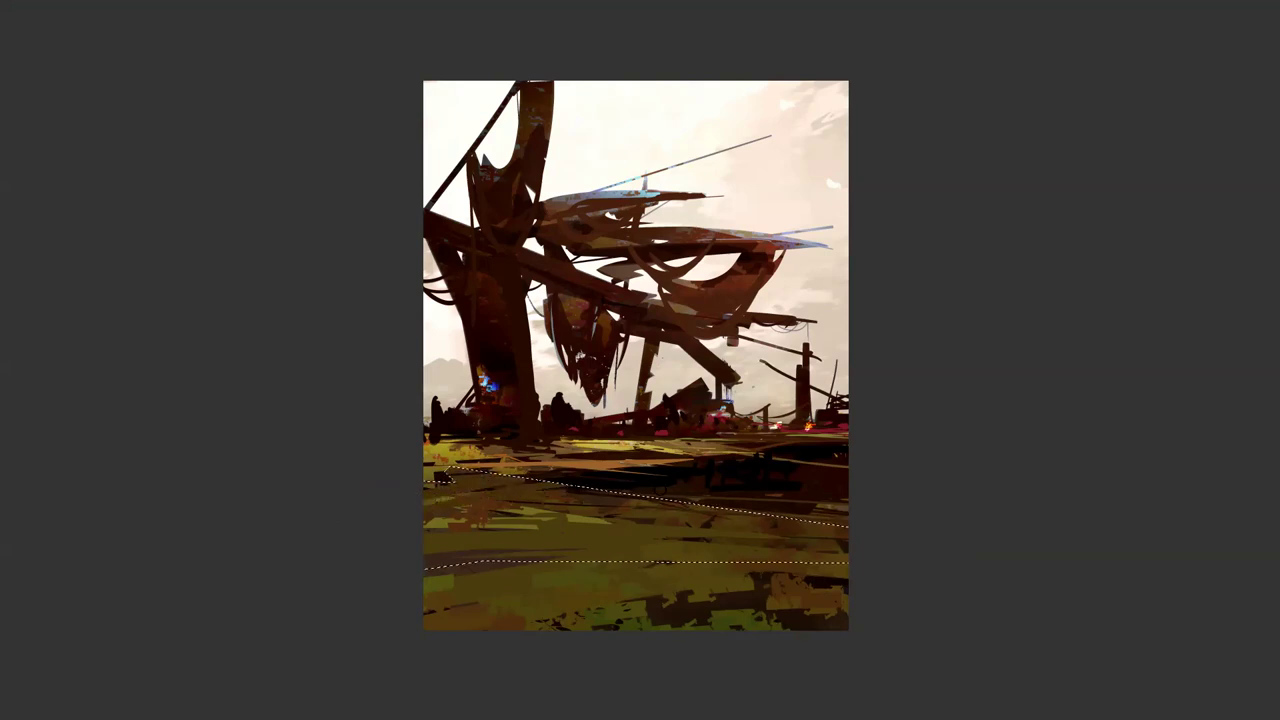
Step: Outline a narrow tapering wedge across the foreground with the Polygonal Lasso, paint it dark brown and deselect it
key(b)
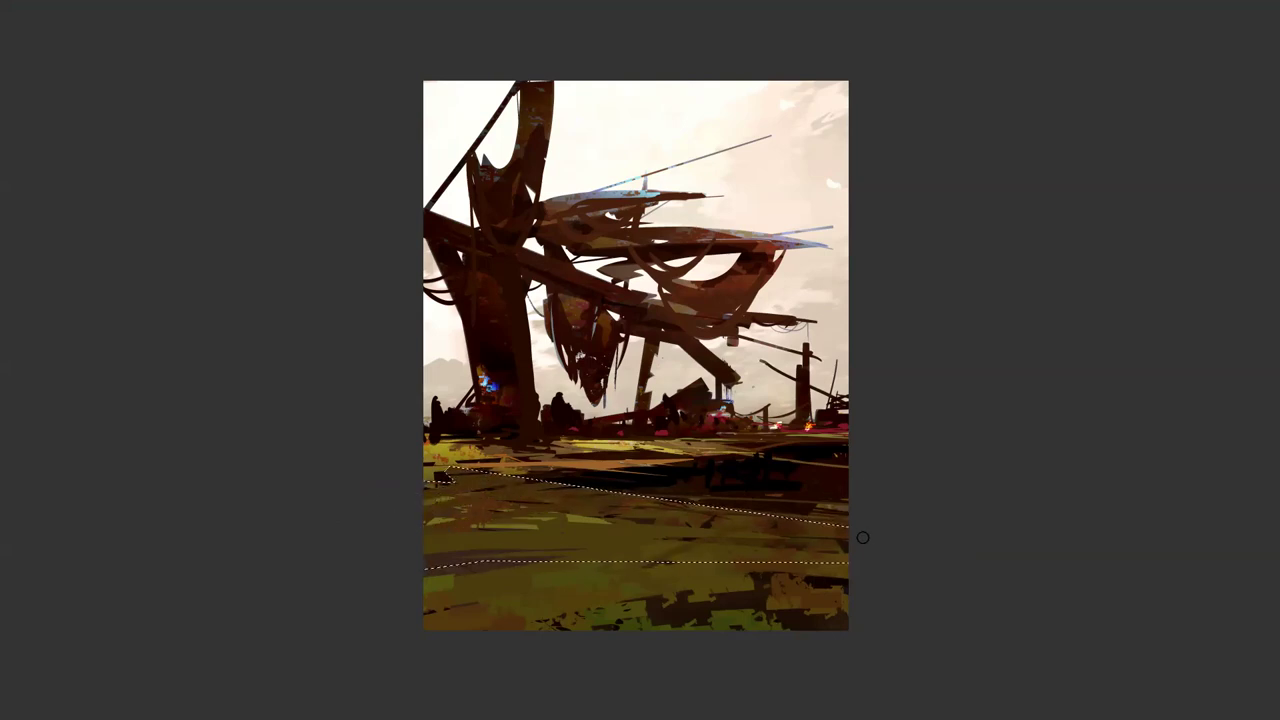
key(ctrl+h)
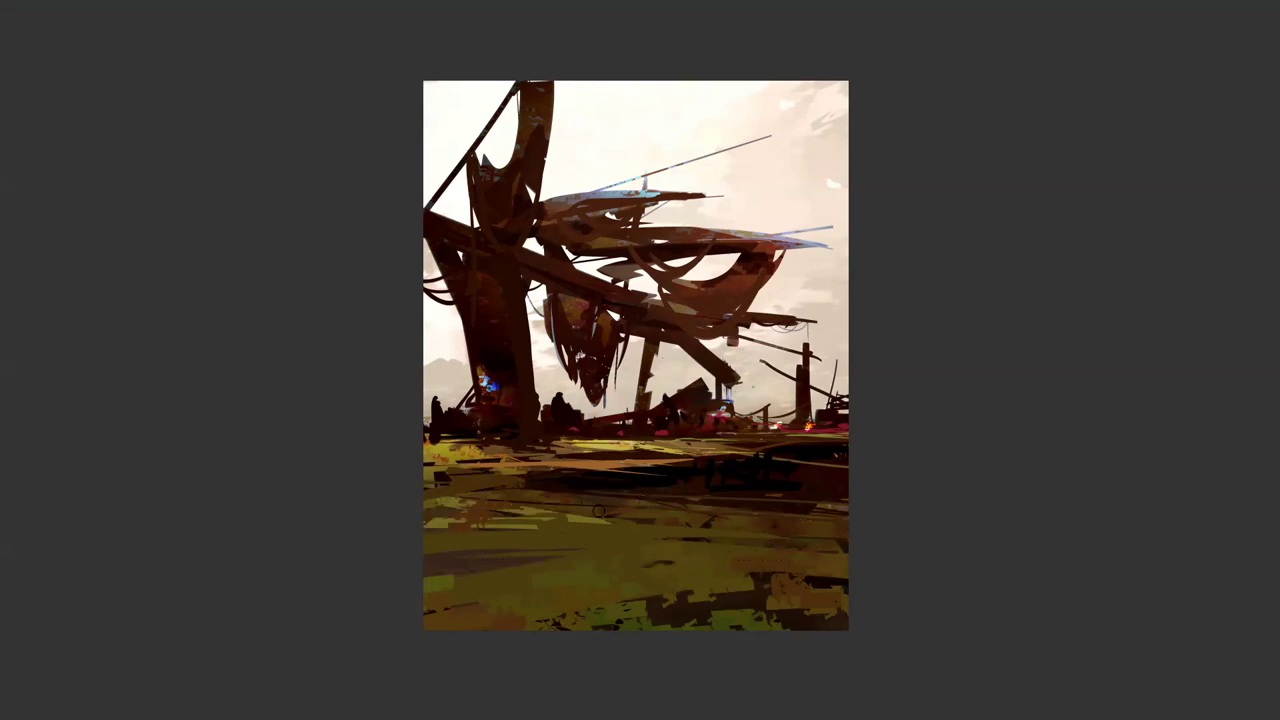
key(l)
click(532, 485)
click(567, 540)
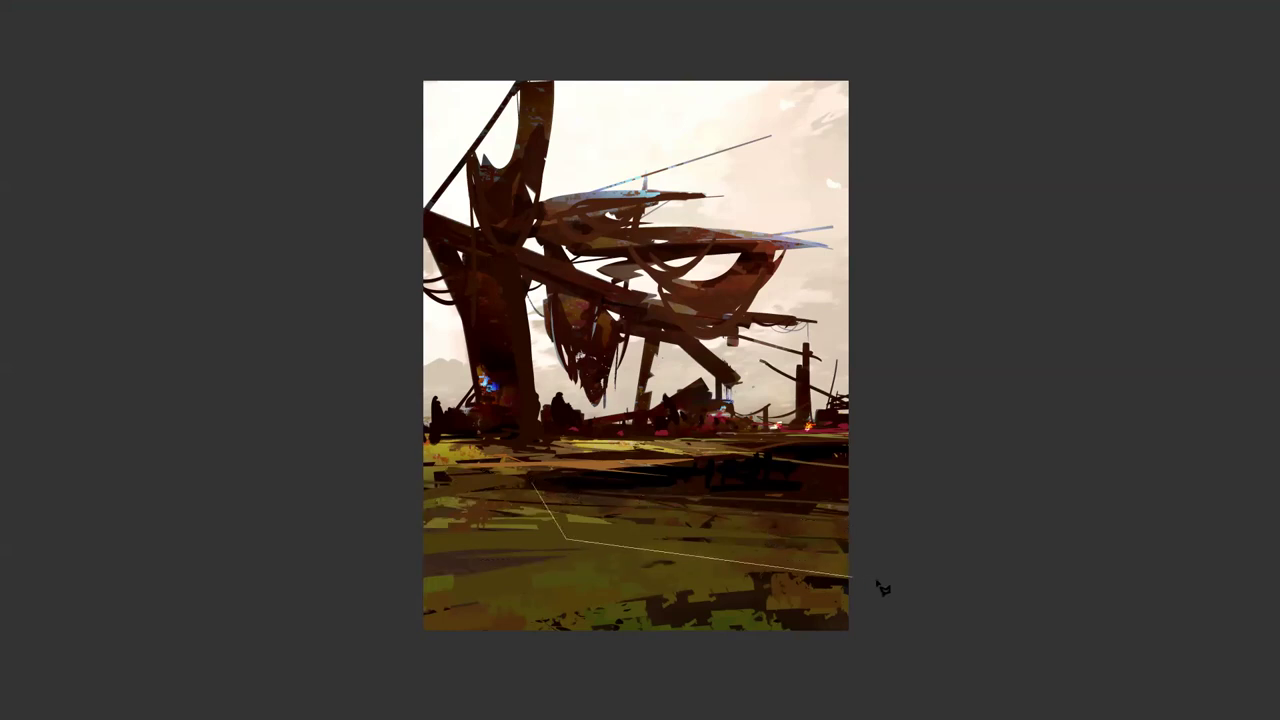
click(873, 598)
click(926, 563)
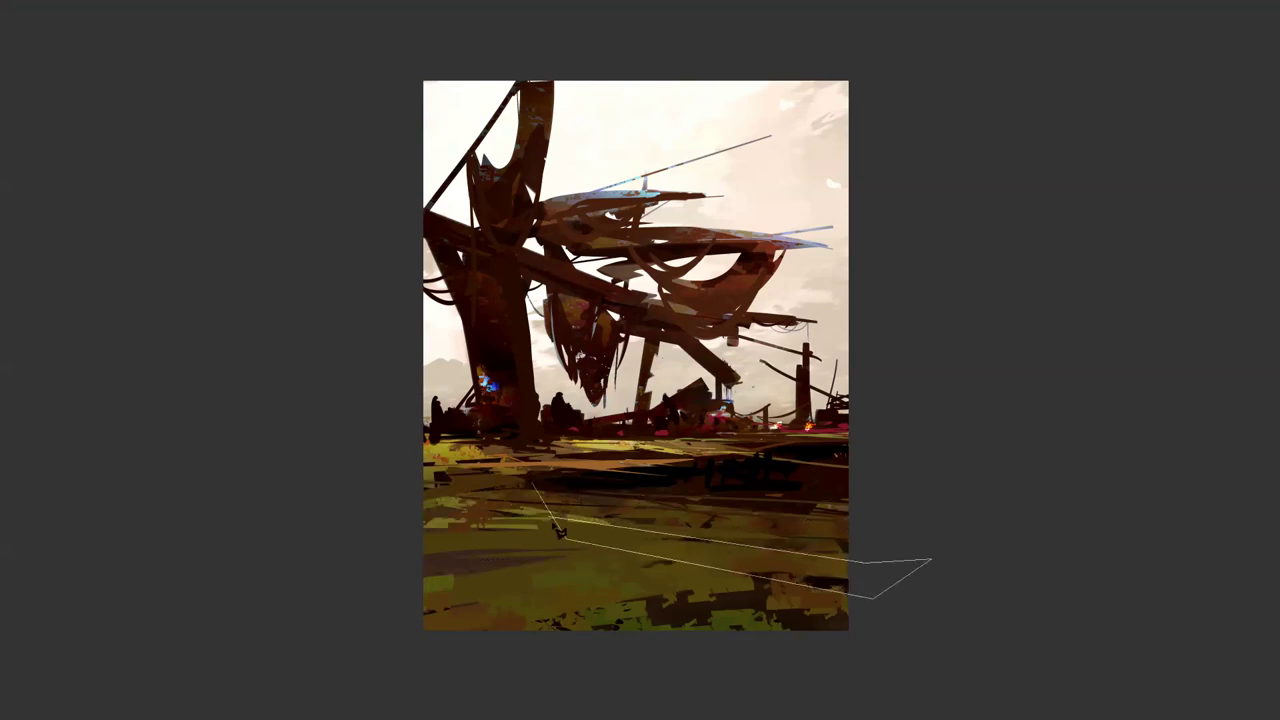
click(532, 485)
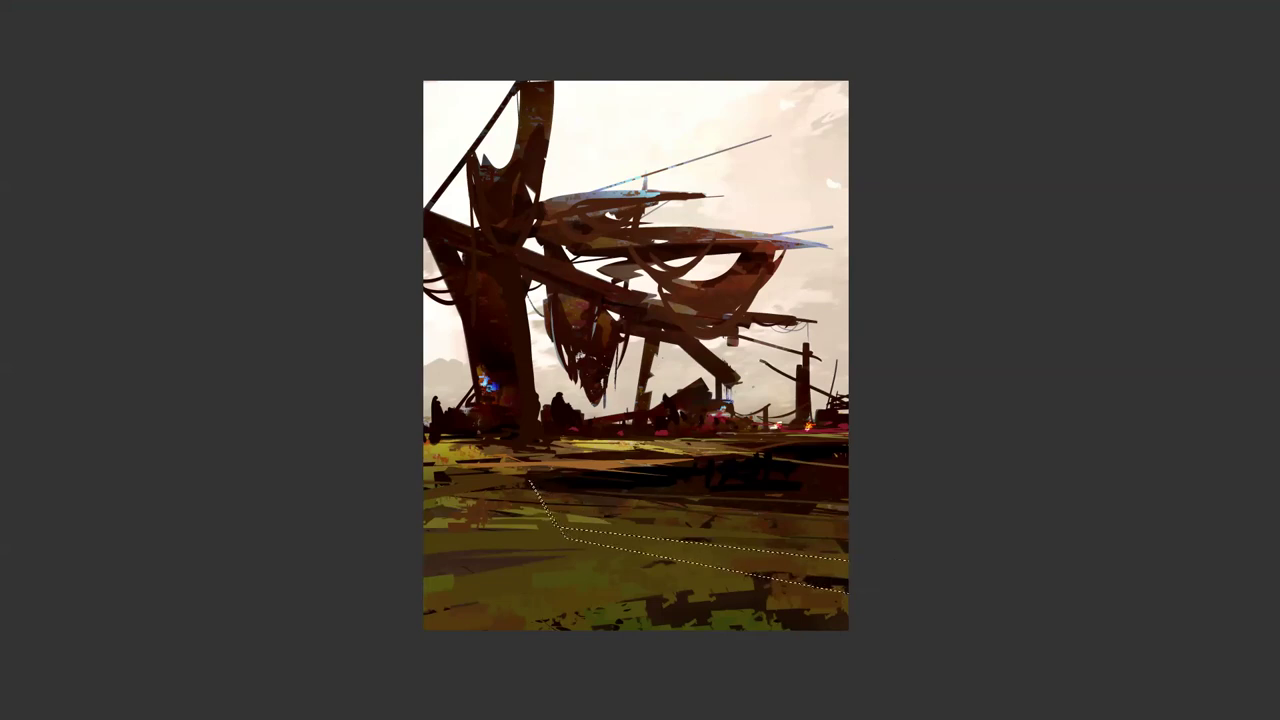
mouse_move(507, 560)
mouse_down()
mouse_move(712, 536)
mouse_move(763, 552)
mouse_move(806, 544)
mouse_move(706, 617)
mouse_move(812, 622)
mouse_move(791, 551)
mouse_move(469, 588)
mouse_up()
key(ctrl+d)
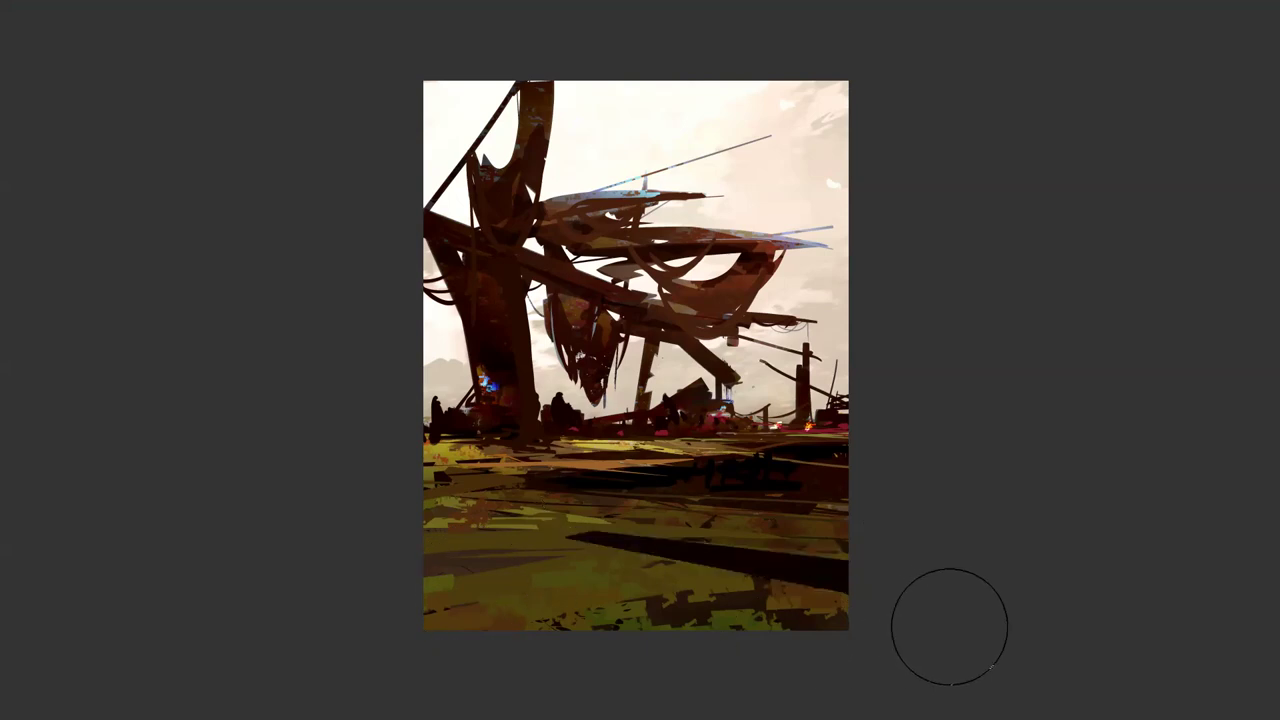
Step: Flip the canvas horizontally and paint thin horizontal strokes across the middle of the ground with a smaller brush
key(ctrl+shift+h)
key(bracketleft)
key(bracketleft)
key(bracketleft)
key(bracketleft)
key(bracketleft)
key(bracketleft)
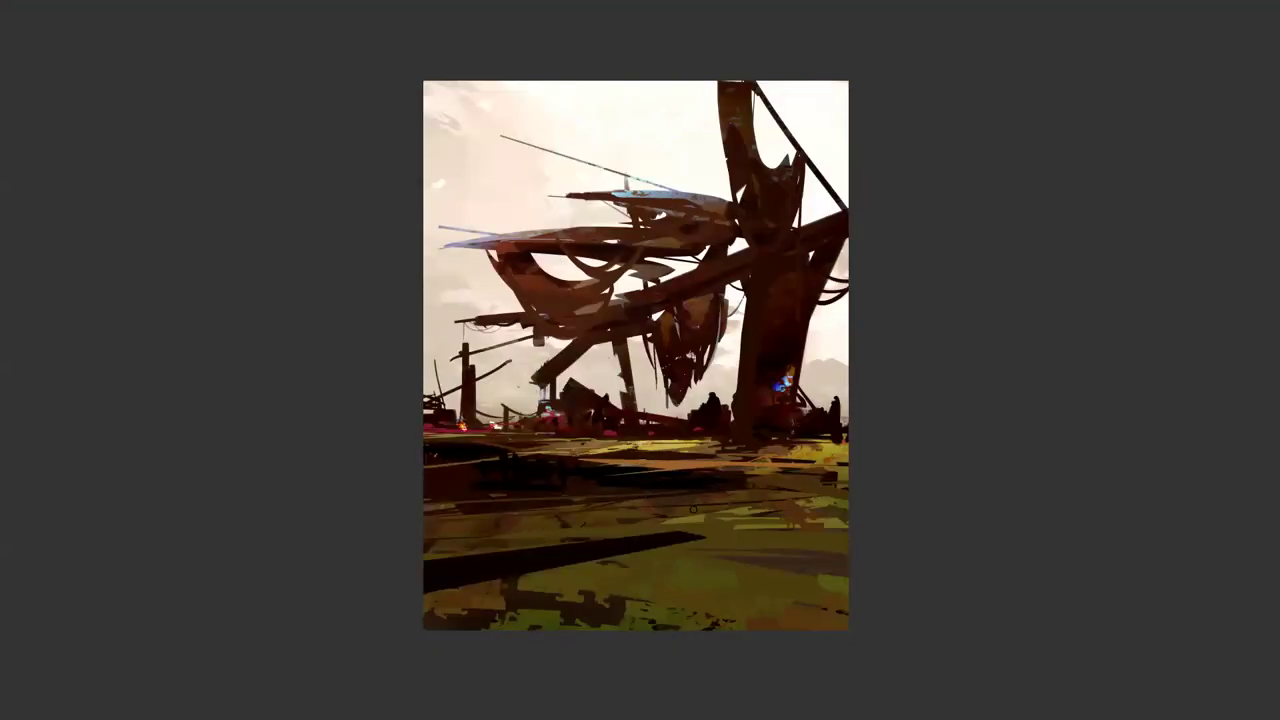
drag(713, 521, 809, 515)
drag(424, 513, 528, 509)
drag(456, 507, 680, 495)
drag(452, 509, 624, 501)
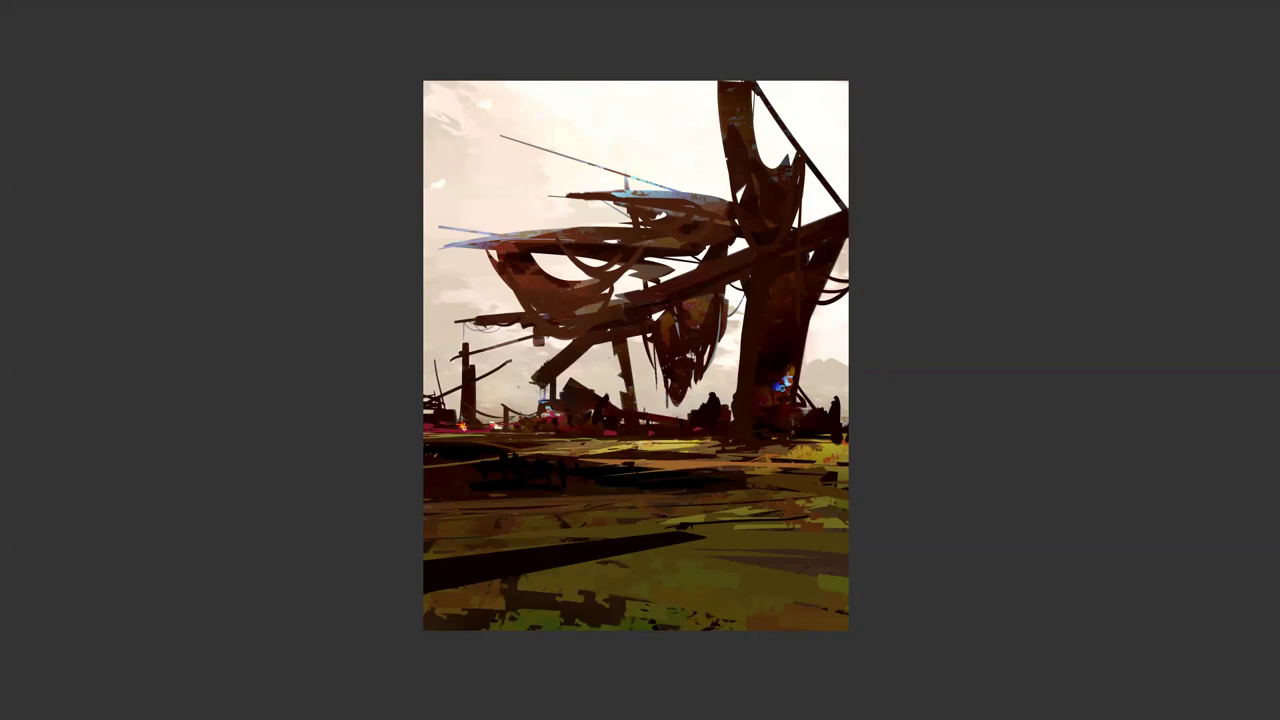
Step: Paint small dark marks on the ground and yellow accents on the trunk base, hanging panels and supports
drag(540, 451, 629, 446)
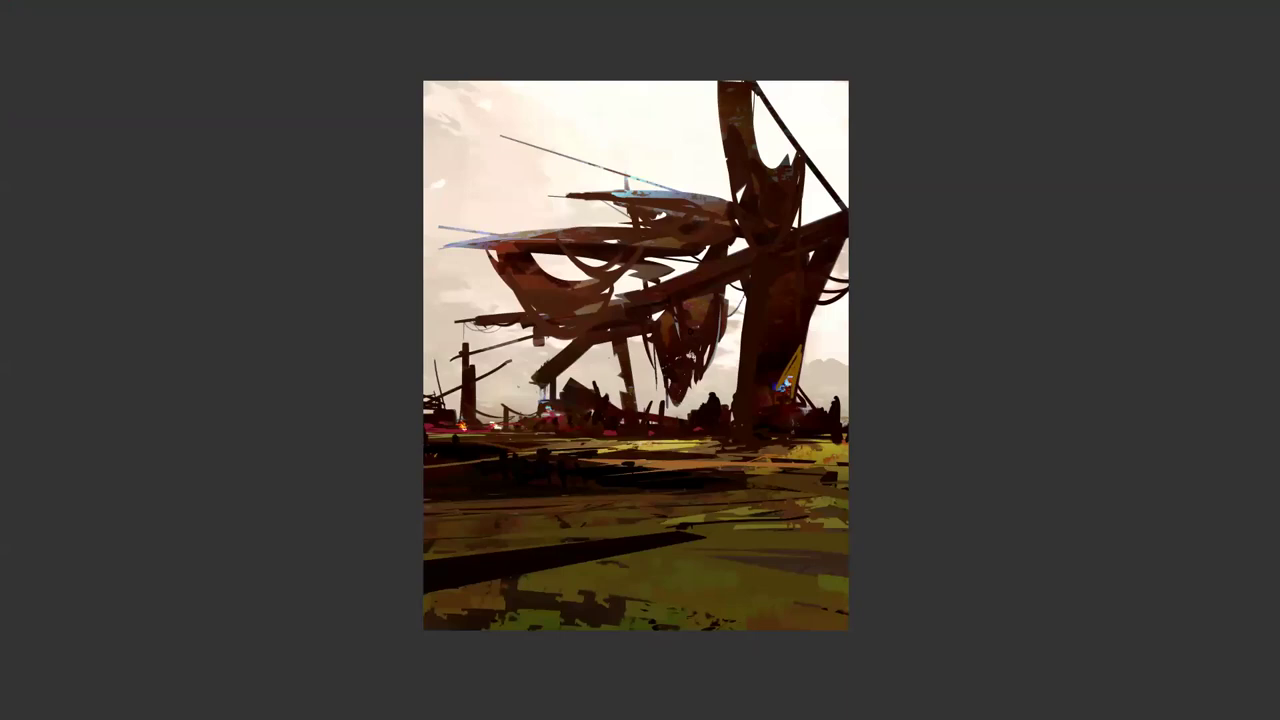
drag(718, 307, 702, 364)
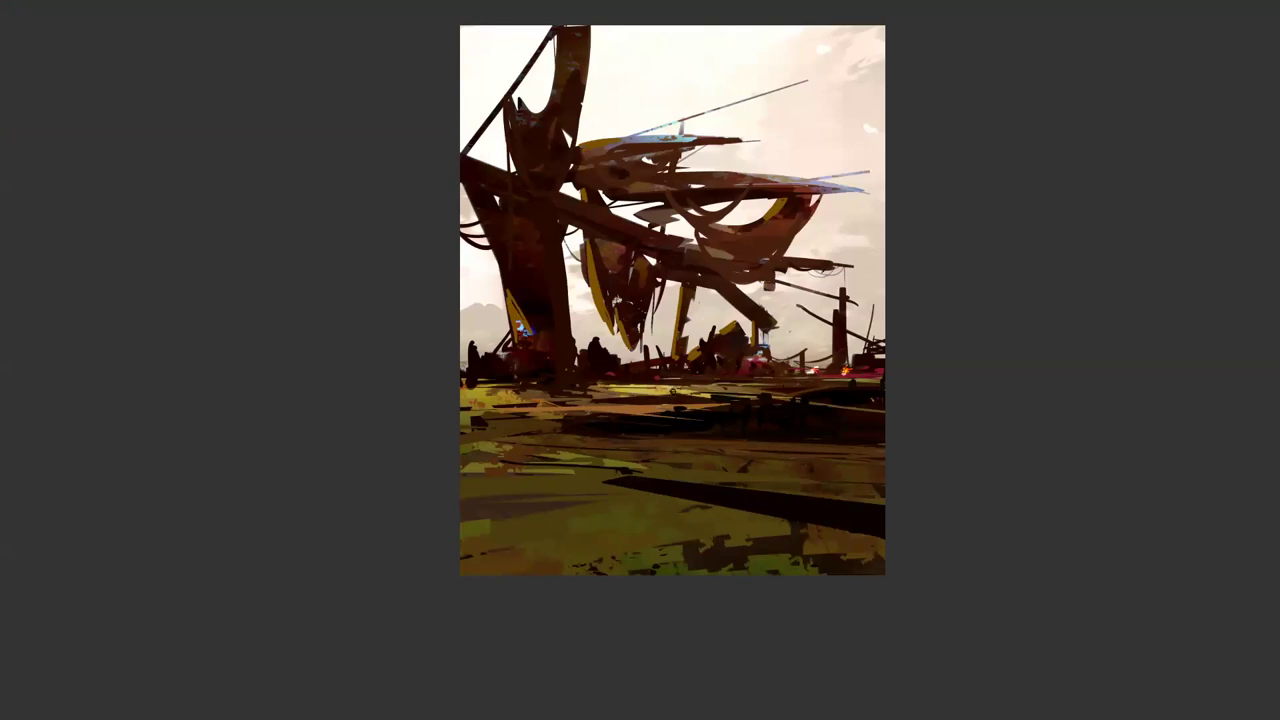
Step: Choose the 250 px Smudge brush and blend the green ground patches below the trunk horizontally
right_click(661, 388)
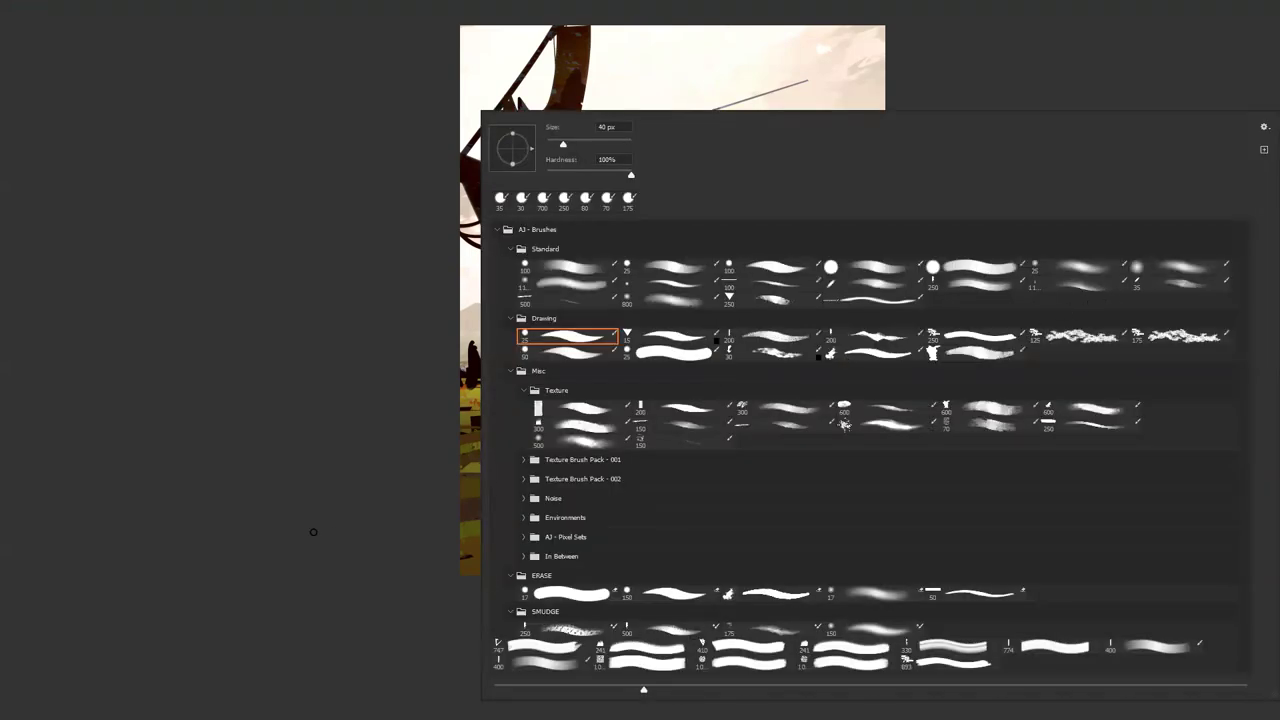
click(567, 630)
click(343, 591)
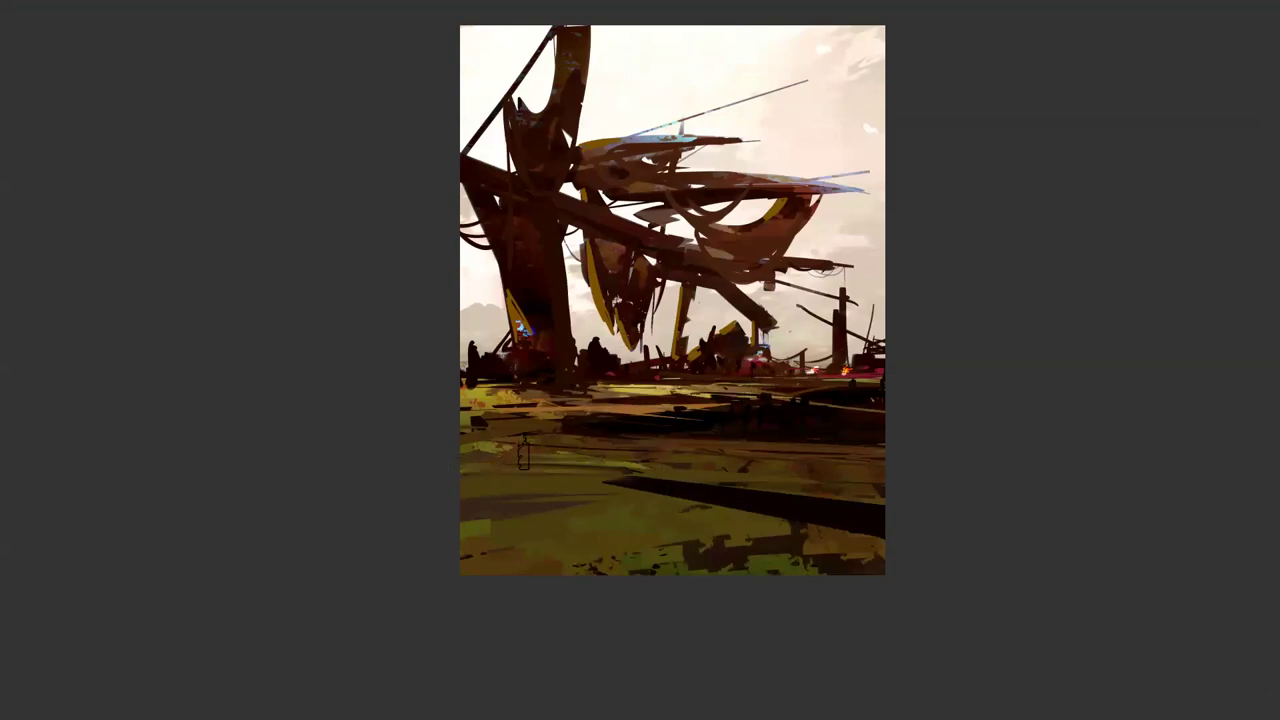
drag(564, 418, 401, 404)
drag(592, 432, 374, 422)
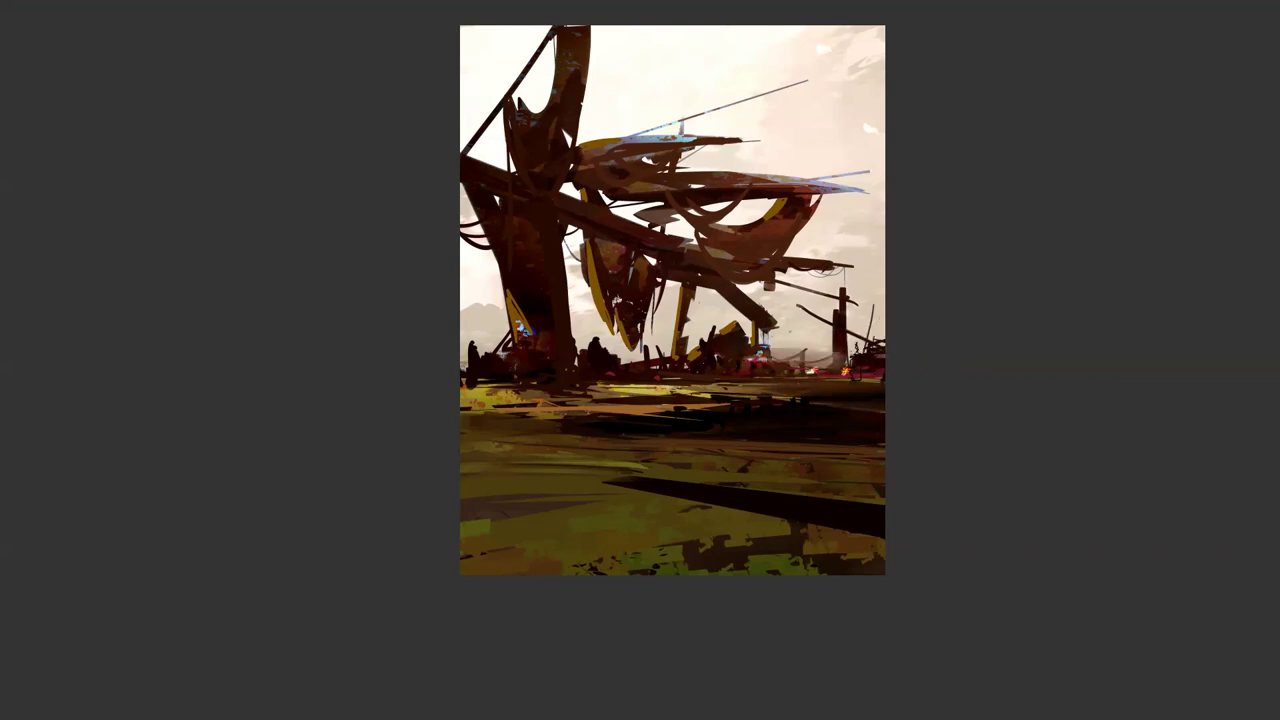
Step: Smudge the distant post, the central support and the silhouettes around the trunk base into the haze
mouse_move(851, 352)
mouse_down()
mouse_move(837, 343)
mouse_move(866, 331)
mouse_up()
key(ctrl+a)
key(ctrl+d)
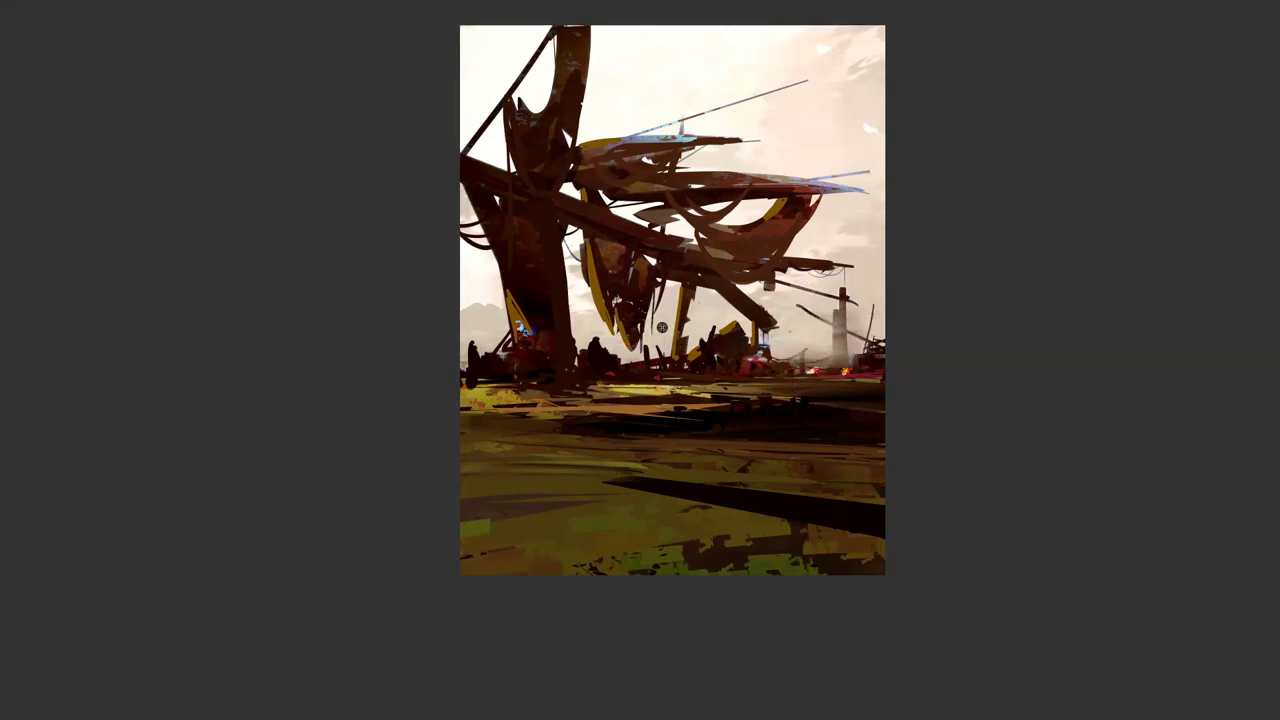
drag(680, 326, 724, 322)
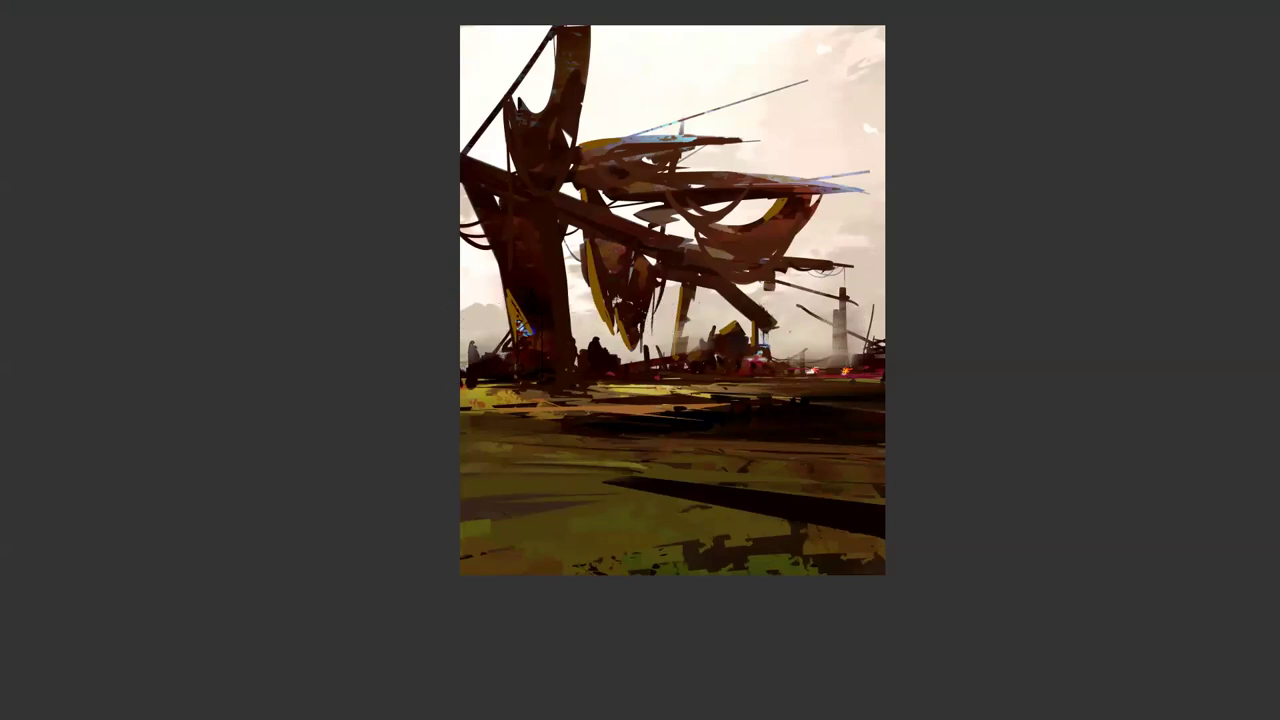
drag(437, 365, 535, 364)
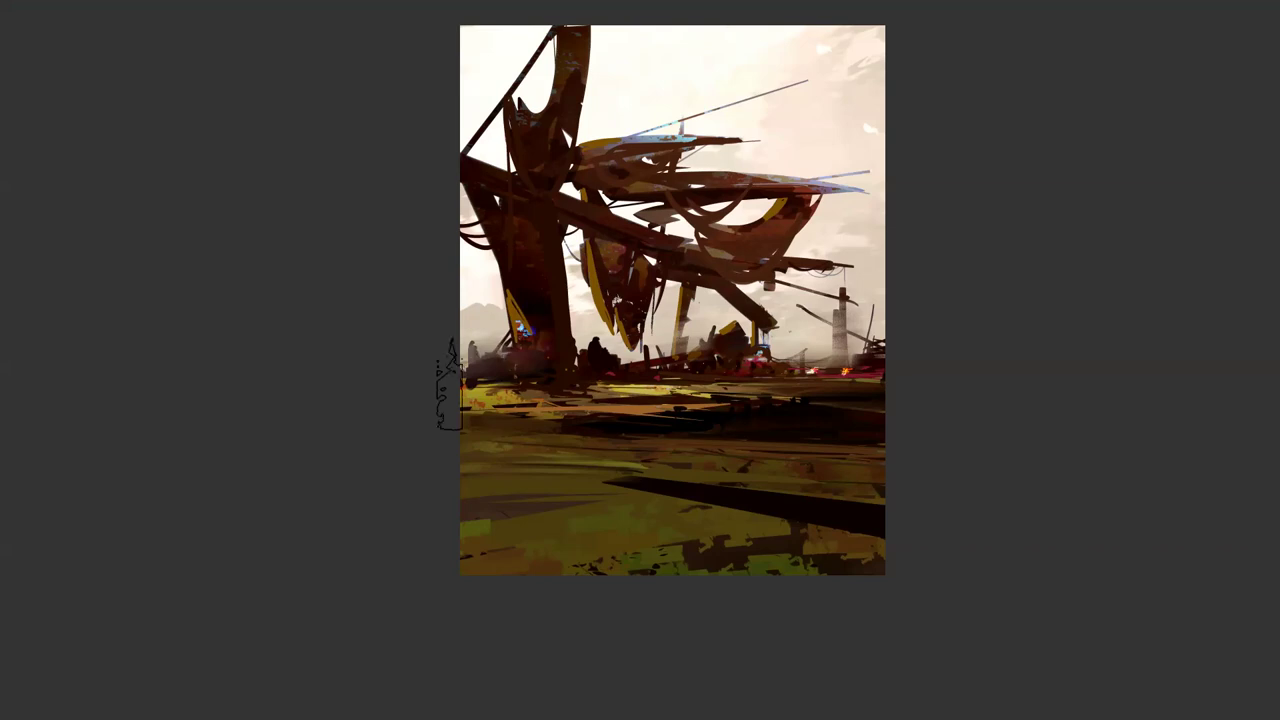
drag(450, 384, 530, 382)
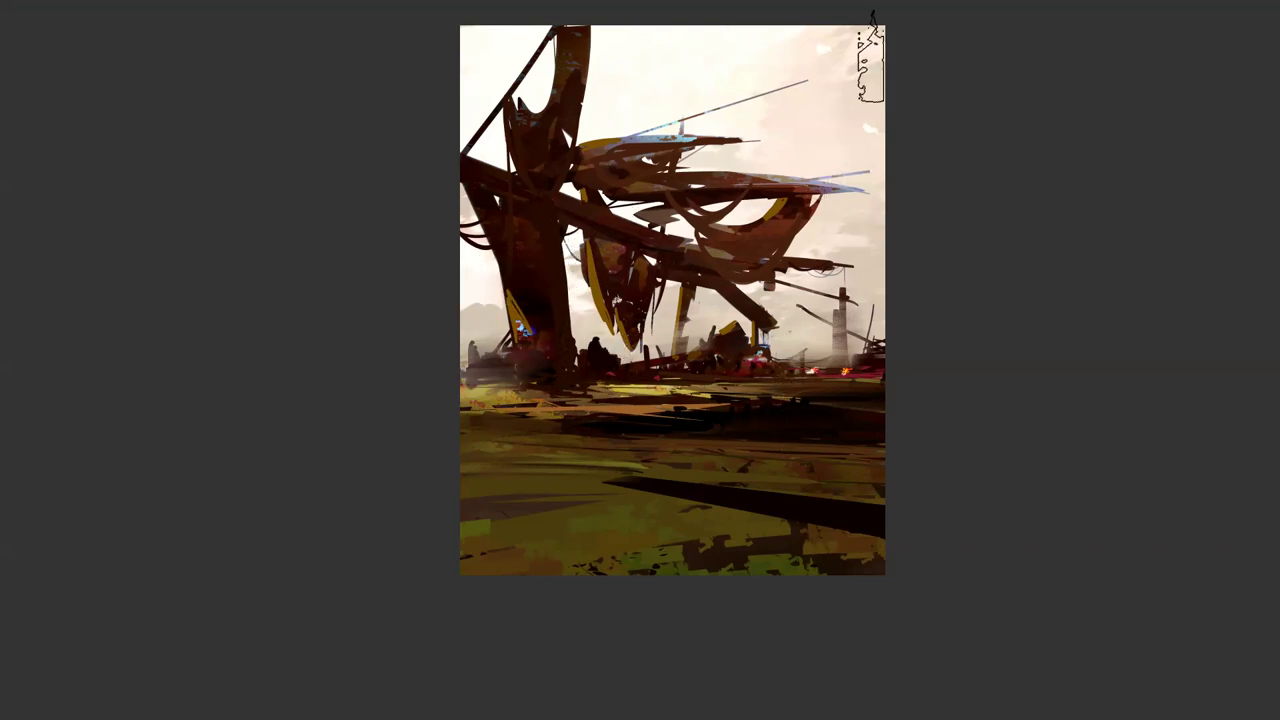
Step: Smudge the textured green foreground into smoother strokes and soften the dark ground patch below the trunk
drag(813, 50, 790, 188)
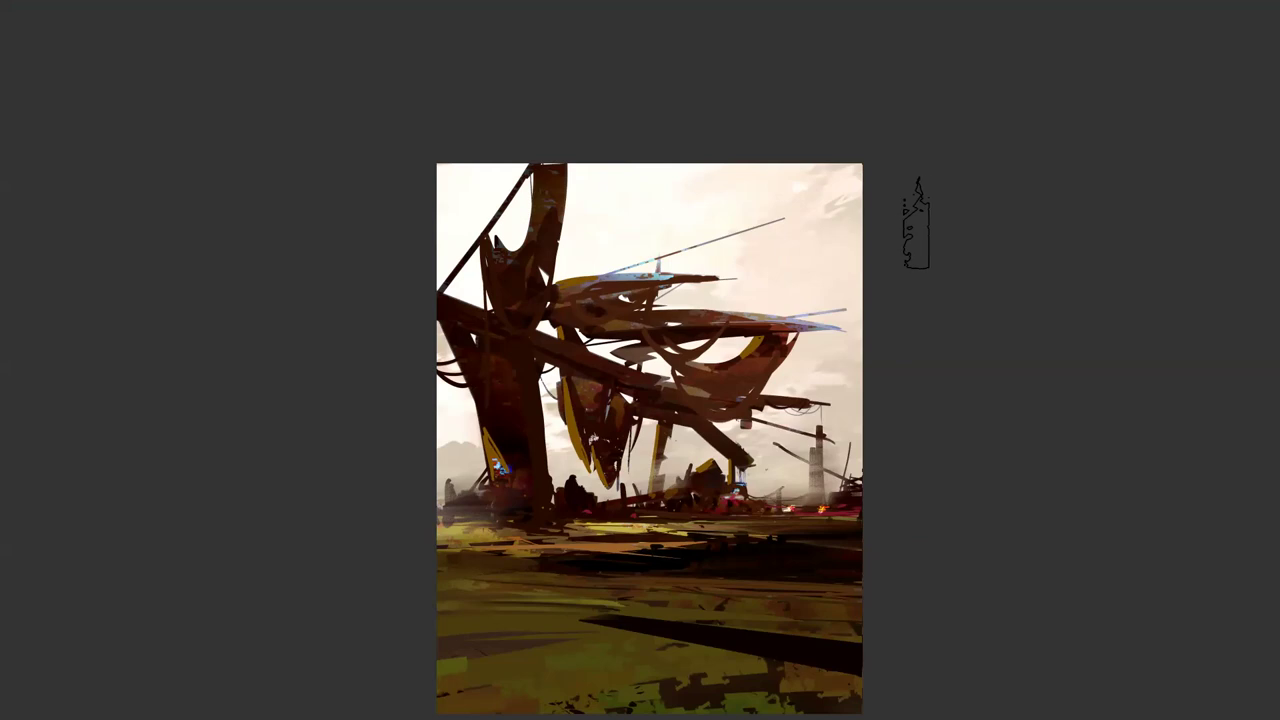
drag(536, 517, 577, 374)
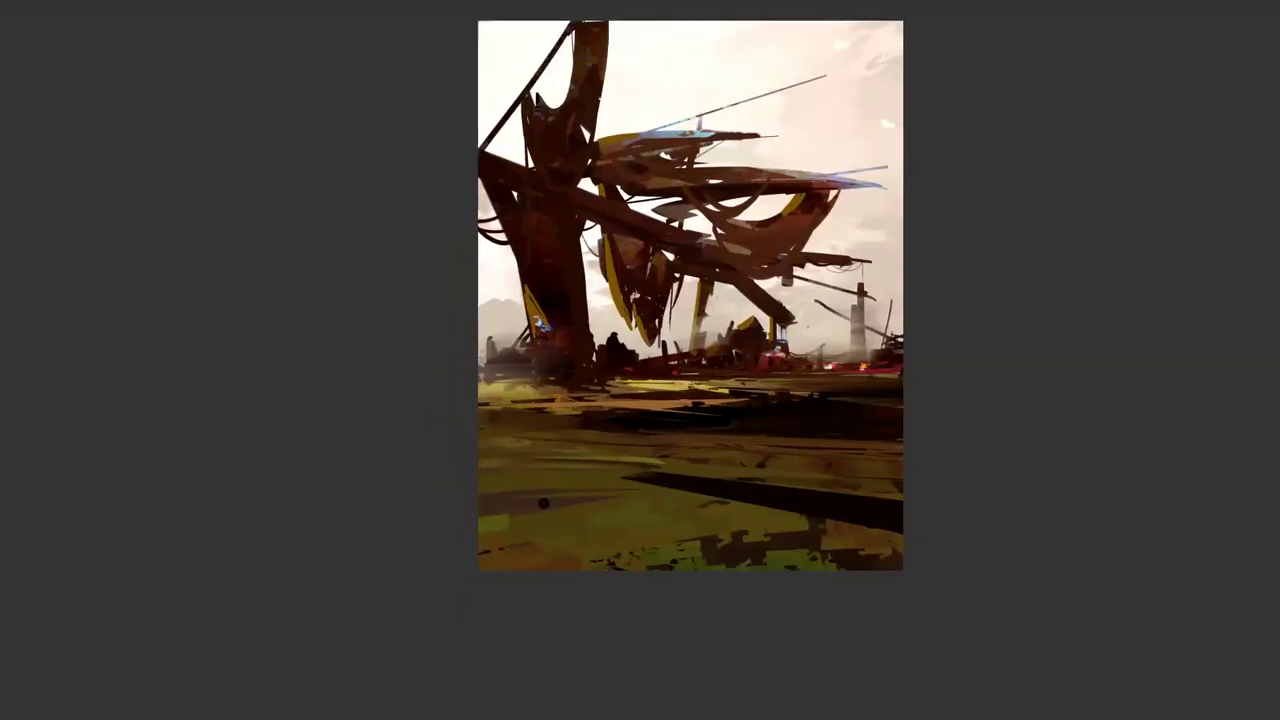
drag(495, 555, 700, 562)
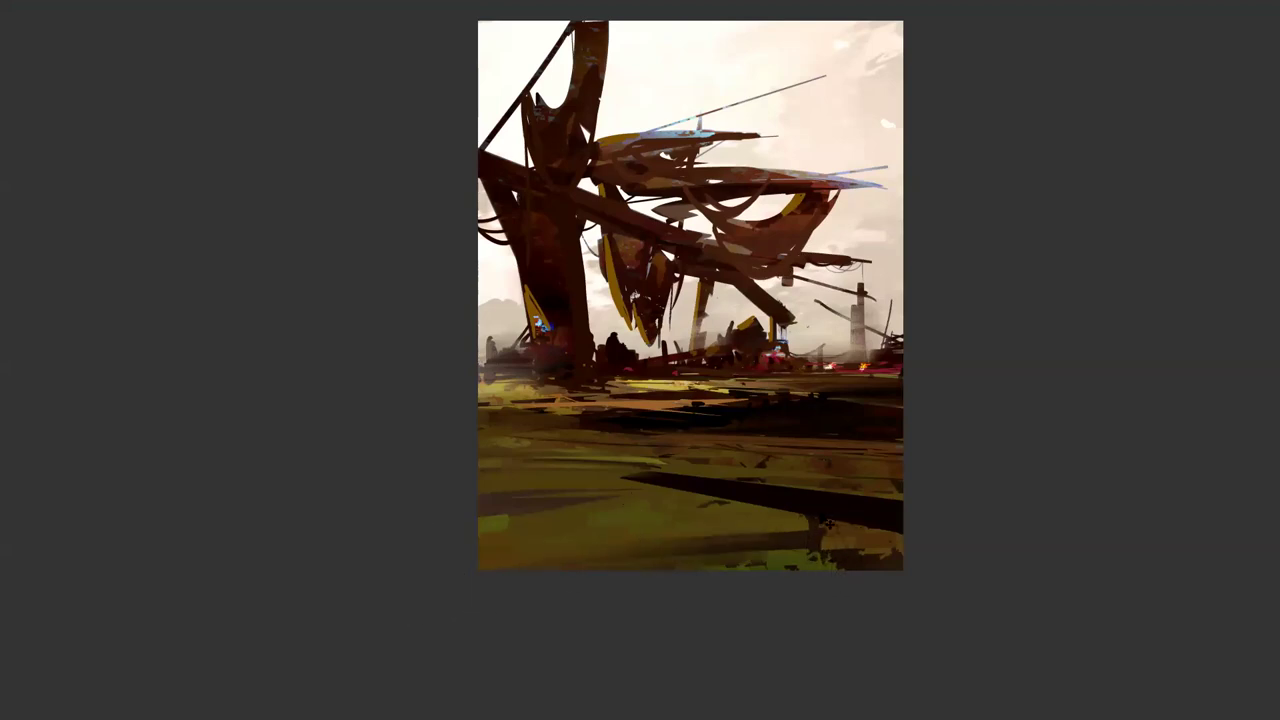
mouse_move(878, 550)
mouse_down()
mouse_move(851, 604)
mouse_move(794, 524)
mouse_move(803, 624)
mouse_move(780, 568)
mouse_move(743, 608)
mouse_move(723, 560)
mouse_up()
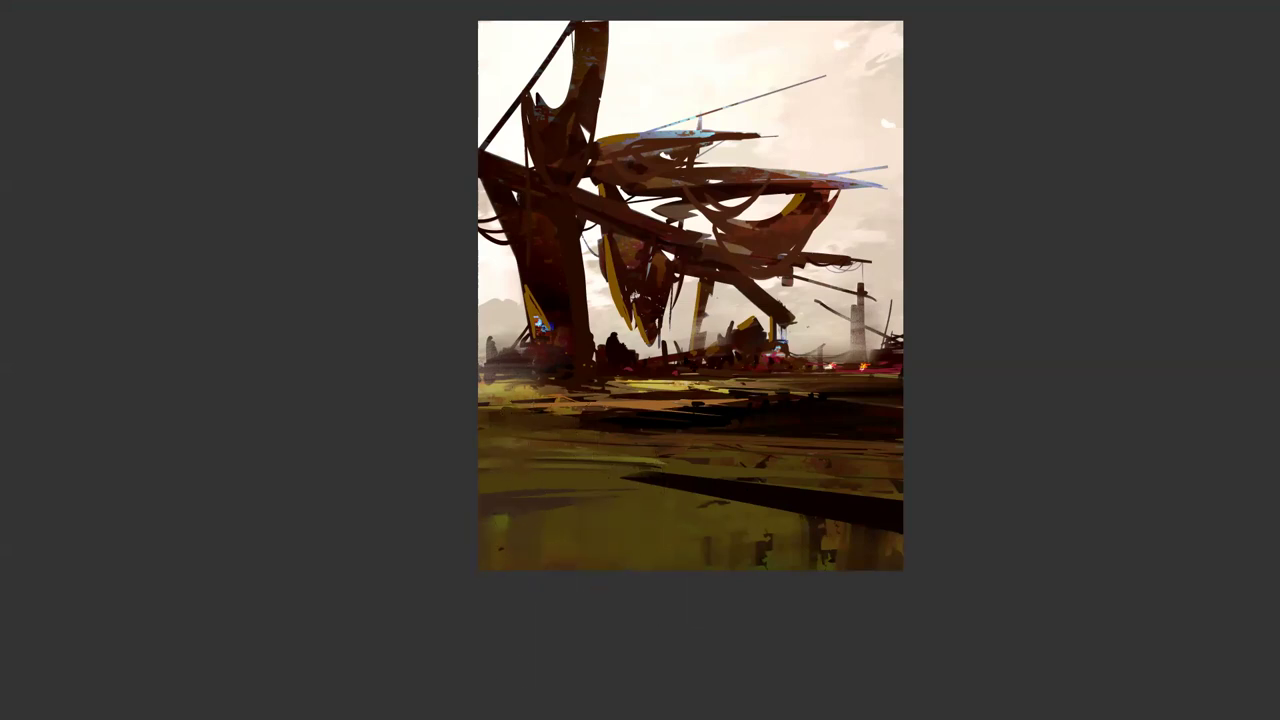
drag(608, 405, 614, 415)
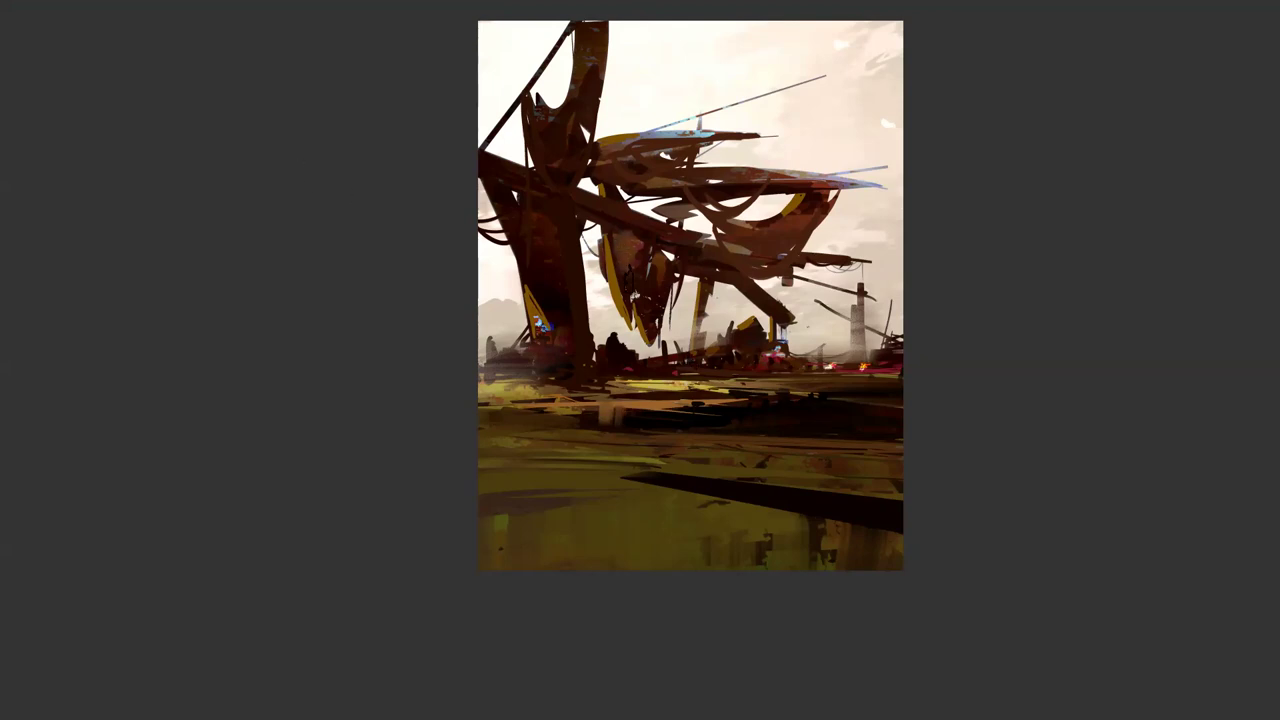
Step: Smudge the undersides and edges of the structure's hanging panels and diagonal beam
drag(647, 180, 660, 212)
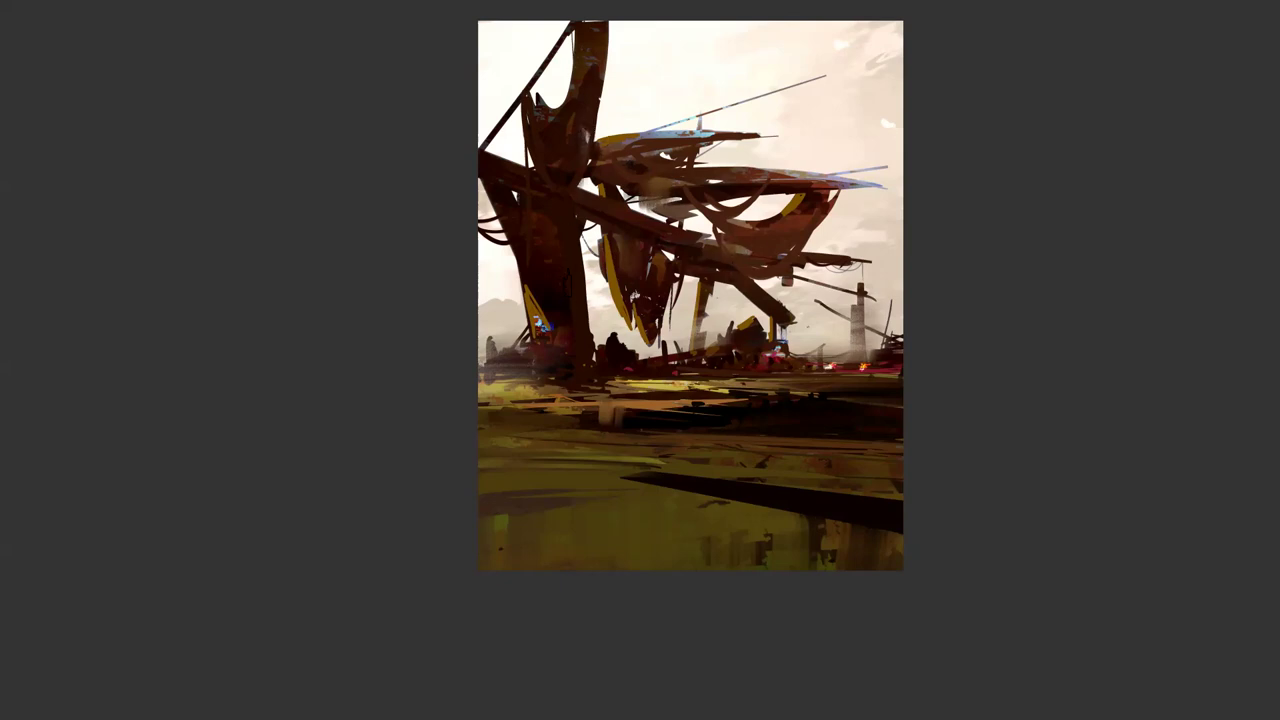
drag(592, 228, 592, 242)
mouse_move(738, 284)
mouse_down()
mouse_move(742, 326)
mouse_move(738, 282)
mouse_move(723, 272)
mouse_up()
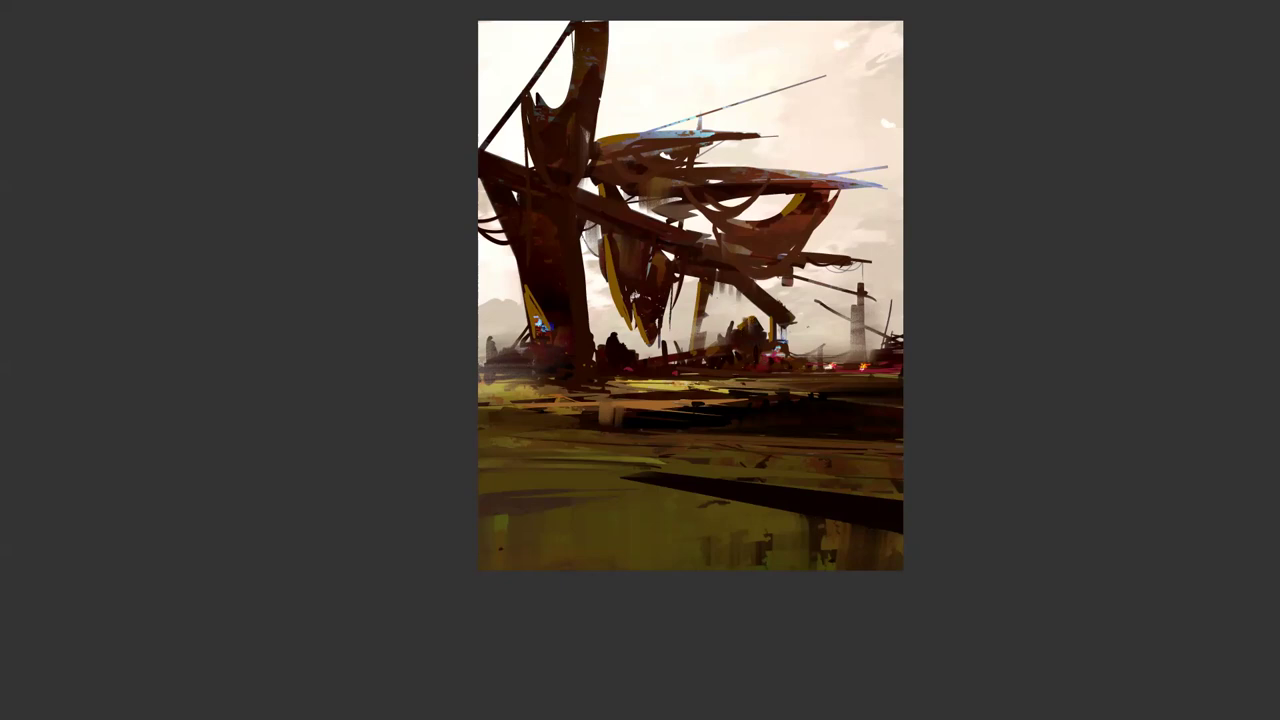
Step: Flip the canvas horizontally and smudge the pale ground patch and the edge of the dark foreground wedge
key(ctrl+shift+h)
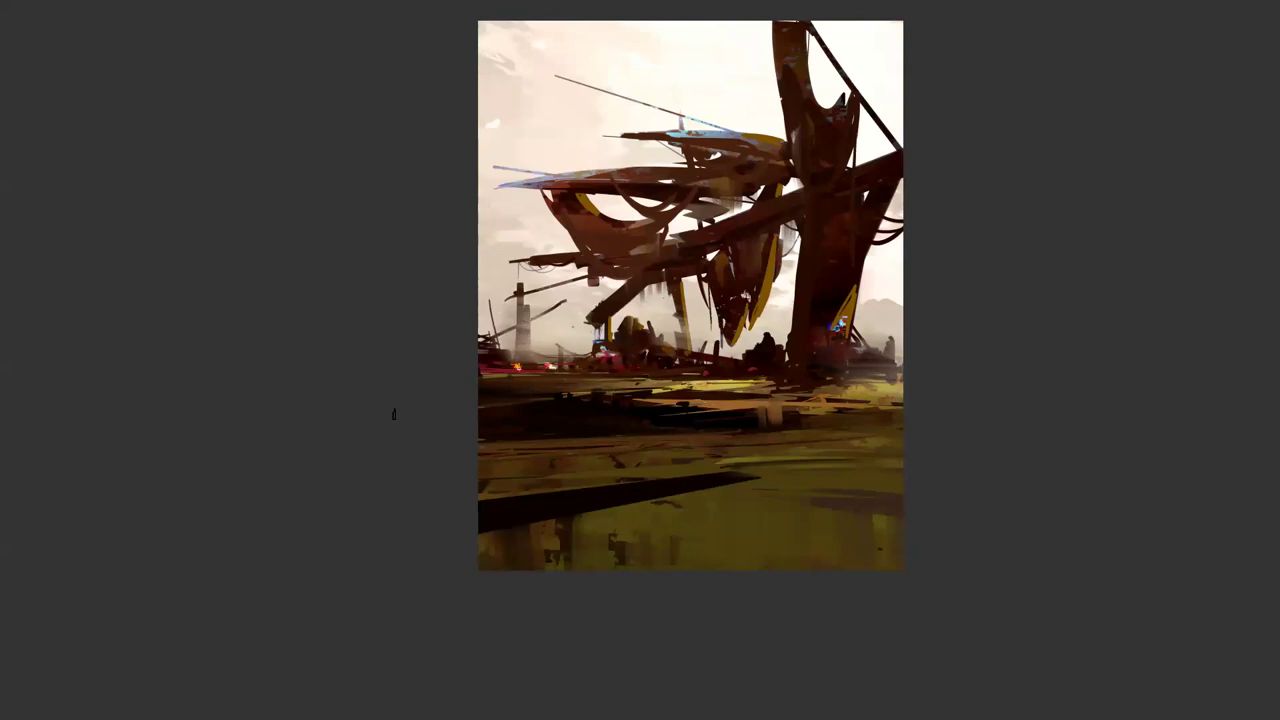
drag(775, 410, 760, 413)
mouse_move(645, 480)
mouse_down()
mouse_move(740, 472)
mouse_move(542, 545)
mouse_move(482, 533)
mouse_up()
key(ctrl+z)
key(ctrl+z)
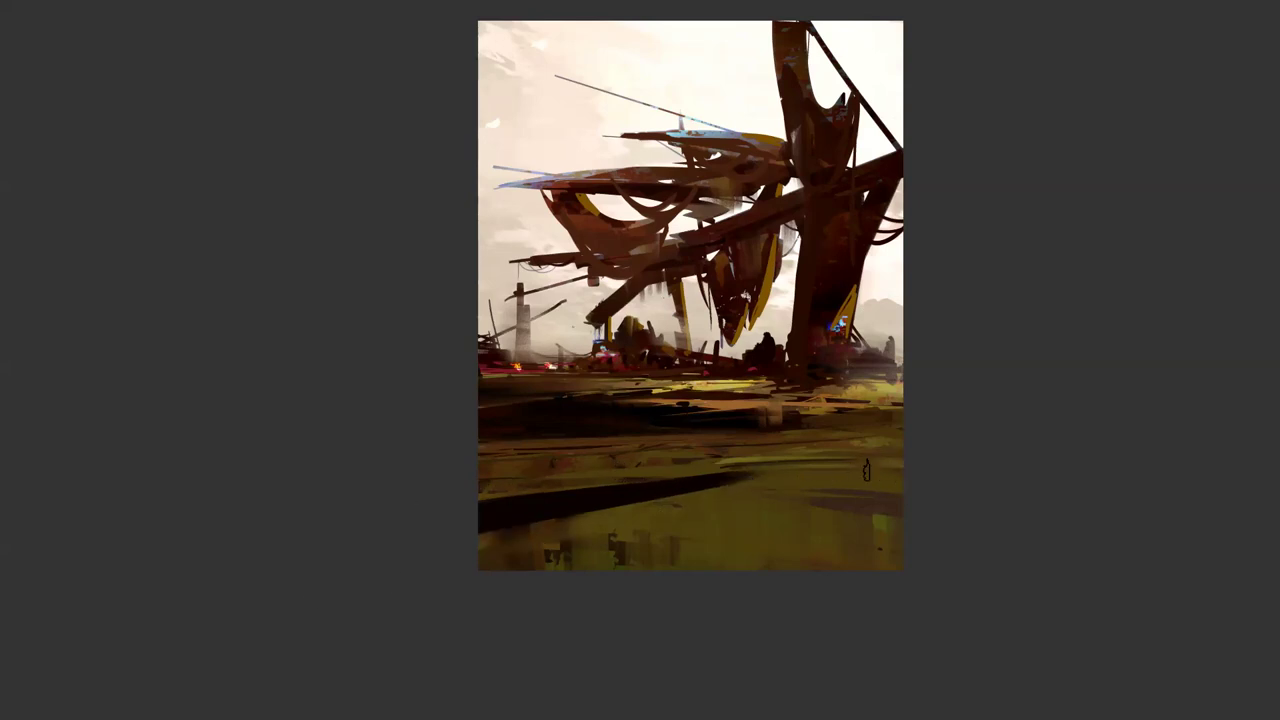
Step: Choose the 25 px soft Standard brush with 0% hardness and paint a soft stroke along the distant horizon
right_click(779, 384)
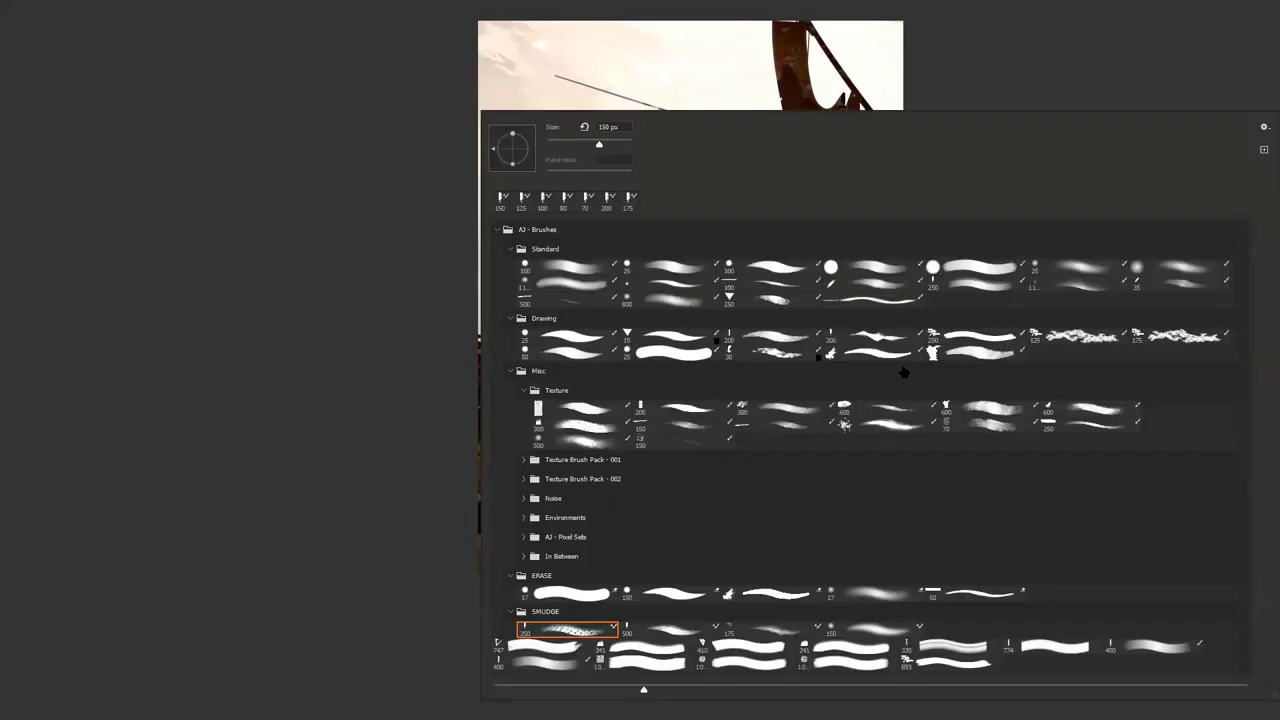
click(1078, 266)
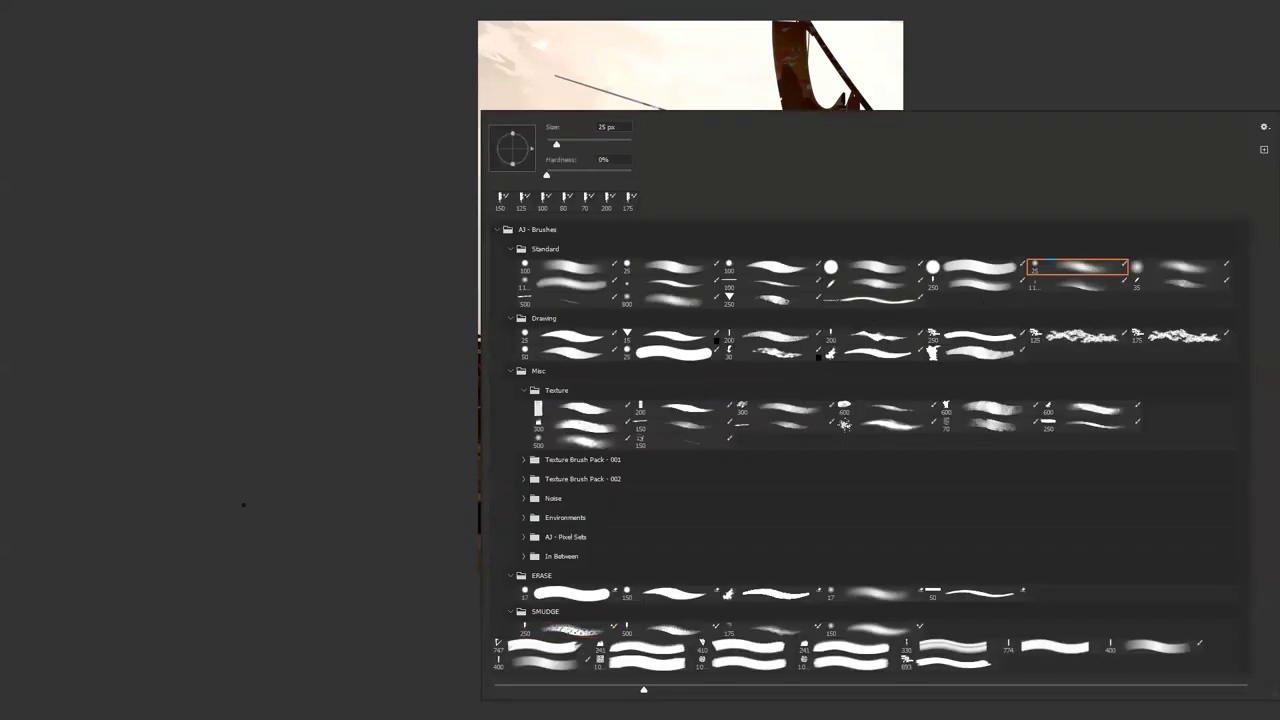
click(299, 485)
mouse_move(606, 369)
mouse_down()
mouse_move(500, 369)
mouse_move(547, 367)
mouse_up()
key(bracketright)
key(bracketright)
Step: Try painting larger soft strokes across the ground beneath the structure, and undo them
drag(668, 383, 590, 382)
drag(735, 391, 668, 394)
mouse_move(812, 392)
mouse_down()
mouse_move(700, 402)
mouse_move(740, 396)
mouse_up()
drag(508, 448, 588, 446)
key(ctrl+alt+z)
key(ctrl+alt+z)
key(ctrl+alt+z)
key(ctrl+alt+z)
Step: Brush soft strokes over the ground below the structure and darken the lower foreground with a much larger soft brush
drag(768, 389, 703, 389)
drag(760, 403, 648, 403)
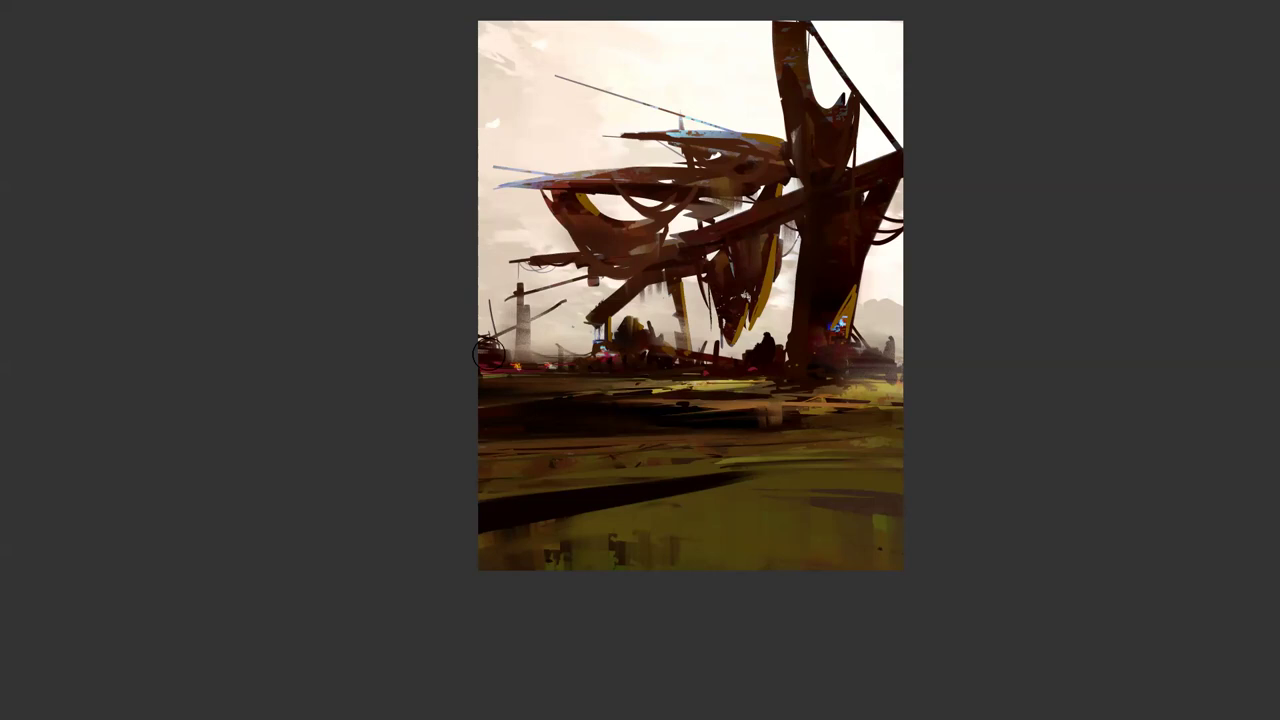
key(bracketright)
key(bracketright)
key(bracketright)
key(bracketright)
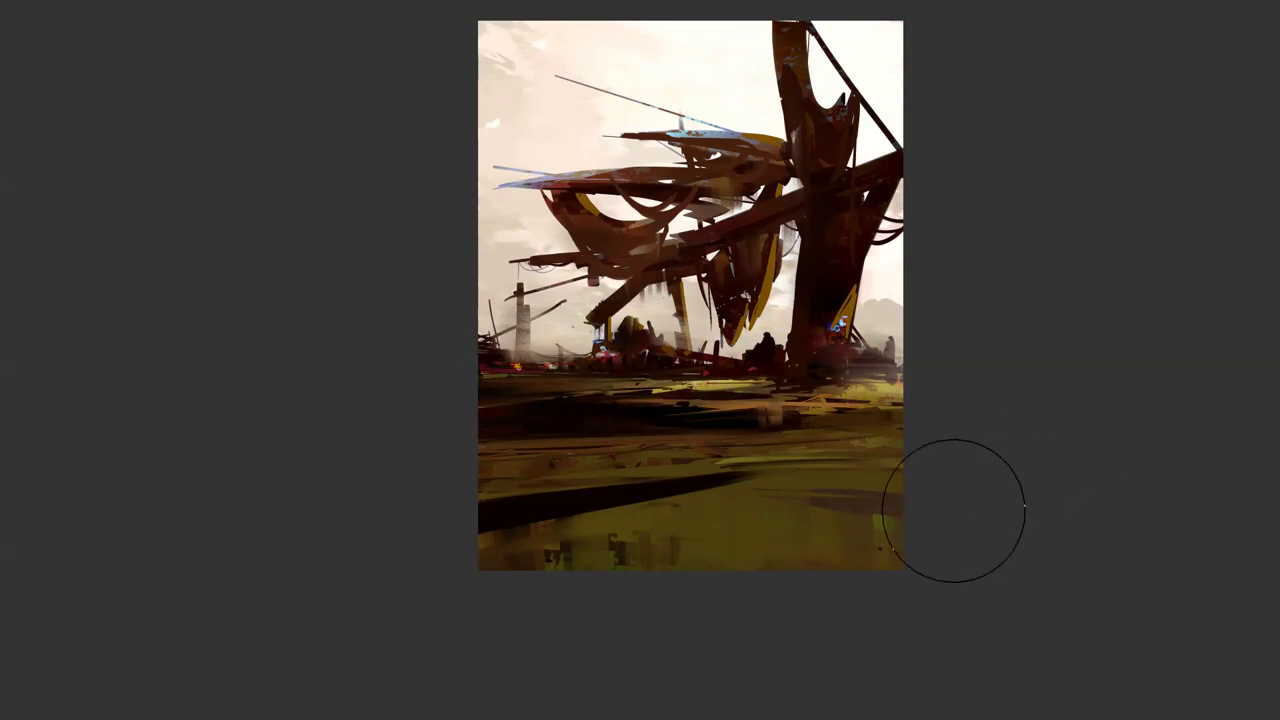
drag(954, 511, 644, 522)
drag(1019, 491, 516, 621)
Step: Build up a soft yellow glow on the ground around the trunk base, varying the soft brush size
alt+click(815, 461)
alt+click(807, 471)
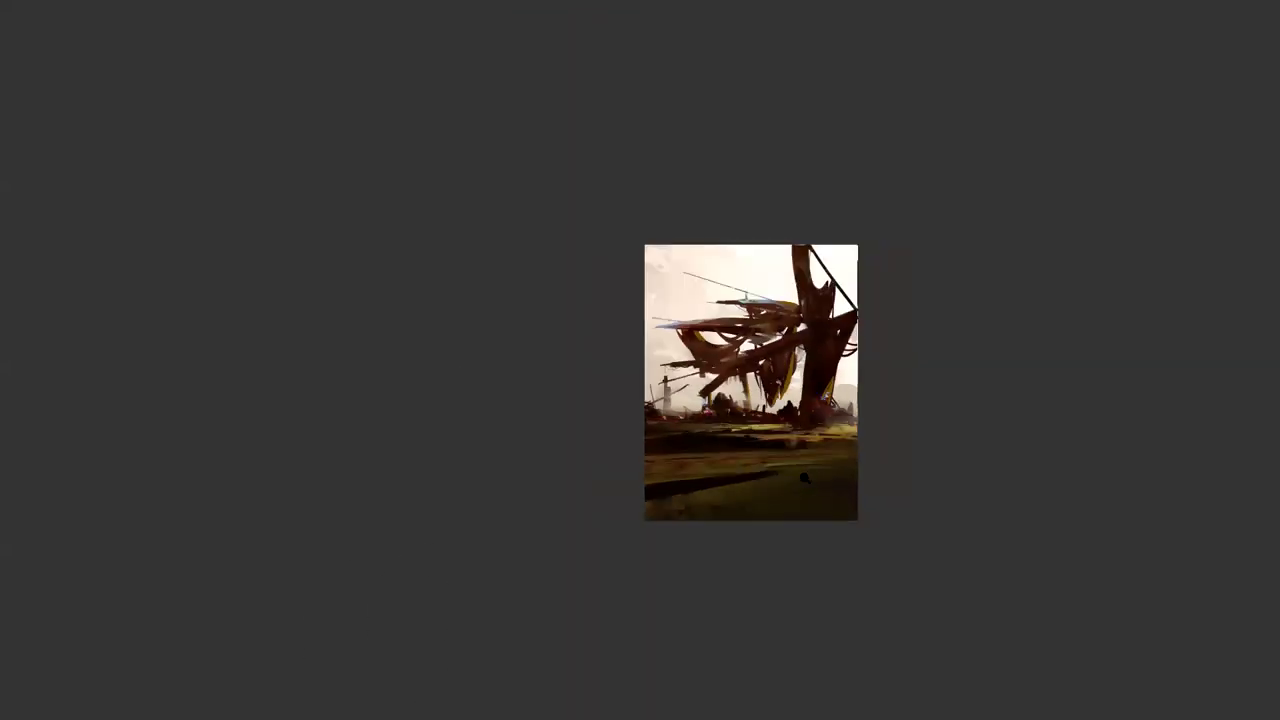
ctrl+click(805, 483)
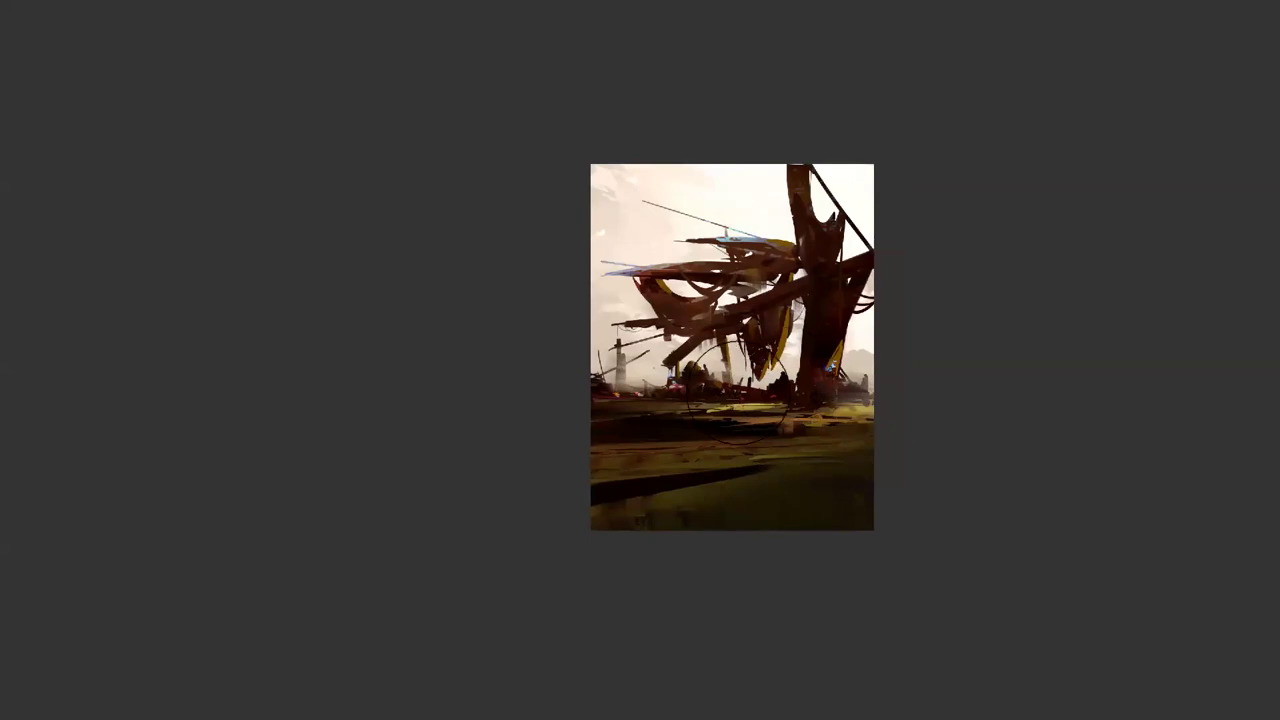
key(bracketleft)
key(bracketleft)
key(bracketleft)
drag(722, 406, 927, 411)
key(bracketleft)
key(bracketleft)
key(bracketleft)
drag(817, 418, 882, 408)
key(bracketright)
mouse_move(822, 416)
mouse_down()
mouse_move(882, 407)
mouse_move(947, 411)
mouse_move(824, 422)
mouse_move(1008, 419)
mouse_up()
key(bracketright)
key(bracketright)
key(bracketright)
key(bracketleft)
key(bracketleft)
key(bracketleft)
key(bracketleft)
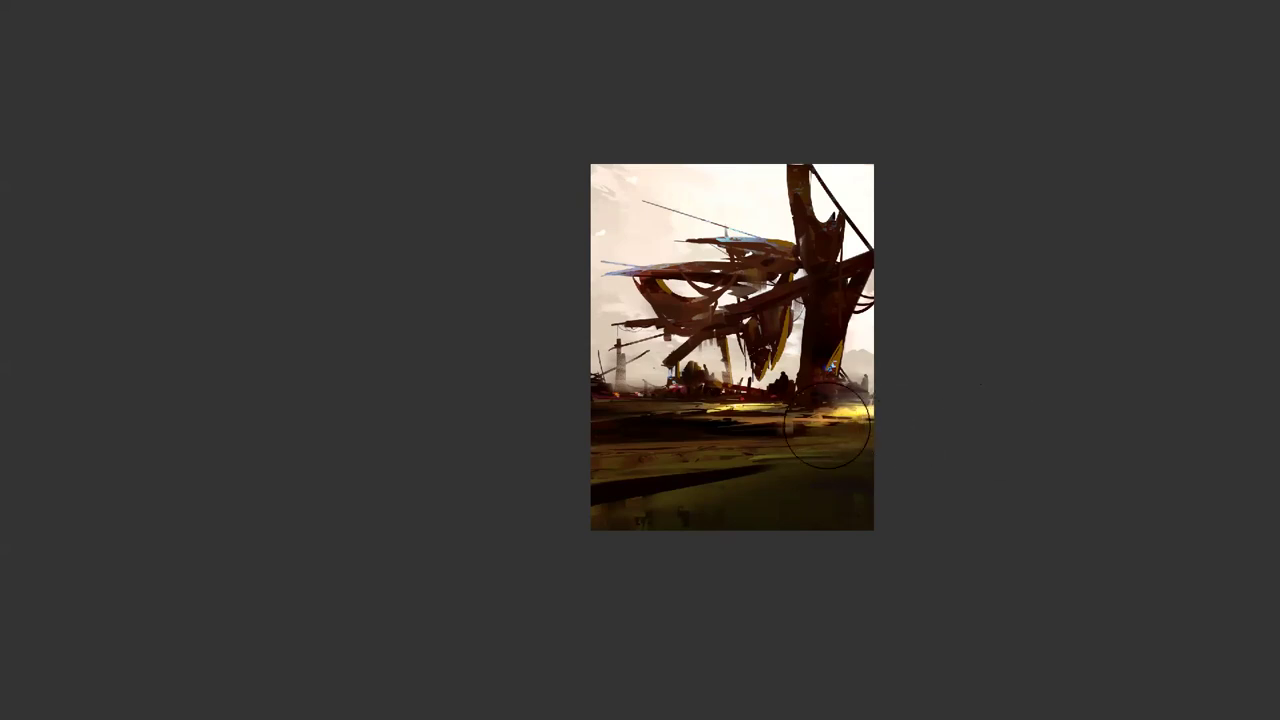
mouse_move(606, 462)
mouse_down()
mouse_move(1006, 435)
mouse_move(536, 468)
mouse_up()
Step: Try painting soft light along the distant horizon by the far tower, and undo it
key(bracketleft)
key(bracketleft)
mouse_move(653, 397)
mouse_down()
mouse_move(662, 411)
mouse_move(520, 380)
mouse_up()
mouse_move(612, 366)
mouse_down()
mouse_move(574, 374)
mouse_move(588, 344)
mouse_up()
key(bracketright)
key(bracketright)
key(bracketright)
key(ctrl+alt+z)
key(ctrl+alt+z)
Step: Dab a small soft warm glow on the horizon near the far tower with a smaller brush
key(bracketleft)
key(bracketleft)
key(bracketleft)
drag(645, 392, 649, 397)
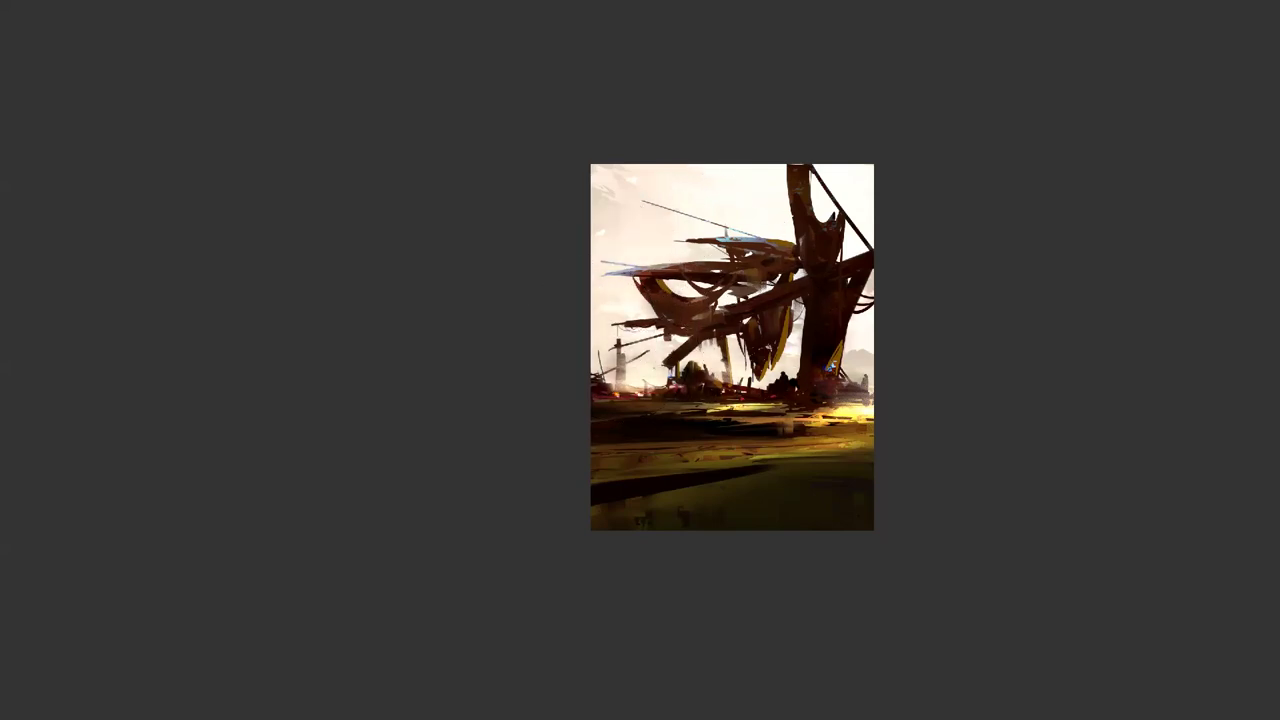
ctrl+click(797, 382)
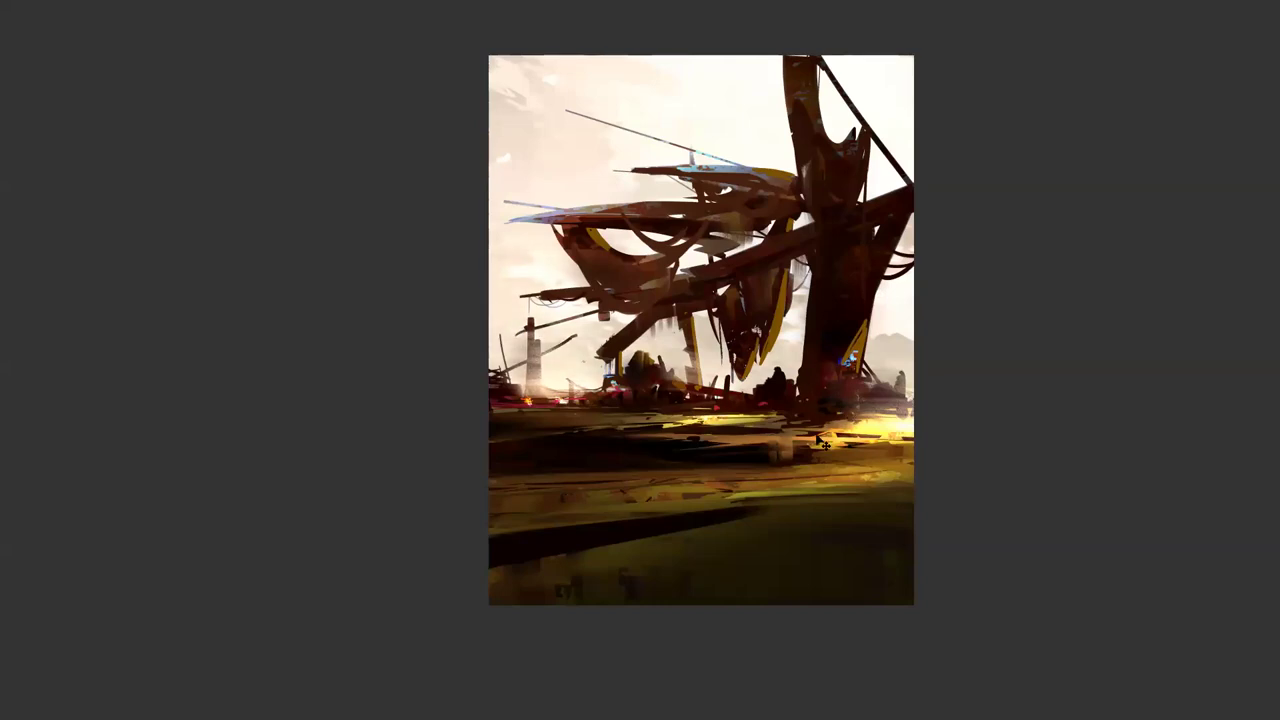
Step: Brush dark broken texture marks across the middle ground and foreground below the structure
key(ctrl+shift+h)
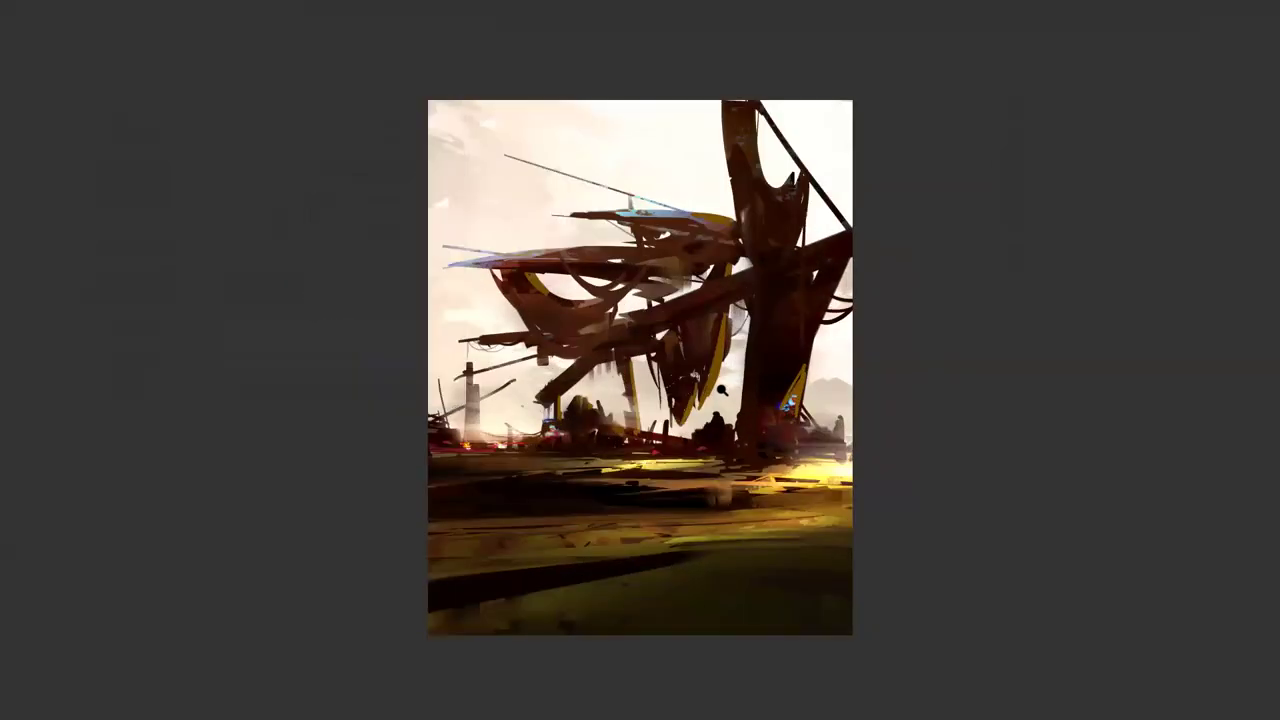
click(722, 390)
drag(704, 401, 720, 385)
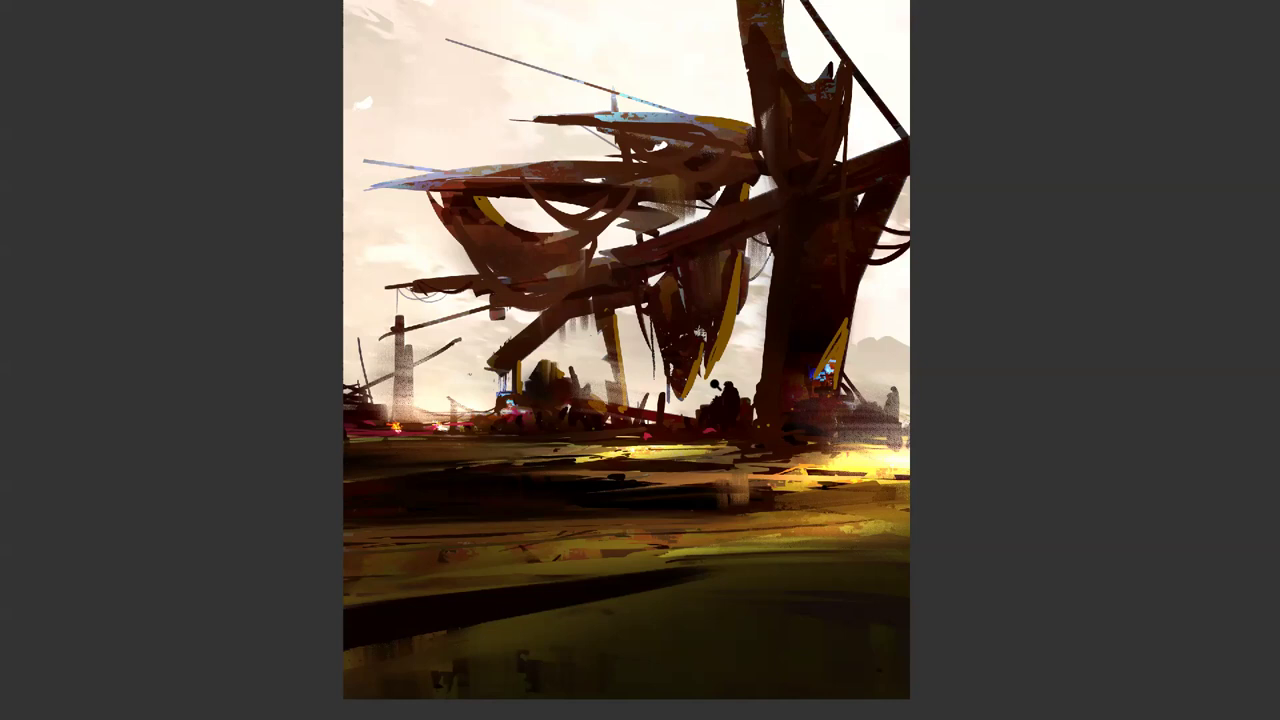
drag(503, 498, 485, 347)
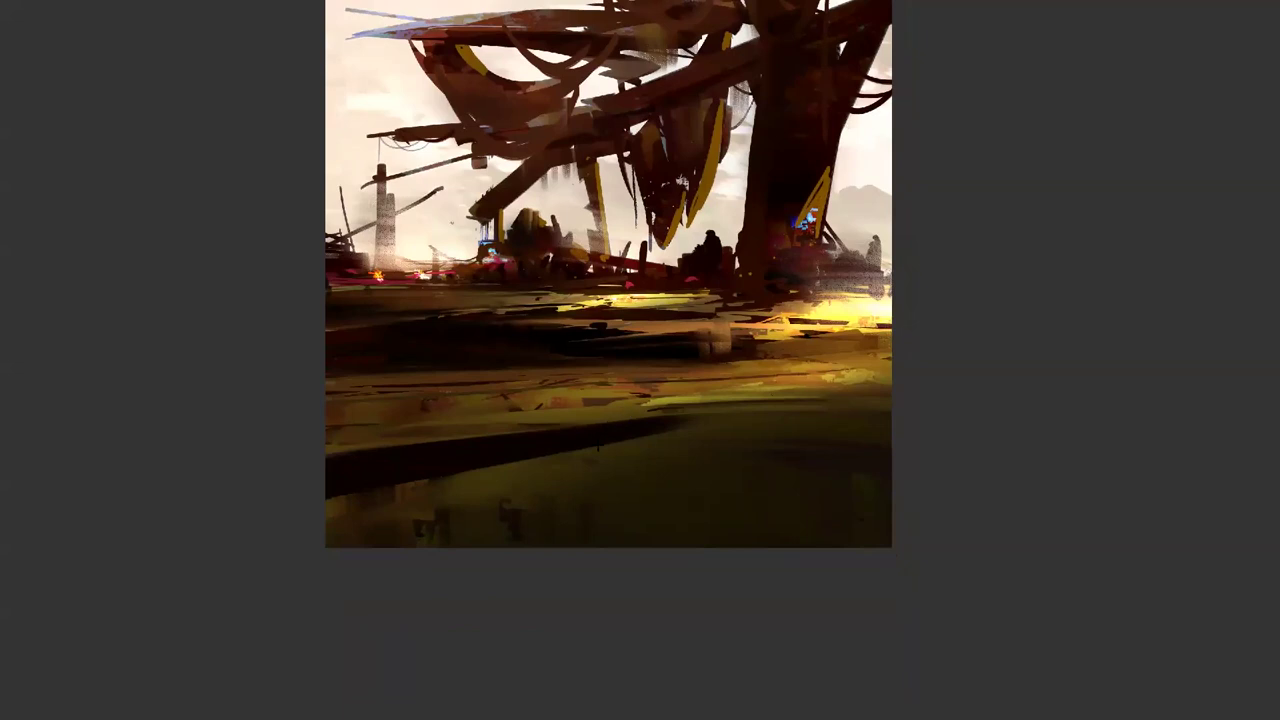
mouse_move(502, 457)
mouse_down()
mouse_move(889, 589)
mouse_move(892, 614)
mouse_up()
key(ctrl+z)
key(b)
mouse_move(387, 468)
mouse_down()
mouse_move(1080, 669)
mouse_move(1039, 658)
mouse_up()
mouse_move(211, 404)
mouse_down()
mouse_move(782, 469)
mouse_move(792, 437)
mouse_up()
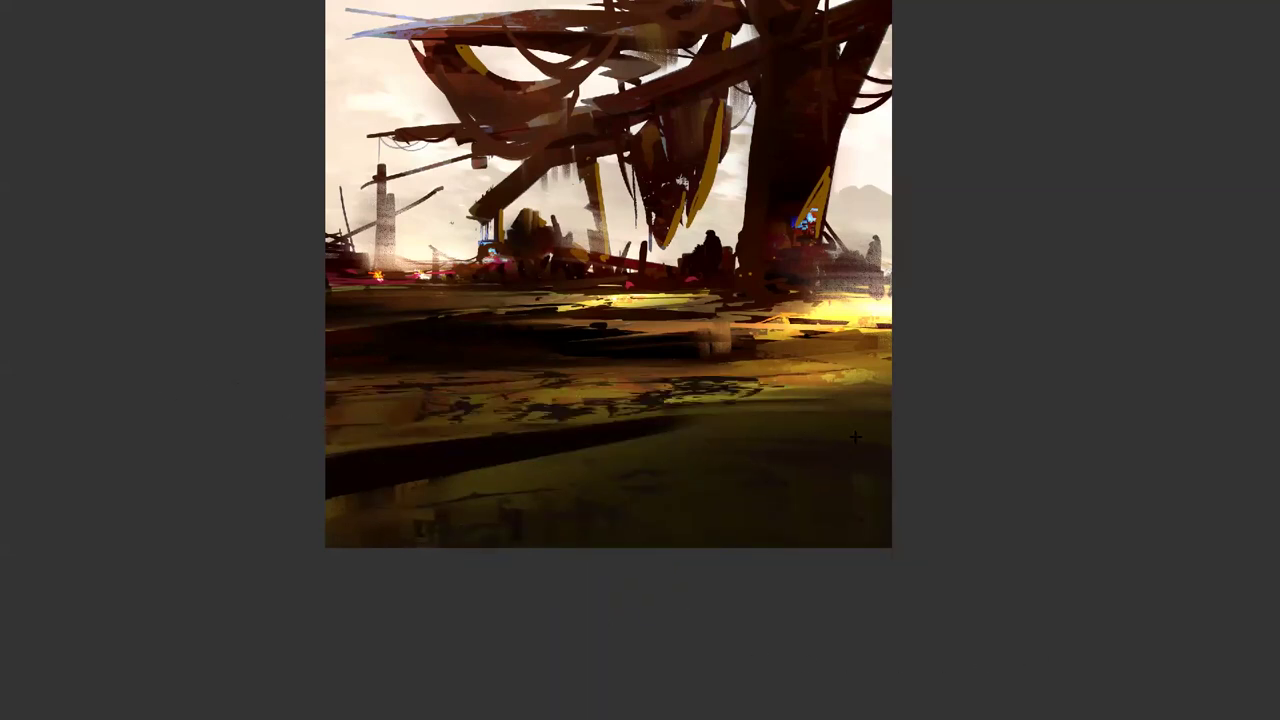
mouse_move(358, 437)
mouse_down()
mouse_move(606, 435)
mouse_move(572, 450)
mouse_move(606, 449)
mouse_up()
mouse_move(299, 297)
mouse_down()
mouse_move(629, 321)
mouse_move(768, 354)
mouse_move(741, 318)
mouse_move(689, 325)
mouse_move(745, 294)
mouse_up()
Step: Choose a 200 px brush from the Drawing set and add small dark strokes along the far ground beneath the beams
alt+click(715, 395)
alt+click(717, 401)
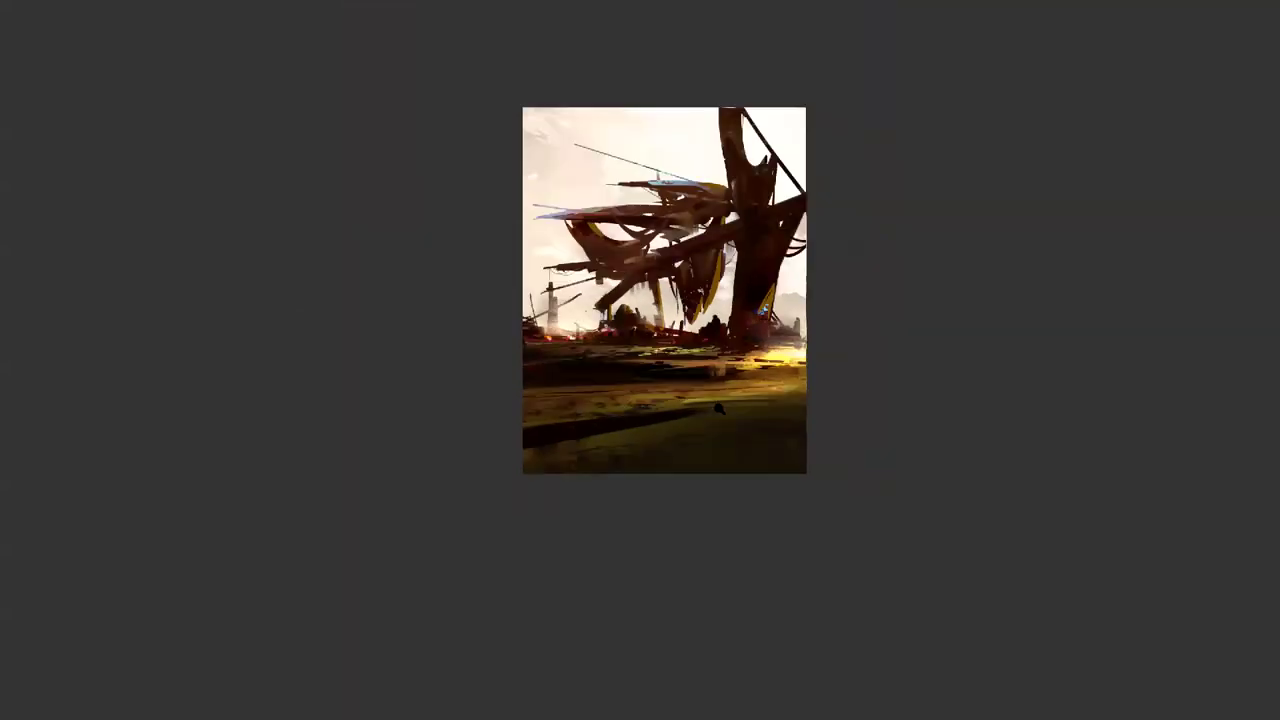
ctrl+click(717, 405)
ctrl+click(717, 405)
right_click(645, 290)
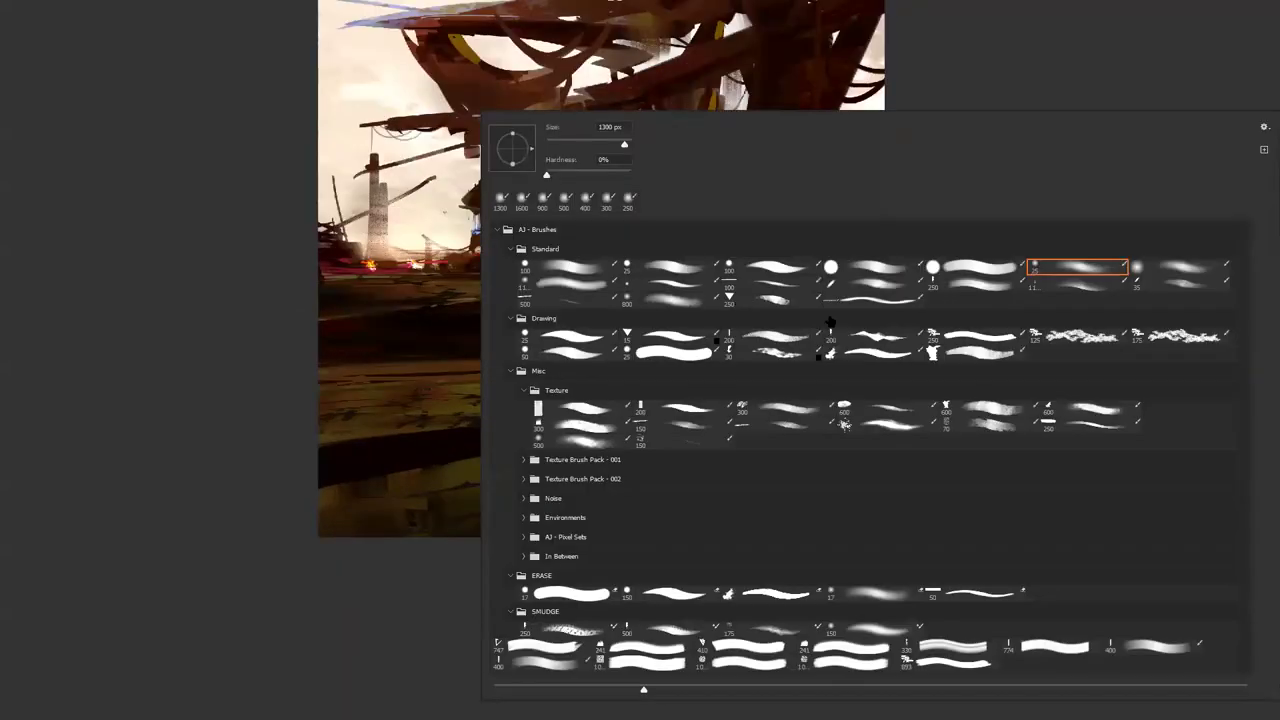
click(832, 337)
click(98, 400)
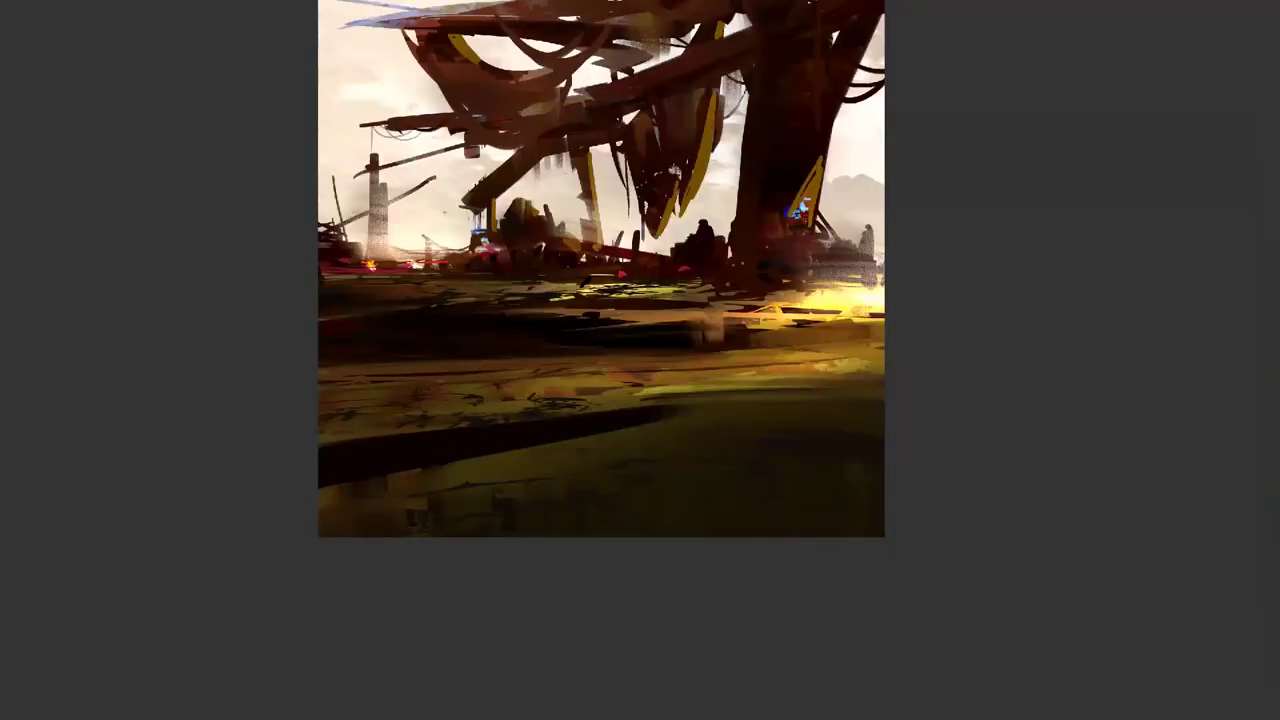
drag(450, 291, 488, 291)
Step: Draw thin hanging cables and strands drooping from the beams and beside the main trunk
drag(522, 170, 625, 158)
drag(592, 160, 608, 171)
drag(724, 77, 730, 139)
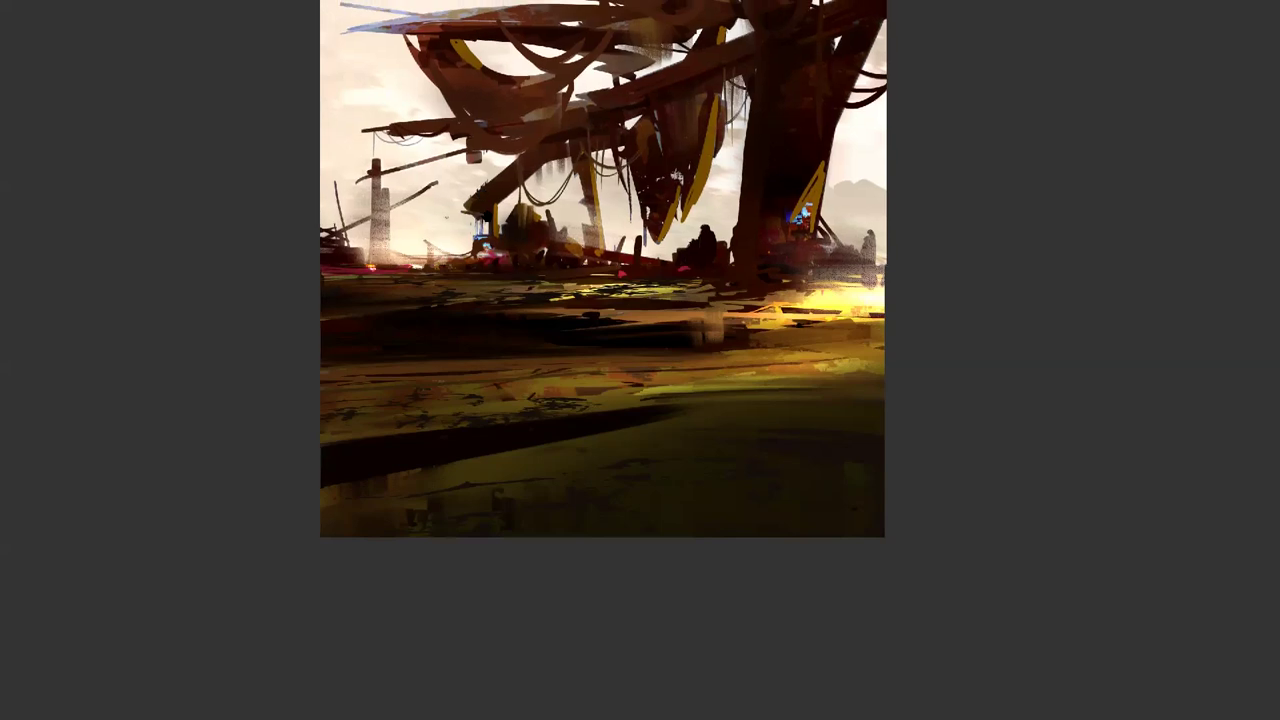
drag(700, 200, 736, 334)
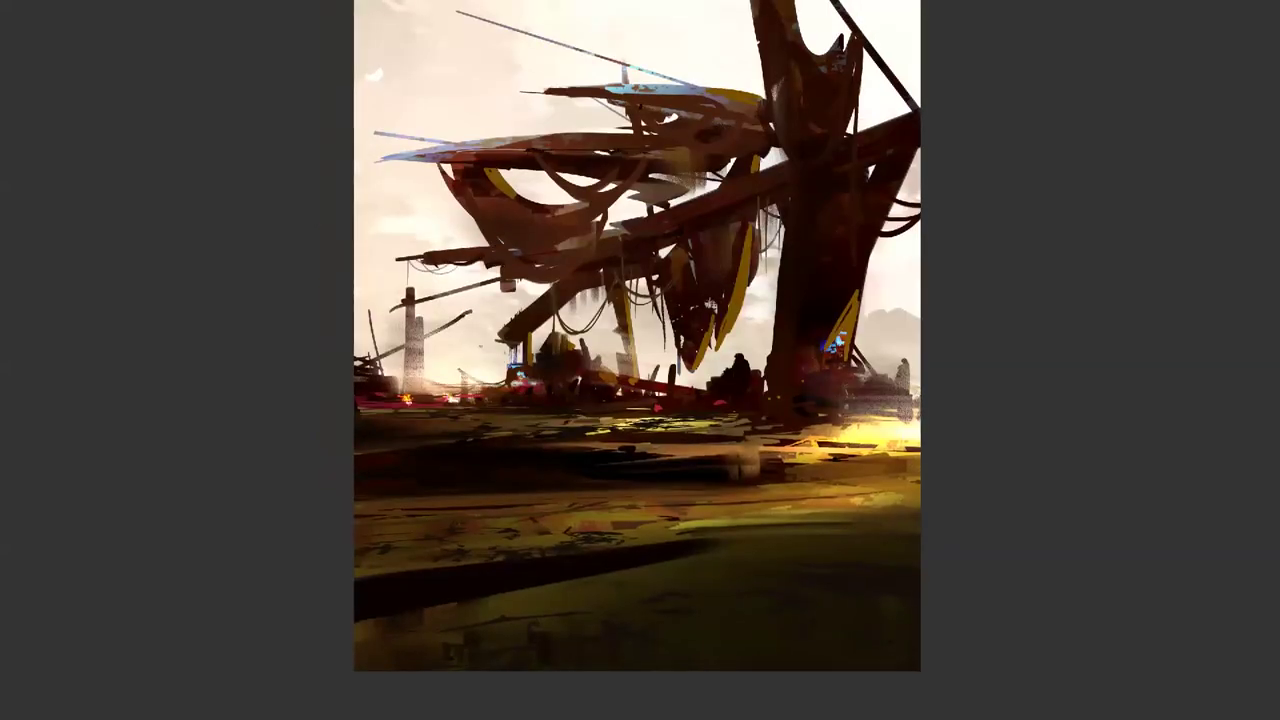
drag(742, 113, 763, 125)
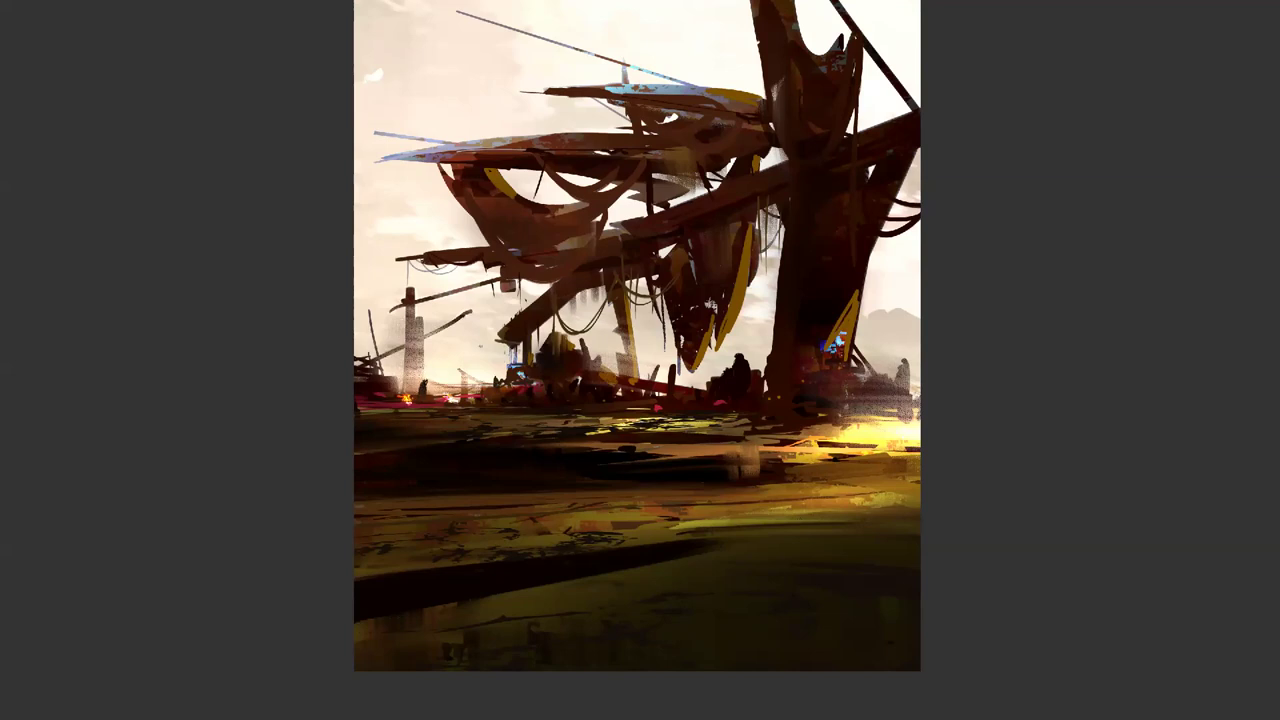
Step: Refine the slim dark silhouettes on the horizon and stroke warm brown over the ground at the trunk base
drag(906, 368, 897, 388)
drag(903, 343, 899, 364)
drag(836, 426, 713, 434)
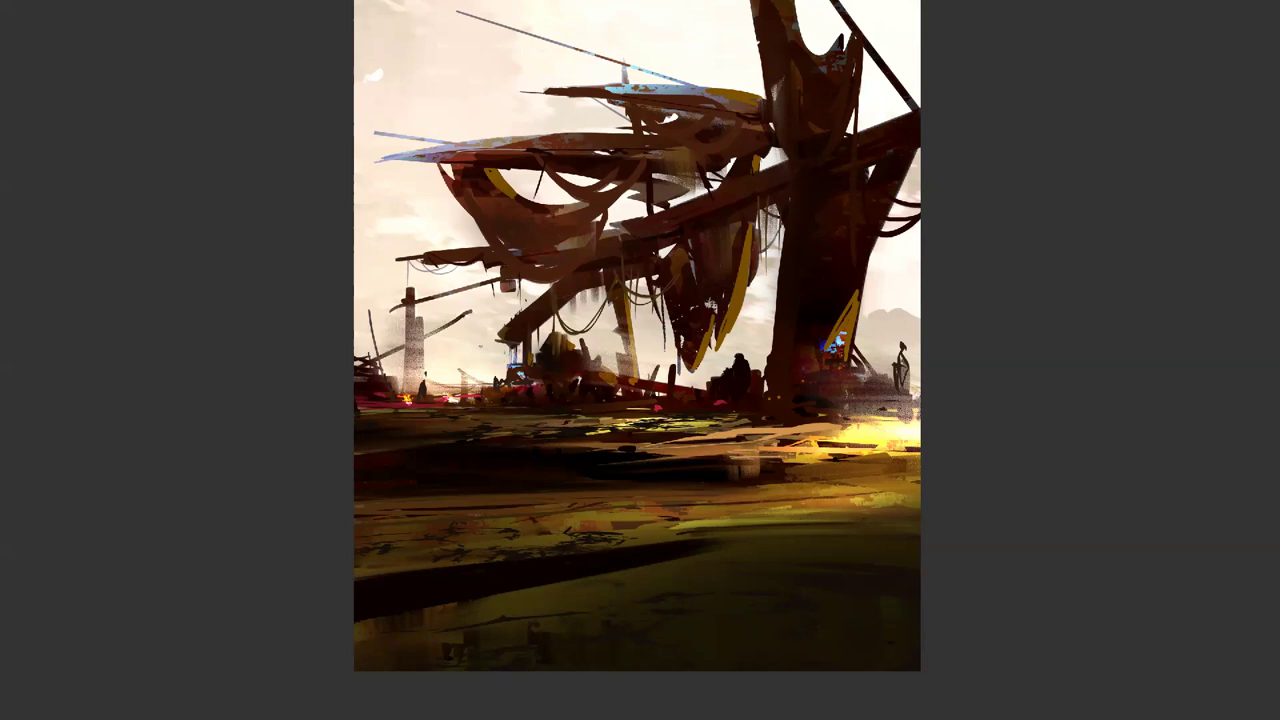
Step: Bring back the interface panels and hide Layers 3, 9, 8 and 7, checking the image with Layer 1 toggled
key(Tab)
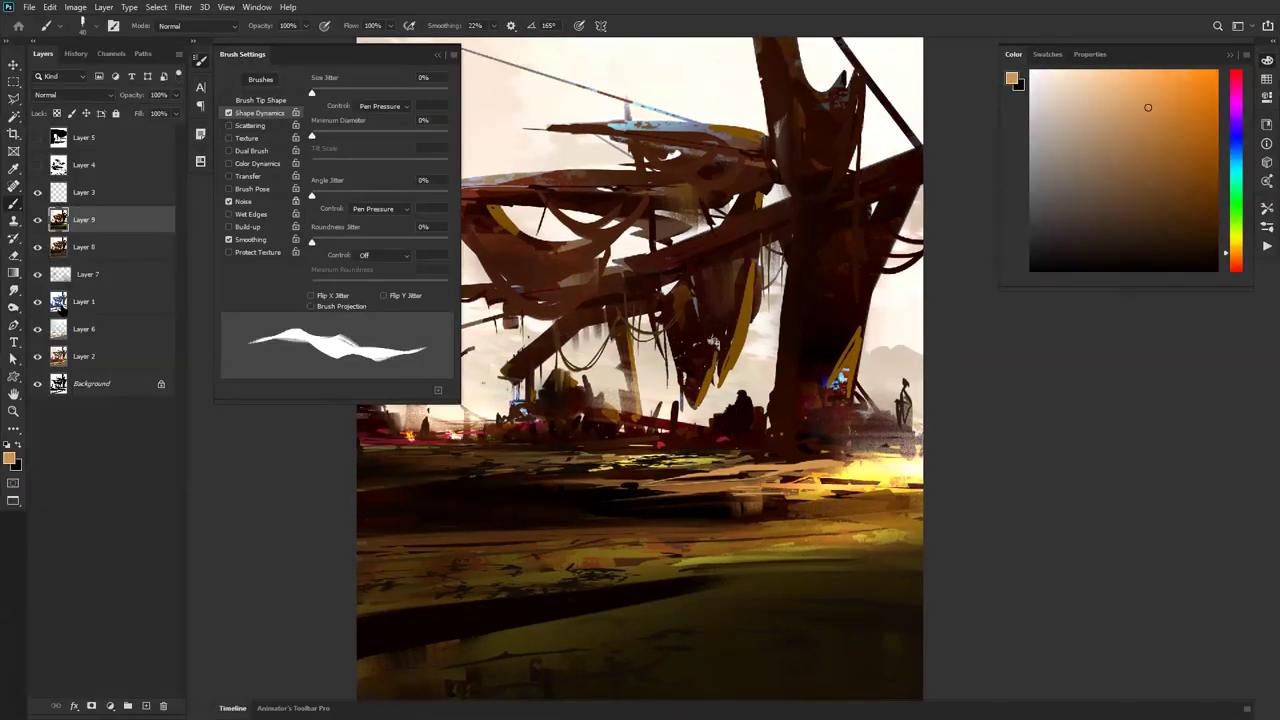
ctrl+click(58, 303)
key(w)
drag(38, 204, 39, 275)
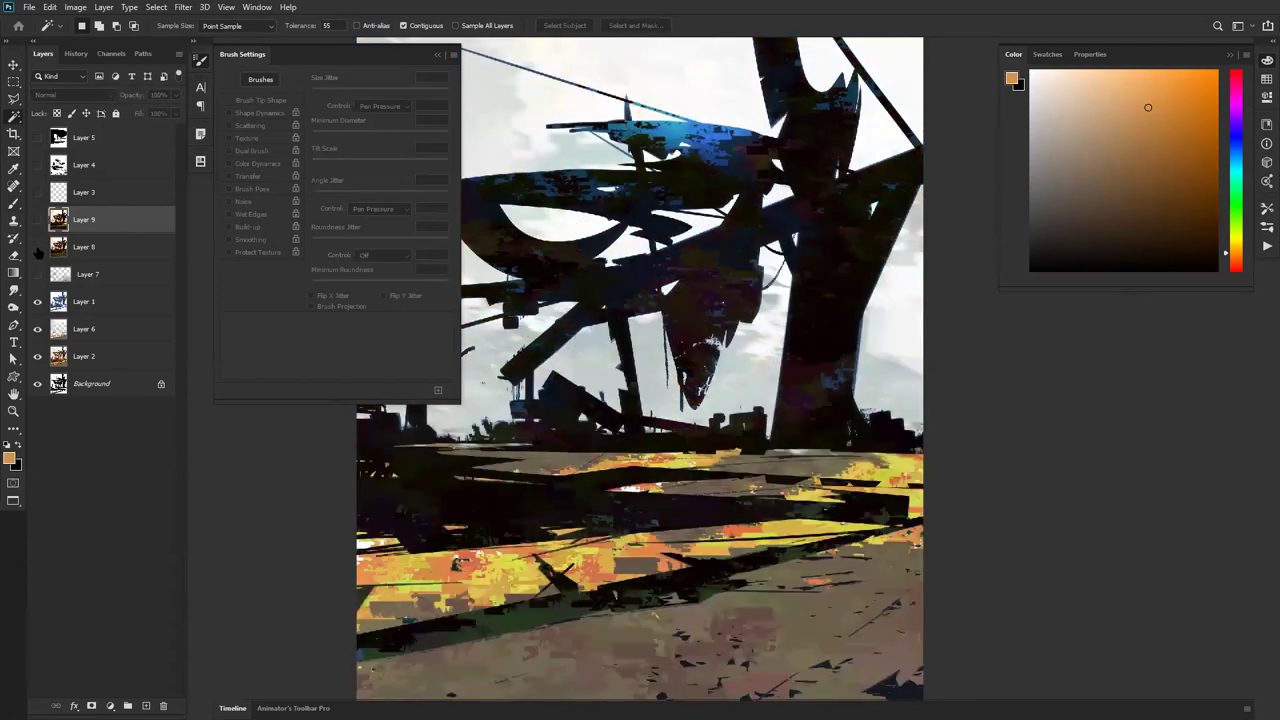
click(38, 302)
click(38, 302)
Step: Select Layer 1 and hide Layers 6 and 2, leaving it over the black-and-white Background
key(z)
key(ctrl+minus)
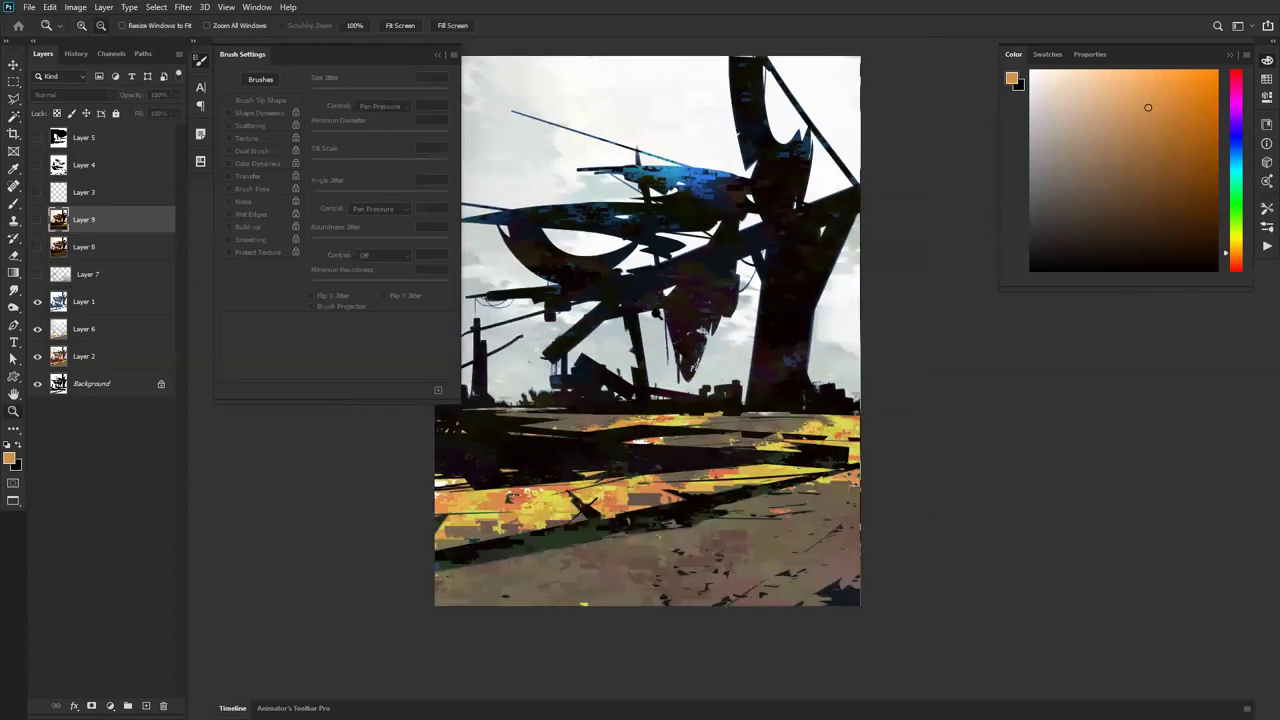
click(648, 318)
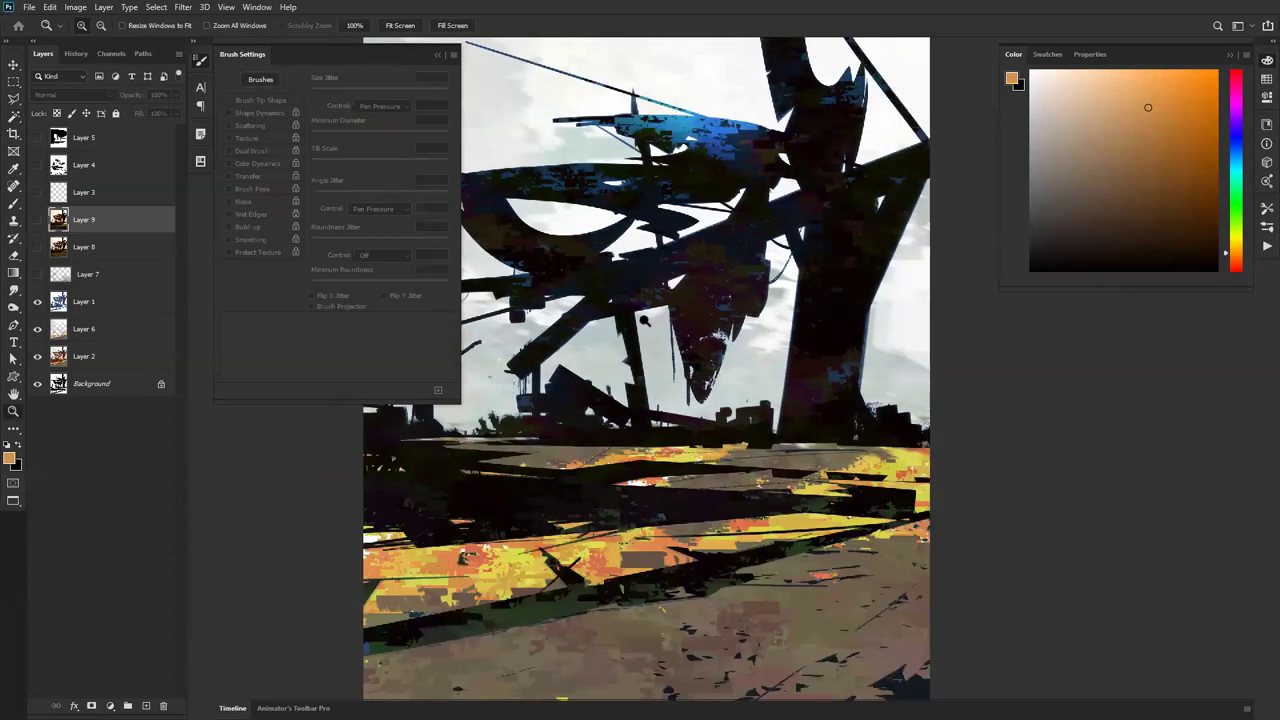
alt+click(645, 325)
alt+click(688, 308)
click(688, 308)
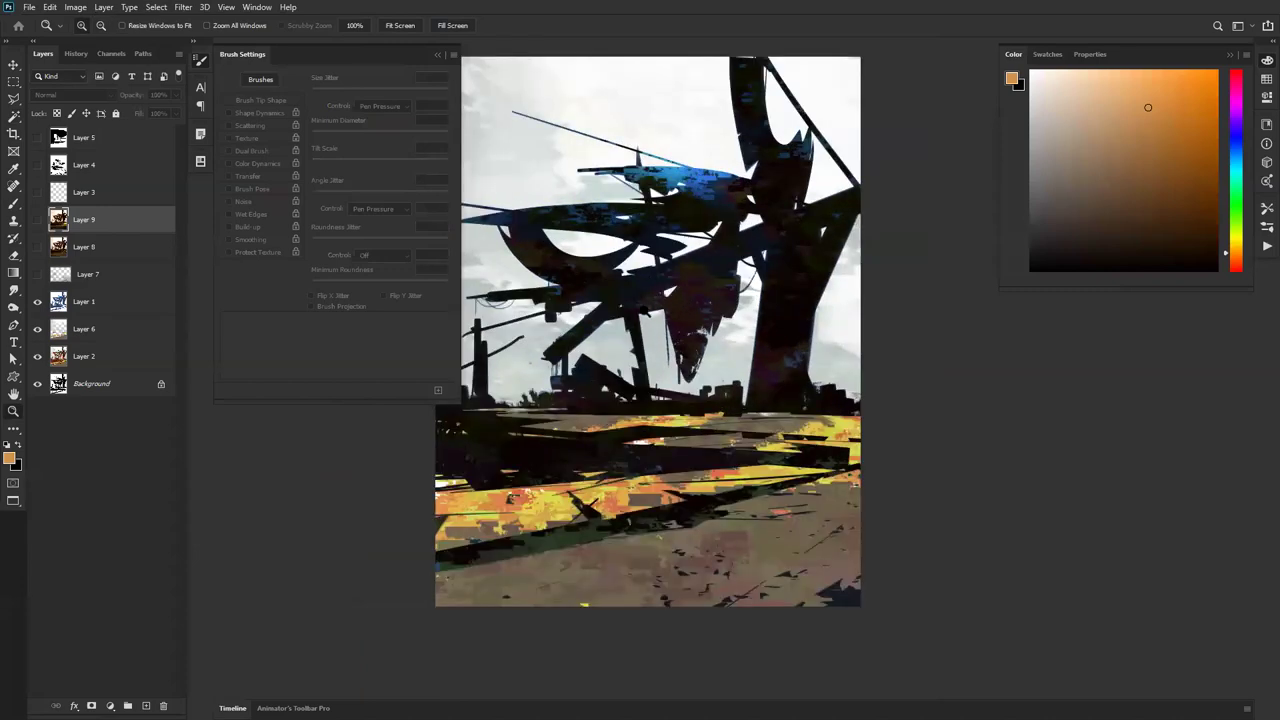
click(72, 305)
click(37, 329)
click(37, 356)
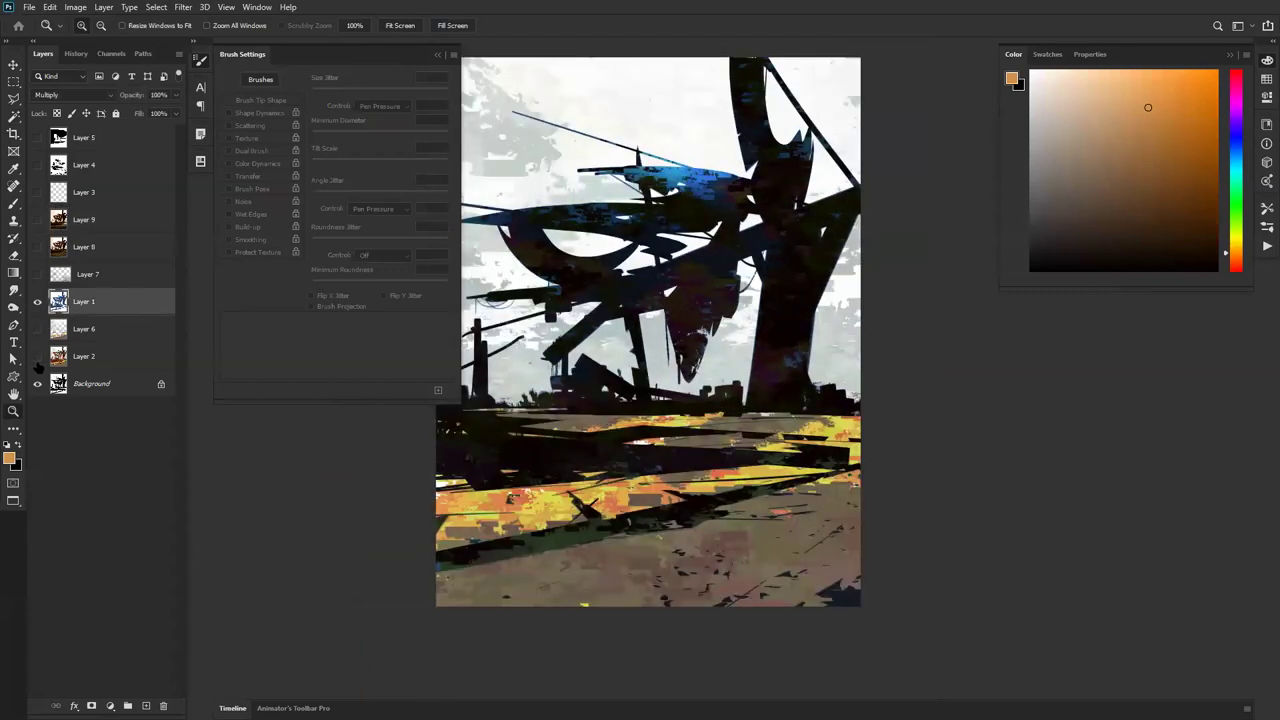
click(37, 384)
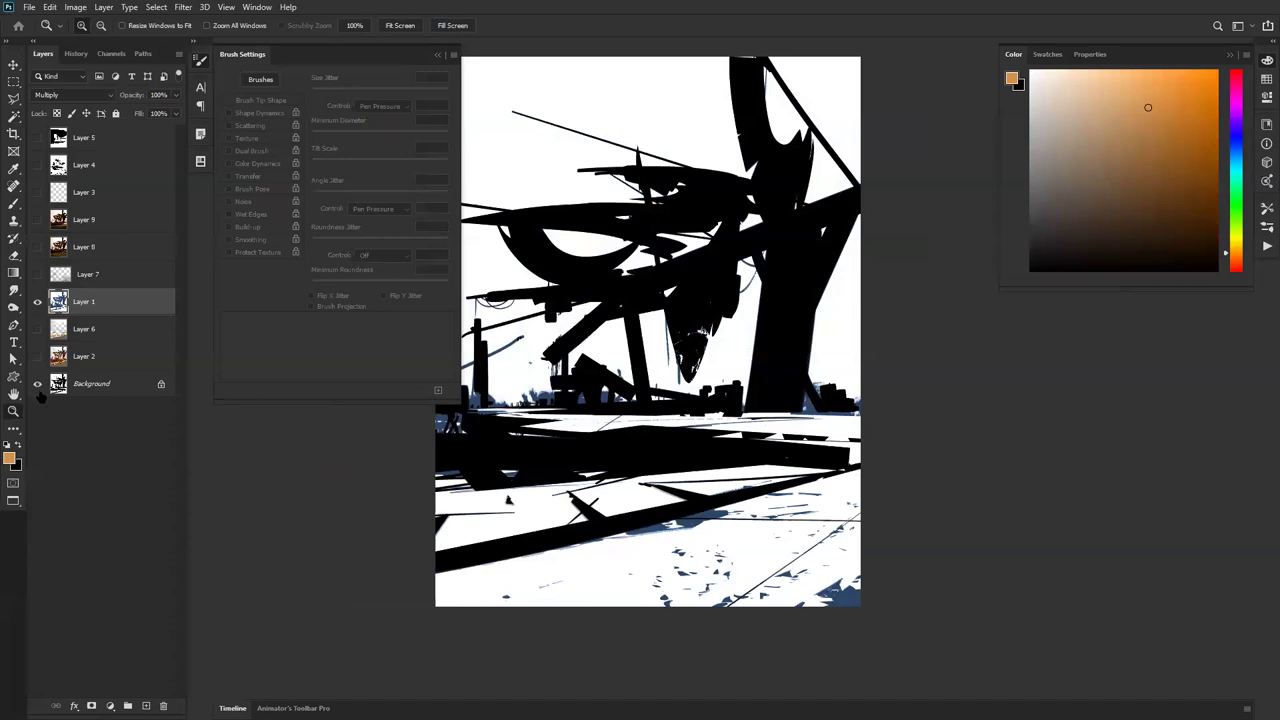
Step: Try the Magic Wand and Quick Selection tools on the black-and-white drawing and clear the selection
key(f)
key(f)
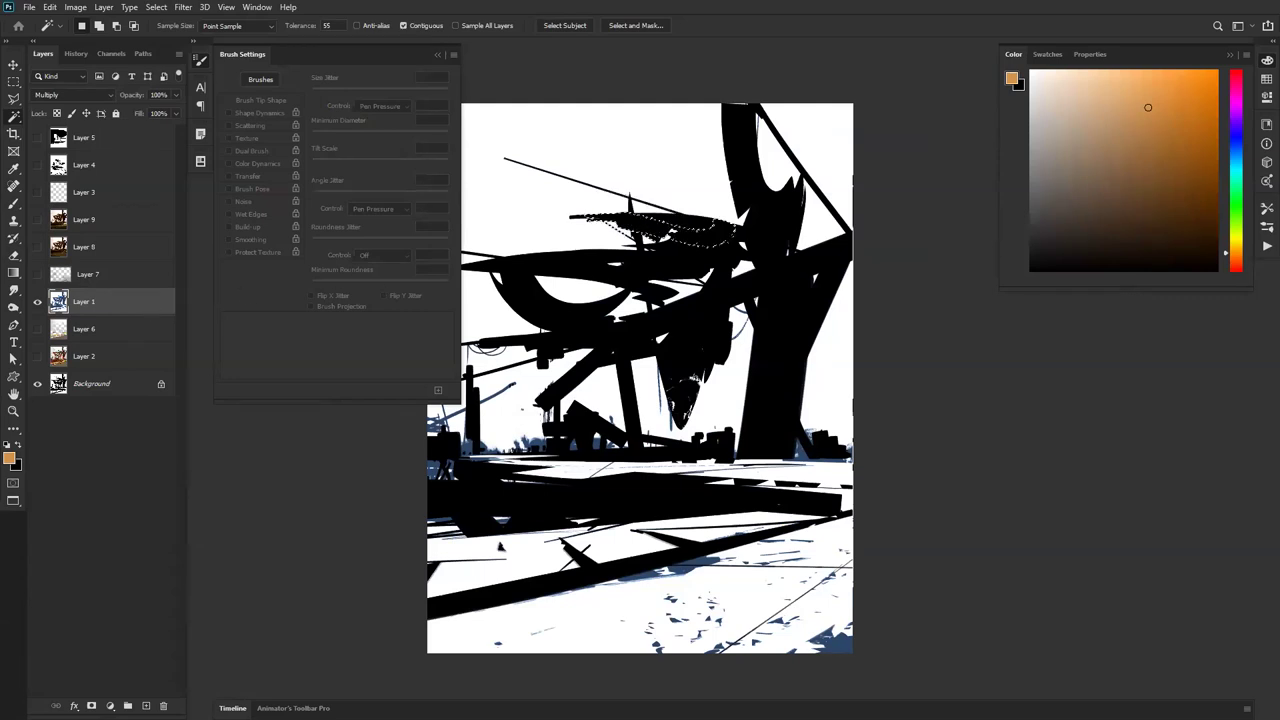
key(shift+w)
key(shift+w)
key(shift+w)
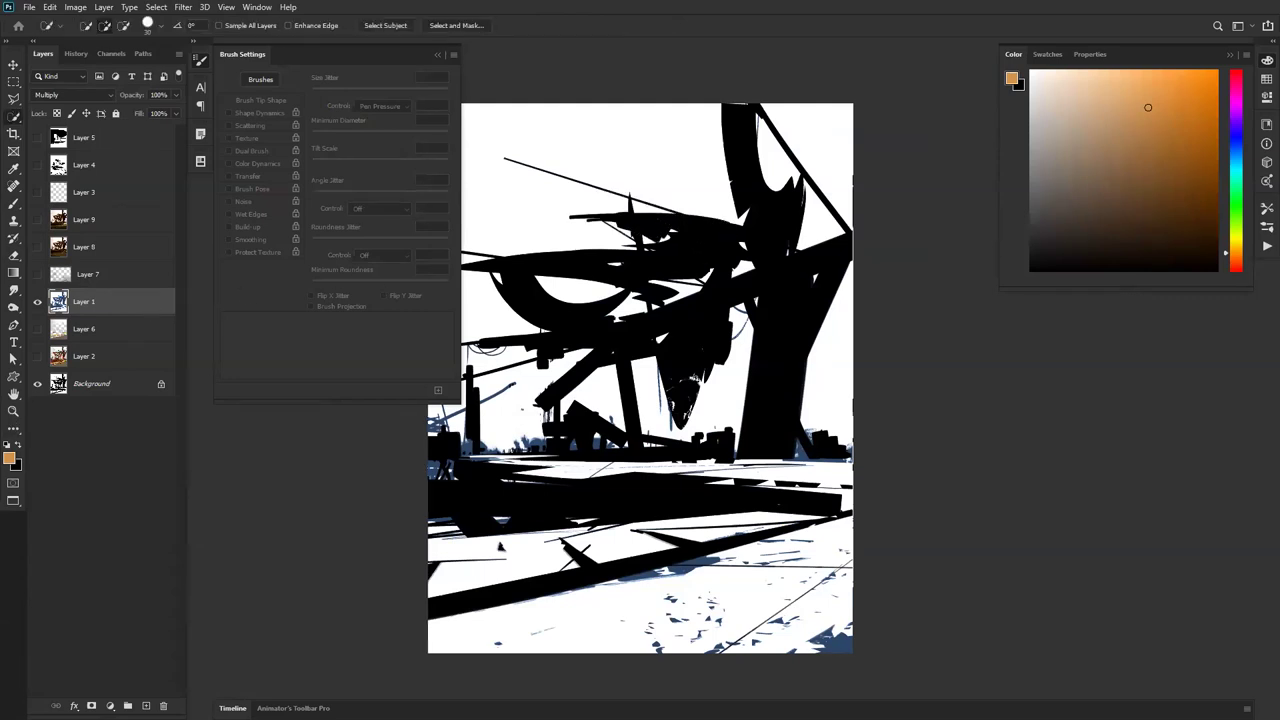
click(621, 568)
key(ctrl+d)
key(shift+w)
key(shift+w)
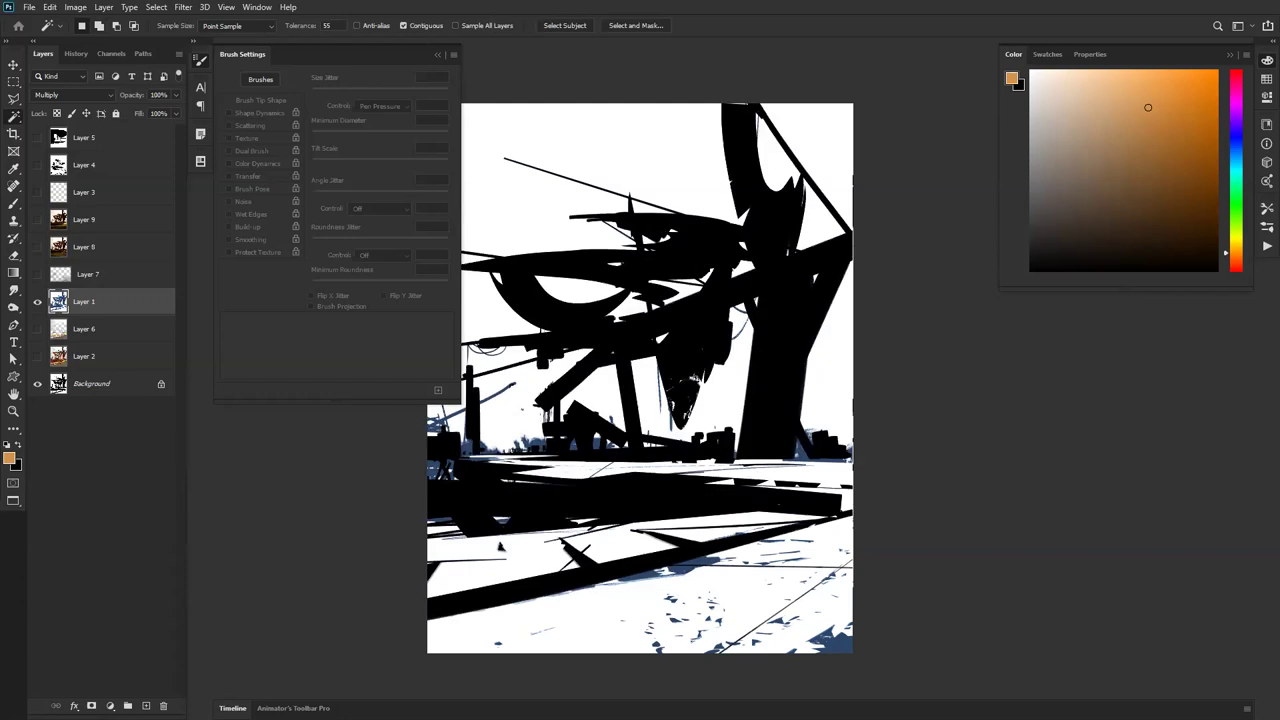
Step: Try selecting the black beams and trunk with Quick Selection strokes, and deselect everything
drag(708, 242, 628, 234)
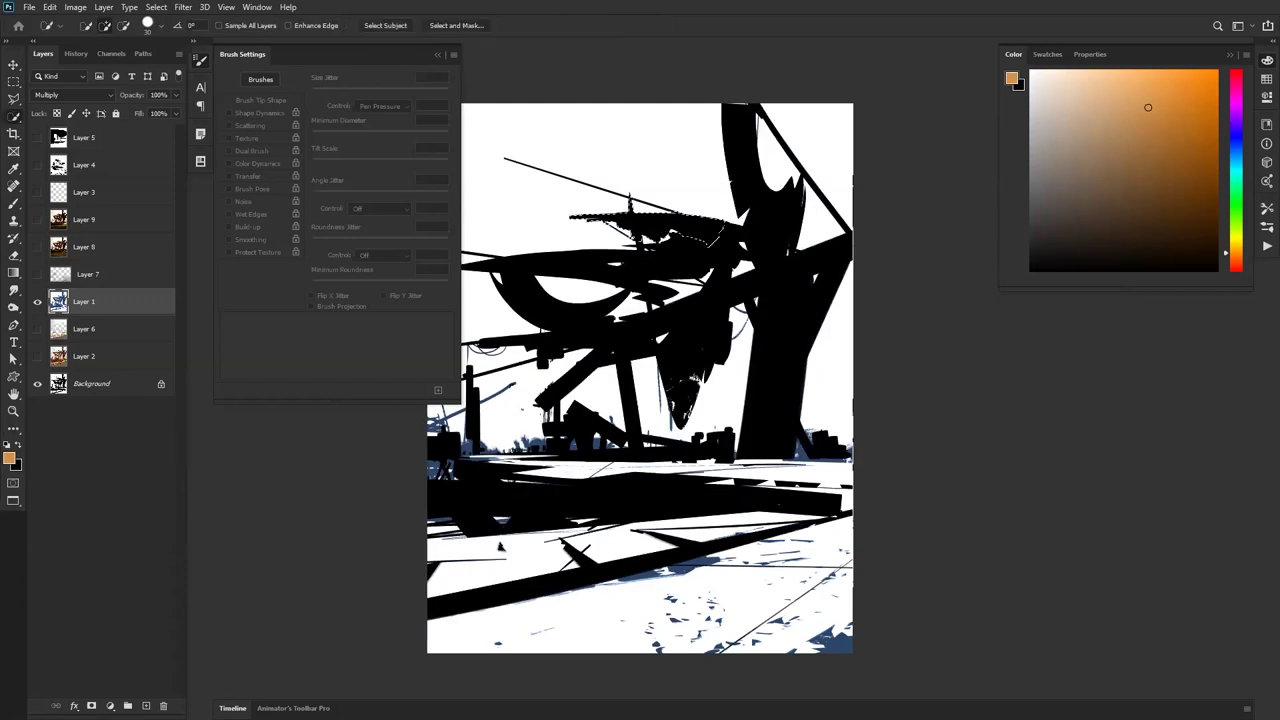
drag(690, 264, 662, 290)
drag(600, 263, 545, 264)
drag(568, 313, 694, 350)
drag(775, 270, 778, 372)
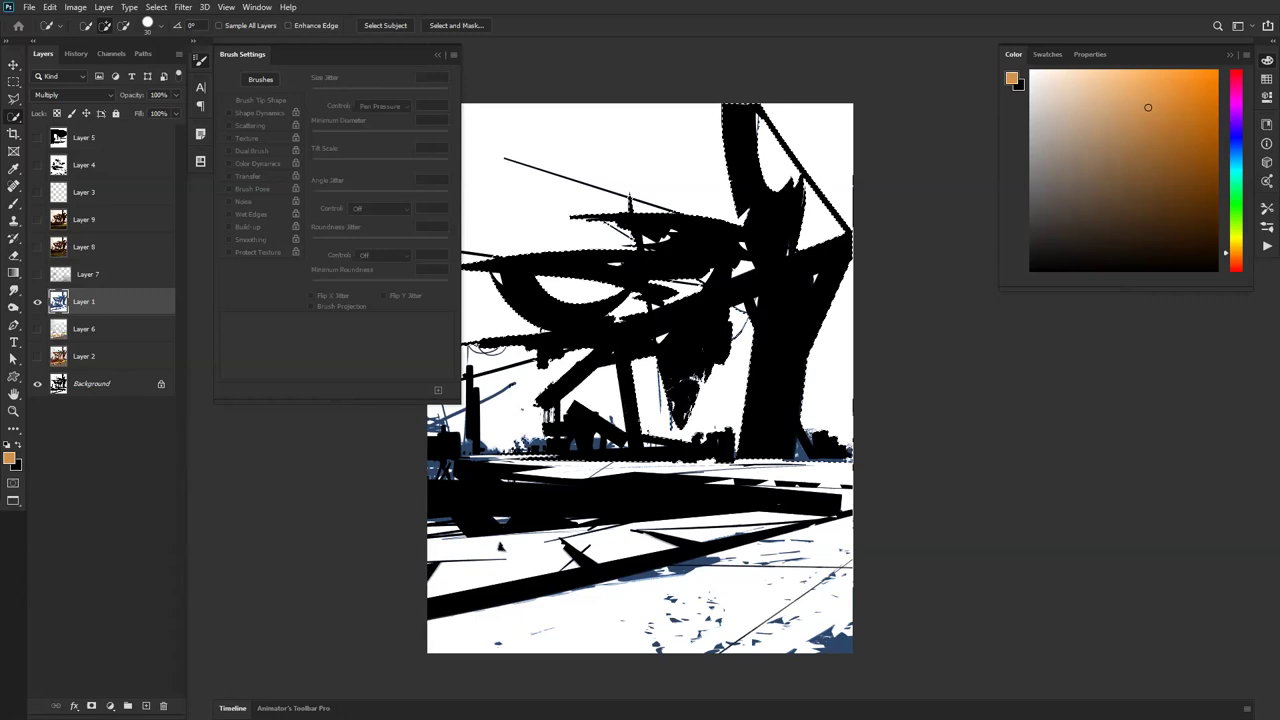
key(ctrl+d)
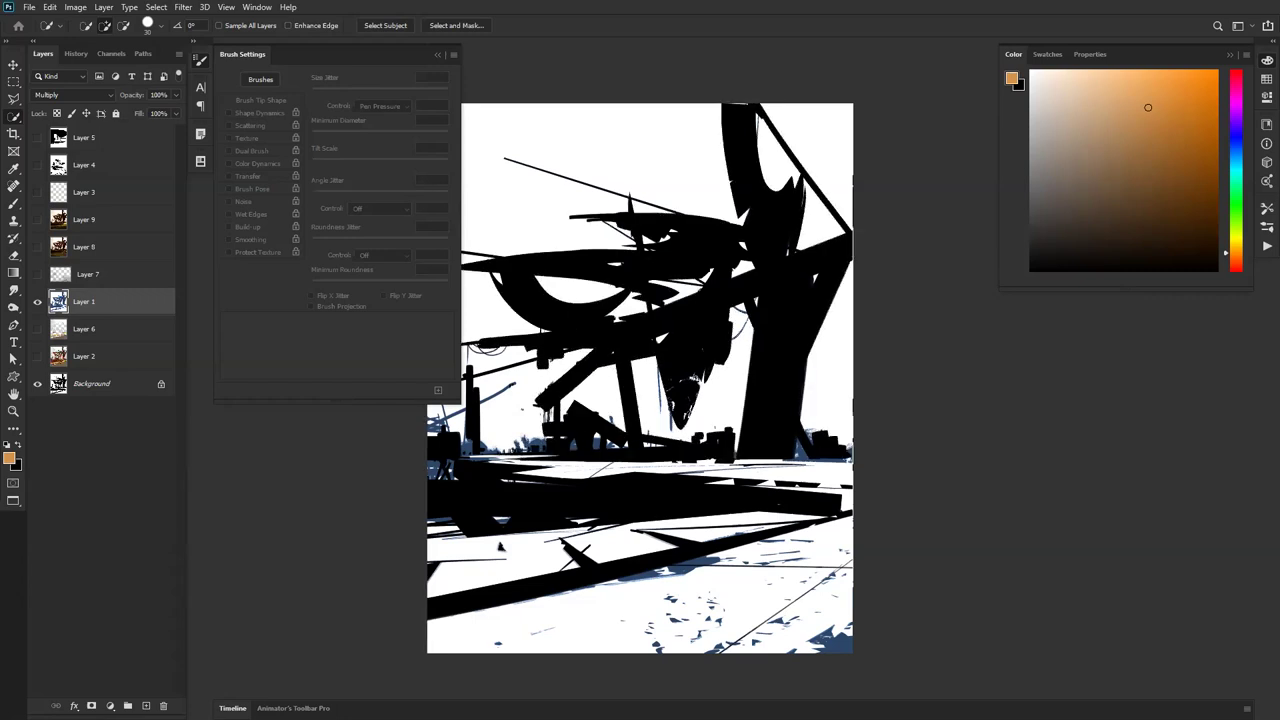
drag(725, 235, 632, 222)
key(ctrl+d)
Step: Duplicate Layer 1, move the copy above Layer 9, and show Layer 9
key(ctrl+j)
drag(126, 305, 116, 240)
click(37, 247)
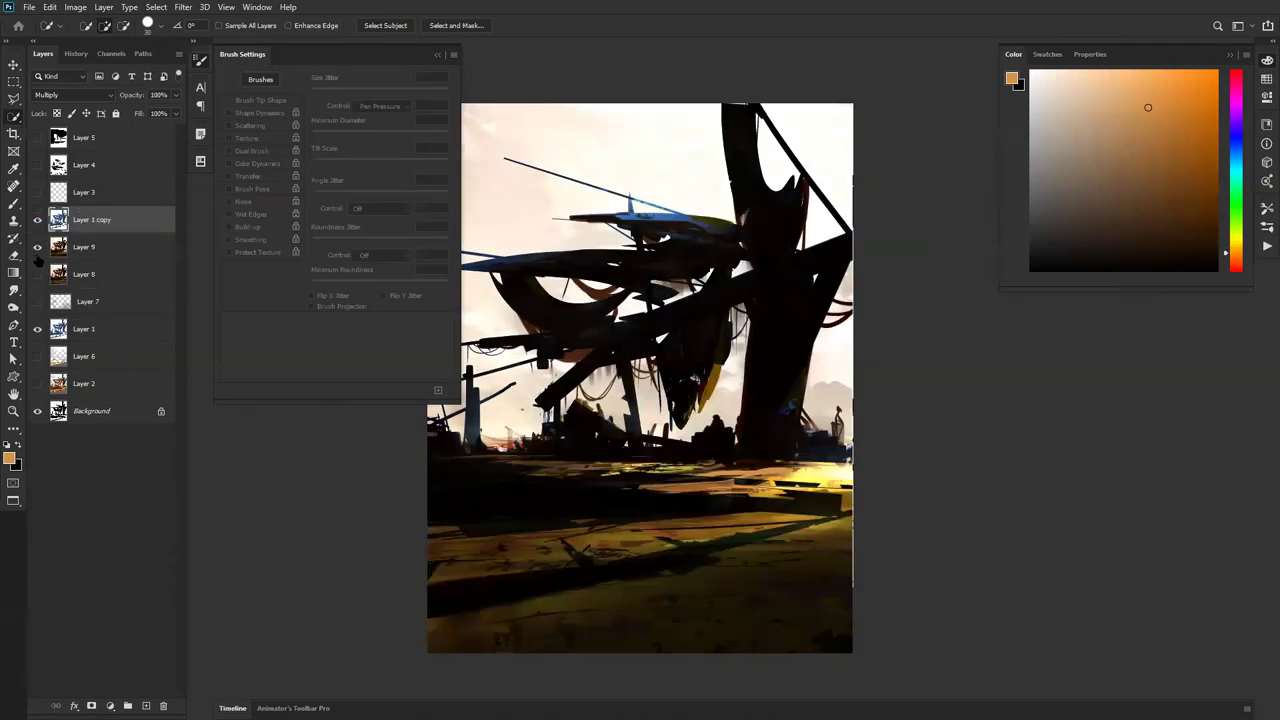
Step: Lower the Layer 1 copy's fill to 70% and review the whole painting without the interface
drag(140, 114, 142, 115)
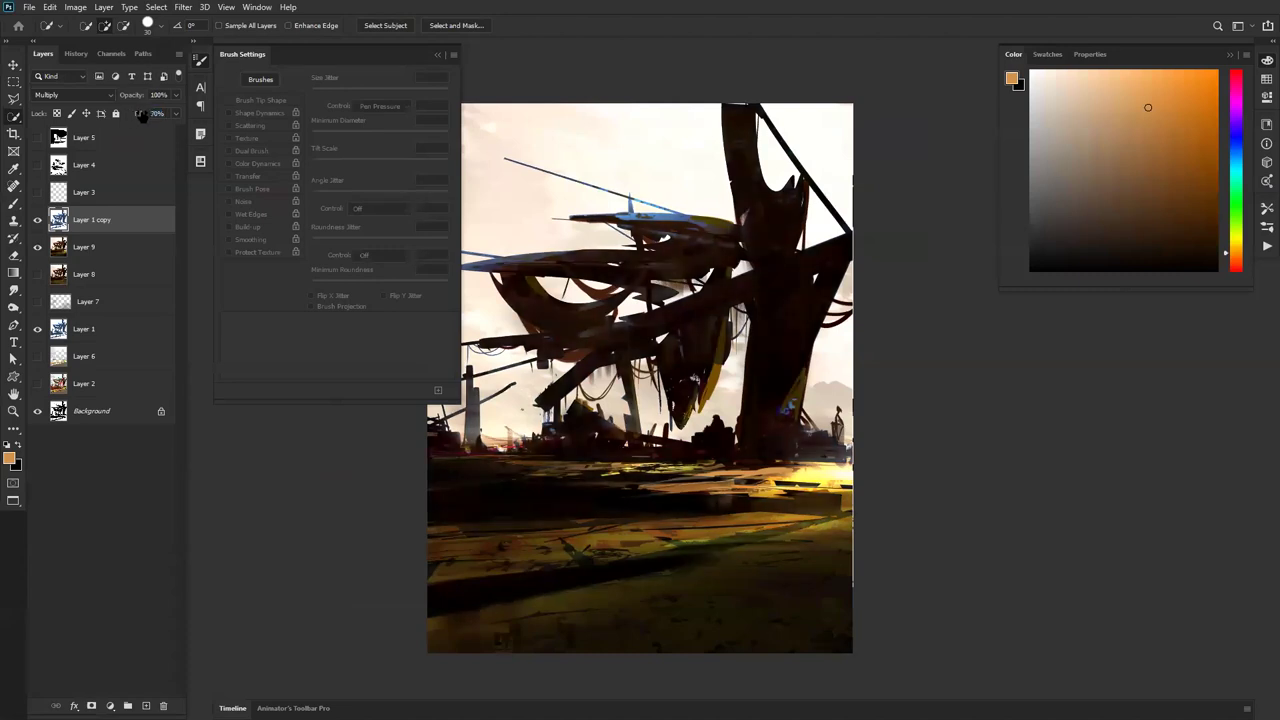
key(z)
alt+click(626, 401)
alt+click(626, 401)
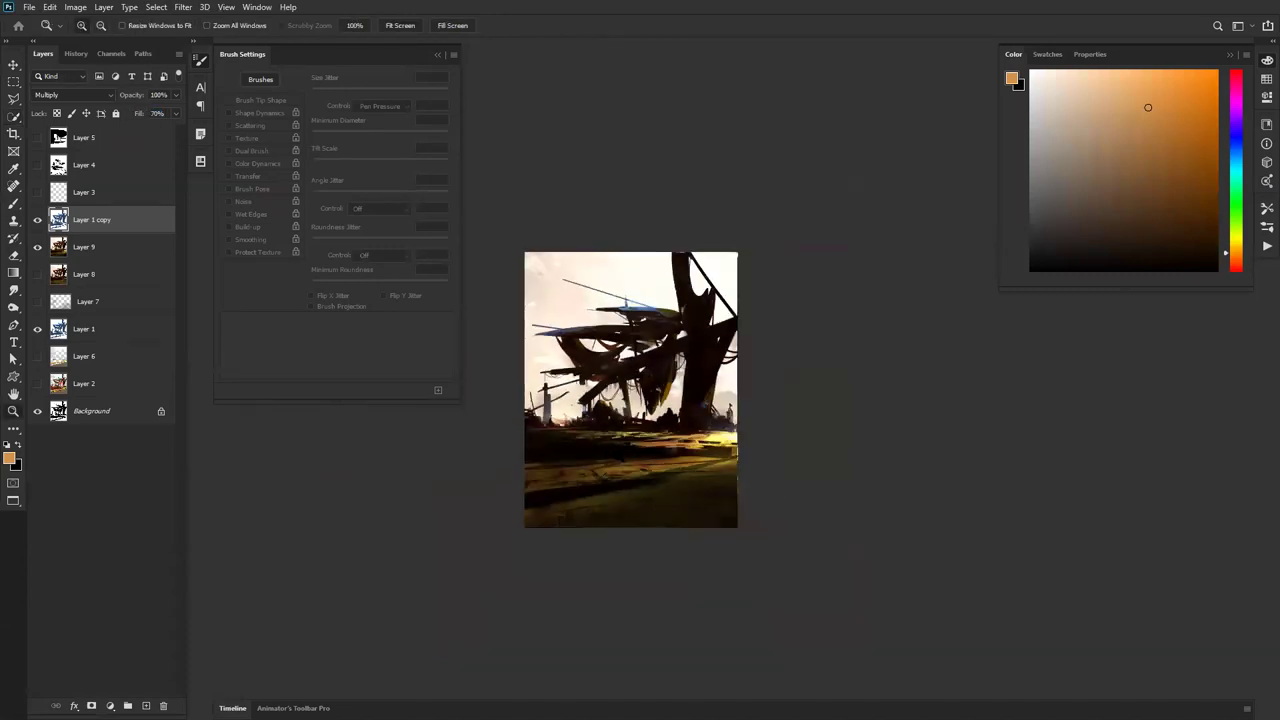
click(627, 456)
click(627, 456)
key(f)
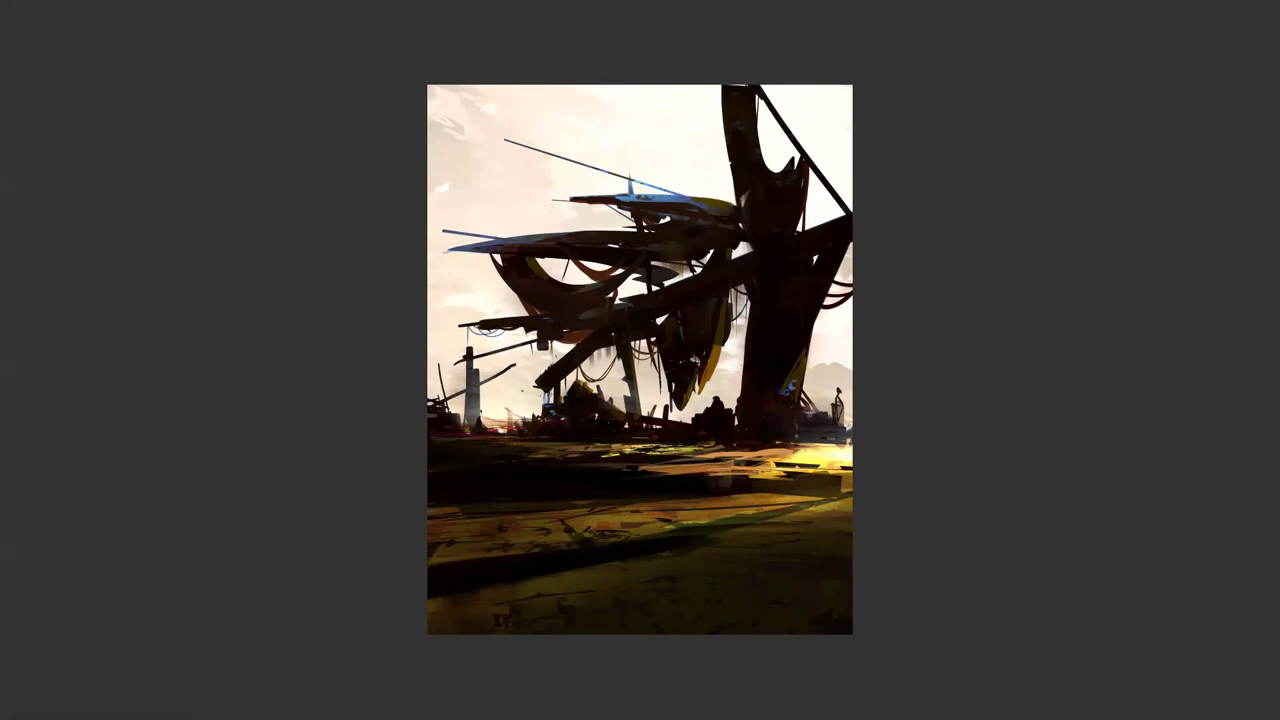
key(f)
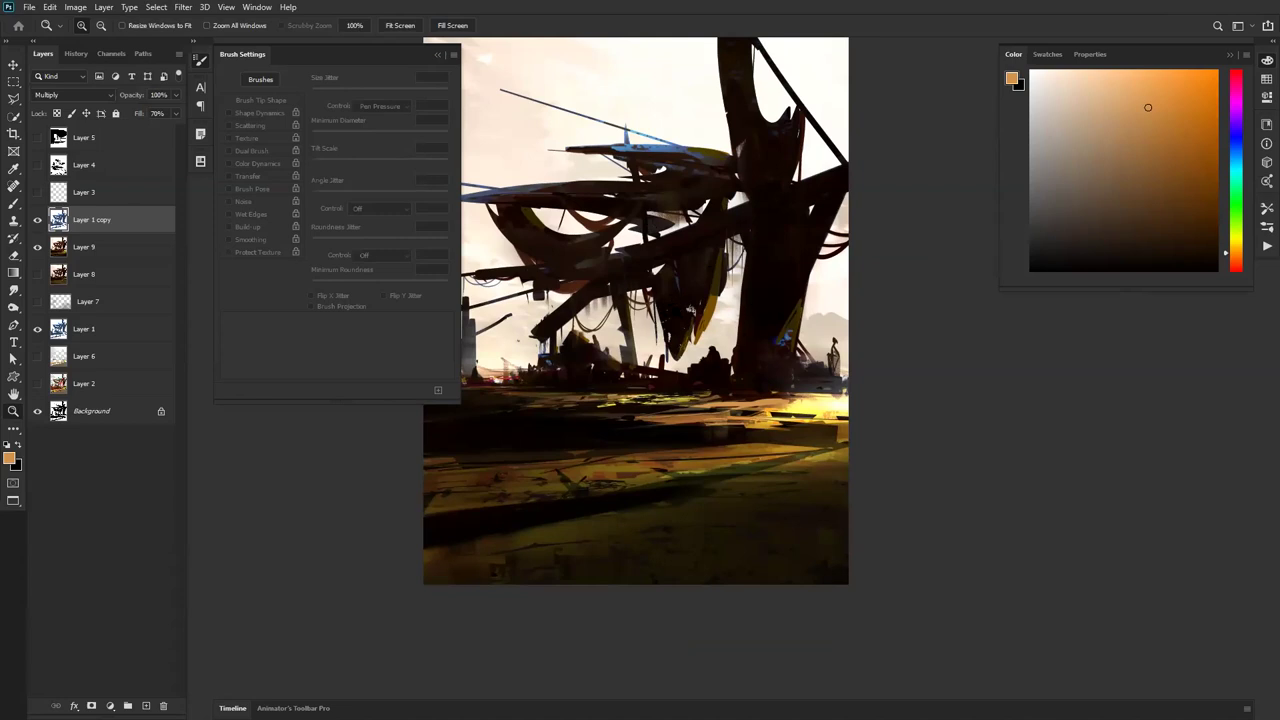
drag(730, 358, 812, 352)
Step: Add a new empty layer above Layer 1 copy and hide it
key(b)
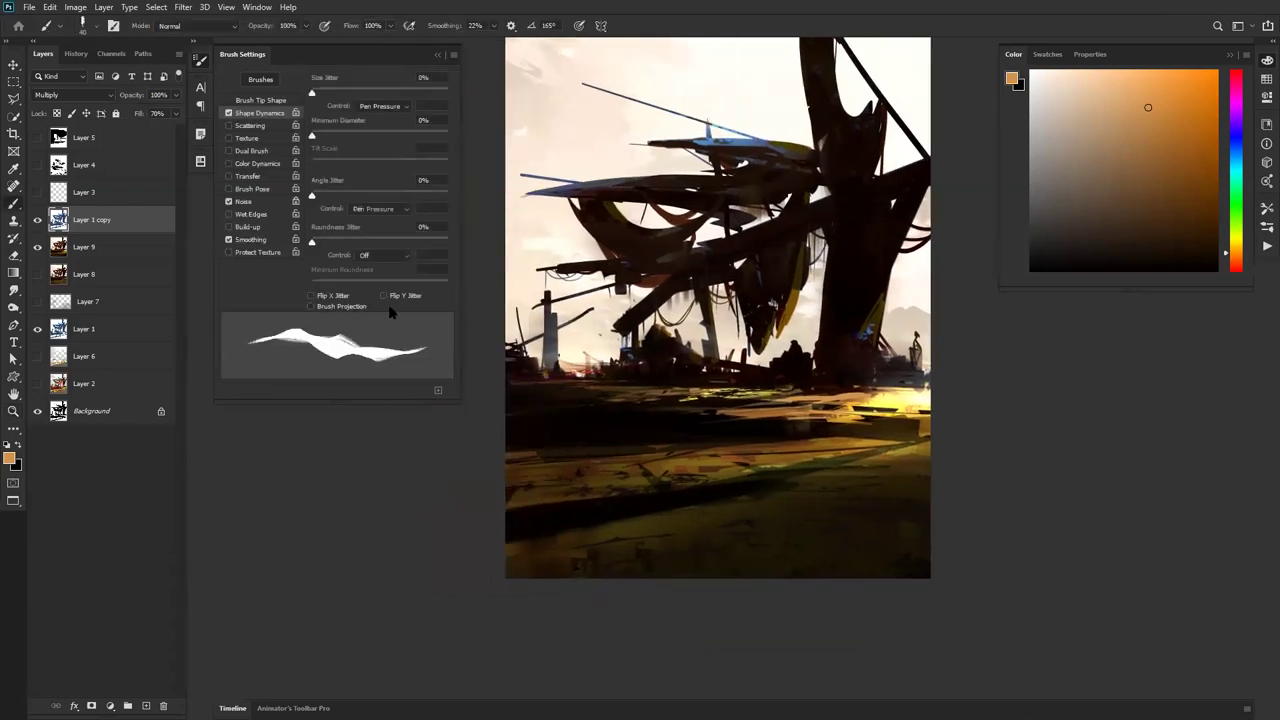
key(ctrl+shift+alt+n)
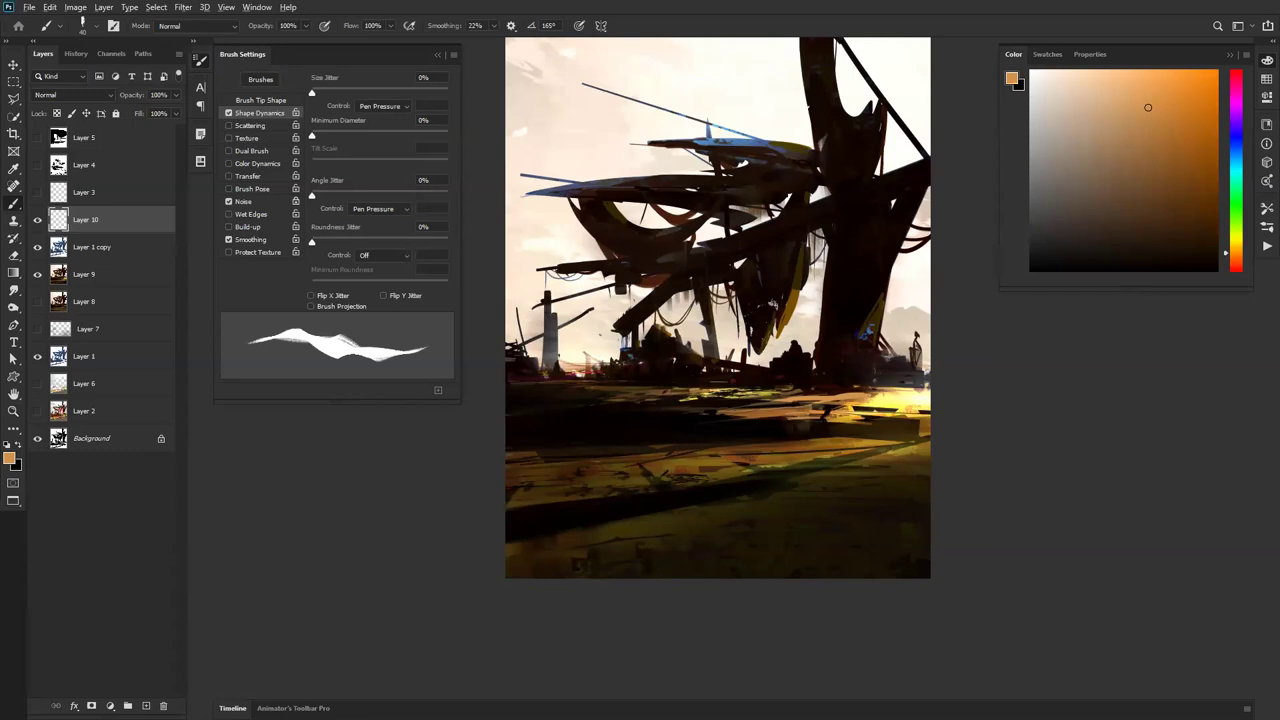
click(37, 219)
Step: Compare the painting with Layer 1 copy hidden and shown, and set that layer's fill to 98%
click(38, 252)
click(38, 252)
click(38, 252)
click(38, 250)
click(38, 250)
click(84, 252)
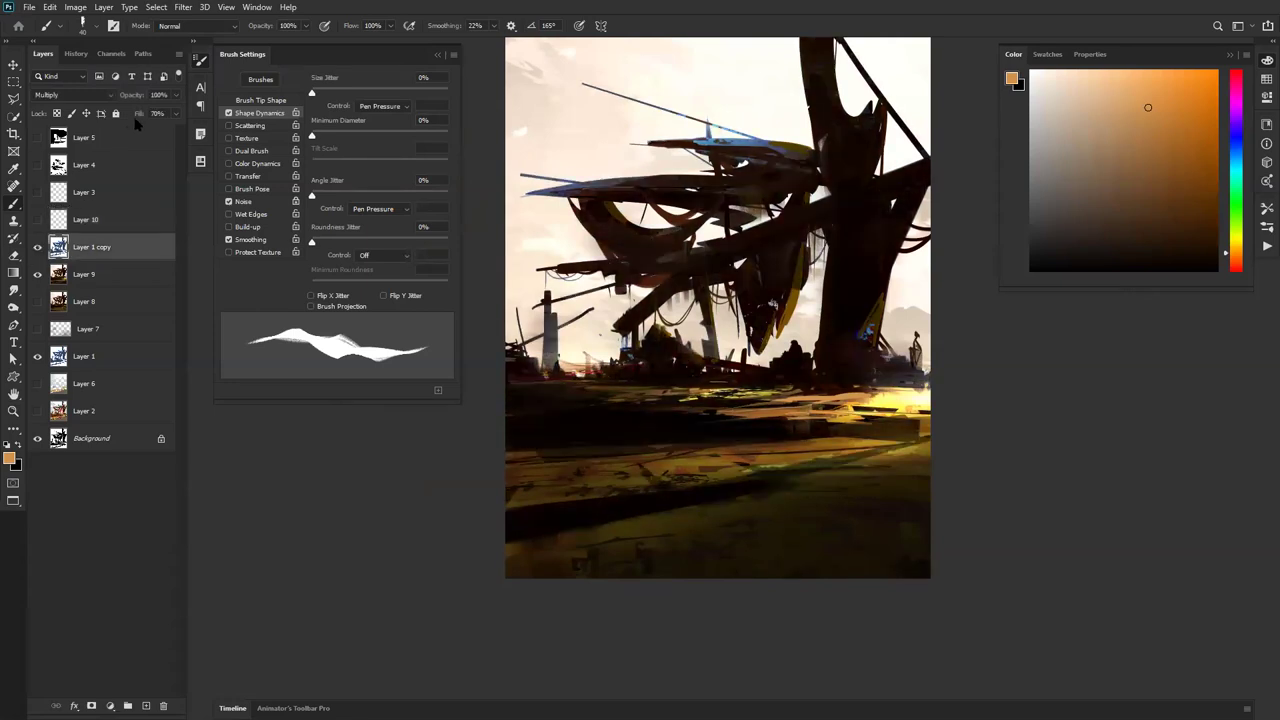
drag(137, 120, 141, 116)
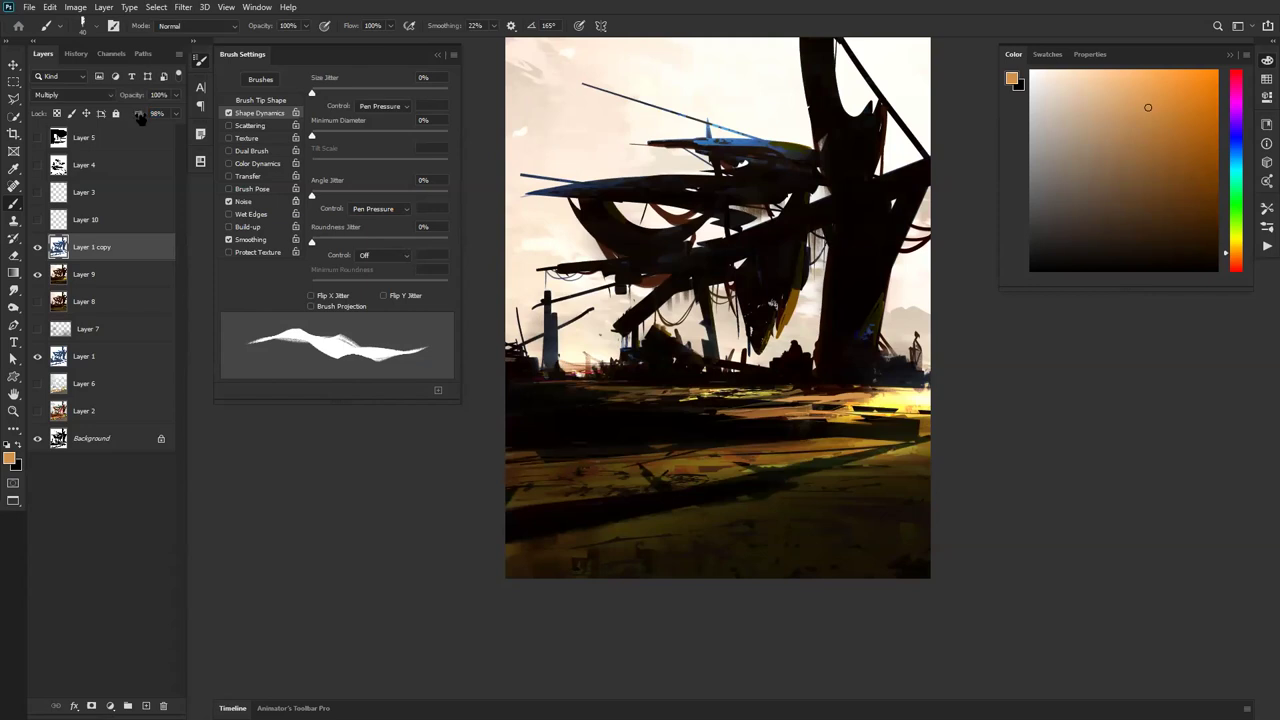
Step: Apply Color Balance to Layer 1 copy, shifting its midtones to -97 cyan and -4 magenta with some added blue
key(ctrl+b)
drag(1061, 204, 1093, 220)
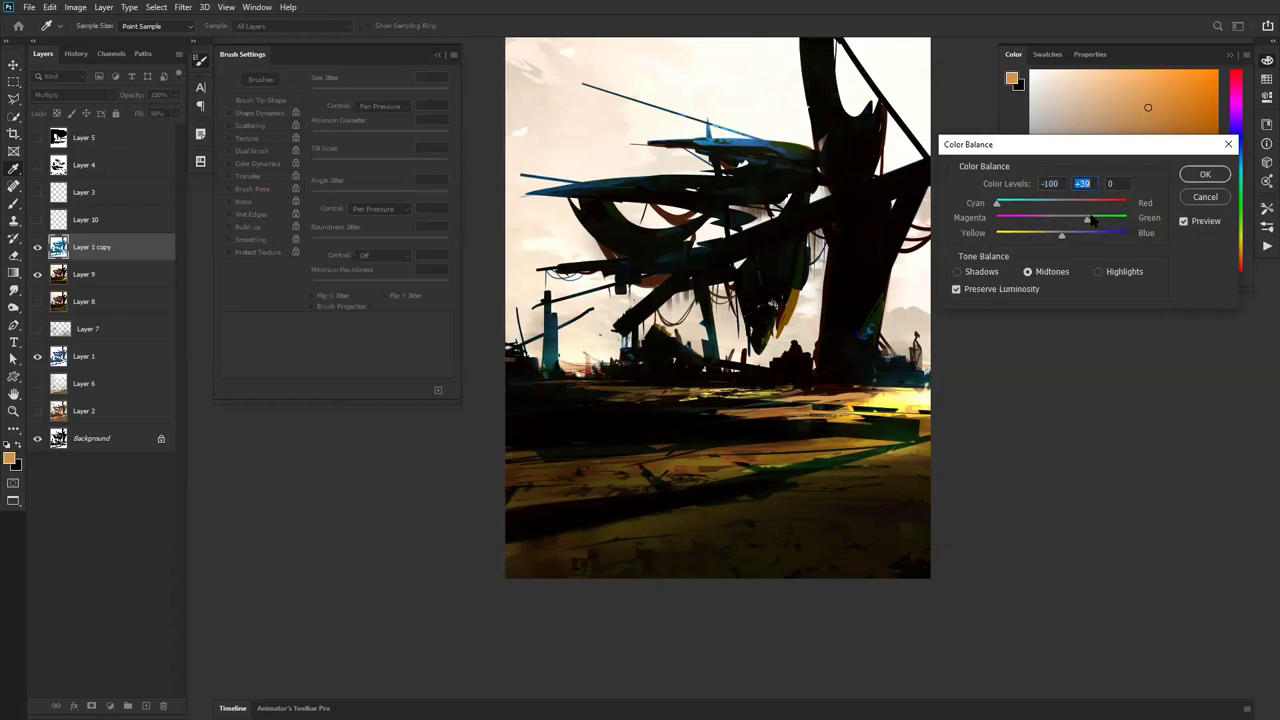
click(1000, 205)
mouse_move(1075, 219)
mouse_down()
mouse_move(1060, 220)
mouse_move(1064, 238)
mouse_move(1090, 238)
mouse_move(1051, 240)
mouse_move(1064, 236)
mouse_up()
click(1076, 234)
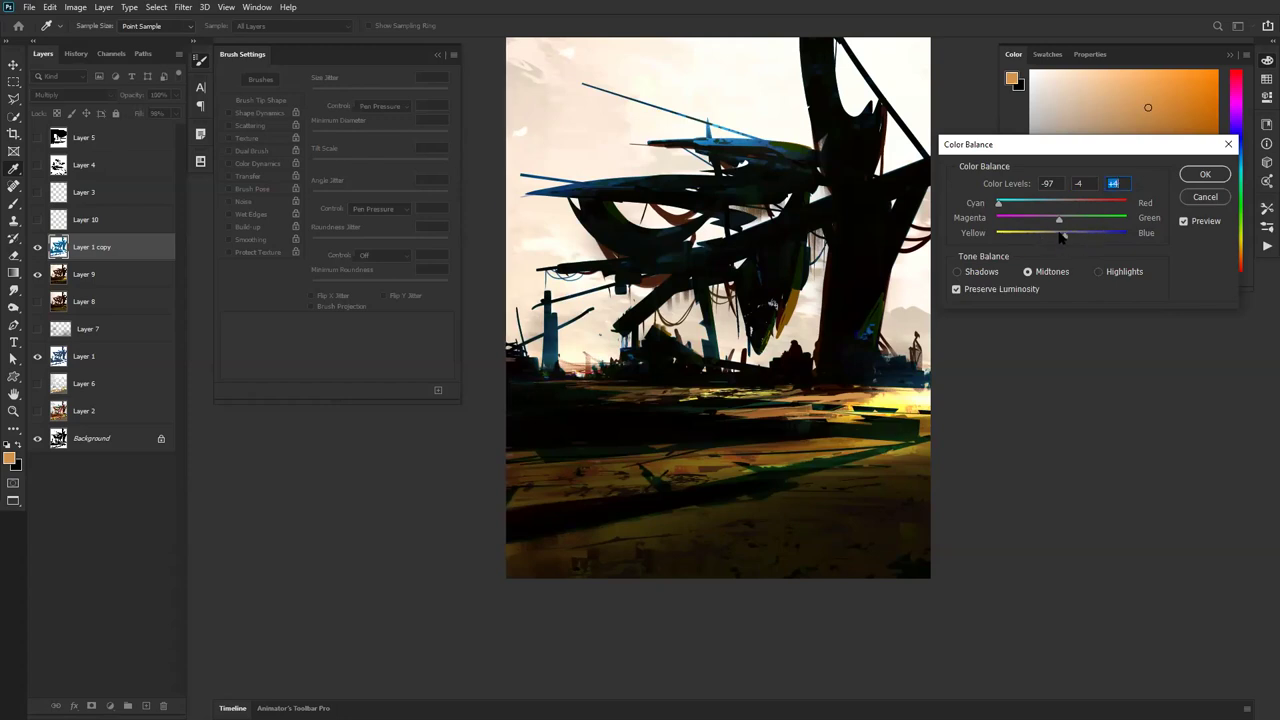
click(1090, 238)
click(1205, 174)
Step: Outline a jagged patch of the lower-right ground, stamp the visible layers into a new layer, and copy the patch onto its own layer
key(z)
alt+click(682, 448)
alt+click(688, 444)
click(690, 442)
key(ctrl+plus)
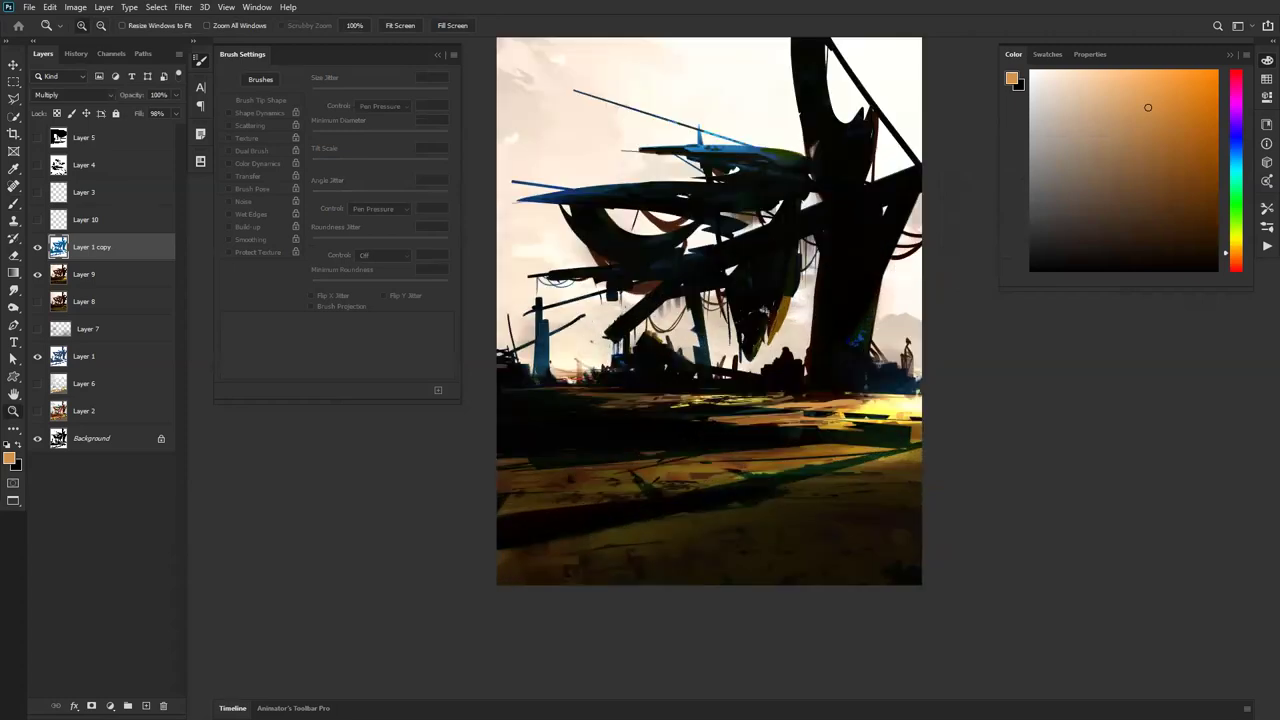
key(l)
click(972, 430)
click(768, 486)
click(804, 492)
click(698, 538)
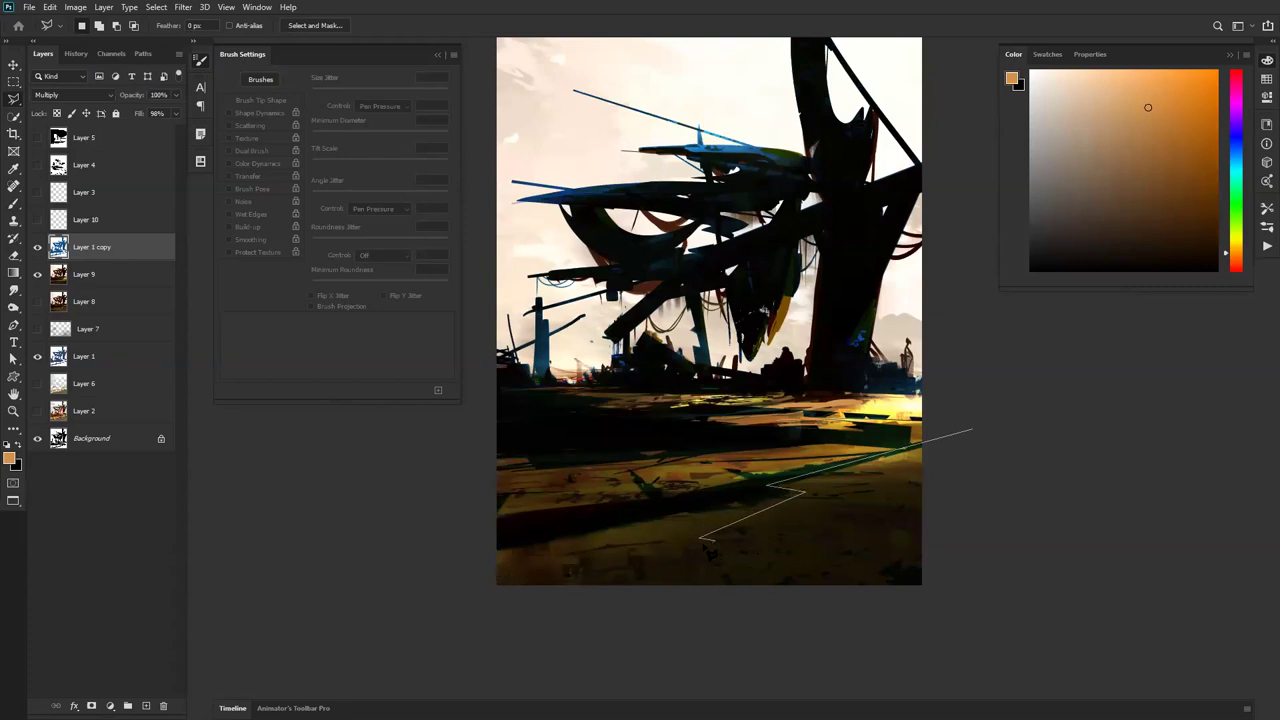
click(1062, 582)
click(972, 432)
key(ctrl+alt+shift+e)
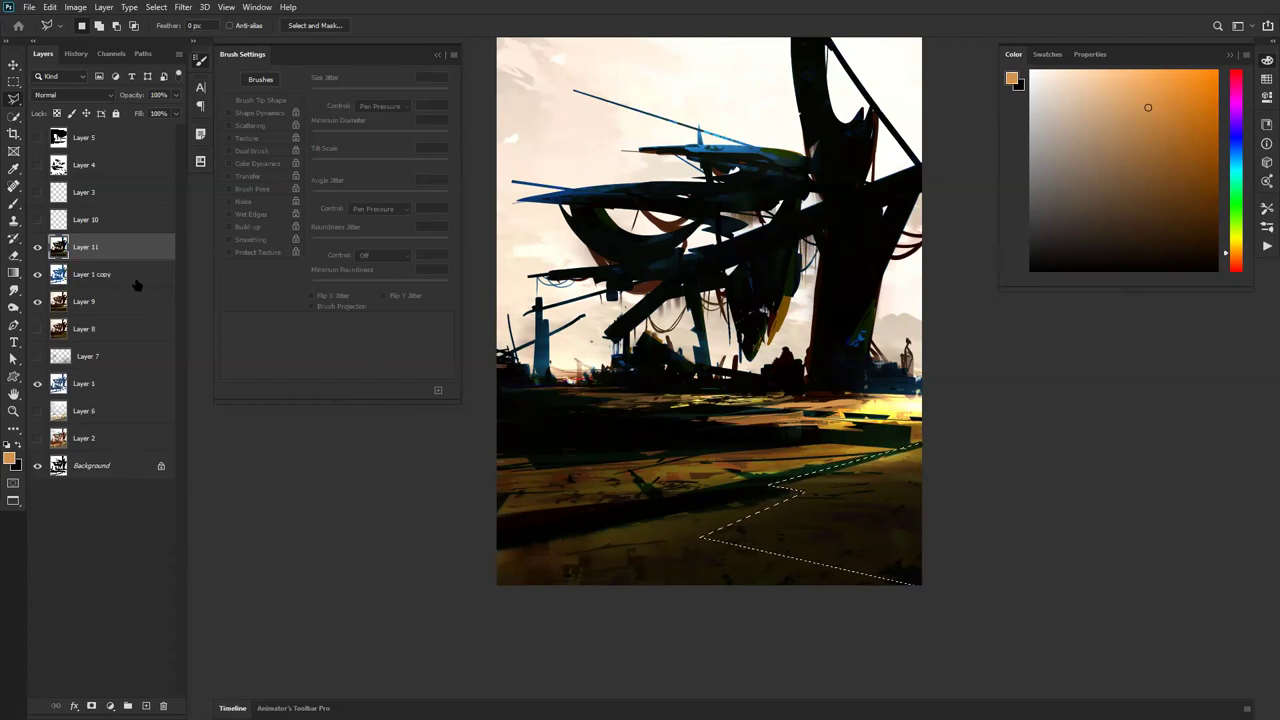
key(ctrl+j)
Step: Free-transform the copied ground patch, stretching and skewing it across the foreground to follow the perspective
key(ctrl+t)
drag(697, 586, 476, 610)
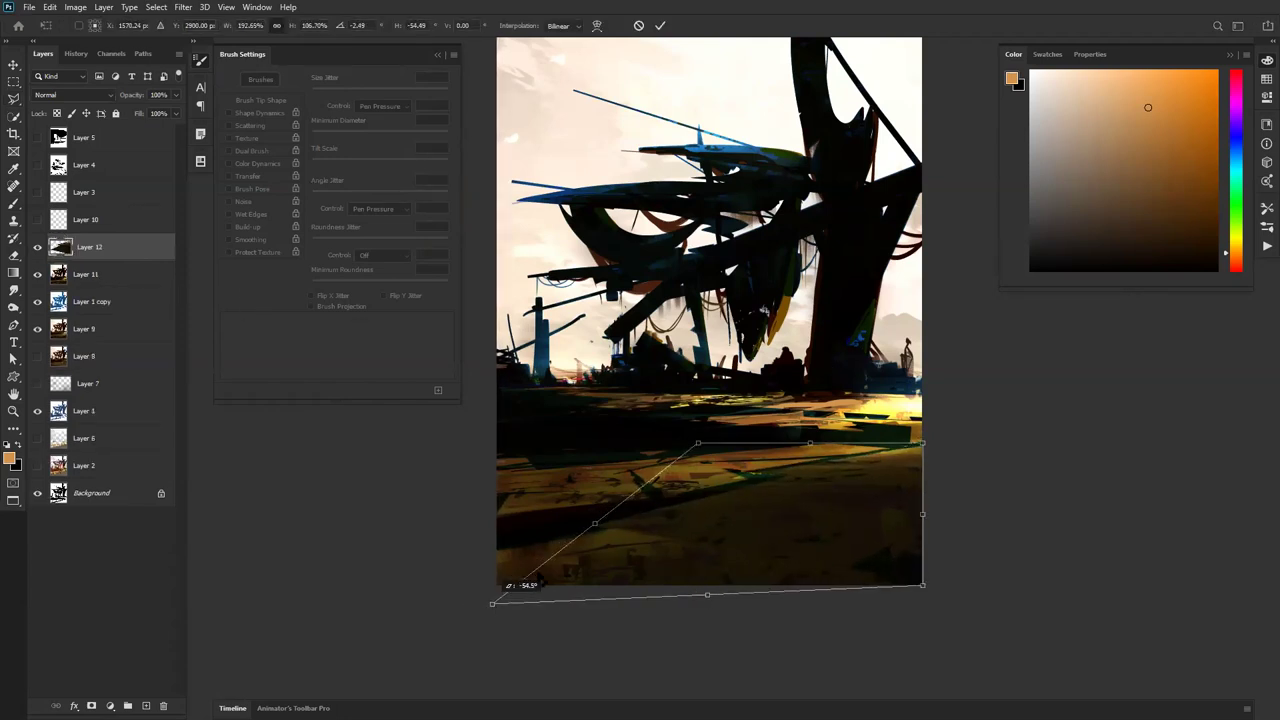
drag(854, 484, 845, 518)
drag(913, 477, 985, 447)
drag(1010, 470, 1048, 461)
drag(859, 523, 980, 540)
drag(930, 486, 932, 424)
drag(696, 662, 755, 600)
key(Return)
Step: Paint thin horizontal strokes across the foreground and middle ground using colors sampled from the nearby ground
key(b)
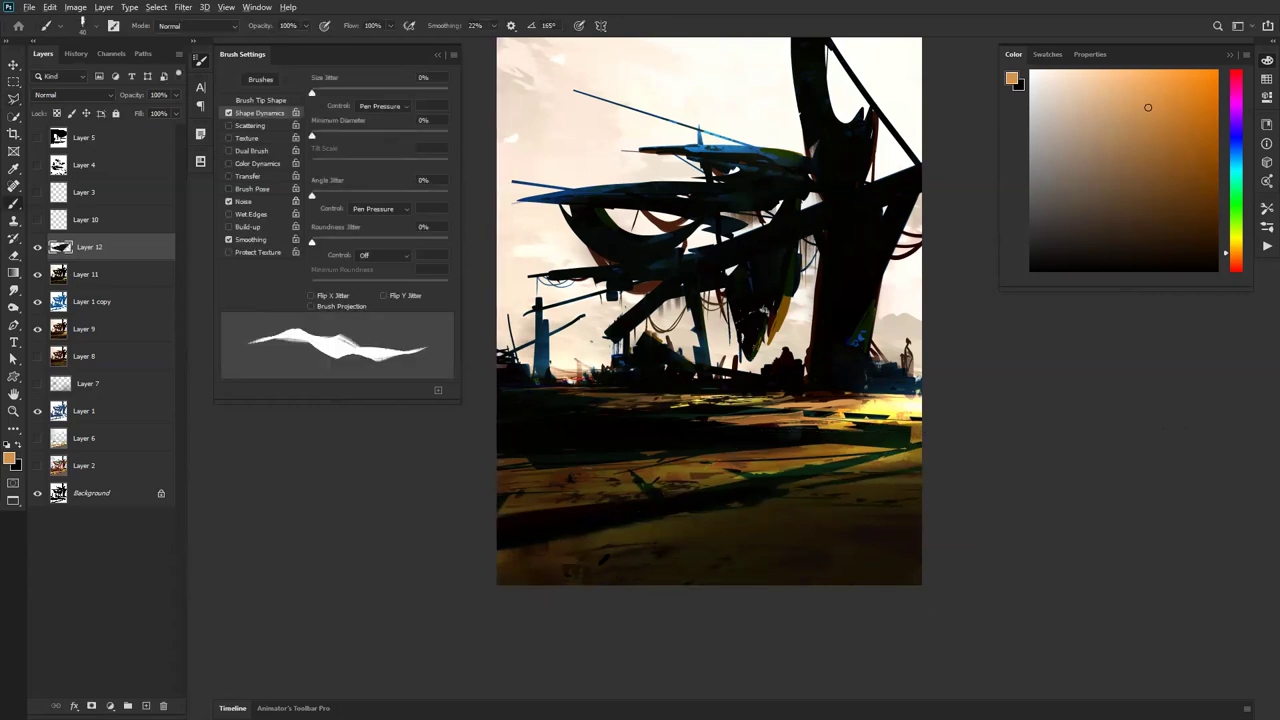
alt+click(605, 559)
key([)
mouse_move(608, 526)
mouse_down()
mouse_move(482, 515)
mouse_move(640, 529)
mouse_up()
alt+click(614, 495)
drag(734, 503, 584, 511)
drag(674, 504, 594, 508)
alt+click(612, 436)
alt+click(640, 428)
mouse_move(656, 418)
mouse_down()
mouse_move(546, 430)
mouse_move(668, 430)
mouse_move(540, 430)
mouse_up()
Step: Enlarge the brush to 100 px and paint dark sampled tones into the middle-ground shadow bands
key(])
key(])
key(])
key(])
key(])
key(])
alt+click(650, 438)
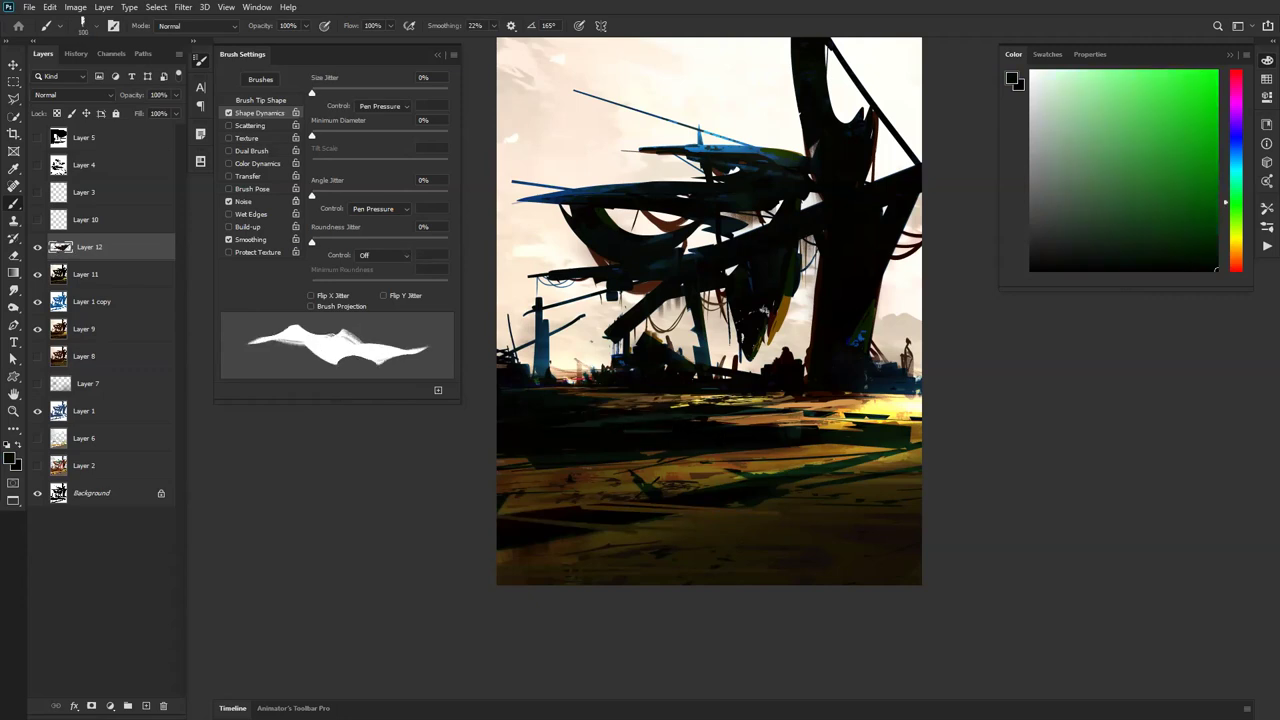
alt+click(588, 394)
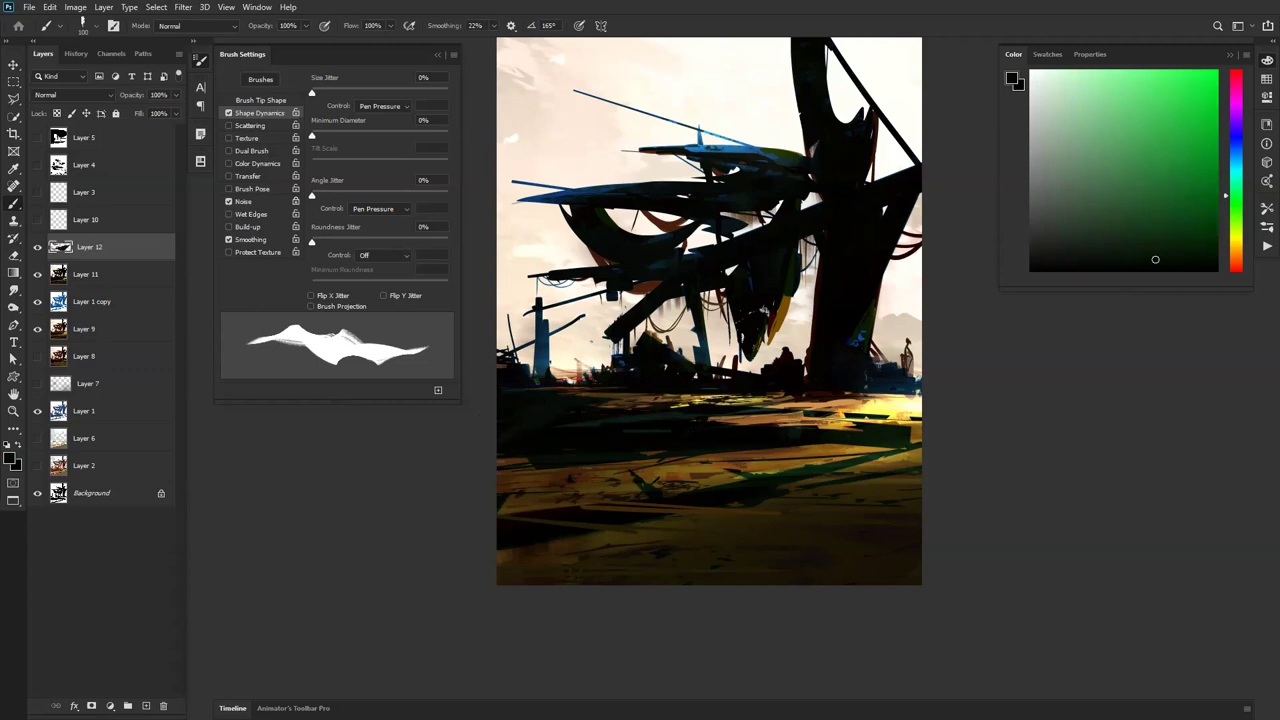
drag(797, 424, 781, 424)
Step: Reduce the brush to 40 px and add small accents near the horizon with sampled orange, brown and pale yellow
key(bracketleft)
key(bracketleft)
key(bracketleft)
key(bracketleft)
key(bracketleft)
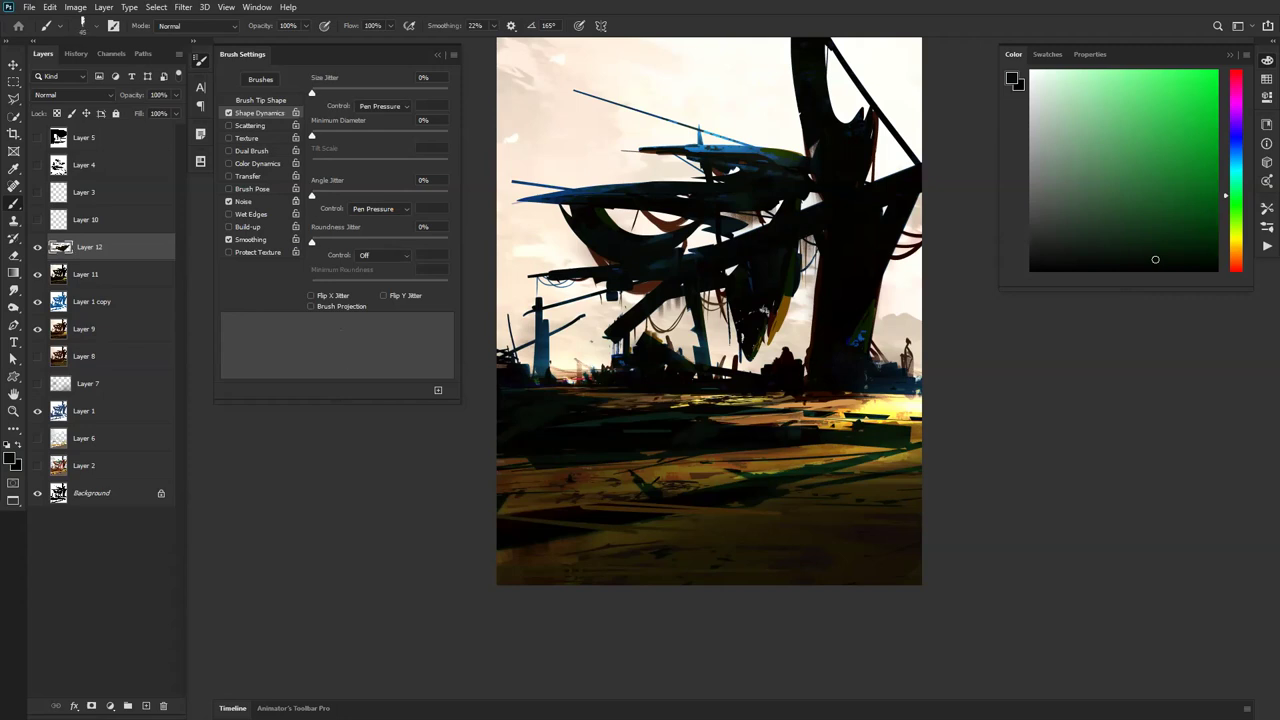
alt+click(812, 400)
key(bracketleft)
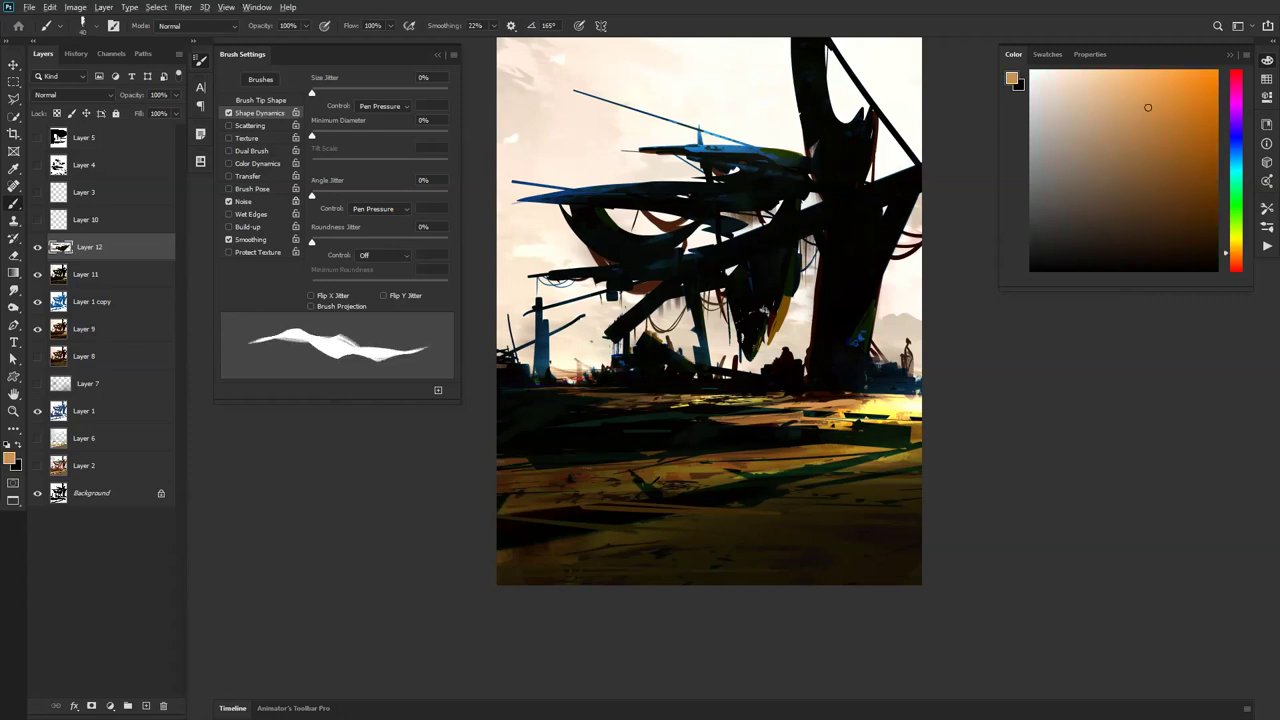
alt+click(570, 380)
alt+click(571, 381)
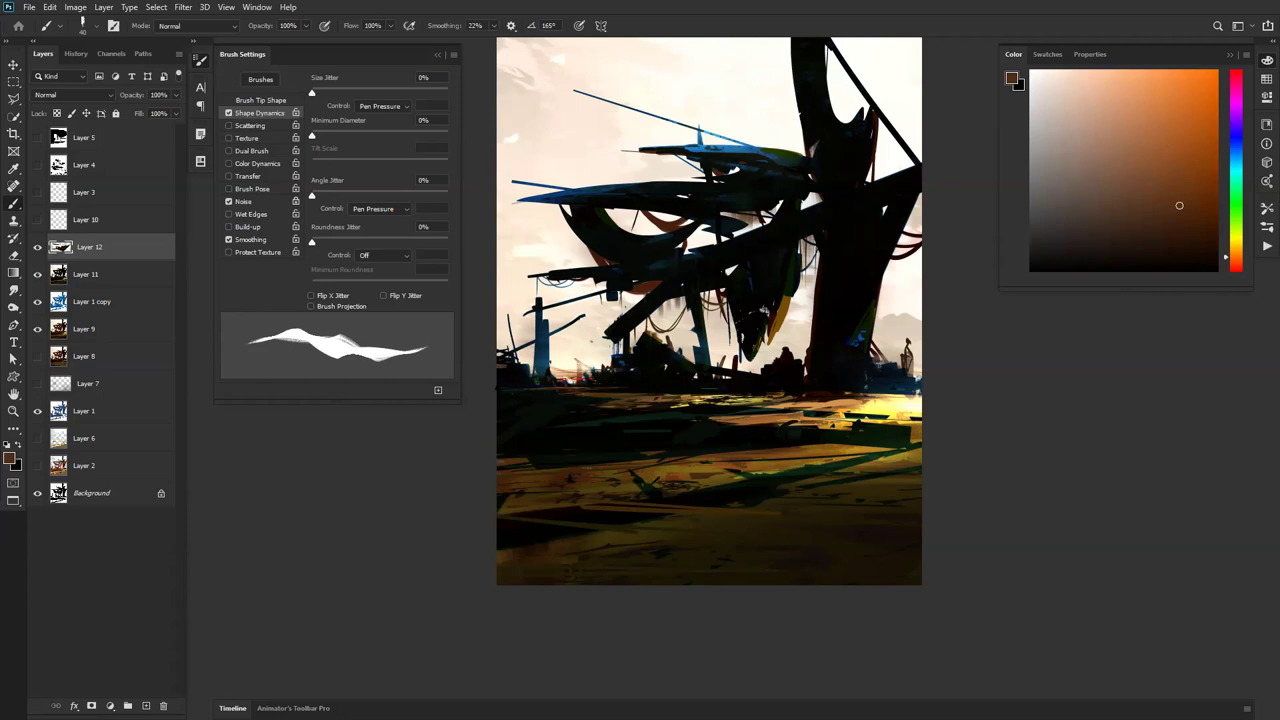
alt+click(905, 396)
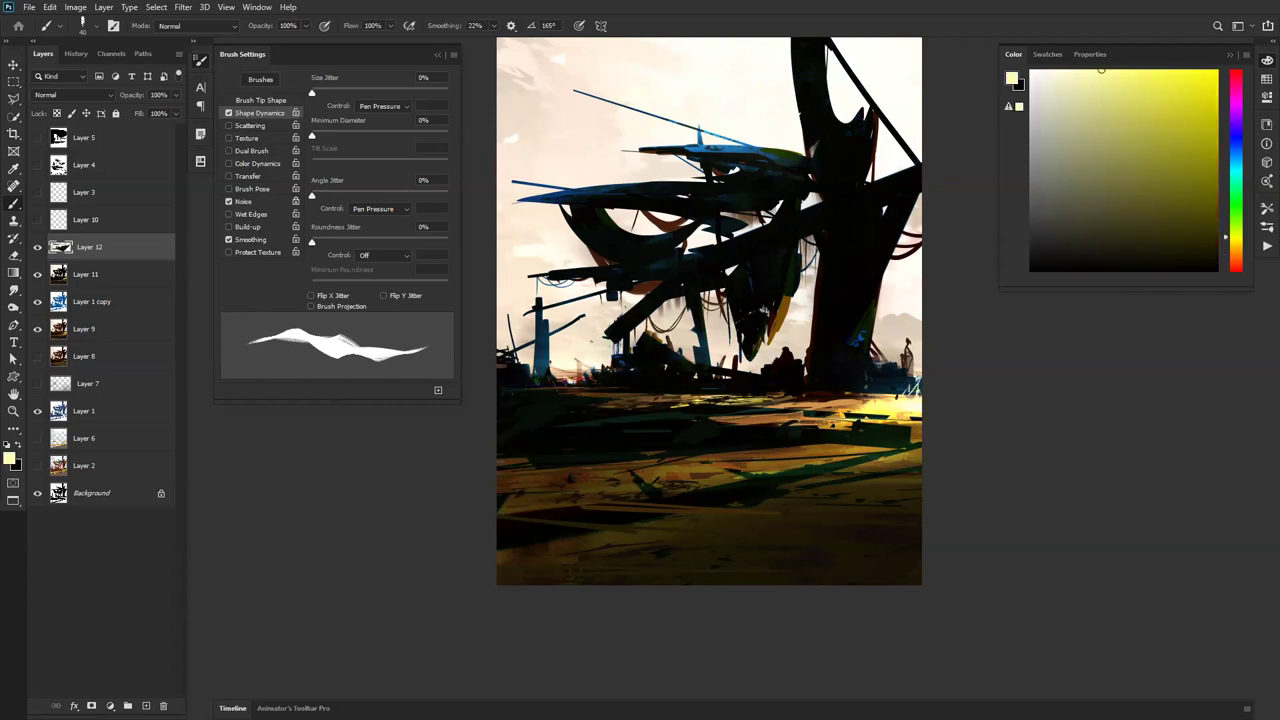
Step: Sample a dark blue and paint fine details at the right horizon, around the trunk, and beneath the structure's upper beams
alt+click(893, 382)
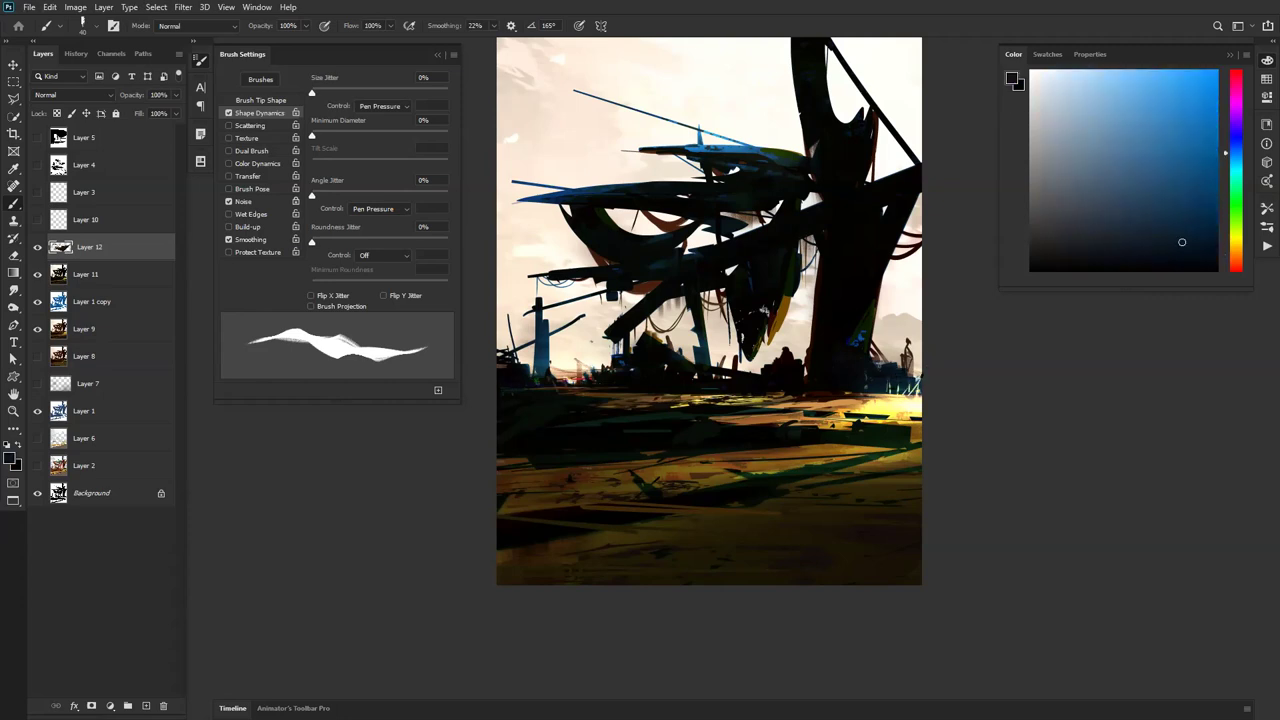
drag(920, 377, 911, 391)
mouse_move(882, 347)
mouse_down()
mouse_move(880, 367)
mouse_move(872, 355)
mouse_up()
drag(875, 306, 875, 320)
drag(805, 350, 812, 305)
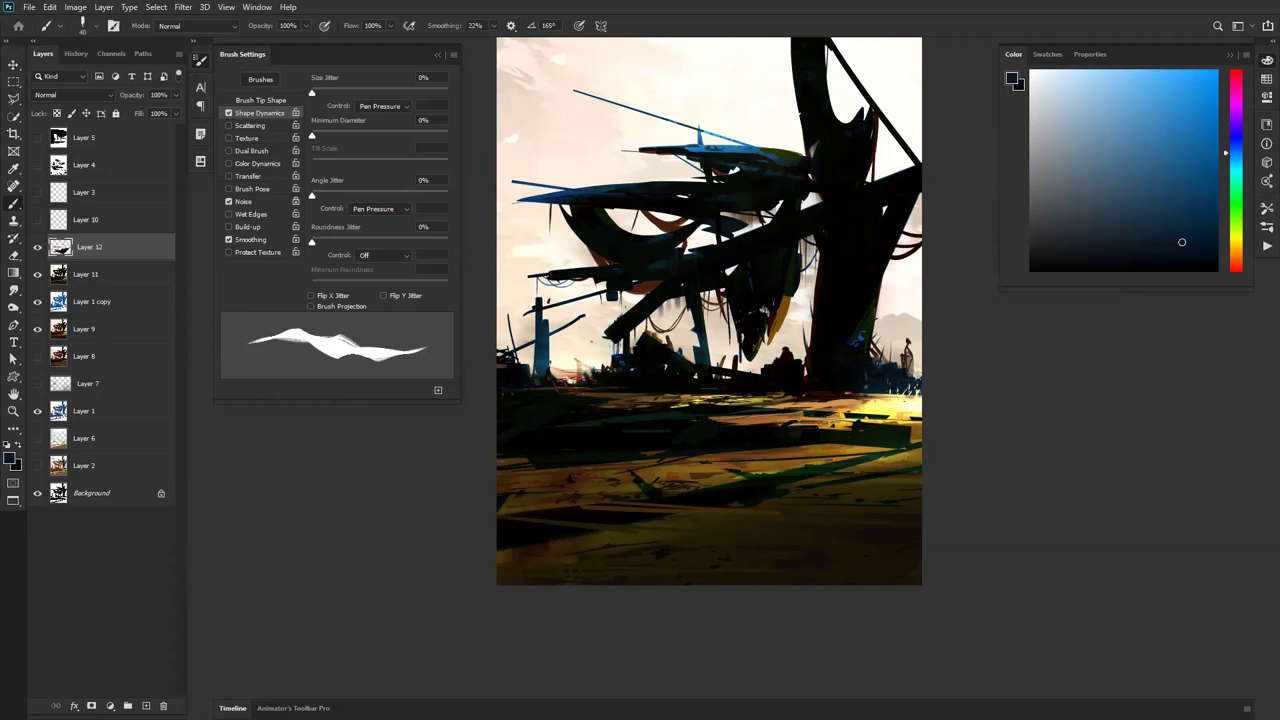
drag(529, 203, 551, 206)
drag(646, 154, 694, 162)
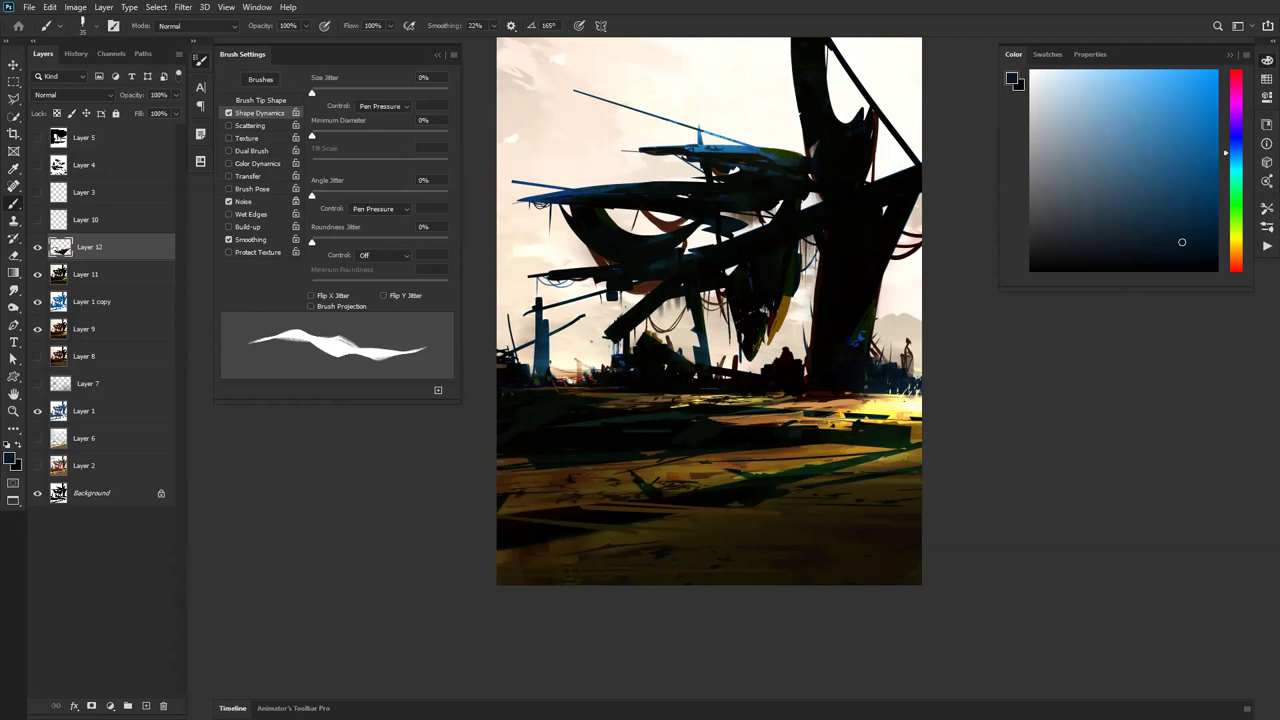
Step: Paint sampled dark brown strokes along the left edge of the ground below the horizon, then undo the last stroke
ctrl+alt+click(702, 423)
ctrl+alt+click(705, 423)
ctrl+alt+click(705, 423)
ctrl+click(717, 431)
ctrl+click(718, 434)
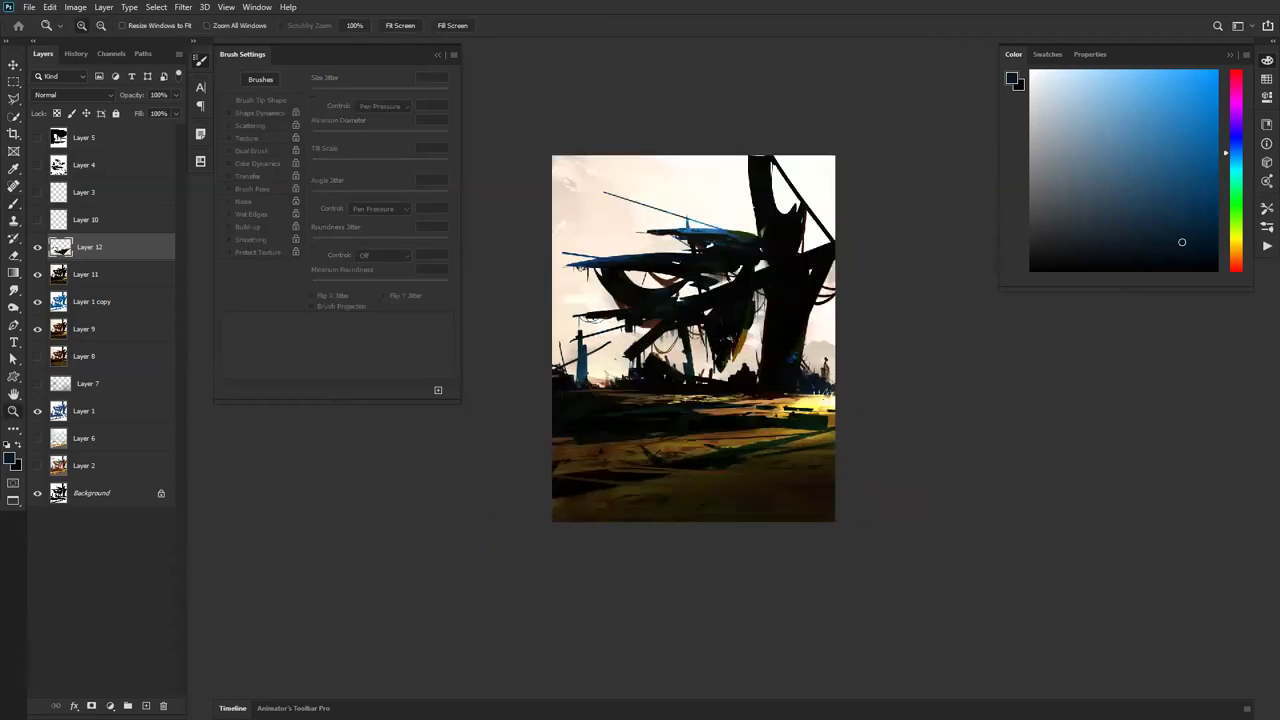
ctrl+click(450, 416)
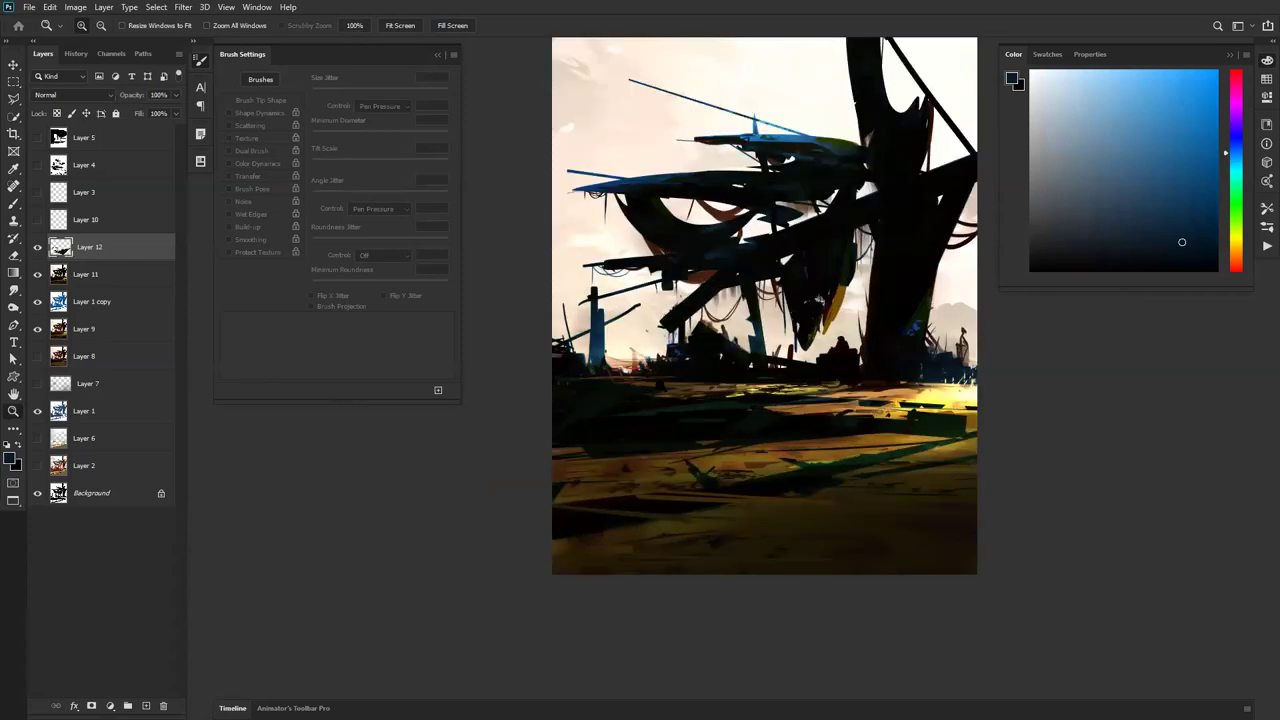
alt+click(640, 480)
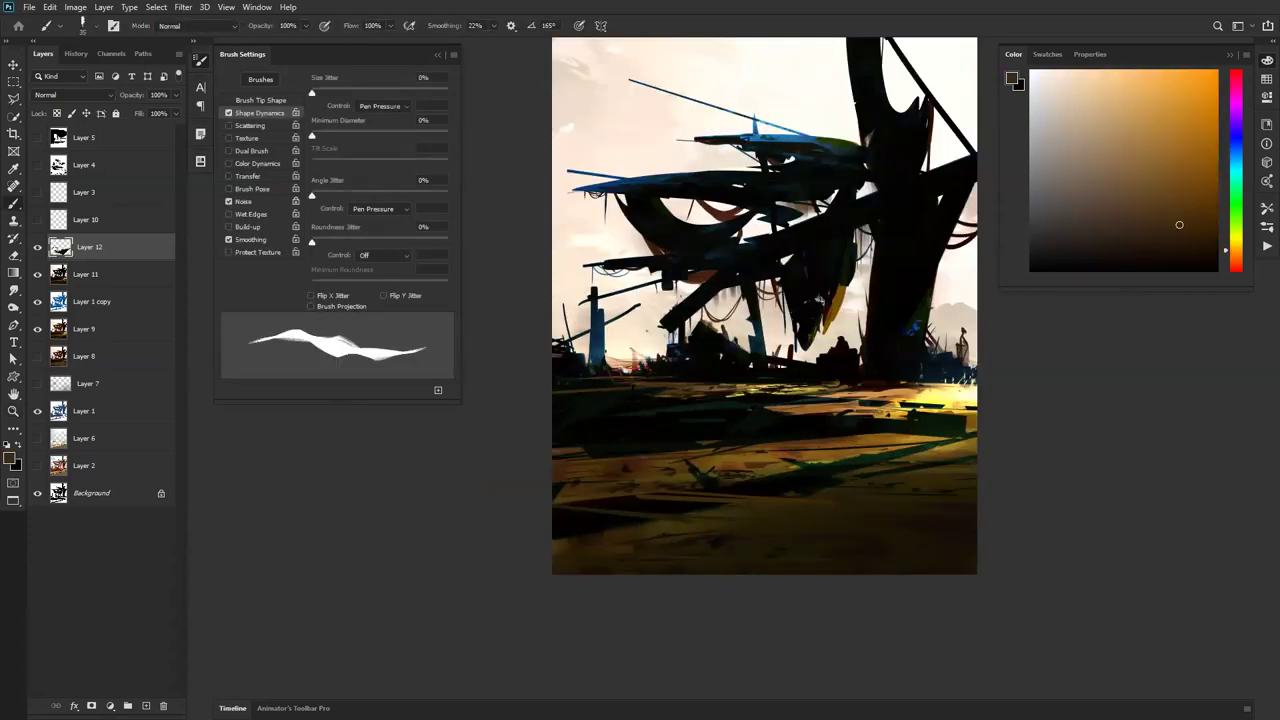
mouse_move(650, 390)
mouse_down()
mouse_move(578, 394)
mouse_move(608, 392)
mouse_up()
mouse_move(475, 388)
mouse_down()
mouse_move(600, 387)
mouse_move(560, 389)
mouse_up()
key(ctrl+z)
Step: Cover the yellow edge of the hanging shape with sampled dark tones and add looping cables beneath it
ctrl+alt+click(794, 443)
ctrl+alt+click(794, 443)
ctrl+click(797, 447)
ctrl+click(797, 447)
ctrl+click(797, 447)
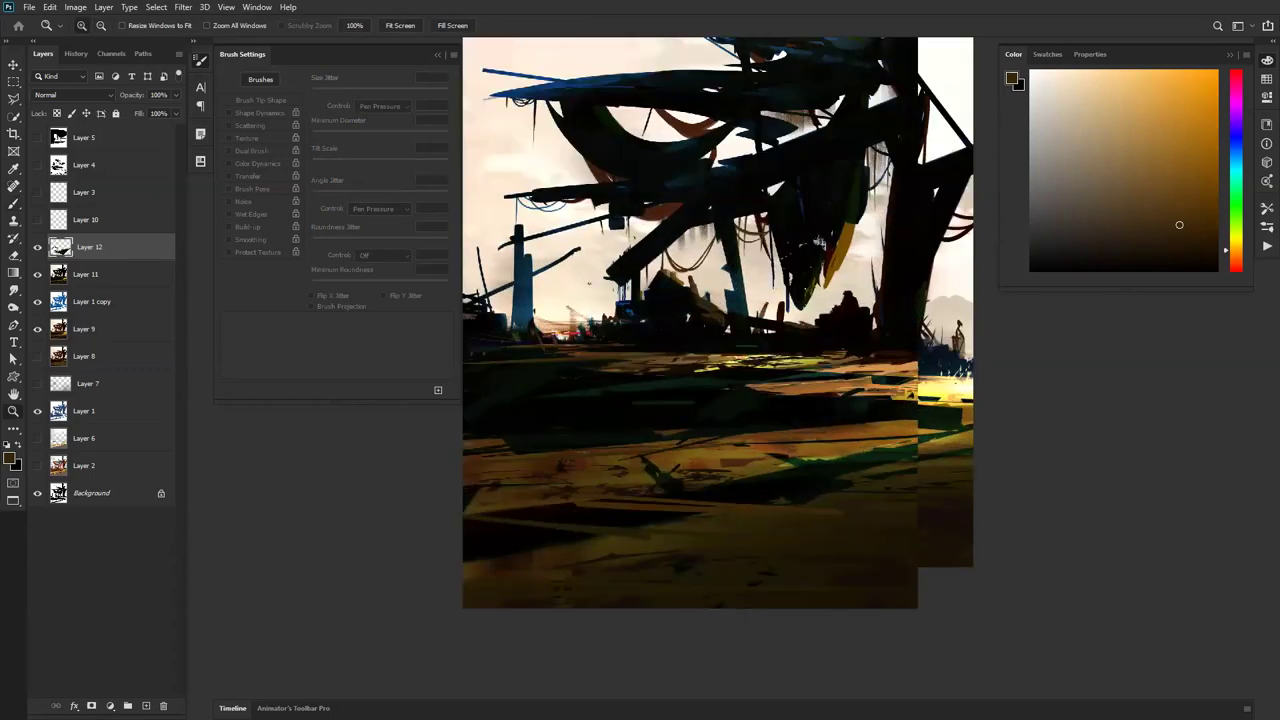
alt+click(868, 192)
alt+click(852, 215)
mouse_move(848, 223)
mouse_down()
mouse_move(800, 318)
mouse_move(798, 300)
mouse_move(824, 300)
mouse_up()
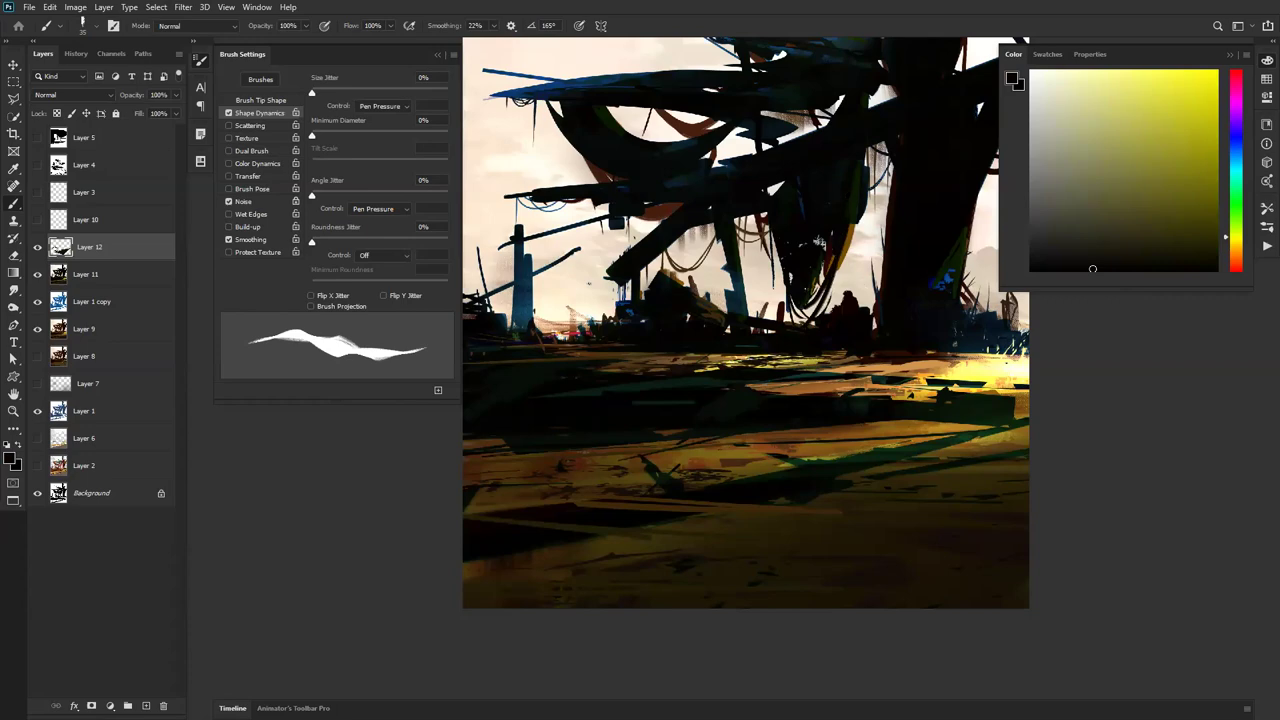
drag(818, 242, 743, 355)
Step: Sample the bright yellow and paint light strokes over the dark patch on the sunlit ground at the right
key(z)
alt+click(763, 381)
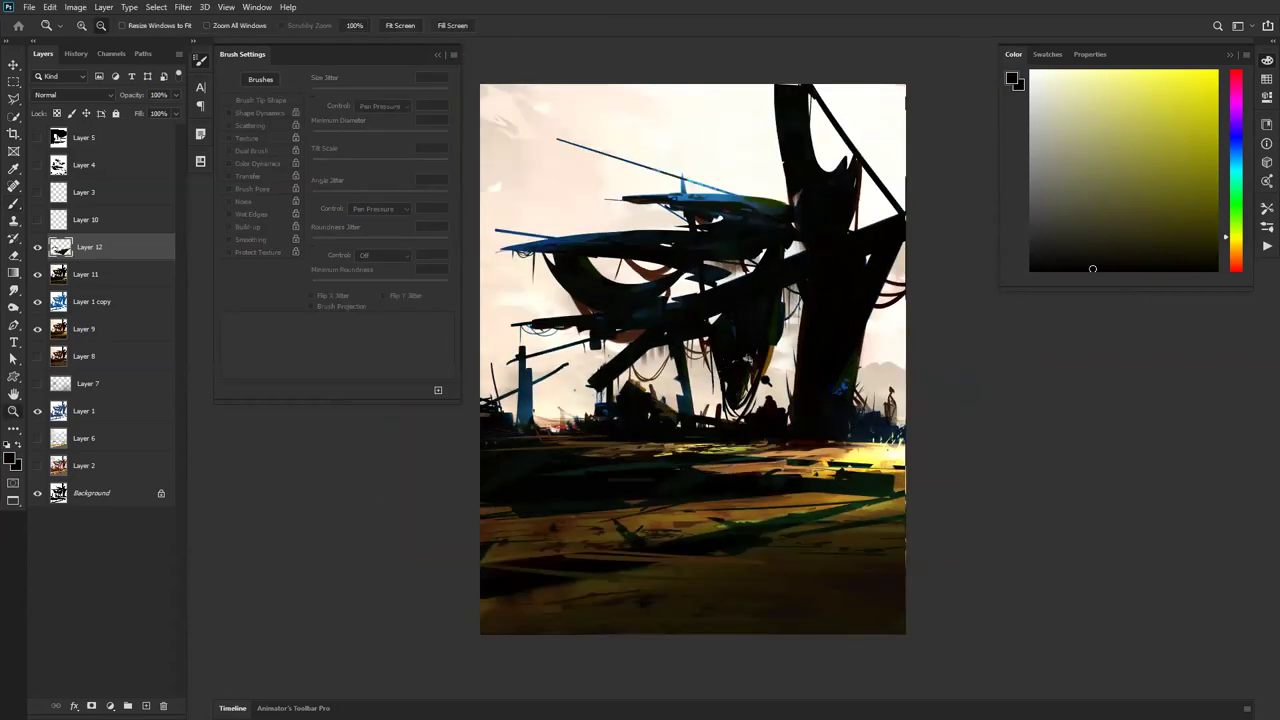
alt+click(763, 381)
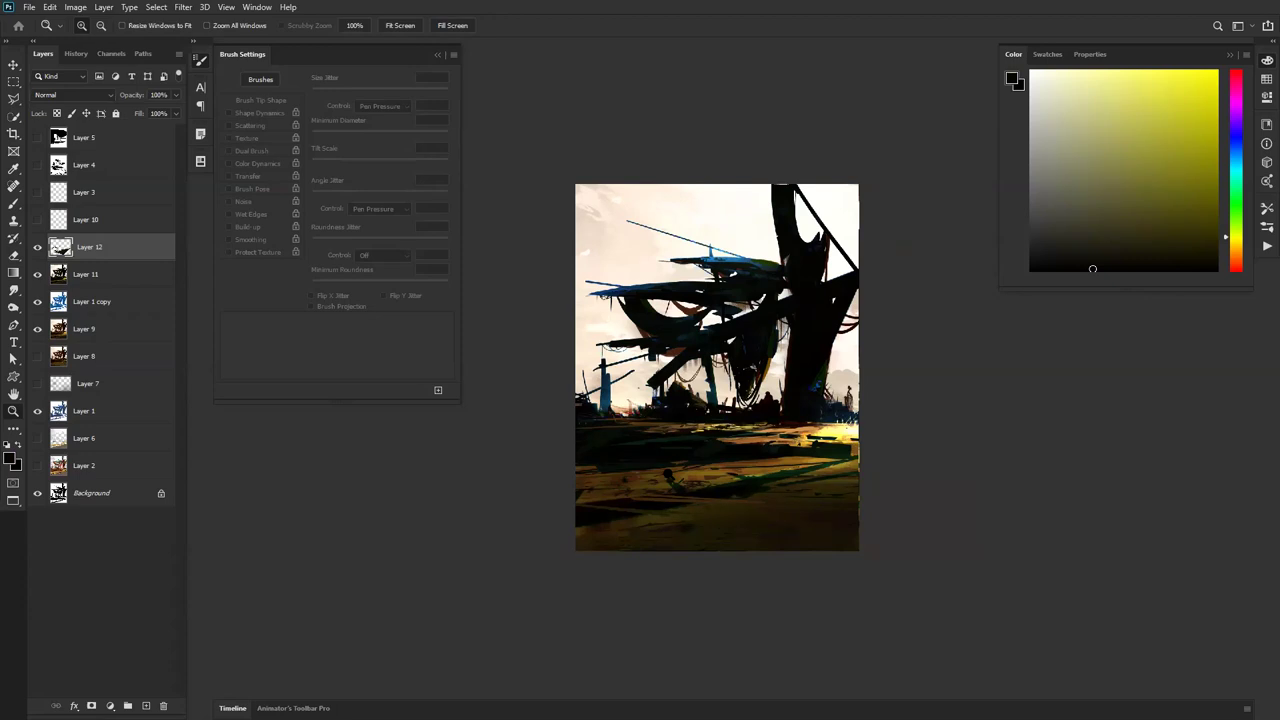
click(835, 470)
click(835, 470)
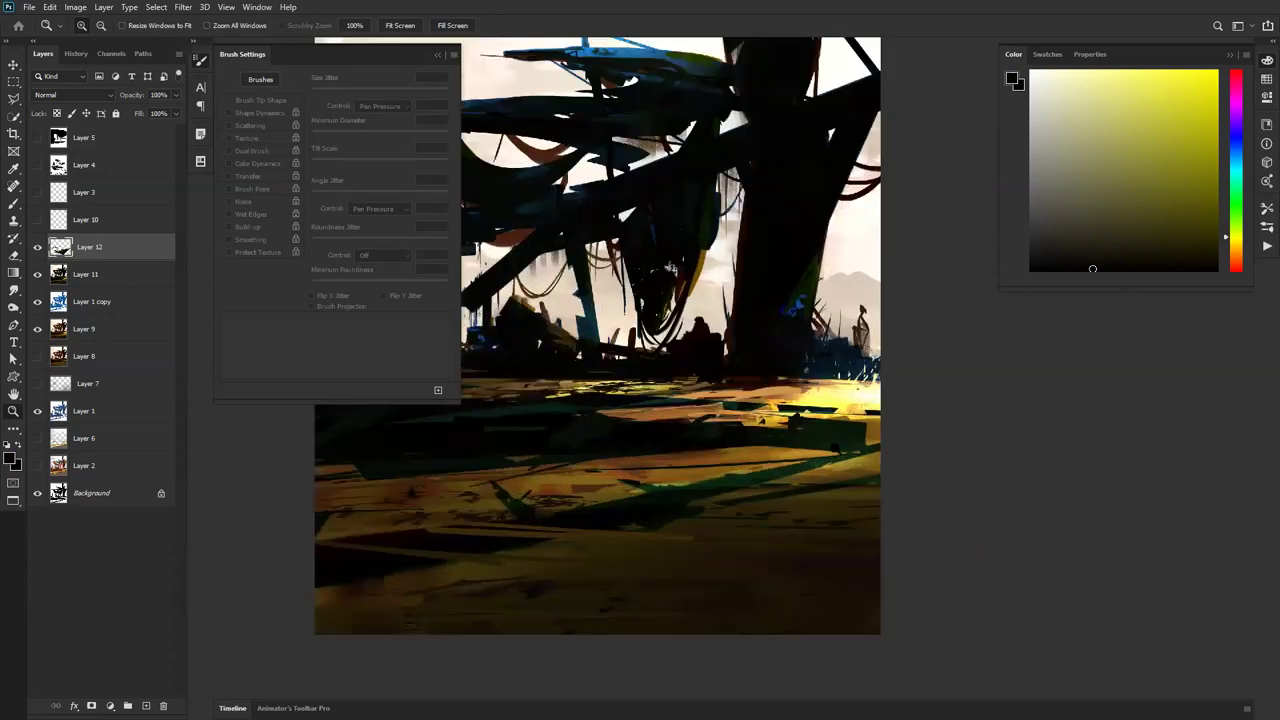
alt+click(859, 410)
drag(775, 432, 868, 425)
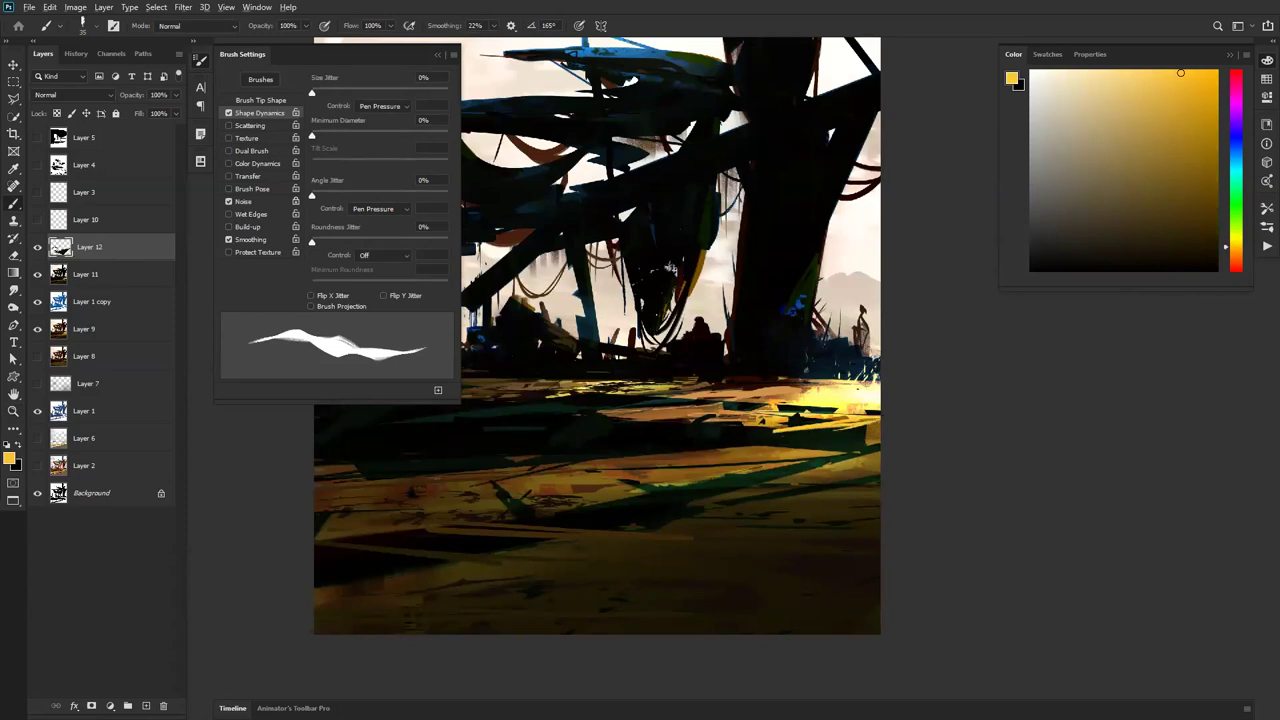
Step: Stamp the visible layers into a new layer and set its Color Balance midtones to -34, -19, -3 in full-screen view
alt+click(690, 388)
key(f)
key(f)
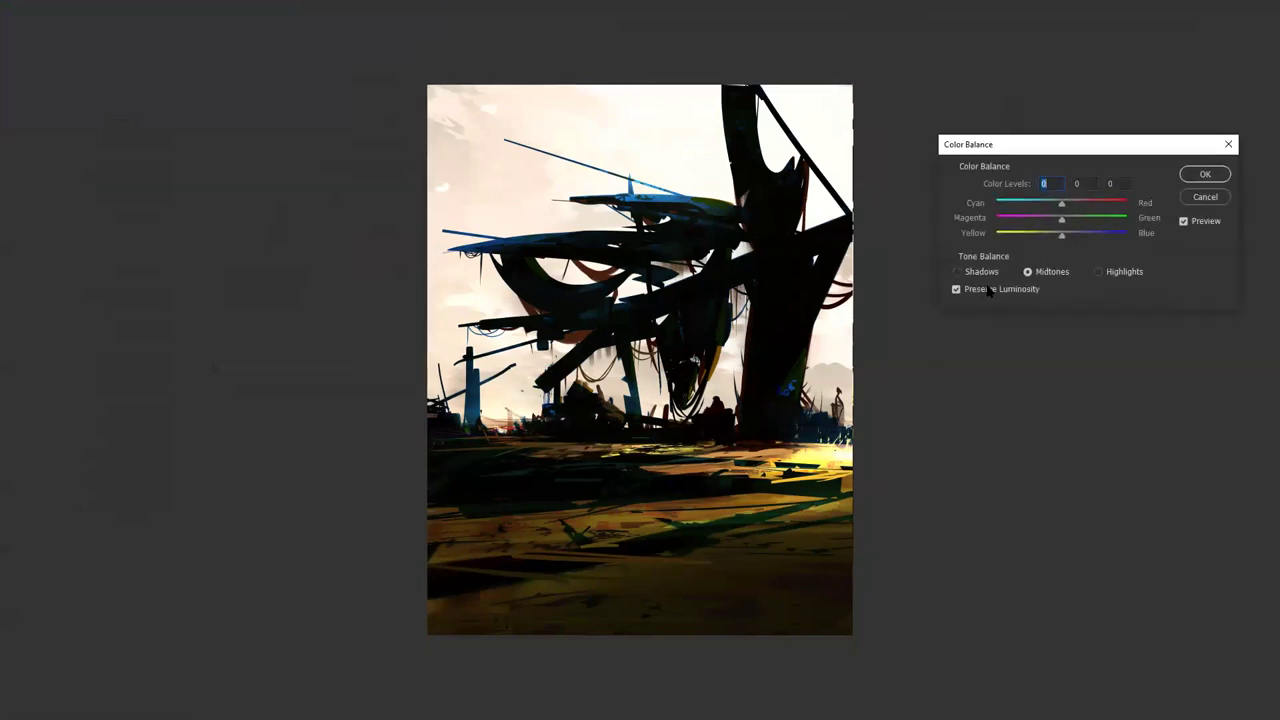
mouse_move(1062, 204)
mouse_down()
mouse_move(1046, 201)
mouse_move(1050, 222)
mouse_move(1068, 224)
mouse_move(1045, 240)
mouse_move(1082, 242)
mouse_move(1043, 242)
mouse_move(1056, 240)
mouse_move(1036, 204)
mouse_move(1078, 207)
mouse_move(1042, 205)
mouse_up()
click(1031, 219)
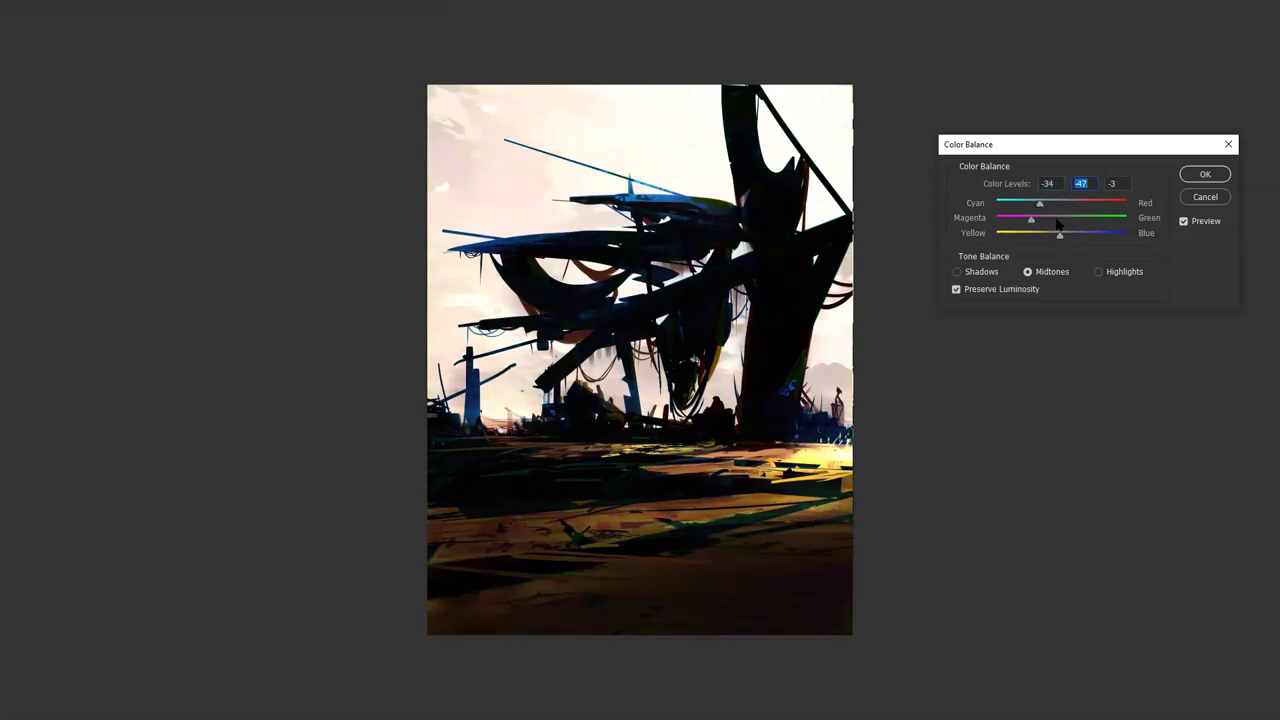
click(1068, 219)
click(1049, 218)
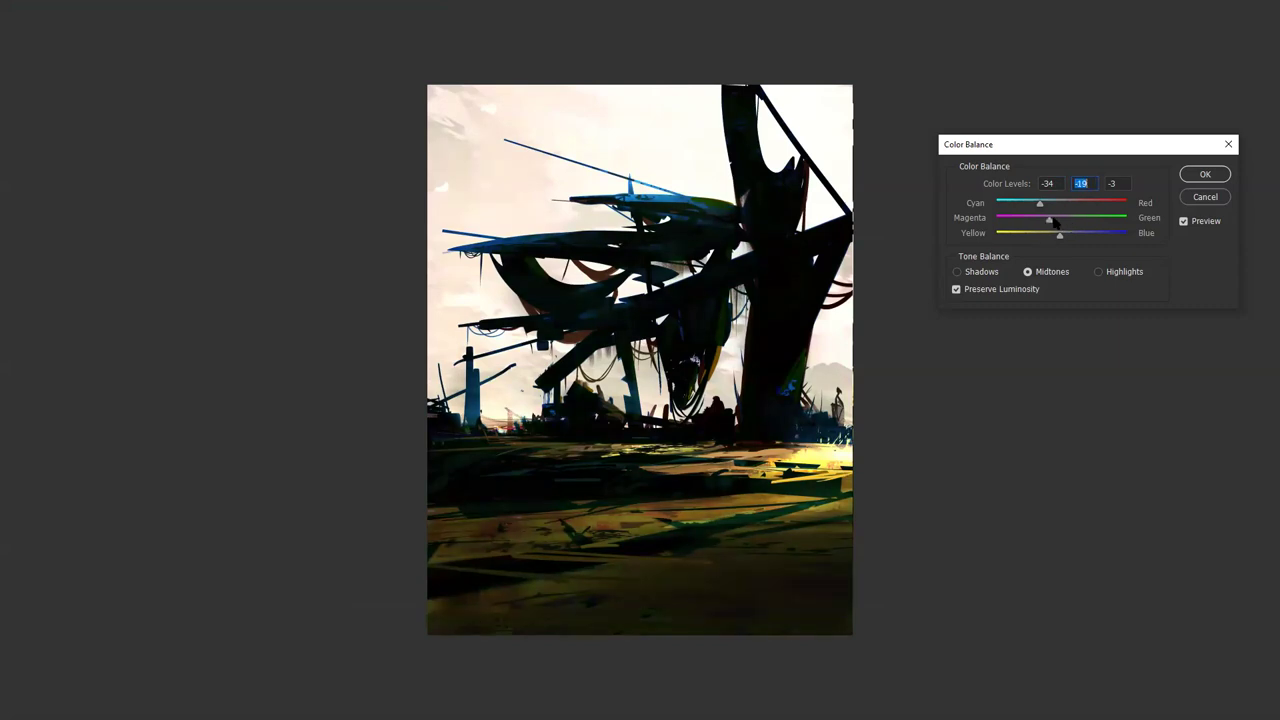
Step: Set the Color Balance highlights to -7, 0, +19 and the shadows to -4, 0, -17
click(1097, 271)
click(1056, 204)
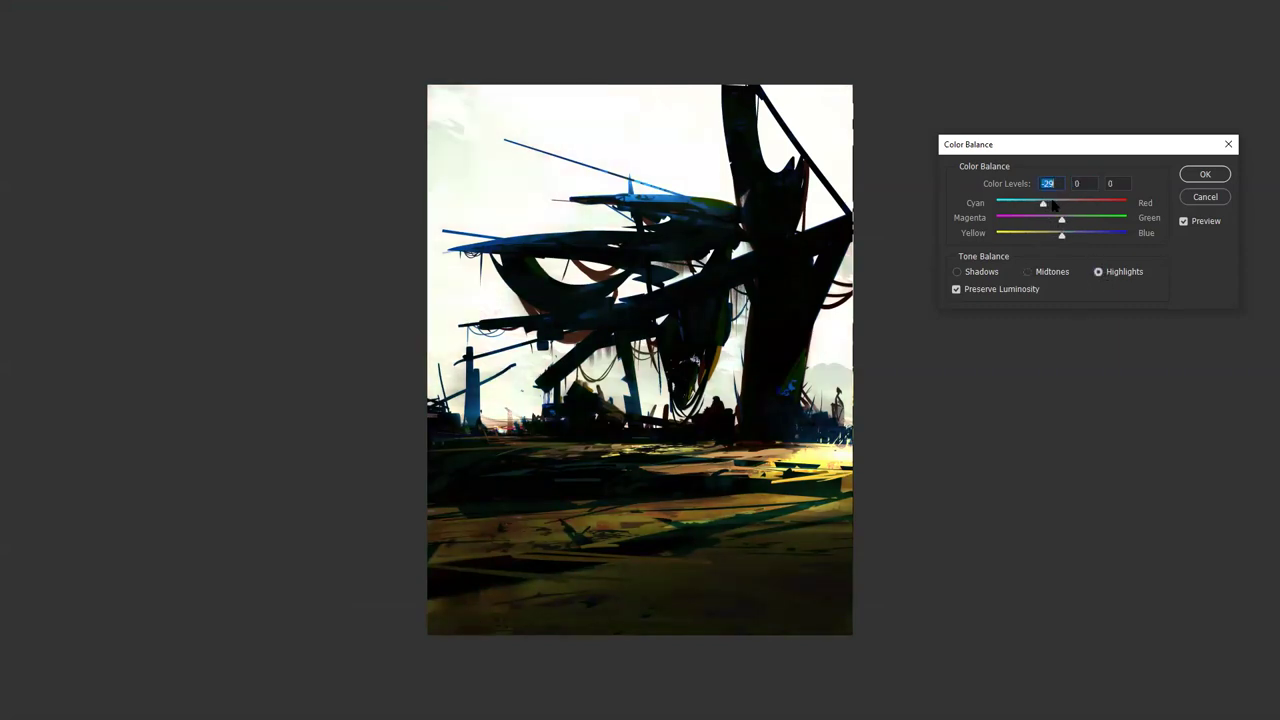
drag(1078, 206, 1077, 235)
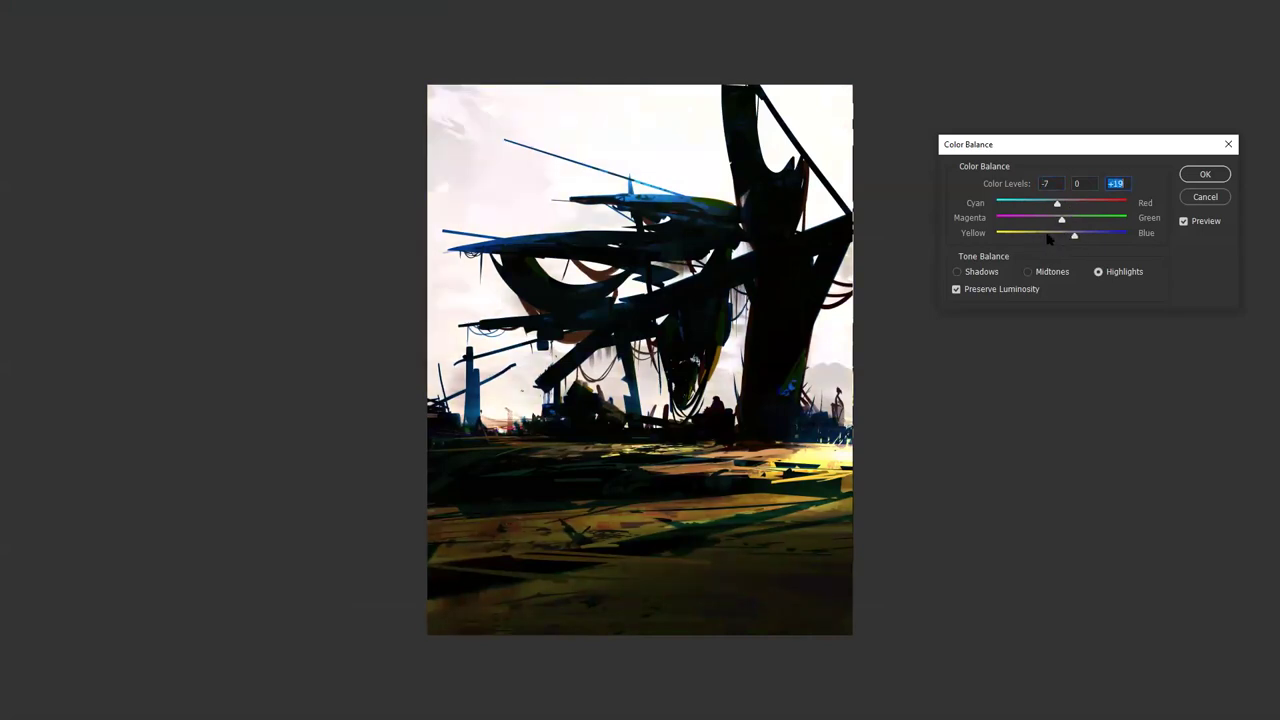
click(988, 272)
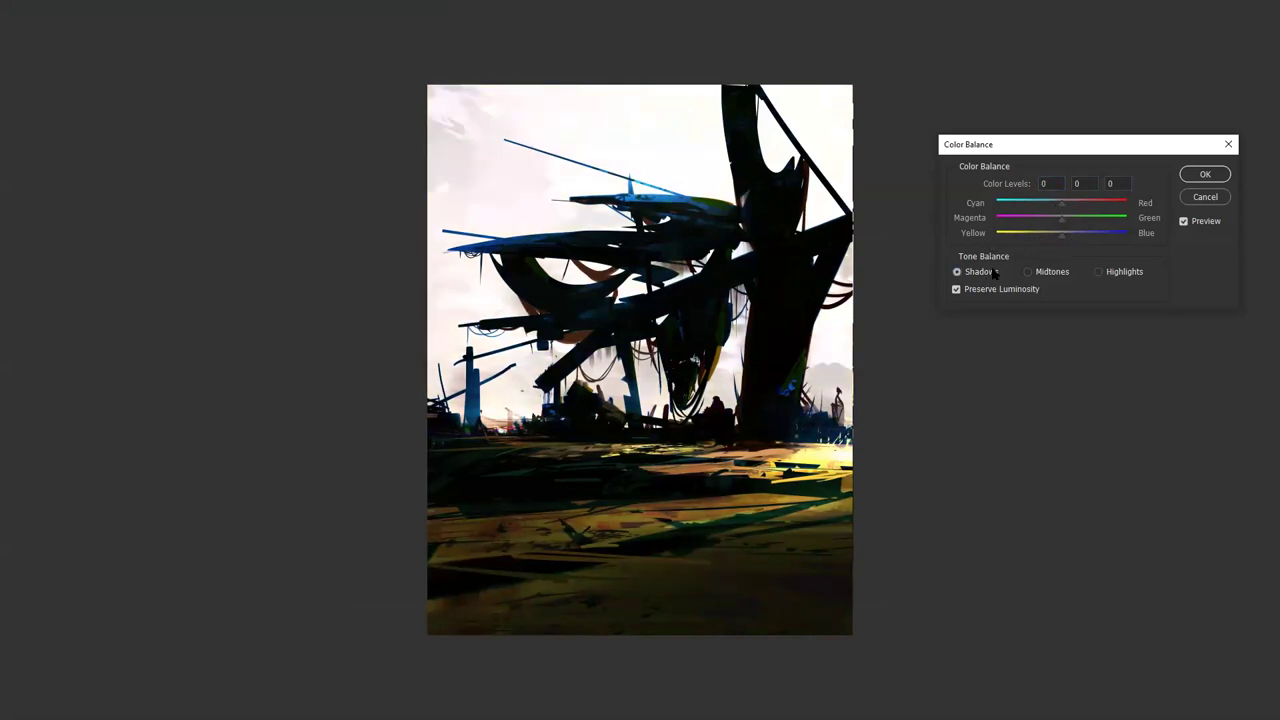
click(1077, 205)
drag(1077, 205, 1050, 238)
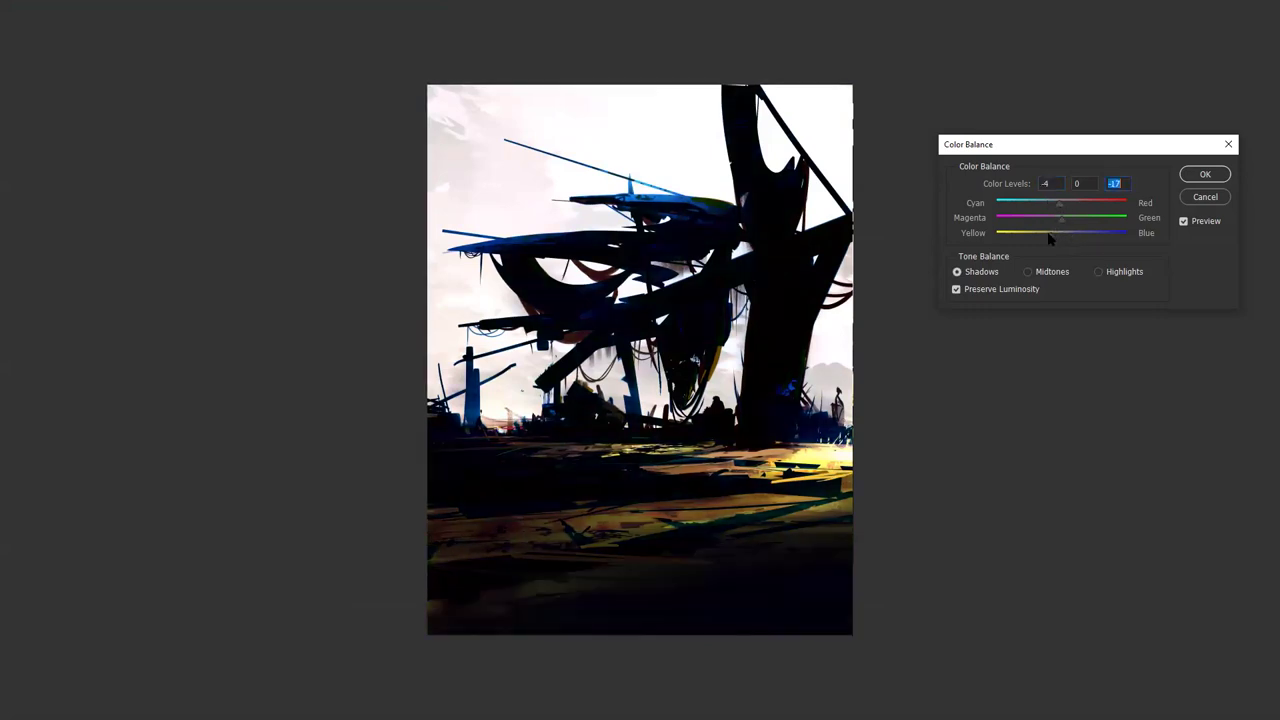
Step: Compare the painting with and without the color balance preview, apply the adjustment, and return to the standard screen view
click(1185, 220)
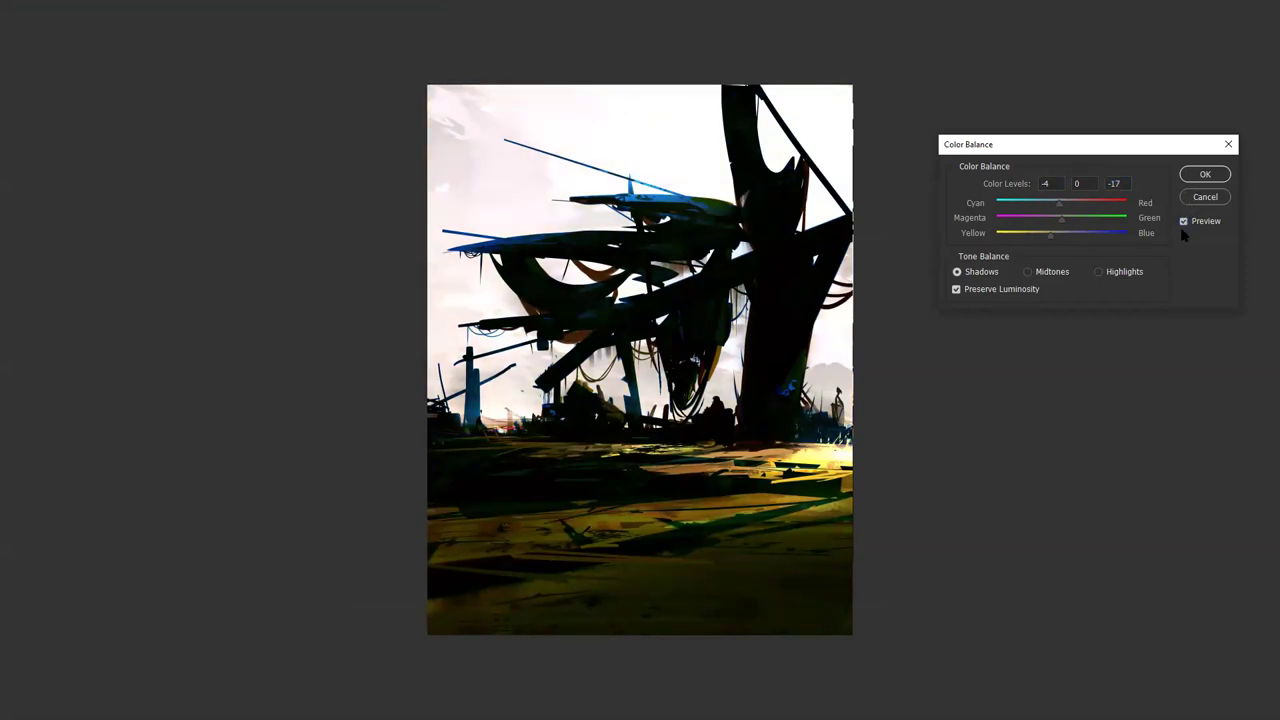
click(1185, 221)
click(1185, 219)
click(1181, 218)
click(1181, 217)
click(1181, 217)
click(1205, 174)
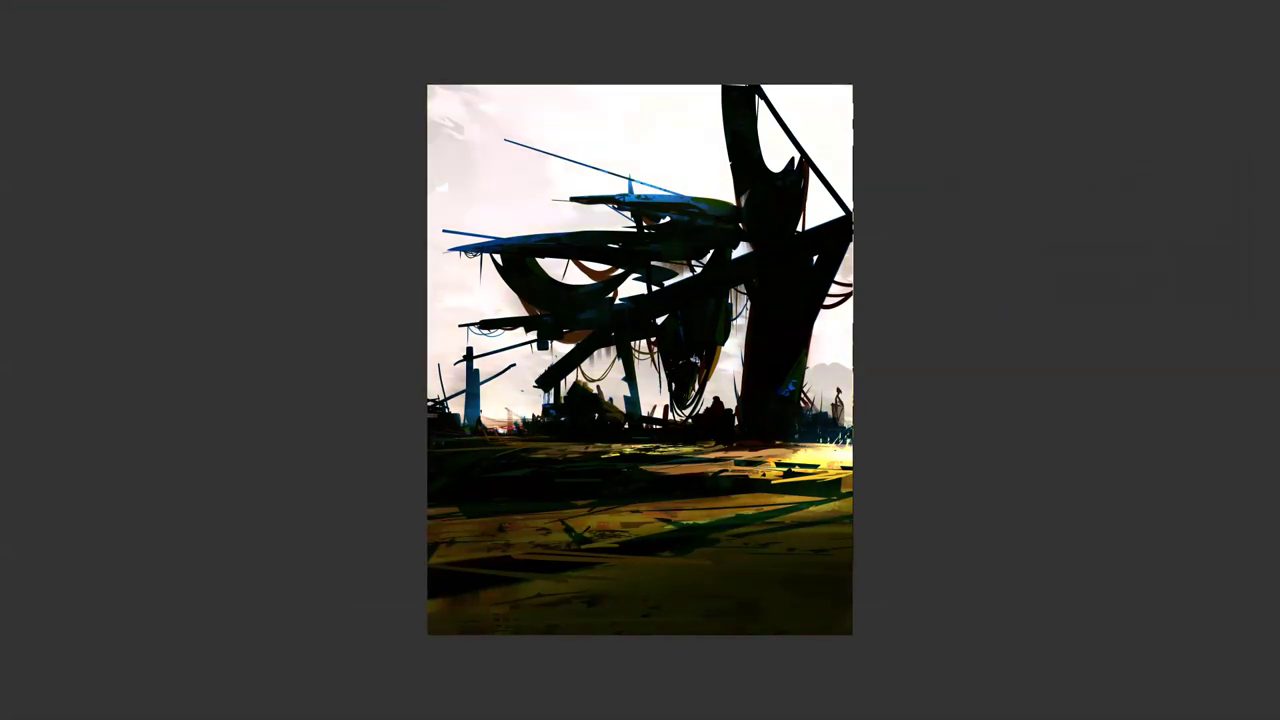
key(f)
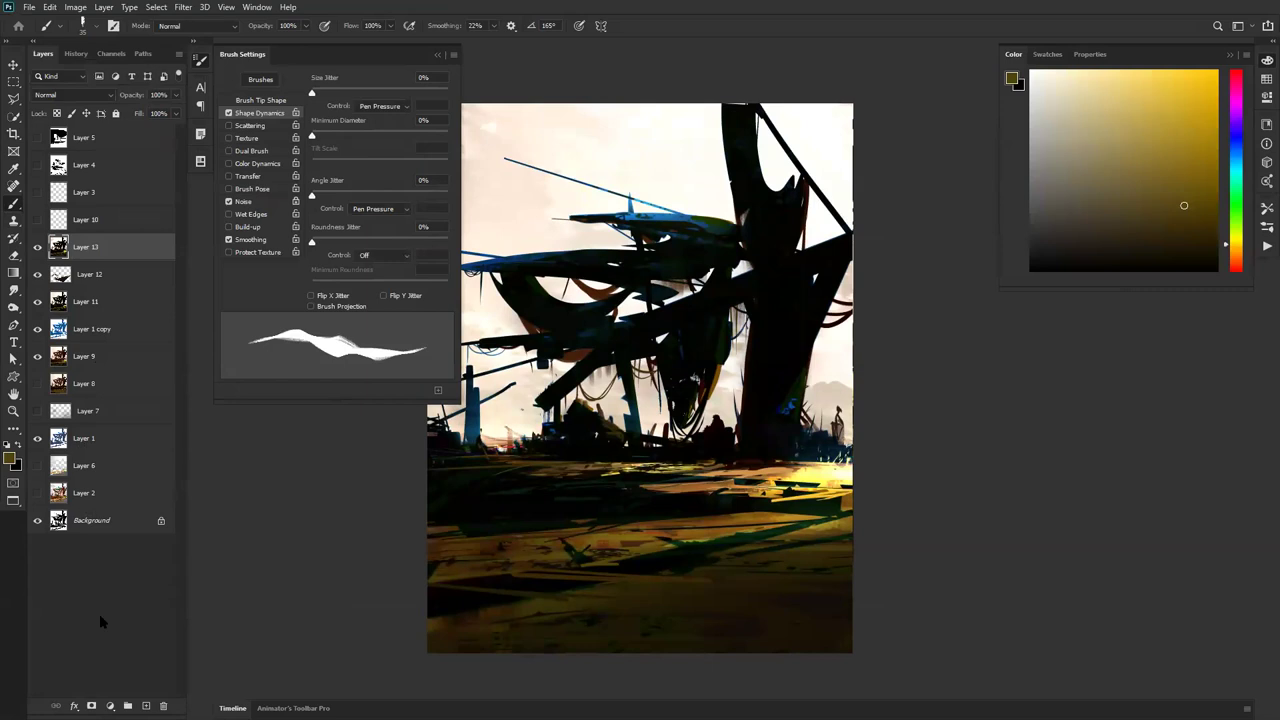
Step: Add a Color Lookup adjustment above Layer 13 and set its 3DLUT to Fuji ETERNA 250D Kodak 2395 (by Adobe).cube
click(110, 705)
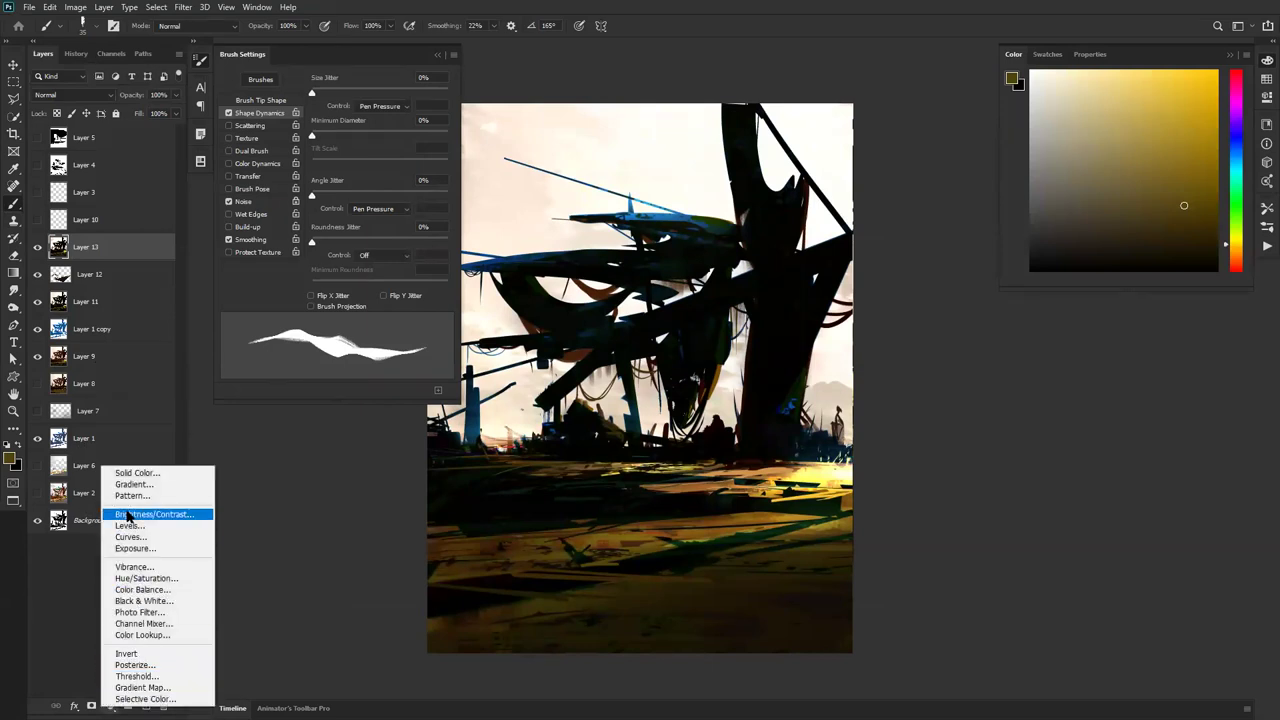
click(142, 635)
click(1133, 100)
click(1124, 99)
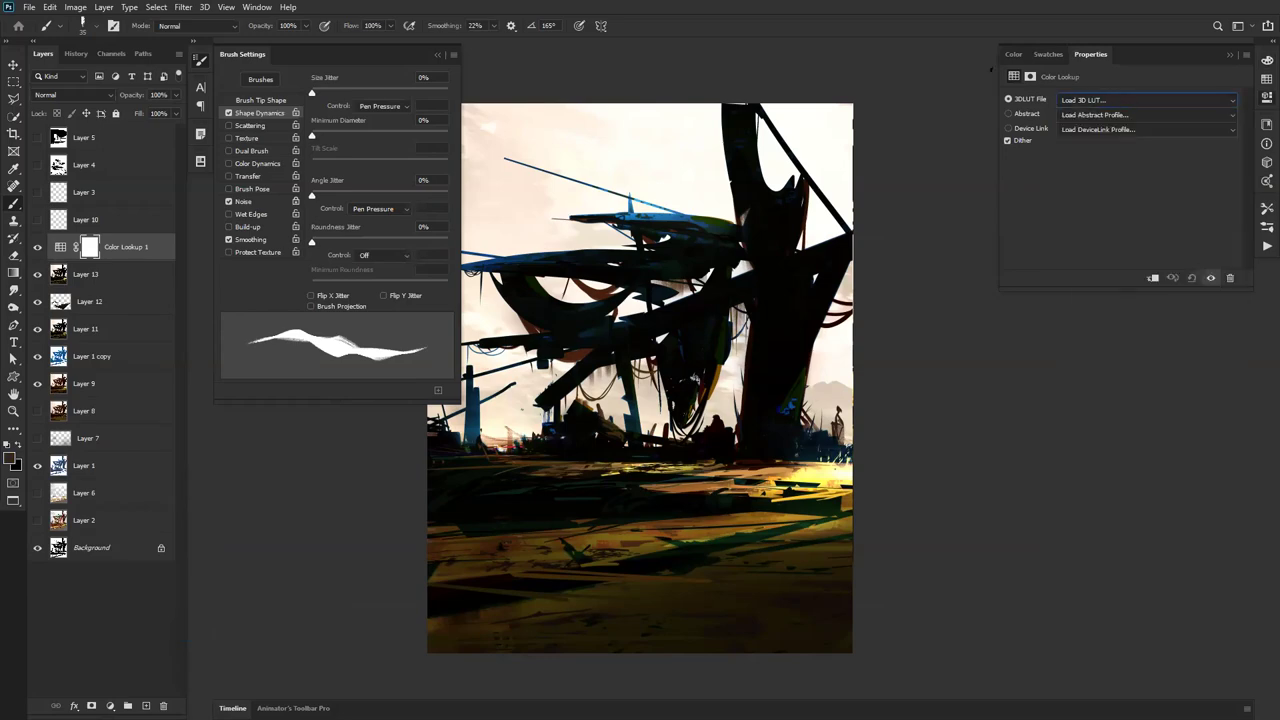
key(Down)
key(Down)
key(Down)
key(Down)
key(Down)
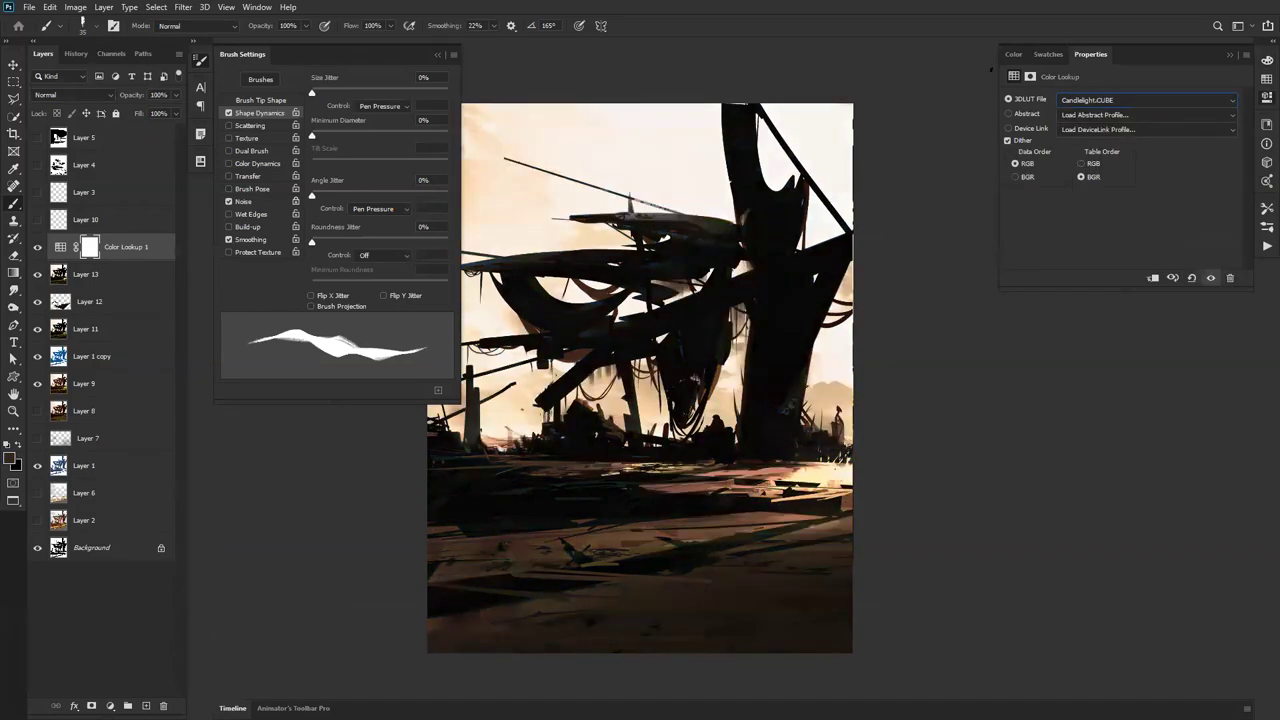
key(Down)
key(Down)
key(Up)
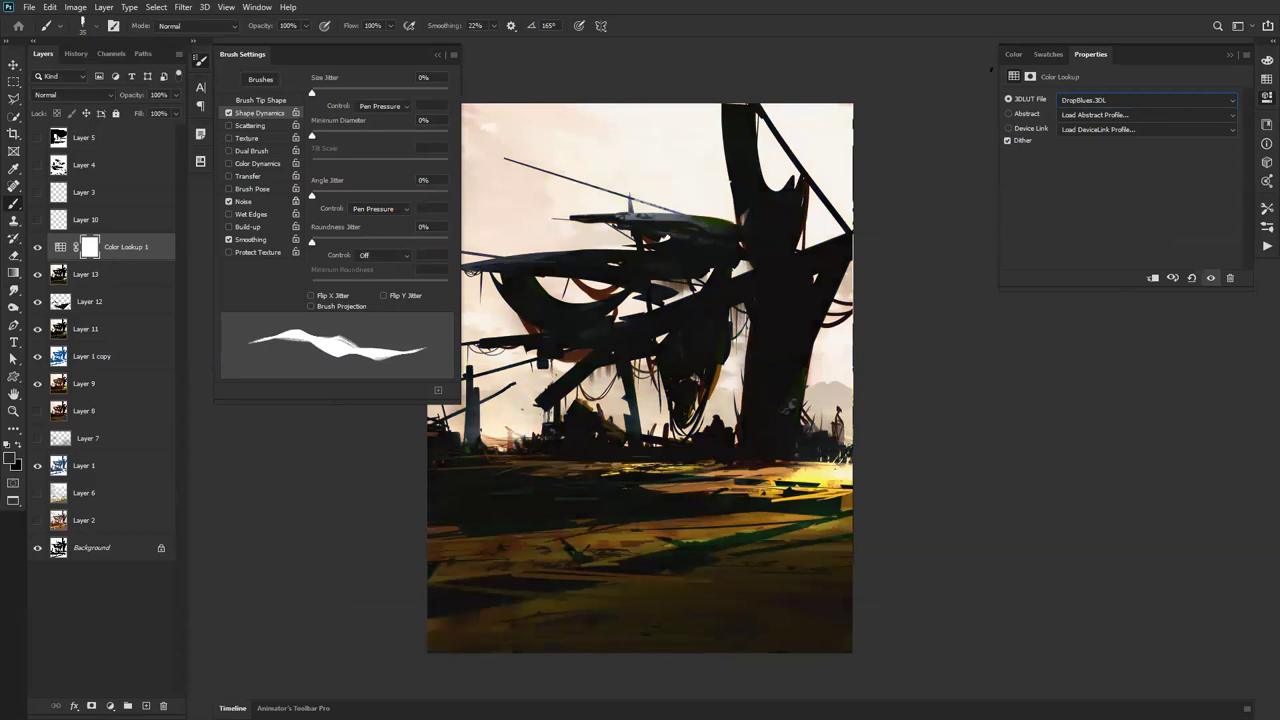
key(Down)
key(Down)
key(Down)
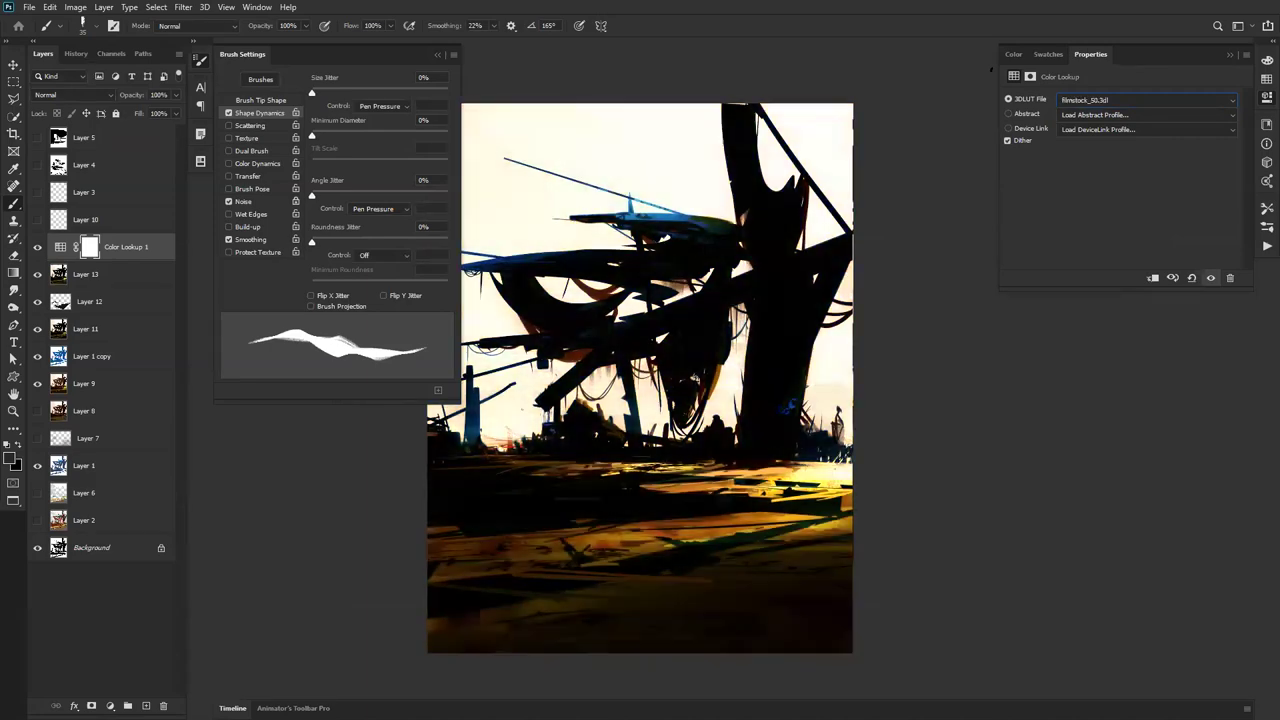
key(Down)
key(Down)
key(Down)
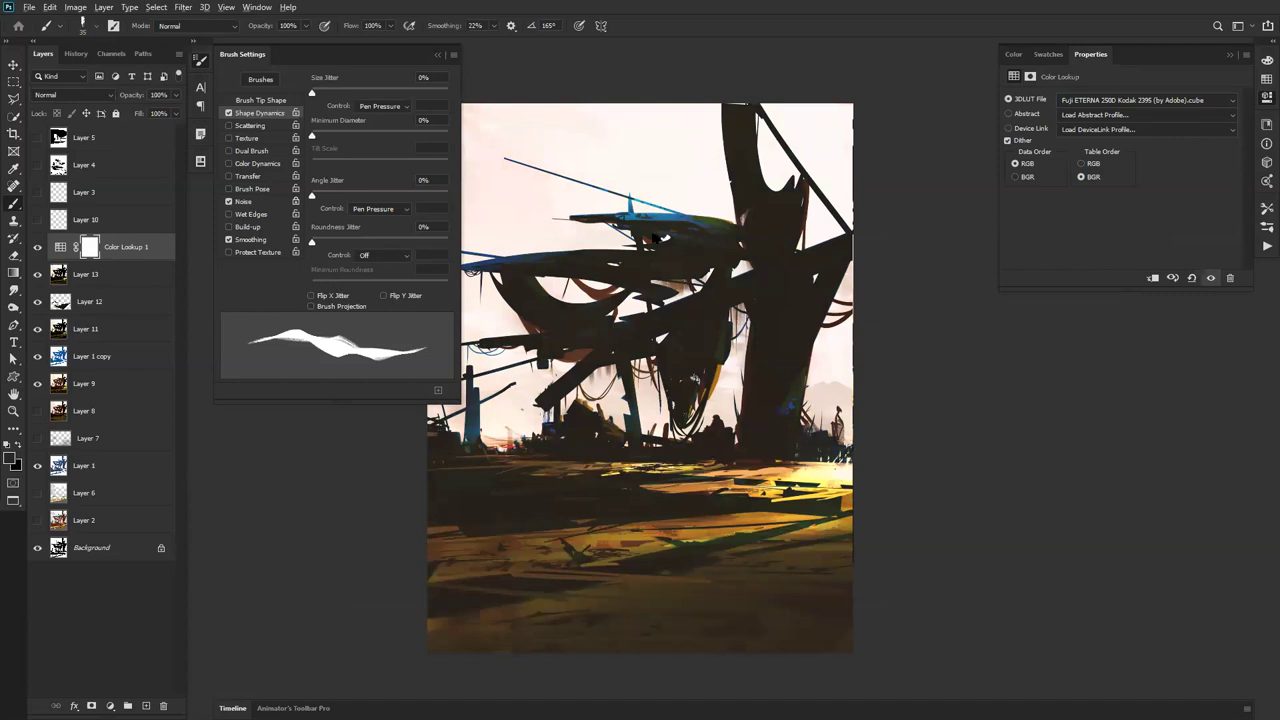
Step: Create a new layer above the Color Lookup adjustment and fill it with black using the Paint Bucket
key(ctrl+shift+alt+n)
key(g)
key(shift+g)
key(d)
click(650, 245)
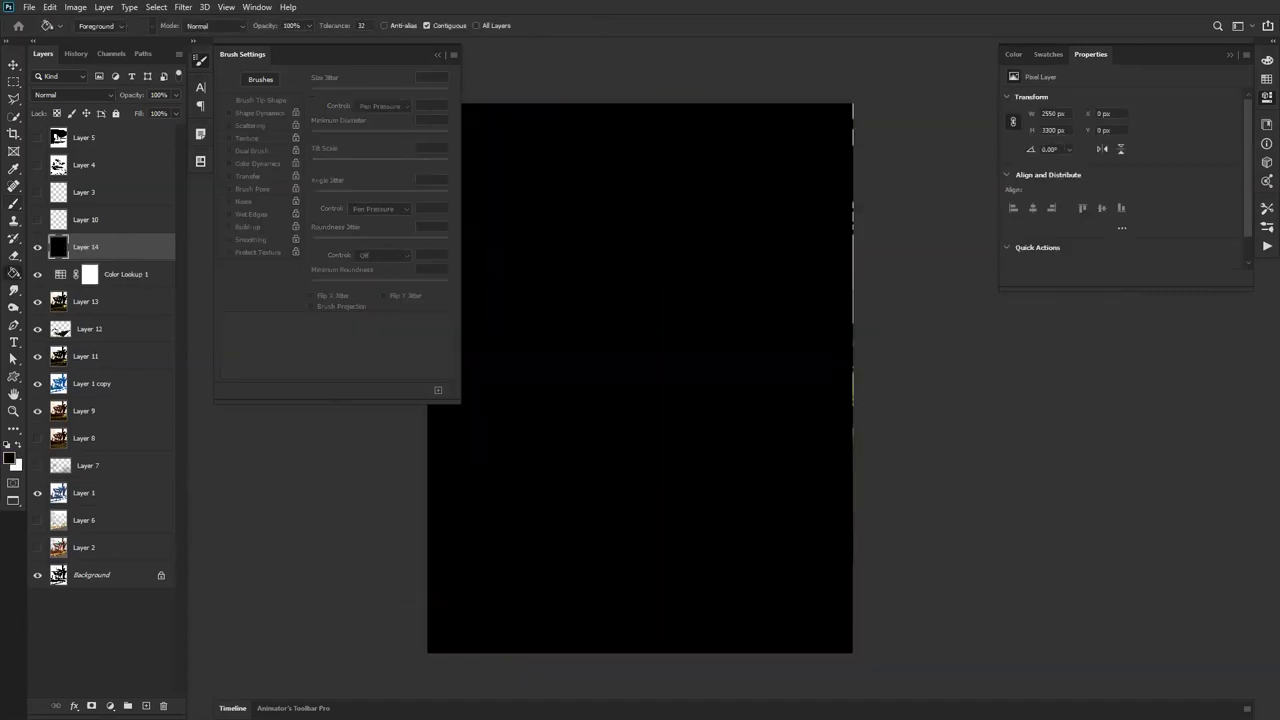
Step: Apply 10.59% Gaussian noise to the black layer and hide the brush settings
click(183, 7)
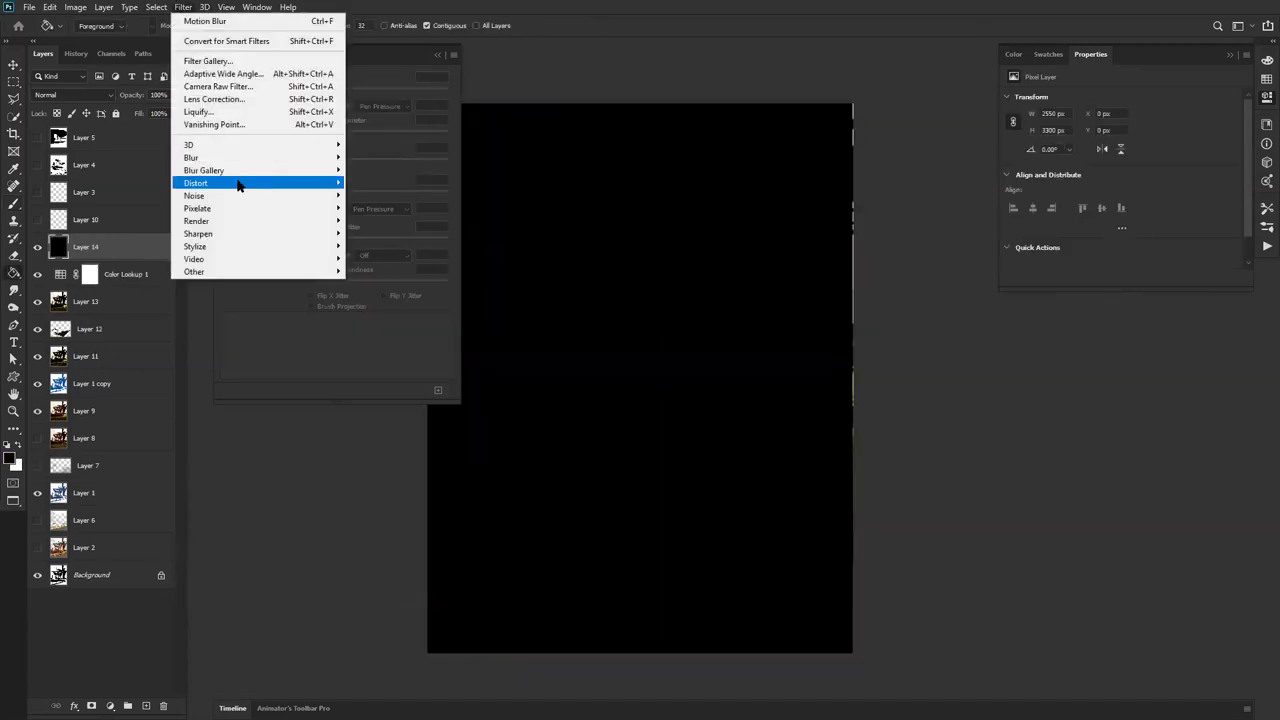
mouse_move(244, 199)
click(395, 195)
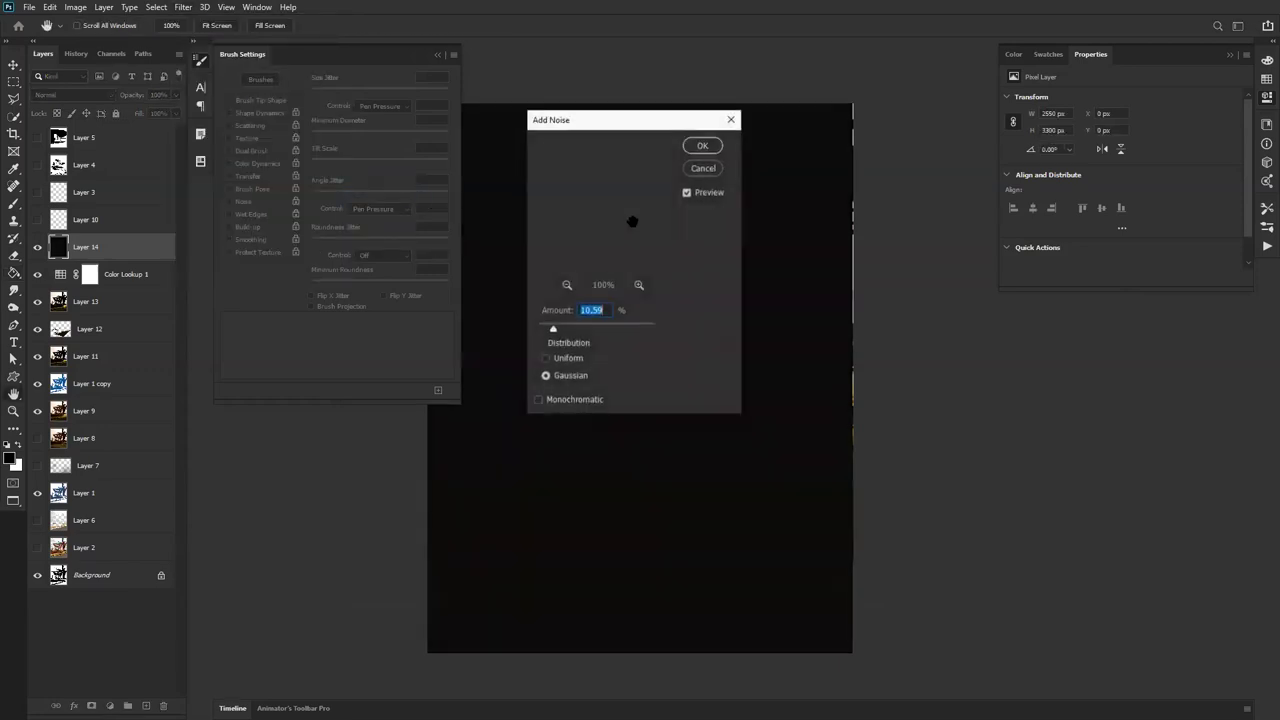
click(703, 147)
click(200, 59)
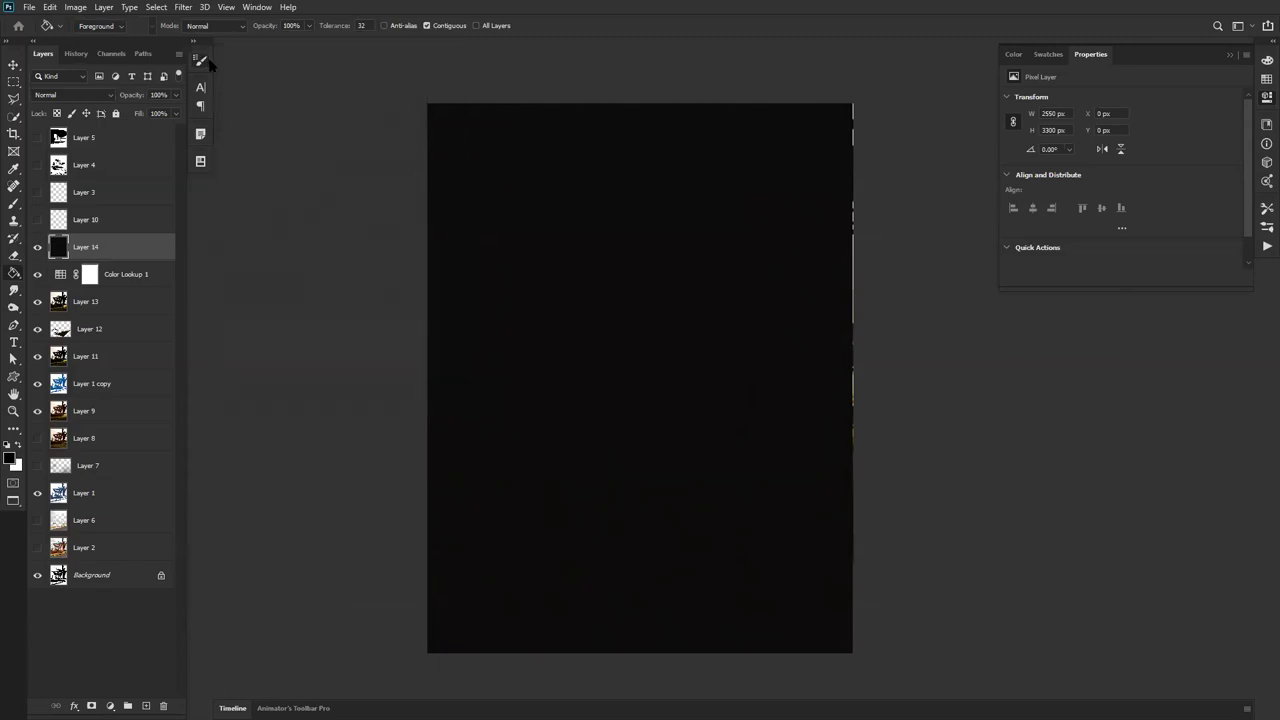
Step: Scale the black noise layer up beyond the canvas to about 2926 by 3786 px
key(z)
alt+click(660, 215)
key(ctrl+t)
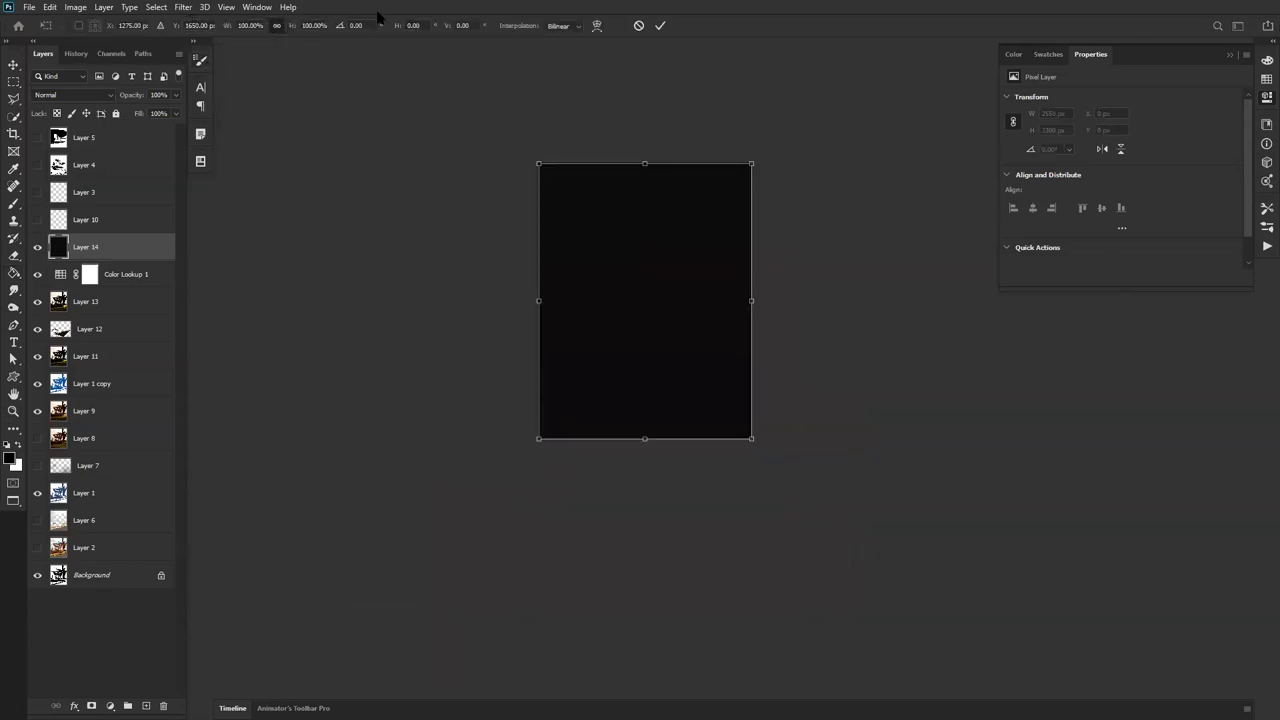
drag(751, 163, 767, 143)
click(660, 25)
key(s)
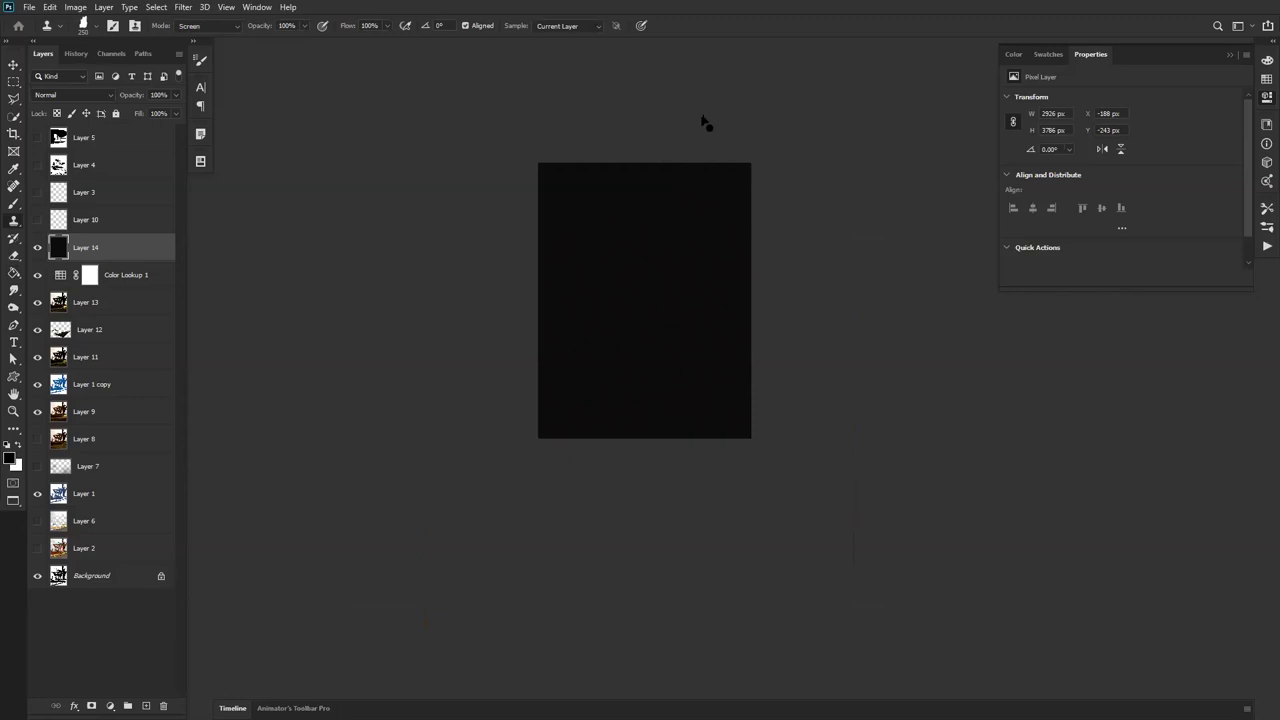
Step: Set the black noise layer's blend mode to Color Dodge
key(v)
key(shift+alt+d)
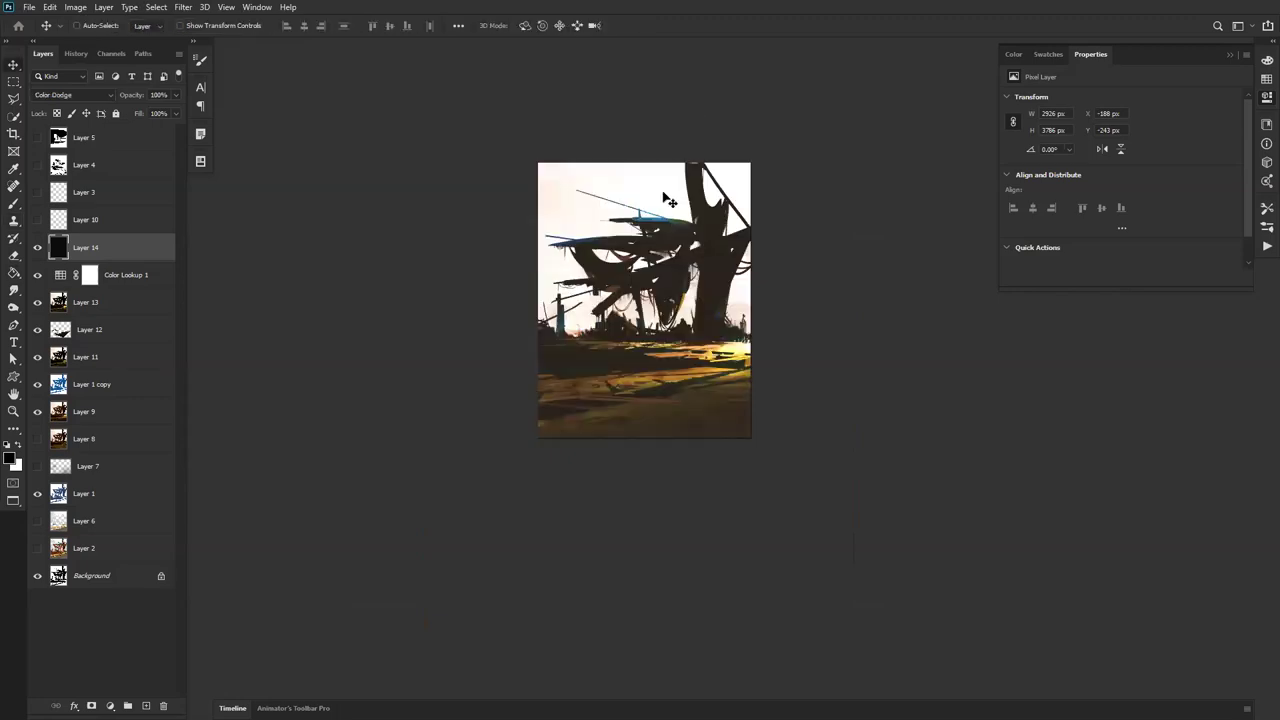
key(z)
click(666, 230)
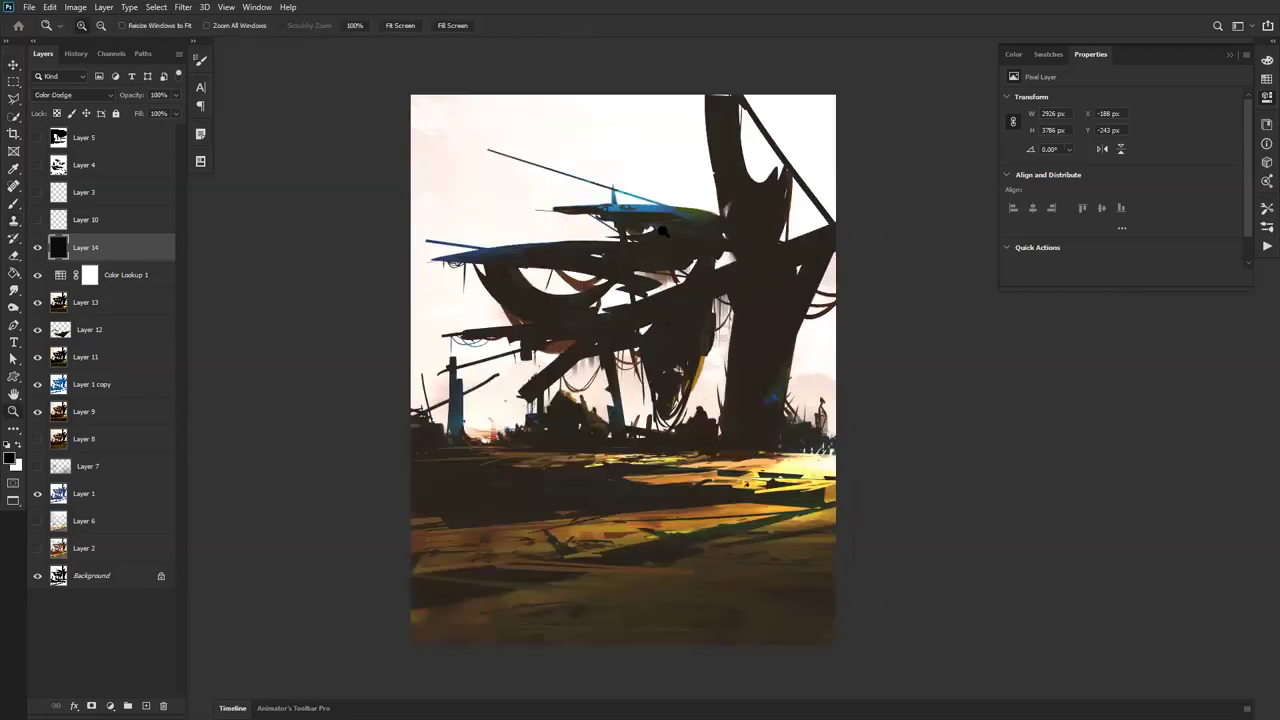
Step: Apply Lens Correction to Layer 13 with the red/cyan fringe at -85.71 and the blue/yellow fringe at -84.92
click(132, 310)
key(ctrl+shift+r)
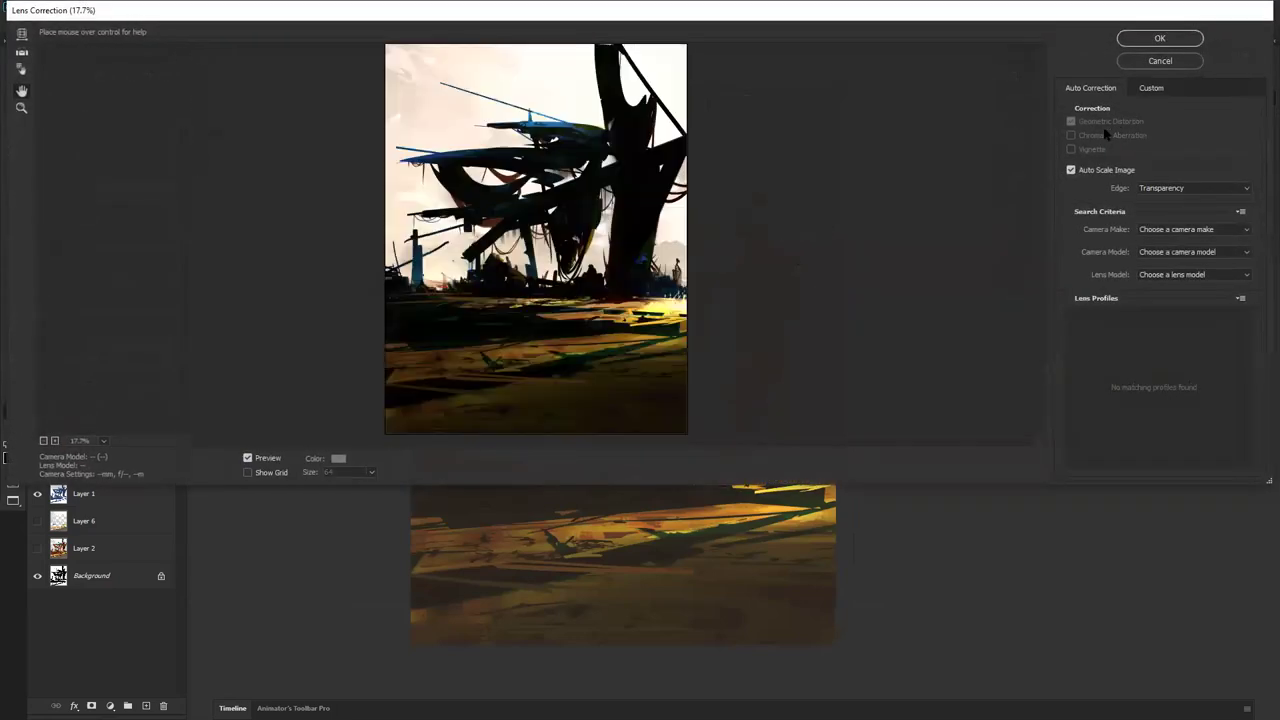
click(1153, 90)
click(1090, 206)
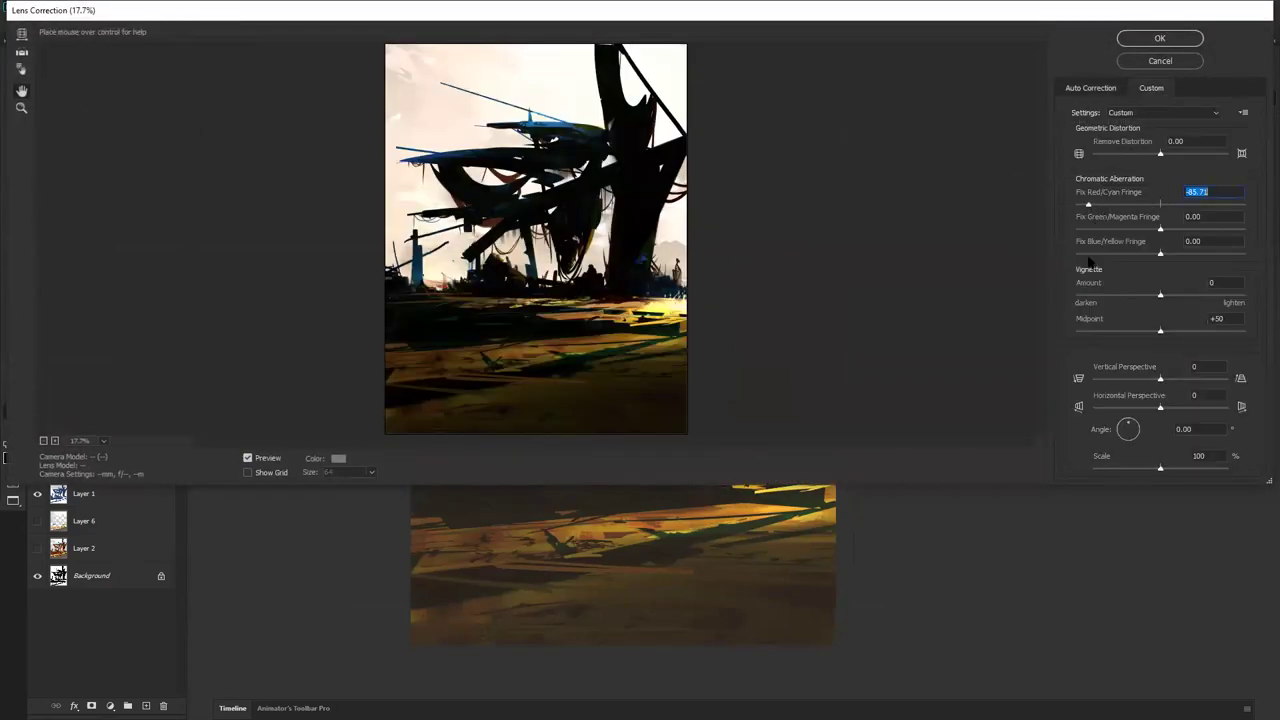
click(1089, 253)
click(1160, 38)
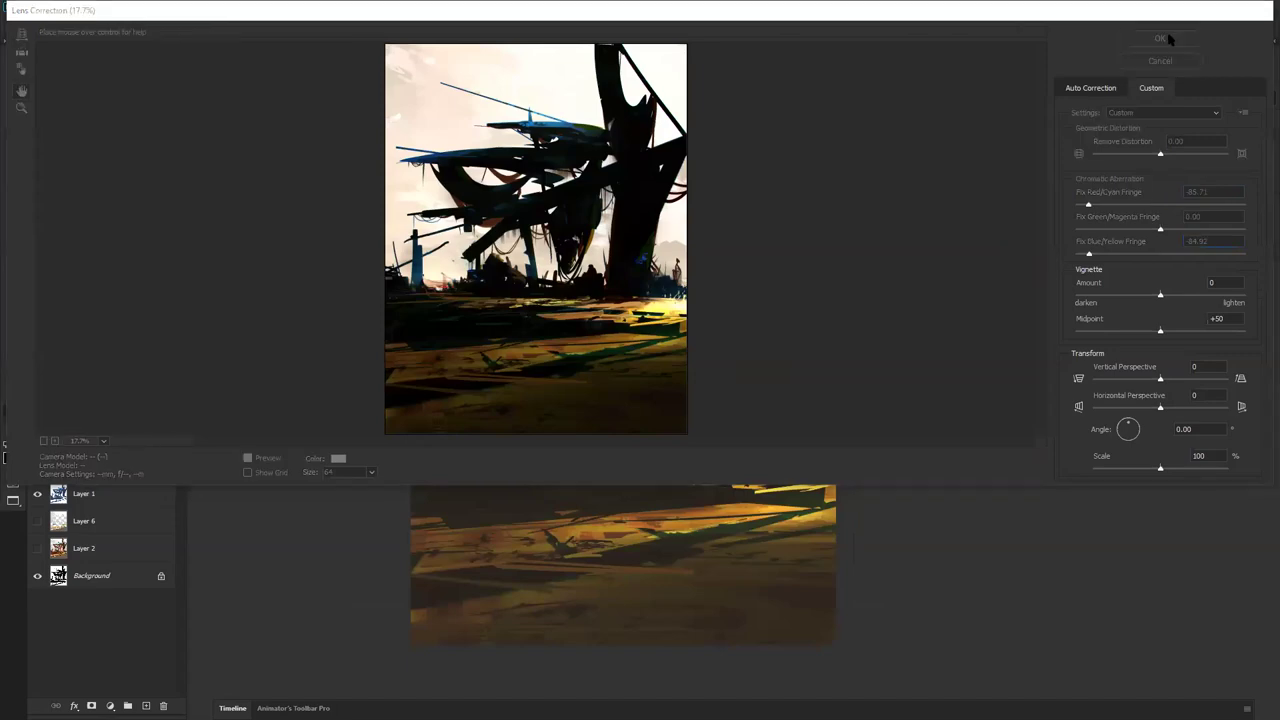
Step: Review the painting in full-screen view, then hide Layer 14 and the Color Lookup 1 adjustment
click(655, 310)
key(f)
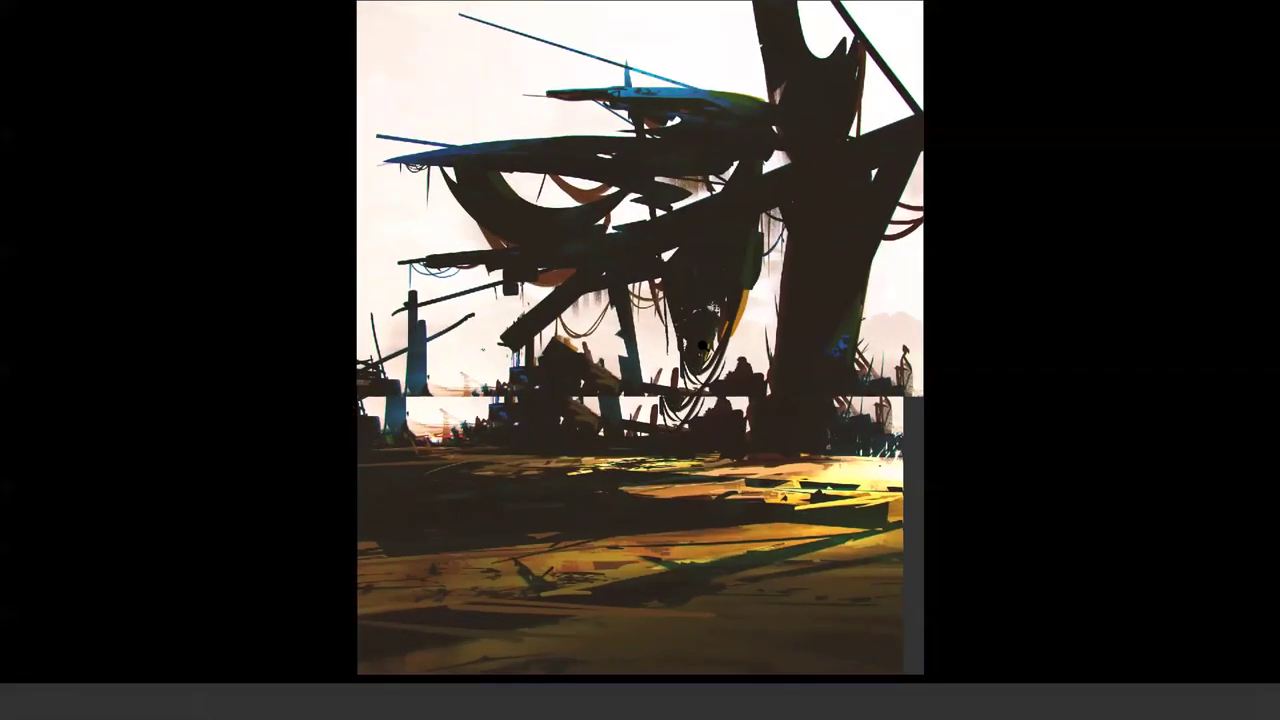
key(f)
key(f)
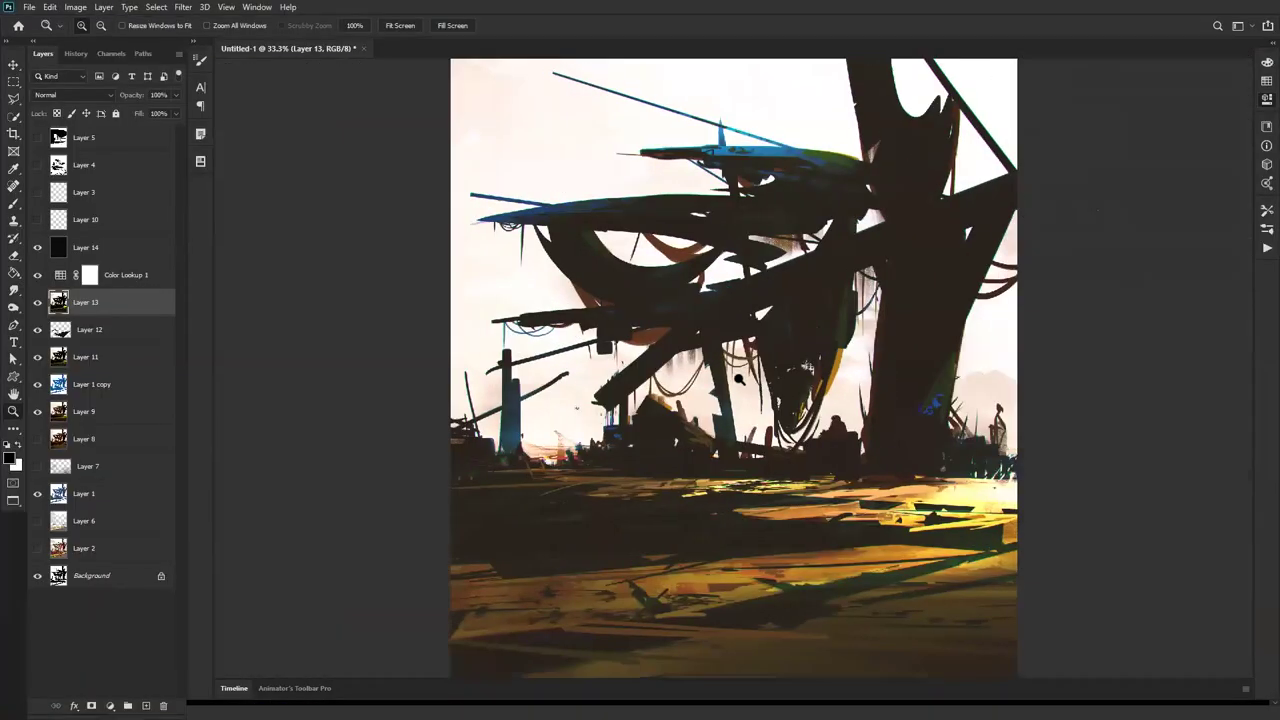
key(f)
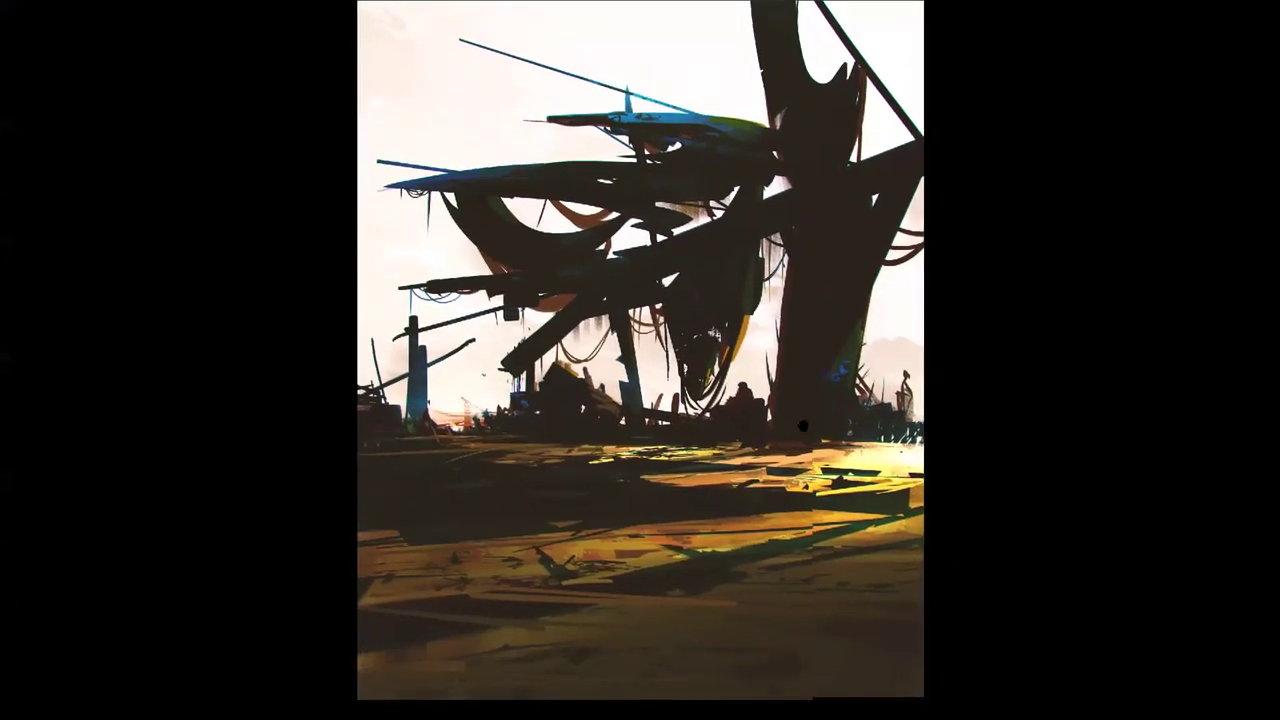
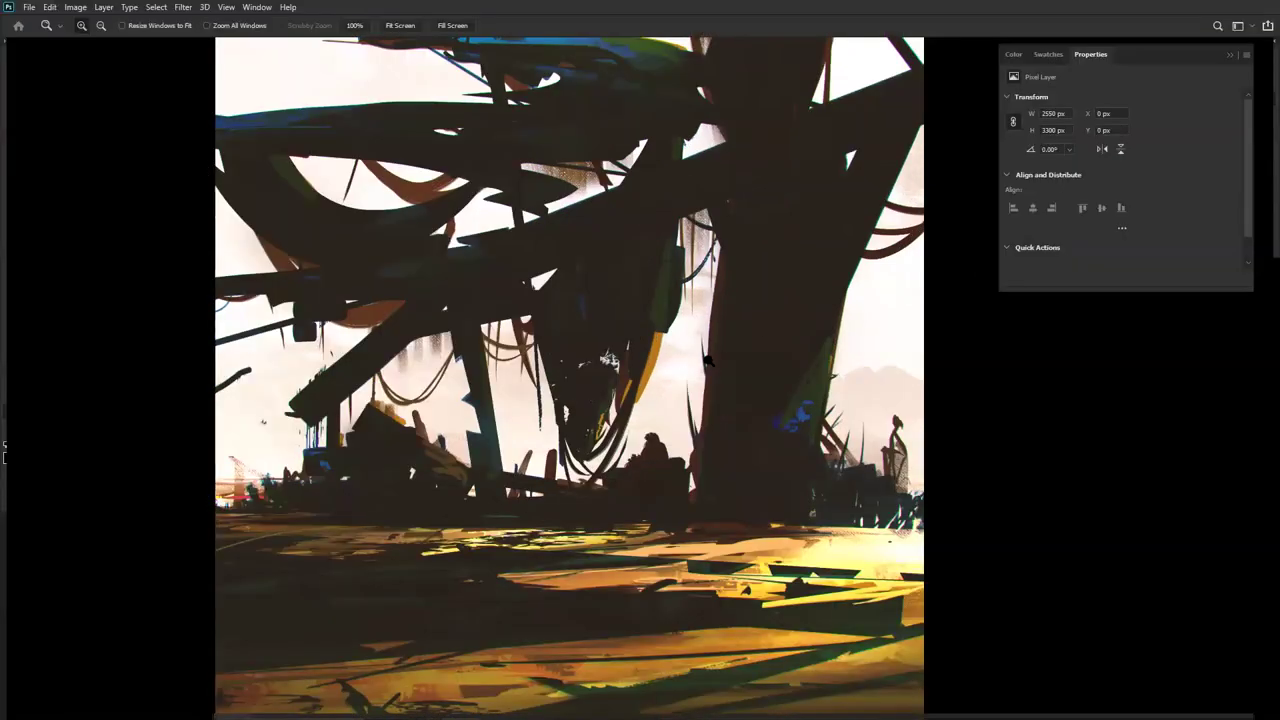
key(ctrl+minus)
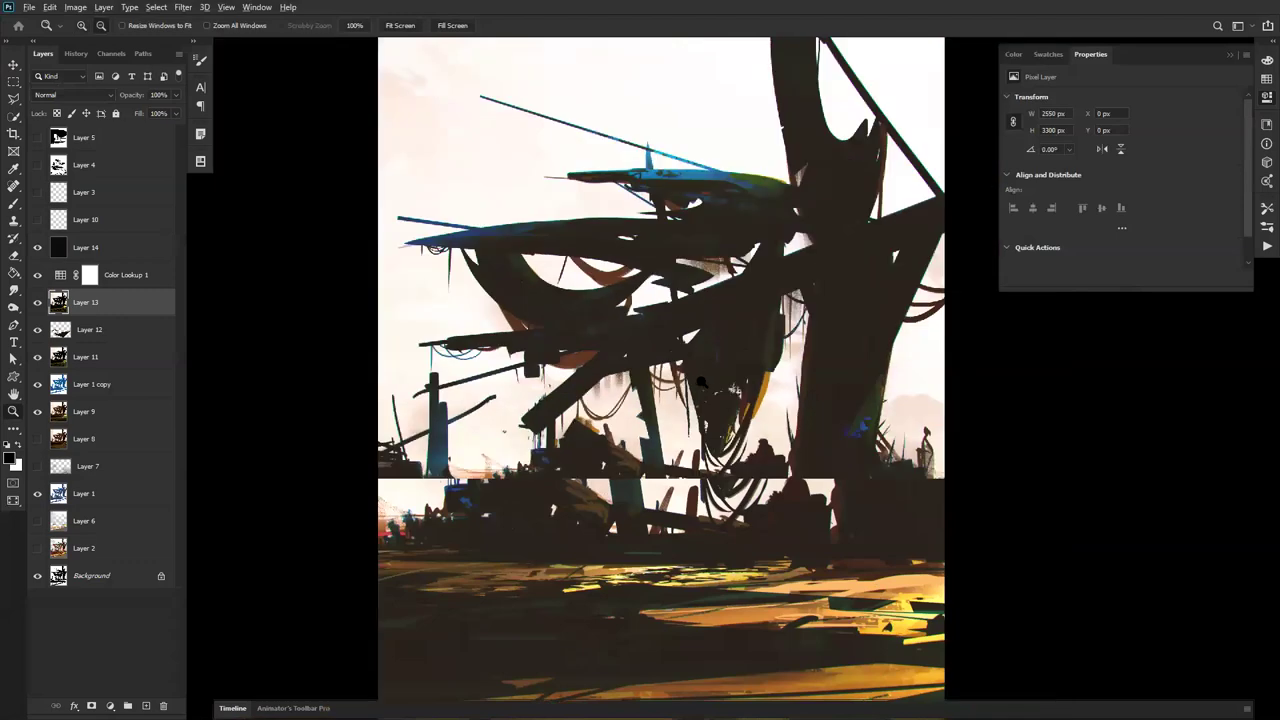
click(37, 247)
click(37, 274)
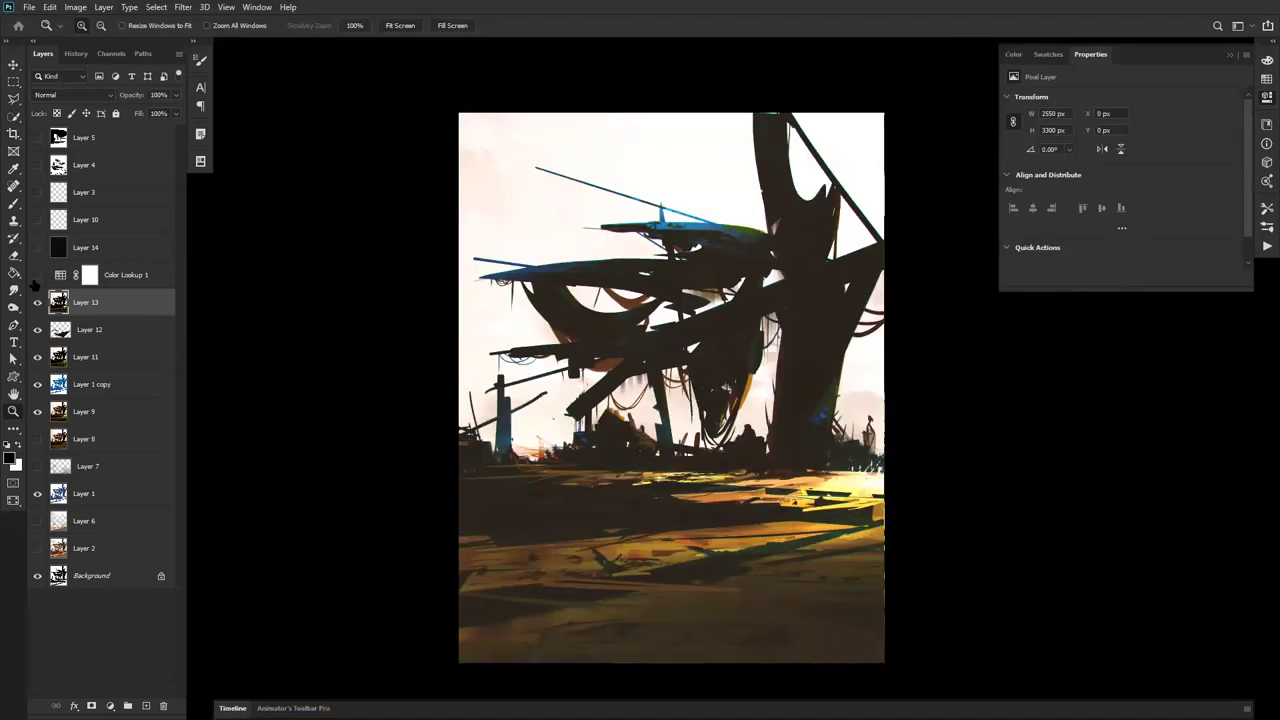
Step: Choose the soft round 35 px brush from the Standard brush set and duplicate Layer 13
key(b)
right_click(702, 378)
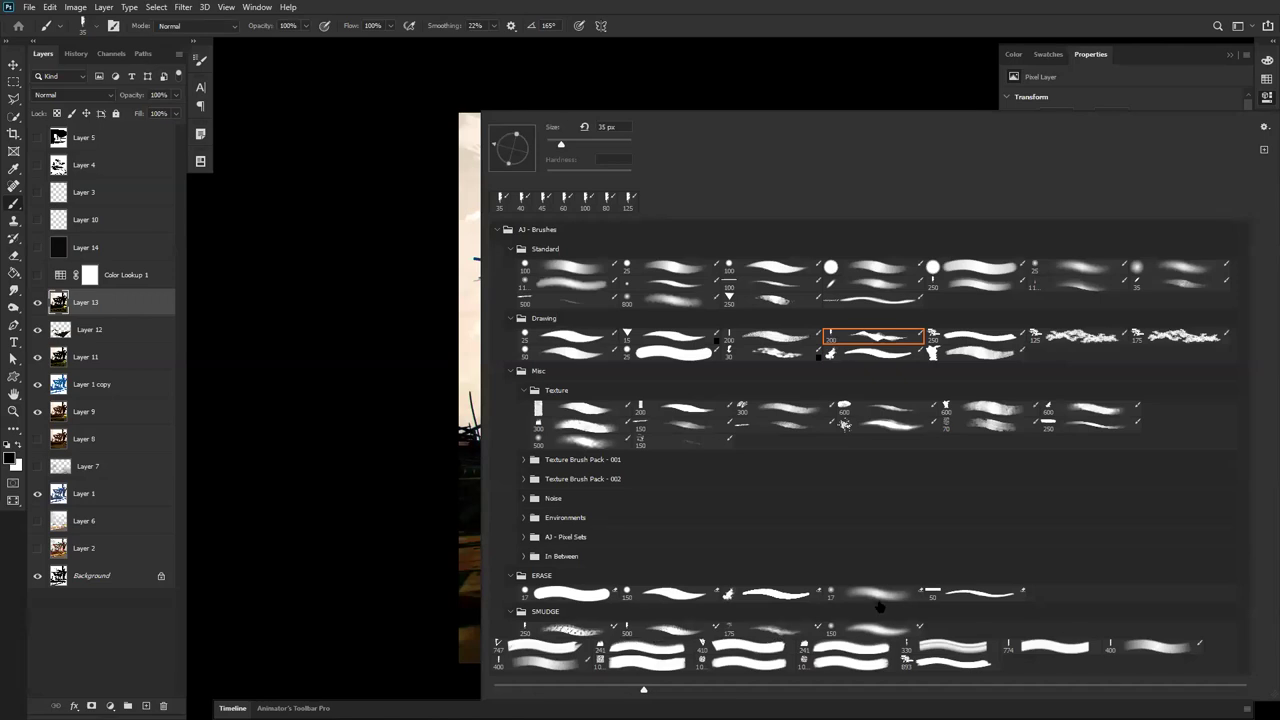
click(1168, 270)
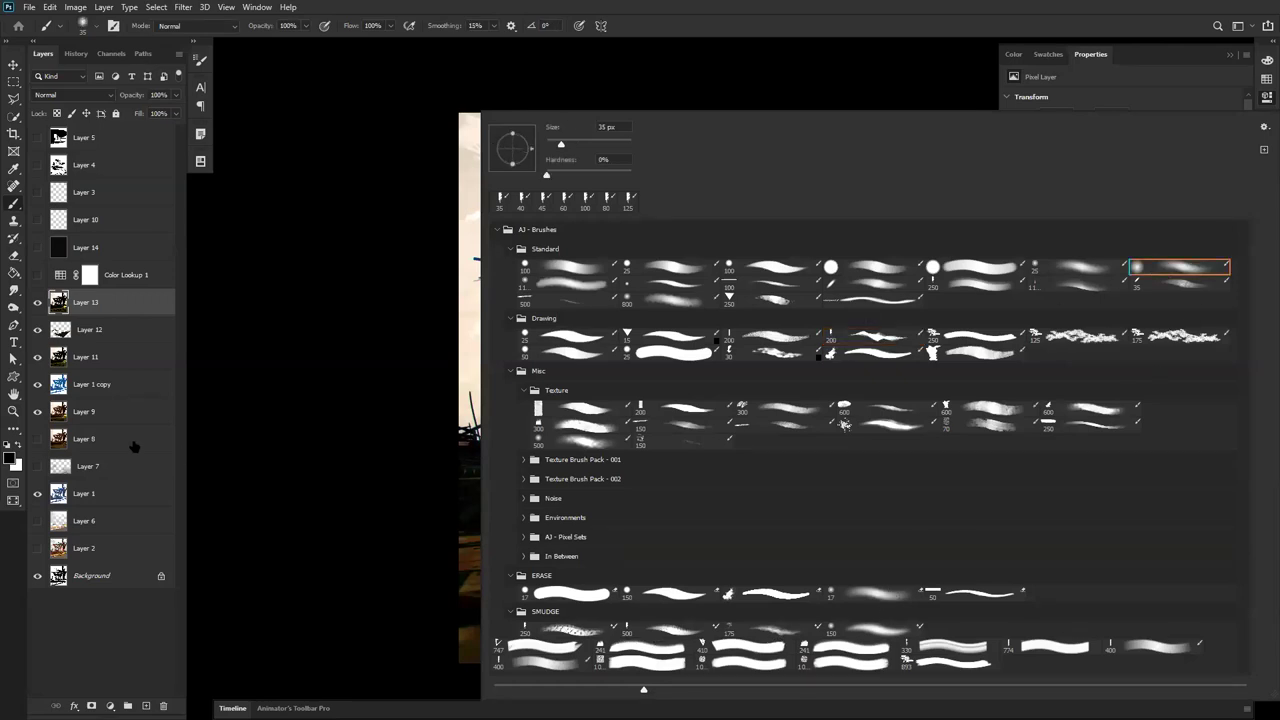
click(134, 446)
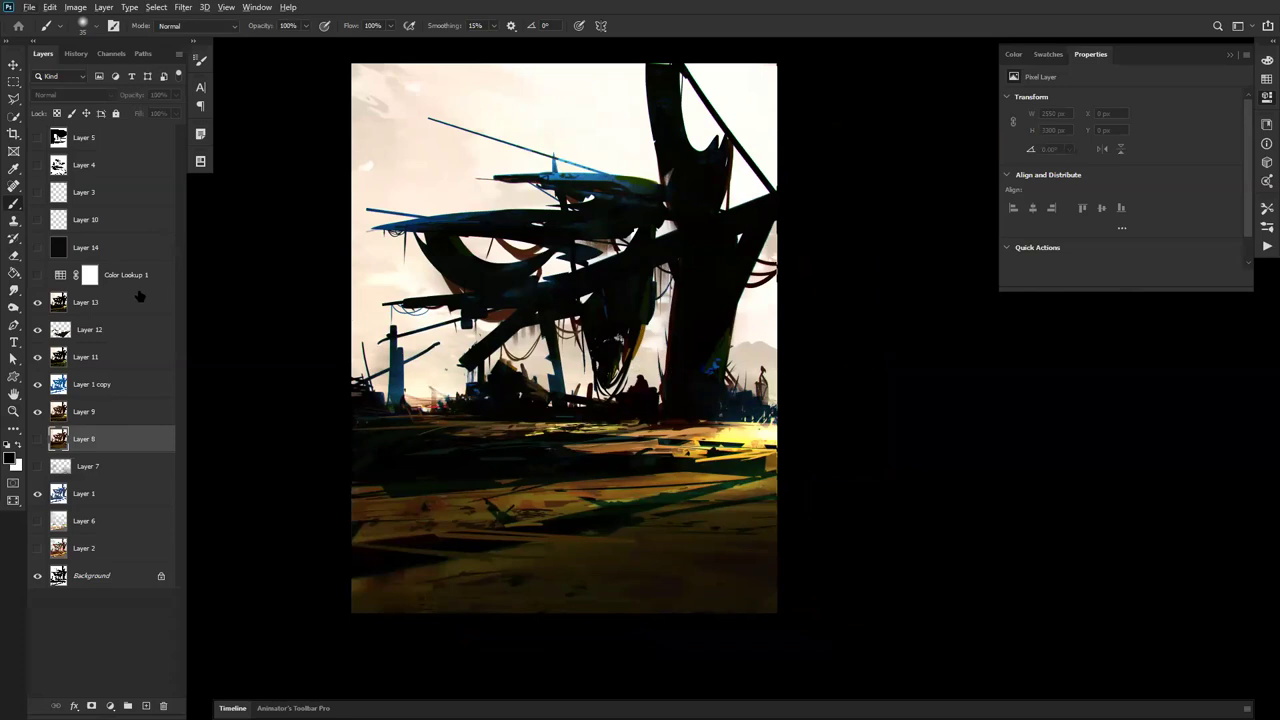
click(140, 301)
key(ctrl+j)
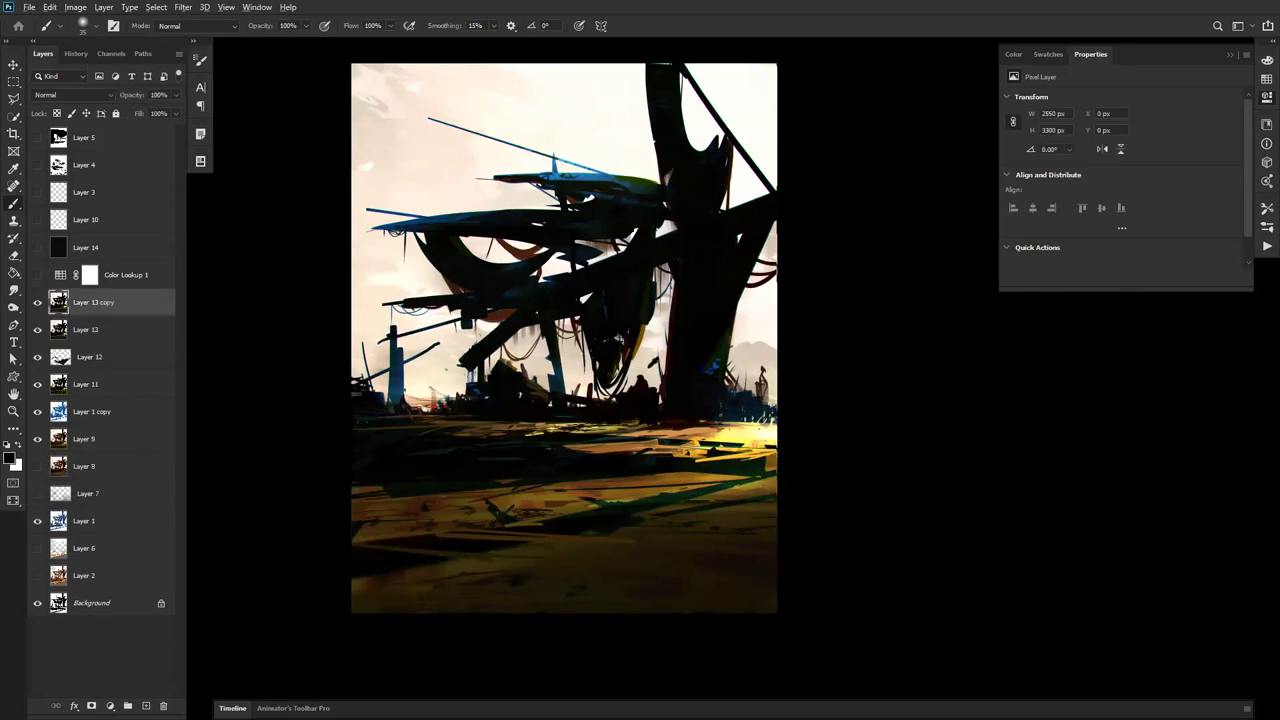
Step: Greatly enlarge the soft brush and paint pale haze over the trunk's base and along the horizon
key(bracketright)
key(bracketright)
key(bracketright)
key(bracketright)
key(bracketright)
key(bracketright)
key(bracketright)
key(bracketright)
key(bracketright)
key(bracketright)
key(bracketright)
key(bracketright)
key(bracketright)
key(bracketright)
key(bracketright)
key(bracketright)
drag(632, 390, 425, 402)
key(ctrl+z)
key(ctrl+z)
key(bracketright)
key(bracketright)
drag(692, 408, 552, 410)
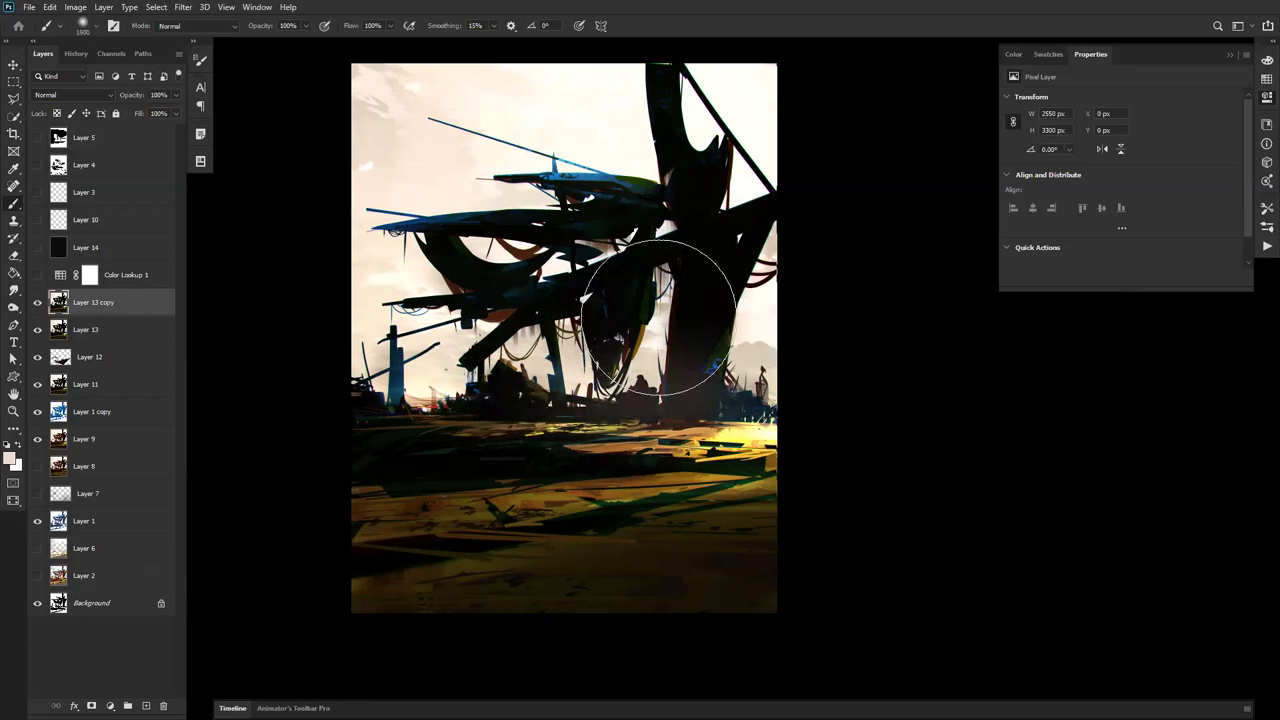
drag(500, 382, 463, 366)
Step: Reduce the soft brush to 400 px and paint pale haze over the distant ruins at the left horizon
key(bracketleft)
key(bracketleft)
key(bracketleft)
key(bracketleft)
key(bracketleft)
key(bracketleft)
key(bracketleft)
key(bracketleft)
key(bracketleft)
key(bracketleft)
key(bracketleft)
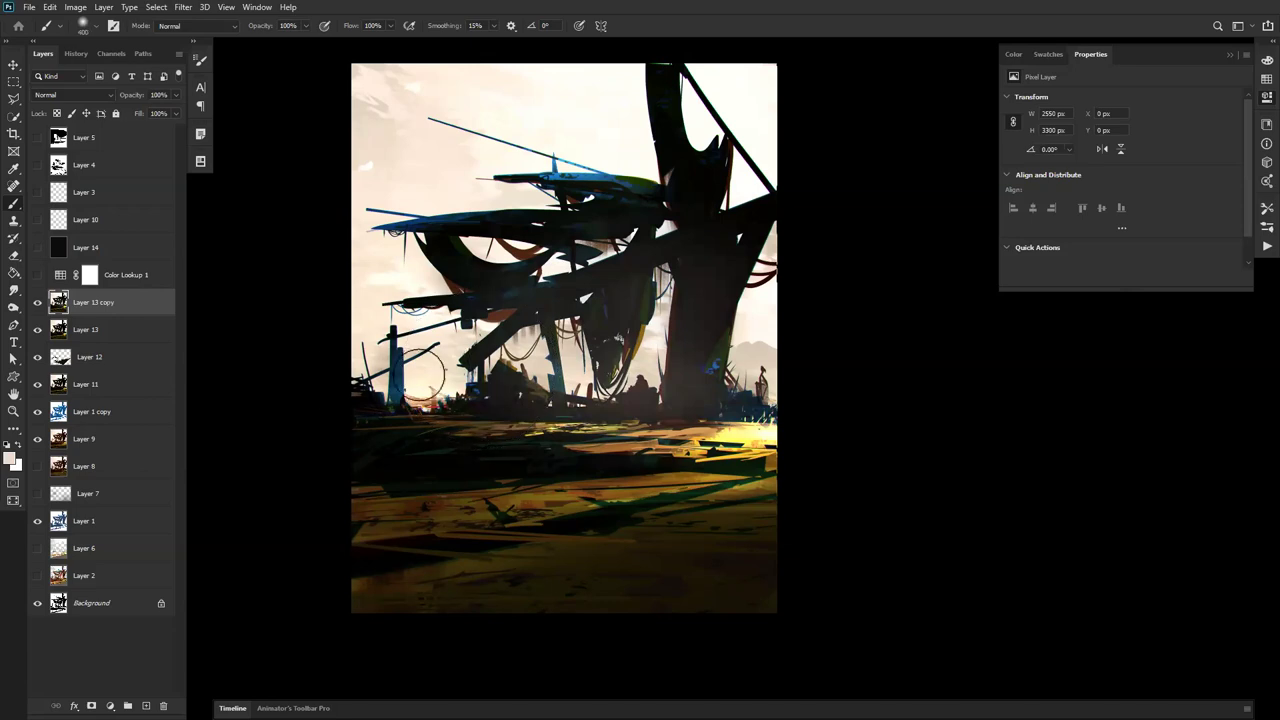
drag(396, 394, 442, 403)
Step: Try a pale haze dab with a much larger soft brush over the ruins at the left horizon
key(bracketright)
key(bracketright)
key(bracketright)
key(bracketright)
key(bracketright)
key(bracketright)
key(bracketright)
key(bracketright)
key(bracketright)
key(bracketright)
key(bracketright)
key(bracketright)
key(bracketright)
key(bracketright)
key(bracketright)
click(408, 386)
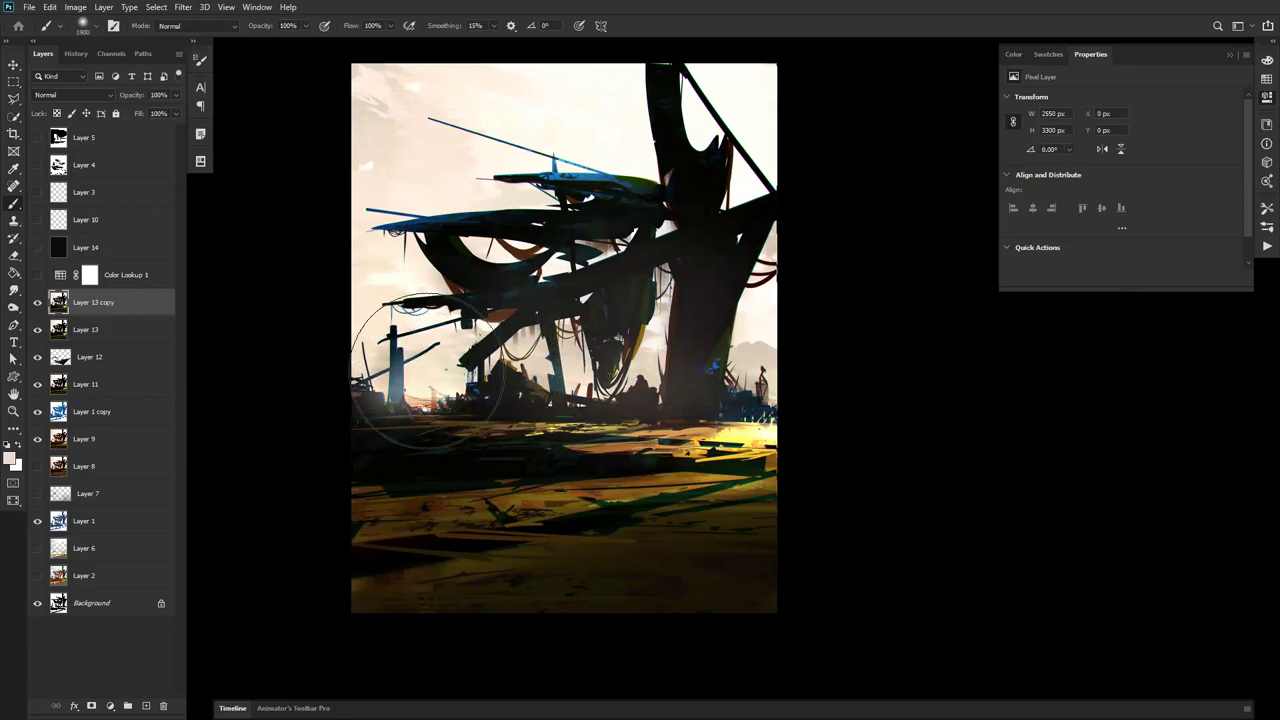
key(ctrl+z)
Step: With a smaller soft brush, paint haze along the left horizon and over the upper part of the tall trunk
key(bracketleft)
key(bracketleft)
key(bracketleft)
key(bracketleft)
key(bracketleft)
key(bracketleft)
key(bracketleft)
key(bracketleft)
key(bracketleft)
key(bracketleft)
key(bracketleft)
key(bracketleft)
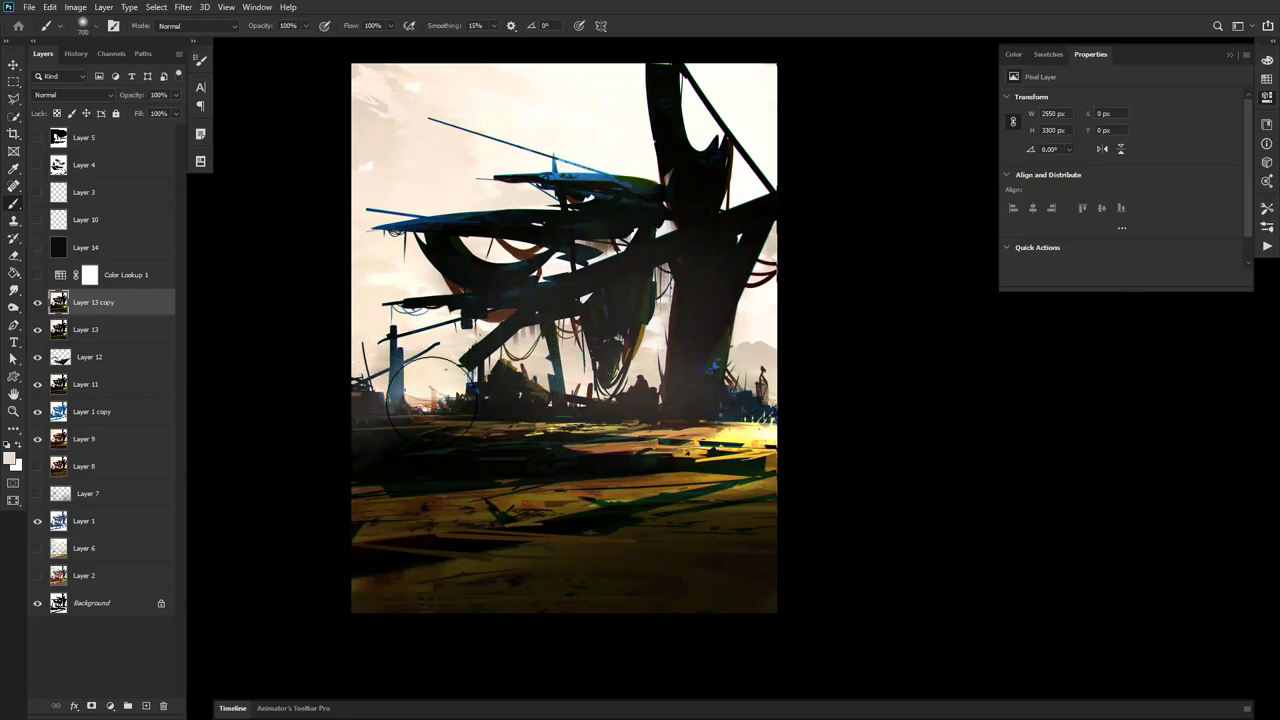
drag(426, 398, 372, 402)
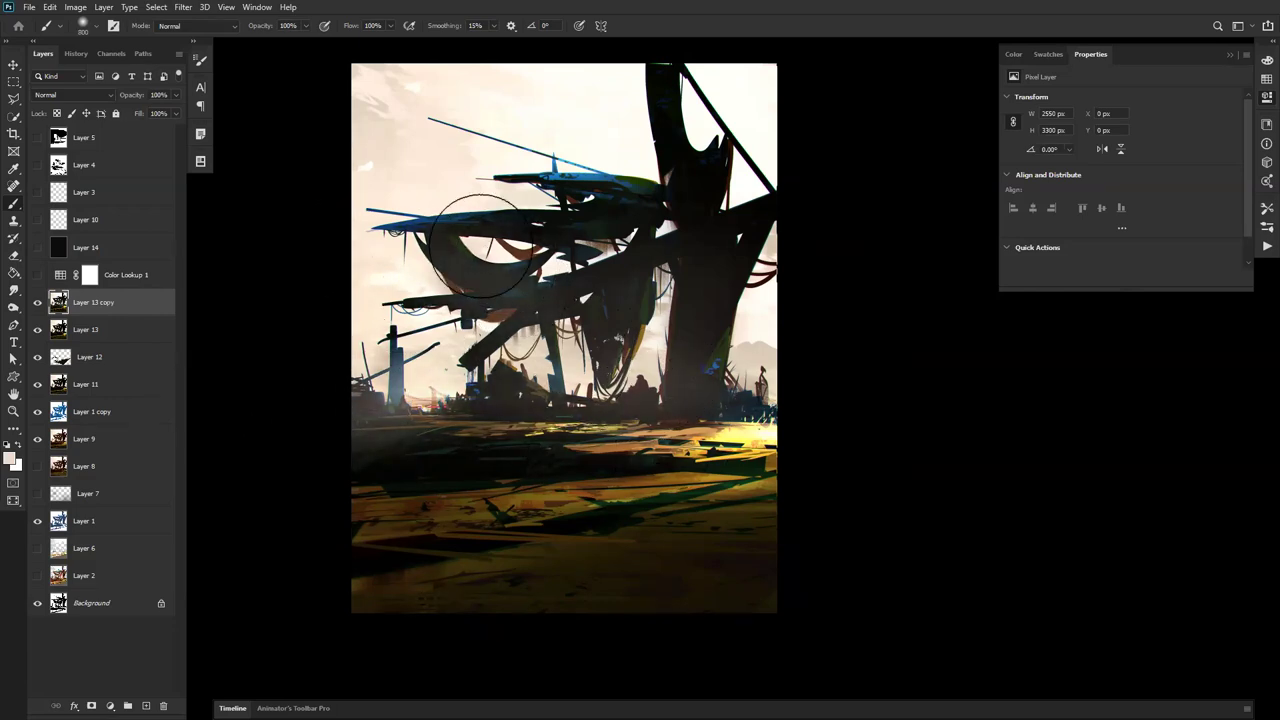
mouse_move(607, 112)
mouse_down()
mouse_move(669, 98)
mouse_move(609, 81)
mouse_move(732, 107)
mouse_up()
mouse_move(720, 156)
mouse_down()
mouse_move(727, 134)
mouse_move(699, 92)
mouse_move(727, 140)
mouse_move(672, 145)
mouse_up()
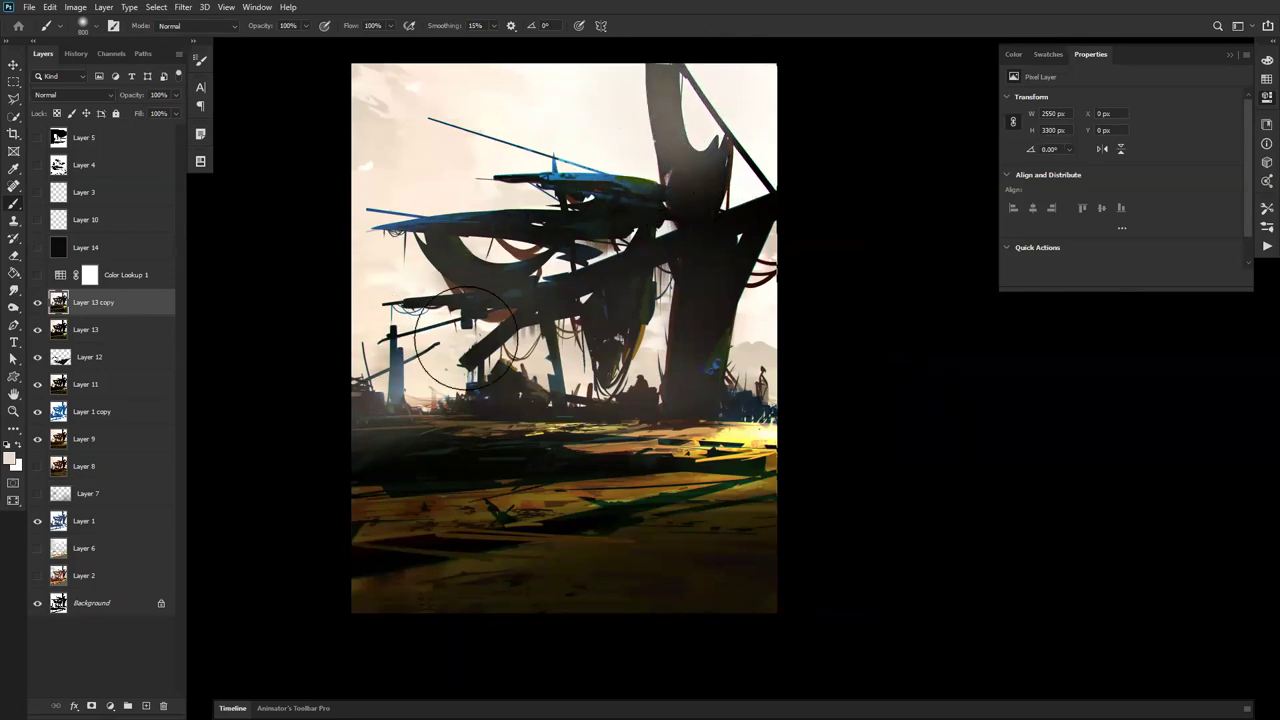
Step: Lay pale 10% opacity gradients downward from the sky over the structure and compare the result
key(g)
drag(573, 119, 569, 310)
drag(548, 225, 560, 306)
key(ctrl+z)
drag(418, 226, 481, 366)
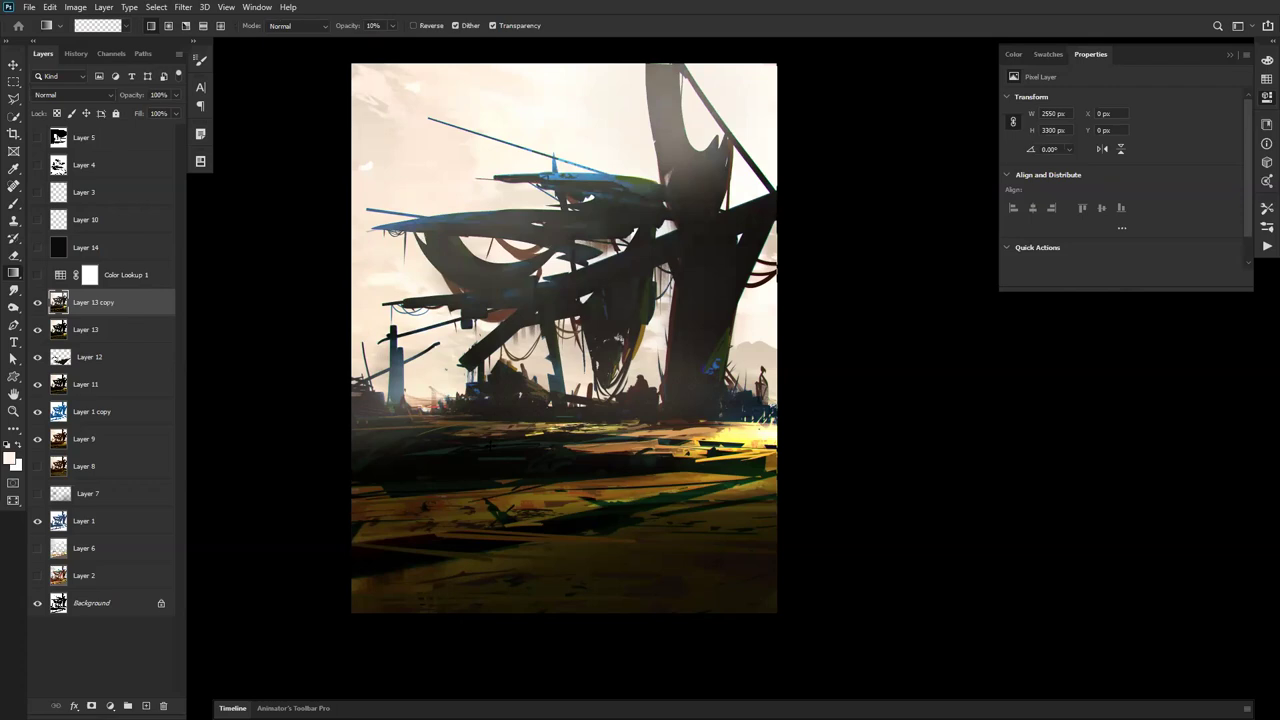
key(ctrl+alt+z)
key(ctrl+alt+z)
Step: Sample the bright yellow from the sunlit ground, try a gradient glow rising from it, and return to the Brush tool
alt+click(753, 442)
drag(707, 453, 713, 345)
key(ctrl+z)
key(b)
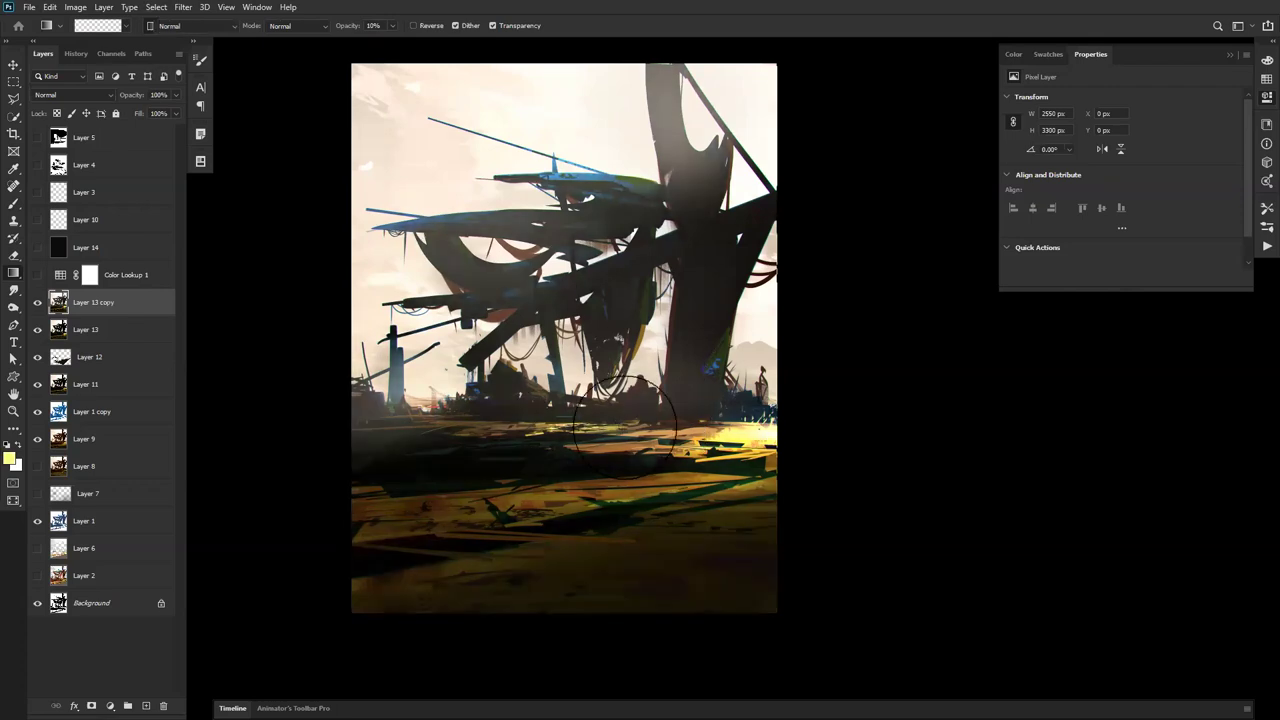
Step: Sample warm orange from the sunlit ground and lay 10% opacity gradients upward over the dark foreground
key(b)
key(ctrl+shift+z)
key(ctrl+z)
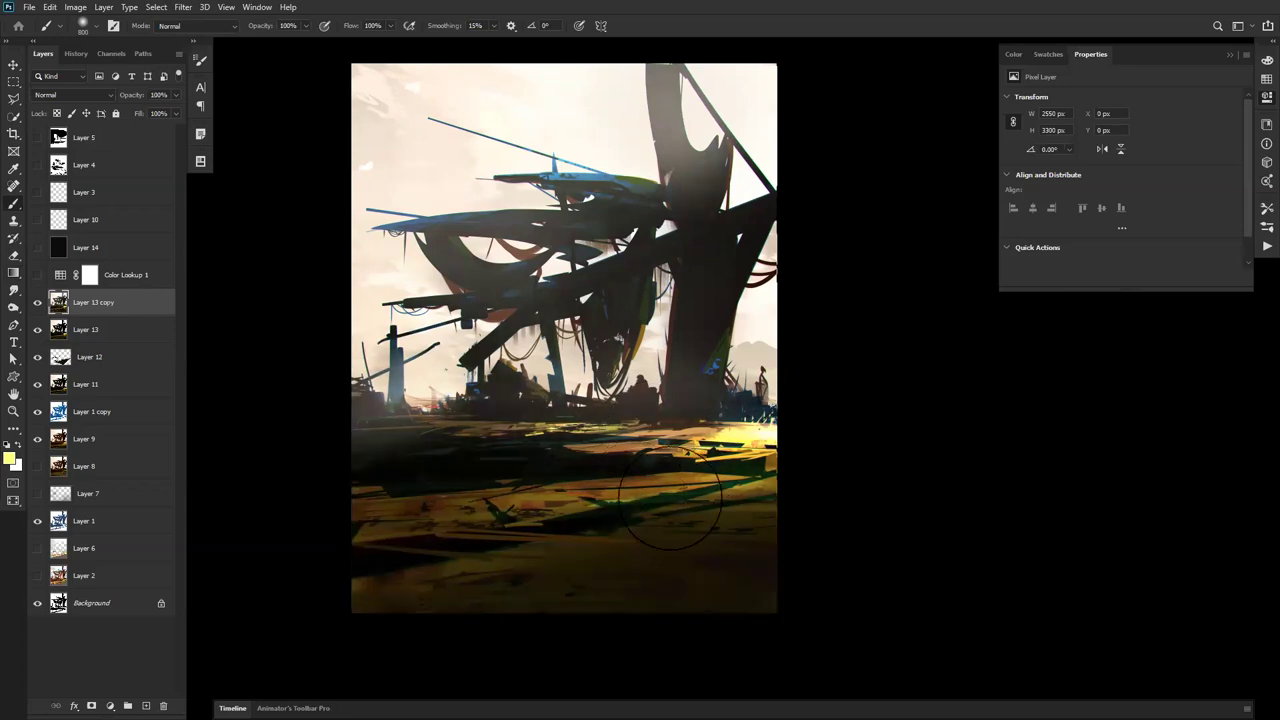
alt+click(735, 432)
key(g)
drag(604, 580, 612, 448)
drag(597, 532, 598, 455)
key(ctrl+z)
key(ctrl+z)
drag(592, 552, 594, 424)
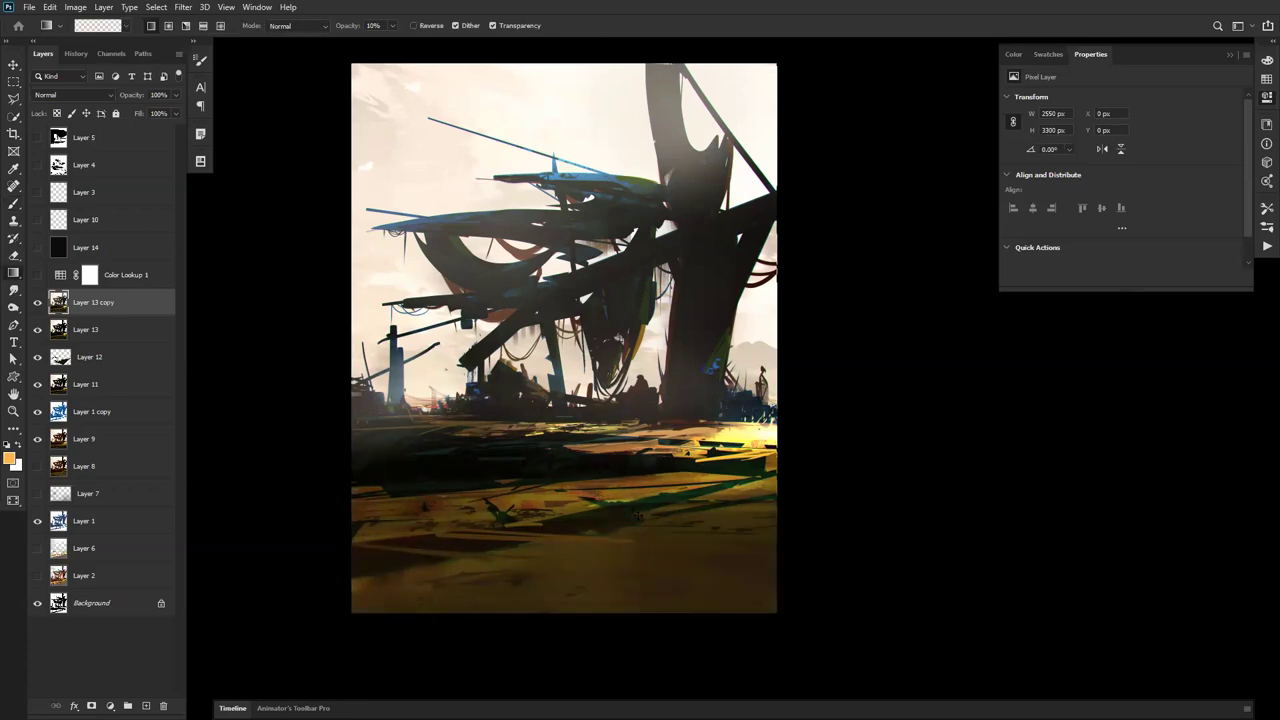
key(b)
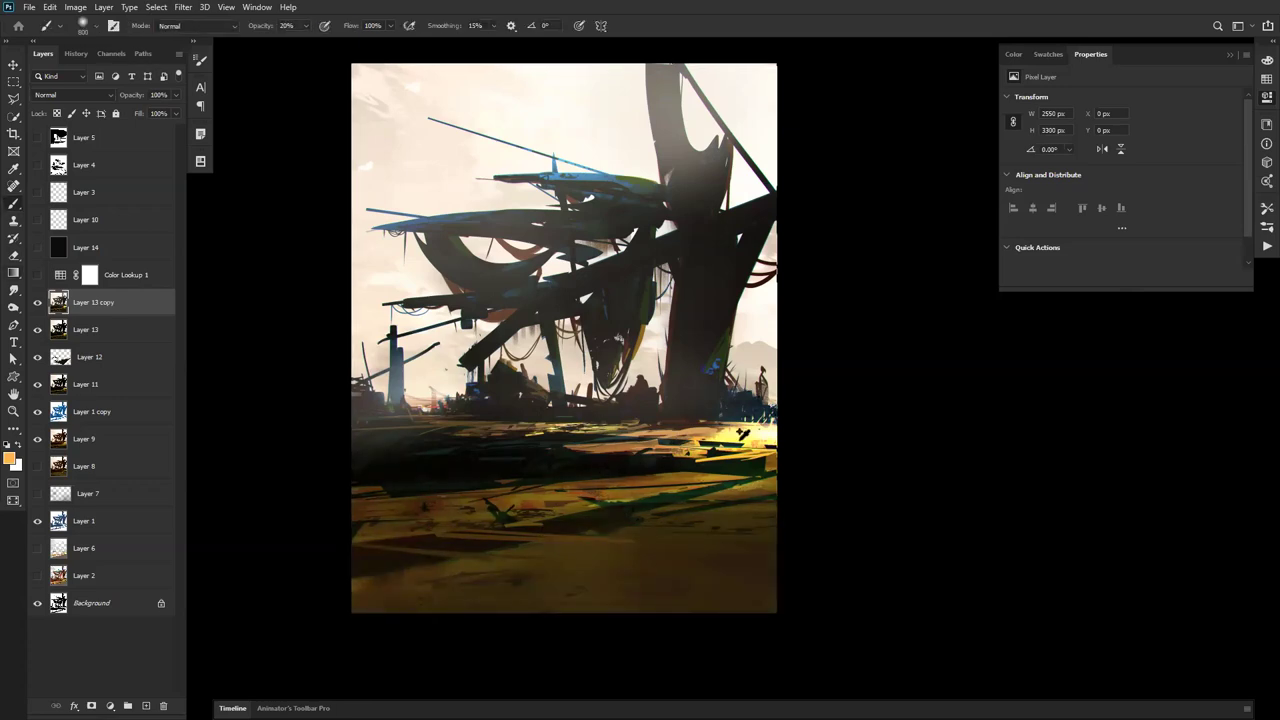
Step: Set up a white Color Dodge brush at 40% opacity, testing a glow stroke over the ground beside the bright patch
alt+click(722, 452)
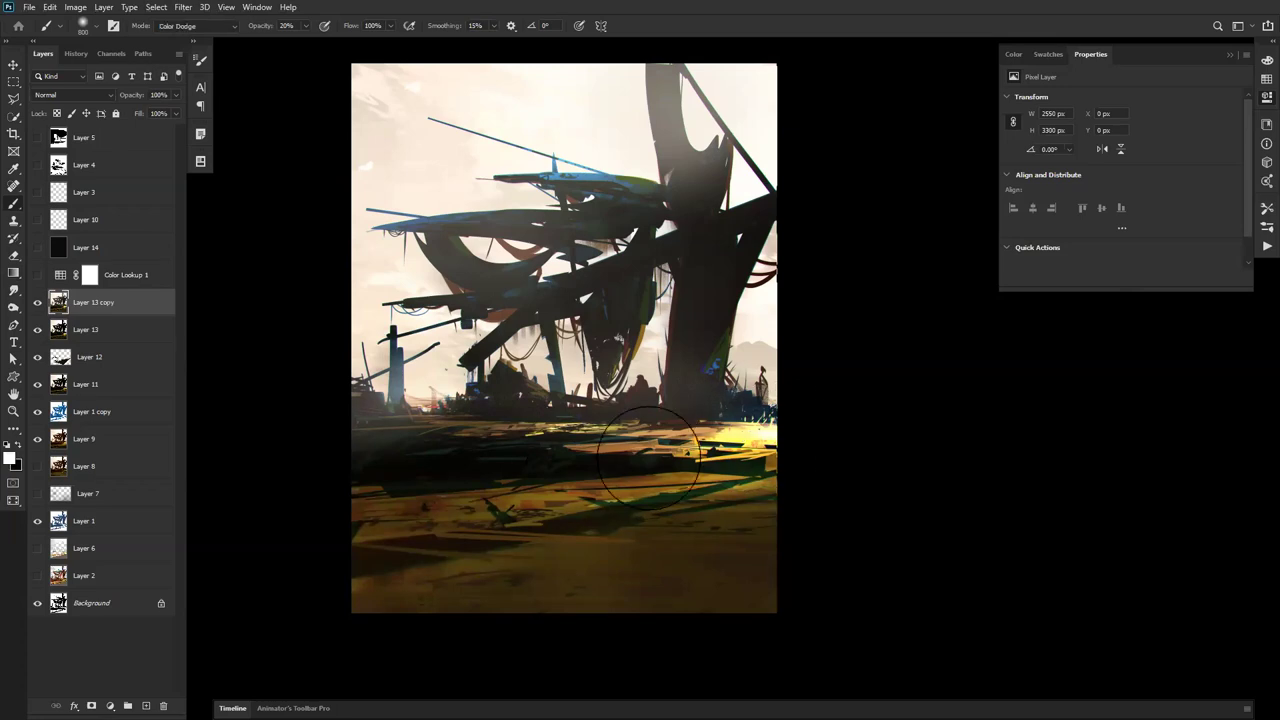
key(x)
key(x)
drag(654, 431, 700, 432)
key(ctrl+z)
key(4)
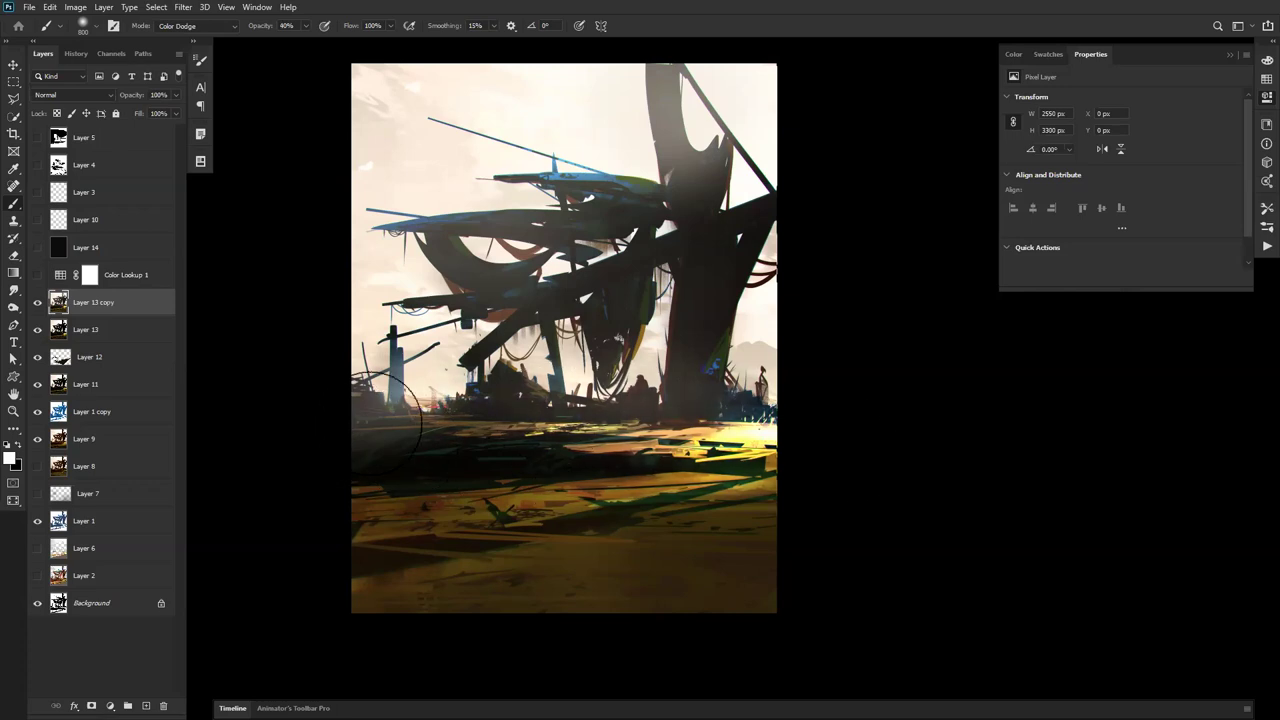
Step: With a smaller size 700 Color Dodge brush, brighten the sunlit strips across the middle ground and compare the strokes
key(bracketleft)
key(bracketleft)
key(bracketleft)
key(bracketleft)
key(bracketleft)
key(bracketleft)
key(bracketleft)
key(bracketleft)
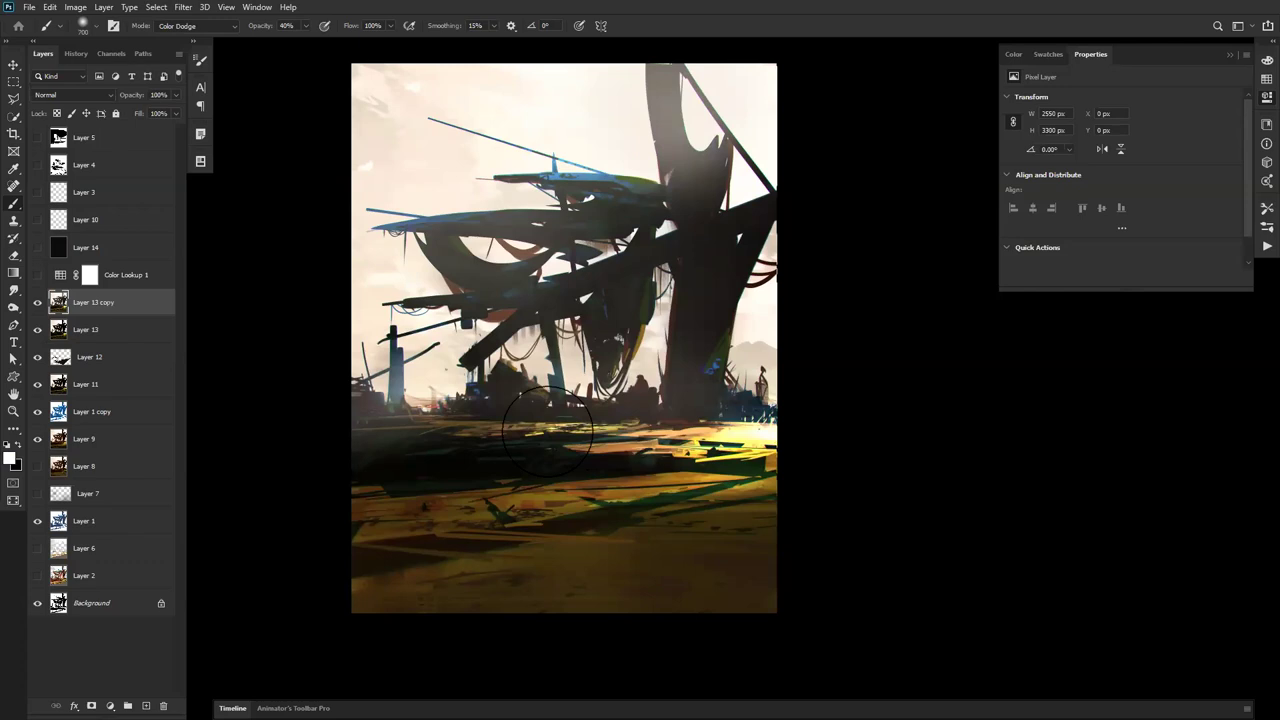
key(ctrl+z)
key(ctrl+z)
Step: Try a Color Dodge glow with a size 1600 brush at the painting's left edge
key(bracketright)
key(bracketright)
key(bracketright)
key(bracketright)
key(bracketright)
key(bracketright)
key(bracketright)
key(bracketright)
key(bracketright)
key(bracketright)
key(bracketright)
key(bracketright)
key(bracketright)
click(345, 305)
key(ctrl+z)
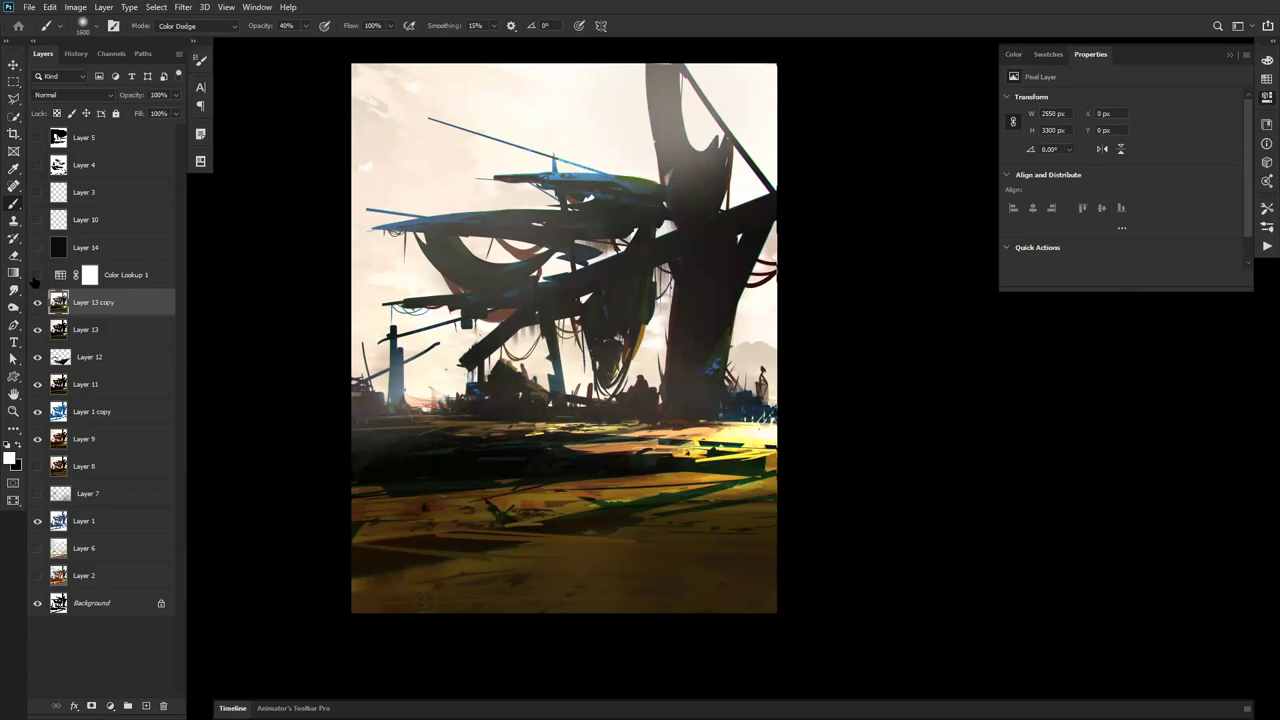
Step: Show the Color Lookup 1 adjustment layer and reduce its fill to 42%
click(37, 274)
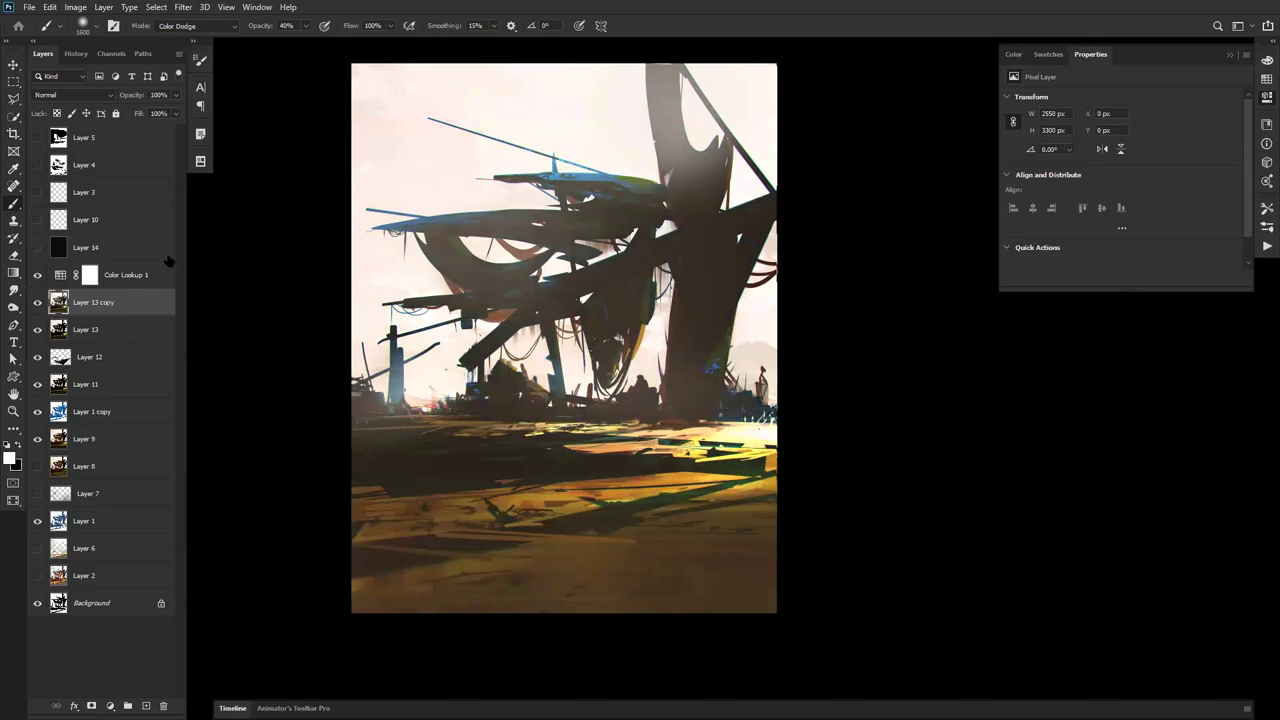
click(152, 283)
drag(140, 113, 119, 127)
key(v)
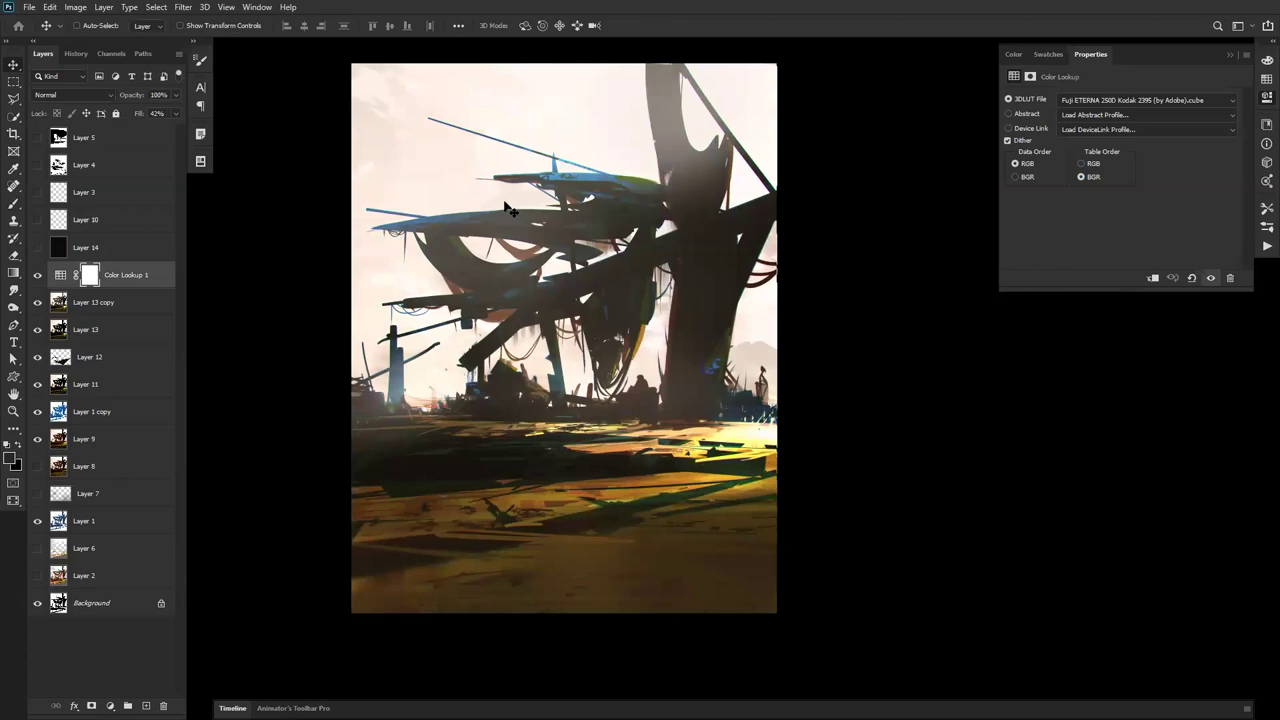
key(b)
key(shift+alt+n)
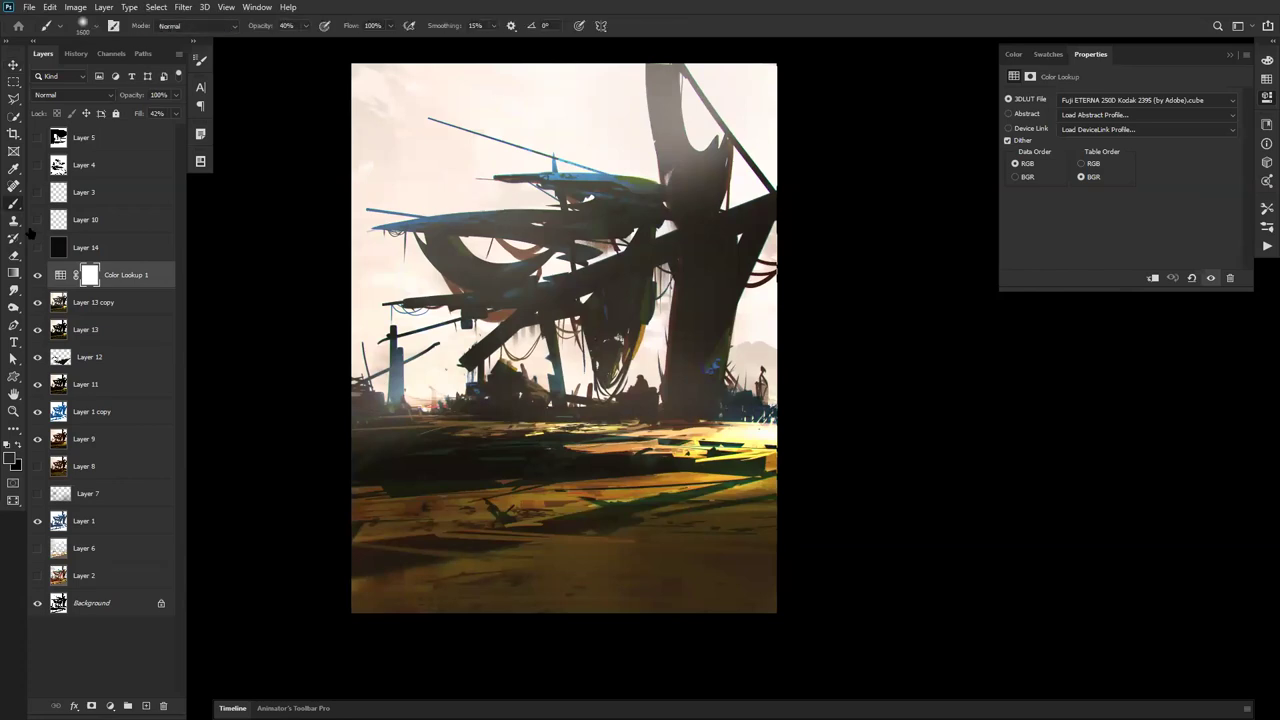
Step: Show the Color Dodge noise layer, Layer 14, and set the Color Lookup 1 fill to 38%
click(92, 248)
click(36, 249)
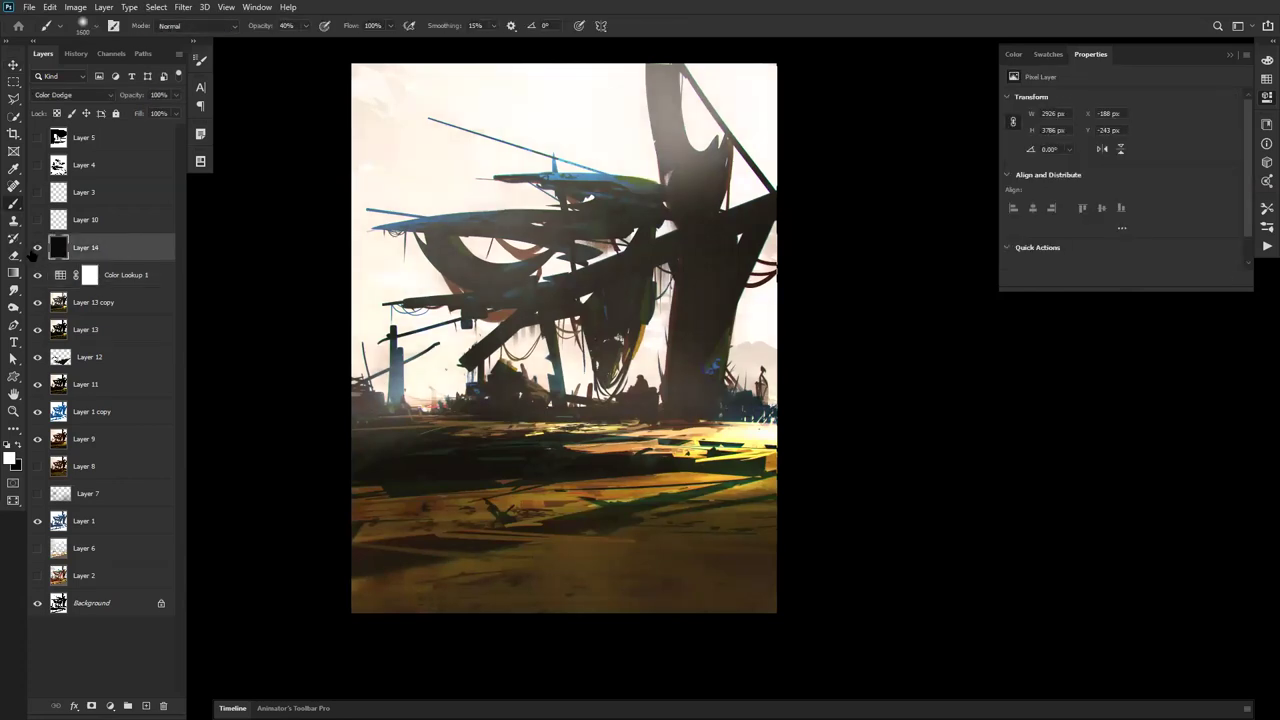
click(128, 280)
drag(137, 116, 140, 116)
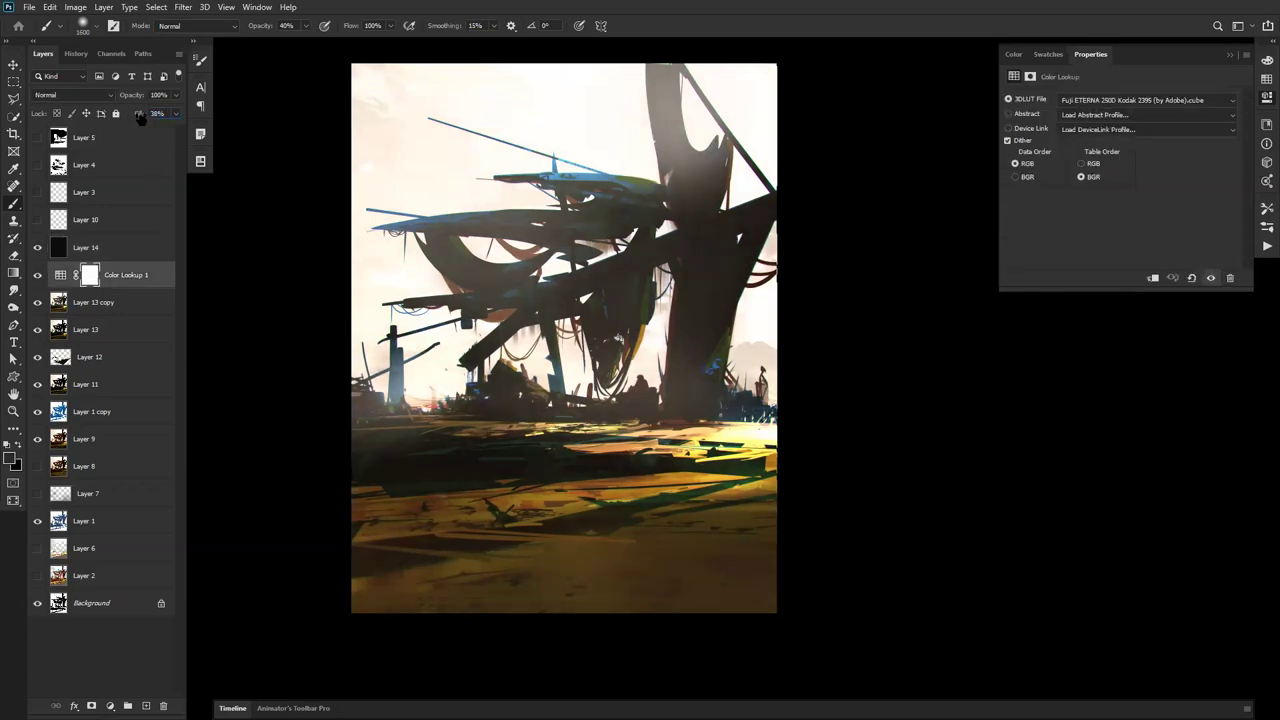
Step: Check the fill of Layer 13 copy, and set the Color Lookup 1 fill to 75%
click(108, 302)
mouse_move(139, 117)
mouse_down()
mouse_move(158, 116)
mouse_move(116, 115)
mouse_move(156, 117)
mouse_up()
click(128, 274)
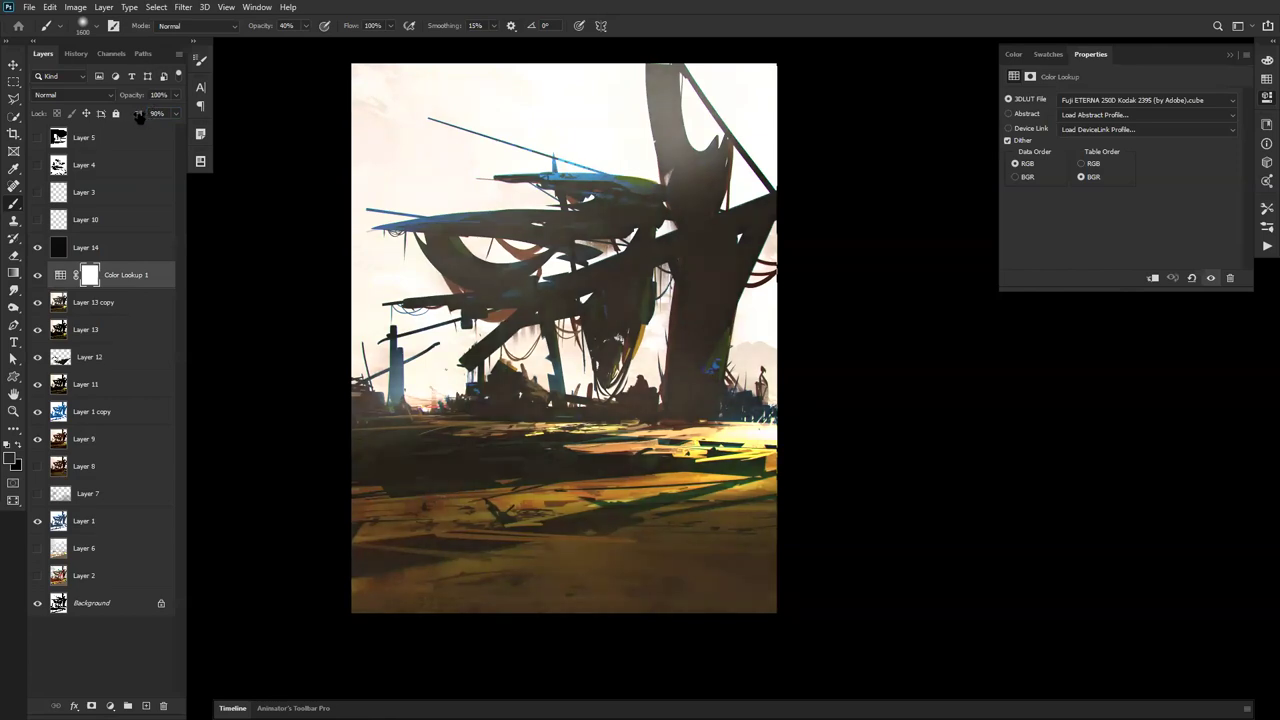
click(139, 115)
text(75)
Step: Zoom in on the painting and review it in full-screen mode without the interface
key(z)
click(775, 277)
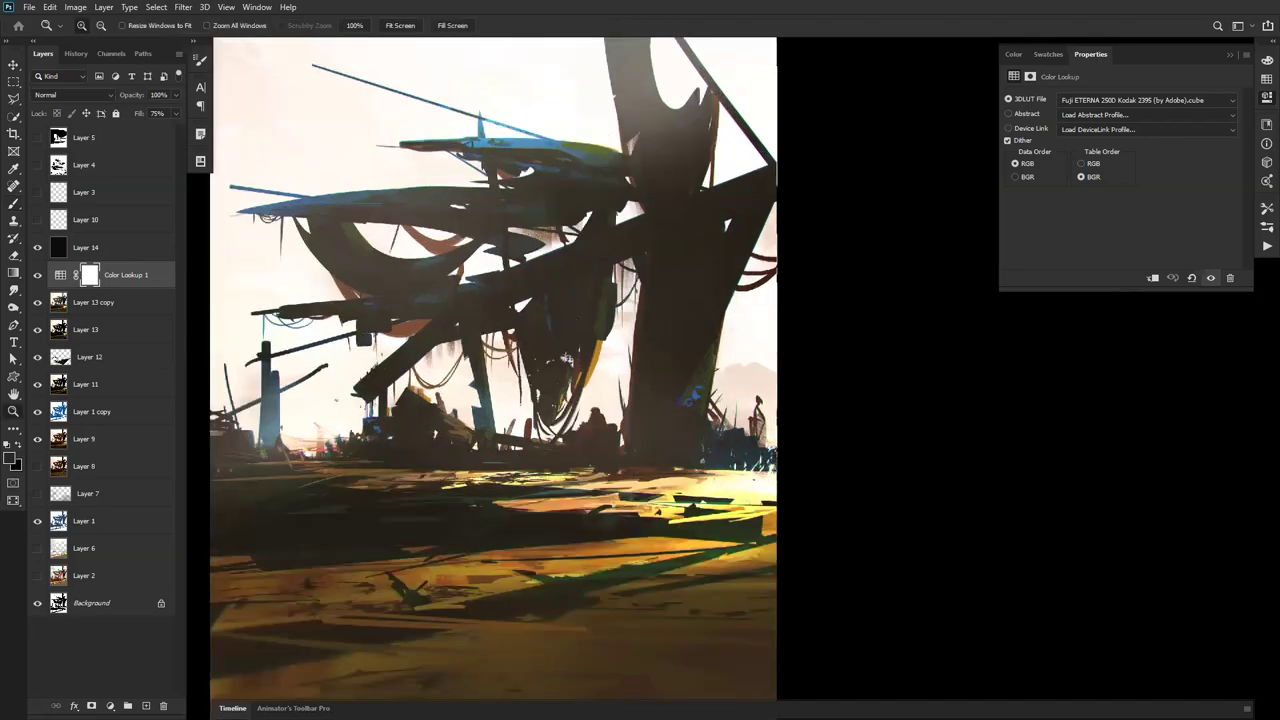
key(f)
key(f)
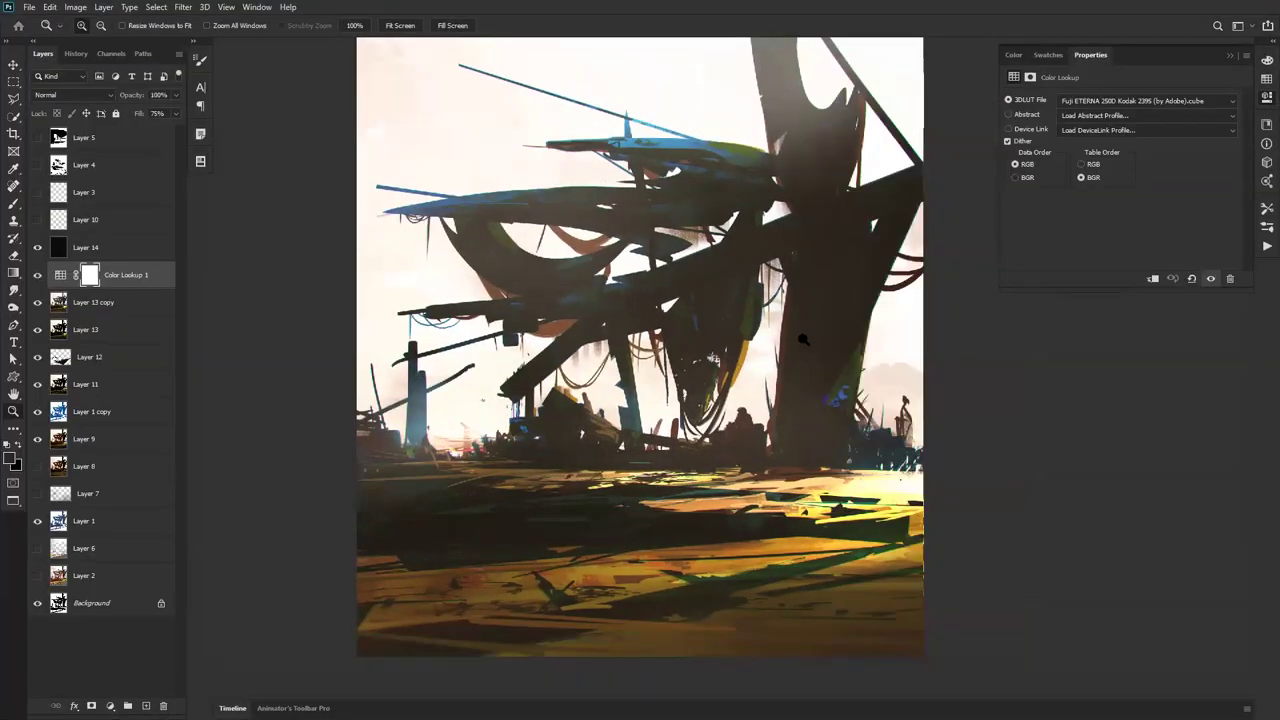
key(f)
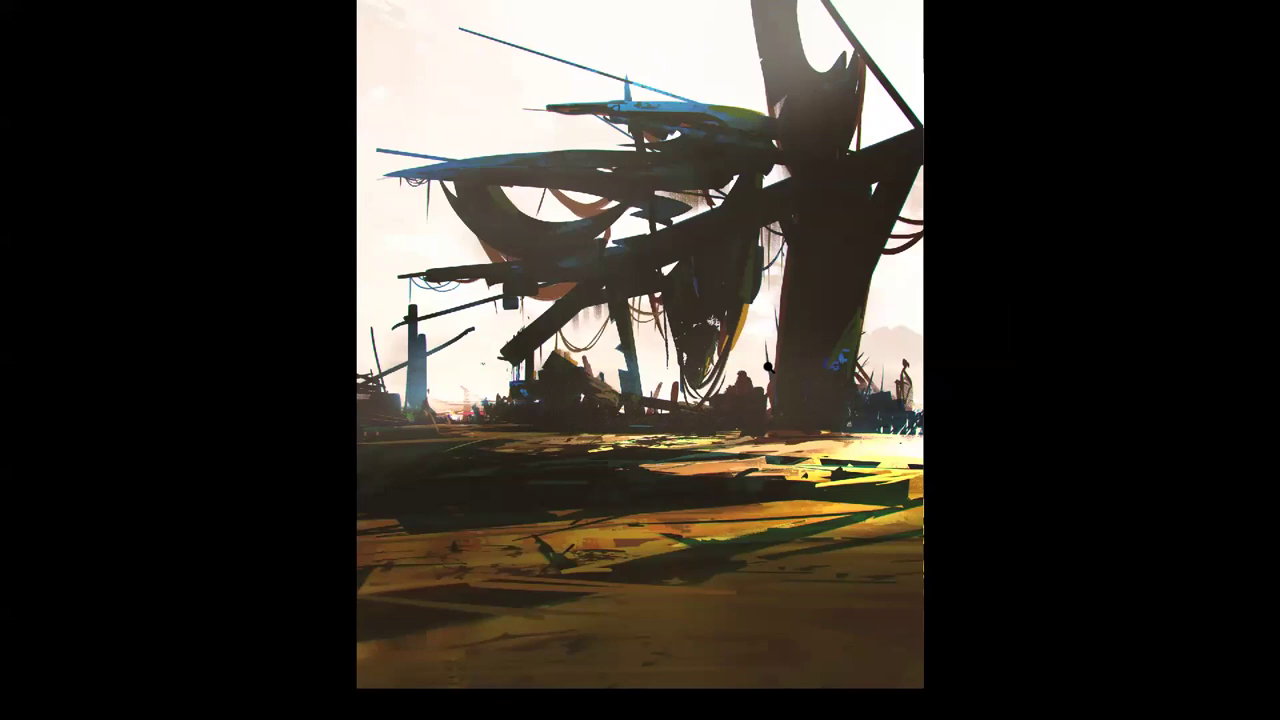